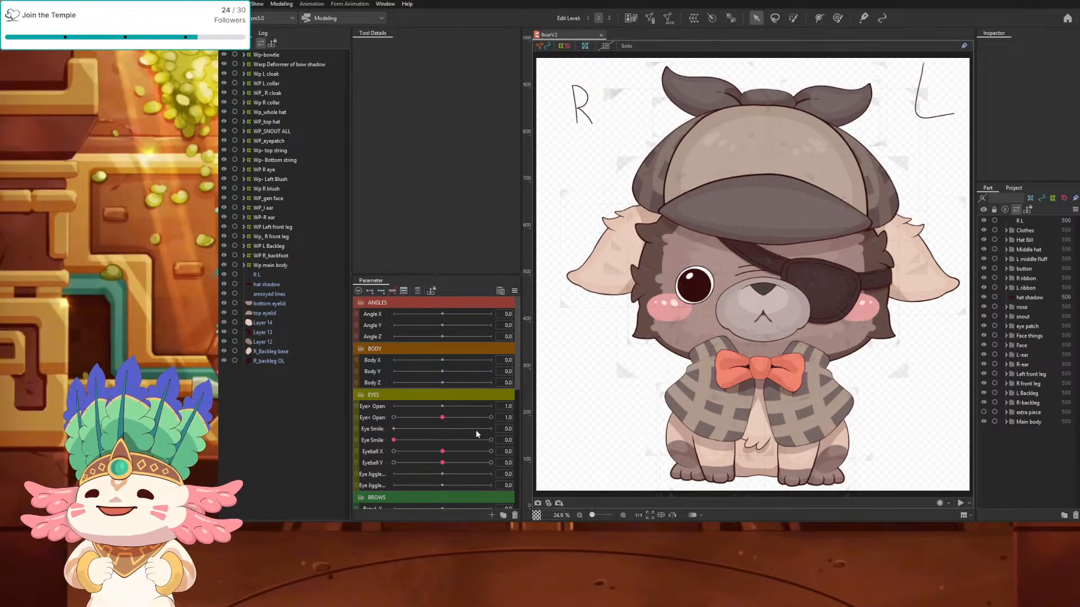
Step: Open the physics settings and preview the Bowtie group's physics by swinging Angle X and Angle Y
scroll(461, 439, "down", 1)
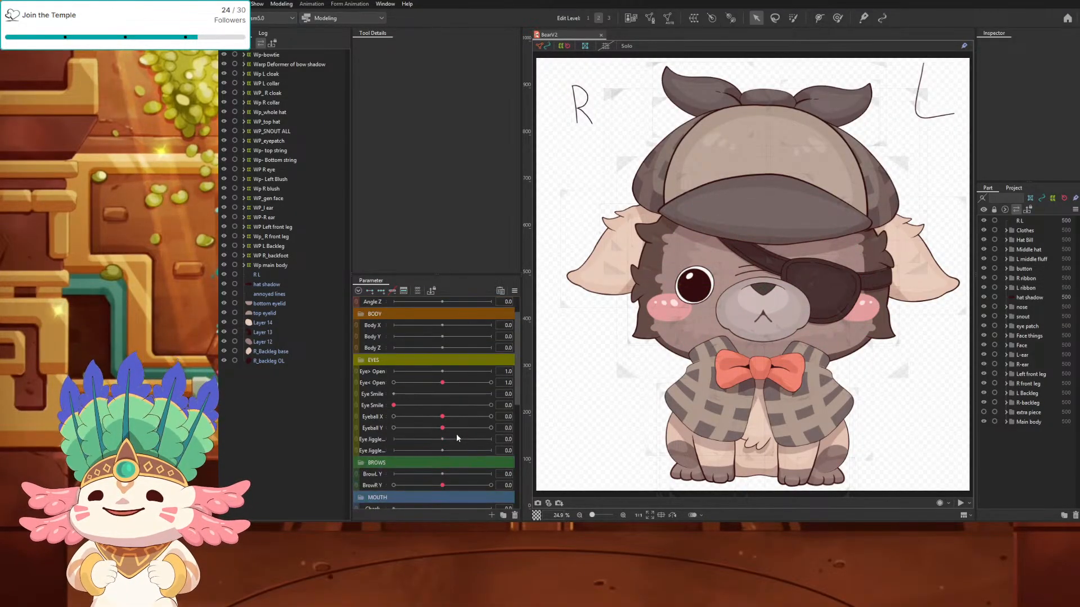
scroll(450, 433, "up", 1)
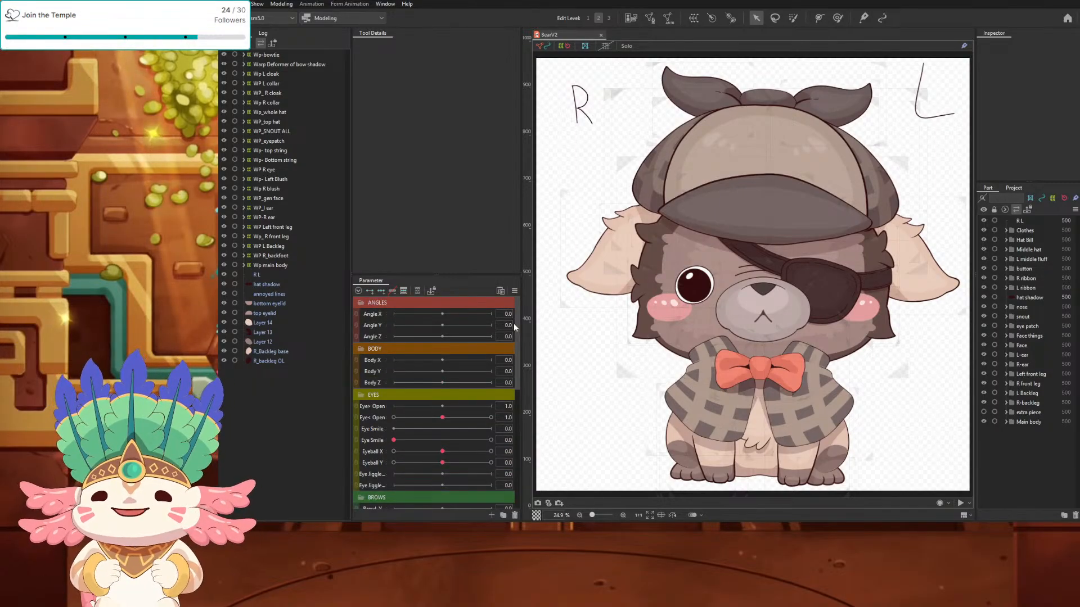
left_click_drag(515, 326, 509, 382)
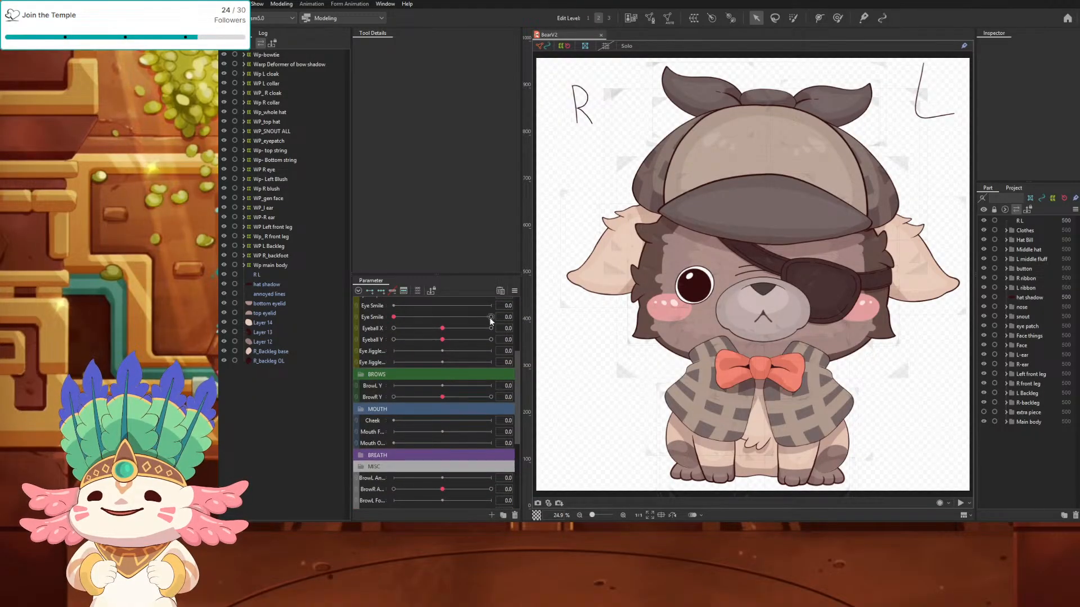
left_click(270, 4)
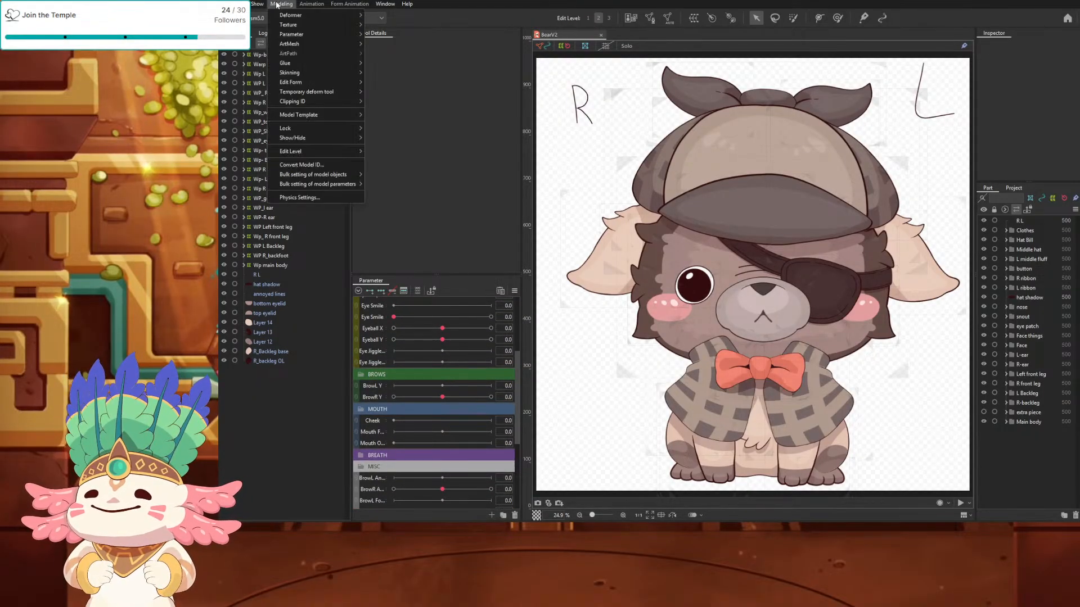
left_click(289, 198)
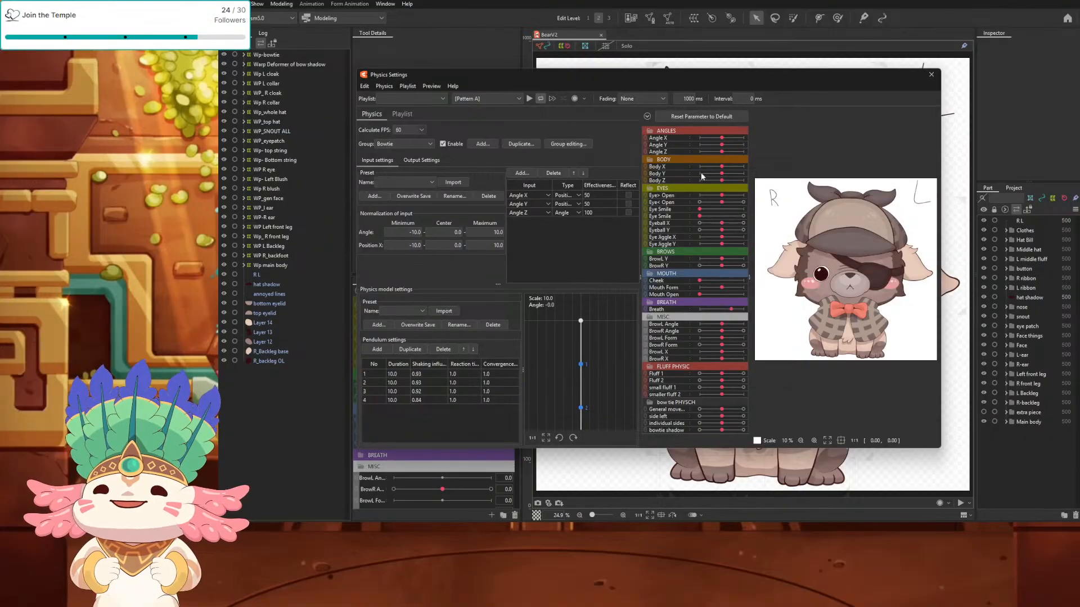
left_click_drag(722, 139, 692, 145)
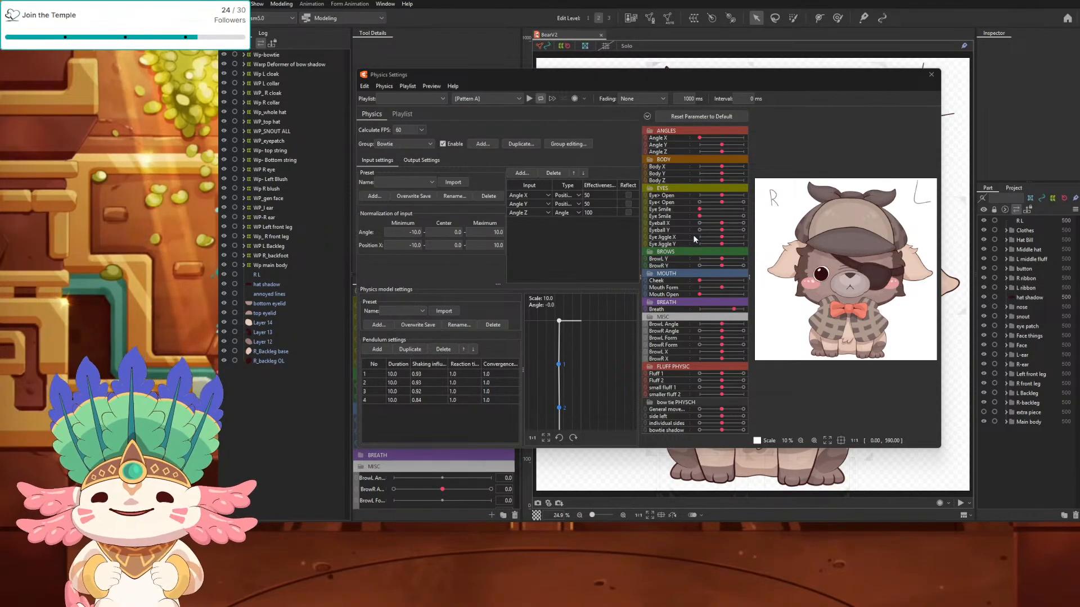
left_click(714, 138)
mouse_move(718, 136)
left_mouse_down()
mouse_move(740, 140)
mouse_move(724, 156)
mouse_move(674, 154)
mouse_move(755, 164)
mouse_move(687, 163)
mouse_move(737, 163)
mouse_move(710, 163)
mouse_move(728, 147)
mouse_move(710, 154)
mouse_move(751, 148)
mouse_move(728, 149)
left_mouse_up()
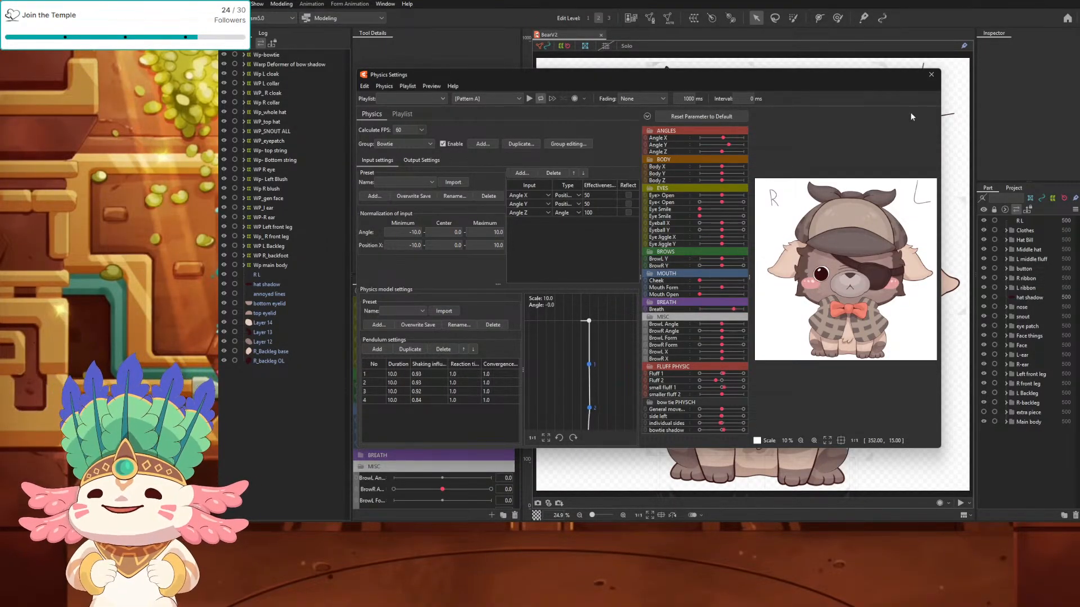
left_click(931, 74)
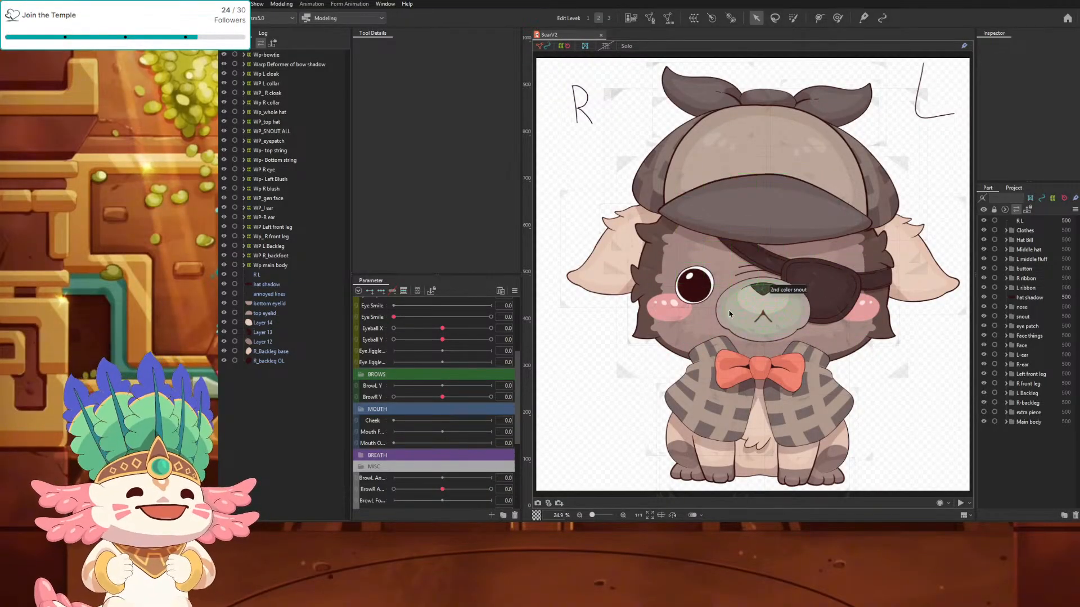
Step: Test the Angle X parameter by moving it to 2.4 and back to -0.5 while checking the face
scroll(827, 348, "up", 2)
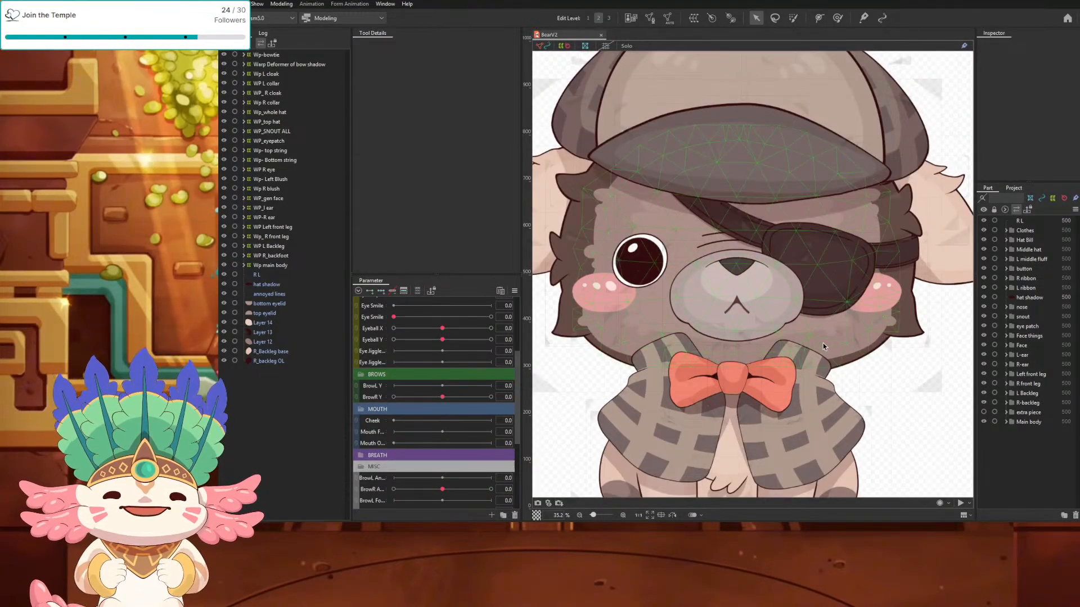
left_click_drag(400, 317, 373, 326)
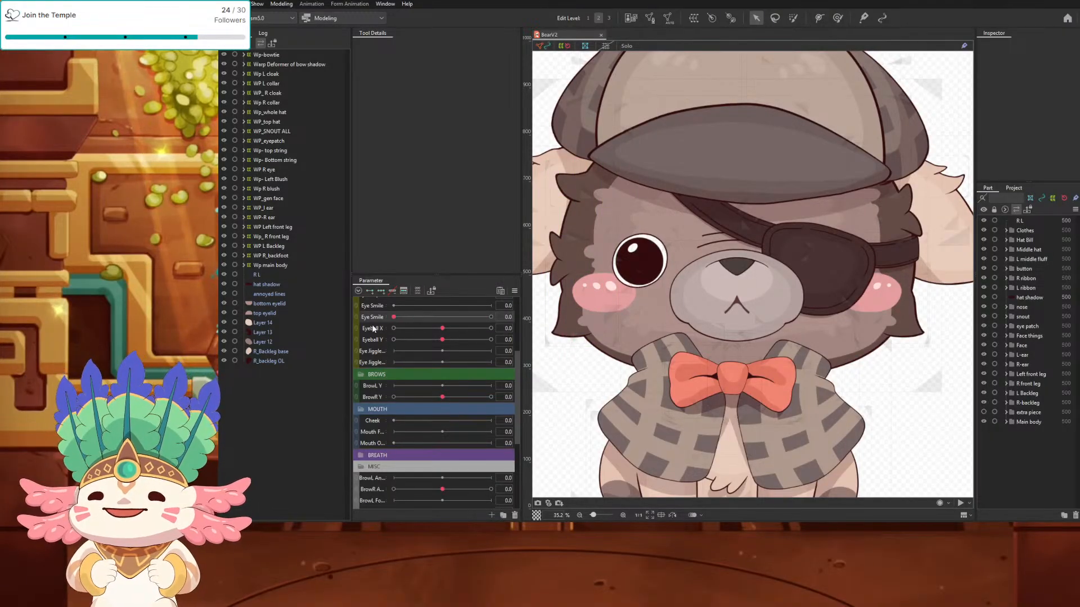
scroll(455, 329, "up", 5)
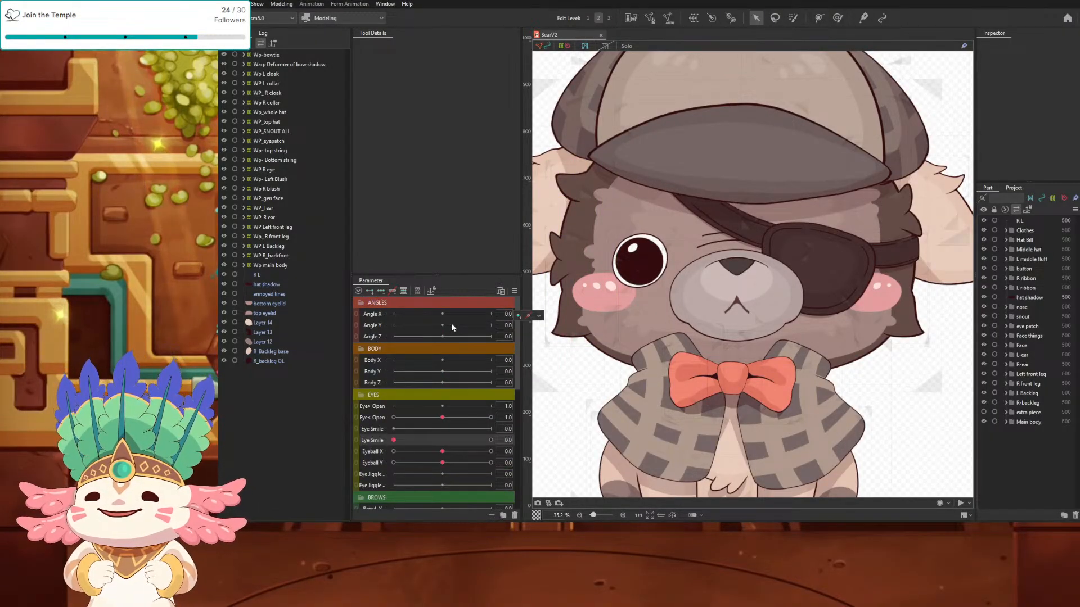
mouse_move(443, 314)
left_mouse_down()
mouse_move(481, 313)
mouse_move(418, 315)
mouse_move(446, 323)
left_mouse_up()
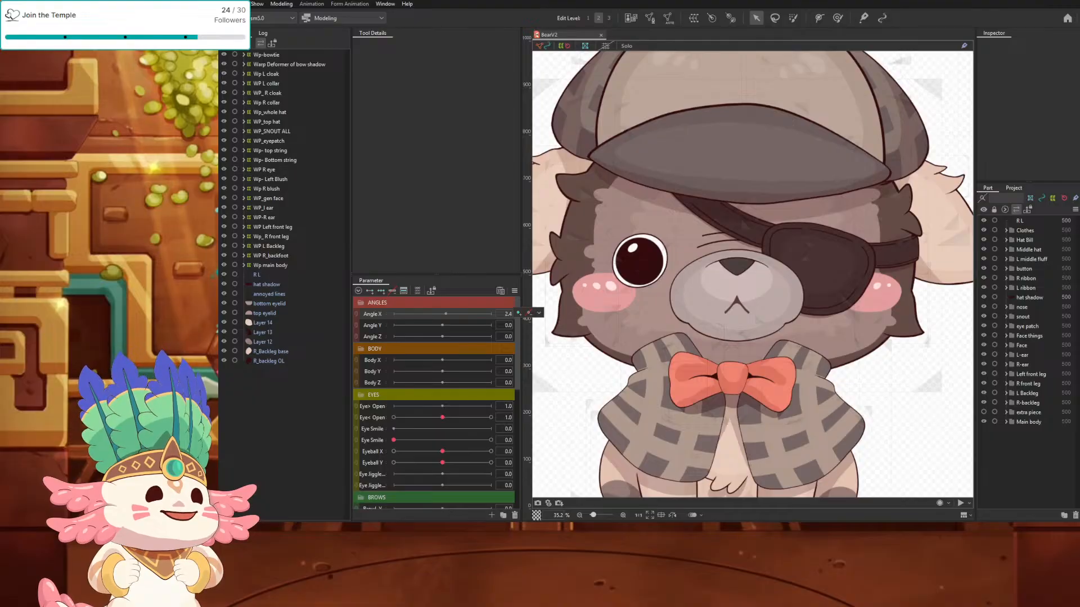
scroll(853, 293, "down", 2)
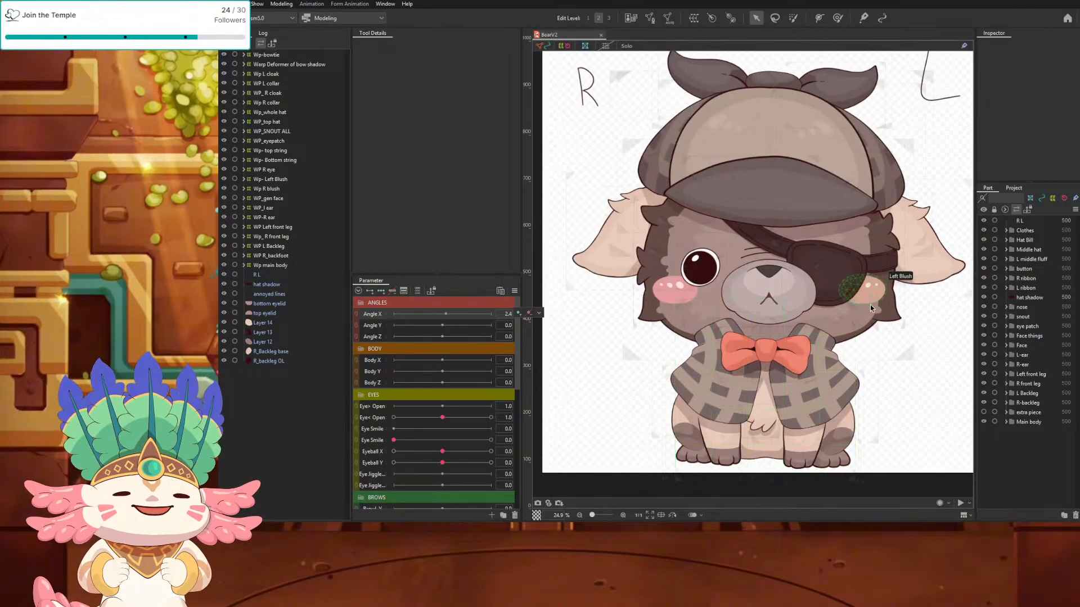
scroll(863, 306, "up", 1)
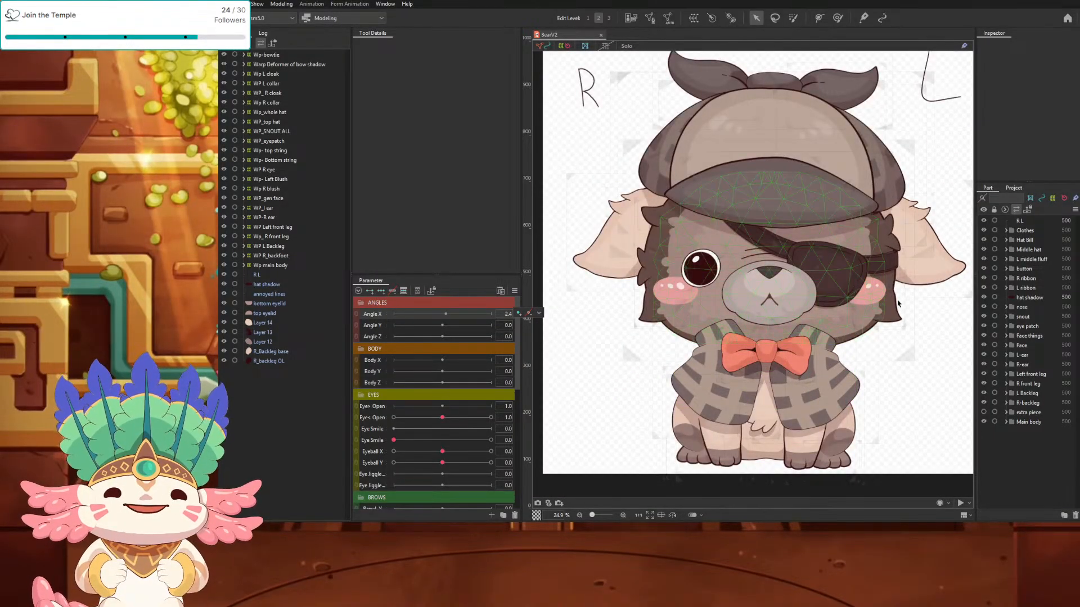
left_click(539, 314)
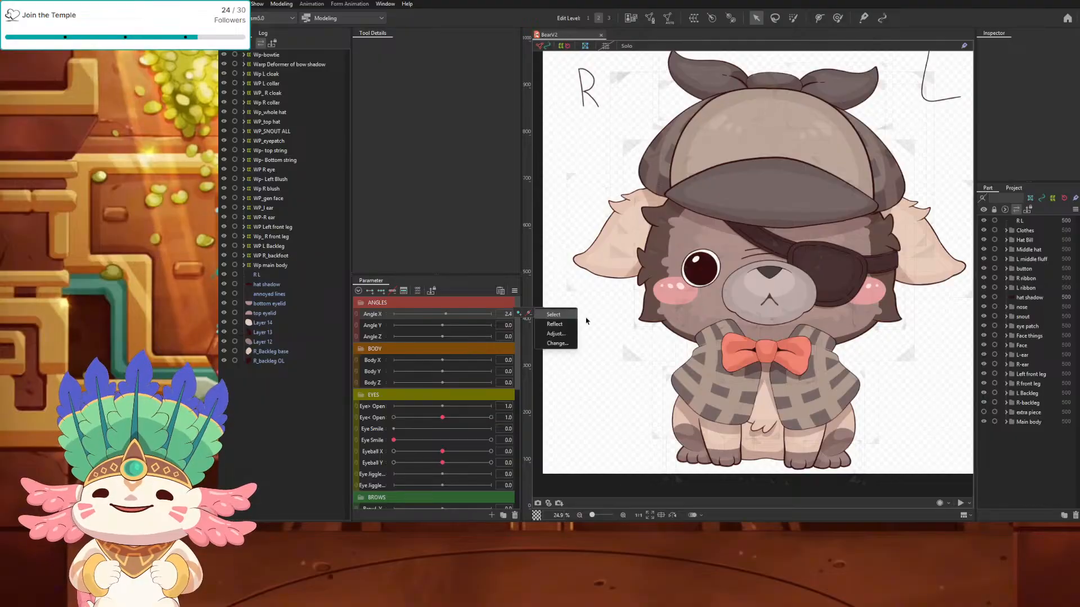
mouse_move(450, 313)
left_mouse_down()
mouse_move(474, 313)
mouse_move(442, 313)
left_mouse_up()
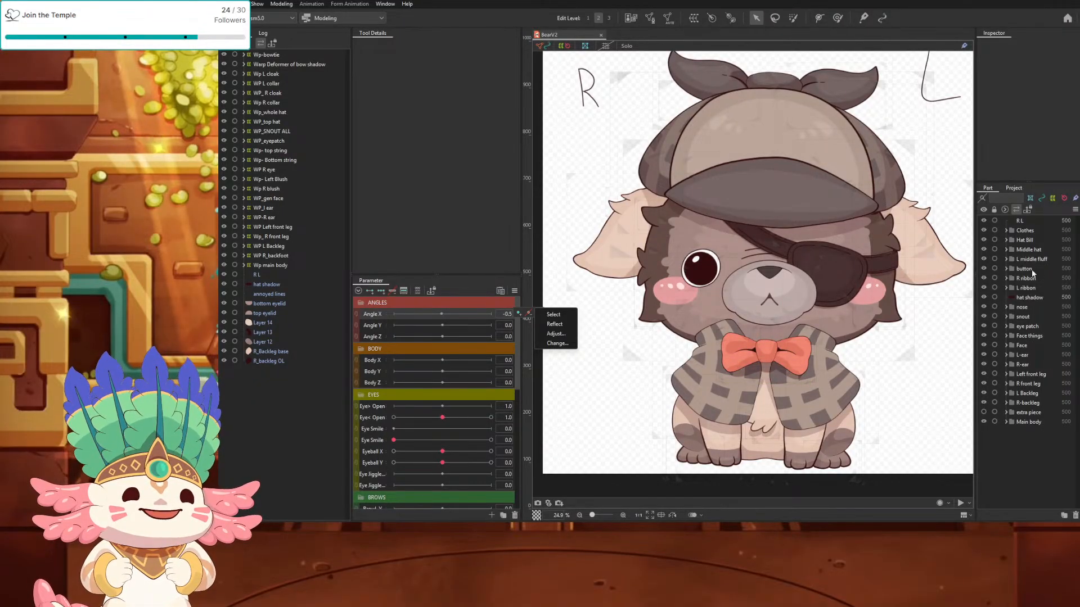
Step: Look through the Face part's contents and select the base face outline ArtMesh
left_click(865, 334)
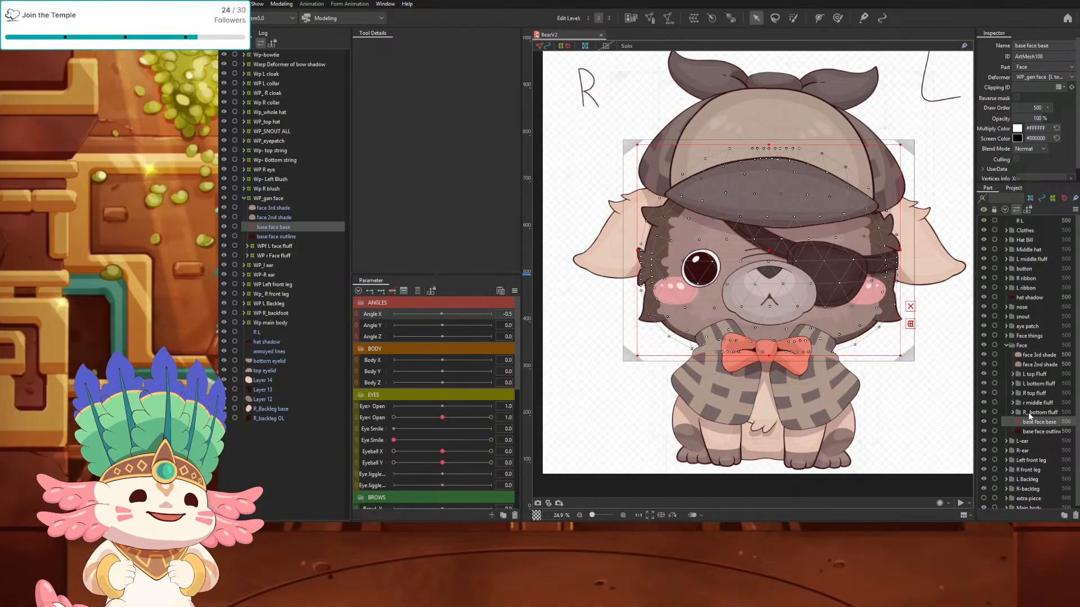
left_click(1016, 414)
left_click(1012, 413)
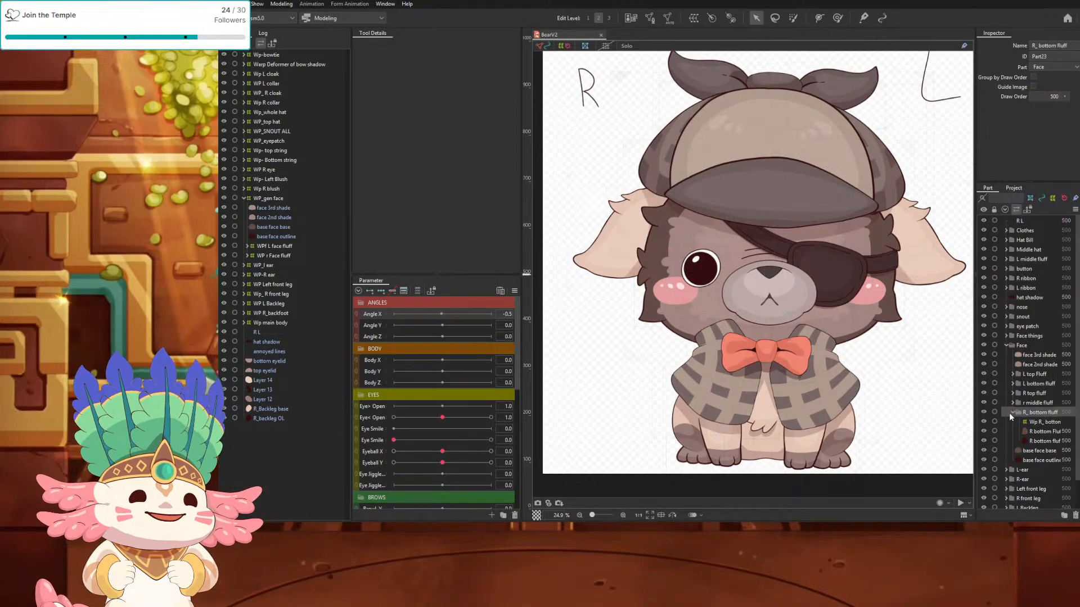
left_click(1009, 413)
left_click(1042, 423)
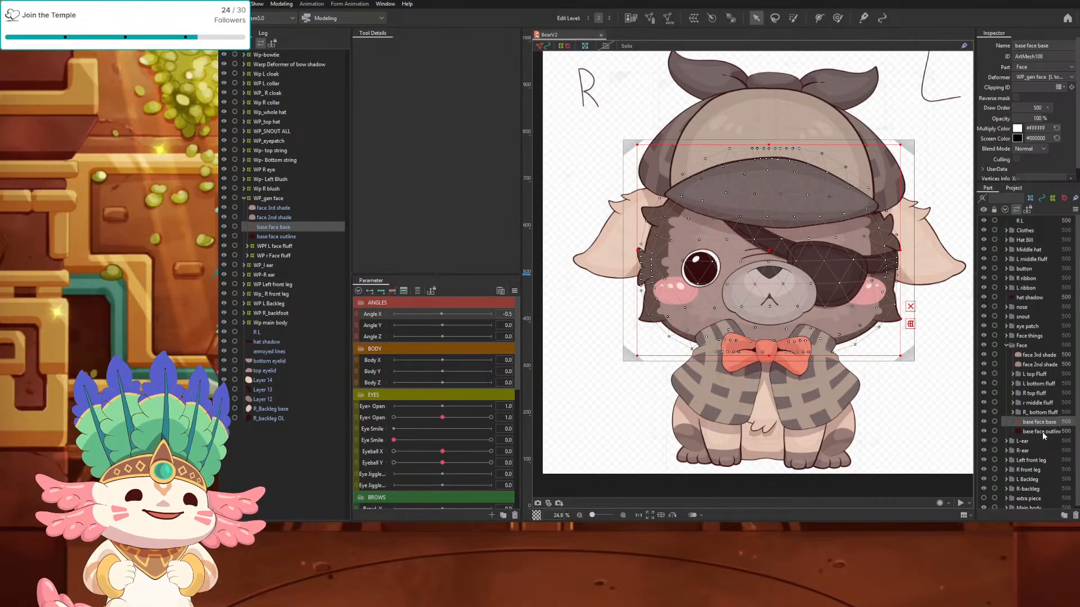
left_click(1044, 431)
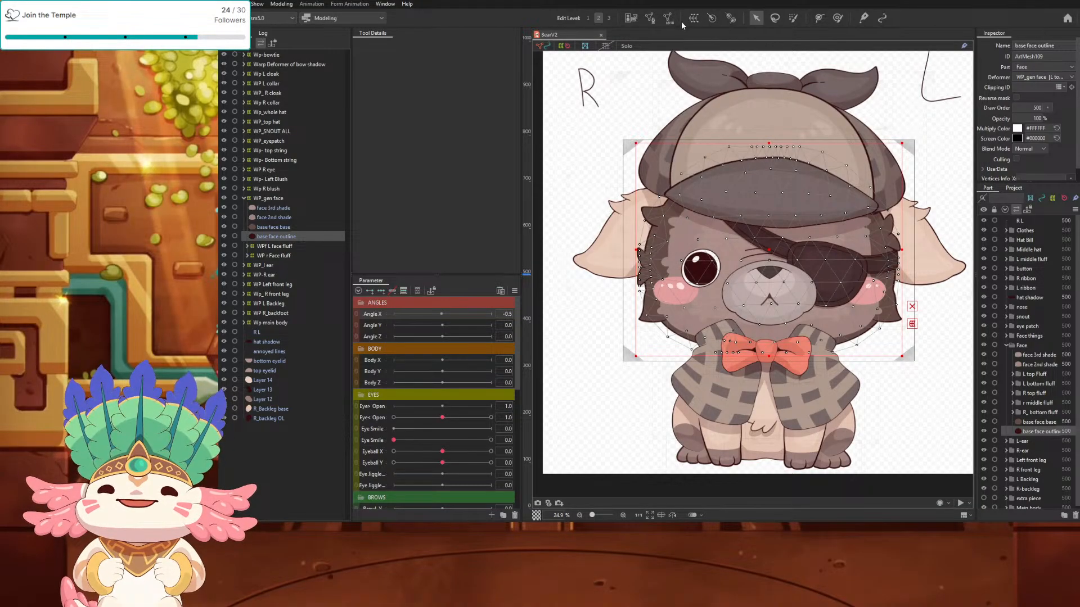
Step: Enter mesh editing for the base face outline and delete all of its mesh points with a lasso selection
left_click(650, 18)
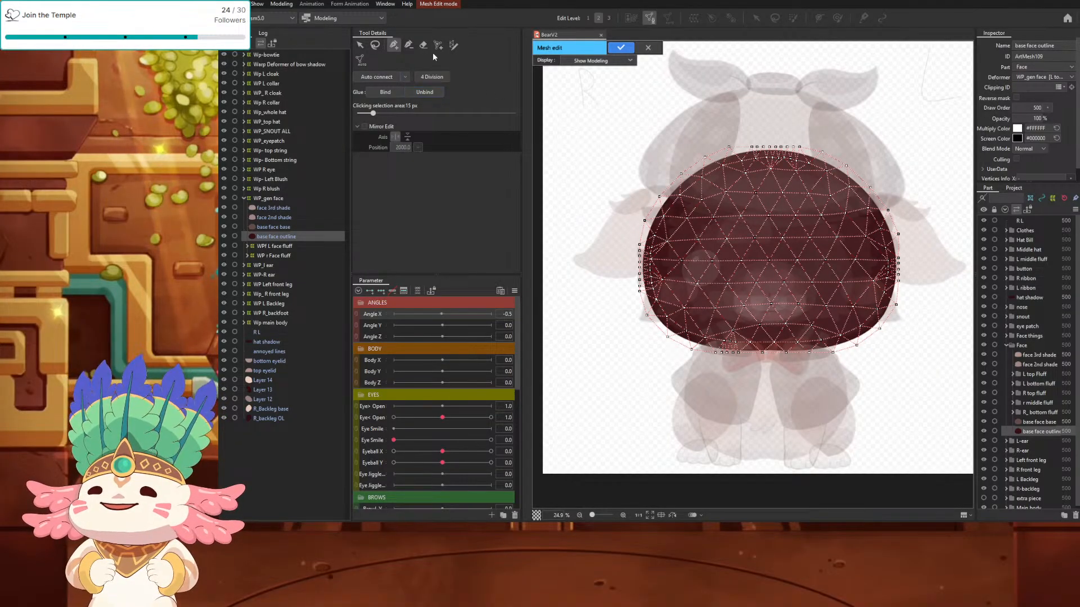
left_click(375, 45)
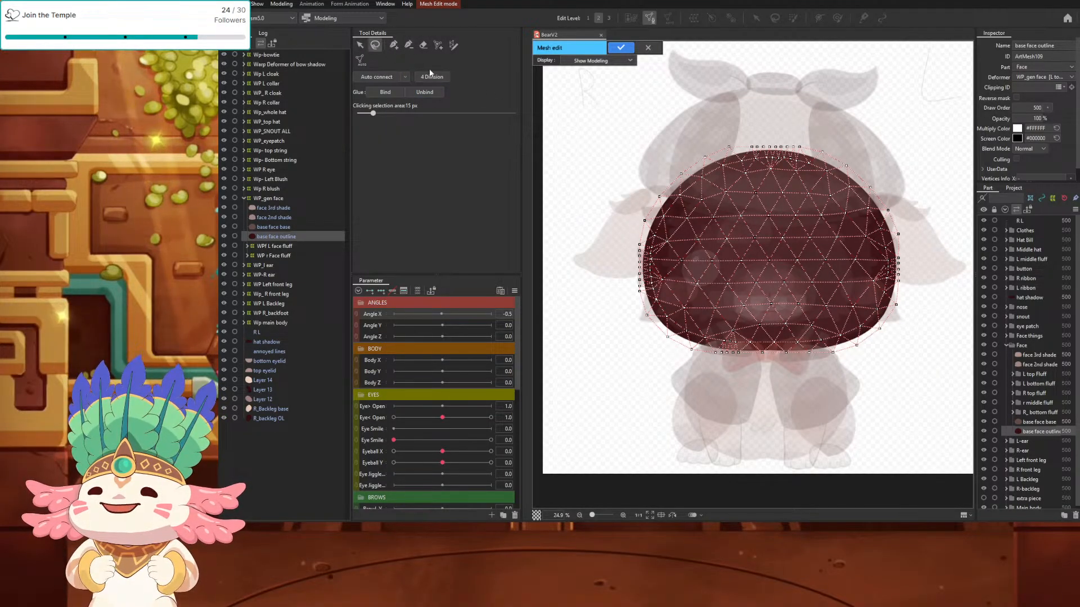
mouse_move(888, 198)
left_mouse_down()
mouse_move(702, 124)
mouse_move(624, 293)
mouse_move(852, 383)
mouse_move(946, 304)
mouse_move(908, 211)
mouse_move(886, 224)
left_mouse_up()
key("Delete")
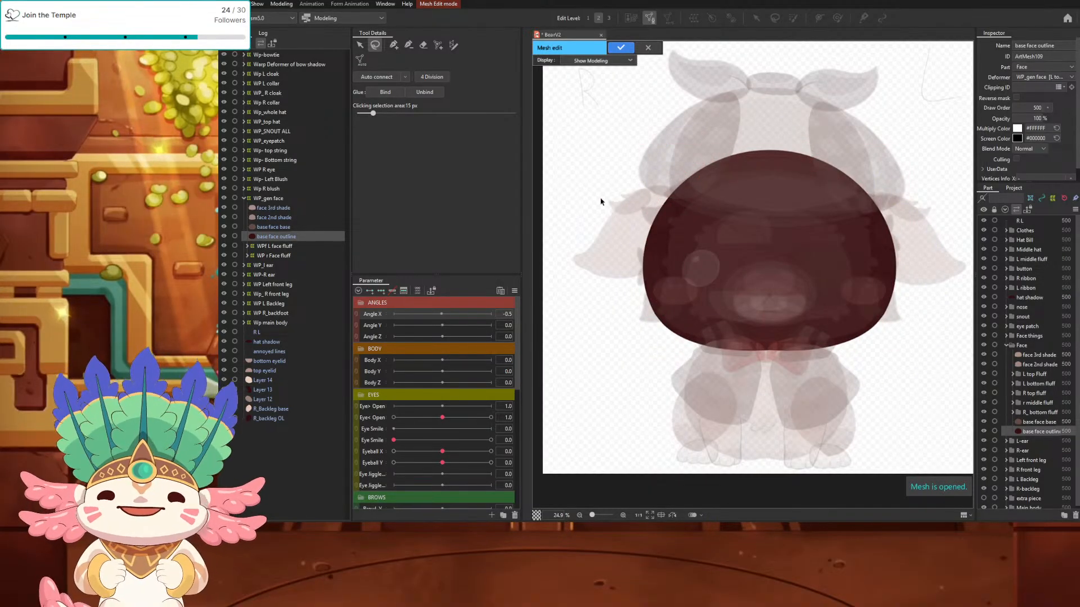
Step: Enable Mirror Edit for adding vertices, with the axis position at 2000, and try placing a point at the chin's centre
left_click(393, 46)
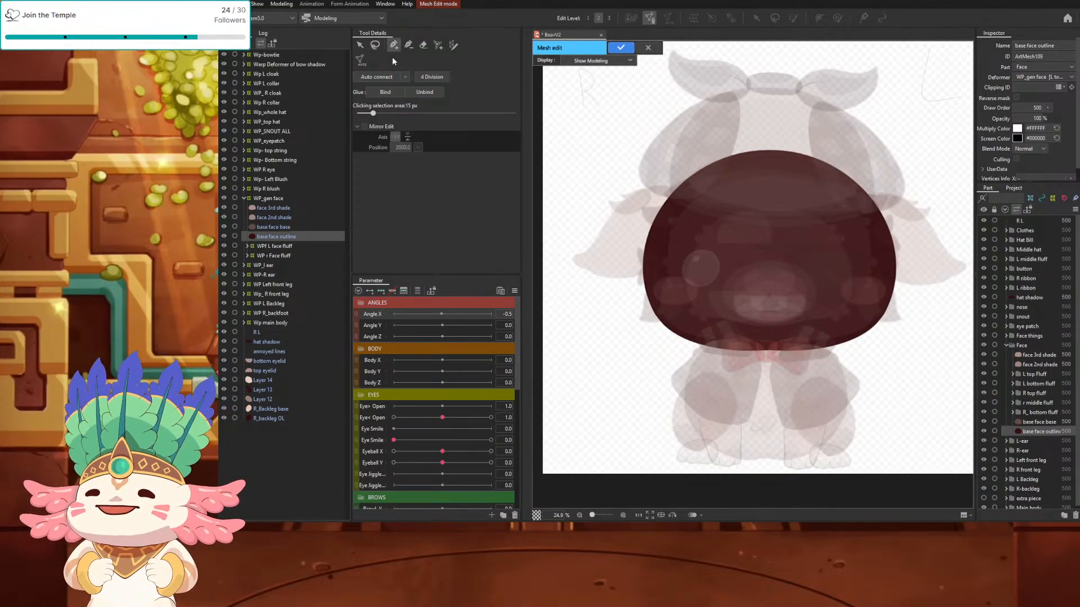
left_click(385, 93)
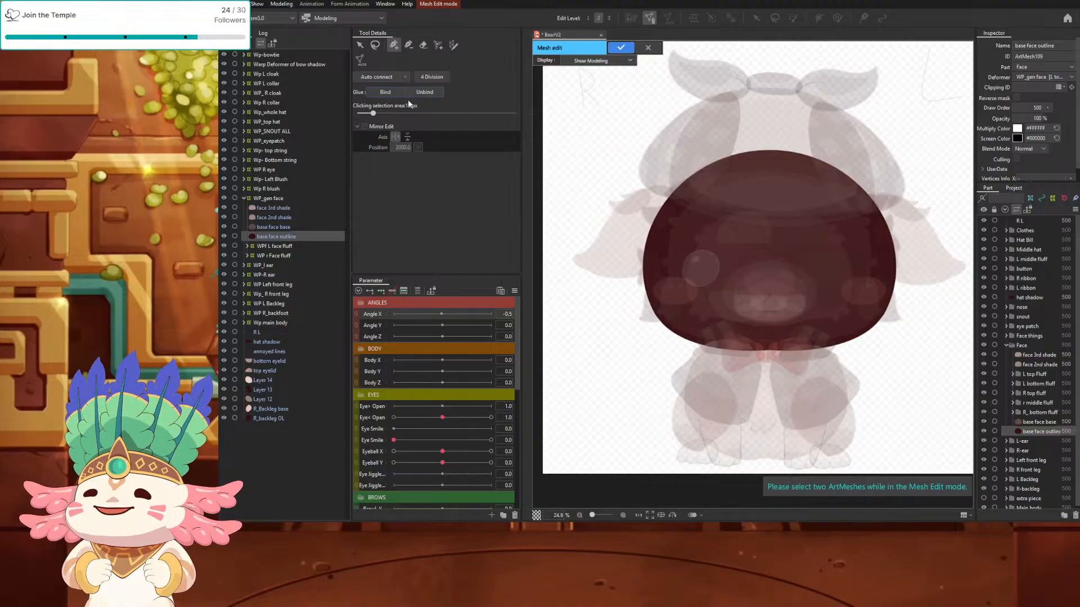
left_click(364, 128)
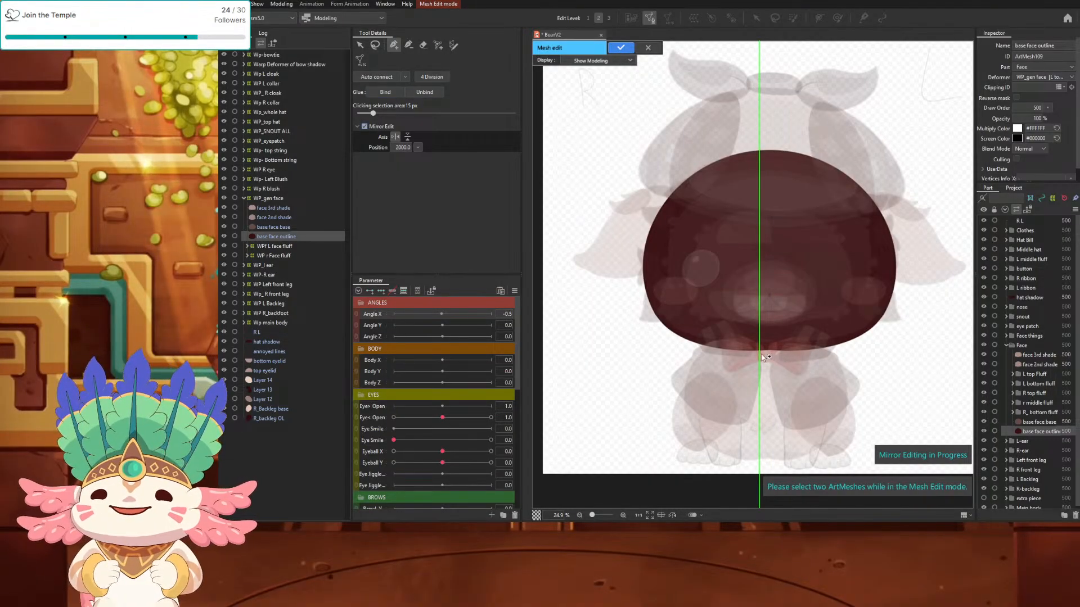
scroll(767, 358, "up", 2)
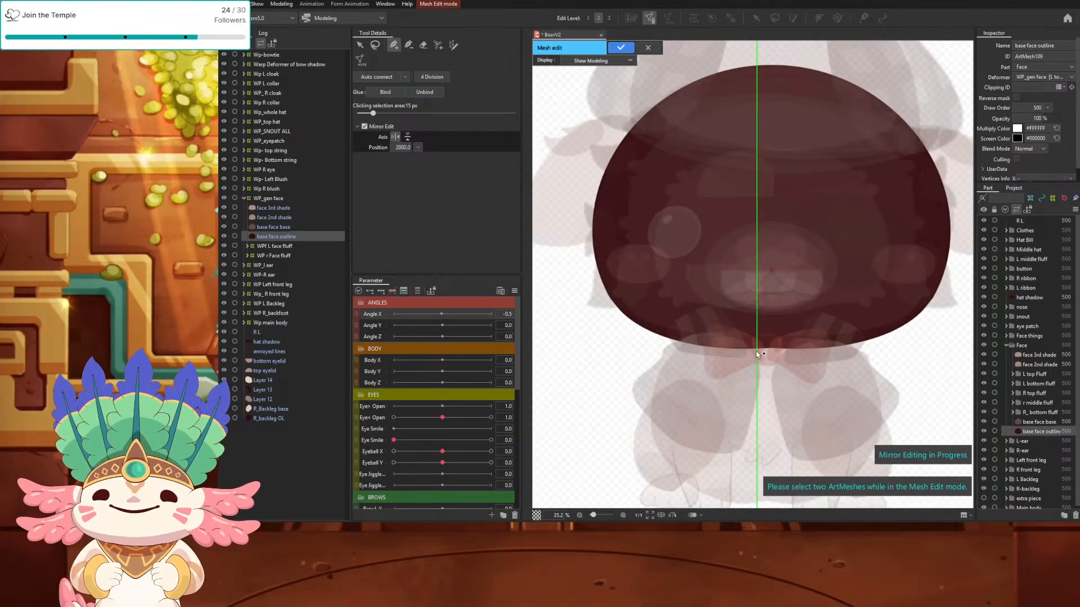
left_click(757, 352)
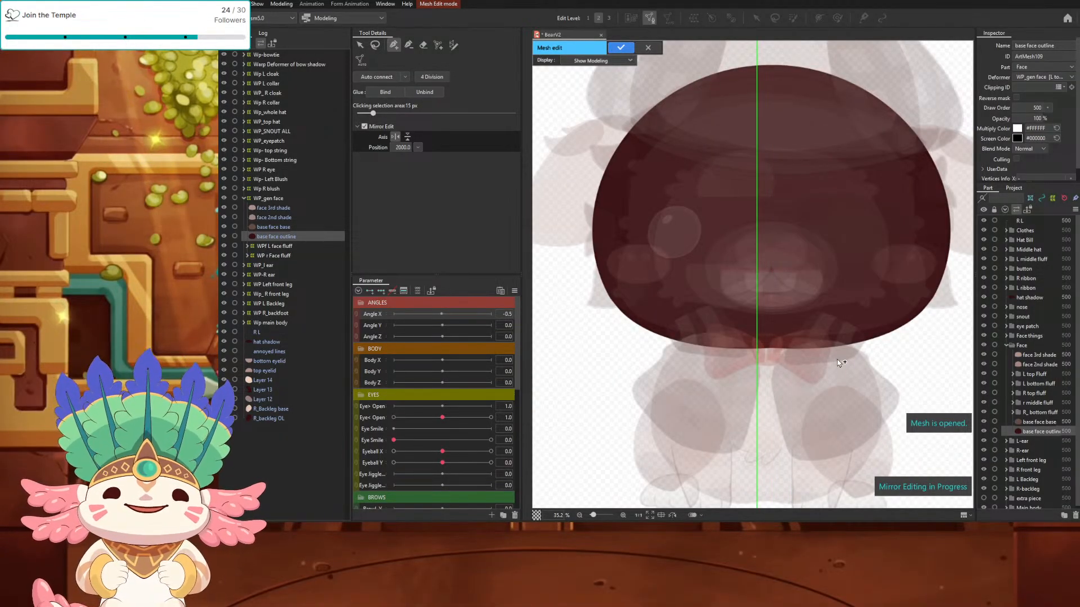
Step: Cancel the mesh editing of the base face outline, discarding its changes
scroll(839, 363, "down", 2)
scroll(836, 364, "up", 1)
scroll(832, 364, "down", 1)
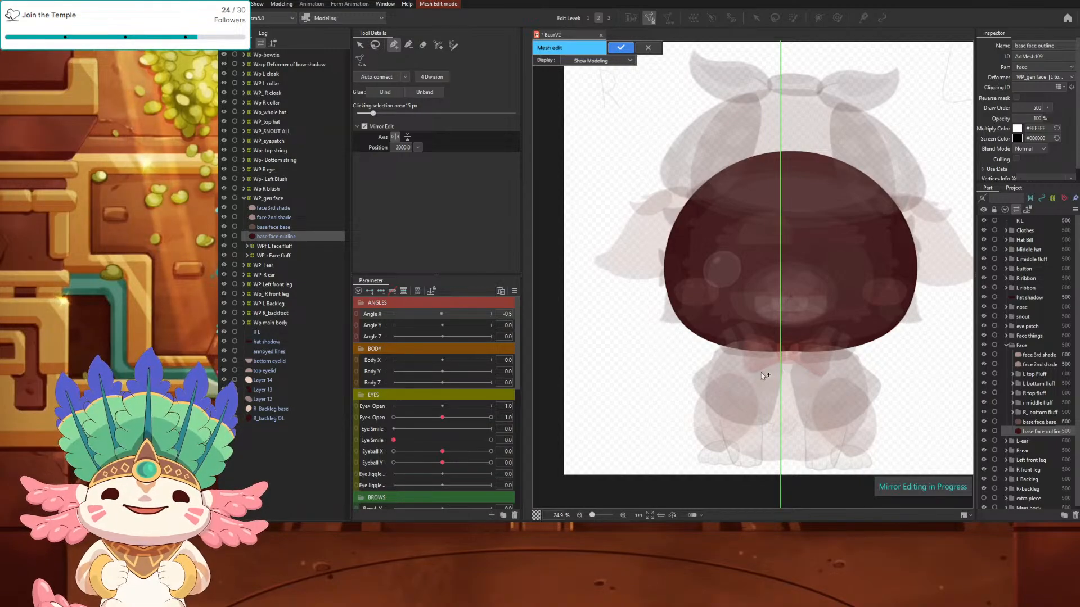
scroll(448, 453, "down", 4)
scroll(449, 450, "up", 5)
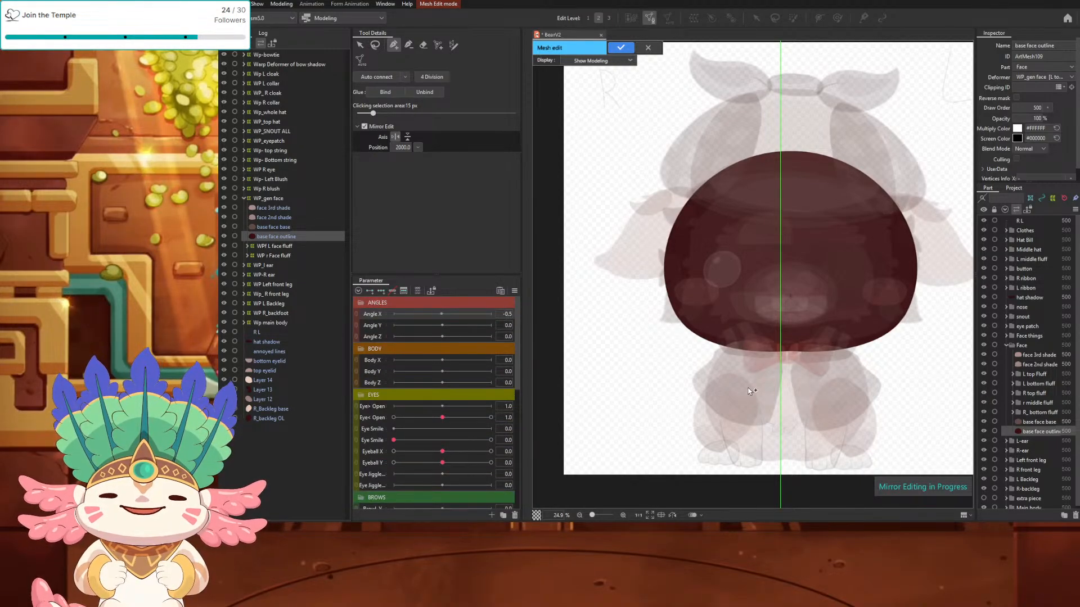
scroll(776, 371, "up", 2)
scroll(778, 347, "down", 4)
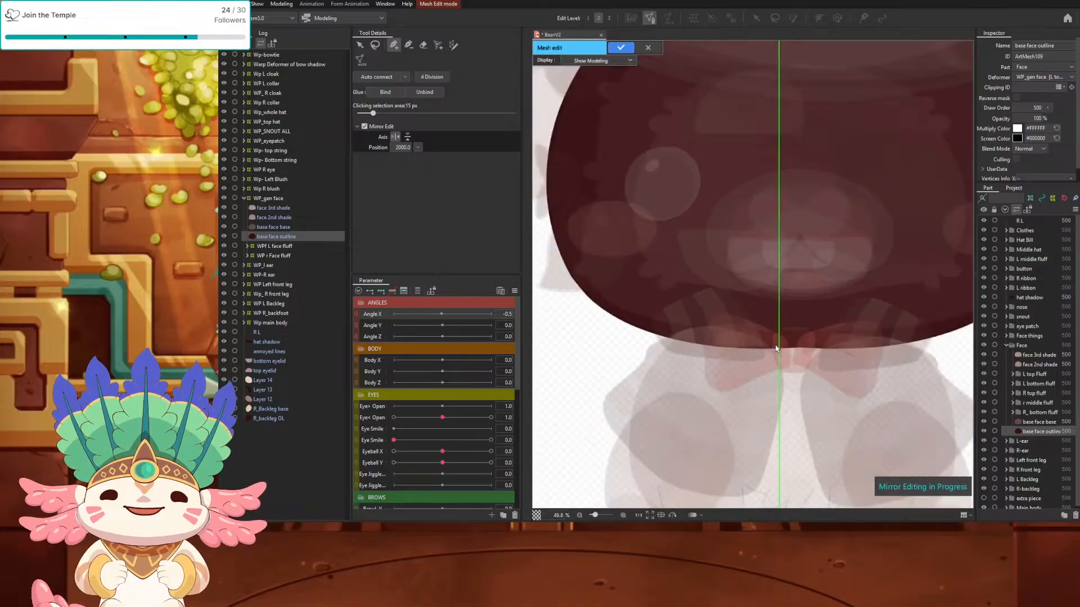
scroll(778, 348, "up", 1)
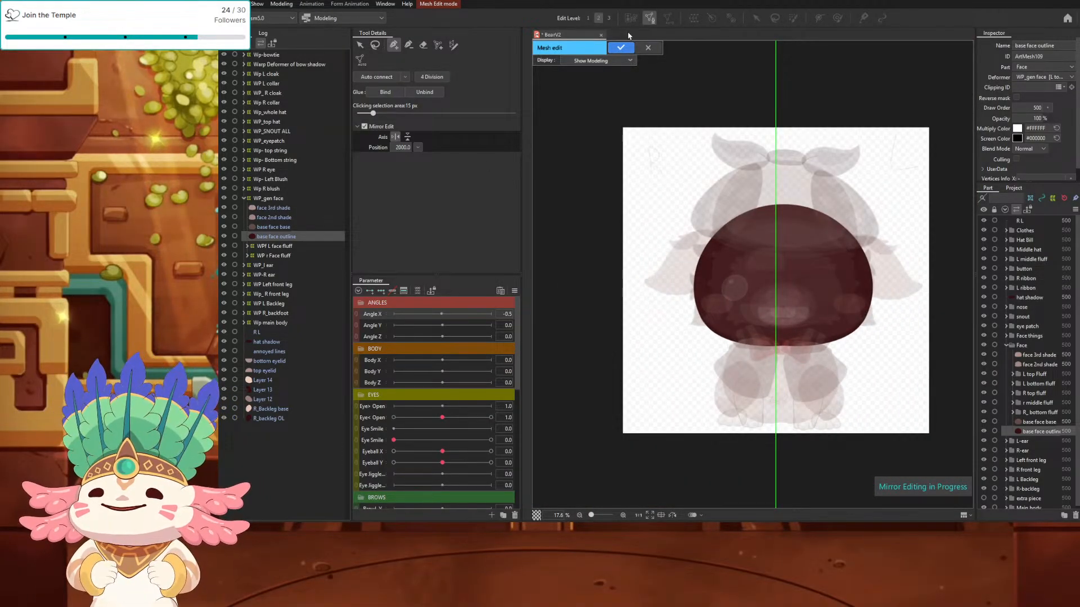
key("Escape")
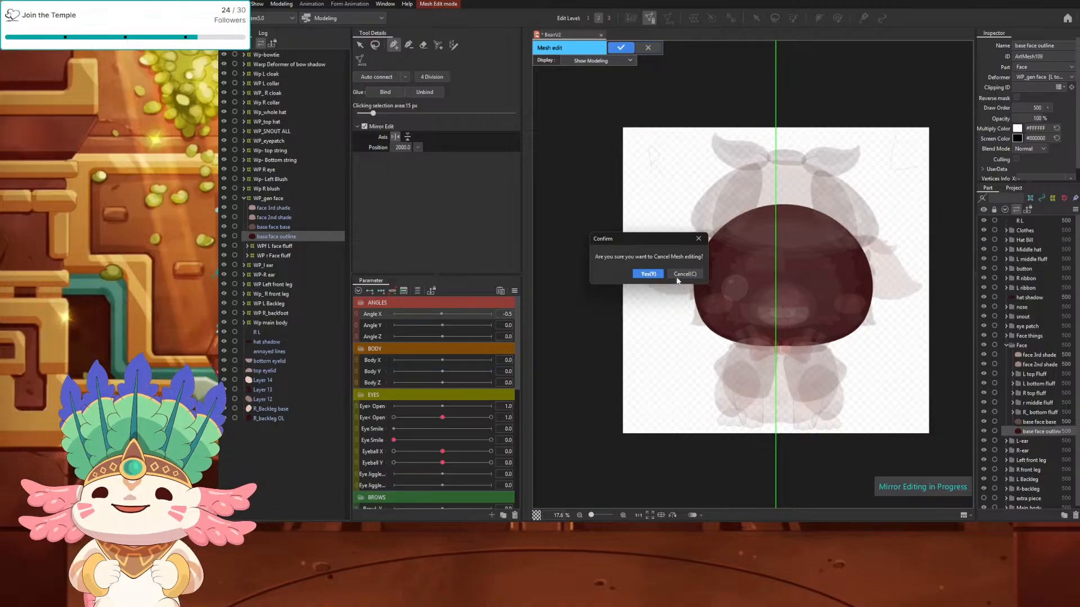
left_click(648, 274)
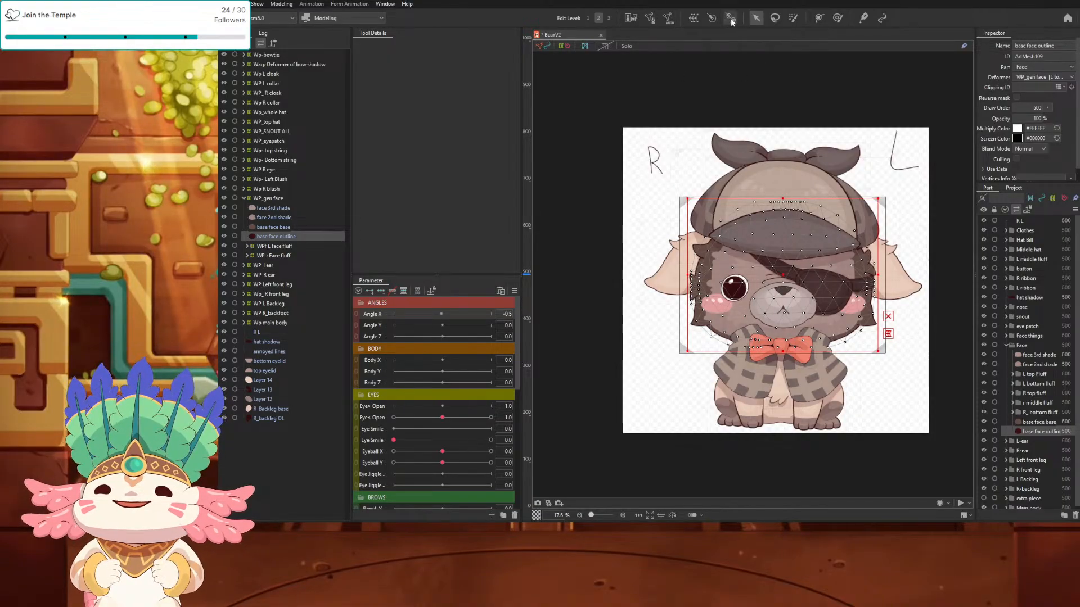
Step: Select all meshes and deformers of the bear model, nudge the whole model left on the canvas and clear the selection
left_click(1037, 223)
scroll(1019, 462, "down", 1)
left_click(1035, 505, "shift")
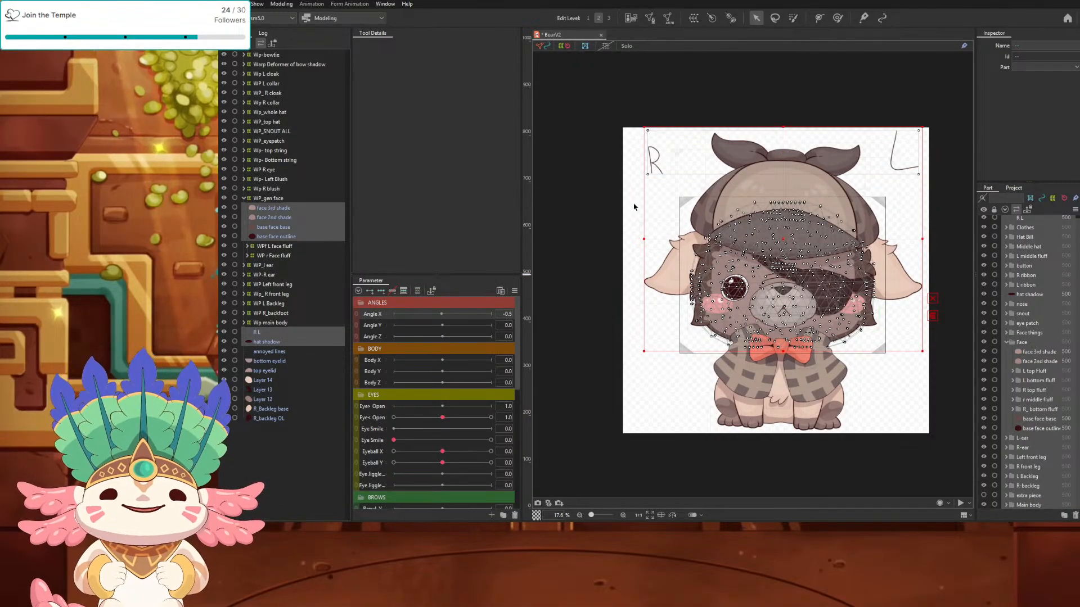
left_click(598, 86)
left_click_drag(602, 84, 933, 465)
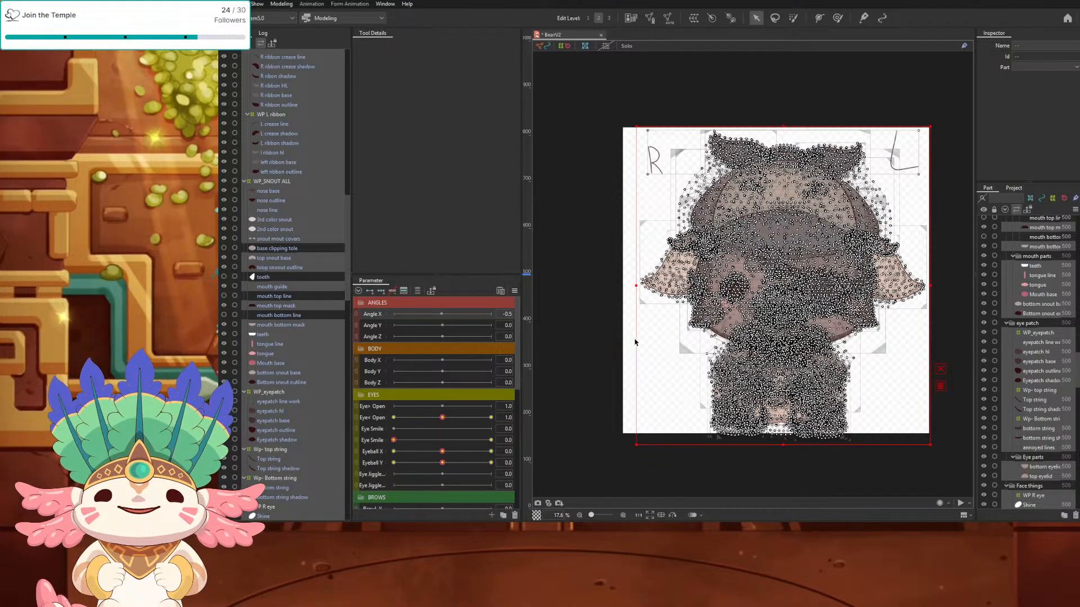
key("Left")
key("Left")
key("Left")
key("Left")
key("Left")
key("Left")
key("Left")
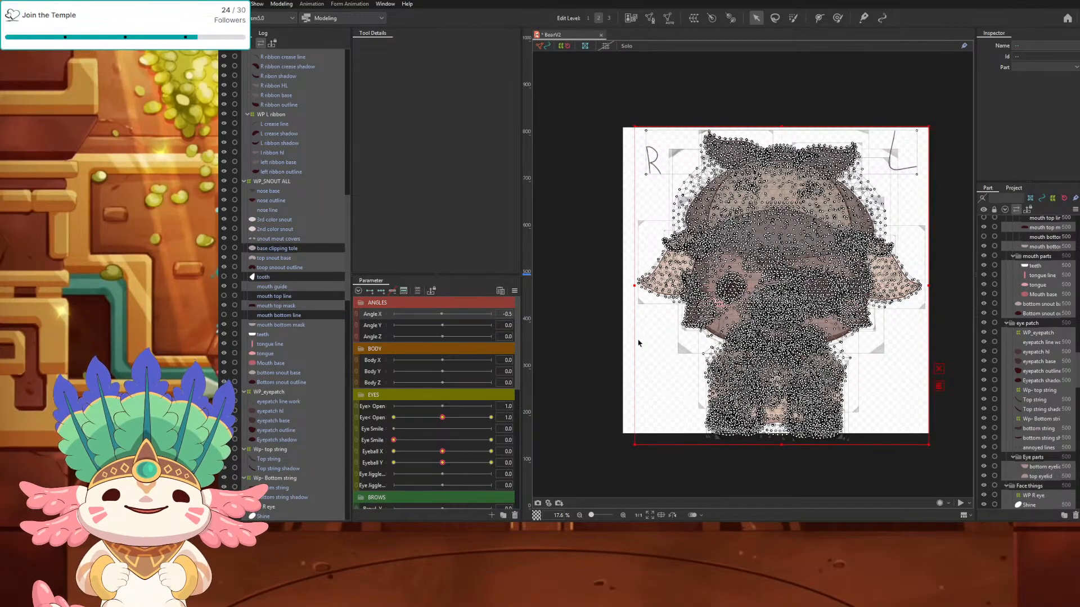
key("Left")
key("Left")
key("Left")
key("Left")
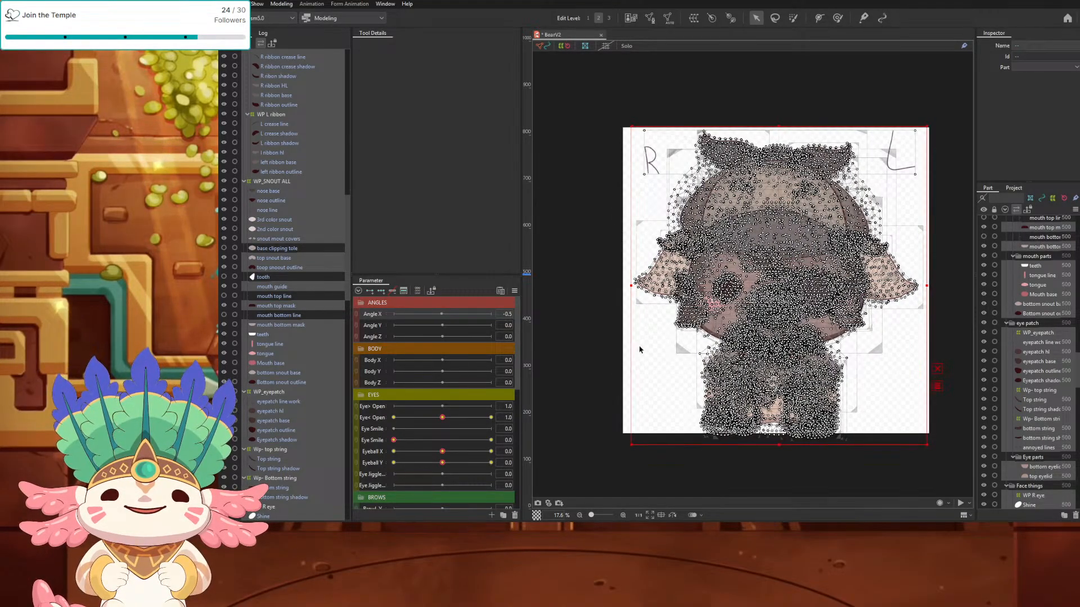
key("Left")
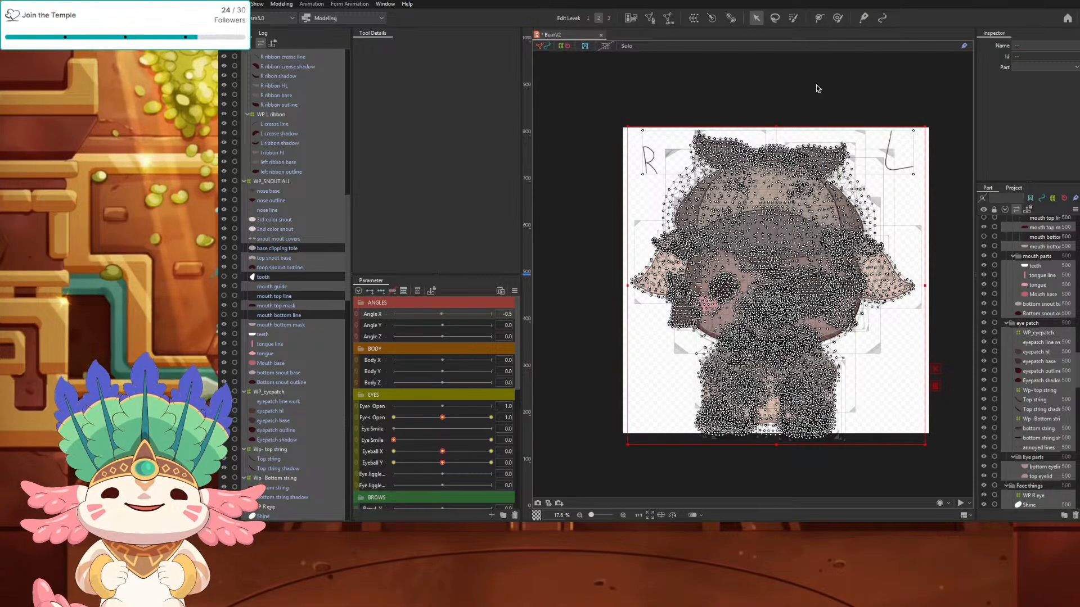
left_click(819, 102)
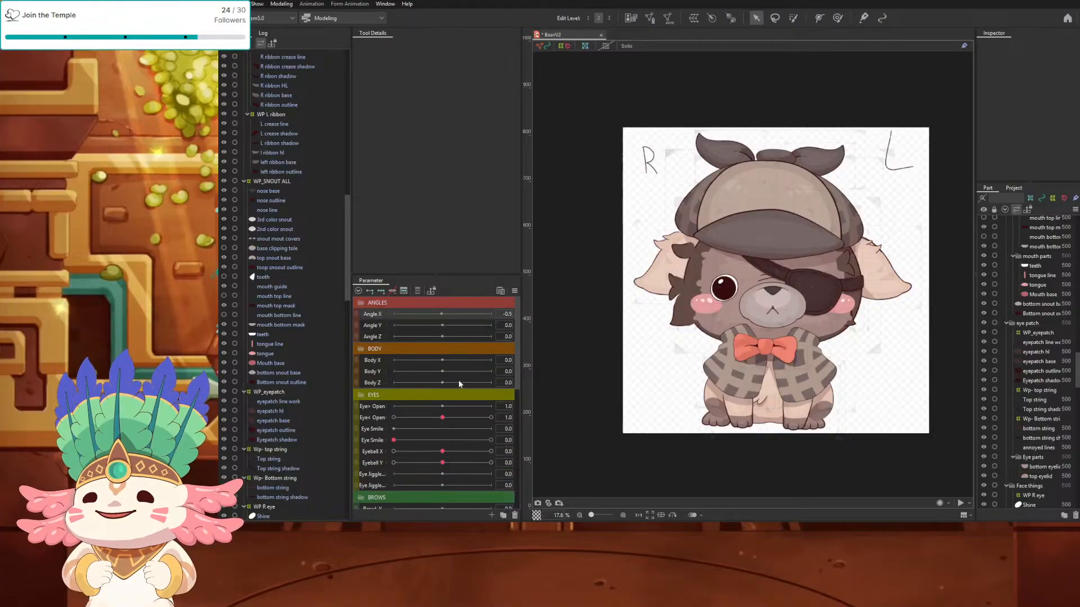
Step: Check the Eye Smile and Eye Open parameters in the Eyes group, leaving them at 0.0 and 1.0
scroll(458, 379, "down", 3)
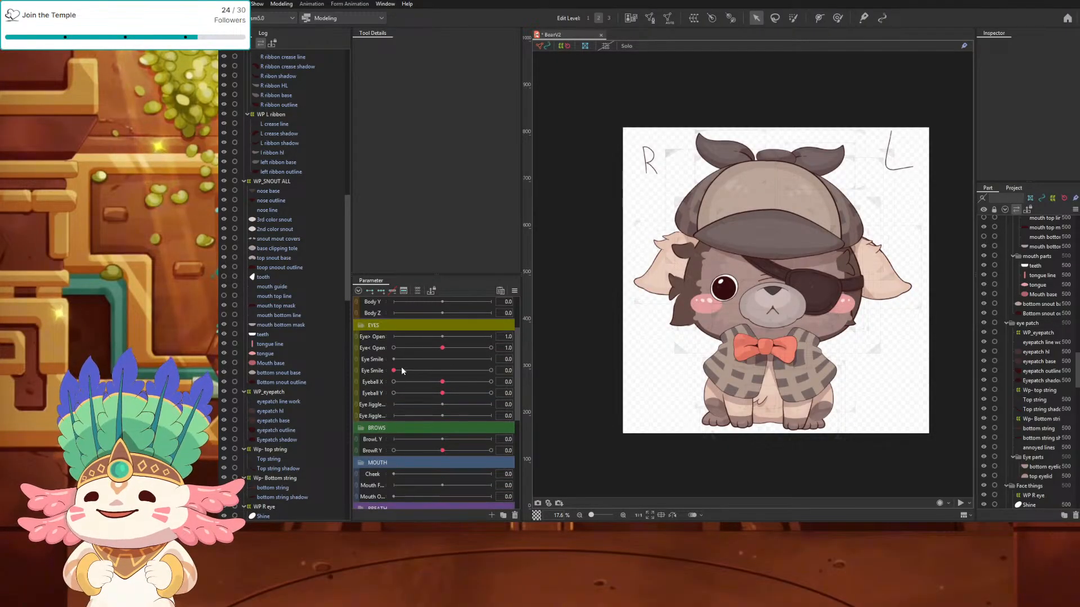
mouse_move(395, 371)
left_mouse_down()
mouse_move(528, 376)
mouse_move(404, 380)
mouse_move(545, 390)
mouse_move(504, 378)
mouse_move(429, 388)
mouse_move(515, 382)
mouse_move(403, 376)
mouse_move(548, 377)
mouse_move(506, 371)
mouse_move(555, 385)
mouse_move(389, 378)
left_mouse_up()
mouse_move(439, 350)
left_mouse_down()
mouse_move(428, 349)
mouse_move(531, 363)
mouse_move(444, 352)
left_mouse_up()
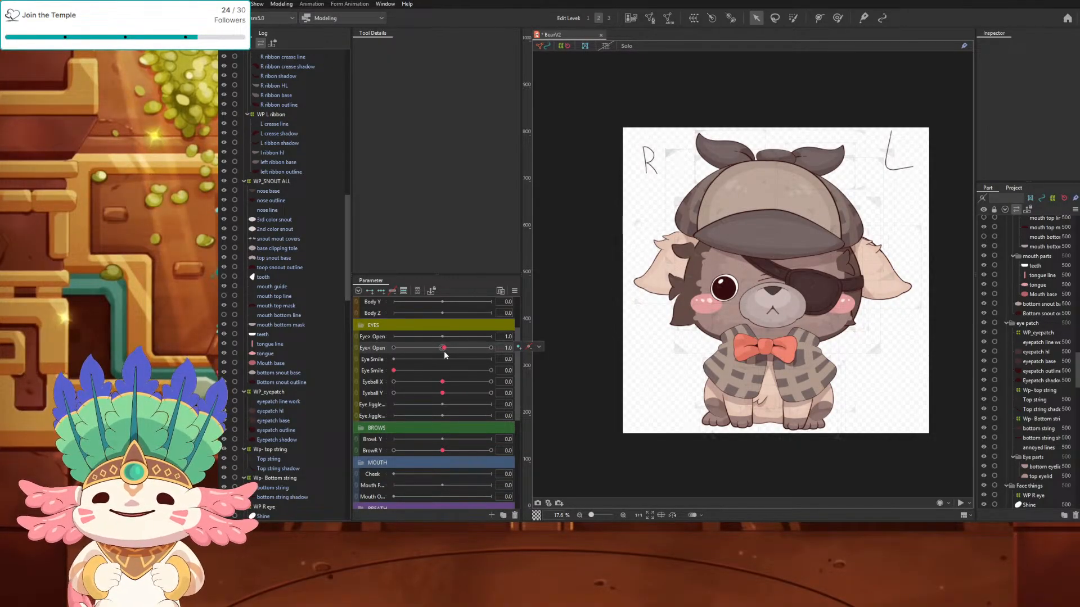
Step: Select the entire bear model again, nudge it to the right in small increments and deselect it
key("ctrl+a")
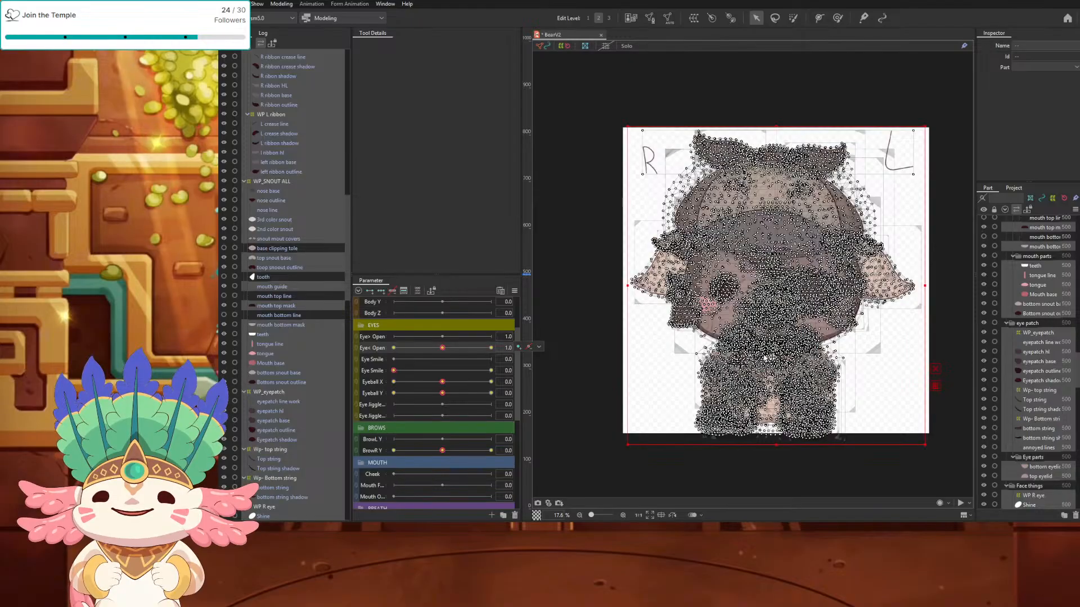
scroll(769, 358, "up", 2)
scroll(787, 371, "down", 2)
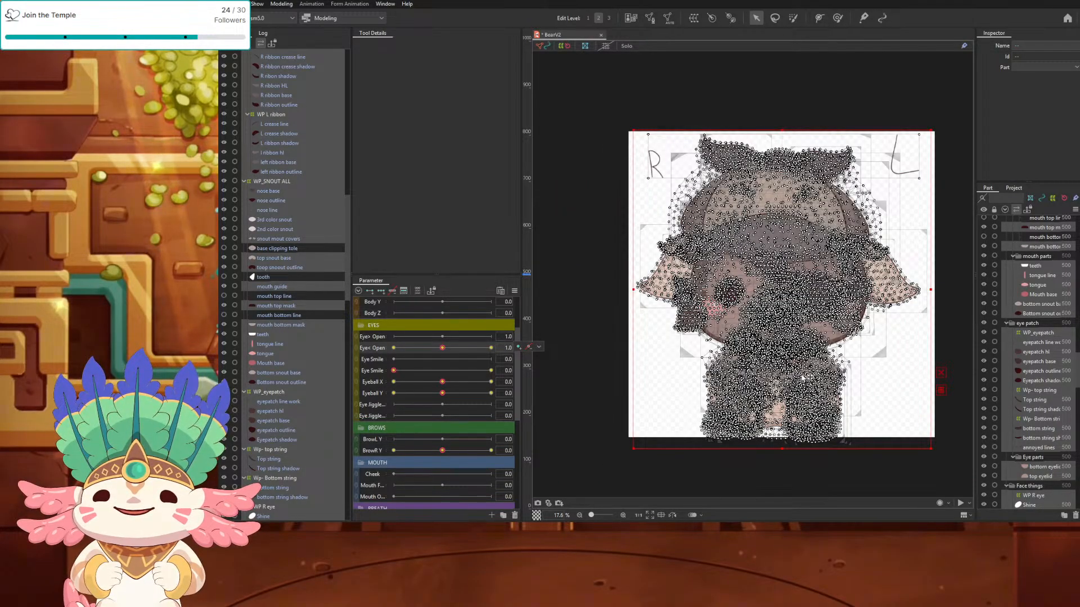
key("Right")
key("Right")
key("Right")
key("Right")
key("Right")
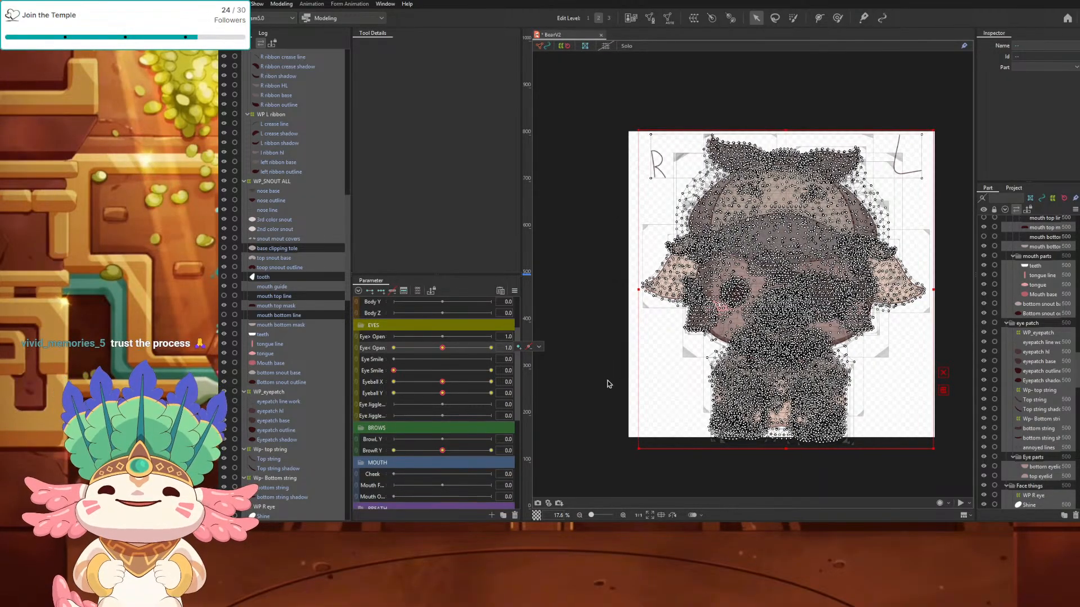
key("Right")
key("Right")
key("Right")
key("Right")
key("Right")
key("Right")
key("Right")
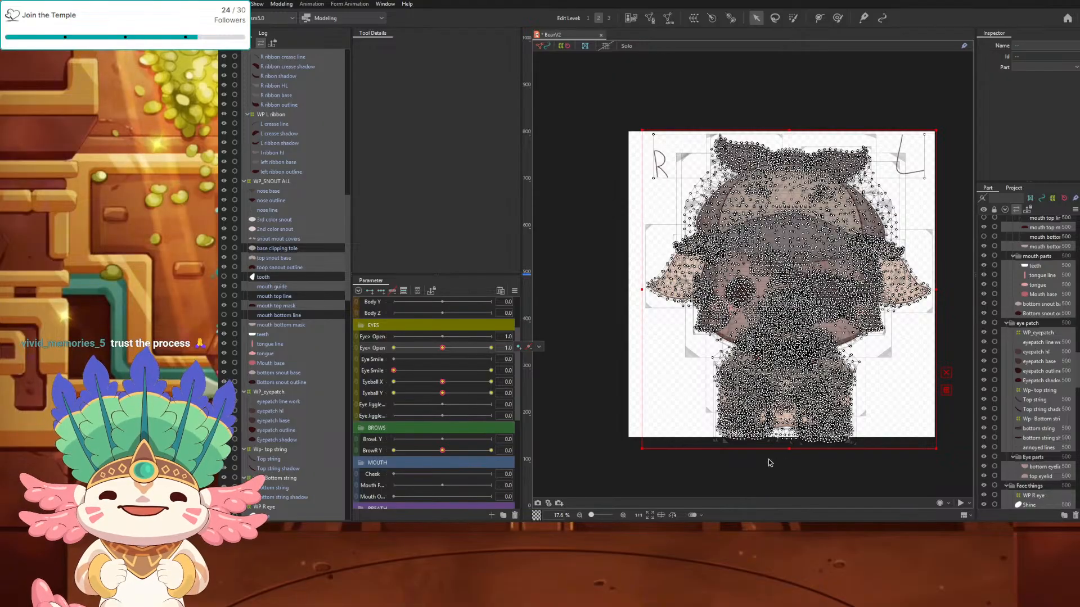
left_click(630, 443)
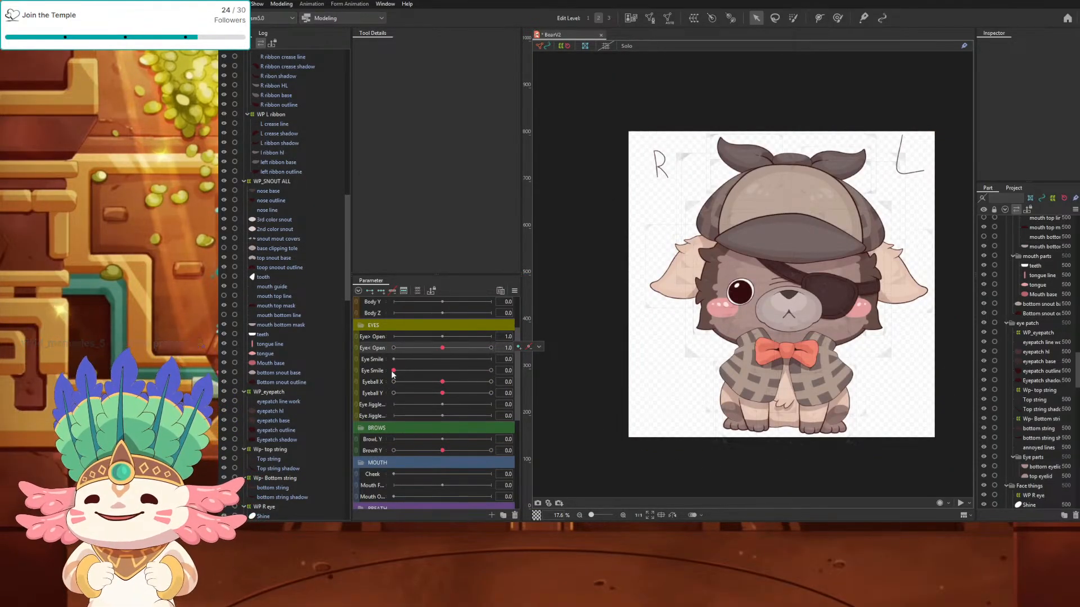
Step: Preview the keyed Eye Smile parameter by moving it to 1.0 and back to 0.0
left_click_drag(393, 371, 529, 388)
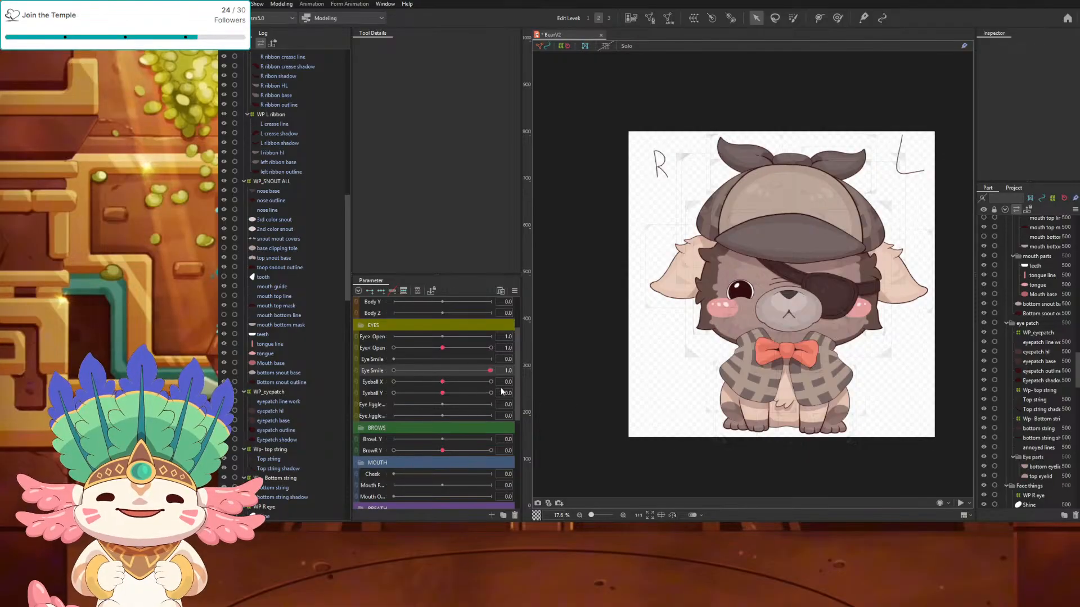
left_click_drag(489, 371, 392, 381)
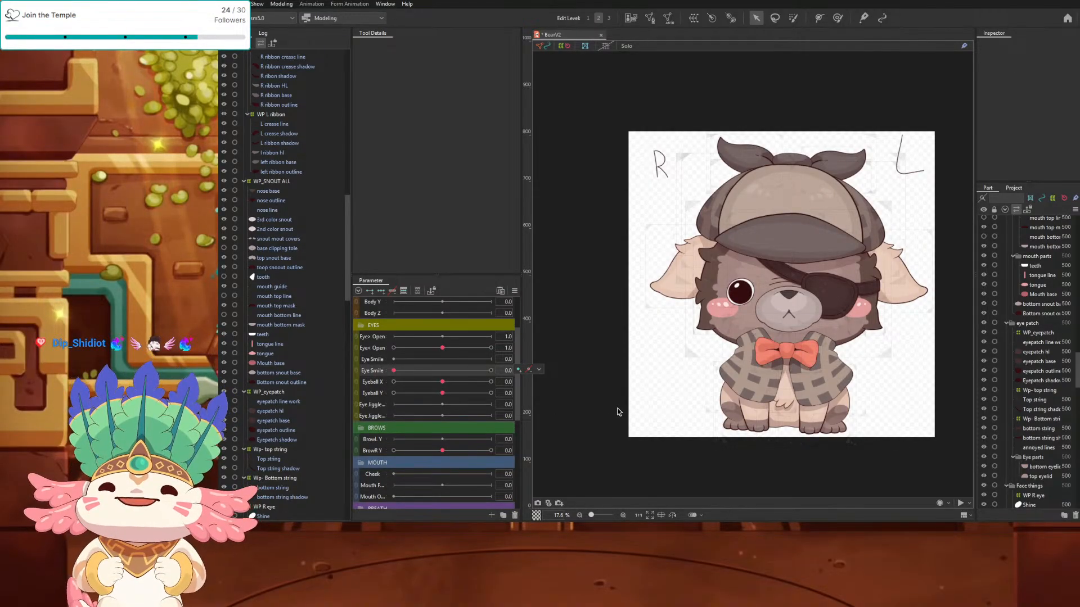
Step: Select every object of the model, shift everything a few increments back to the left and clear the selection
key("ctrl+a")
key("Left")
key("Left")
key("Left")
key("Left")
key("Left")
key("Left")
key("Escape")
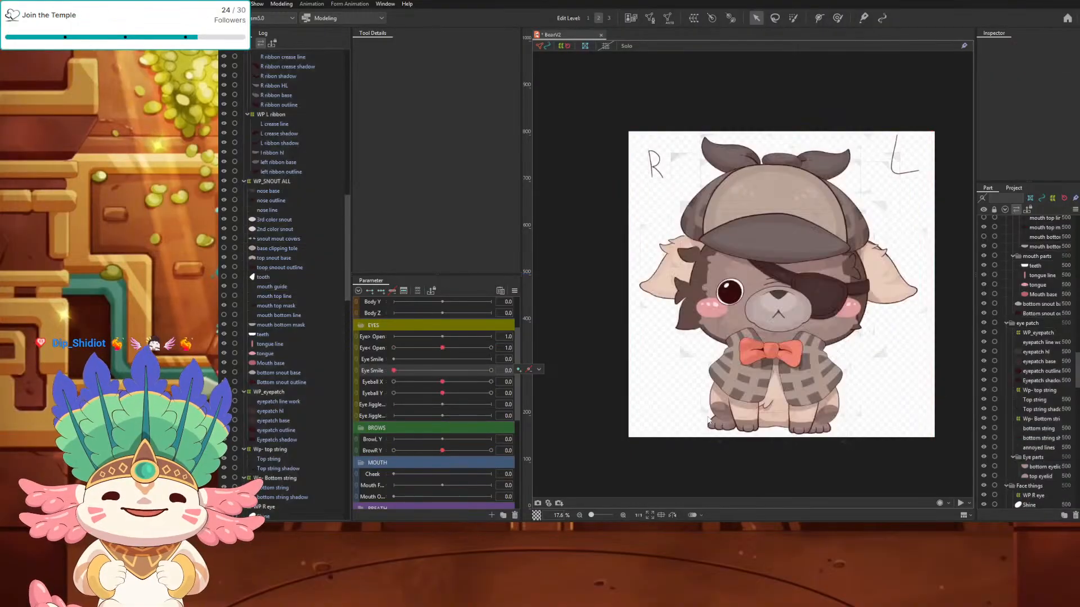
Step: Select all objects once more and nudge the complete model a few increments to the right
key("ctrl+a")
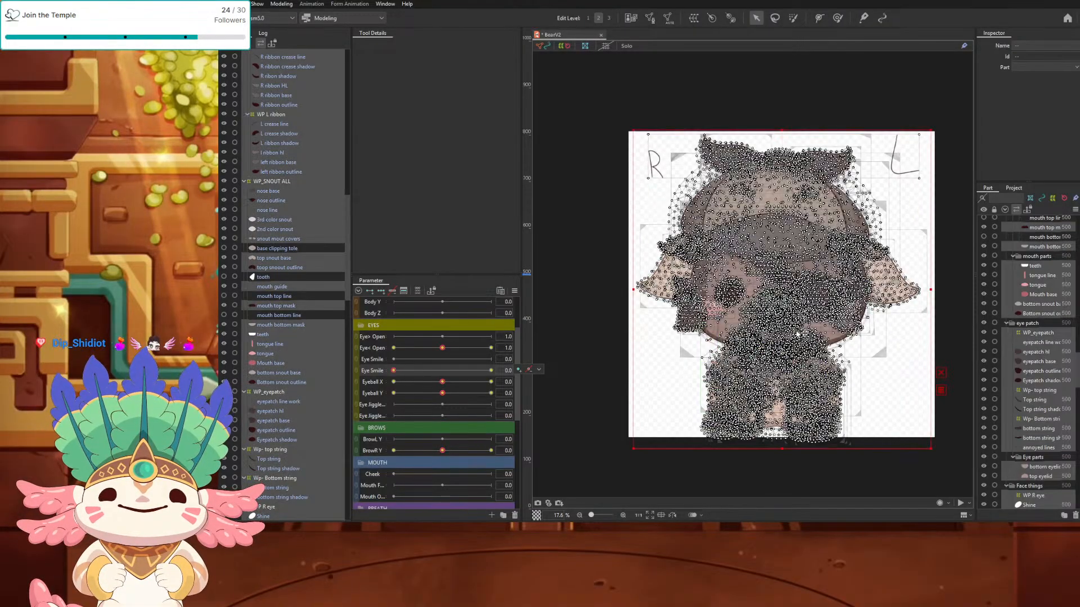
key("Right")
key("Right")
key("Right")
key("Right")
key("Right")
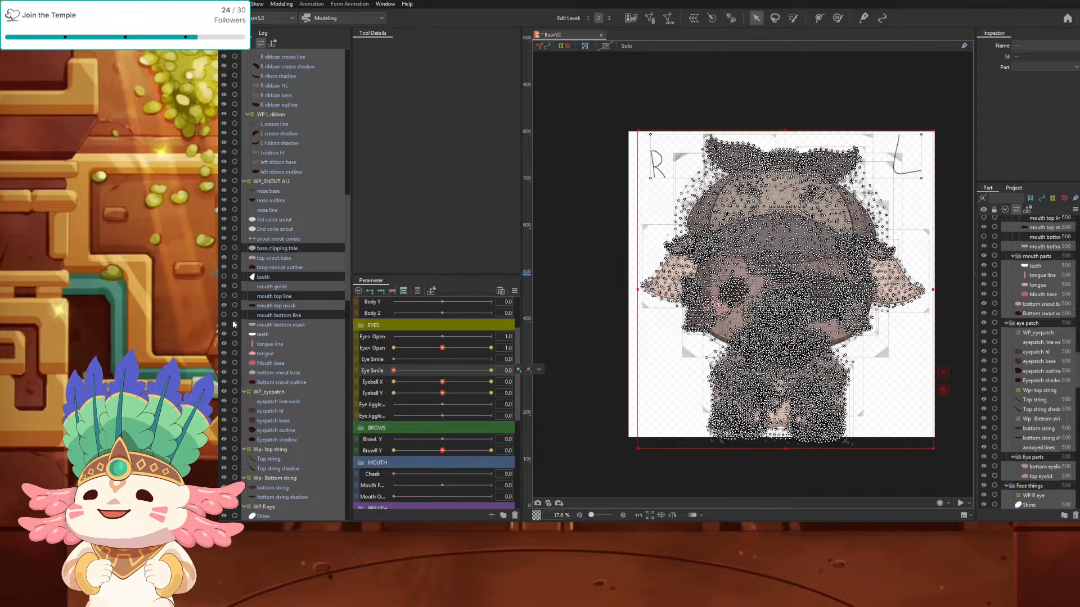
Step: Move the fully selected model by a tiny amount to the left and deselect everything
scroll(275, 318, "up", 5)
scroll(281, 319, "up", 15)
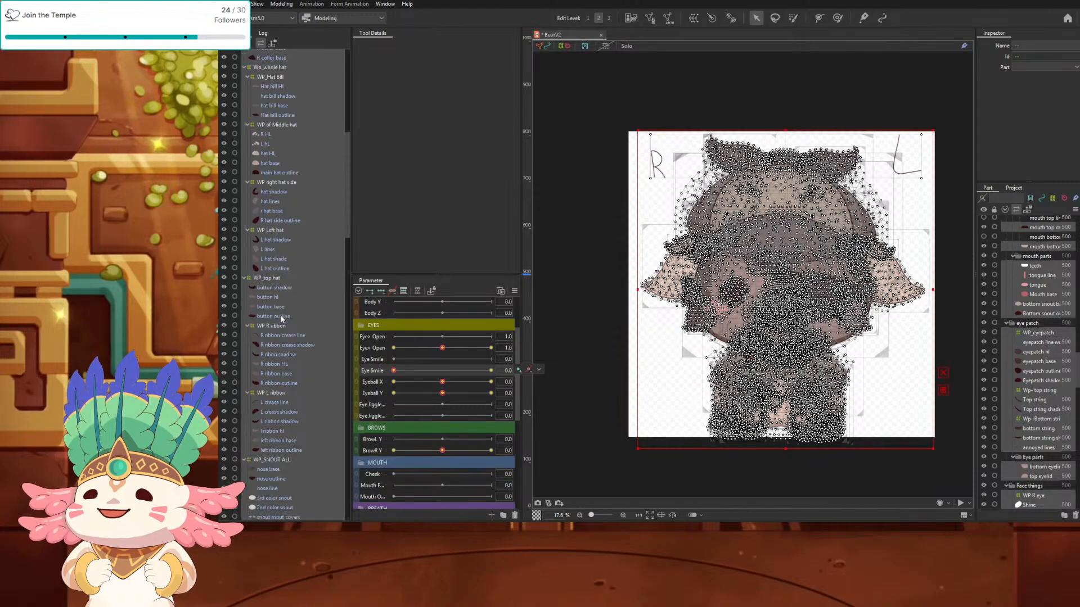
scroll(281, 318, "down", 2)
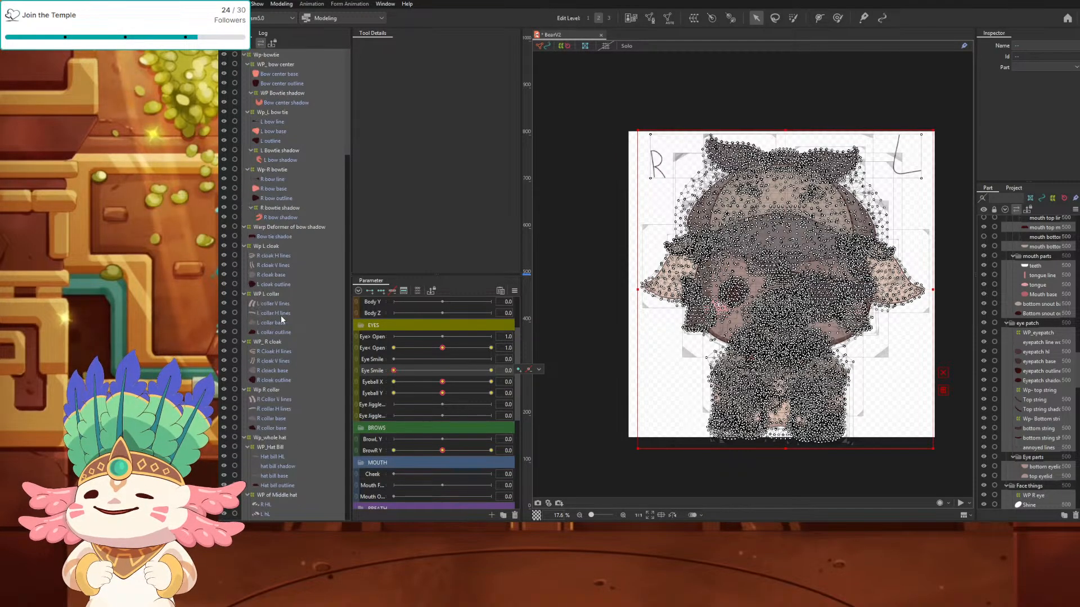
scroll(433, 393, "down", 1)
scroll(827, 407, "down", 5)
scroll(828, 408, "up", 5)
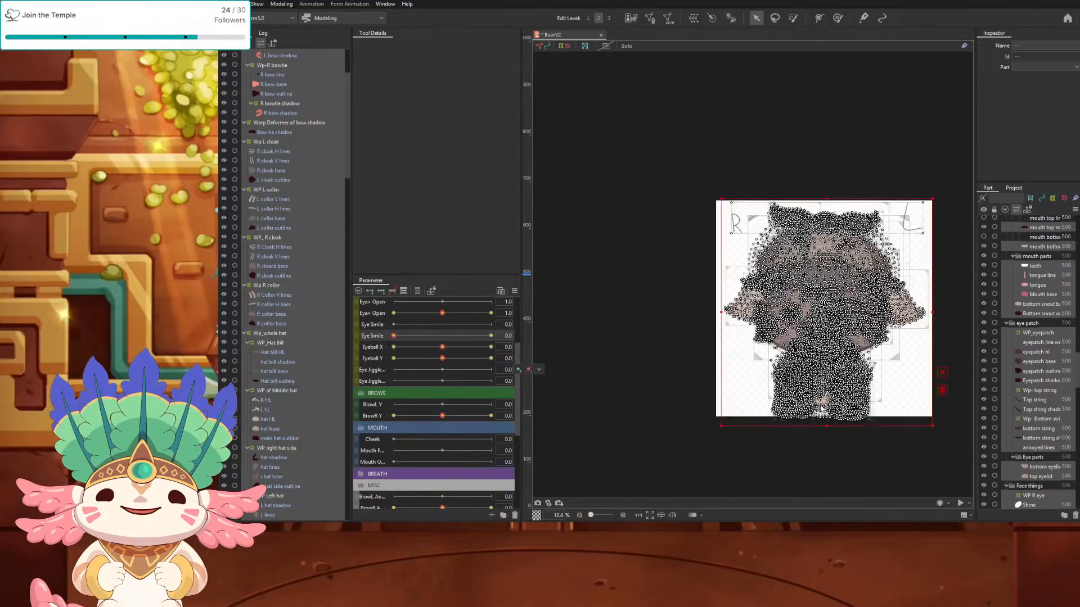
left_click_drag(825, 408, 822, 408)
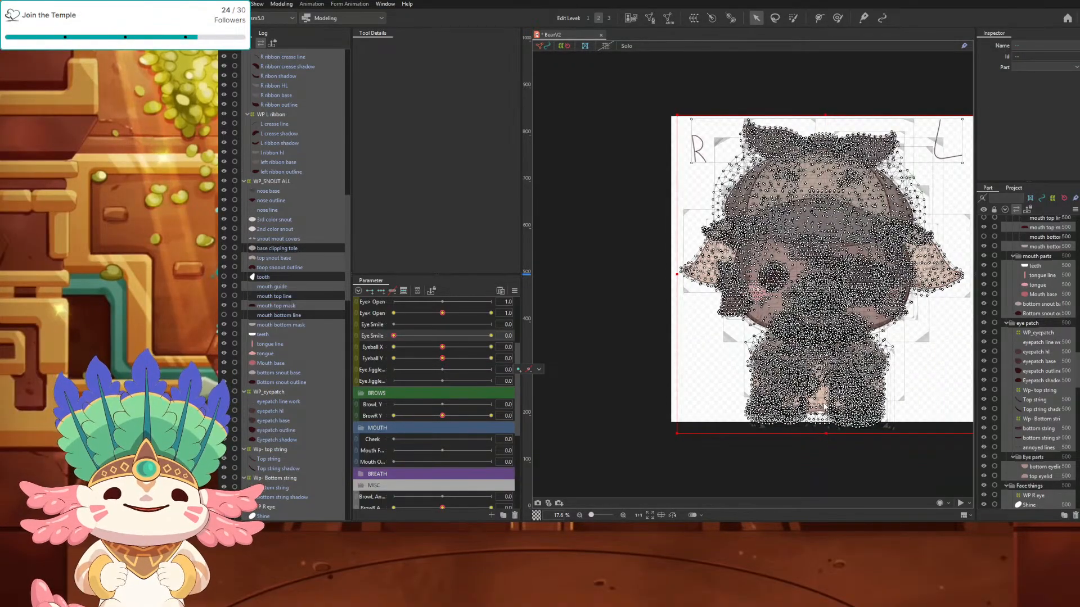
key("Escape")
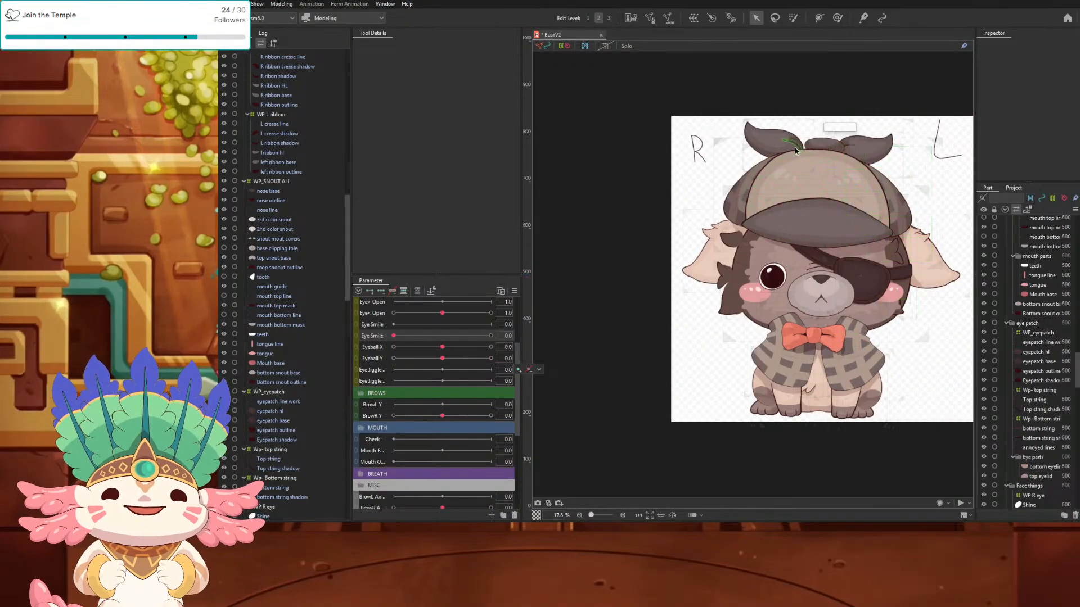
Step: Select the hat's button base, the button outline with the R ribbon part, and the whole L ribbon part in turn
left_click(836, 148)
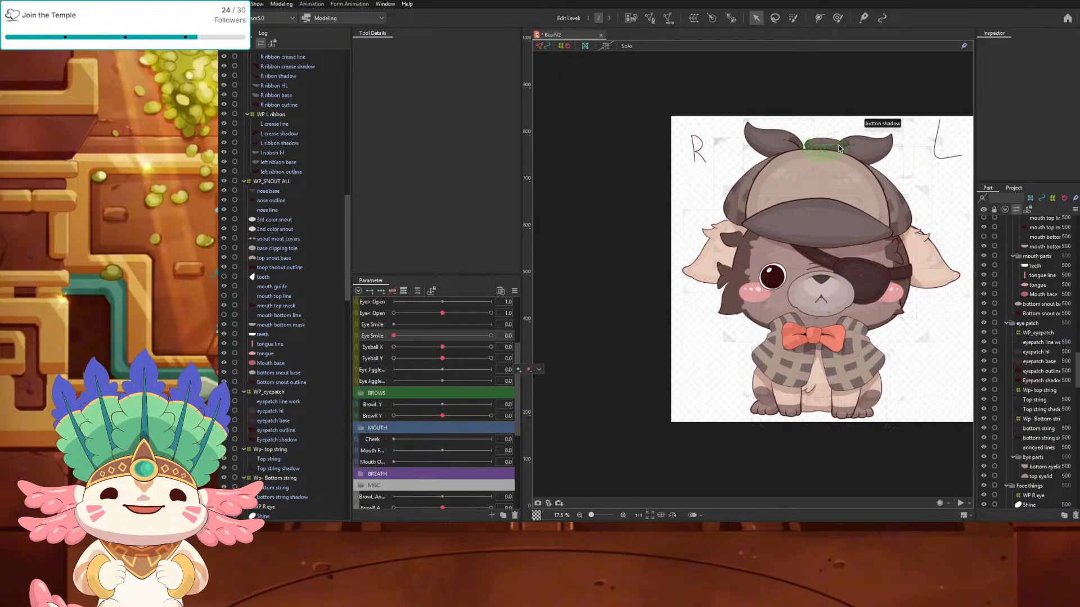
left_click(1047, 241)
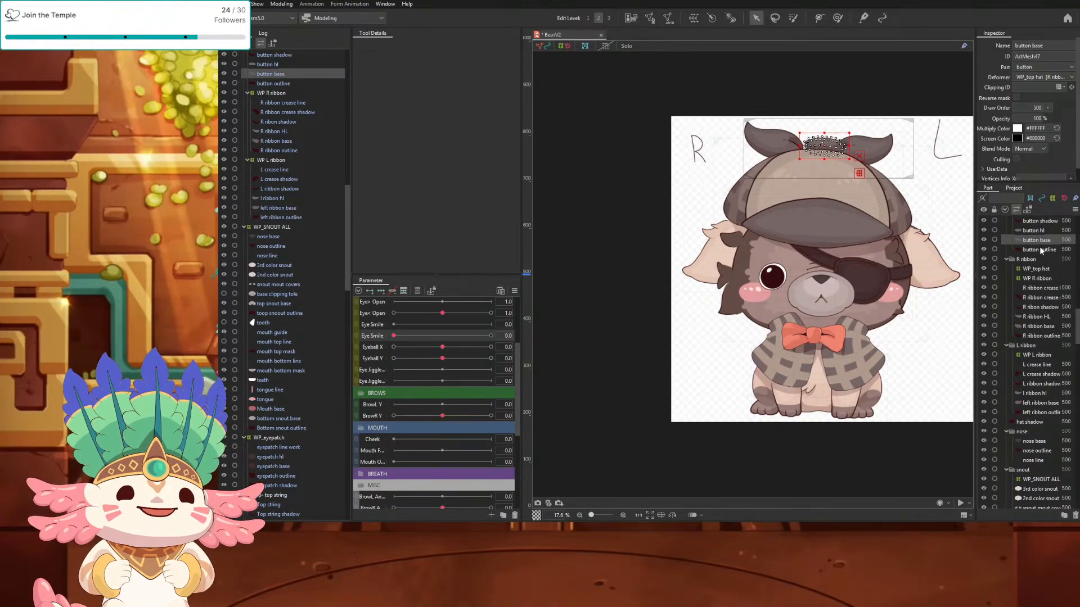
left_click(1039, 249)
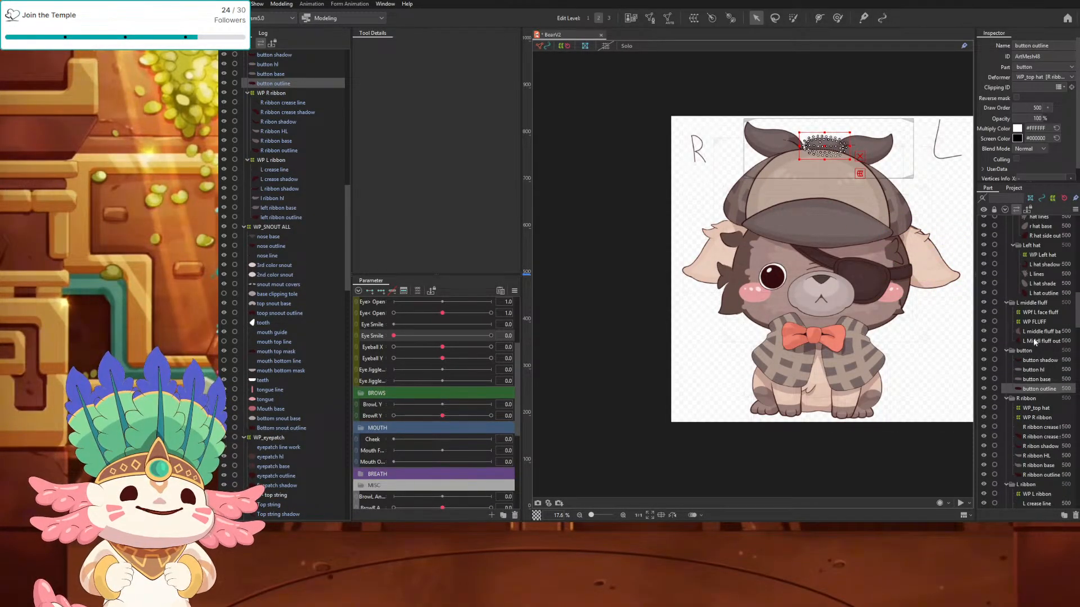
scroll(1036, 480, "down", 2)
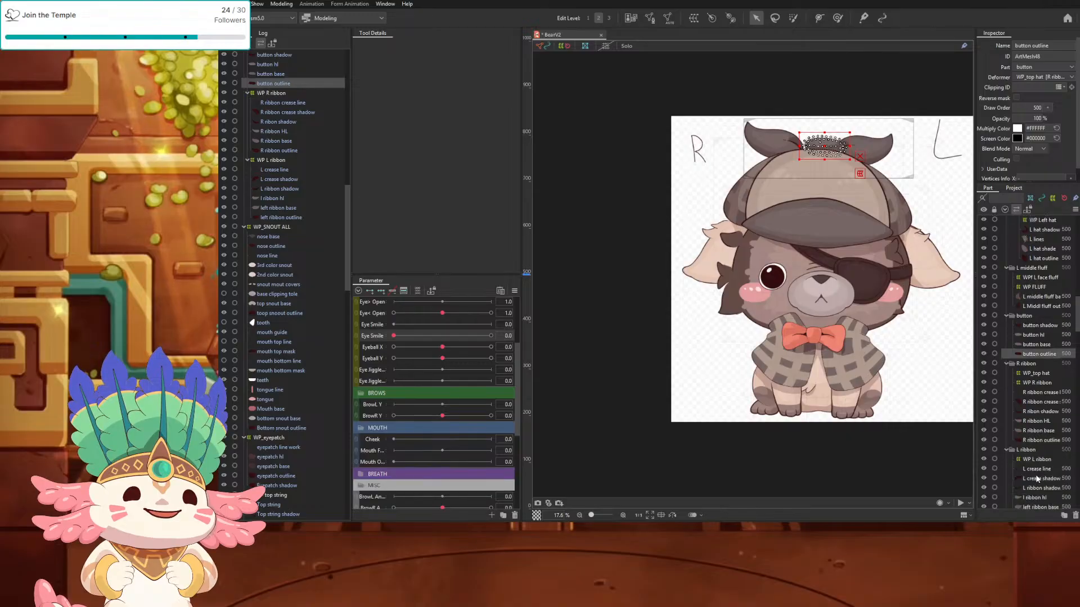
left_click(1041, 405, "shift")
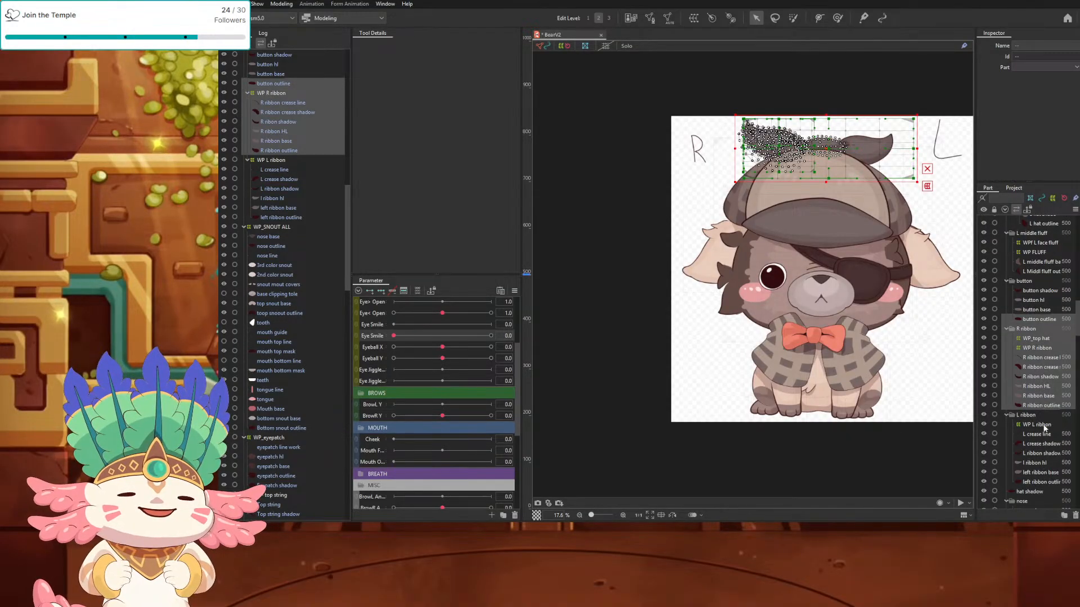
left_click(1035, 483)
left_click(1039, 416, "shift")
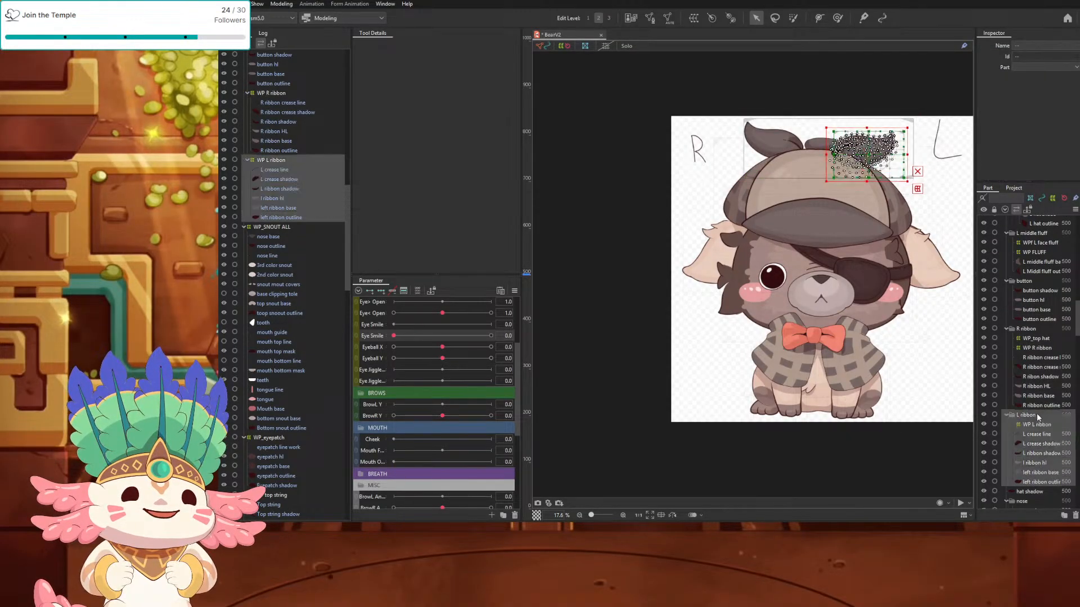
Step: Select the four hat button meshes from button shadow to button outline and move them slightly left on the hat
left_click(1035, 320)
left_click(1035, 292, "shift")
scroll(821, 145, "up", 2)
left_click_drag(819, 144, 807, 144)
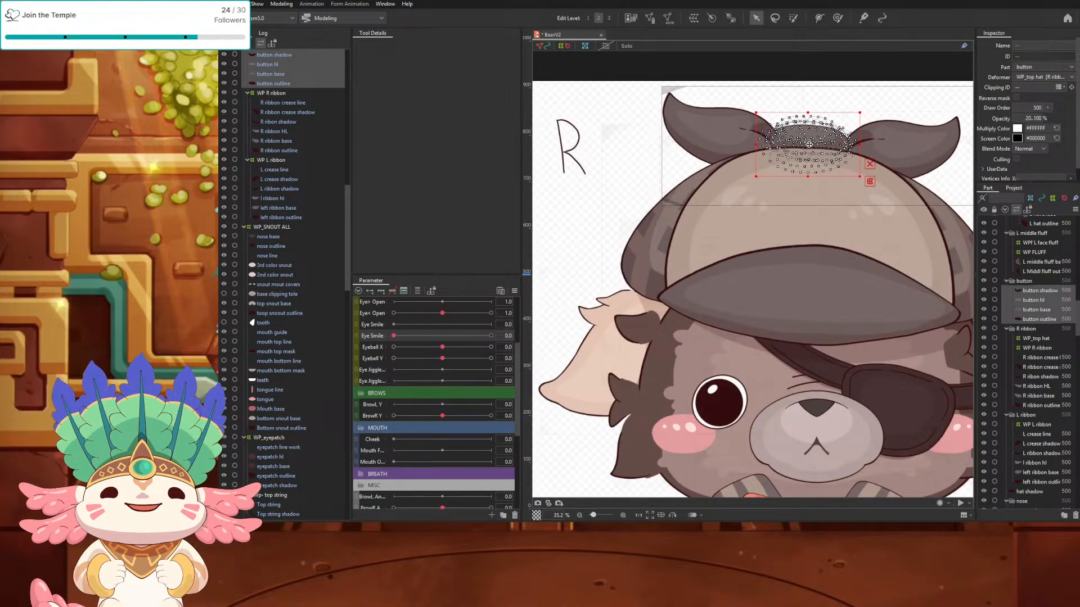
Step: Select the L ribbon meshes from L crease line to left ribbon outline and move them slightly left toward the hat button
left_click(1036, 482)
left_click(1030, 436, "shift")
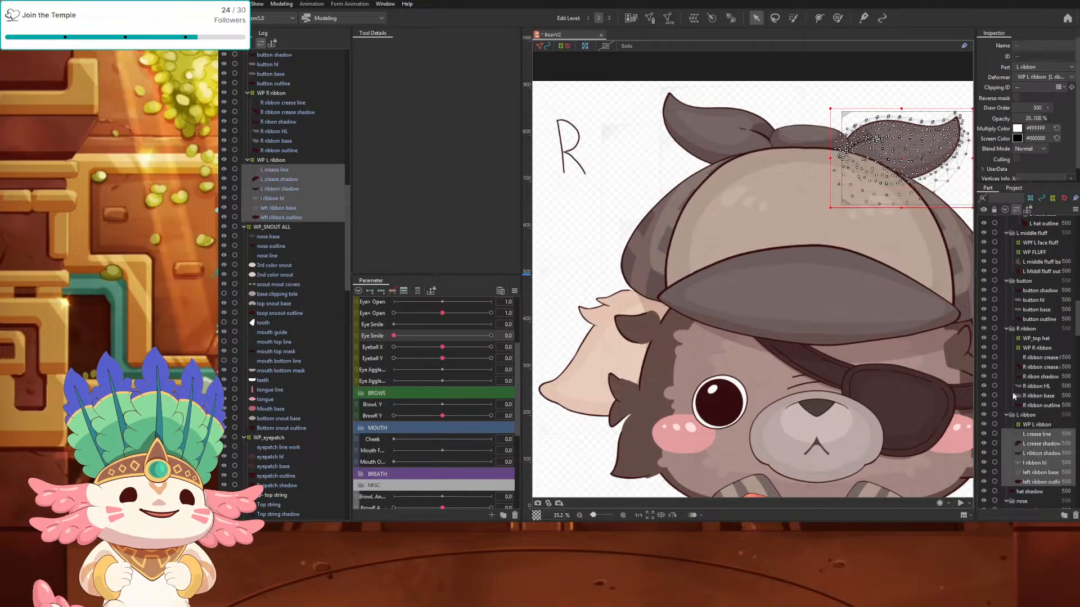
left_click_drag(901, 157, 894, 156)
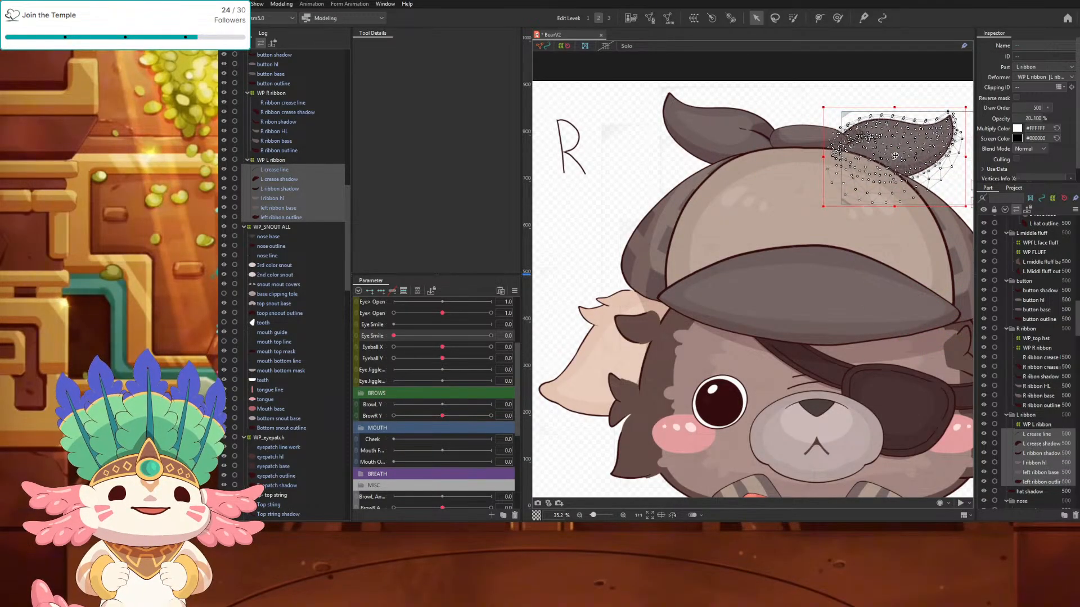
scroll(930, 276, "down", 5)
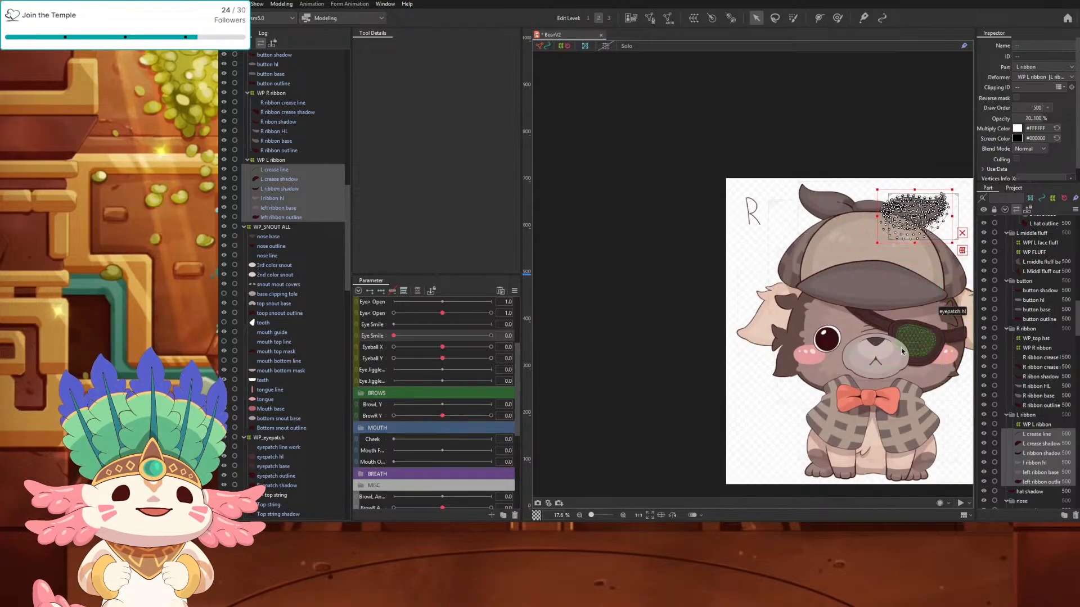
scroll(970, 405, "up", 2)
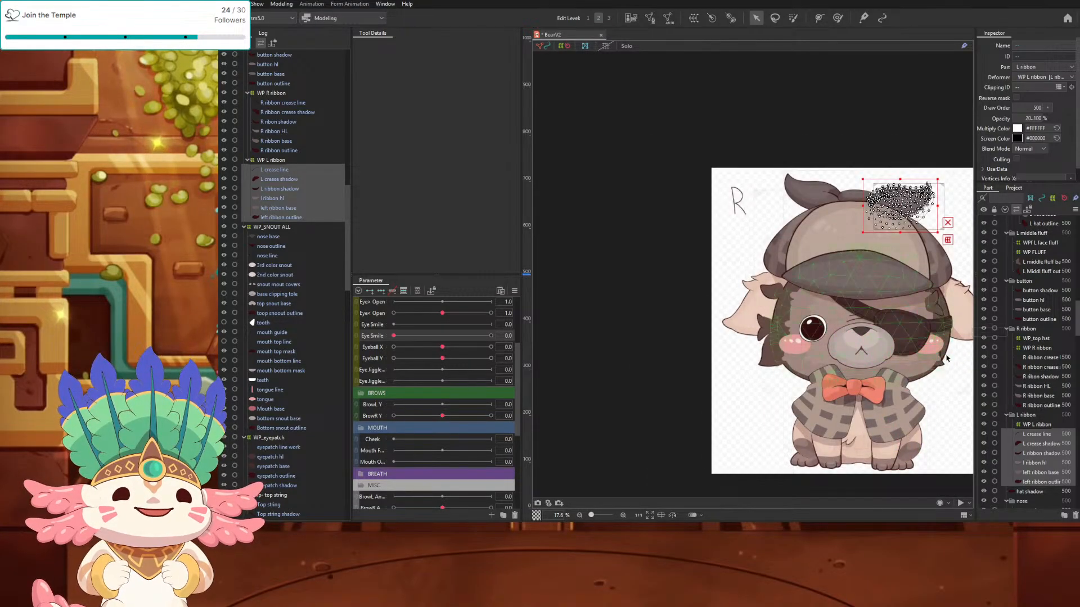
scroll(943, 354, "up", 3)
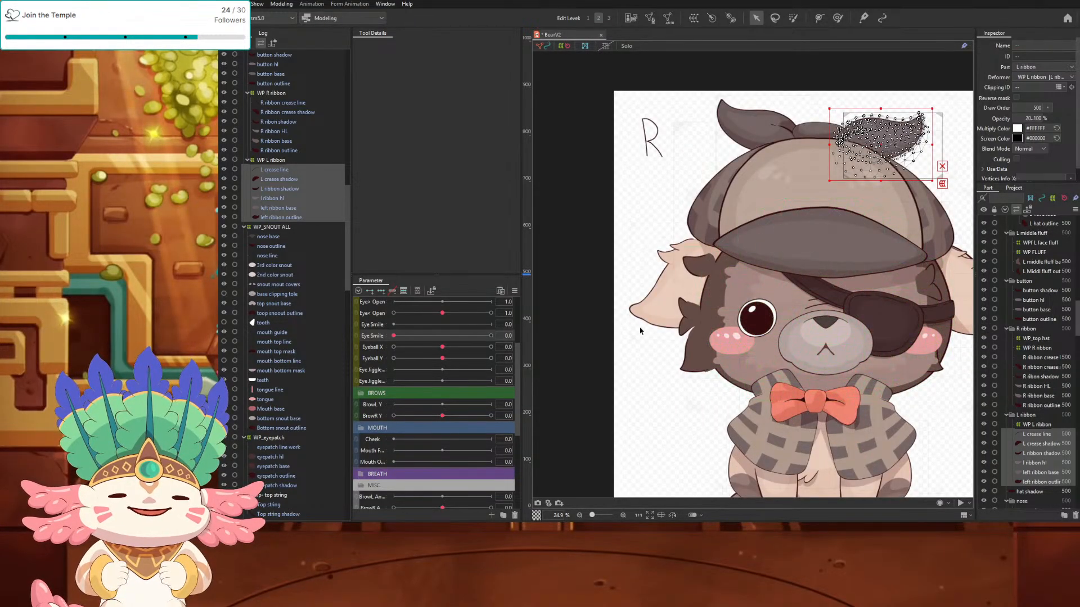
Step: Select the right bottom fluff base mesh and try the bow tie physics General parameter, undoing the changes
left_click(689, 353)
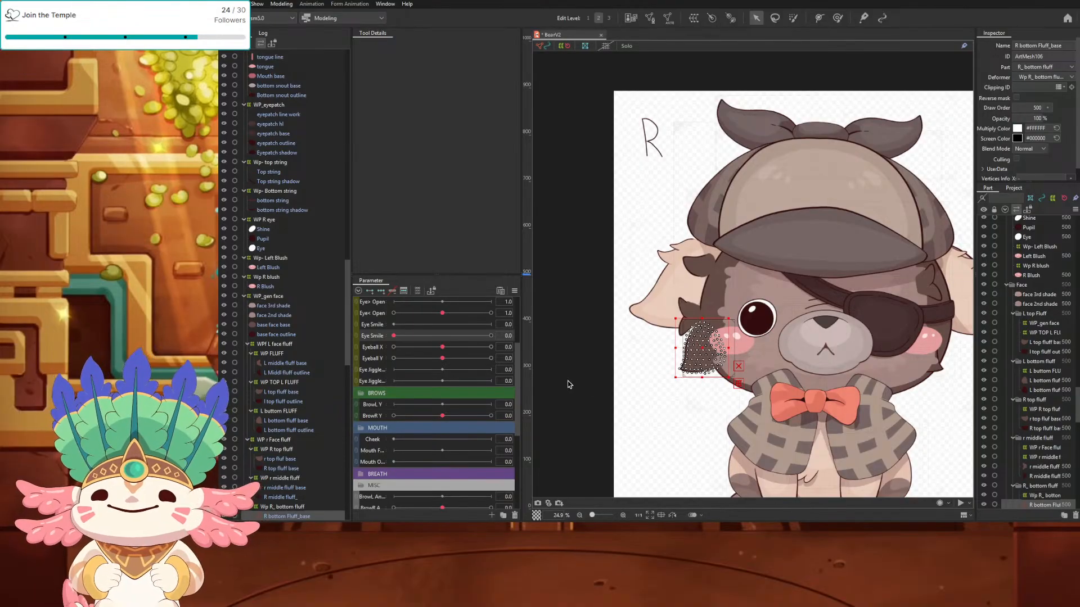
scroll(455, 415, "down", 5)
scroll(457, 414, "up", 6)
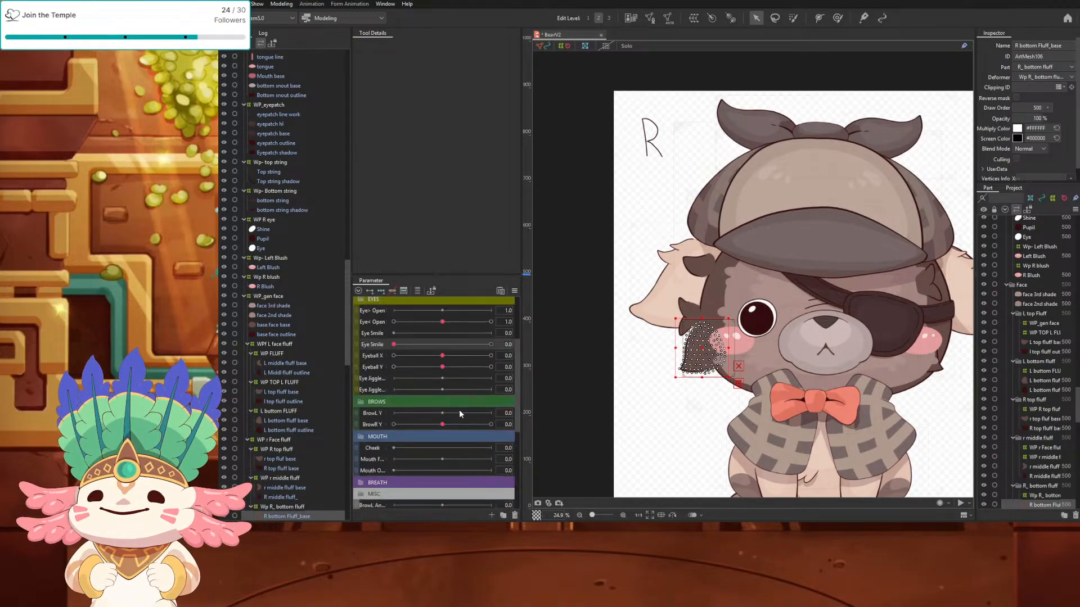
scroll(459, 414, "down", 5)
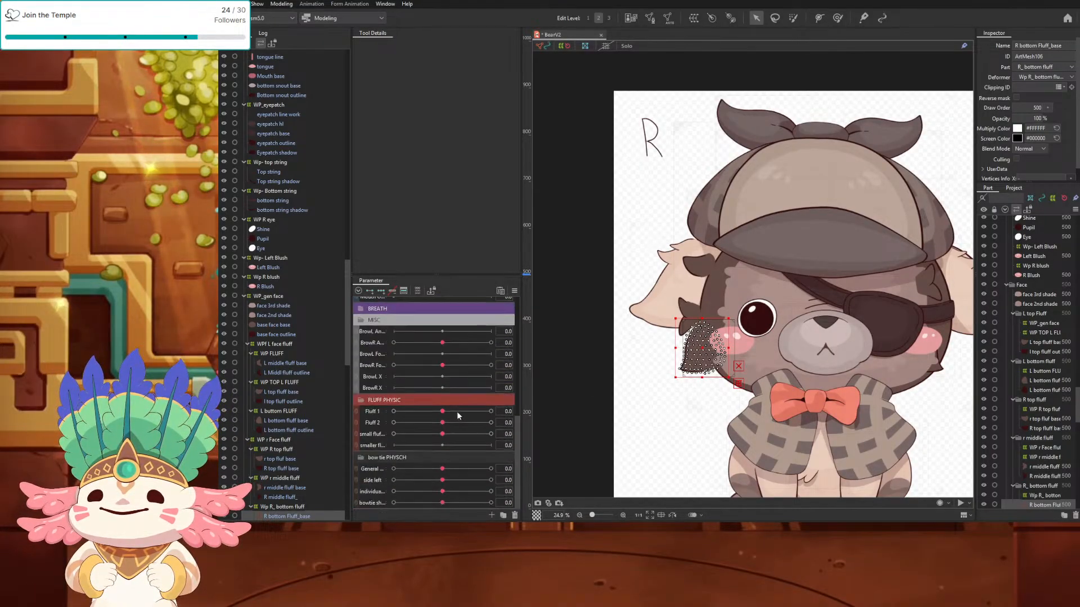
mouse_move(441, 473)
left_mouse_down()
mouse_move(471, 478)
mouse_move(444, 473)
left_mouse_up()
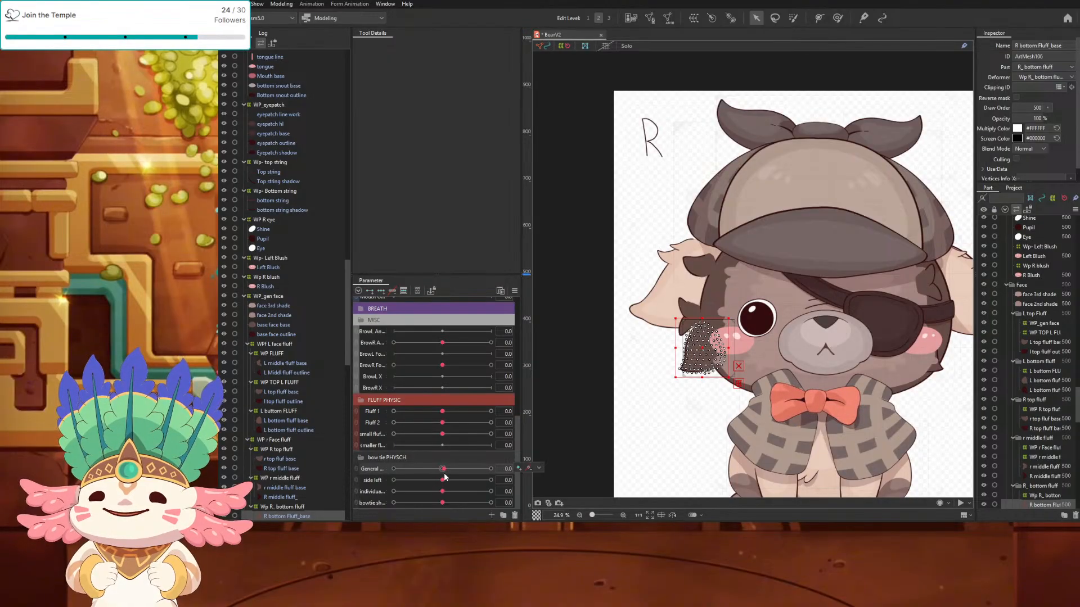
key("ctrl+z")
Step: Preview the fluff physics by moving Fluff 1 to -0.5 and on to 0.8, and Fluff 2 to 1.0
left_click_drag(441, 412, 418, 419)
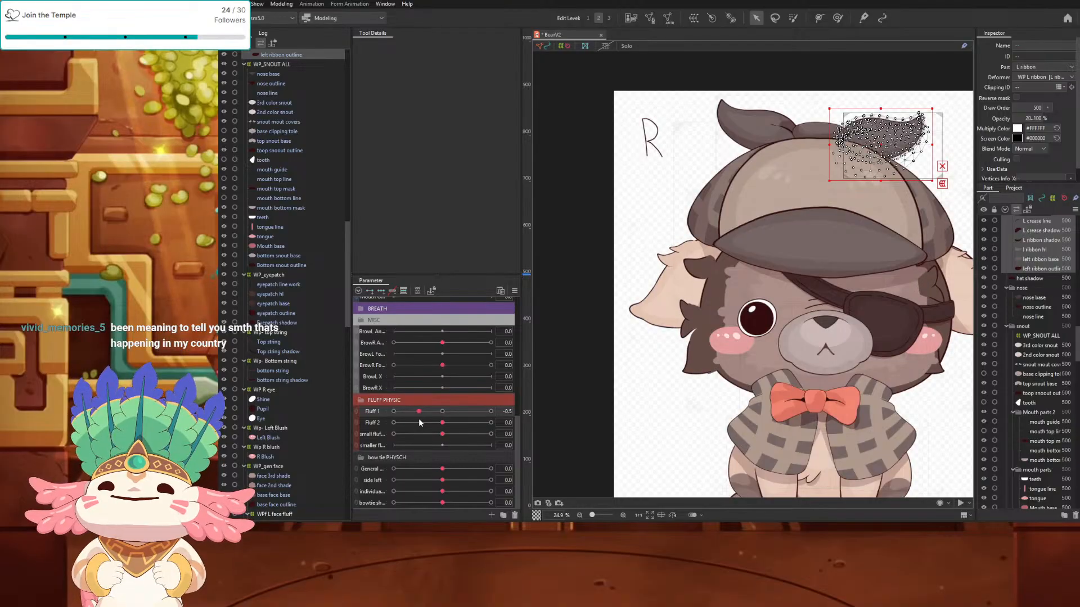
left_click_drag(423, 417, 479, 413)
left_click_drag(441, 423, 501, 416)
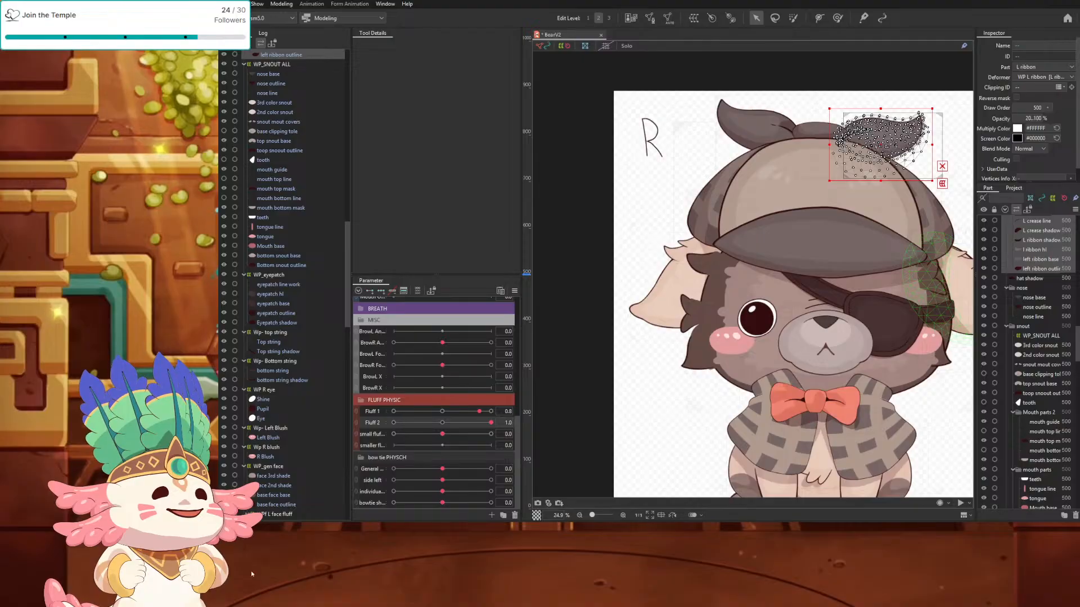
Step: Select the right bottom fluff base mesh and return the Fluff 2 and Fluff 1 parameters to 0.0
left_click(922, 395)
scroll(909, 391, "down", 2)
scroll(765, 364, "up", 3)
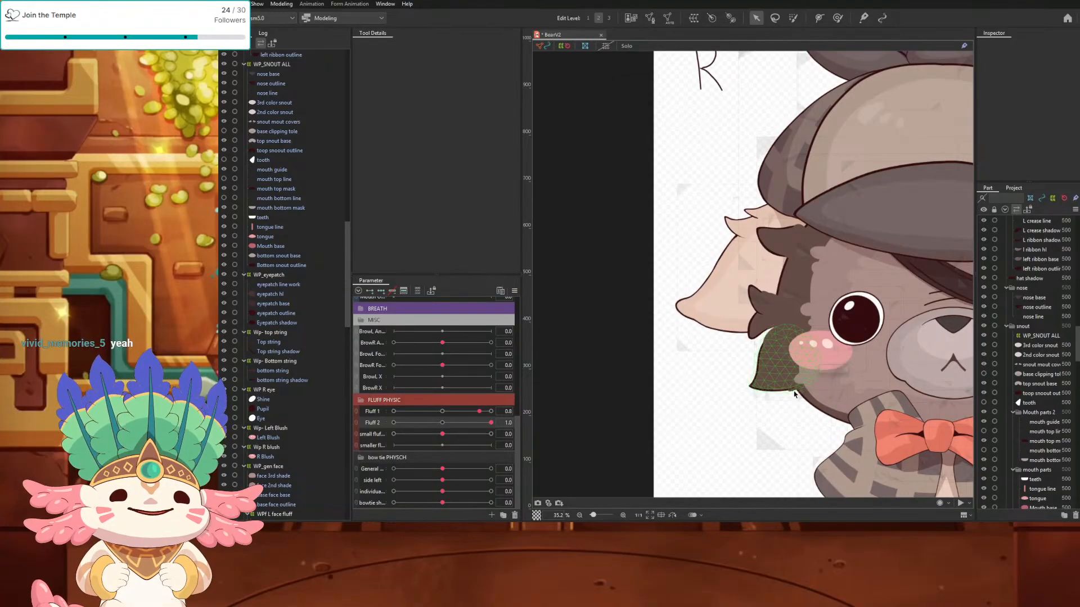
left_click(773, 381)
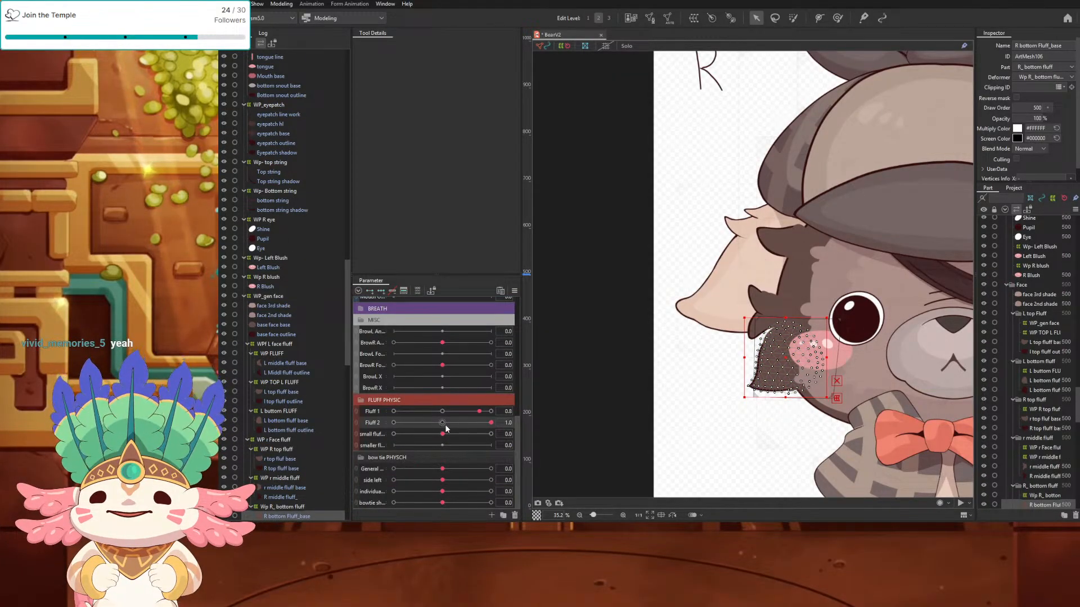
mouse_move(444, 423)
left_mouse_down()
mouse_move(354, 430)
mouse_move(514, 436)
mouse_move(324, 434)
mouse_move(493, 429)
mouse_move(444, 434)
mouse_move(460, 413)
mouse_move(492, 414)
mouse_move(425, 414)
mouse_move(465, 412)
mouse_move(443, 414)
left_mouse_up()
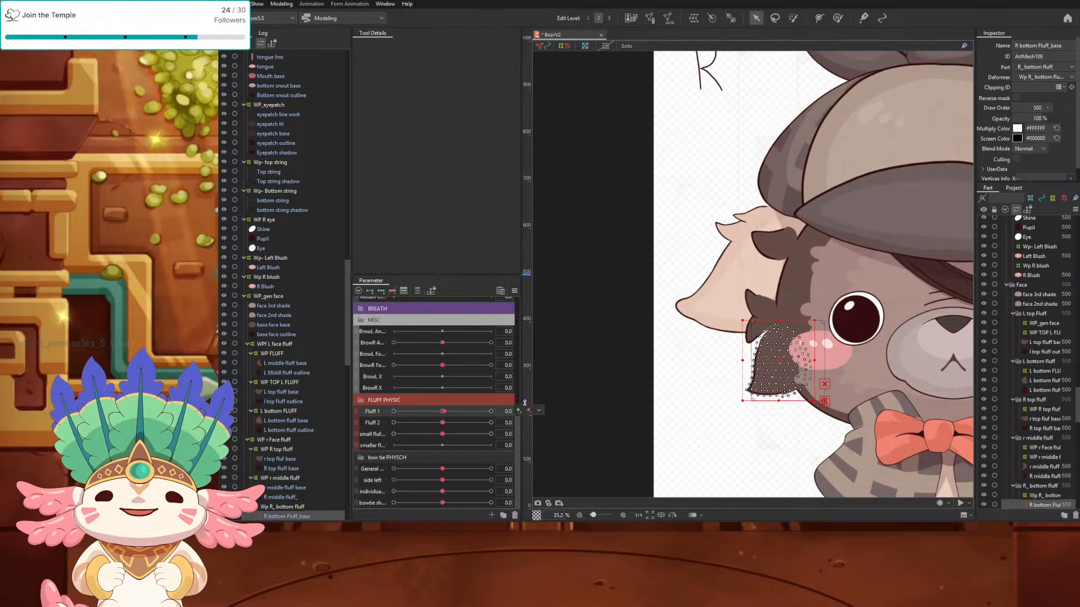
Step: Go through the fluff physics parameters at 0.0 and slightly nudge the bow tie's General and side left parameters
scroll(659, 388, "down", 6)
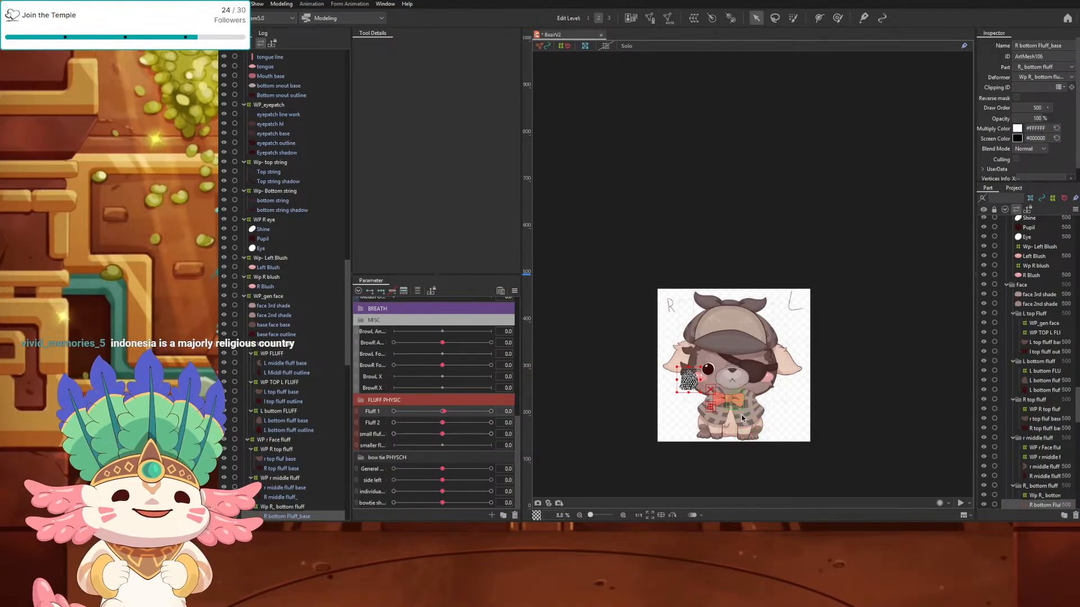
scroll(739, 416, "up", 2)
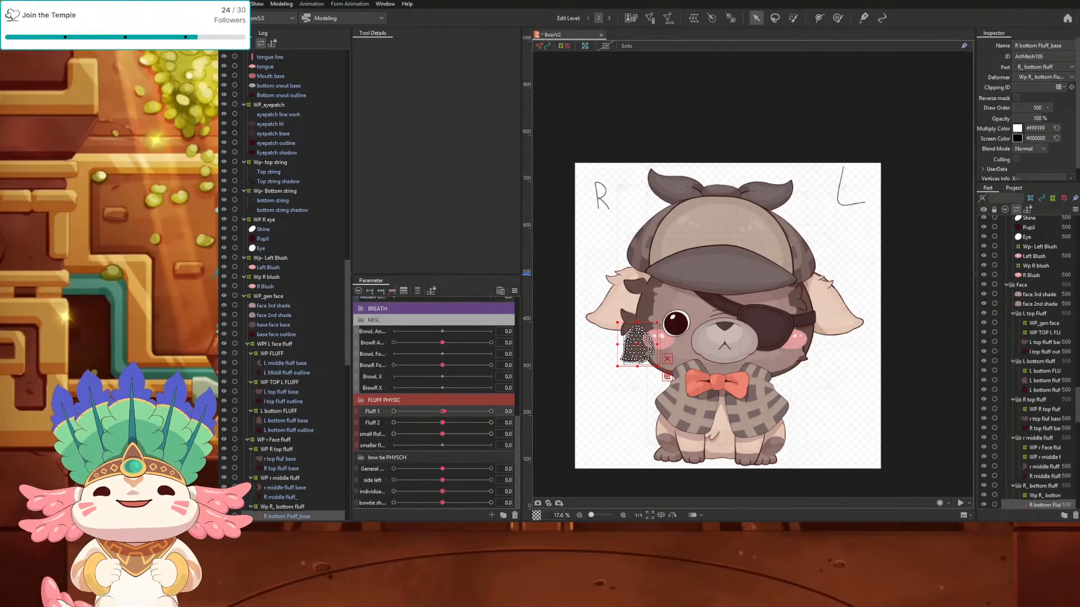
mouse_move(442, 412)
left_mouse_down()
mouse_move(493, 412)
mouse_move(495, 423)
mouse_move(366, 419)
mouse_move(475, 427)
mouse_move(443, 425)
left_mouse_up()
left_click(443, 412)
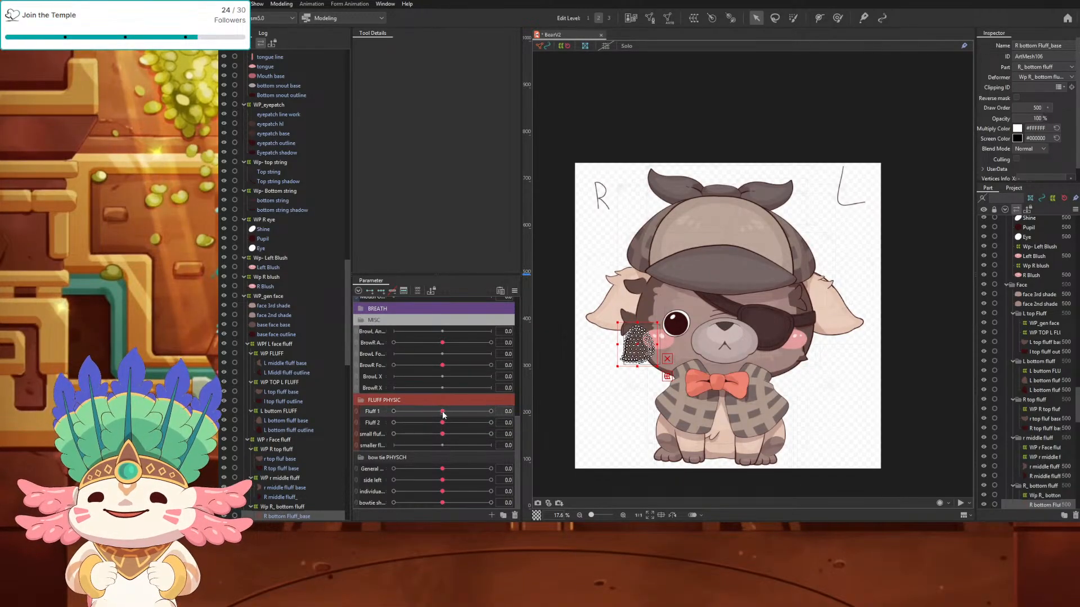
left_click(442, 426)
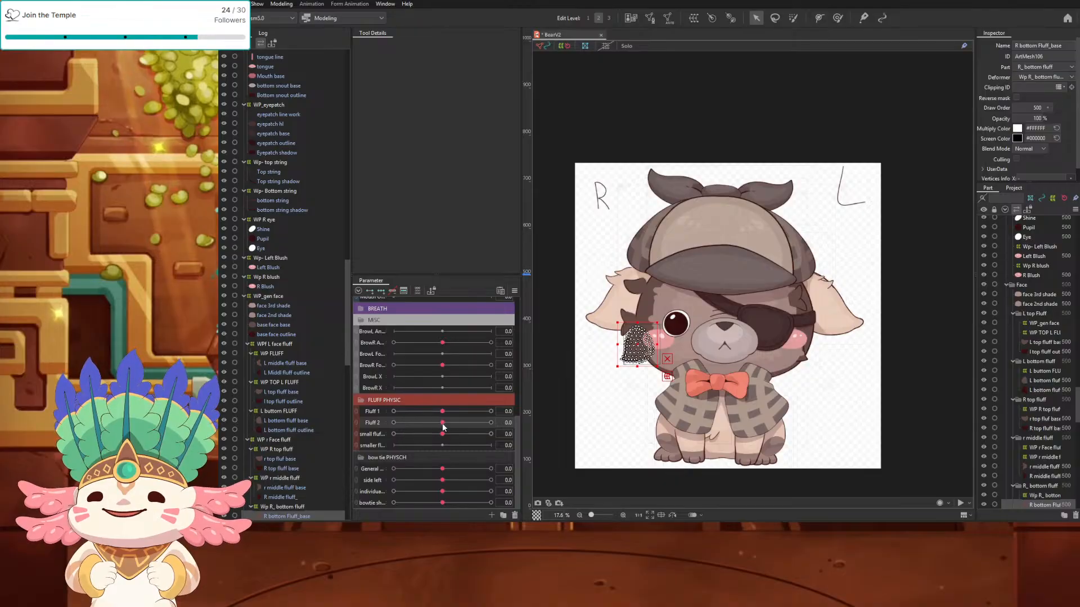
left_click_drag(443, 433, 440, 469)
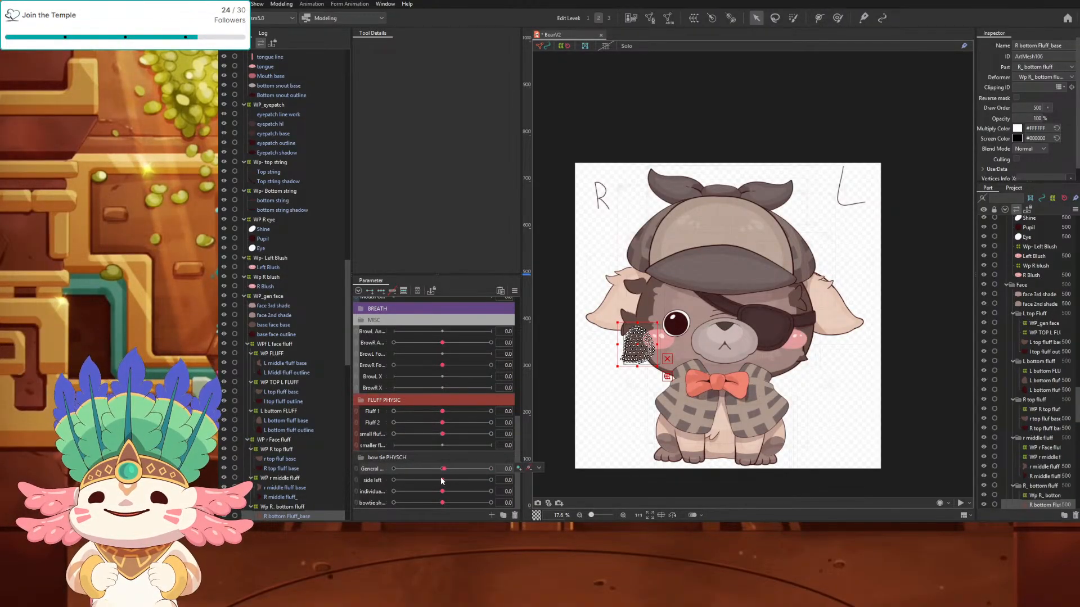
left_click_drag(441, 481, 431, 485)
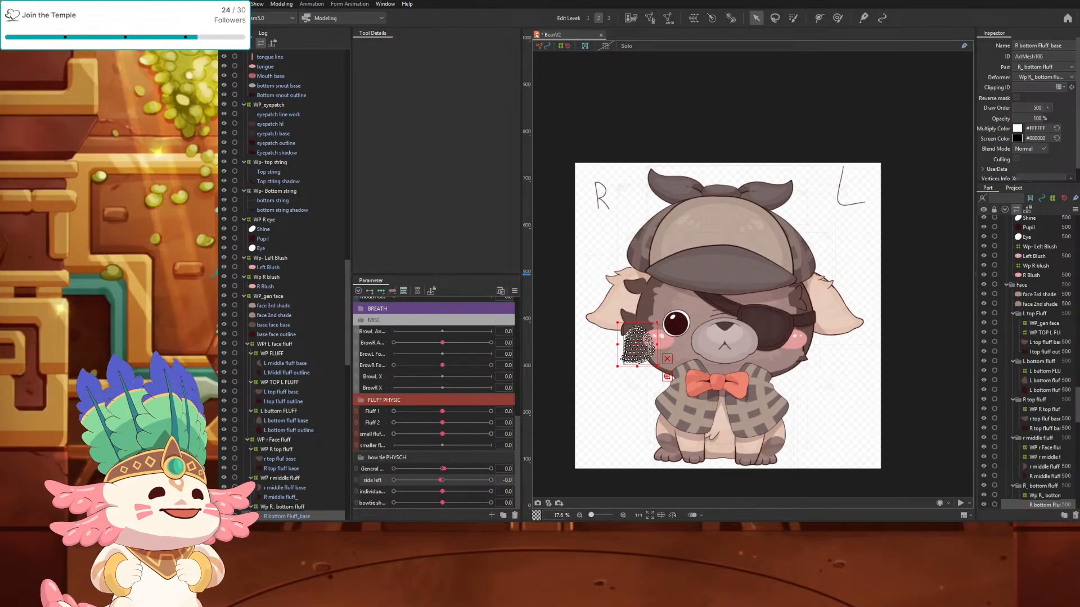
Step: Examine the whole bear model, its hat, bow tie and cloak, and the parts list down to the main body
scroll(734, 278, "down", 1)
scroll(799, 256, "up", 2)
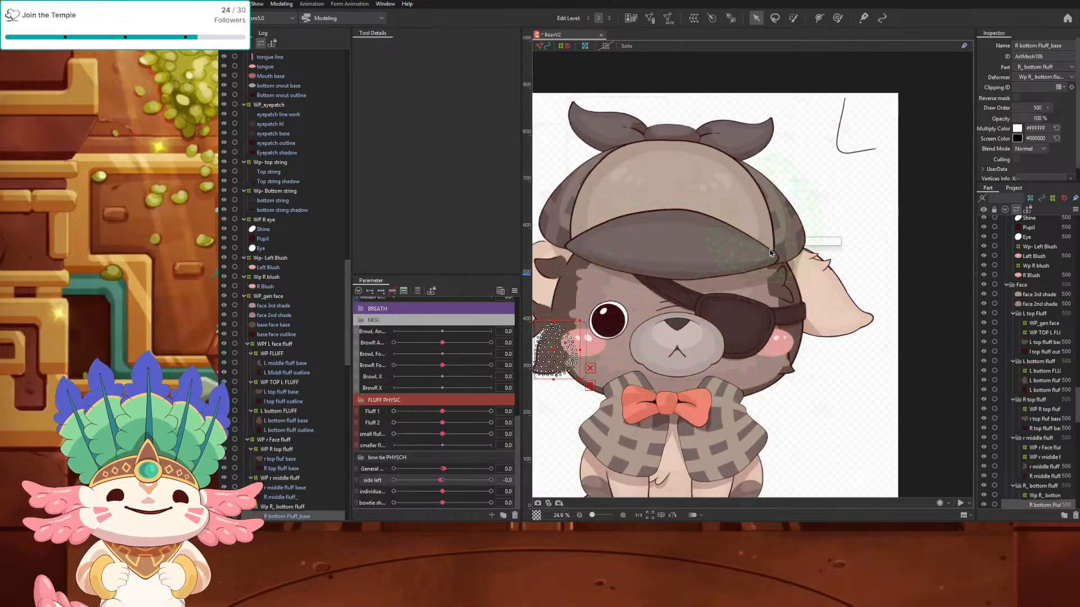
scroll(880, 368, "down", 2)
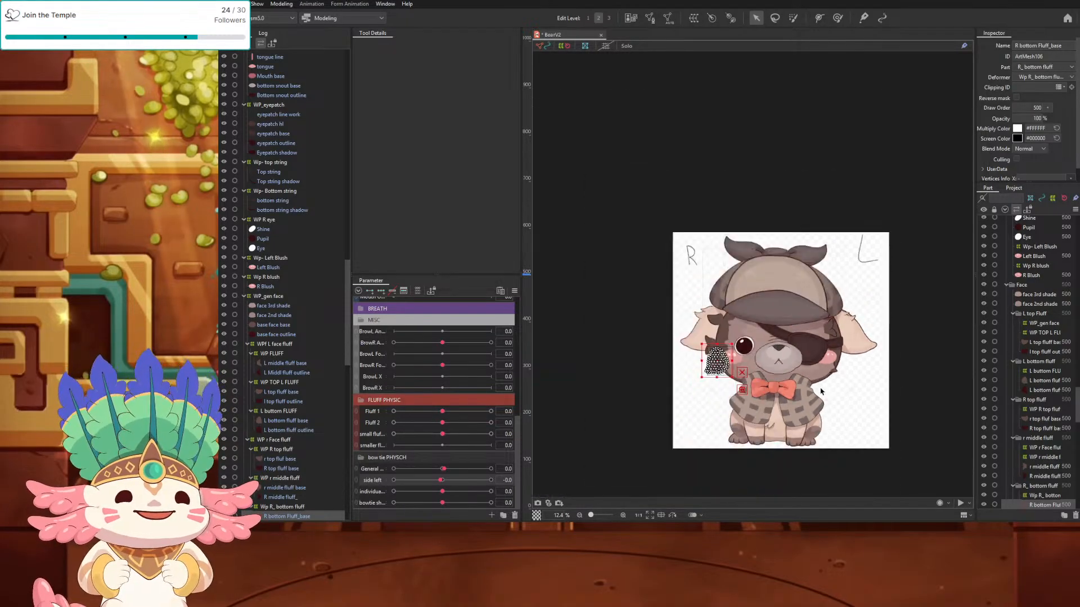
scroll(769, 401, "up", 2)
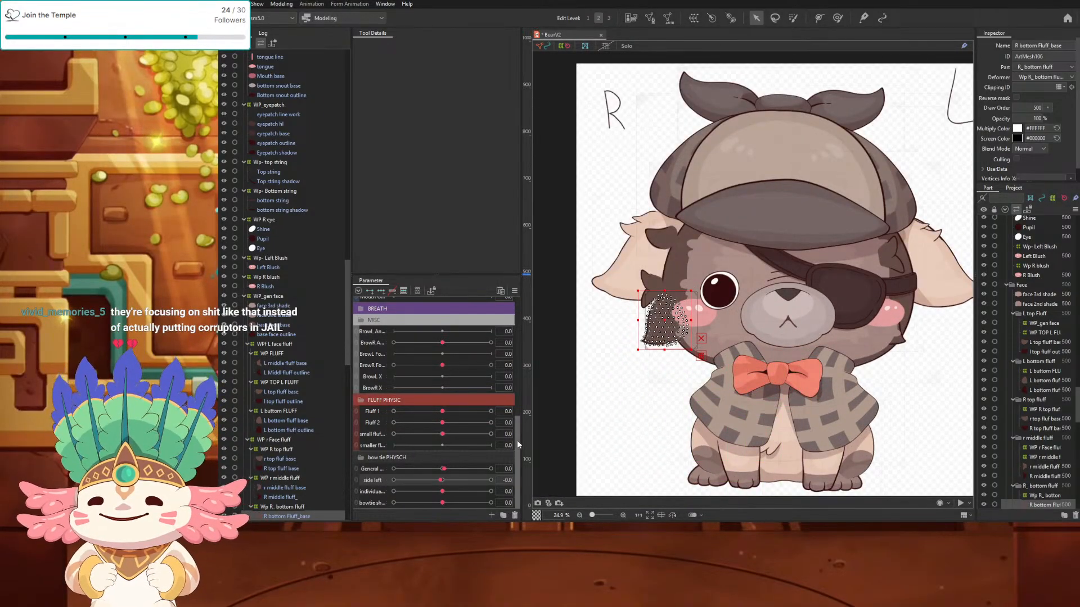
scroll(518, 444, "down", 3)
scroll(517, 444, "up", 3)
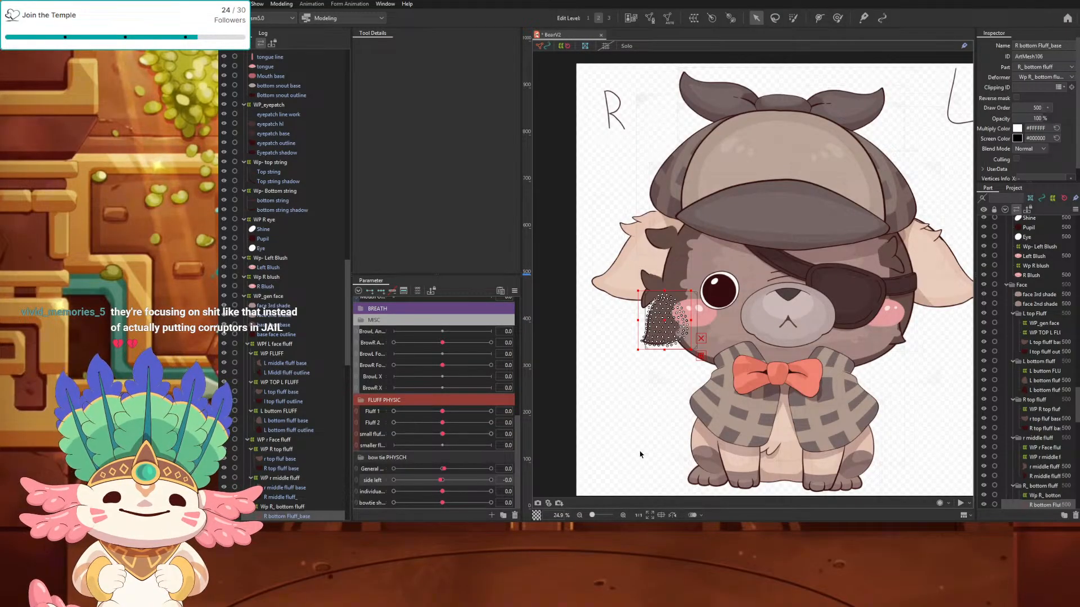
scroll(706, 431, "down", 1)
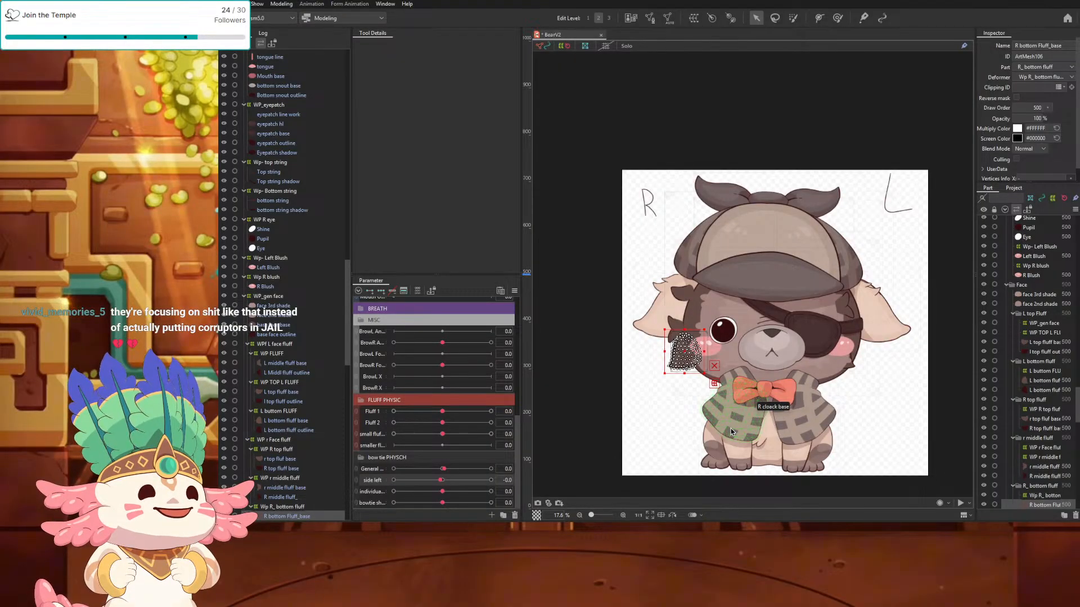
scroll(897, 421, "up", 1)
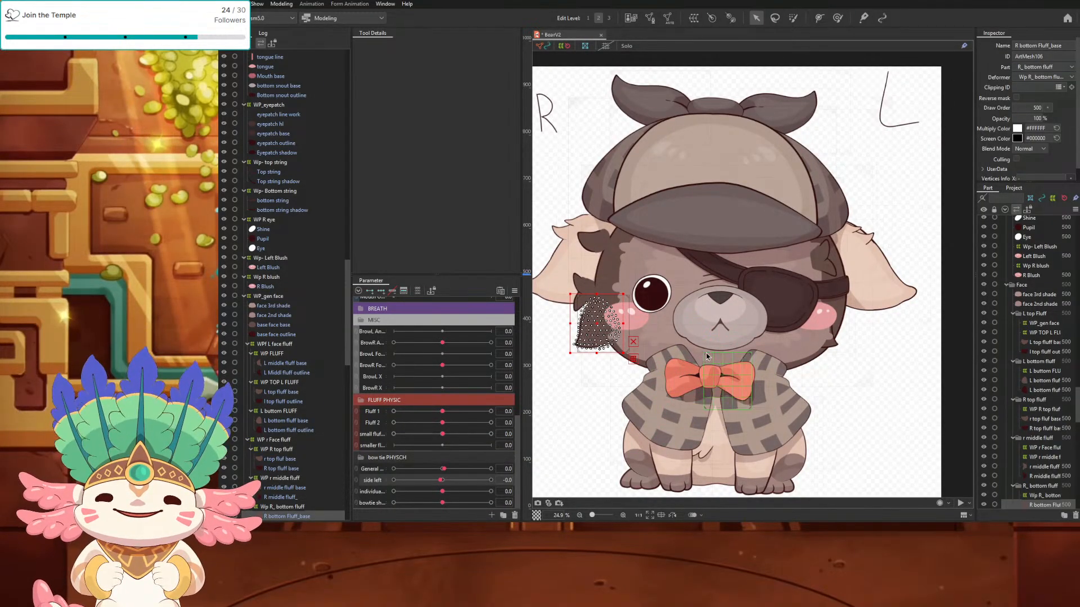
scroll(810, 364, "down", 2)
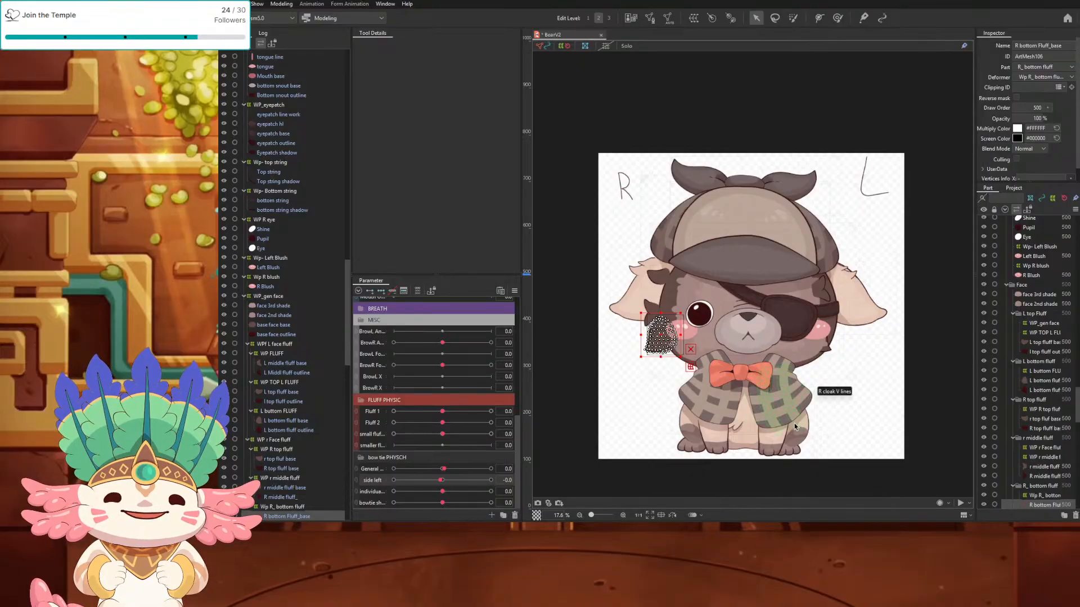
left_click_drag(1076, 405, 1076, 492)
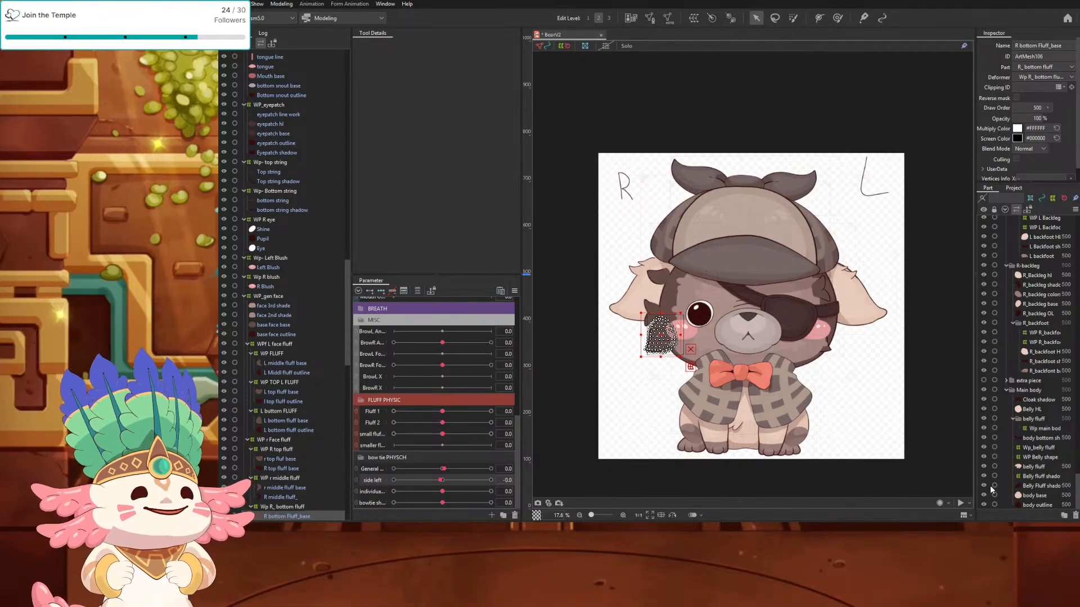
scroll(854, 429, "up", 2)
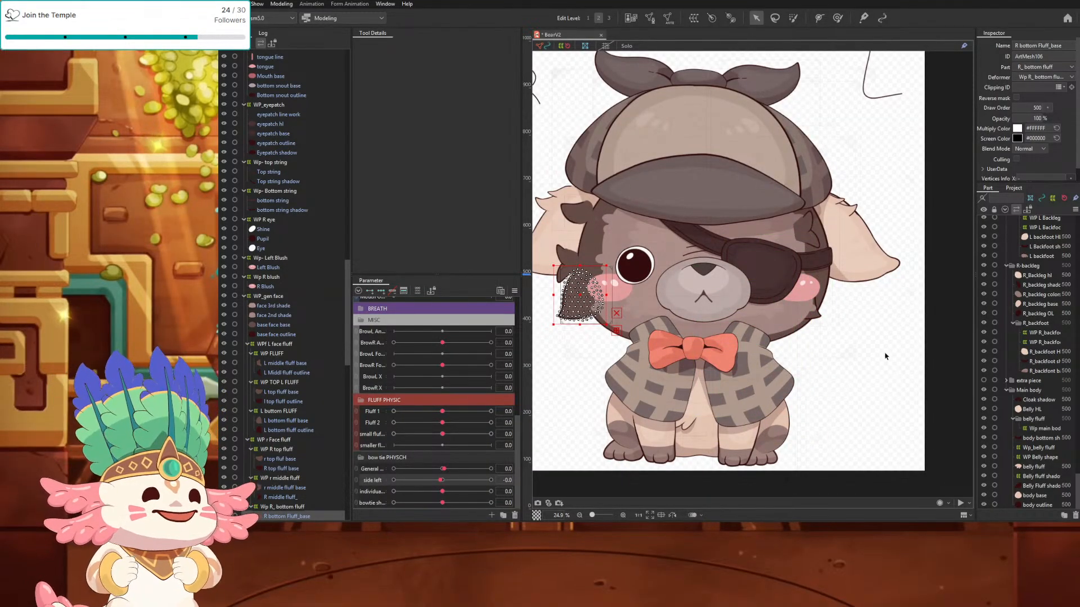
scroll(886, 355, "down", 4)
scroll(847, 385, "up", 4)
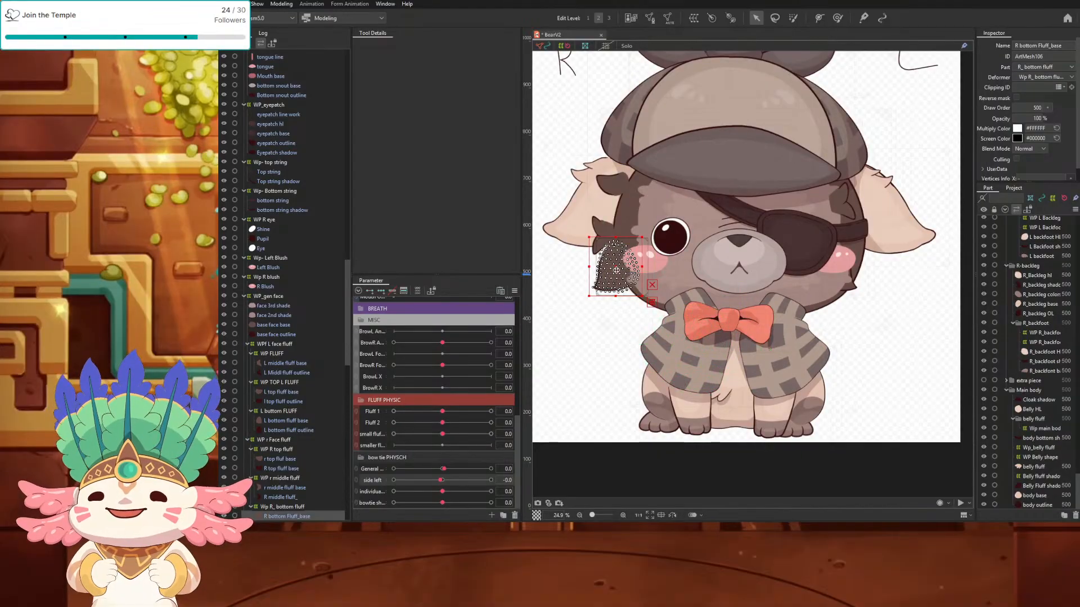
scroll(617, 272, "up", 2)
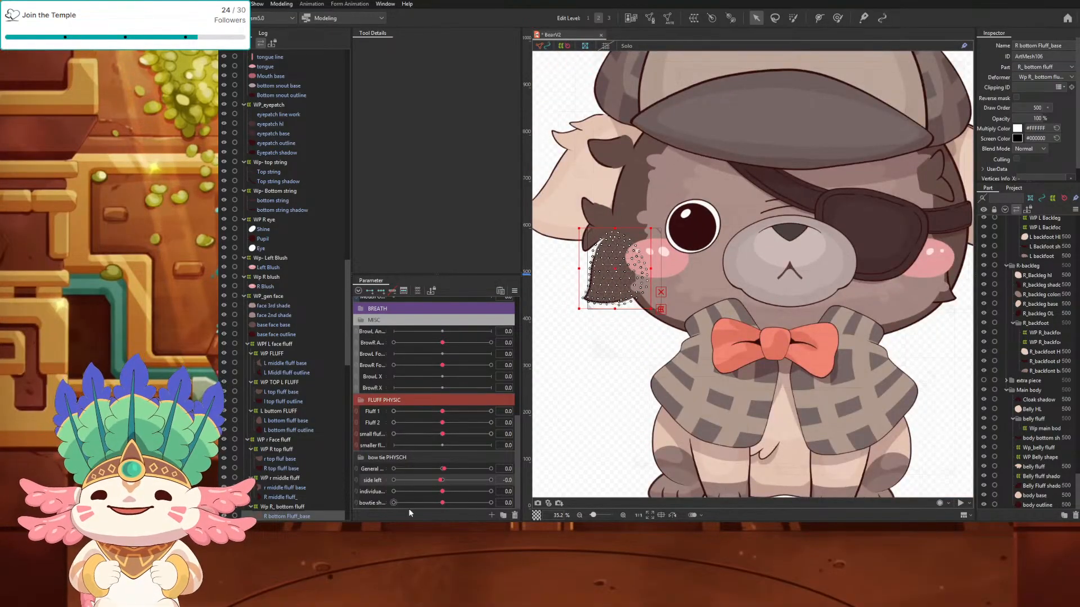
Step: Return the bow tie's side left parameter to 0.0 and preview its individual movement parameter at 0.4
mouse_move(440, 480)
left_mouse_down()
mouse_move(424, 483)
mouse_move(509, 468)
mouse_move(445, 482)
mouse_move(444, 473)
left_mouse_up()
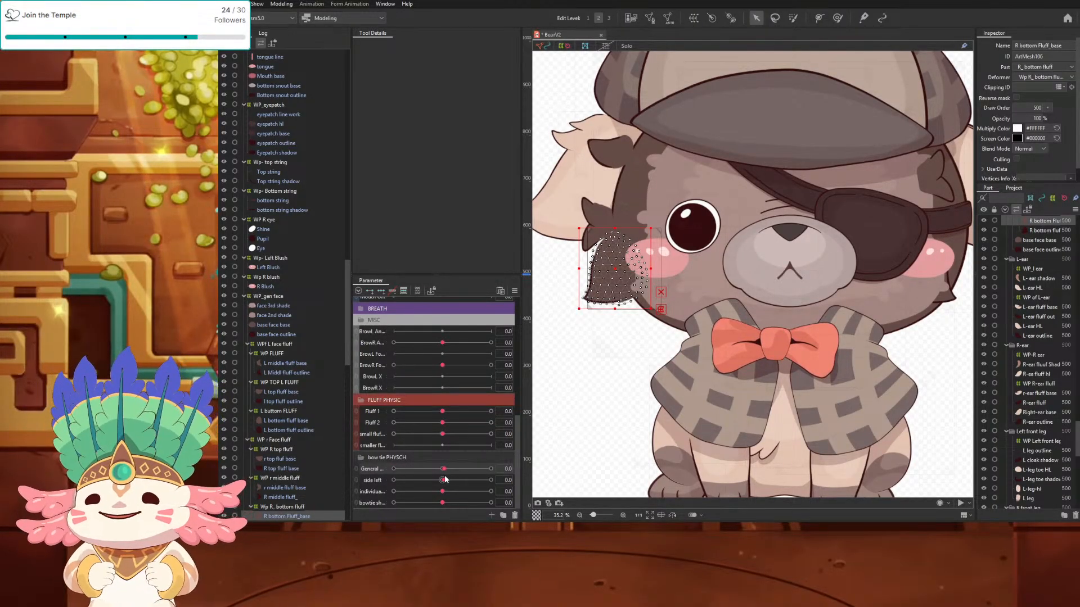
mouse_move(442, 491)
left_mouse_down()
mouse_move(505, 499)
mouse_move(422, 504)
mouse_move(464, 495)
left_mouse_up()
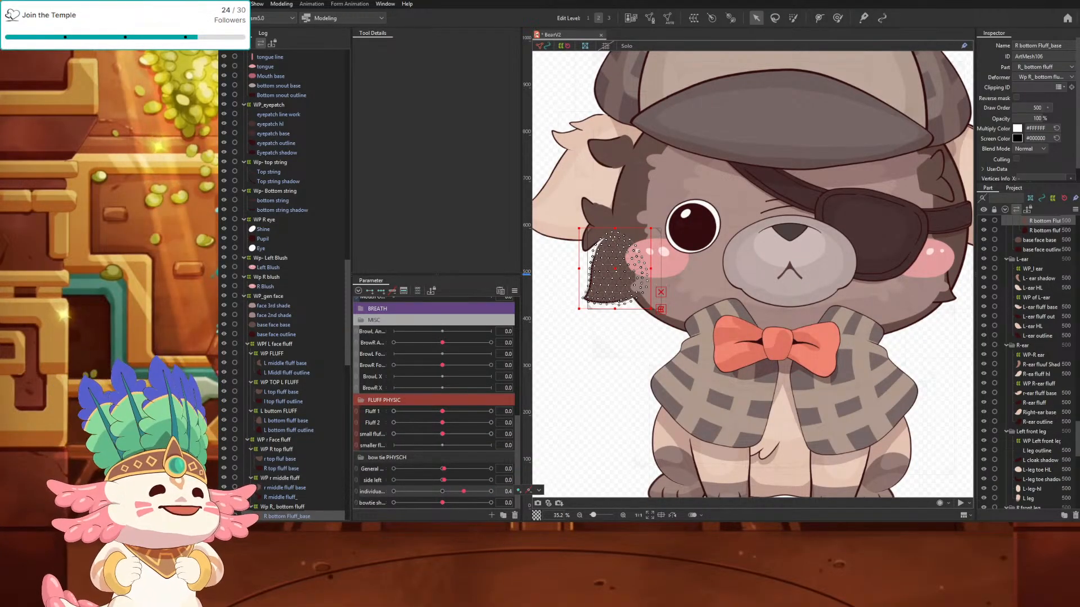
scroll(906, 302, "down", 3)
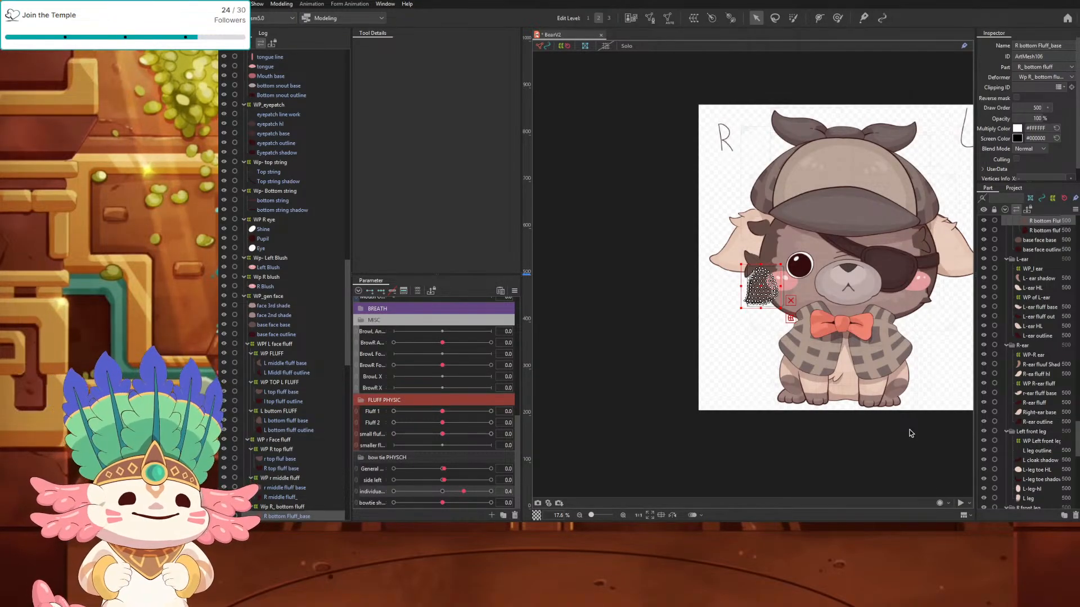
Step: Browse the parts list down to the back legs and undo the recent bow tie and fluff parameter changes
scroll(1071, 482, "down", 10)
scroll(1071, 483, "down", 10)
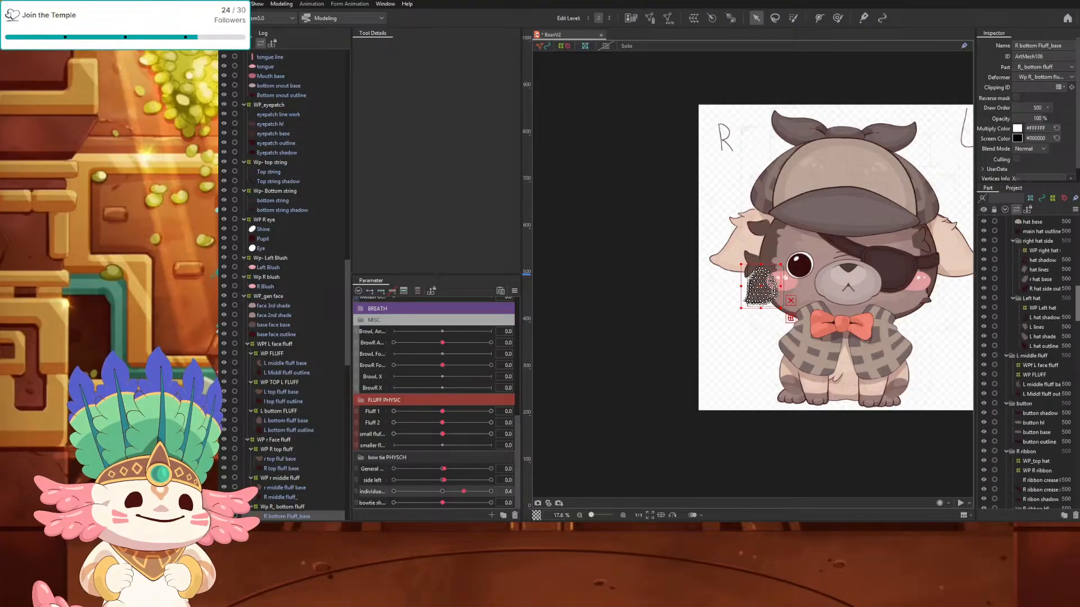
scroll(1035, 365, "down", 10)
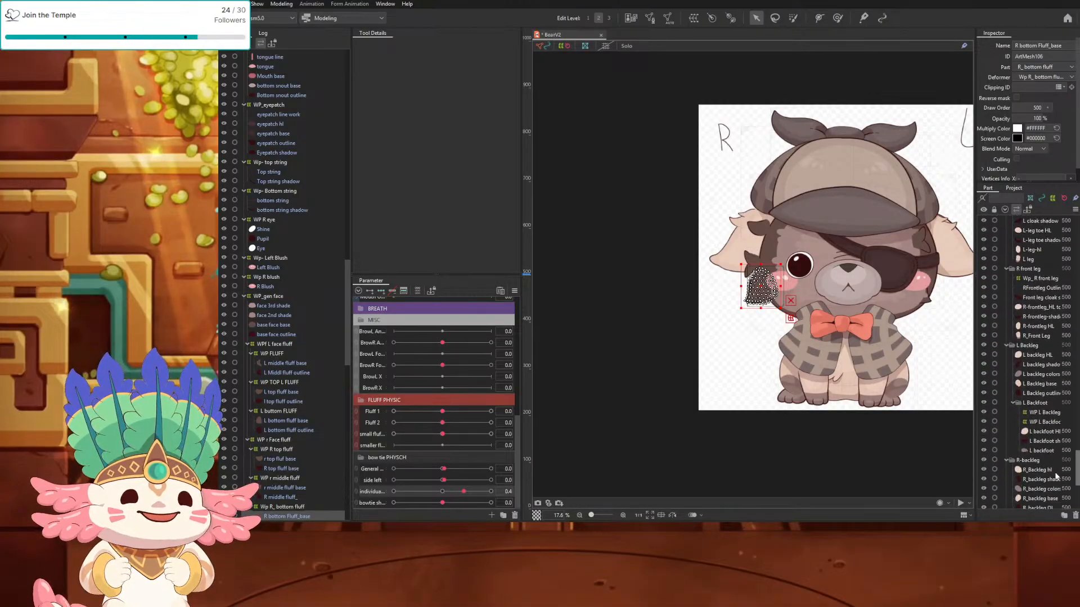
key("ctrl+z")
key("ctrl+z")
key("ctrl+z")
key("ctrl+z")
key("ctrl+z")
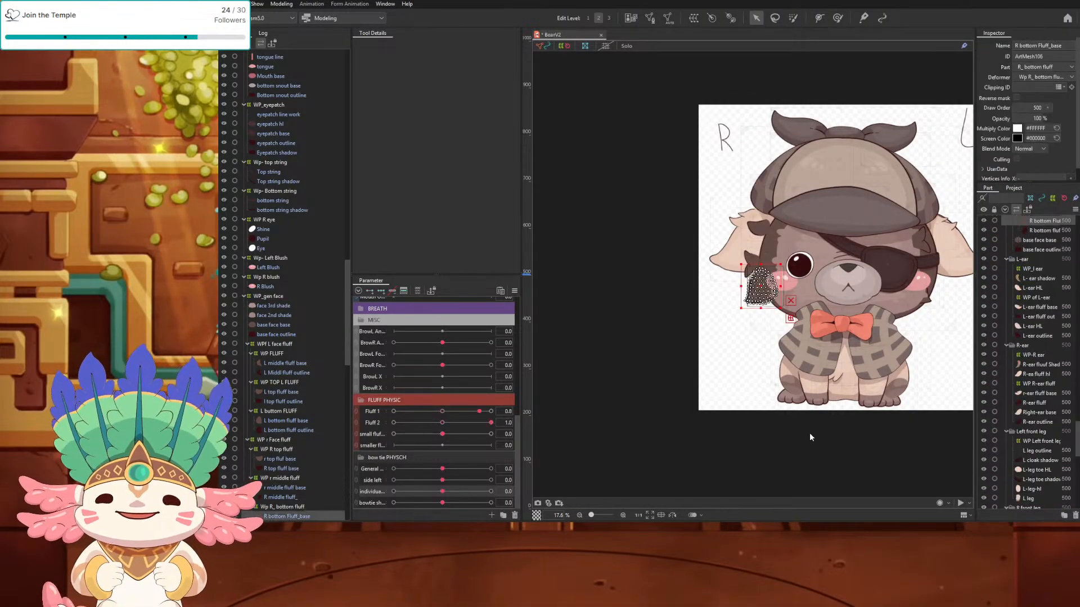
Step: Select every object of the bear model and review the deformer list from the bow tie to the last layers
key("ctrl+a")
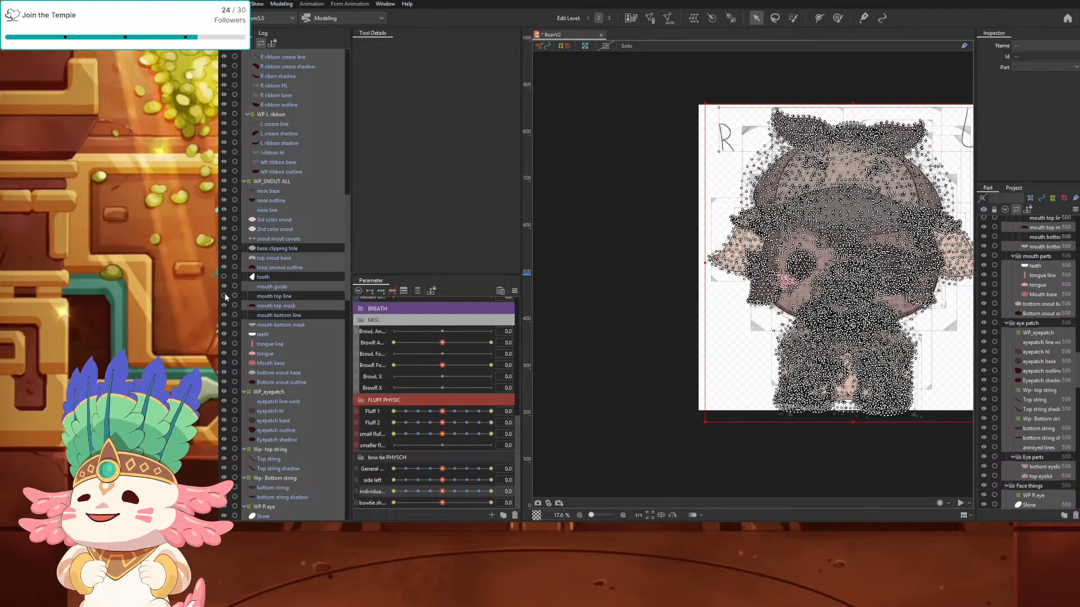
scroll(225, 292, "up", 10)
scroll(228, 191, "up", 13)
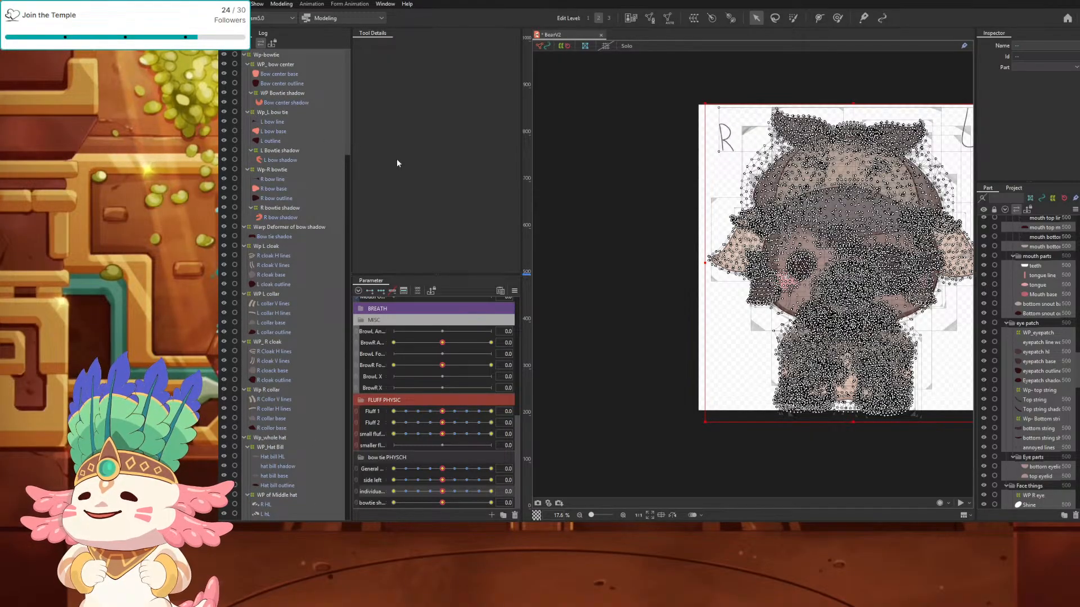
scroll(336, 450, "down", 20)
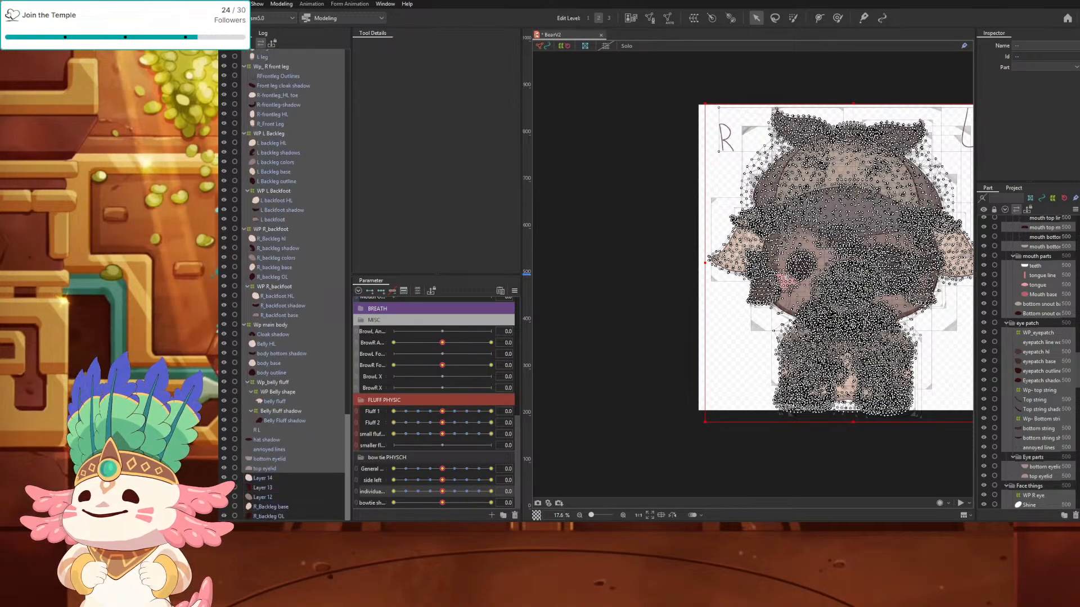
Step: Try to create a warp deformer named Whole as the parent of all the selected bear model objects
left_click(267, 517)
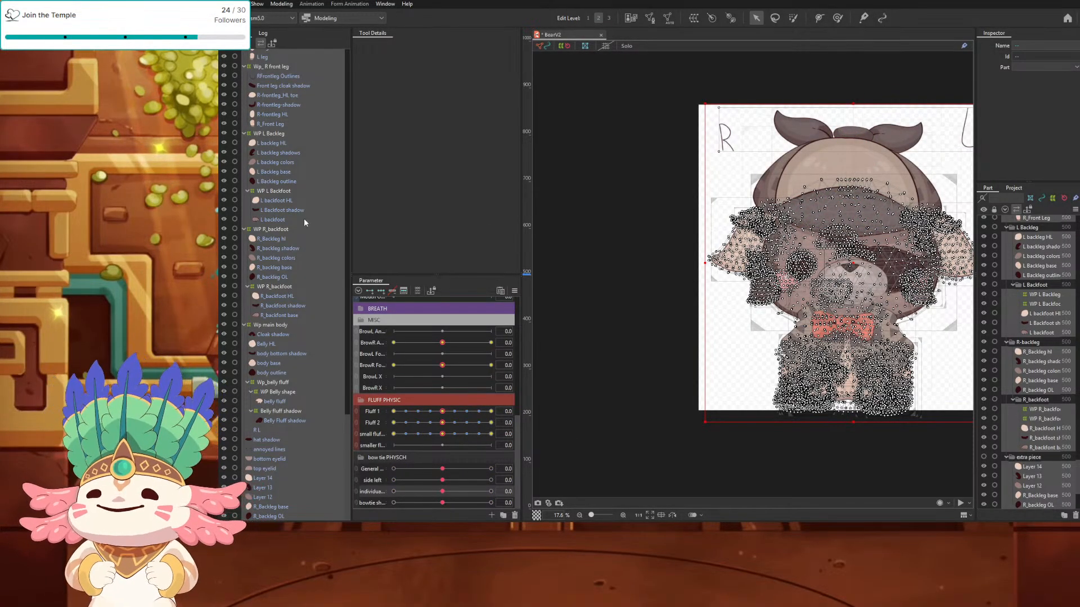
left_click(693, 18)
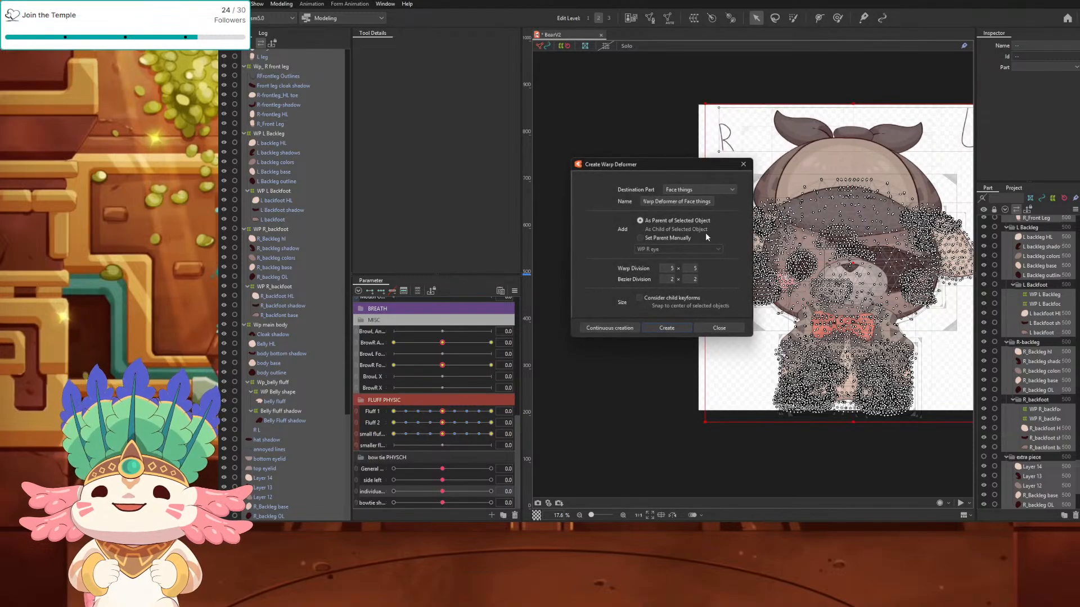
left_click(704, 190)
left_click(706, 188)
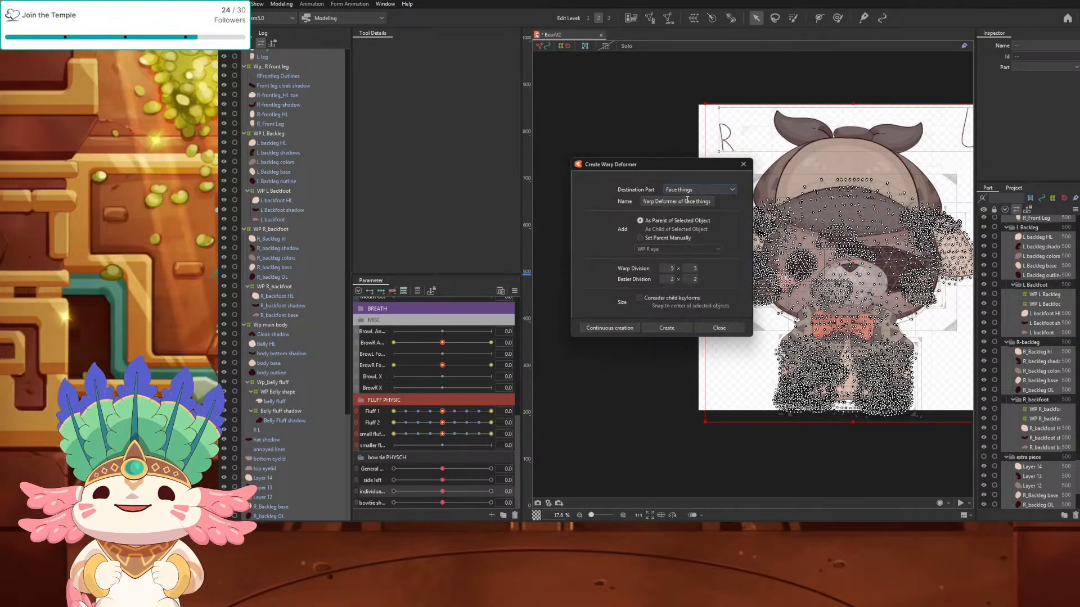
left_click_drag(711, 202, 636, 202)
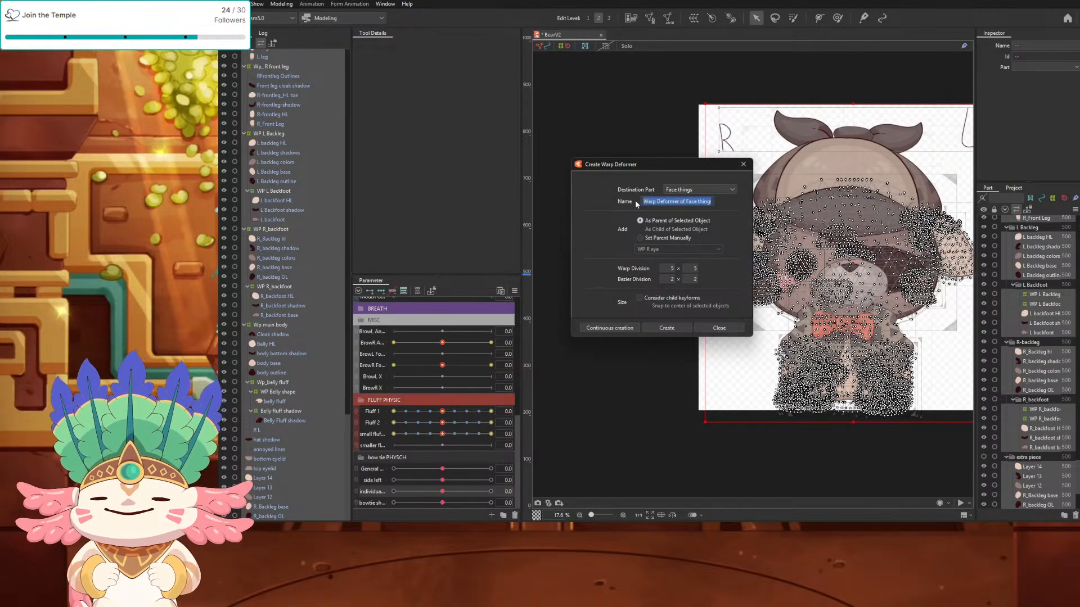
type("Whole")
left_click(669, 328)
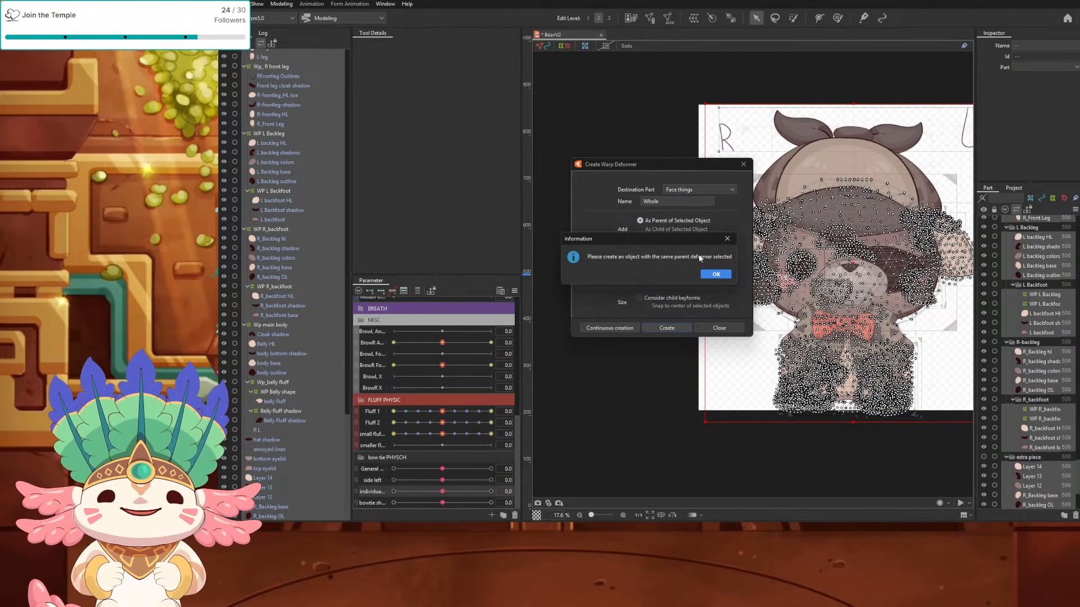
left_click(724, 277)
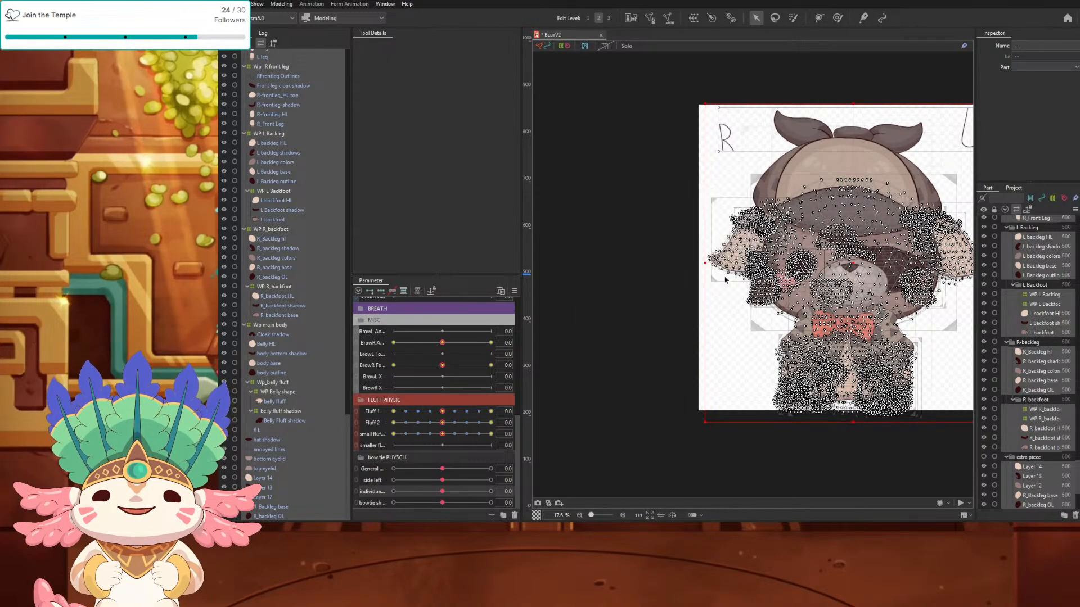
Step: Clear the selection and reselect every object of the bear model to examine its meshes on the canvas
scroll(857, 267, "up", 3)
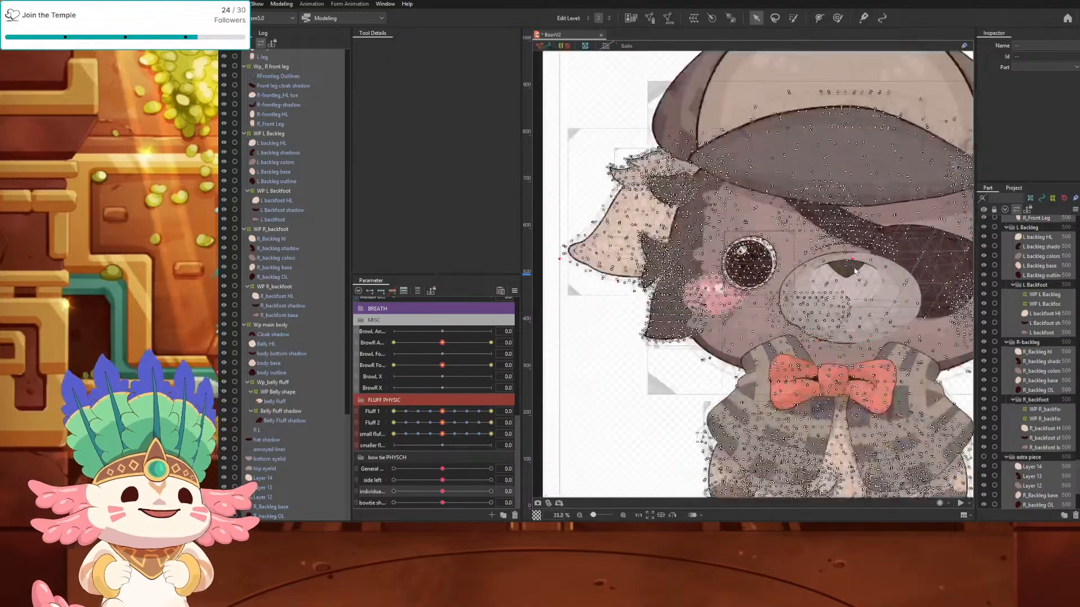
scroll(853, 263, "down", 3)
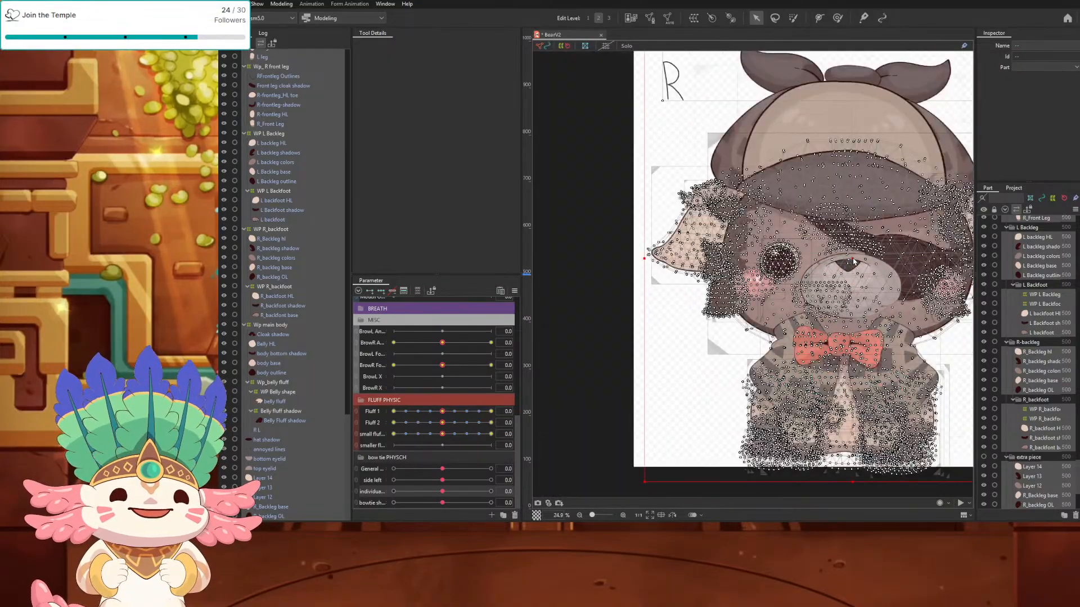
left_click(639, 395)
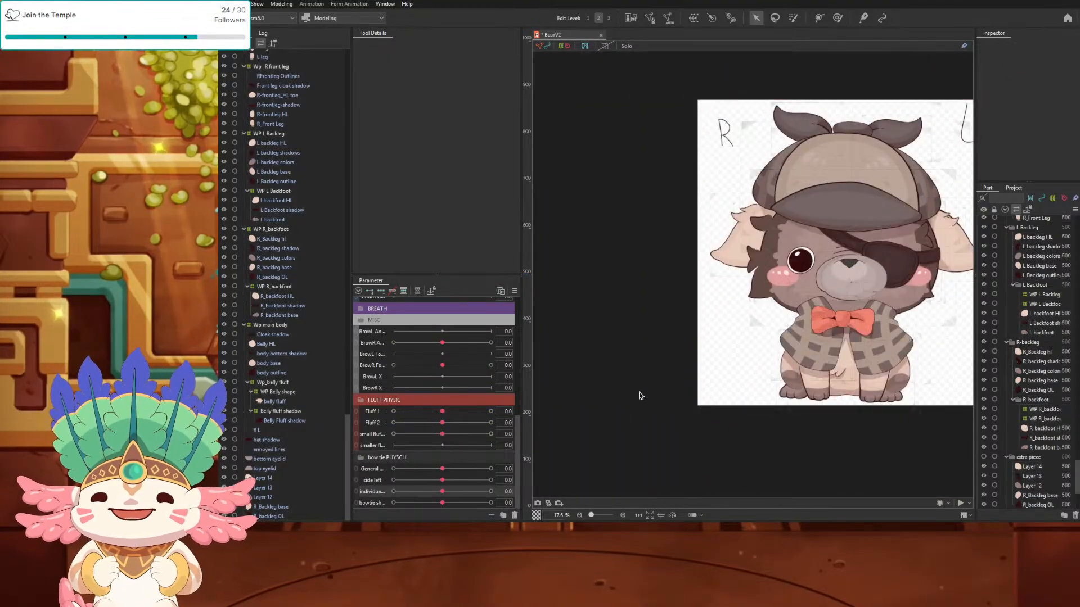
key("ctrl+a")
left_click(905, 440)
key("ctrl+a")
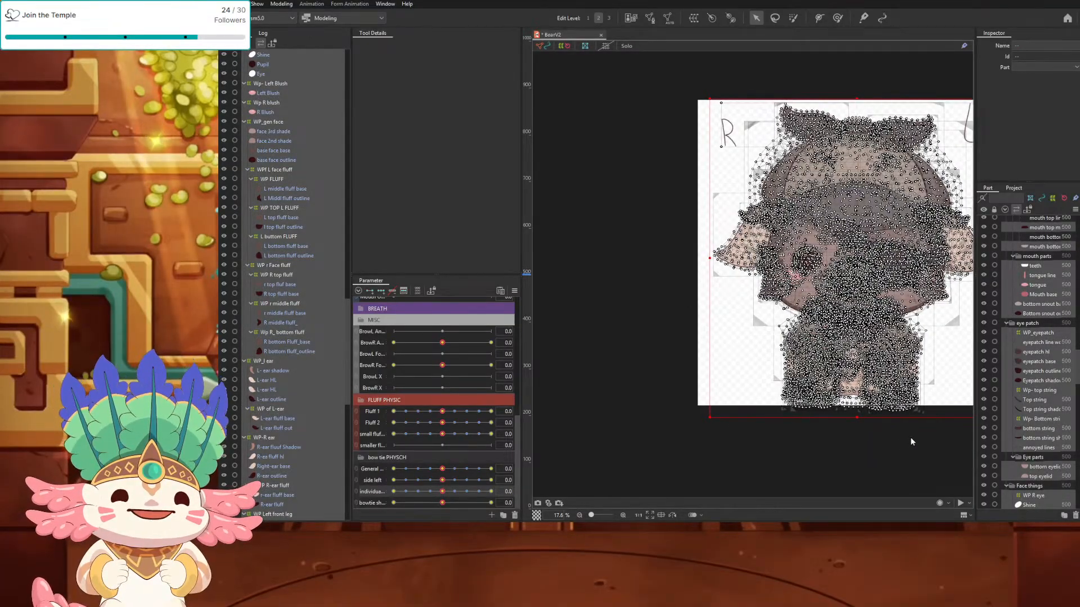
scroll(883, 442, "up", 2)
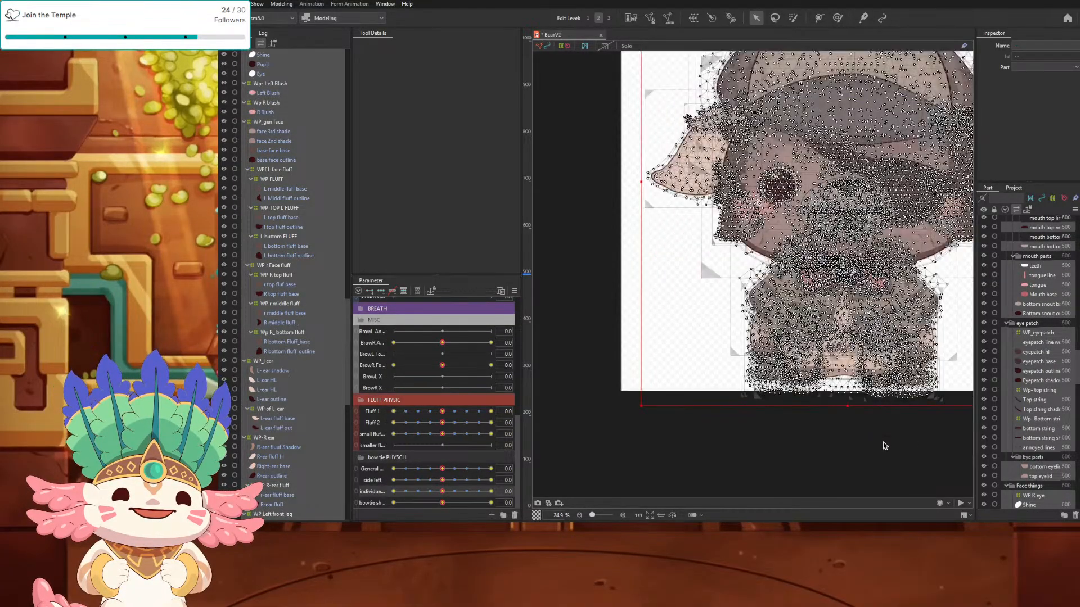
left_click(884, 441)
key("ctrl+a")
left_click_drag(883, 437, 788, 436)
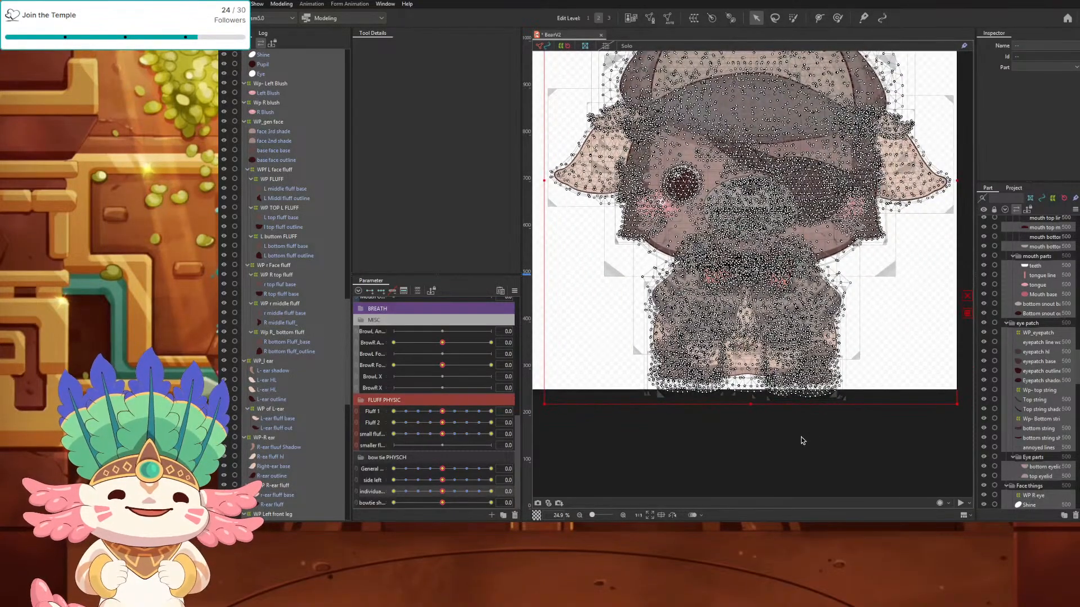
left_click(813, 435)
key("ctrl+a")
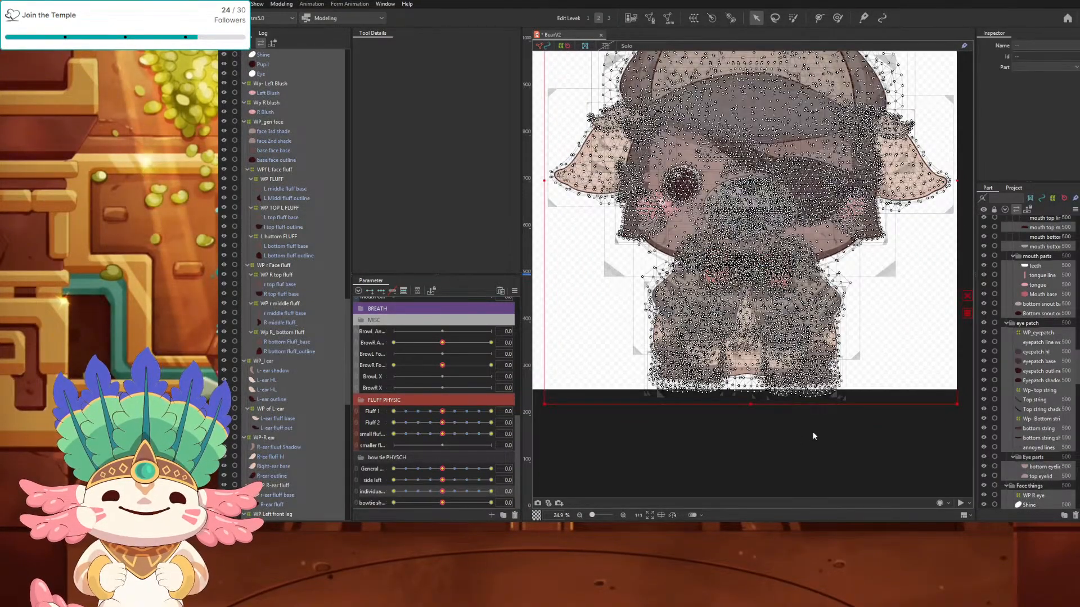
Step: Examine the selected meshes around the bow tie, cloak and legs, and clear the selection
scroll(815, 435, "up", 2)
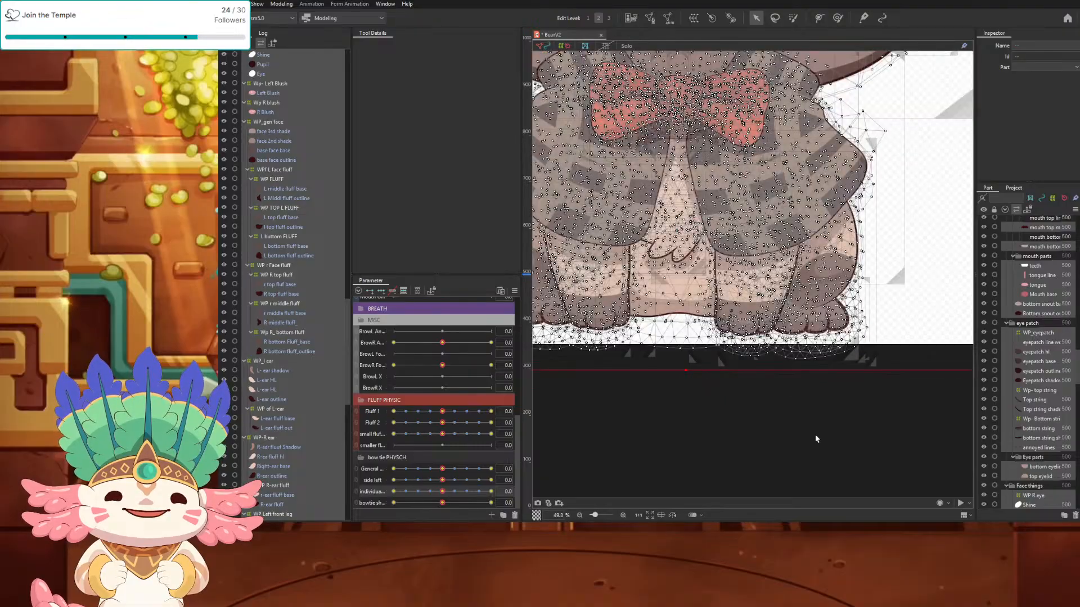
scroll(815, 435, "down", 2)
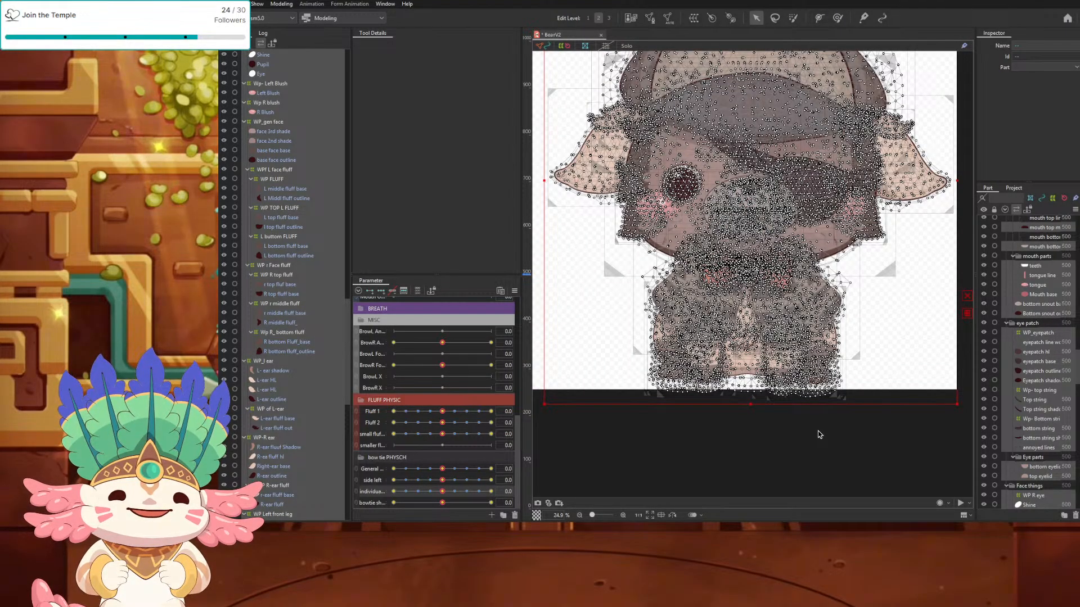
scroll(818, 431, "up", 3)
scroll(813, 428, "down", 4)
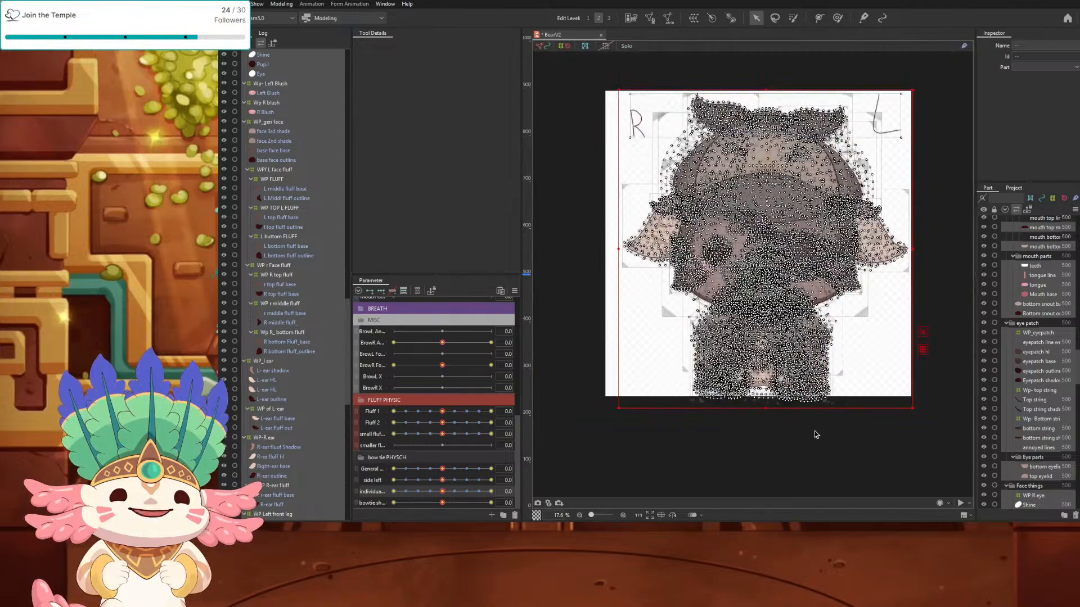
left_click(815, 430)
key("ctrl+a")
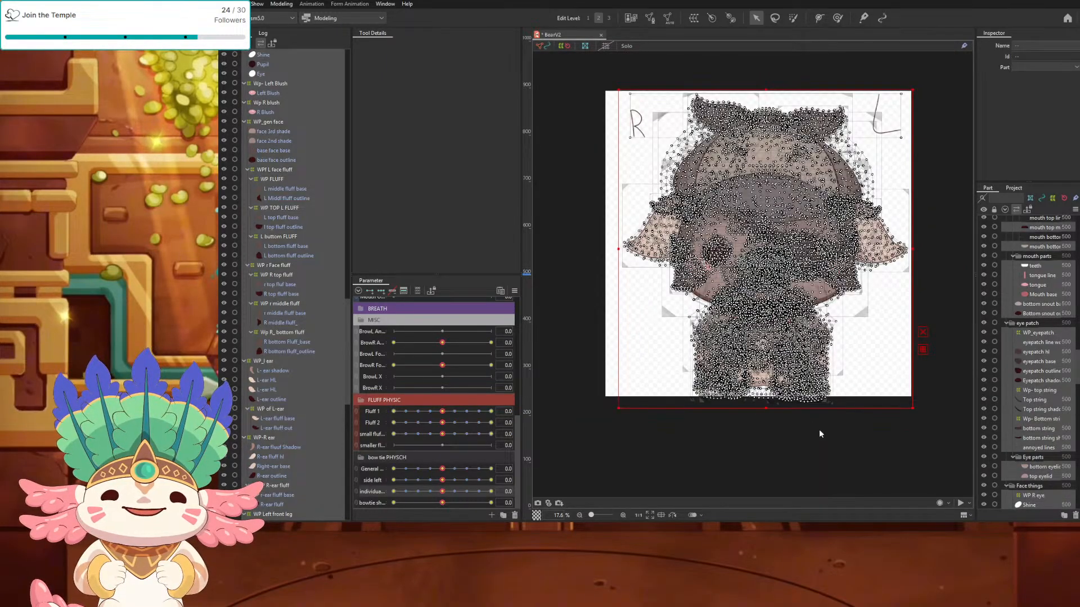
left_click(808, 432)
key("ctrl+a")
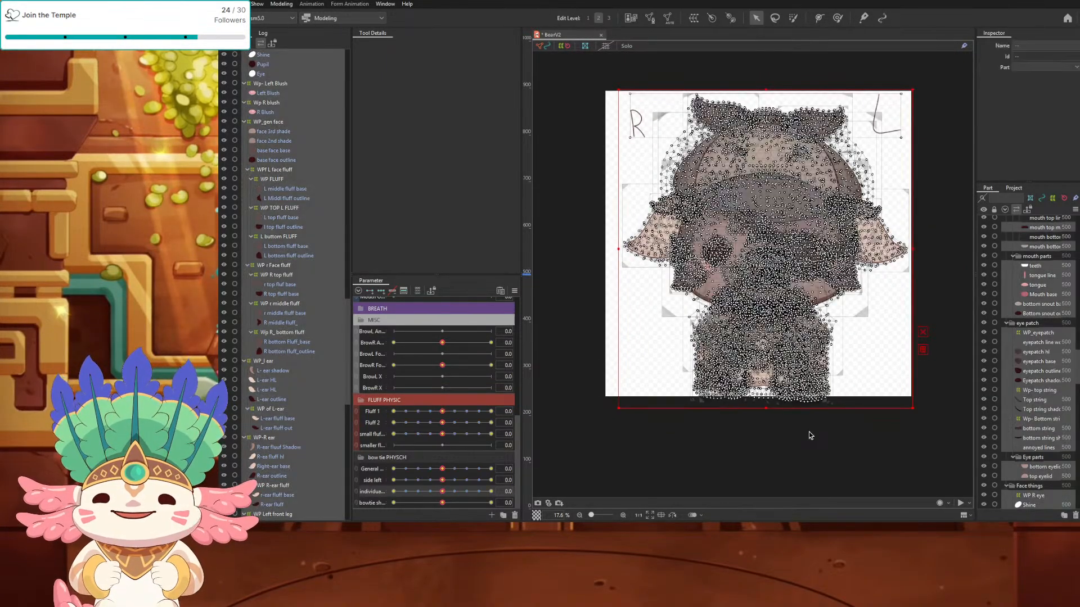
left_click(837, 434)
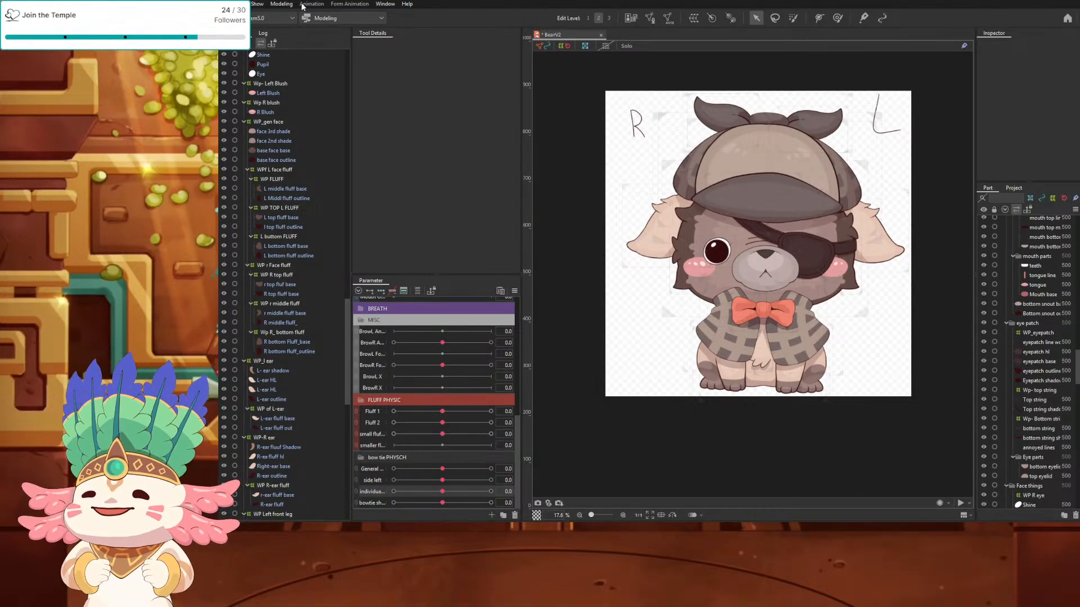
Step: Open the physics settings, preview the Bowtie group's pendulum movement by swinging the angle parameters, and close the settings
left_click(281, 4)
left_click(315, 198)
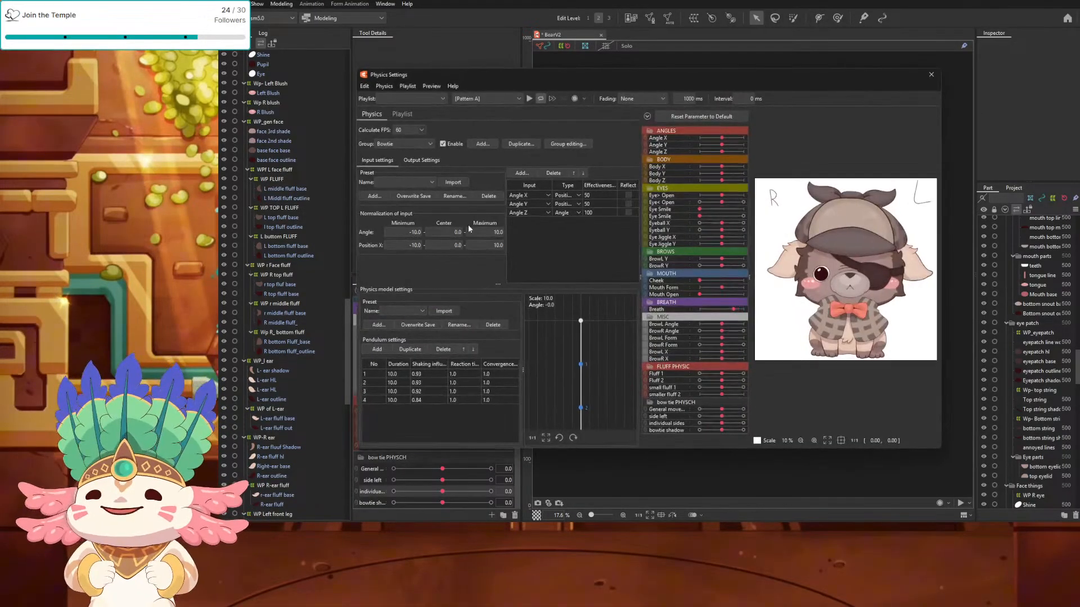
left_click_drag(722, 135, 714, 190)
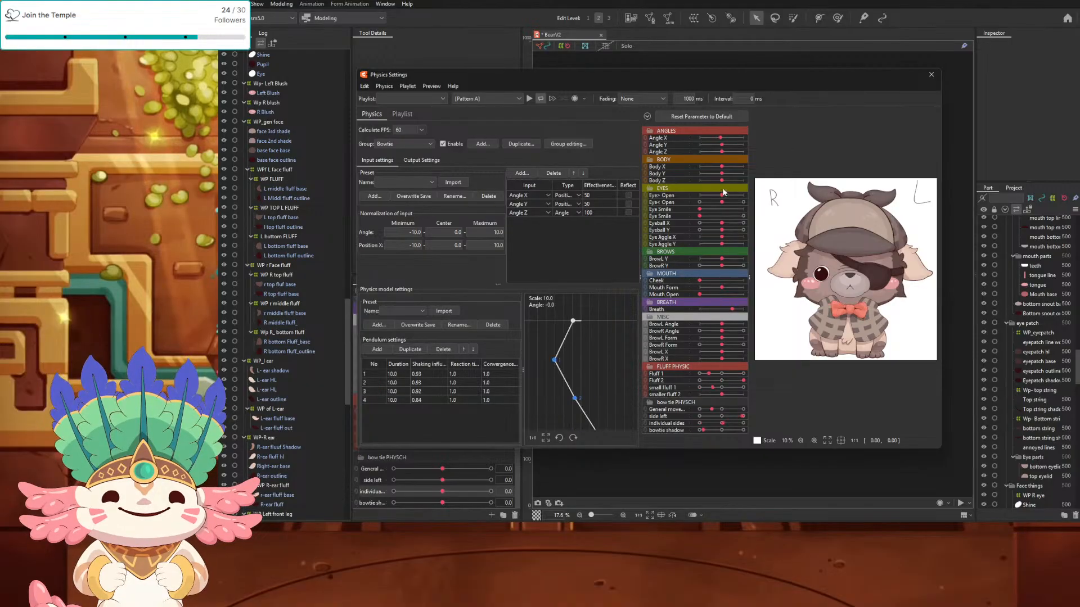
left_click(931, 74)
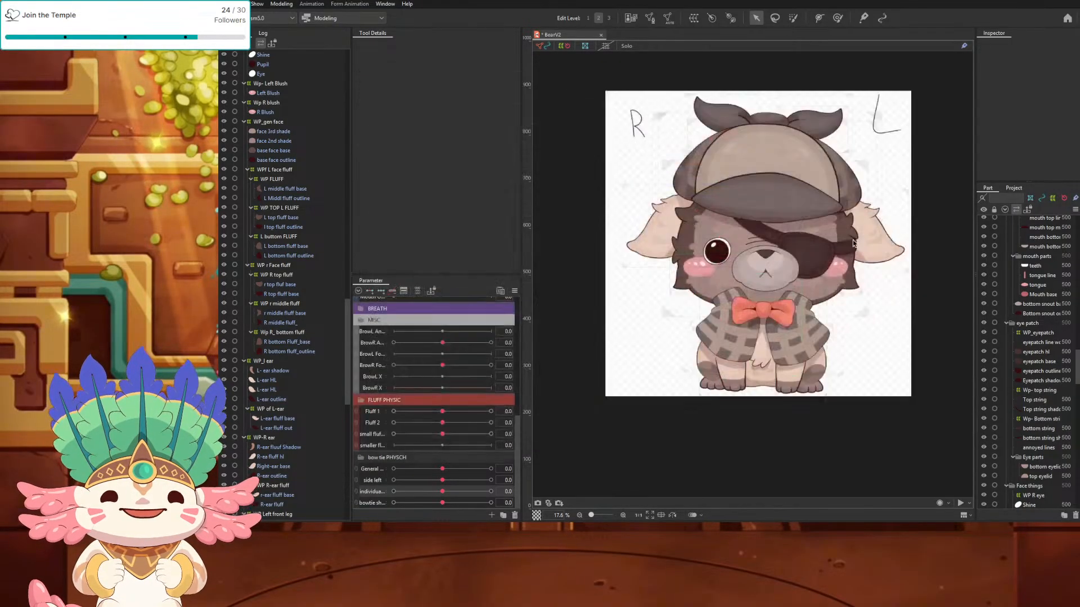
Step: Open the base face outline's mesh for manual editing and examine it against the mirror axis
scroll(835, 296, "up", 5)
left_click(835, 296)
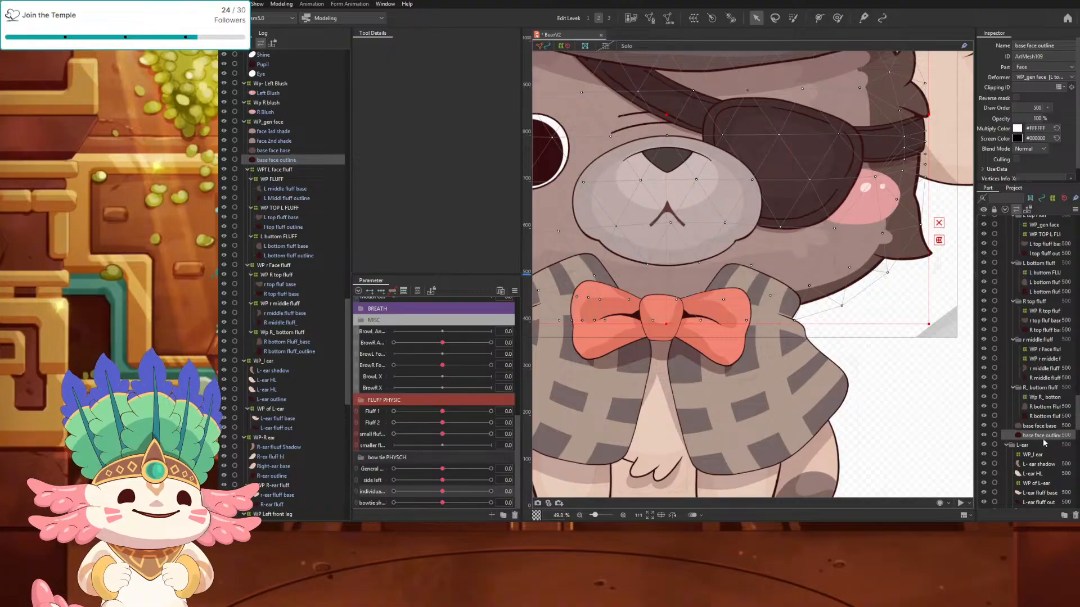
left_click(649, 18)
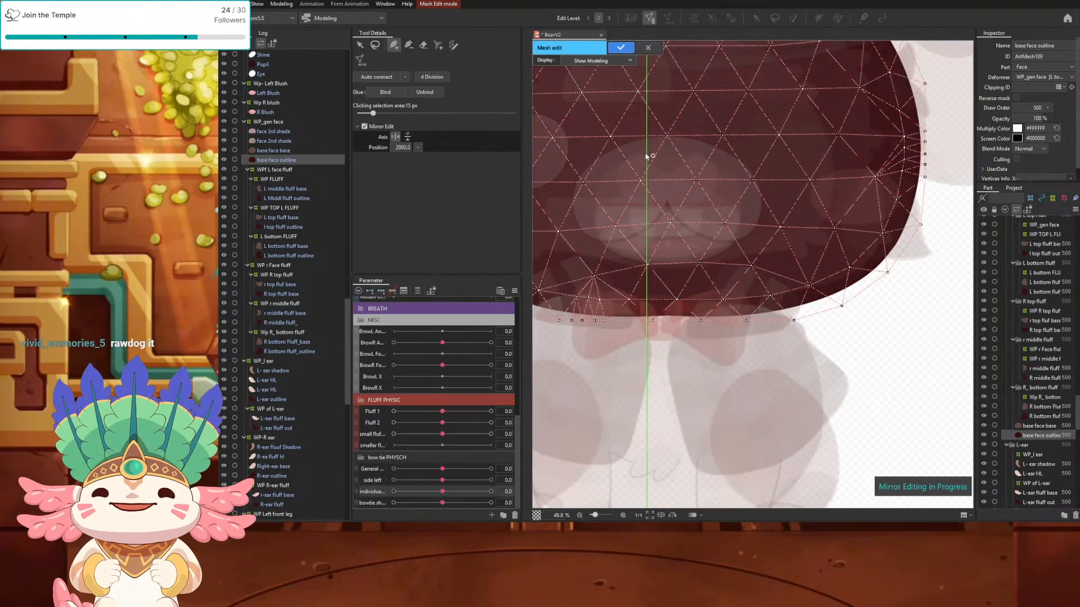
scroll(631, 213, "down", 5)
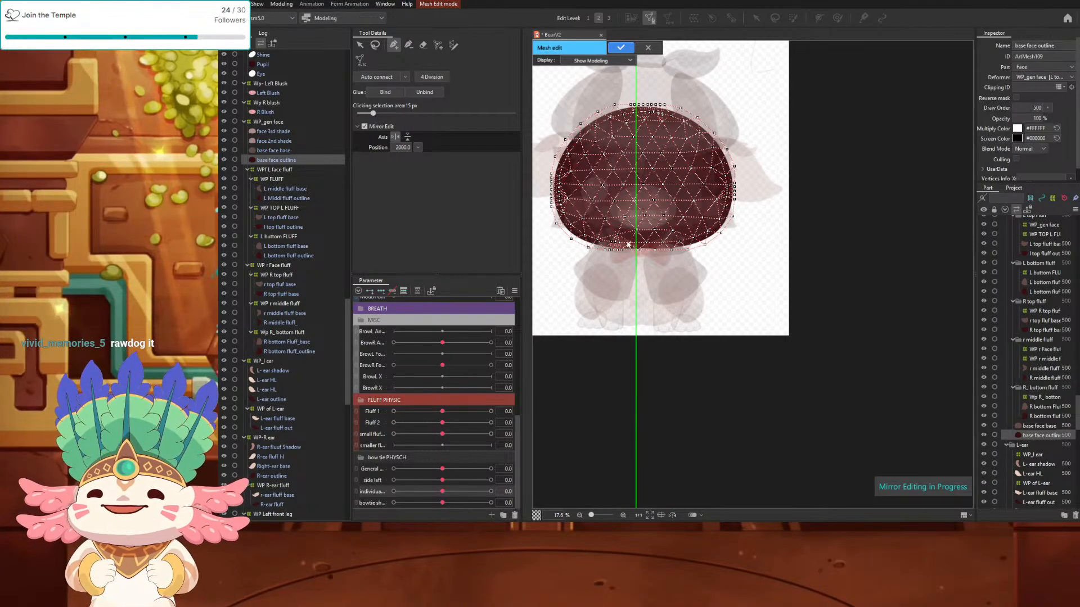
scroll(647, 249, "up", 3)
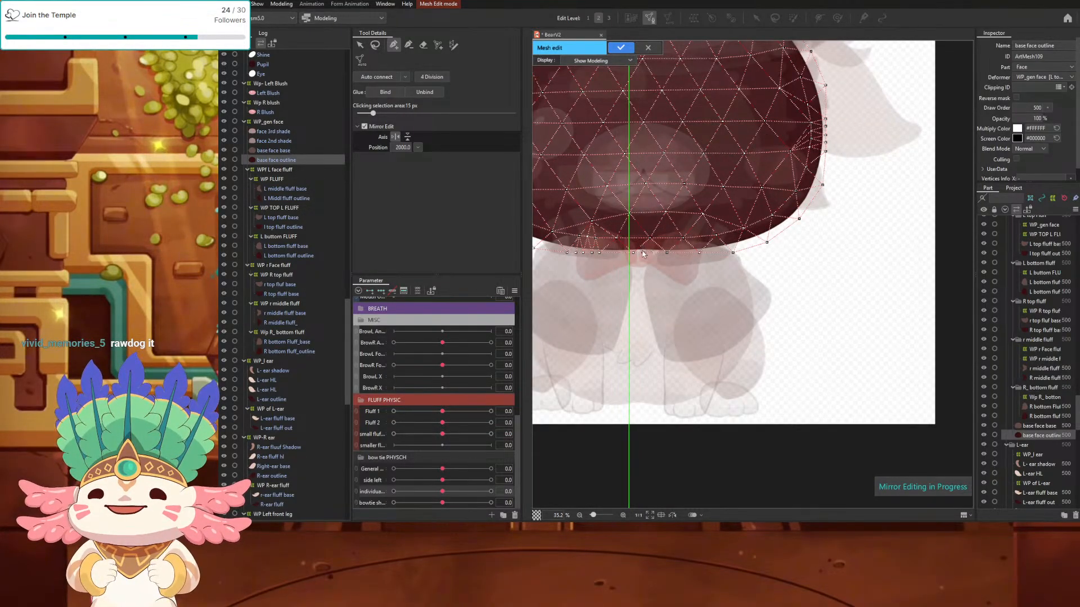
scroll(644, 249, "down", 2)
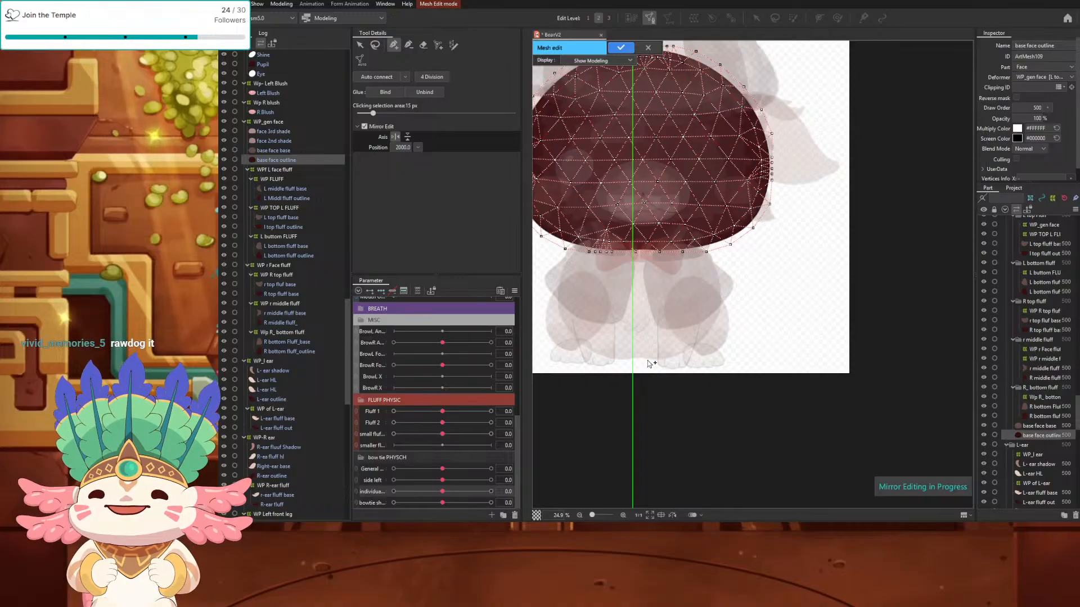
left_click_drag(597, 285, 734, 370)
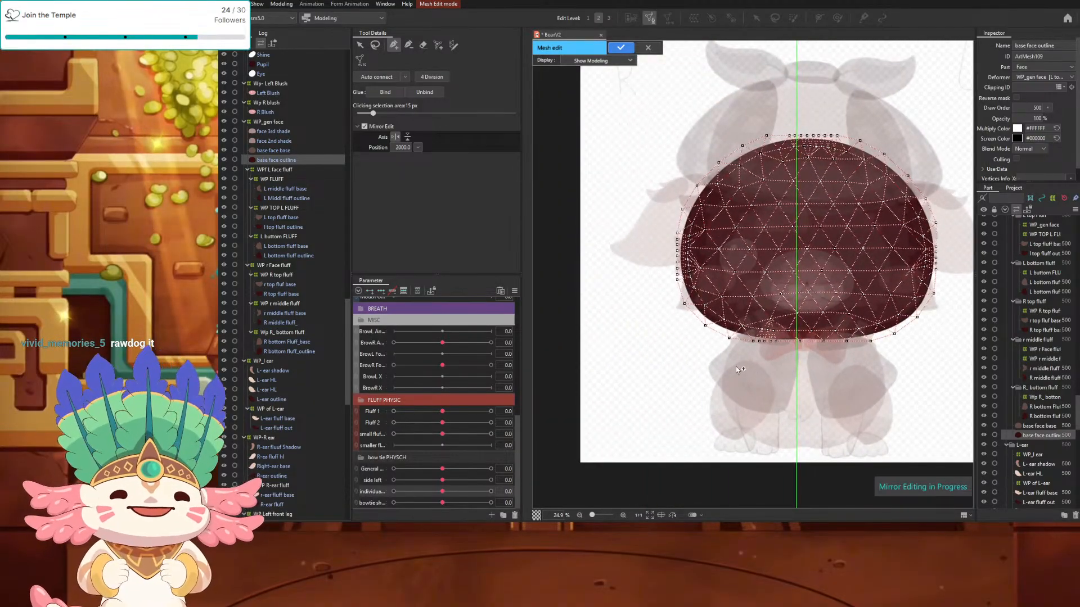
scroll(871, 307, "up", 2)
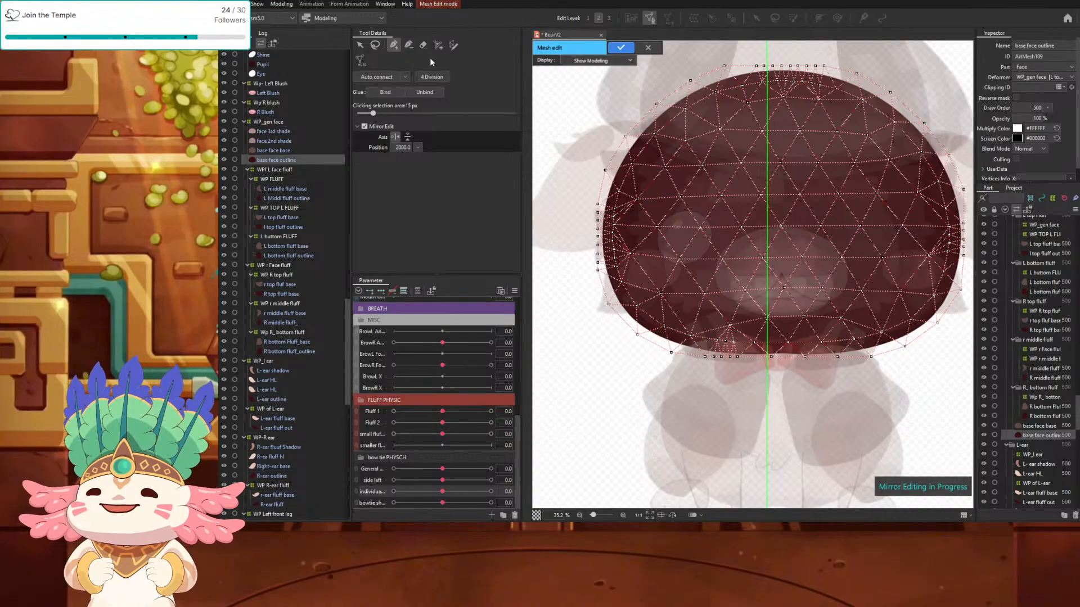
Step: Lasso all vertices of the base face outline's mesh and delete them
left_click(375, 45)
mouse_move(933, 113)
left_mouse_down()
mouse_move(646, 111)
mouse_move(895, 387)
mouse_move(998, 235)
mouse_move(922, 107)
mouse_move(904, 119)
left_mouse_up()
key("Delete")
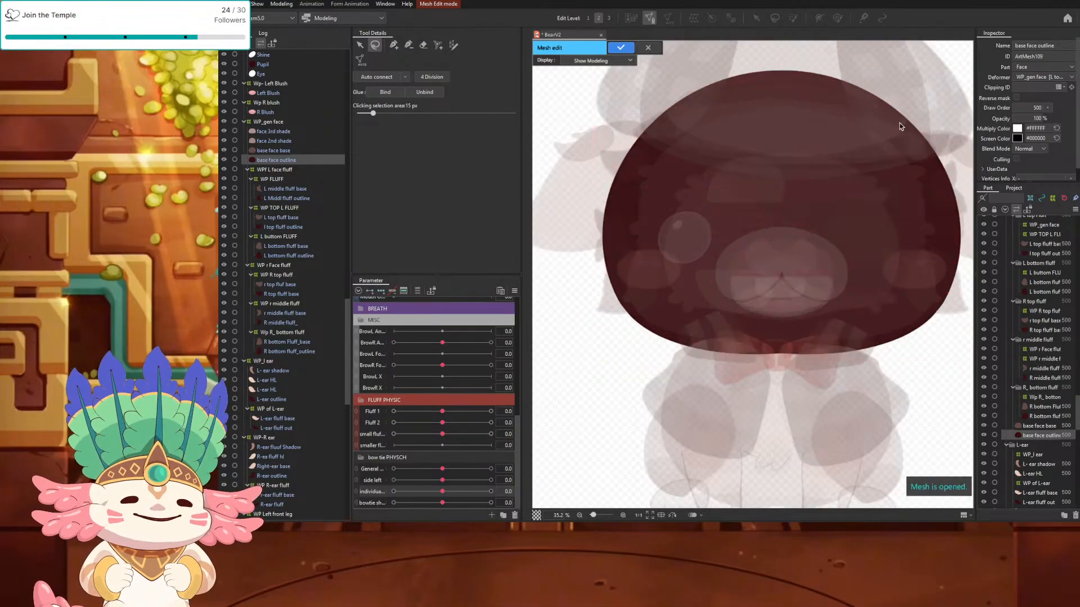
Step: Try placing mirrored mesh vertices along the lower edge of the base face outline, and undo them
left_click(393, 45)
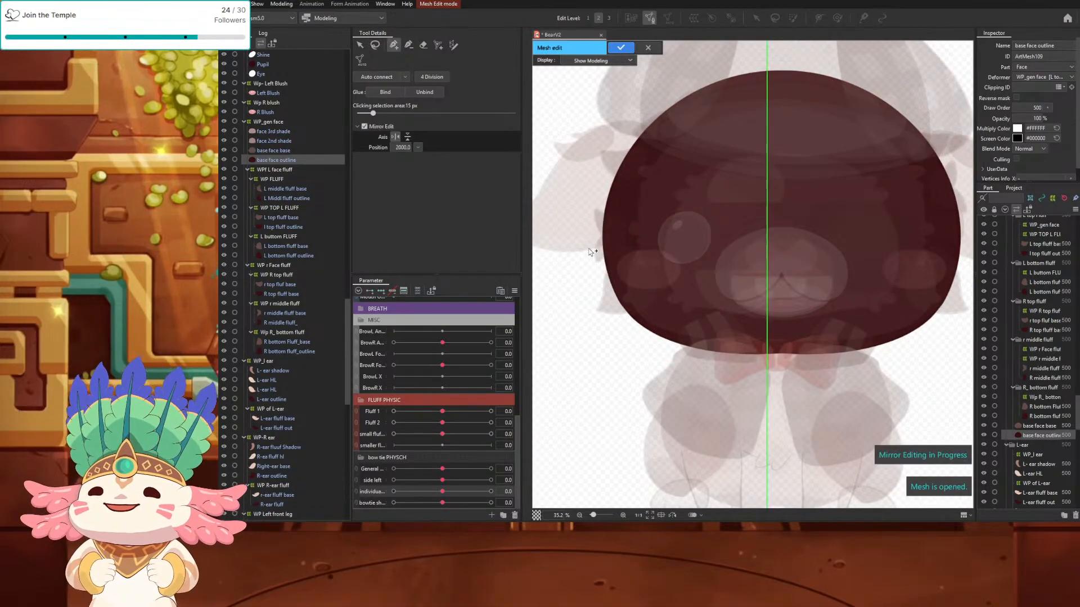
left_click(780, 354)
left_click(801, 357)
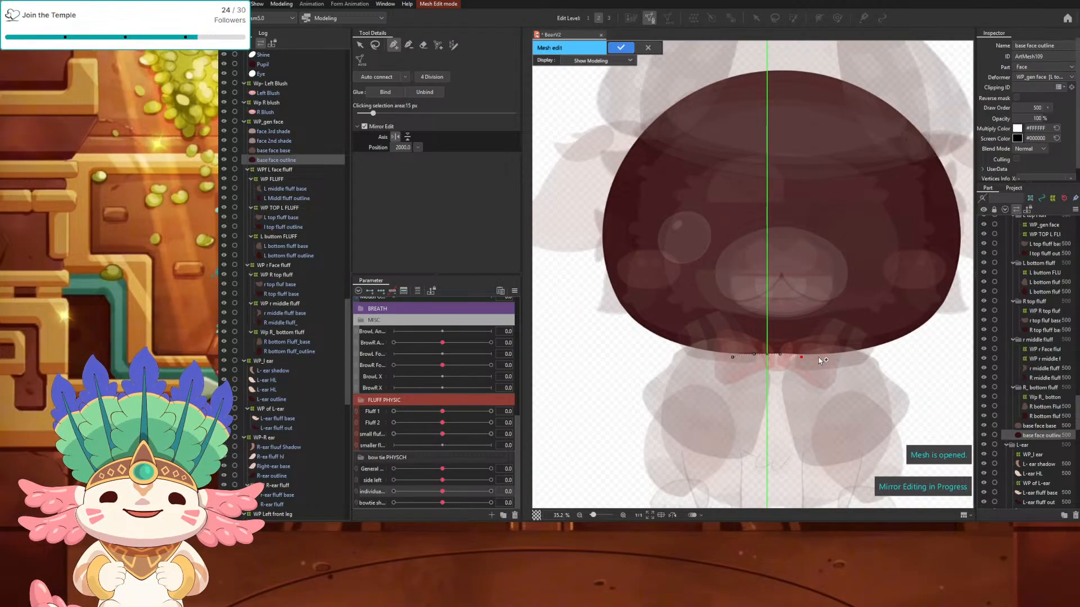
left_click(822, 356)
left_click(839, 354)
left_click(859, 352)
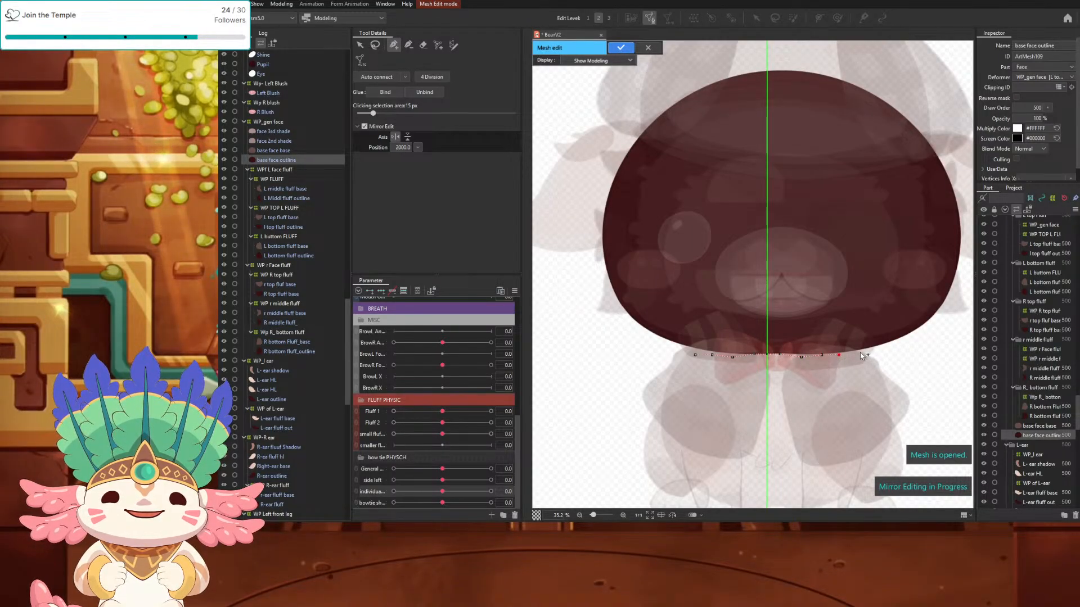
left_click(887, 344)
left_click(904, 341)
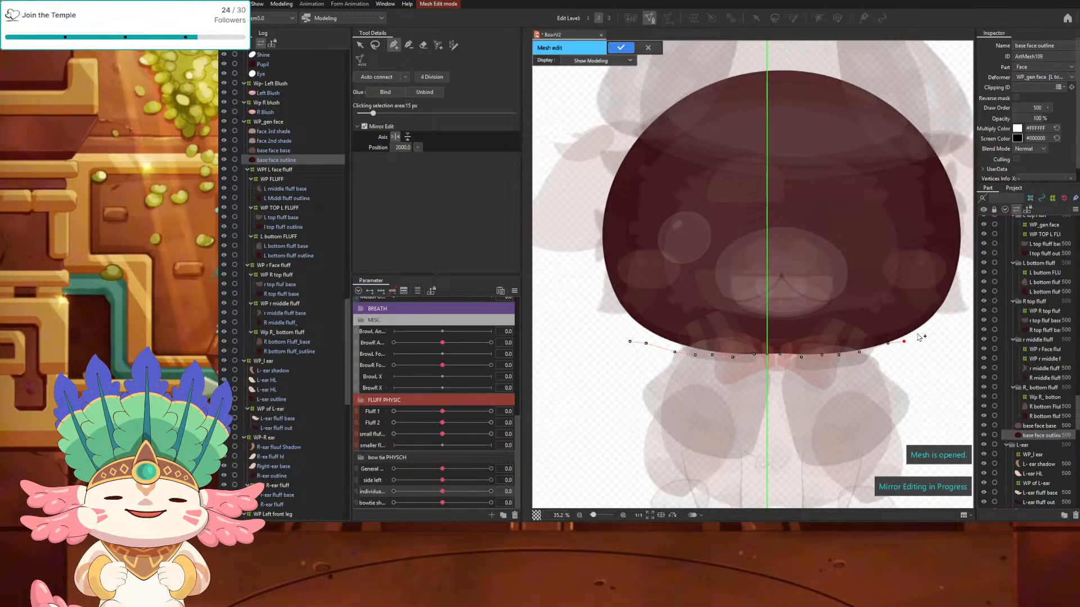
key("ctrl+z")
key("ctrl+z")
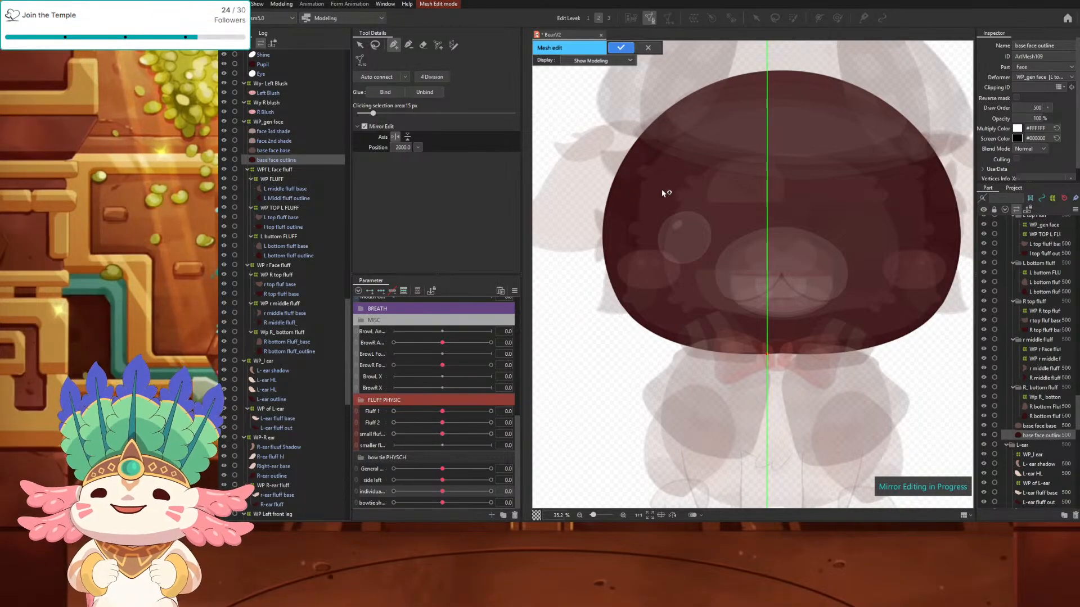
Step: Turn off mirror editing for the base face outline's mesh
scroll(707, 195, "down", 2)
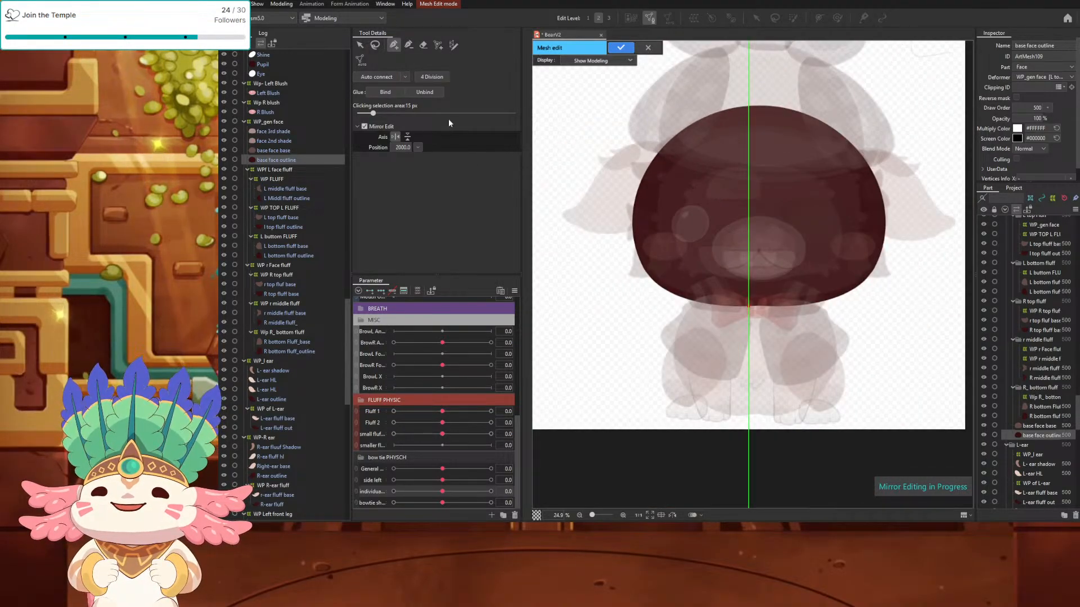
left_click(364, 127)
scroll(779, 310, "up", 2)
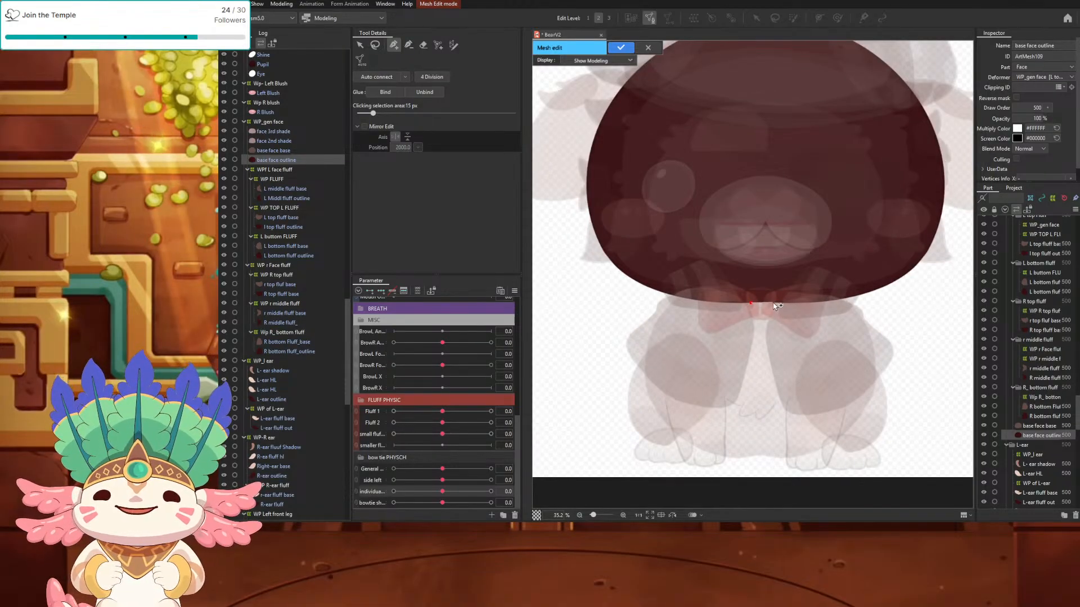
Step: Try placing mesh vertices by hand from the lower centre of the base face outline around its lower right edge
left_click(774, 303)
left_click(797, 304)
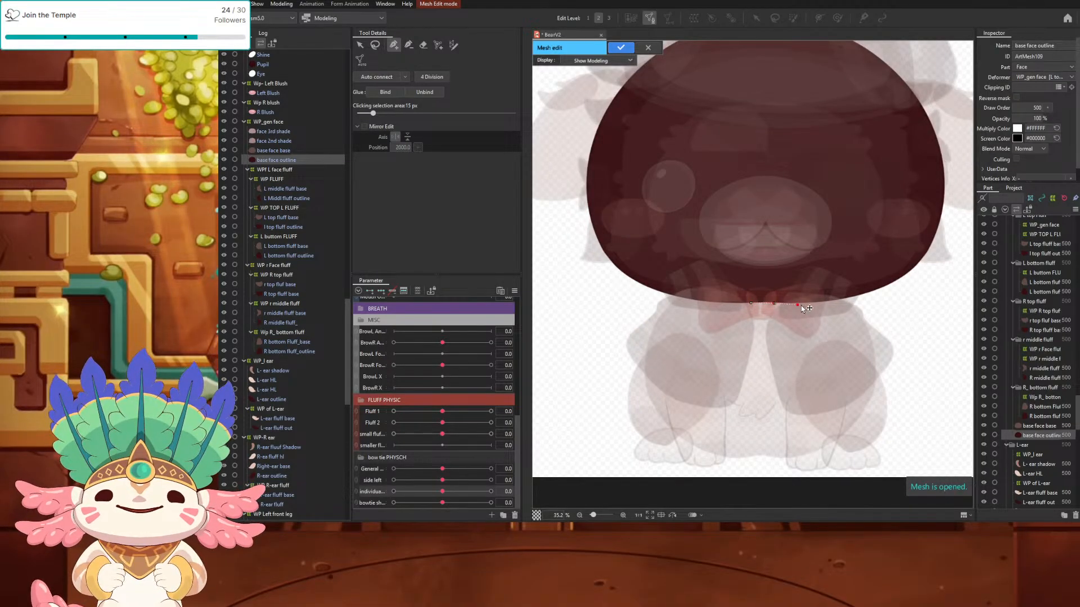
left_click(828, 303)
left_click(857, 298)
left_click(885, 289)
left_click(910, 277)
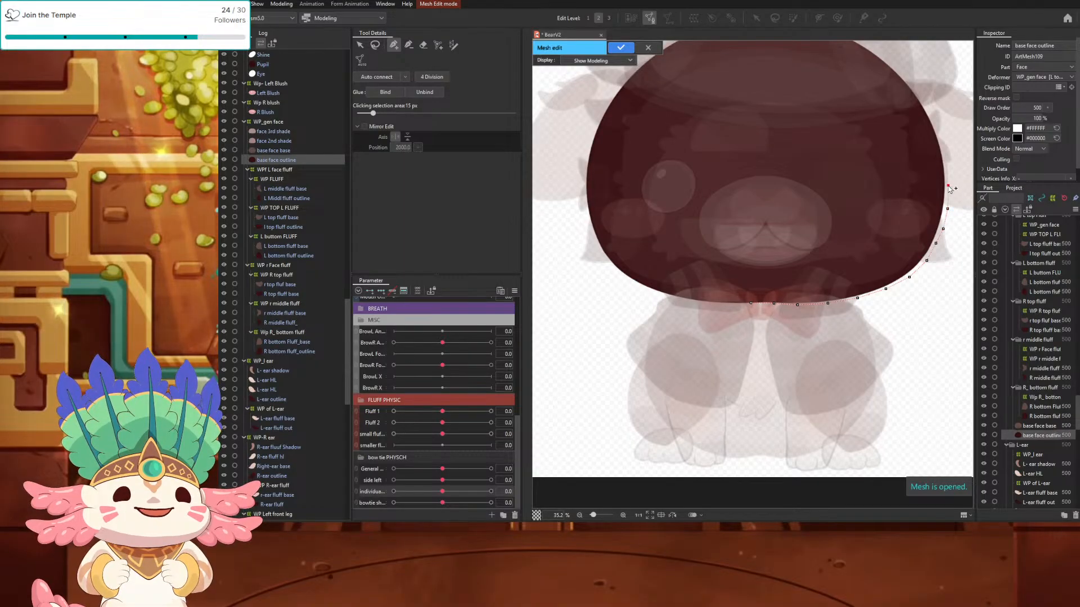
left_click(948, 186)
Step: Try continuing the hand-placed vertices up the right side and across the top of the base face outline
left_click_drag(959, 108, 932, 184)
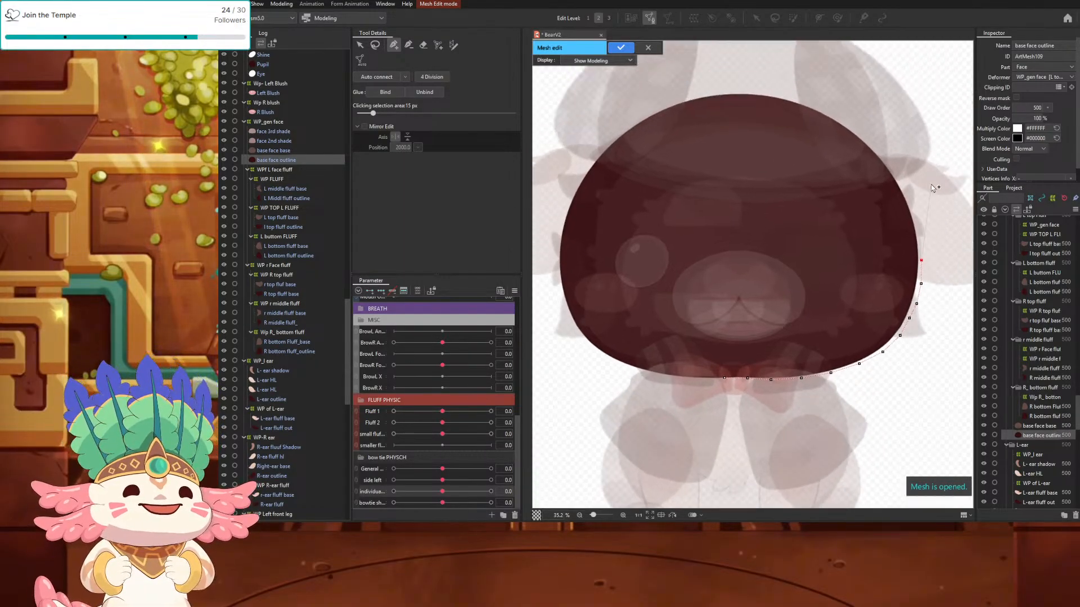
left_click(919, 238)
left_click(914, 214)
left_click(902, 182)
left_click(889, 161)
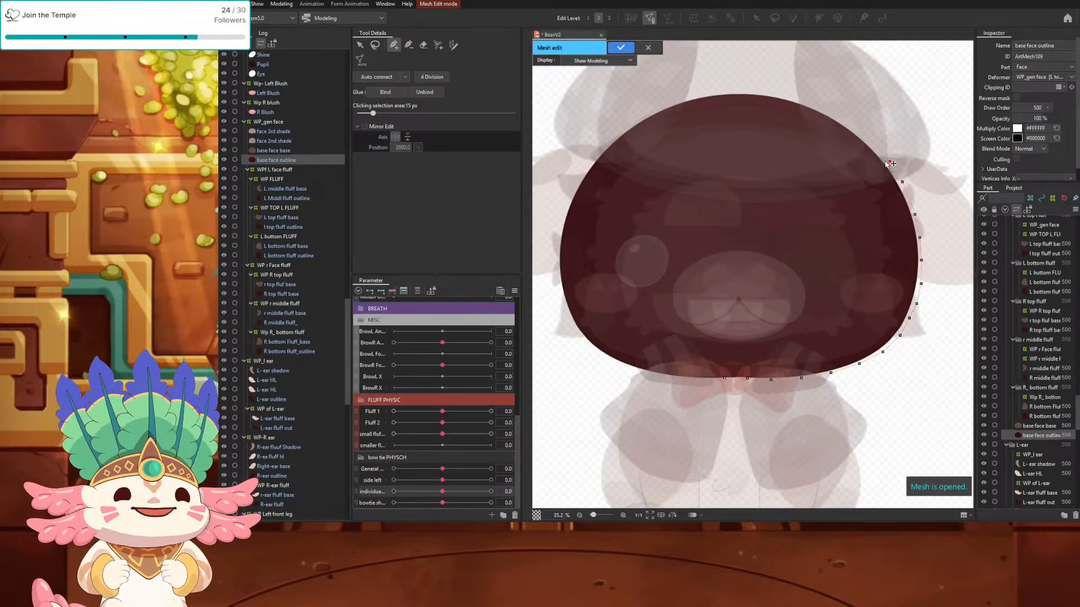
left_click(873, 144)
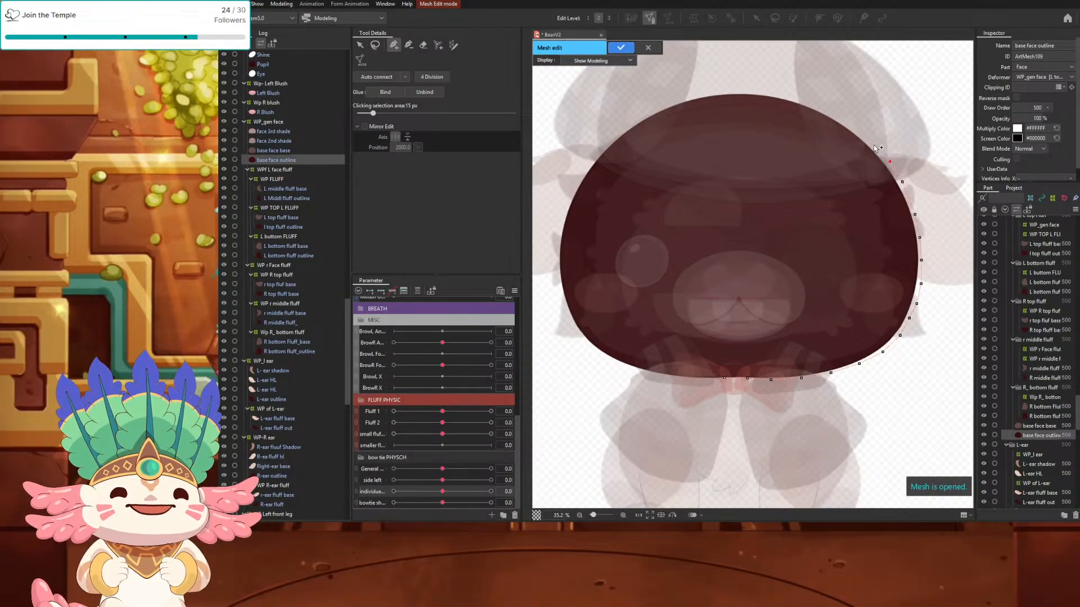
left_click(850, 125)
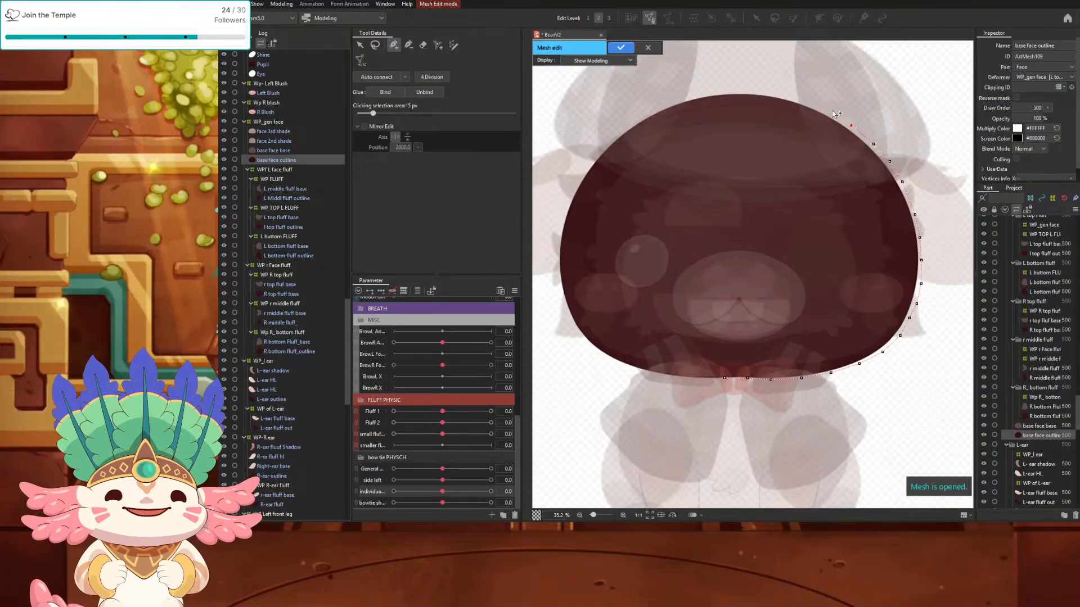
left_click(828, 108)
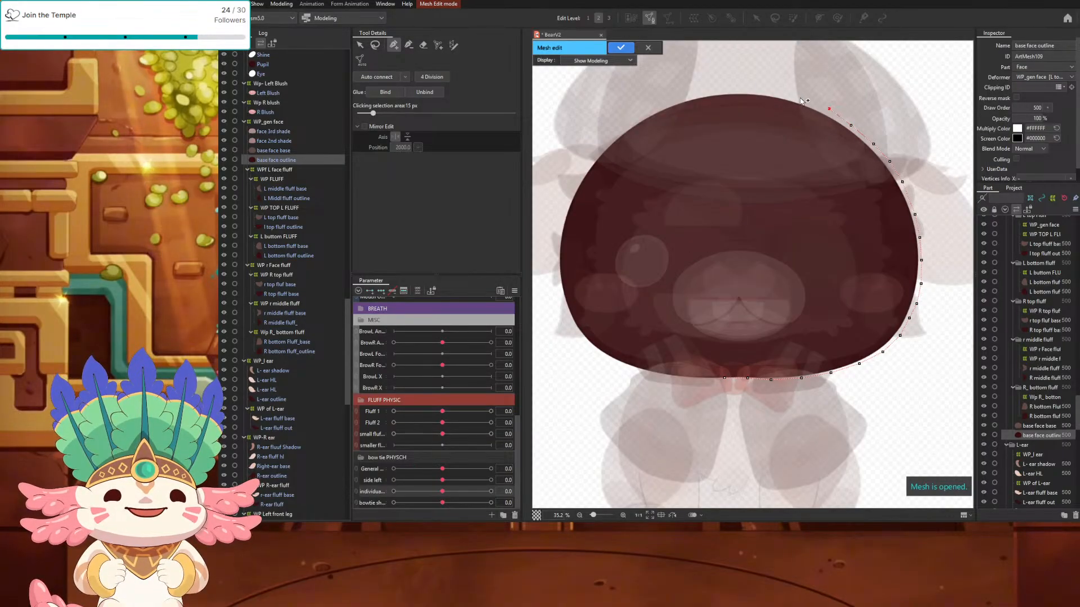
left_click(805, 100)
left_click(780, 91)
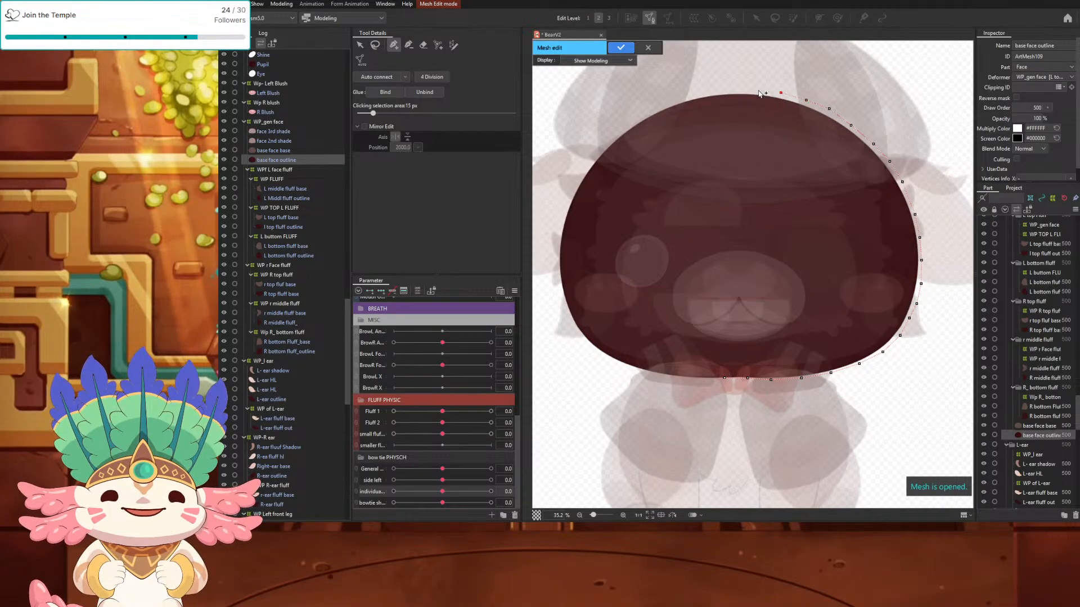
left_click(758, 90)
left_click(728, 87)
left_click(707, 89)
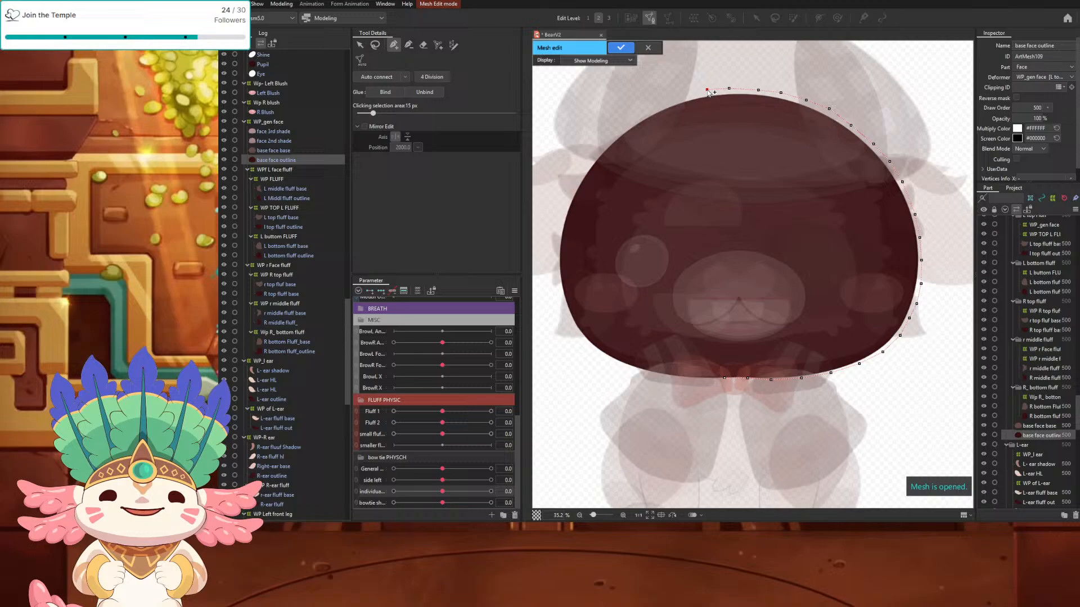
left_click(650, 104)
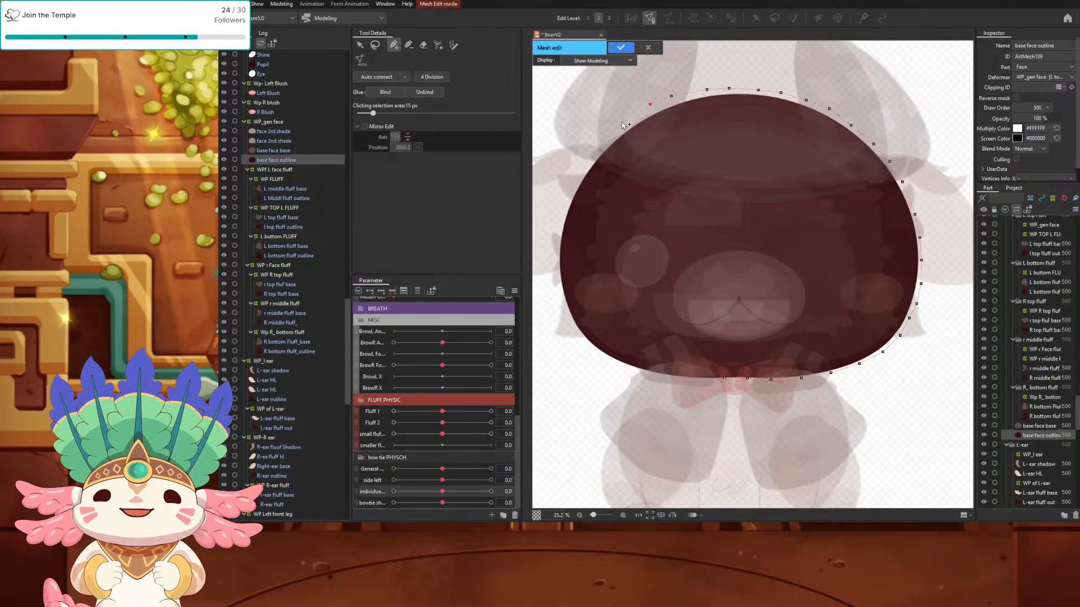
Step: Undo all the hand-placed vertices around the base face outline
key("ctrl+z")
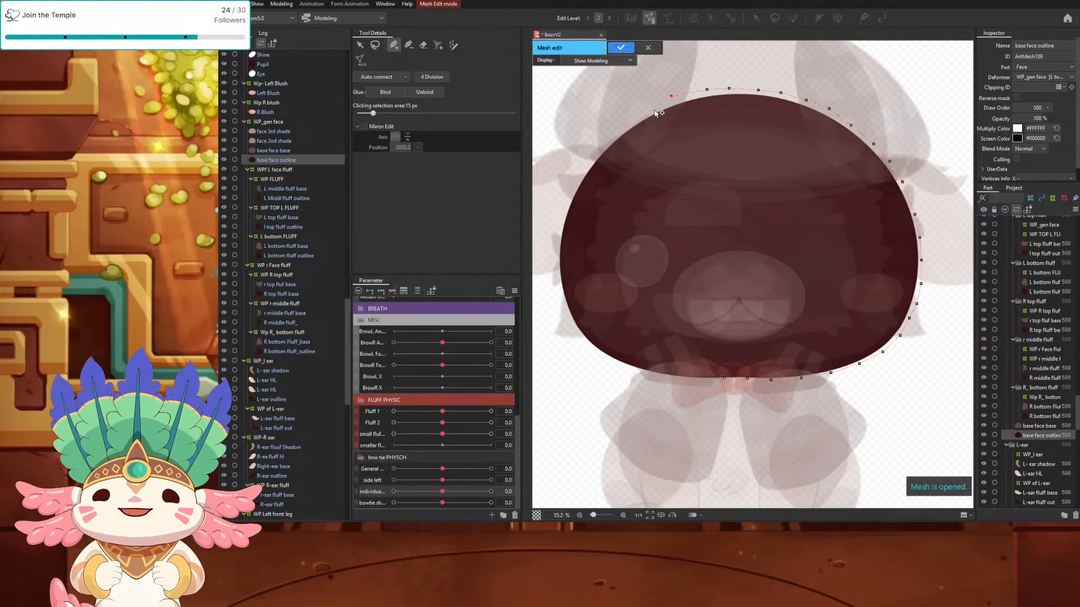
key("ctrl+z")
key("ctrl+z")
key("ctrl+z")
key("ctrl+z")
key("ctrl+z")
key("ctrl+z")
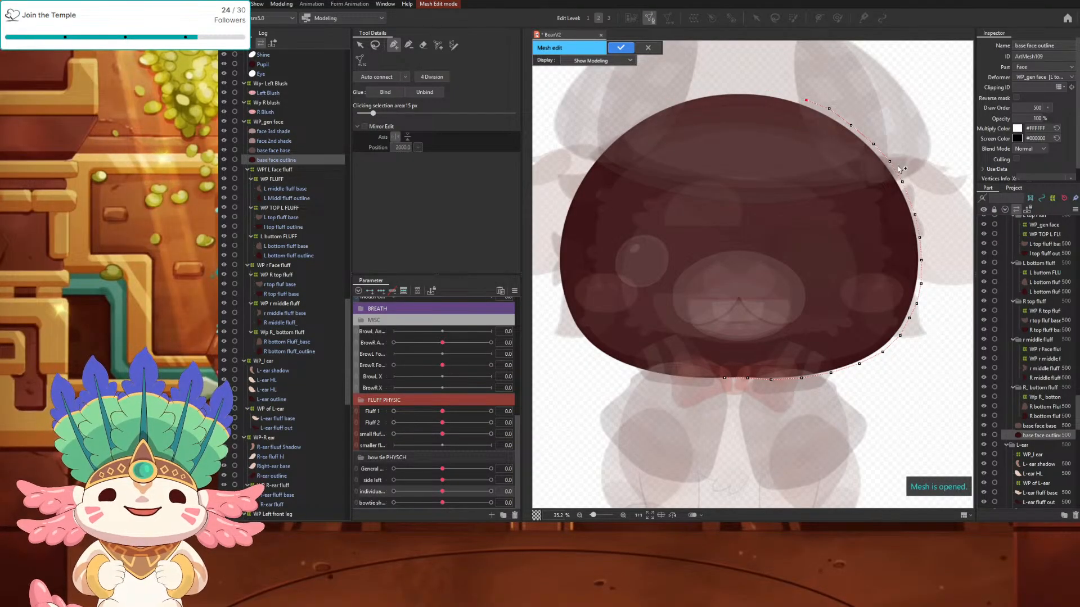
key("ctrl+z")
key("ctrl+z")
key("ctrl+z")
key("ctrl+z")
key("ctrl+z")
key("ctrl+z")
key("ctrl+z")
key("ctrl+z")
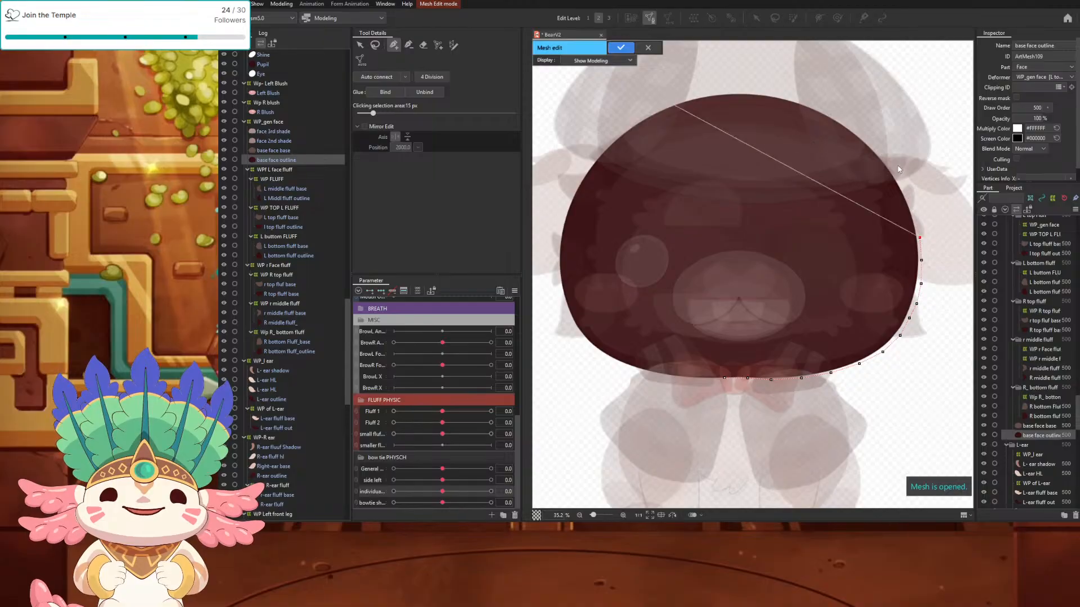
key("ctrl+z")
key("ctrl+z")
key("ctrl+z")
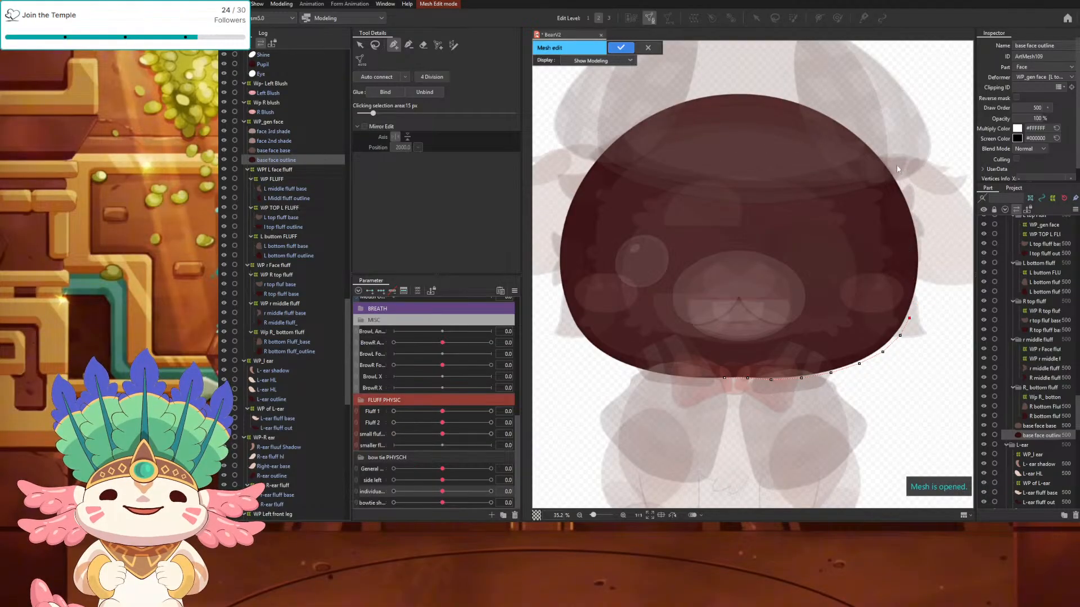
key("ctrl+z")
key("ctrl+z")
key("ctrl+z")
key("ctrl+z")
key("ctrl+z")
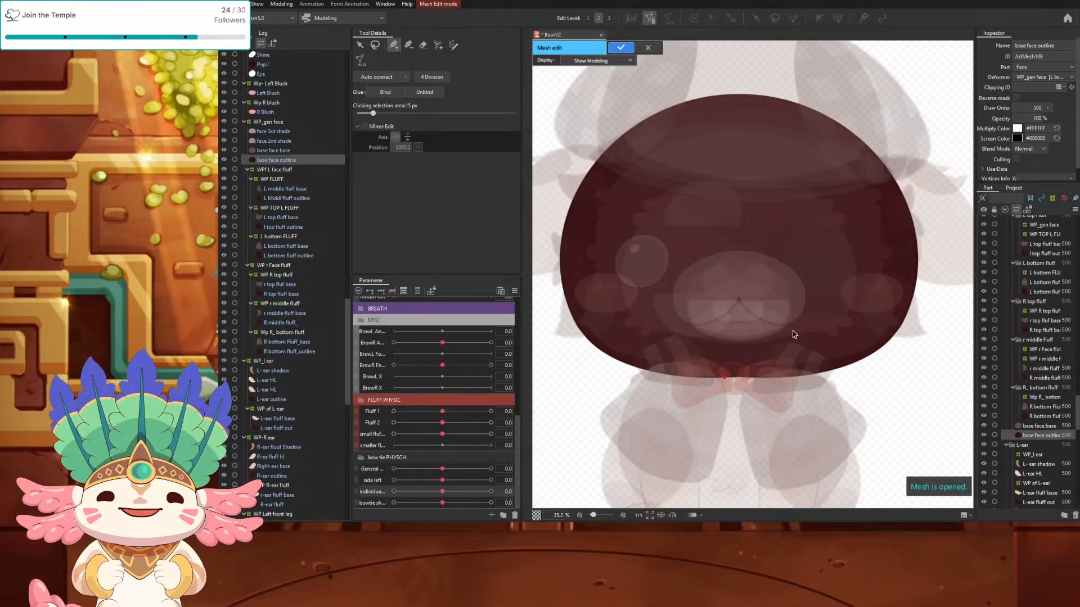
Step: Open the OjitosPSYCH model as an example and close the Home window
left_click(228, 4)
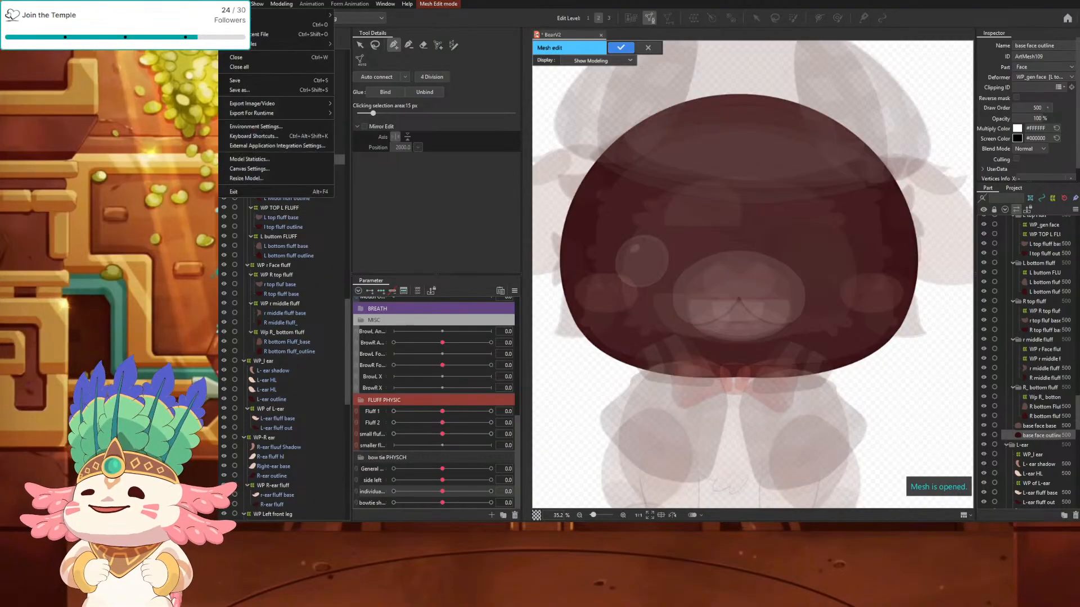
mouse_move(261, 47)
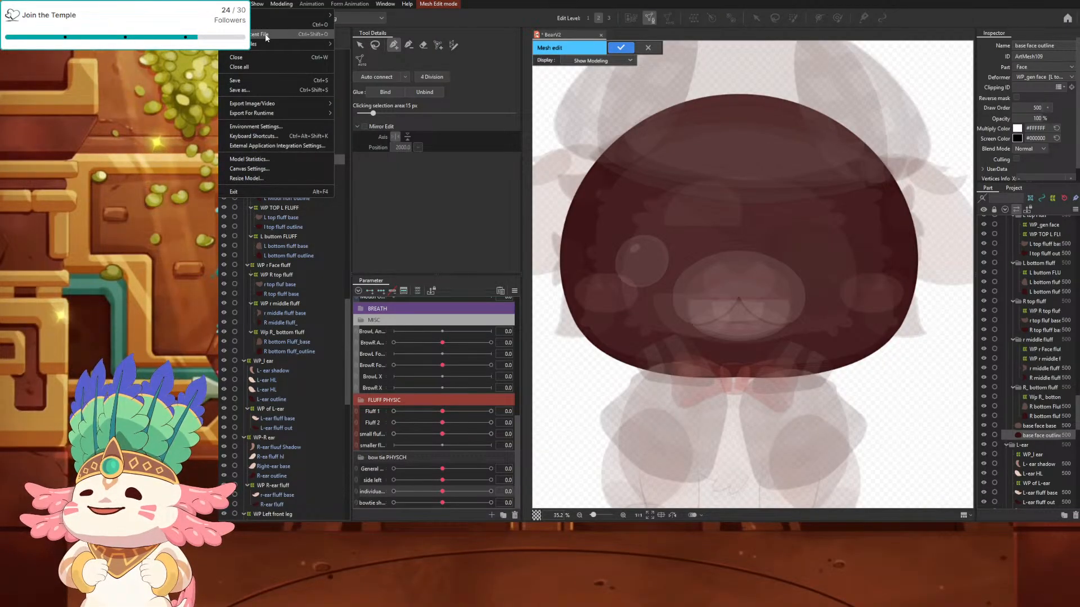
left_click(266, 38)
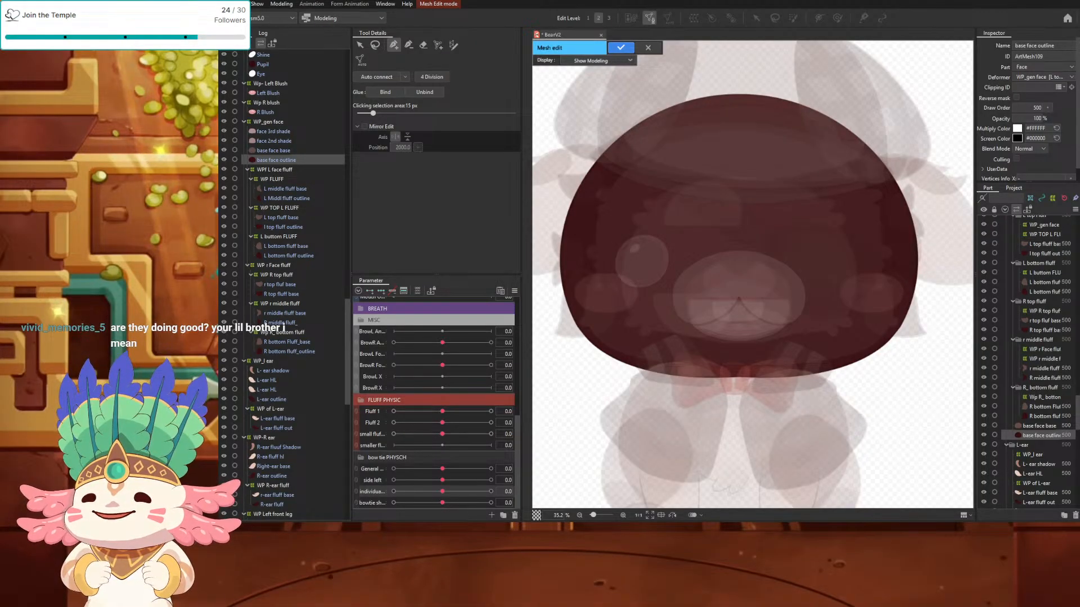
key("super+e")
left_click_drag(695, 156, 1079, 296)
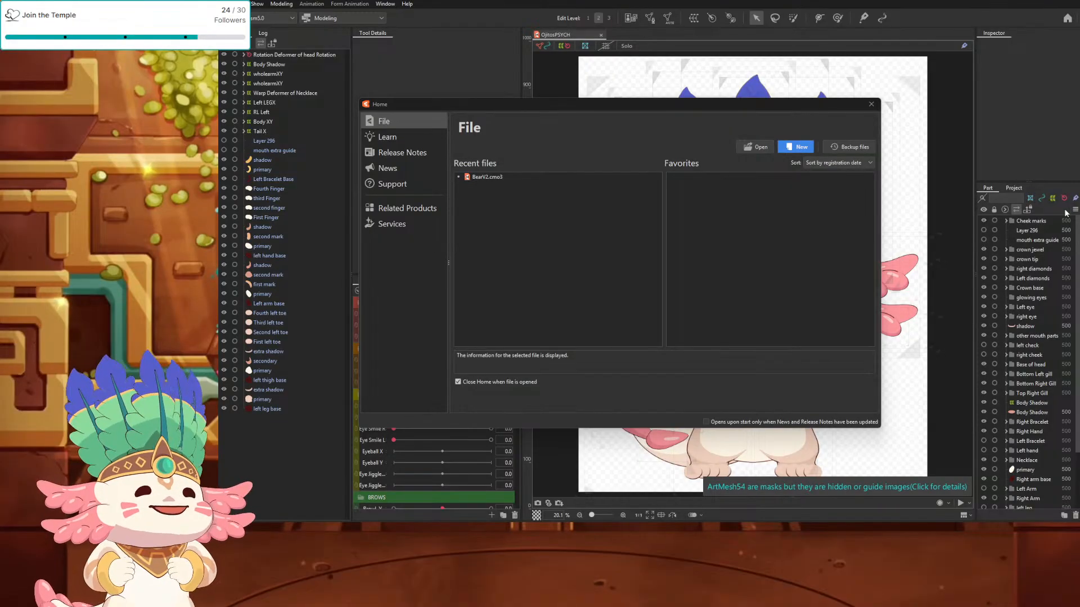
left_click(871, 104)
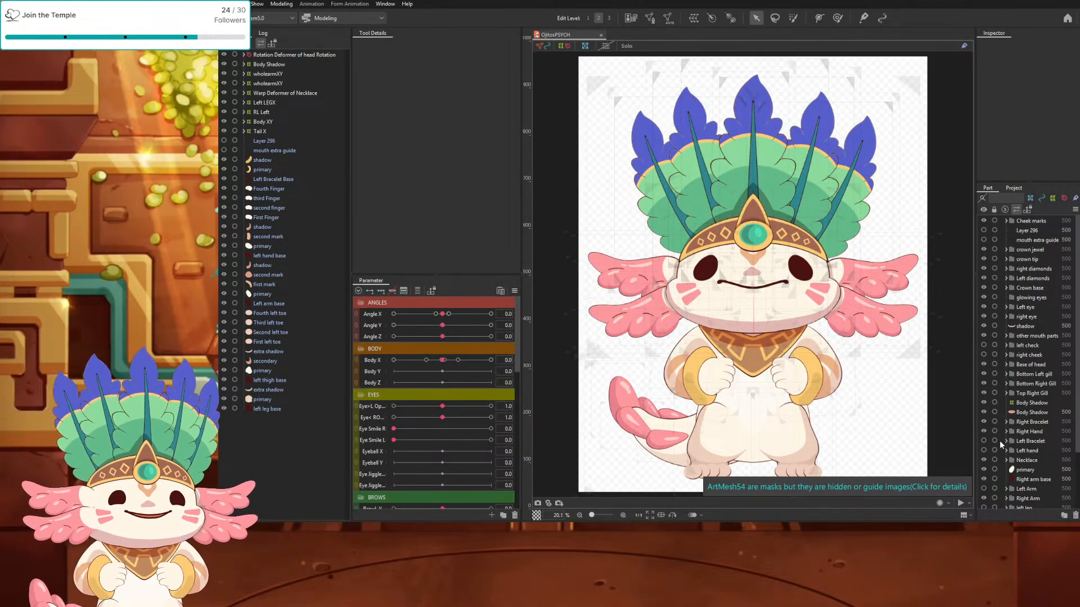
Step: Select Layer 11 in the Base of head part and examine its outline mesh and glue points up close
scroll(1001, 447, "down", 2)
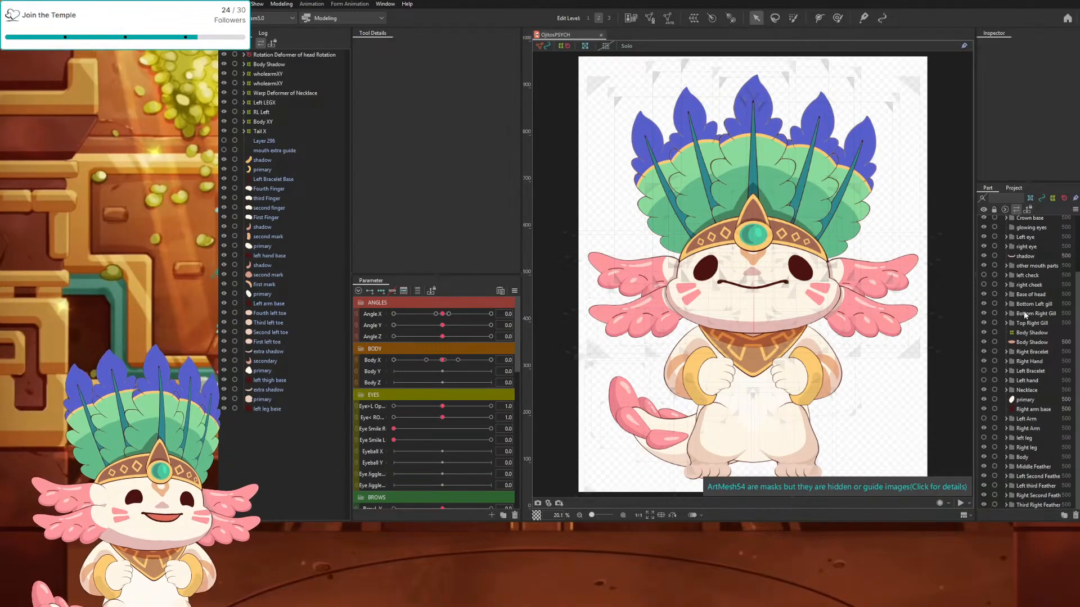
left_click(1007, 296)
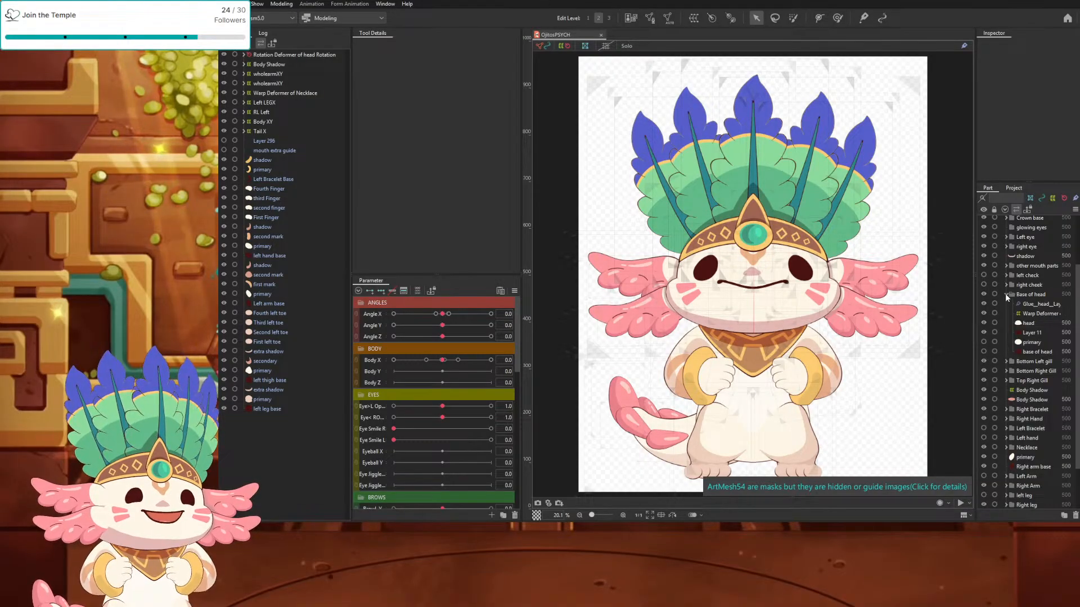
left_click(1035, 352)
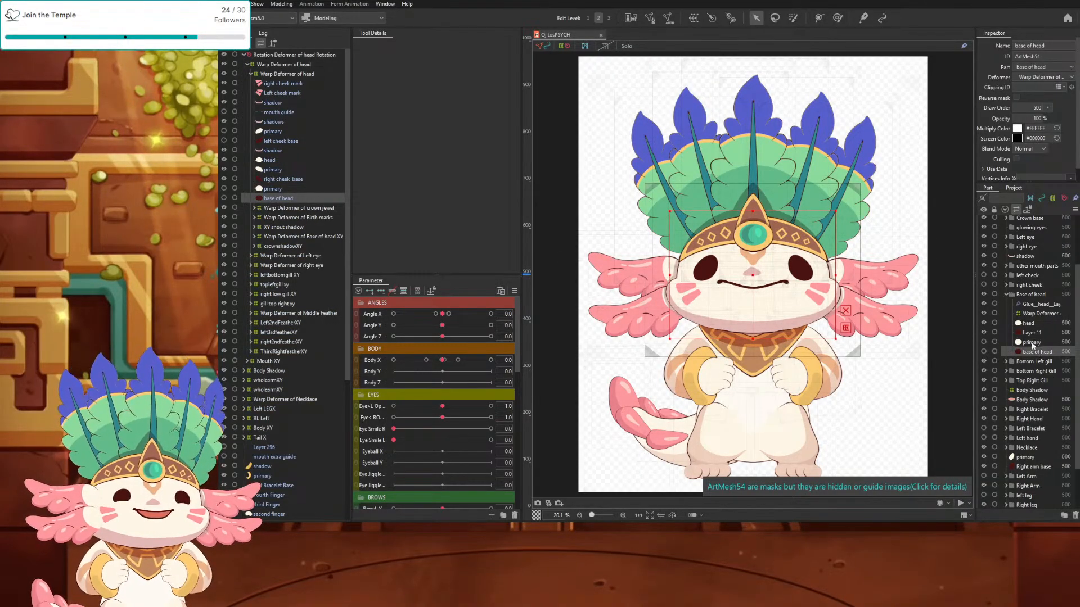
left_click(1039, 333)
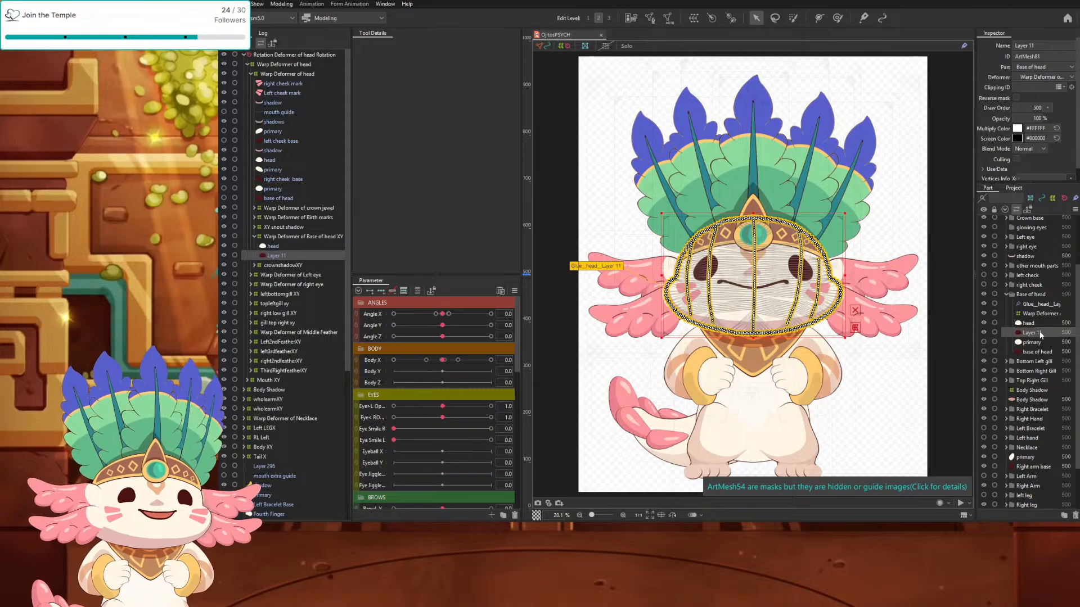
scroll(829, 318, "up", 10)
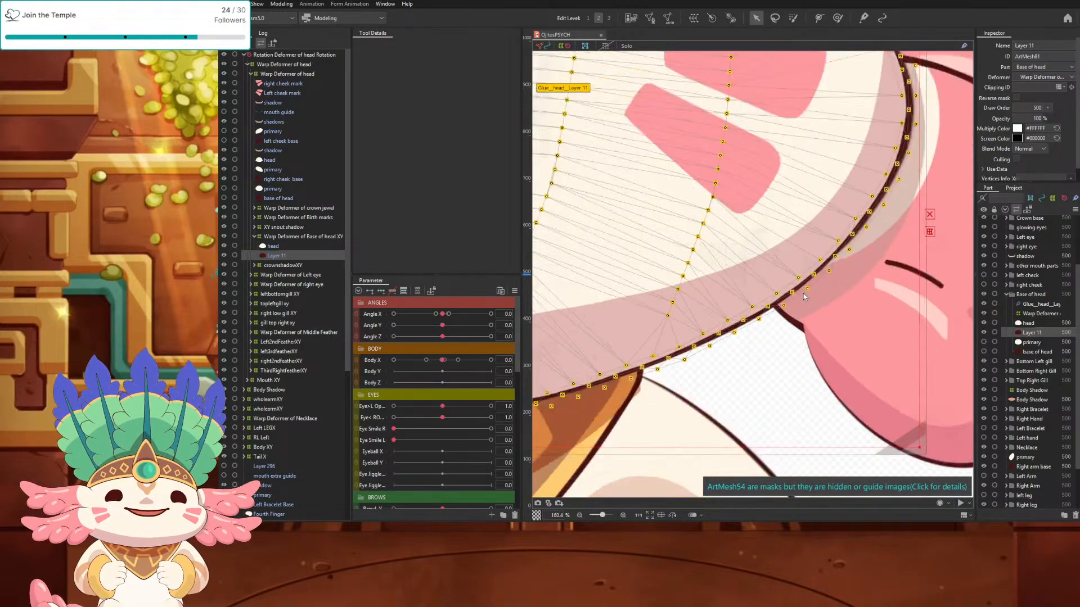
scroll(804, 255, "down", 5)
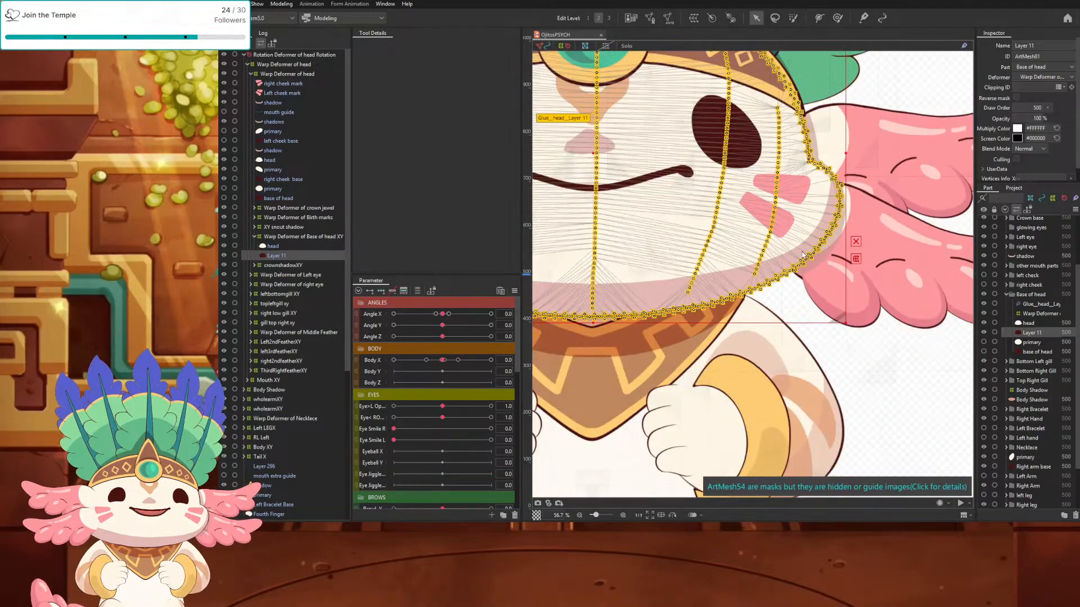
scroll(802, 254, "down", 3)
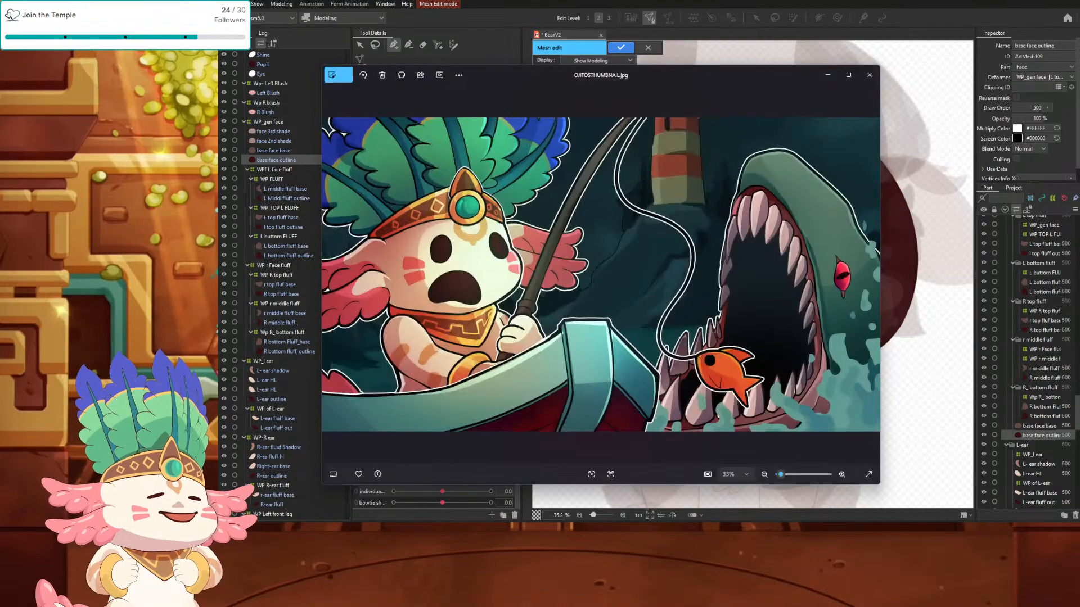
Step: Move the OJITOSTHUMBNAIL.jpg image window aside to view it, and close it
left_click_drag(686, 72, 772, 69)
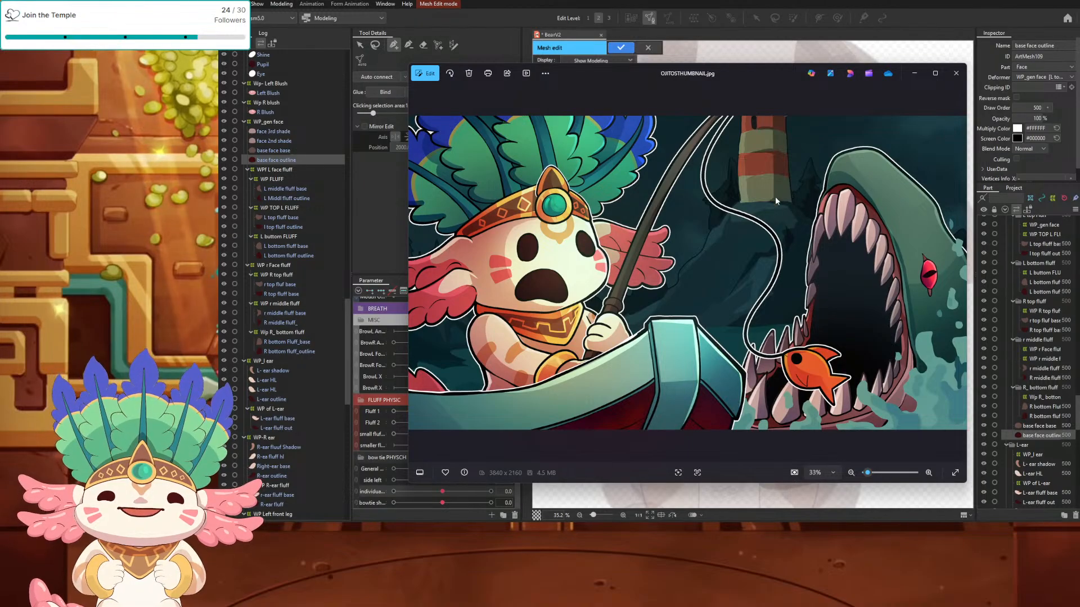
left_click(956, 73)
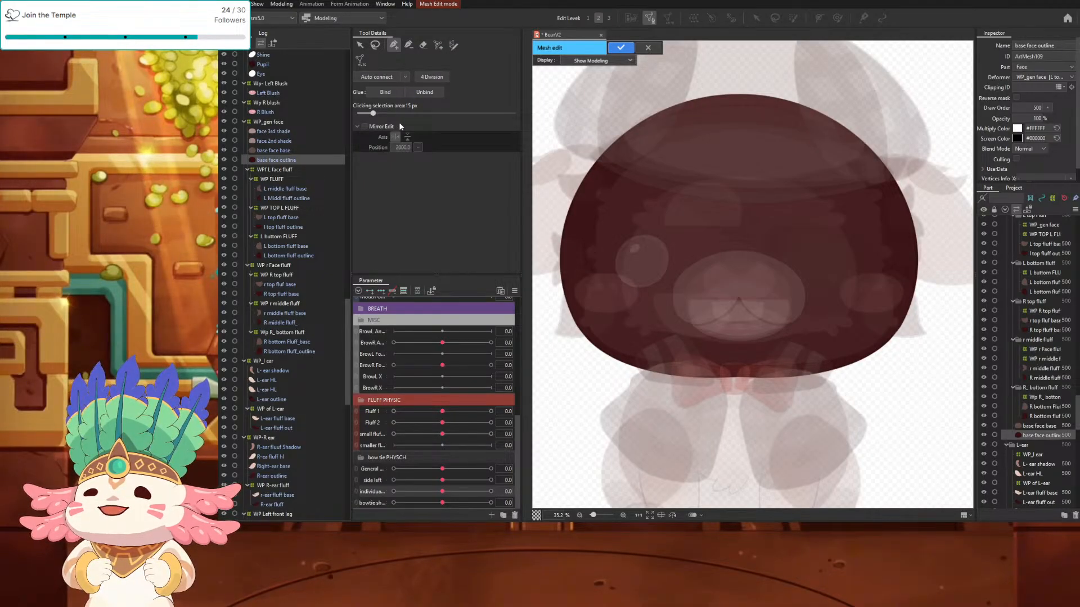
Step: Switch the base face outline's mesh editing to Stroke mesh-mapping with 3 vertices in the mesh width
left_click(406, 77)
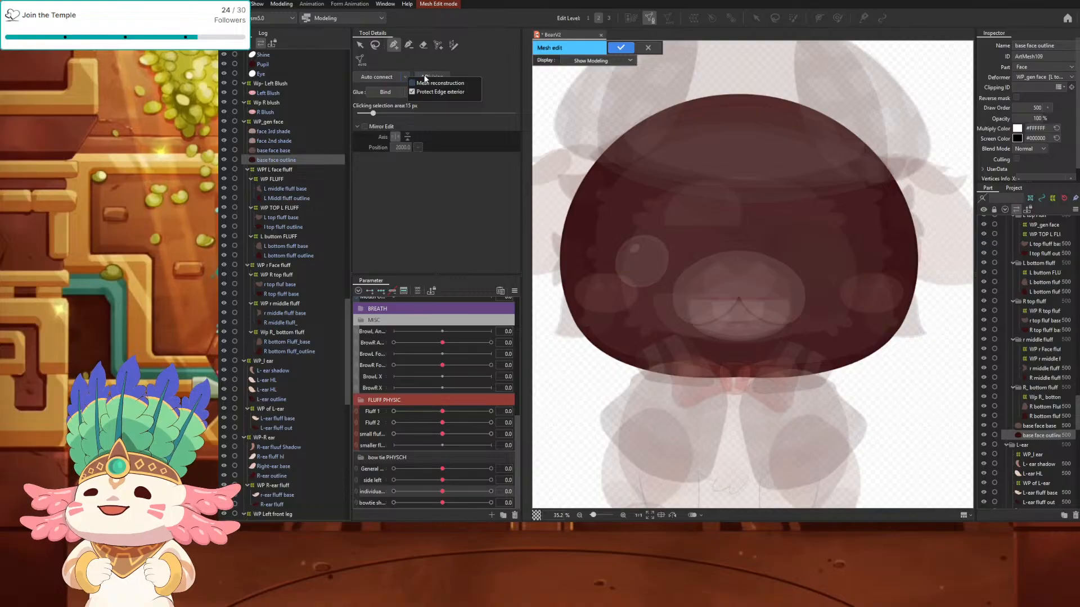
left_click(452, 45)
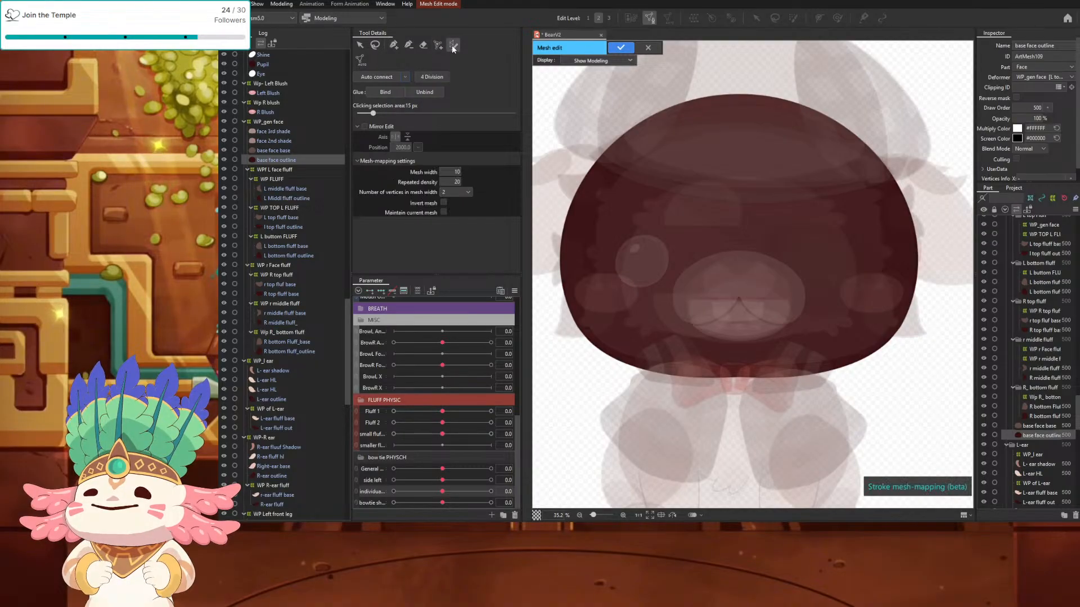
left_click(461, 192)
left_click(450, 219)
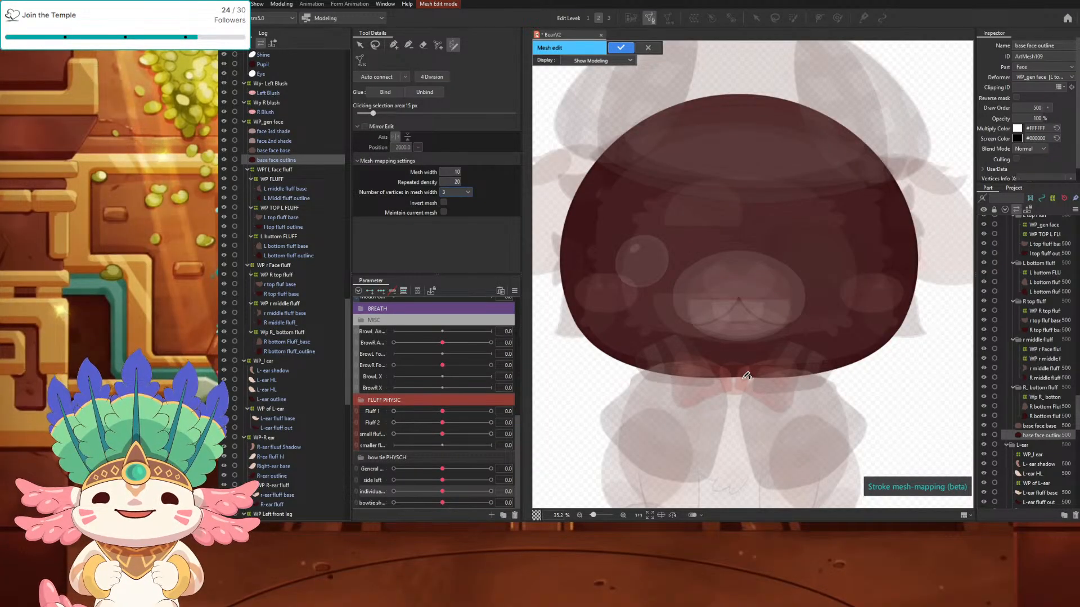
Step: Start the mesh stroke at the bottom centre of the face outline and place its first points along the chin edge
left_click(742, 377)
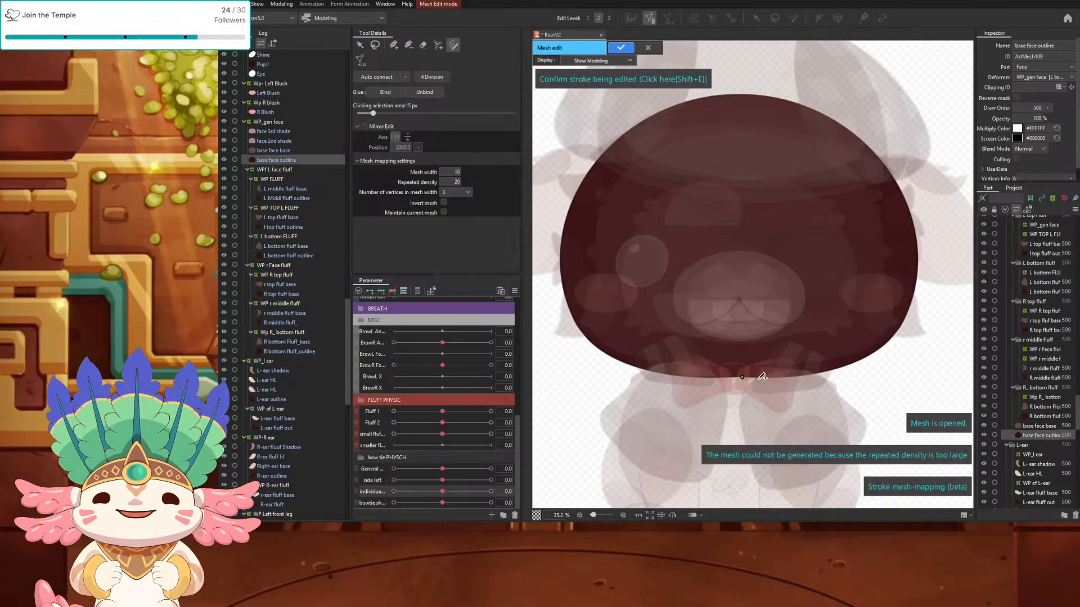
left_click(757, 378)
scroll(757, 377, "up", 4)
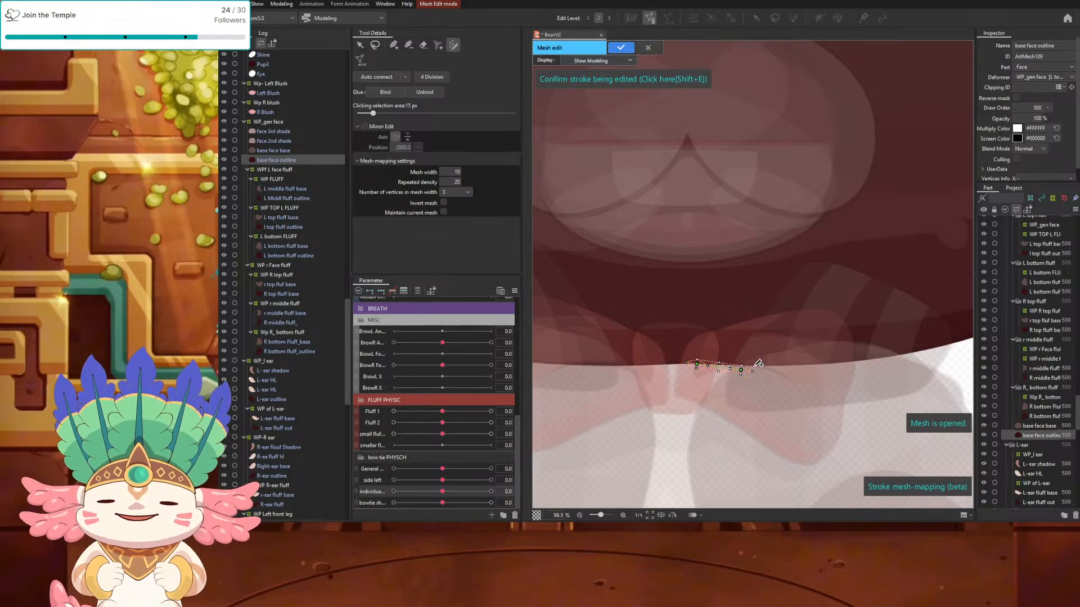
key("ctrl+z")
left_click(736, 365)
left_click(762, 365)
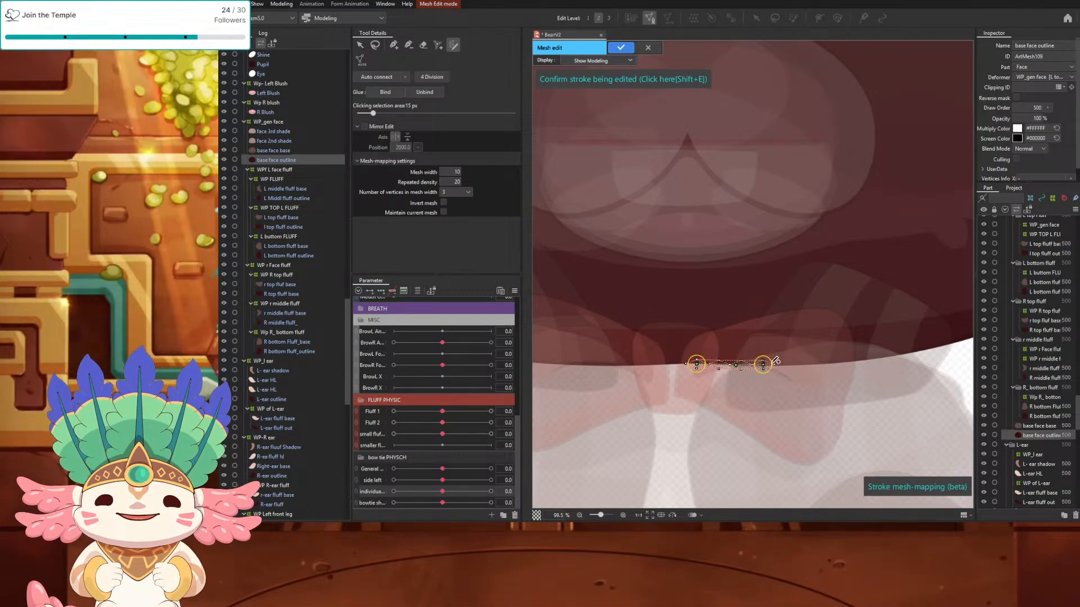
left_click(789, 365)
Step: Undo the misplaced stroke points and extend the stroke further right along the chin edge
left_click_drag(877, 360, 892, 359)
key("ctrl+z")
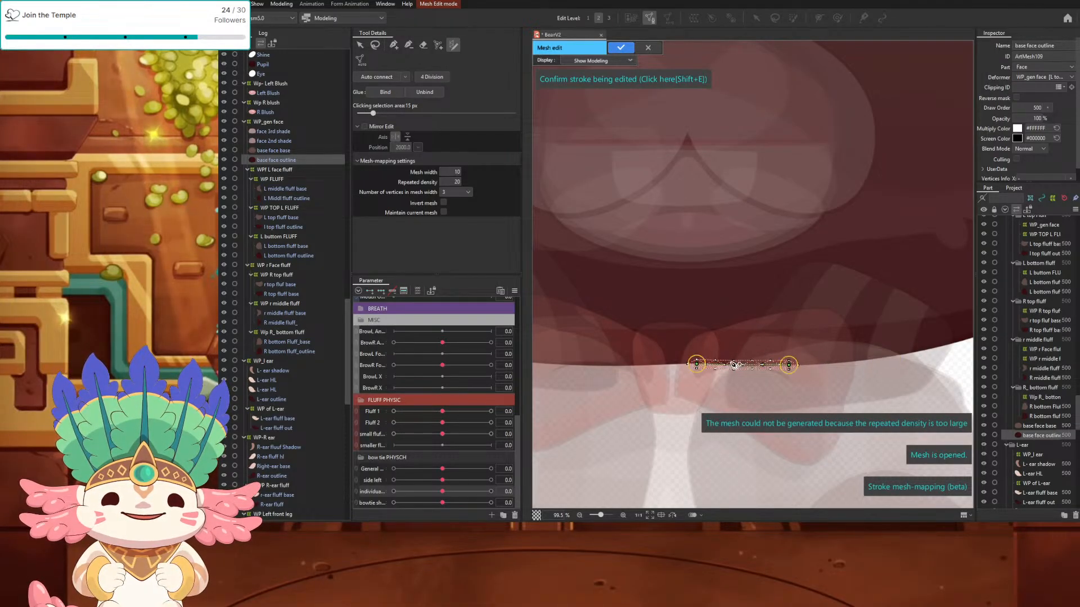
left_click(838, 364)
key("ctrl+z")
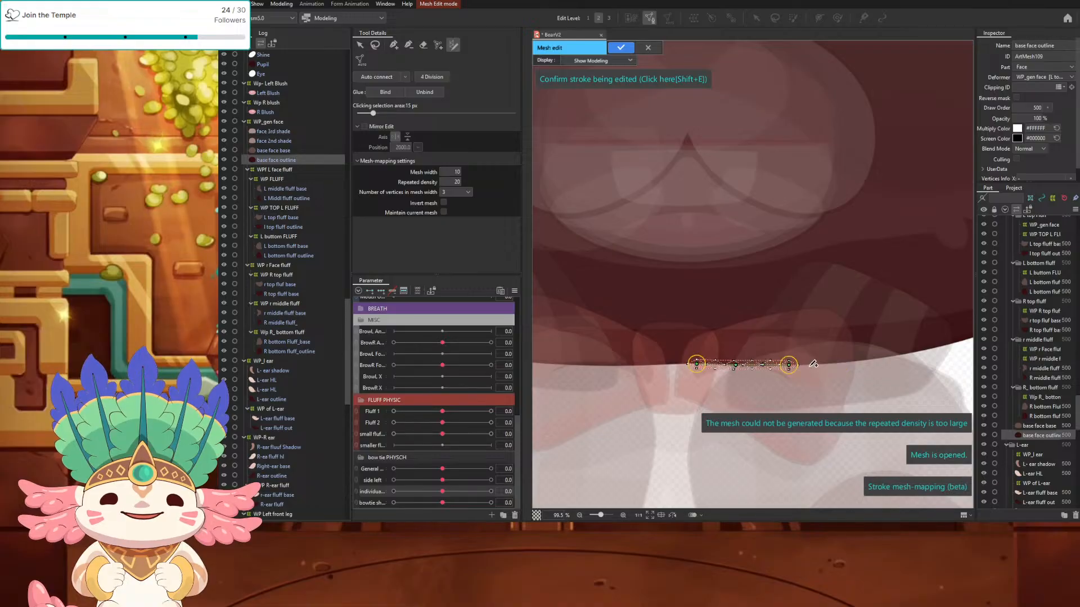
left_click(891, 355)
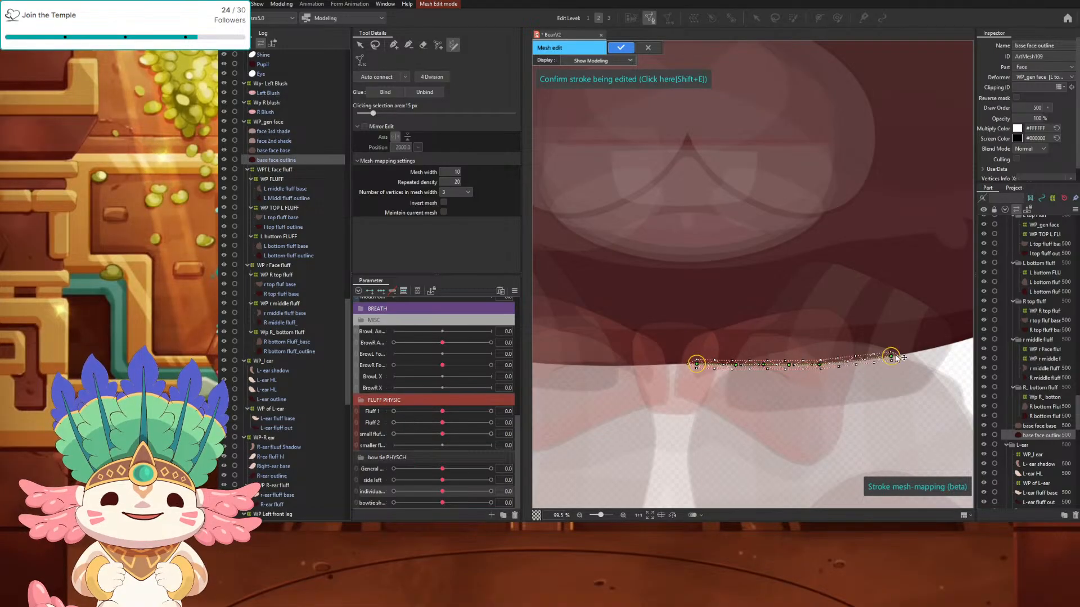
Step: Continue the mesh stroke around the face outline's lower-right curve, placing points up to the bottom of the cheek
left_click_drag(920, 348, 693, 374)
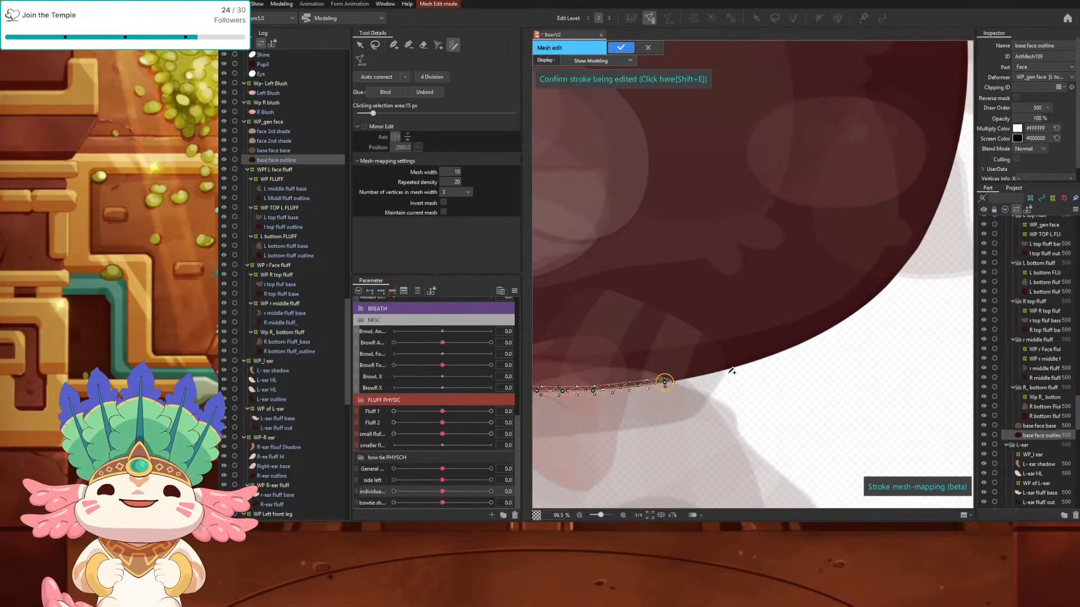
left_click(724, 371)
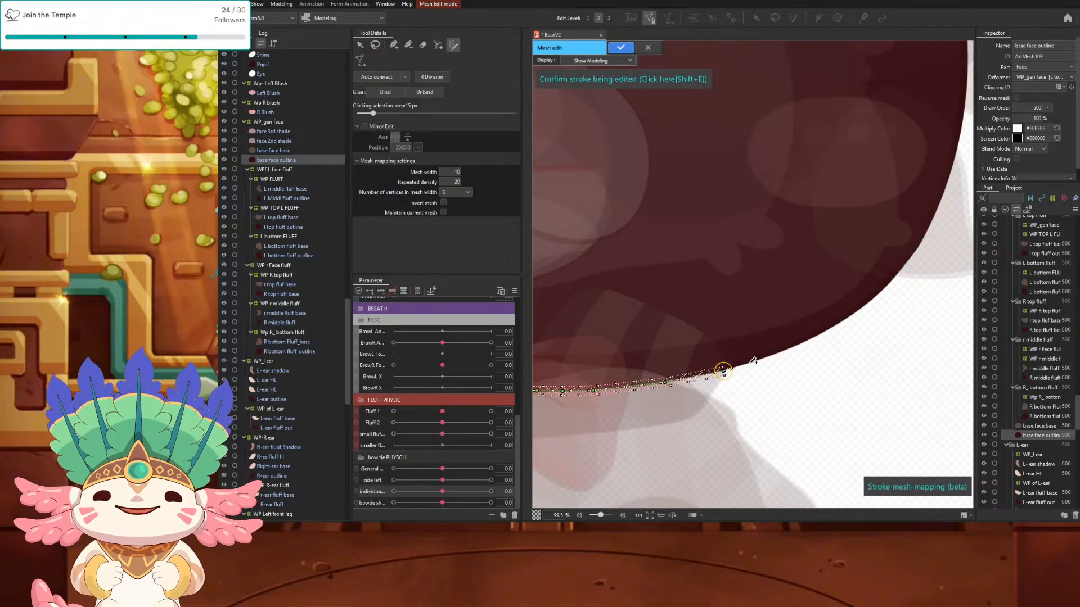
left_click(823, 332)
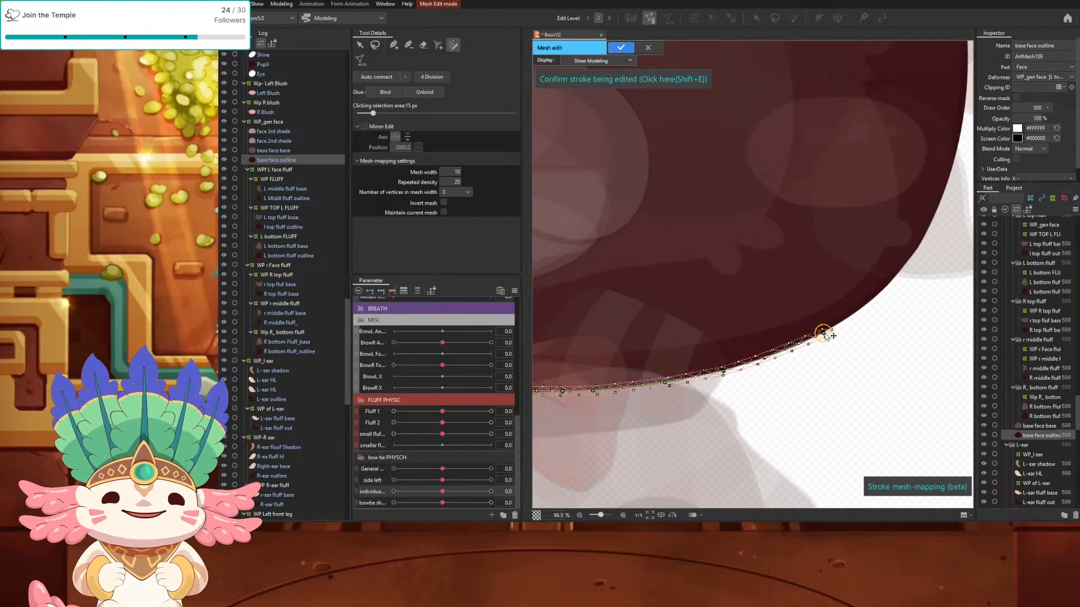
left_click(863, 307)
left_click_drag(897, 281, 768, 362)
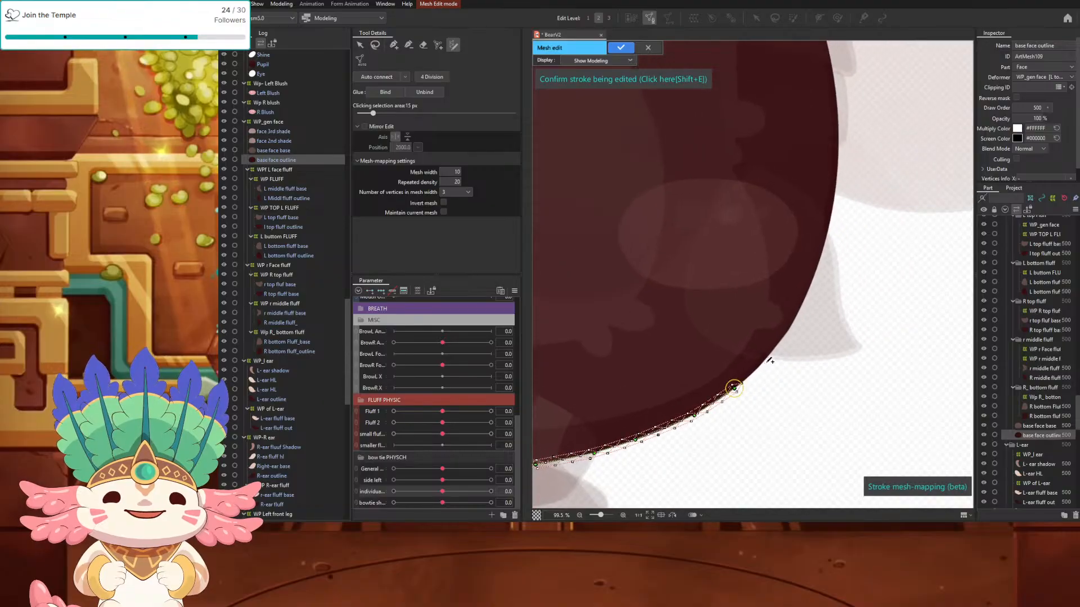
left_click(769, 354)
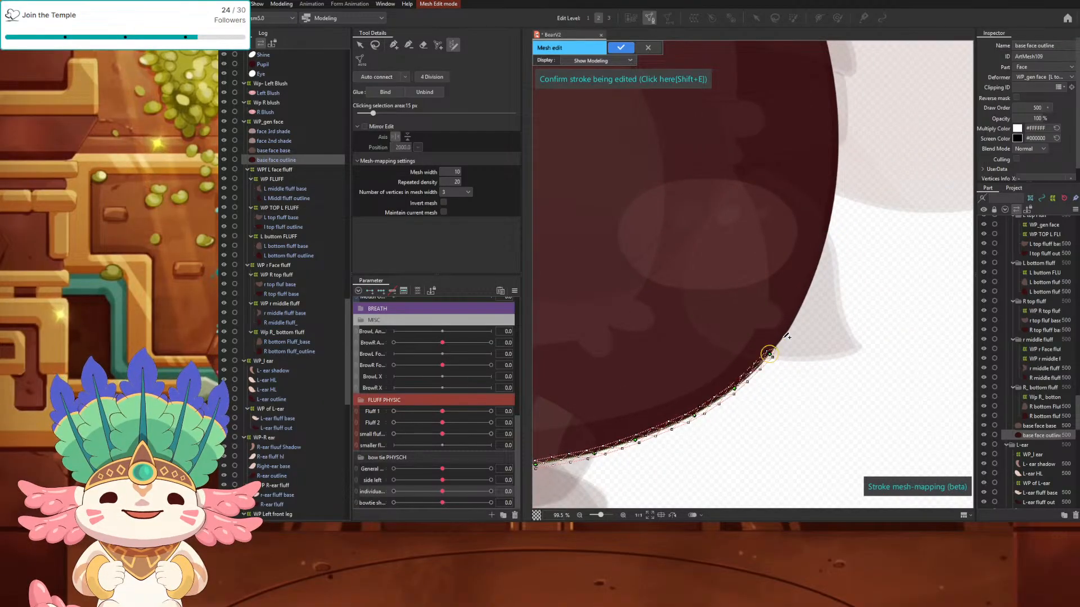
left_click(795, 316)
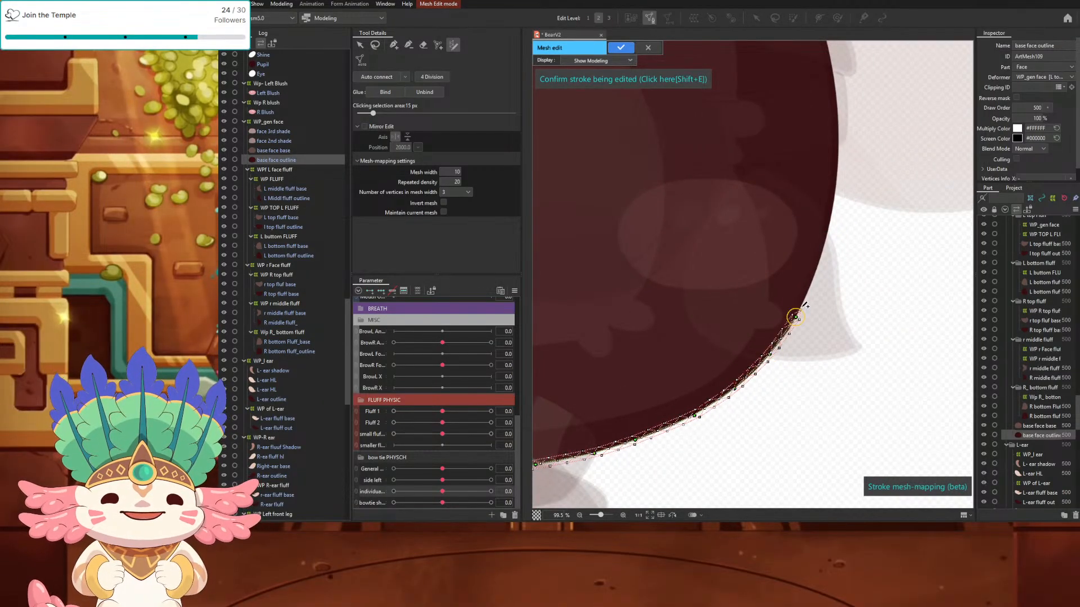
left_click(820, 266)
Step: Trace the mesh stroke up the right side of the face outline, from the cheek to just below the ear
left_click_drag(827, 234, 822, 383)
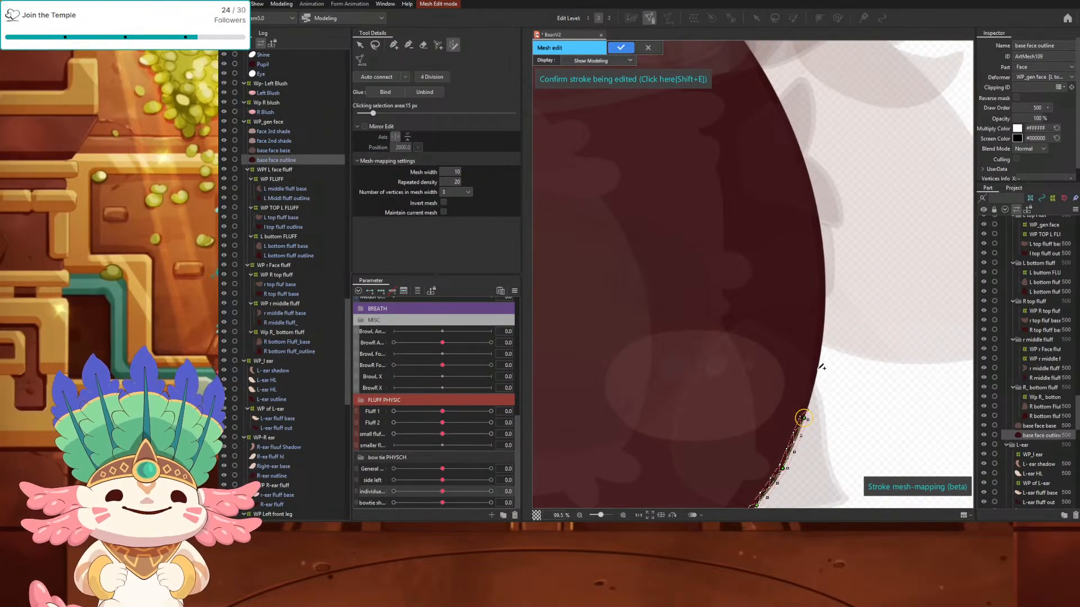
left_click(818, 364)
left_click(823, 323)
left_click_drag(824, 322, 827, 386)
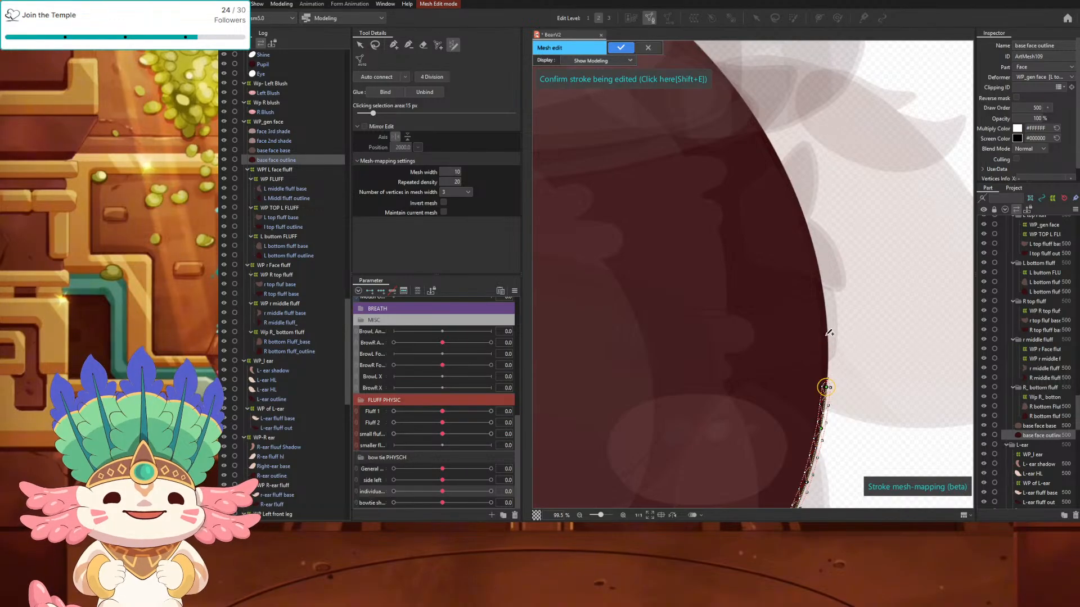
left_click(828, 331)
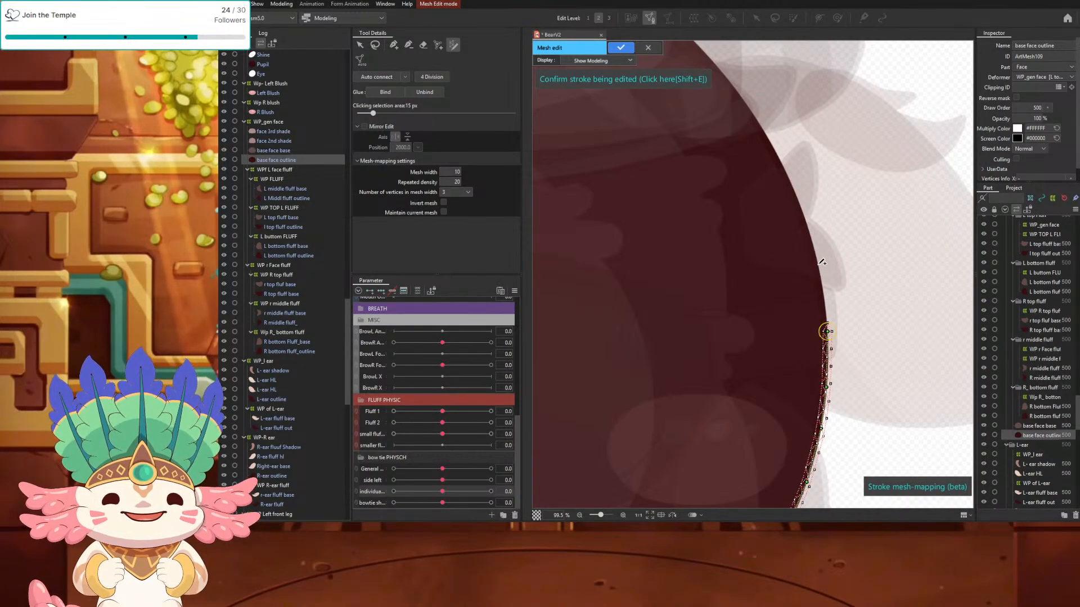
left_click_drag(811, 285, 832, 323)
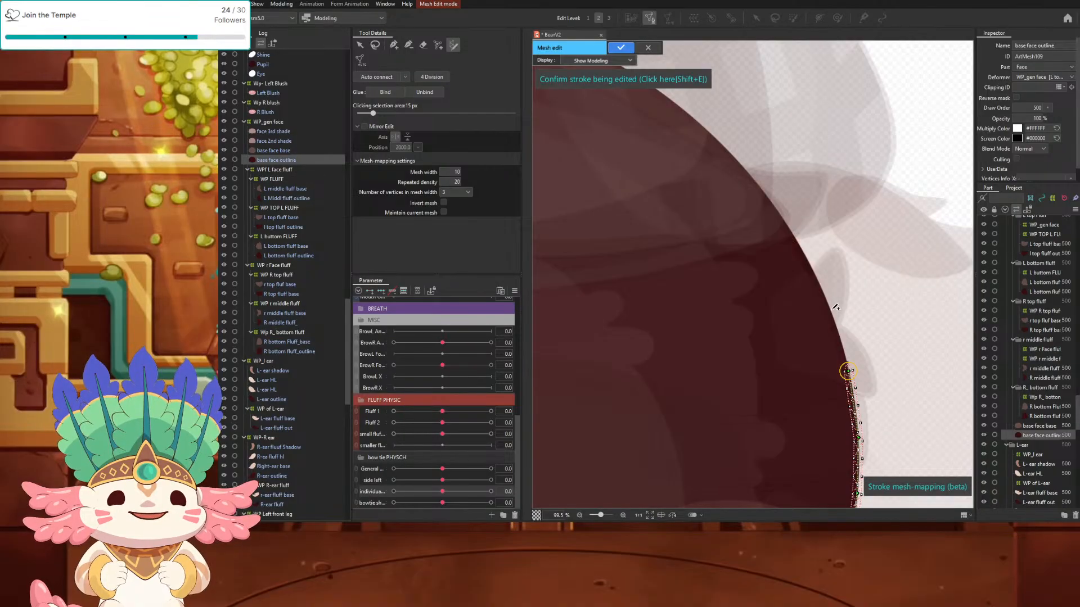
left_click(828, 310)
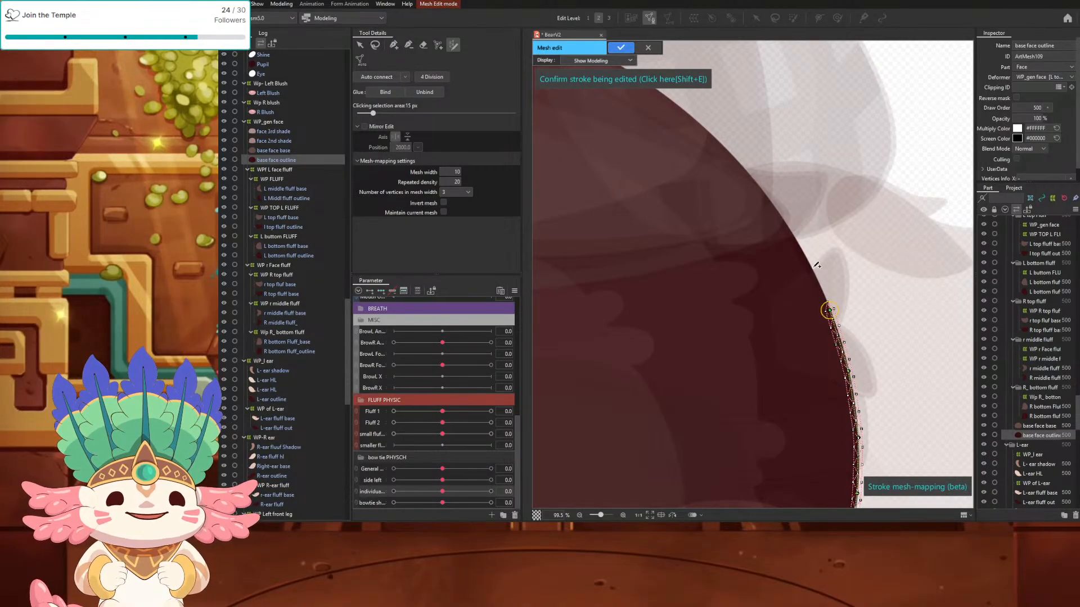
left_click(805, 250)
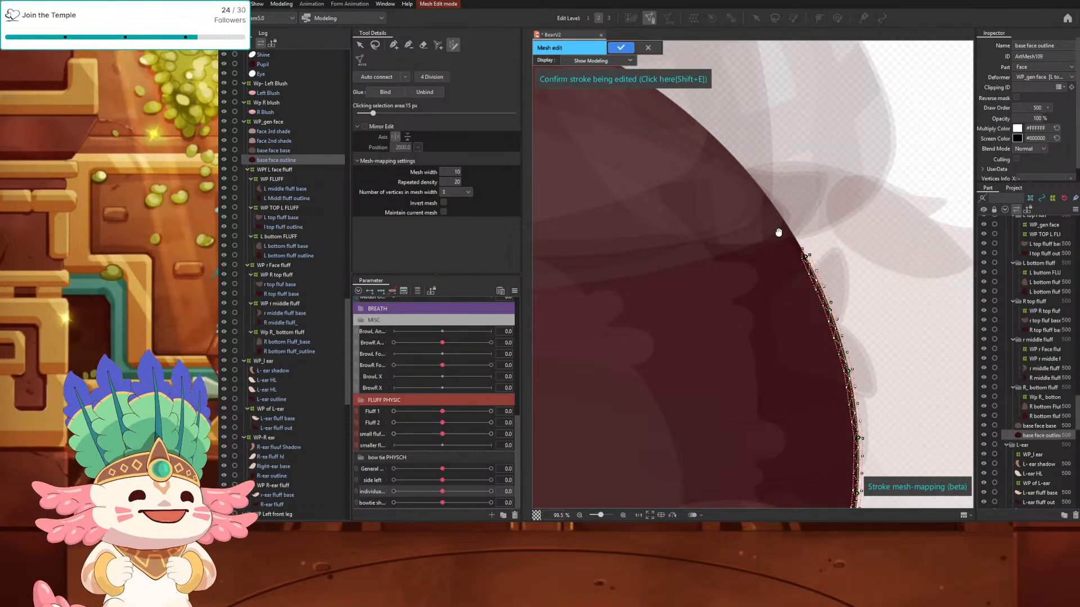
Step: Carry the mesh stroke along the upper-right curve of the face outline past the ear, undoing the misplaced point
left_click_drag(788, 234, 887, 336)
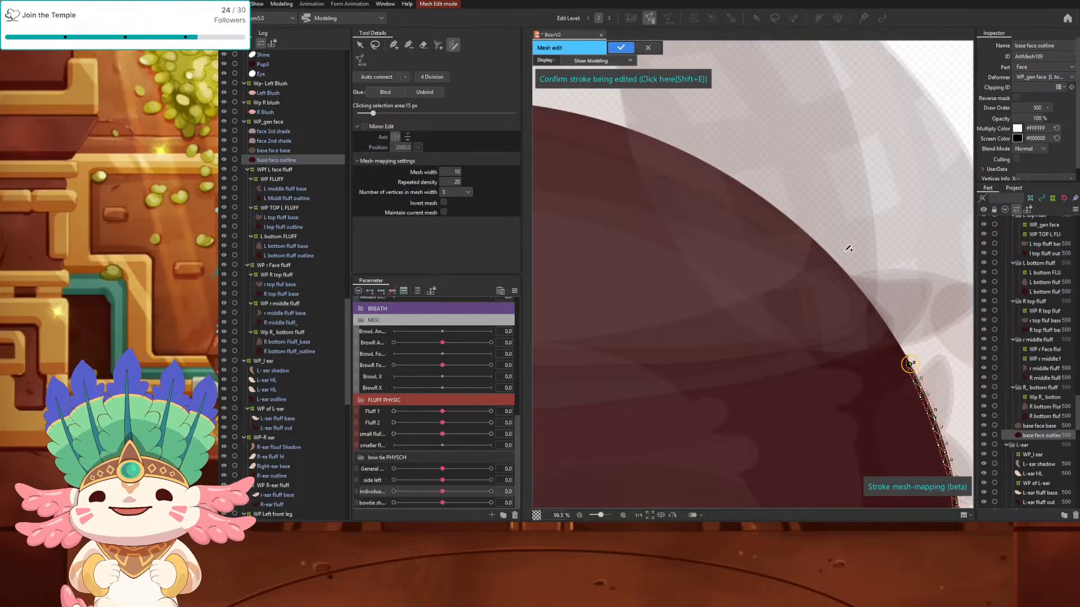
mouse_move(867, 293)
left_mouse_down()
mouse_move(794, 211)
mouse_move(774, 207)
left_mouse_up()
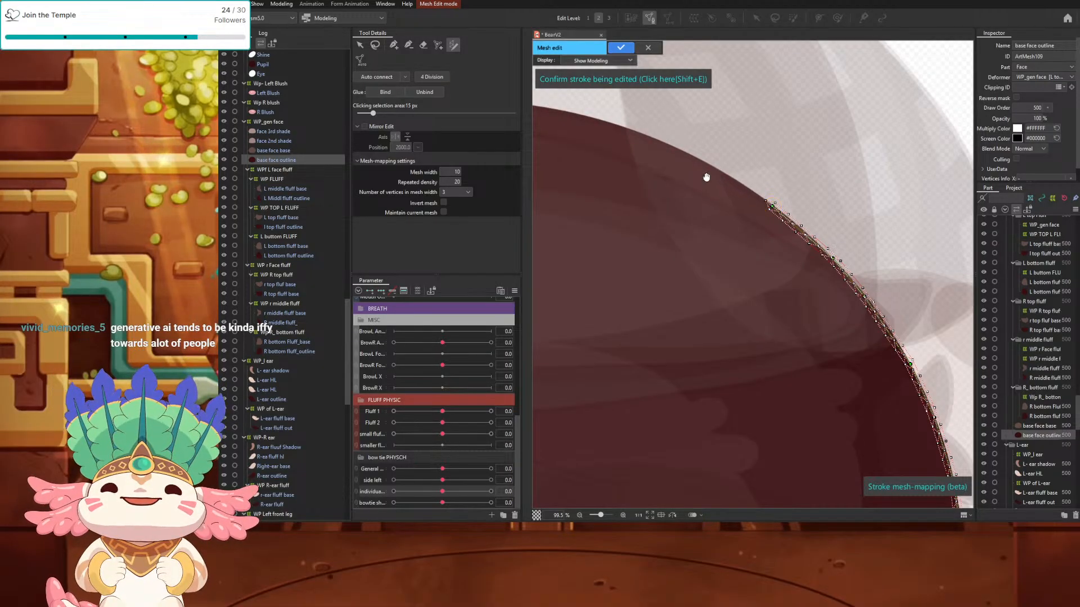
left_click_drag(707, 177, 873, 264)
key("ctrl+z")
left_click_drag(926, 275, 775, 247)
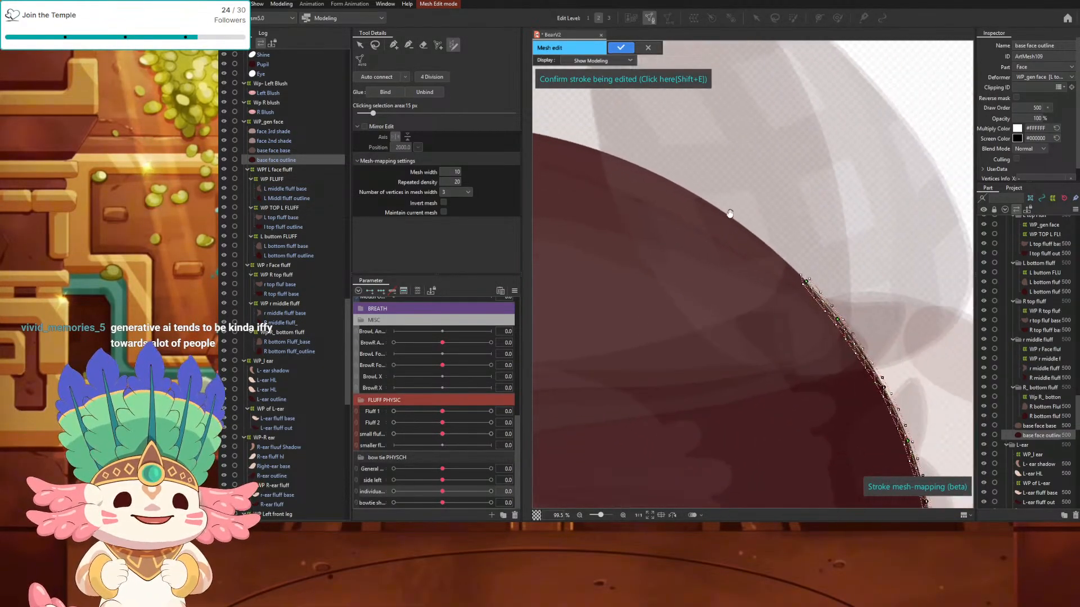
left_click(767, 245)
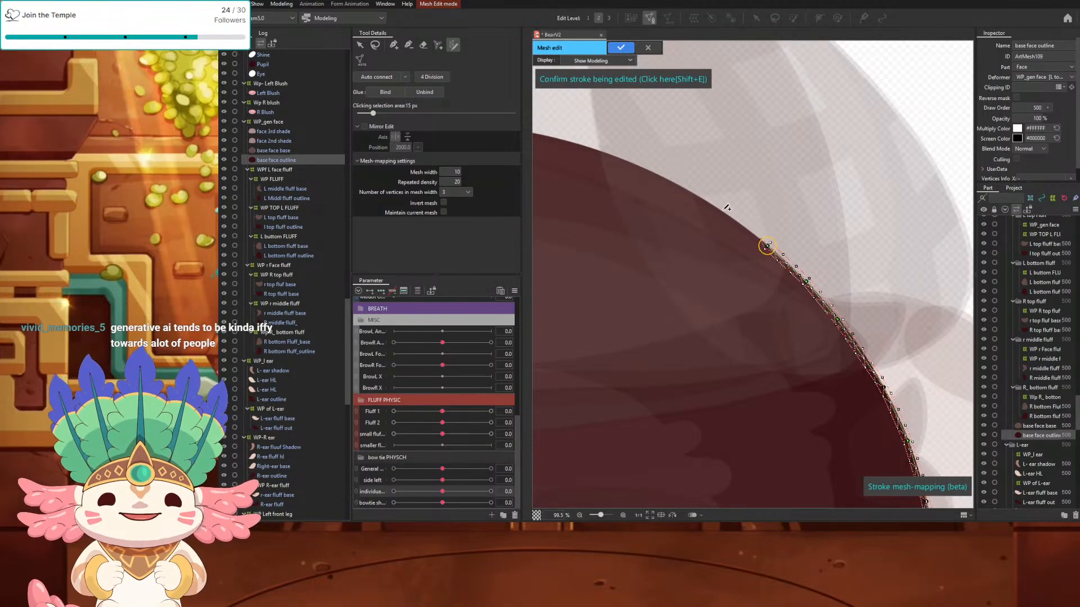
left_click_drag(704, 195, 839, 248)
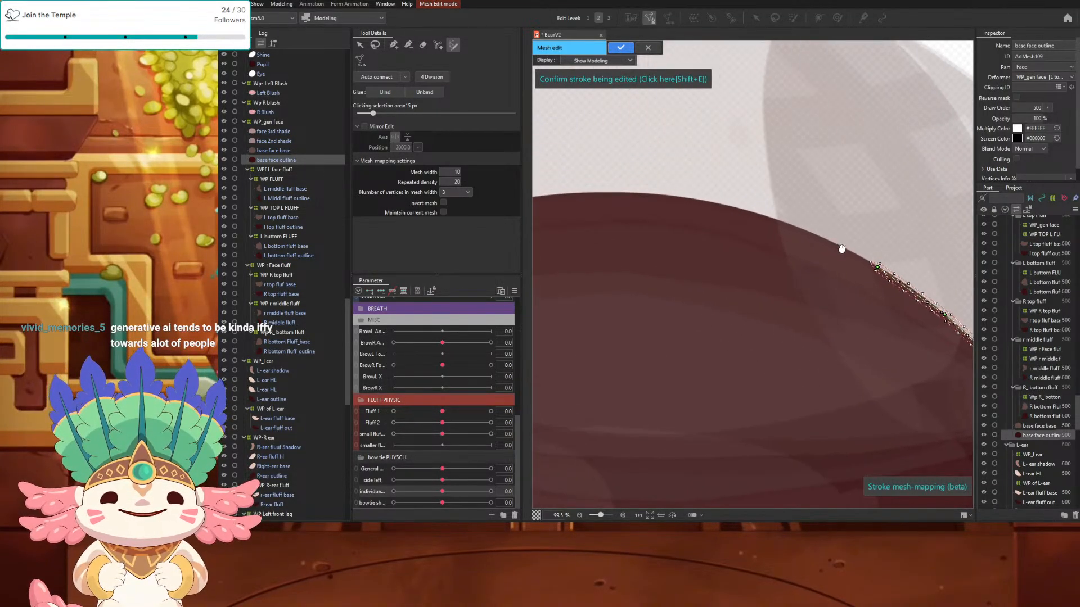
left_click(817, 233)
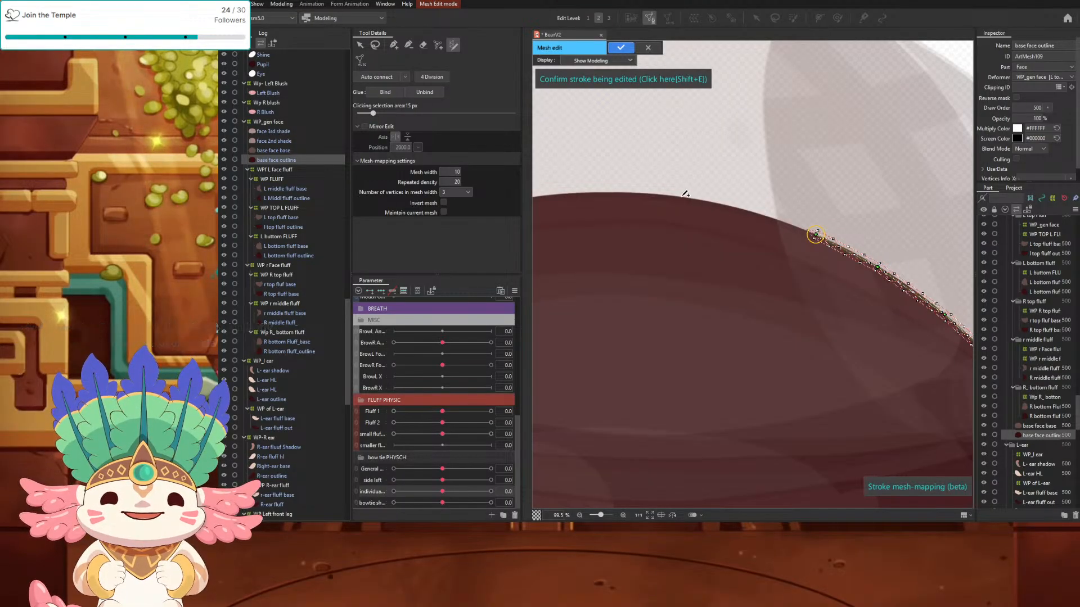
Step: Run the mesh stroke across the top of the face outline, replacing the misplaced point near the crown
left_click(703, 200)
left_click_drag(658, 197, 855, 223)
left_click(796, 218)
key("ctrl+z")
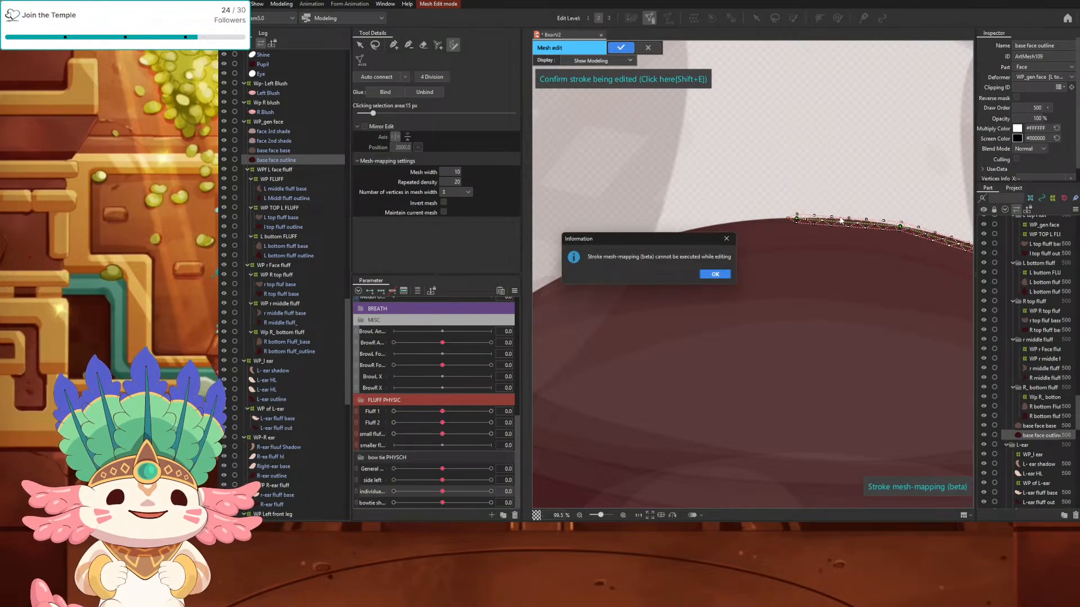
left_click(726, 239)
key("ctrl+z")
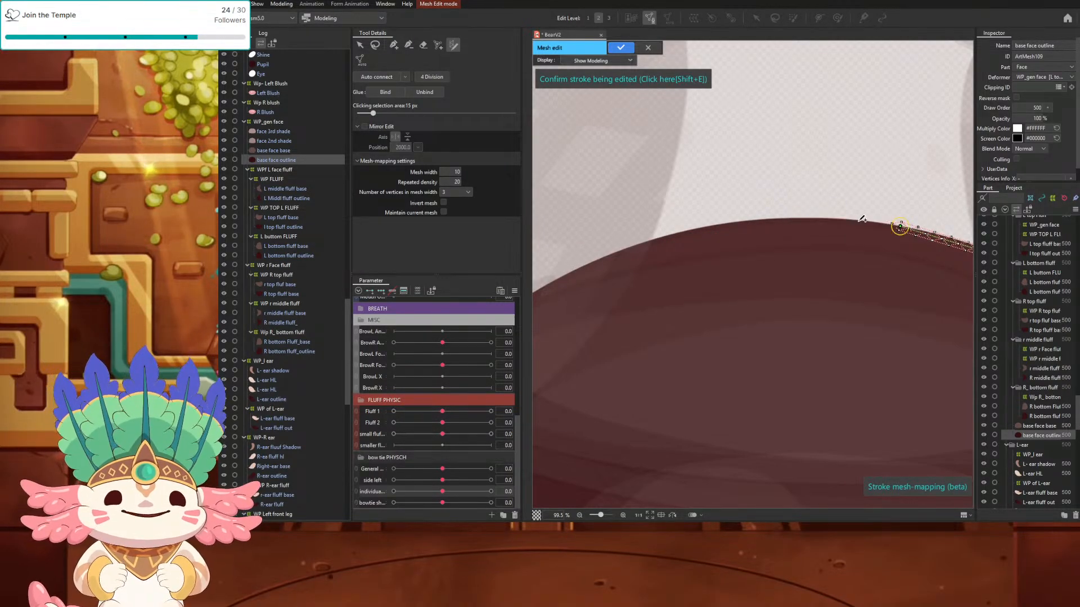
left_click(829, 218)
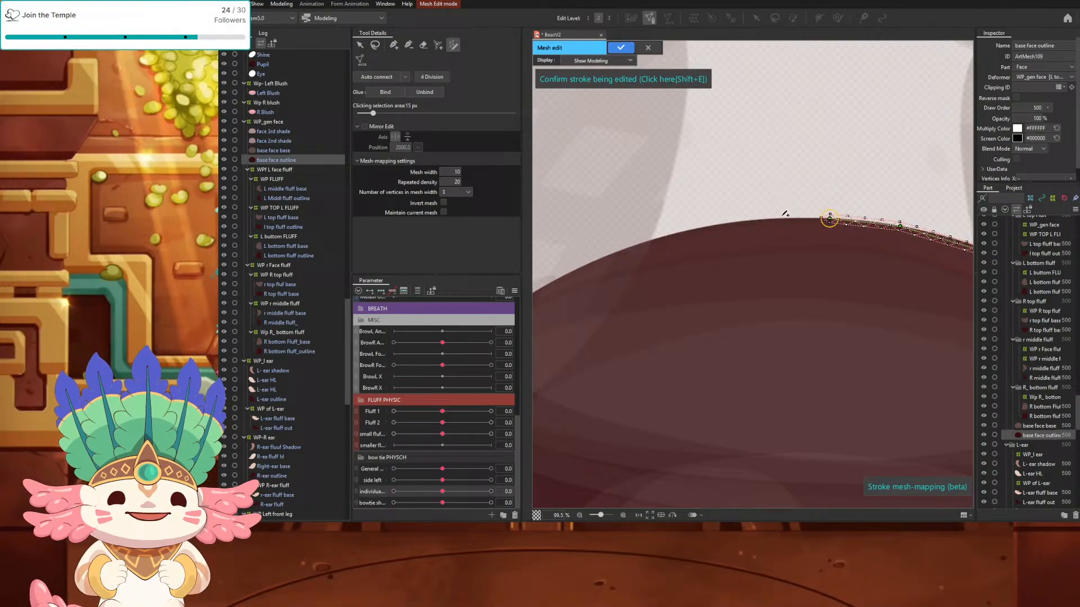
left_click(742, 219)
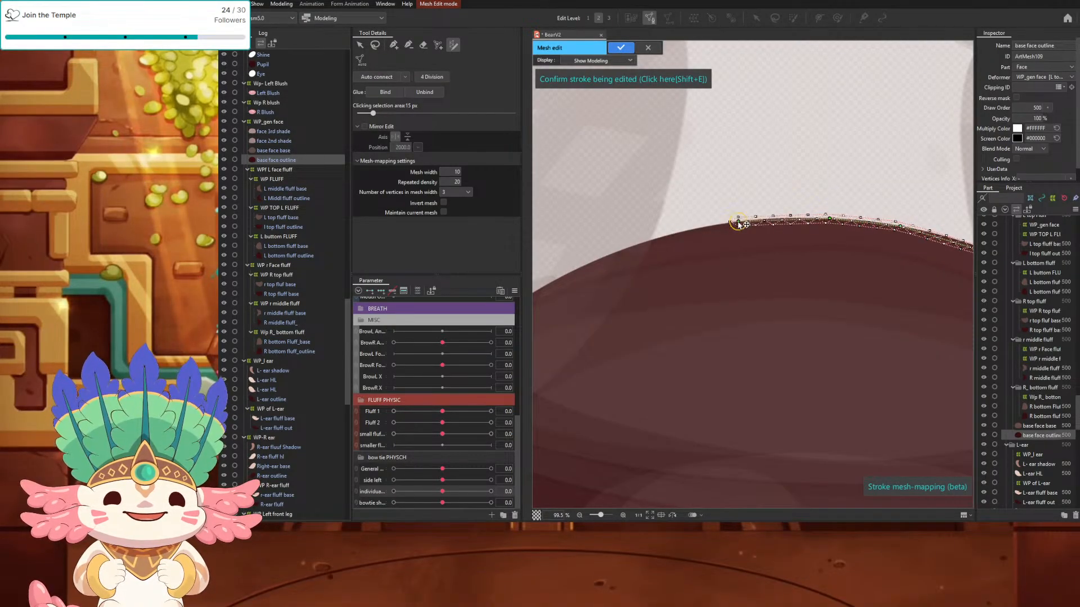
Step: Extend the mesh stroke from the crown along the upper-left curve of the face outline, undoing the misplaced point
left_click_drag(699, 228, 814, 206)
left_click(782, 216)
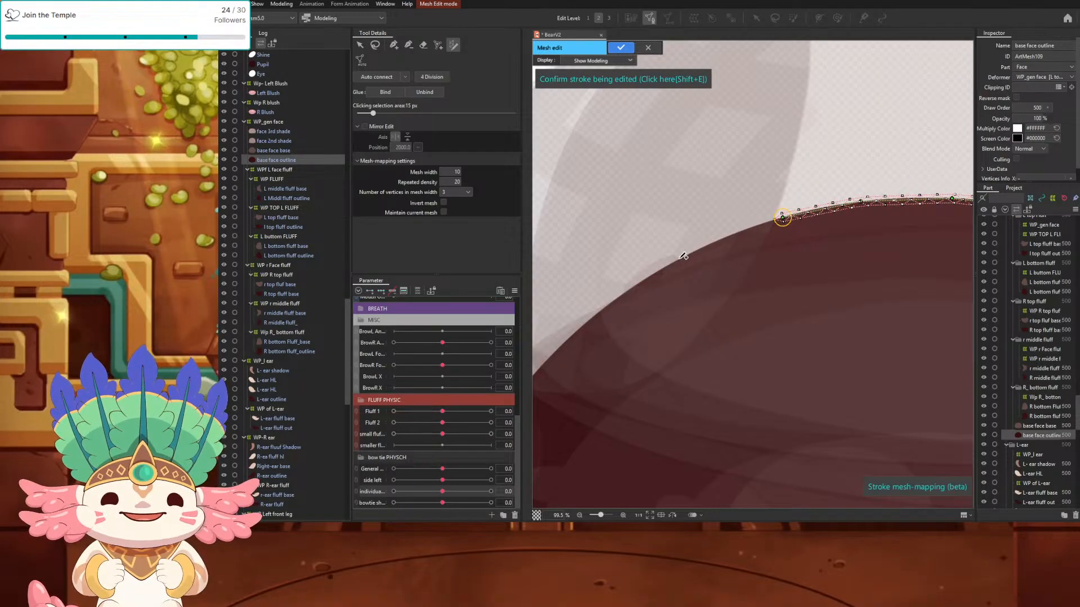
left_click(681, 257)
left_click_drag(648, 275, 761, 246)
key("ctrl+z")
left_click(834, 208)
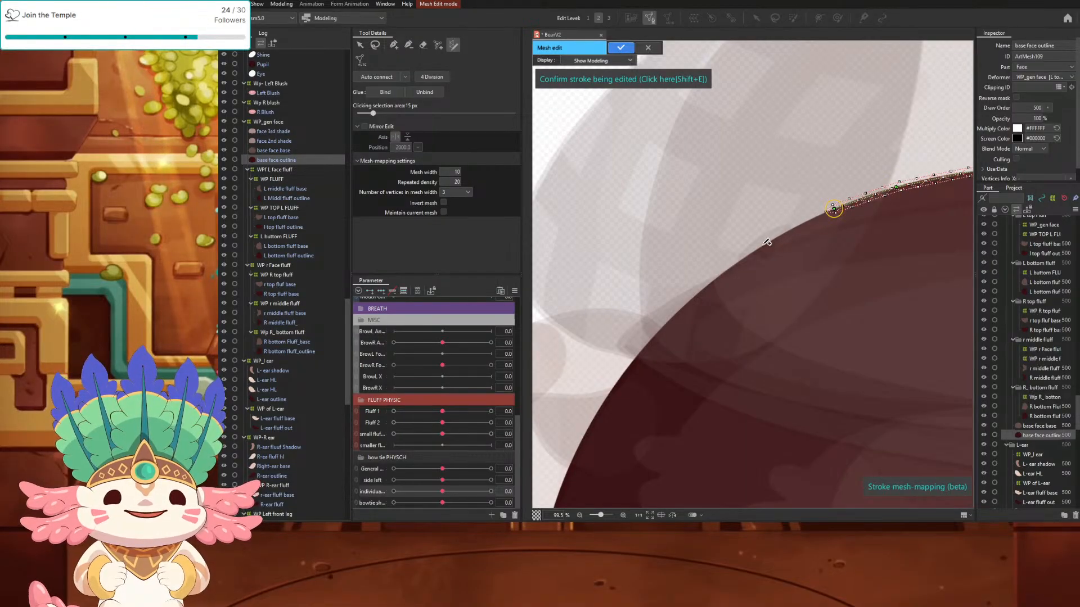
left_click(762, 246)
left_click_drag(724, 262, 787, 212)
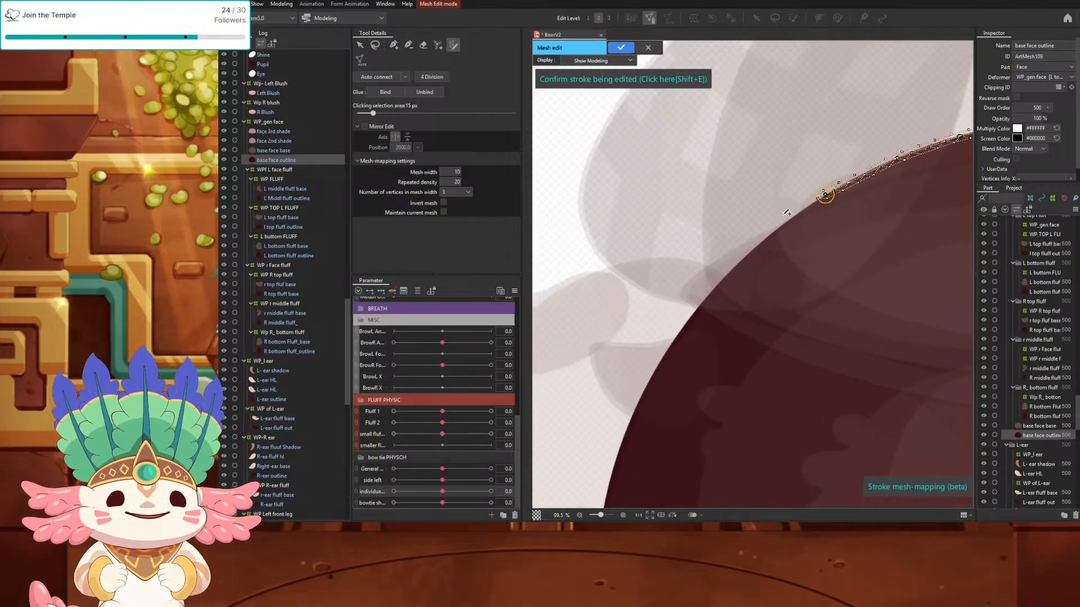
Step: Trace the mesh stroke down the face outline's upper-left side, past the ear to the top of the side fluff
left_click(761, 243)
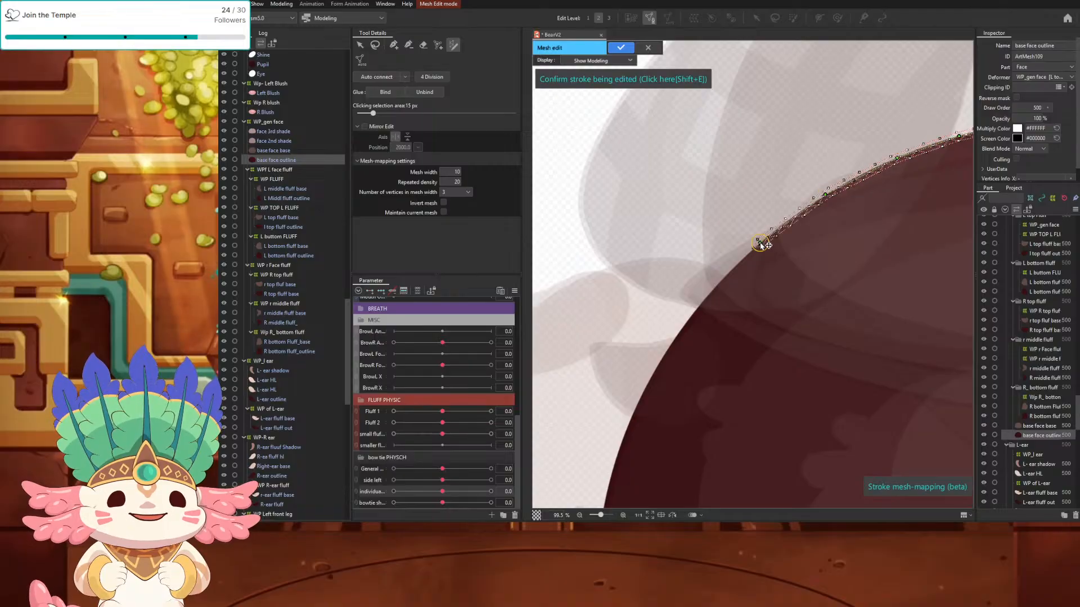
left_click_drag(722, 278, 798, 233)
left_click(774, 265)
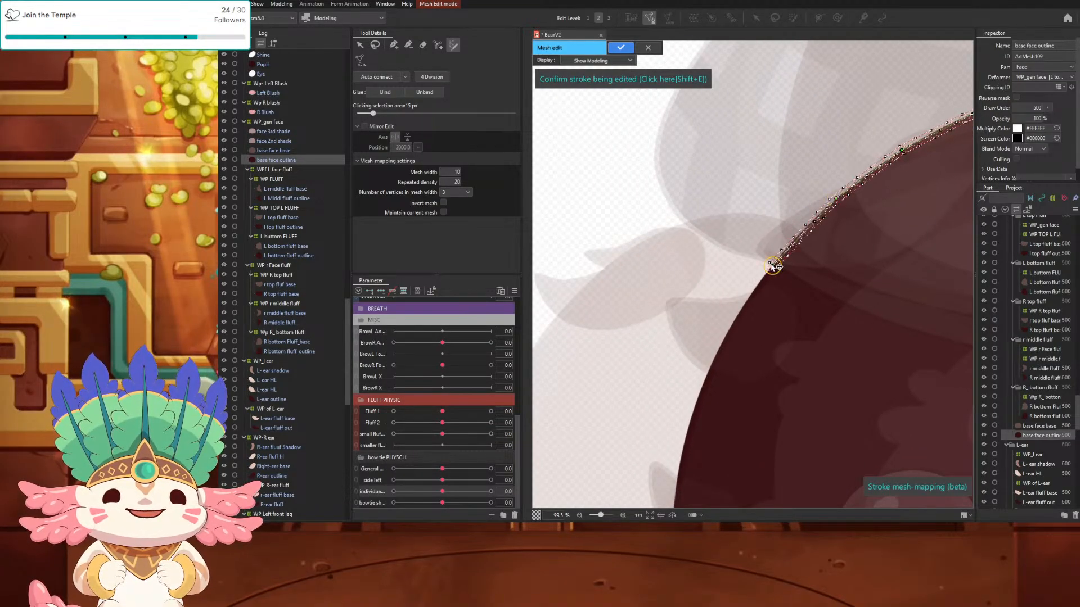
left_click(729, 331)
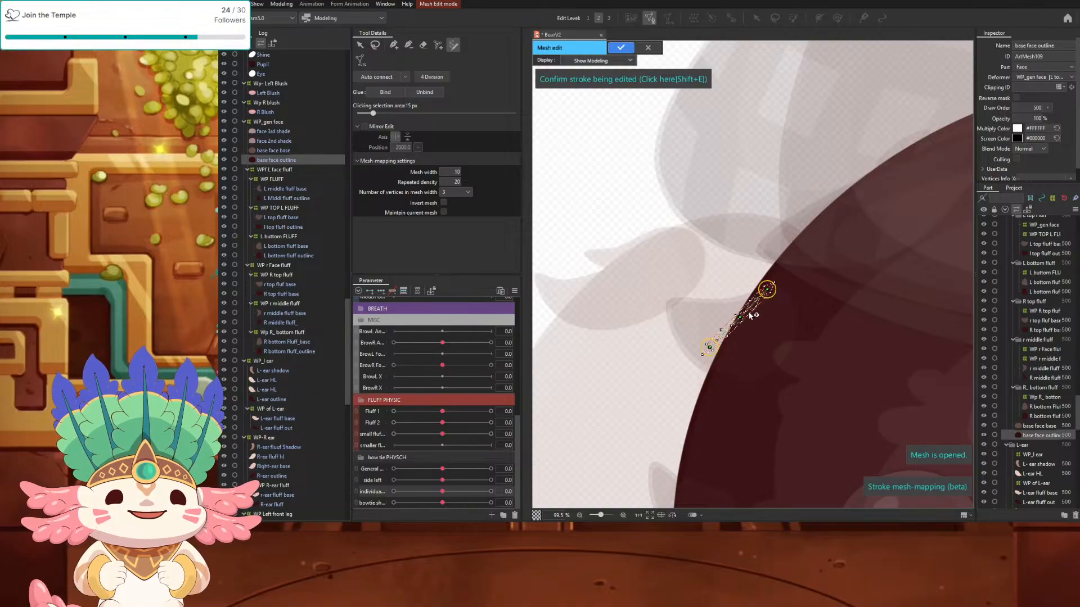
left_click_drag(710, 392, 768, 276)
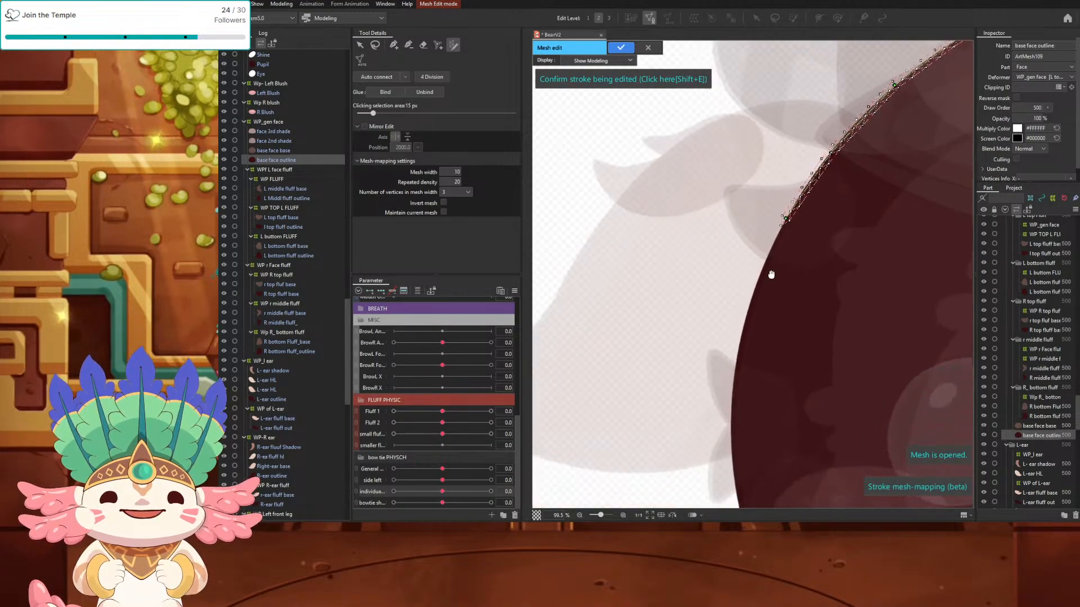
left_click(763, 262)
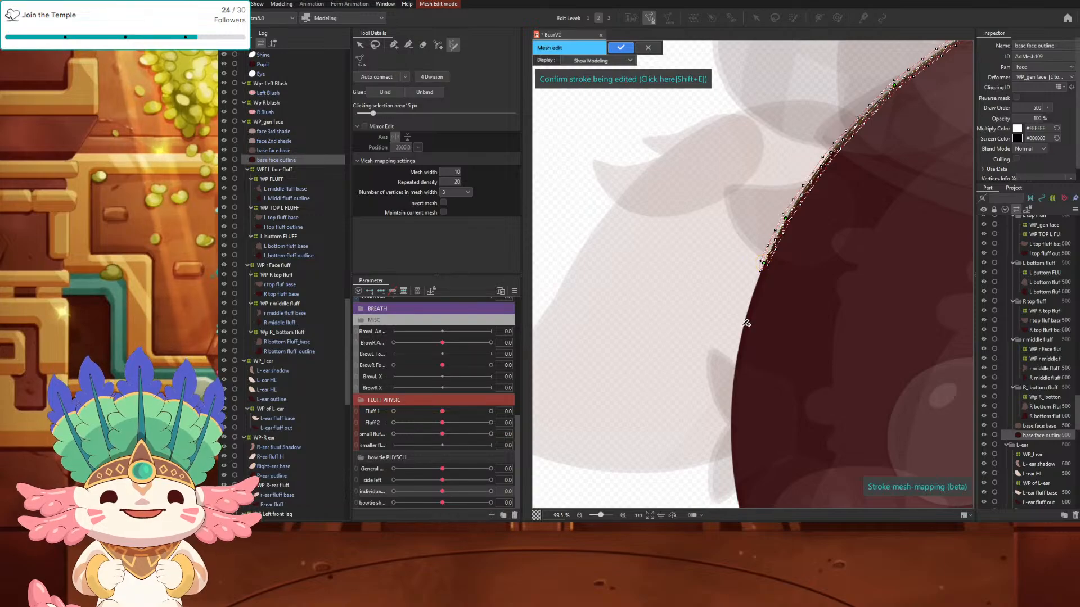
Step: Continue the mesh stroke down the left side of the face outline, past the fluff to the lower cheek
mouse_move(718, 364)
left_mouse_down()
mouse_move(719, 251)
mouse_move(683, 234)
left_mouse_up()
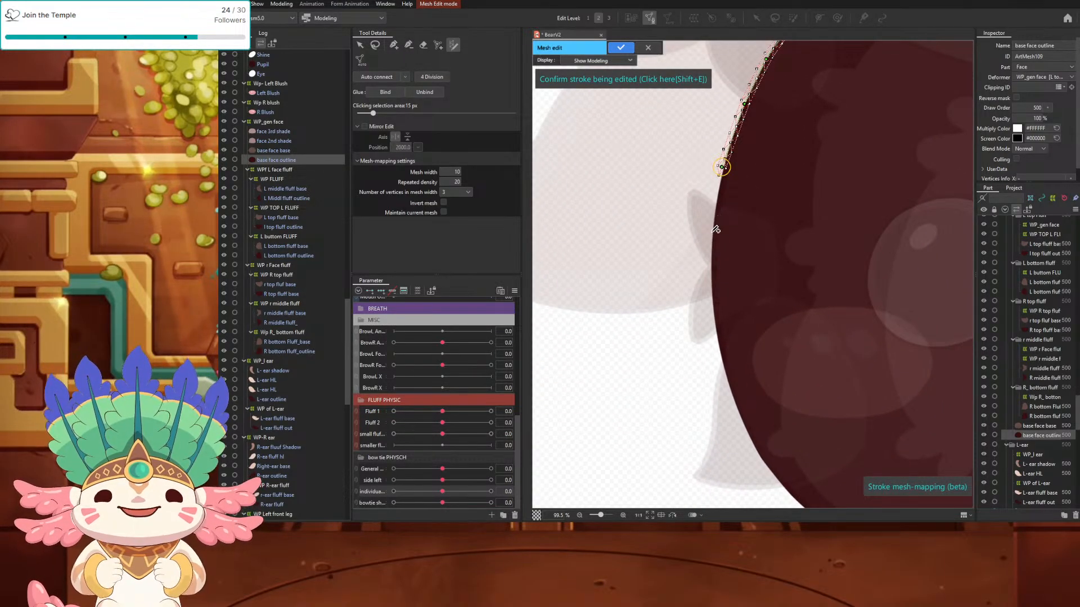
left_click(710, 239)
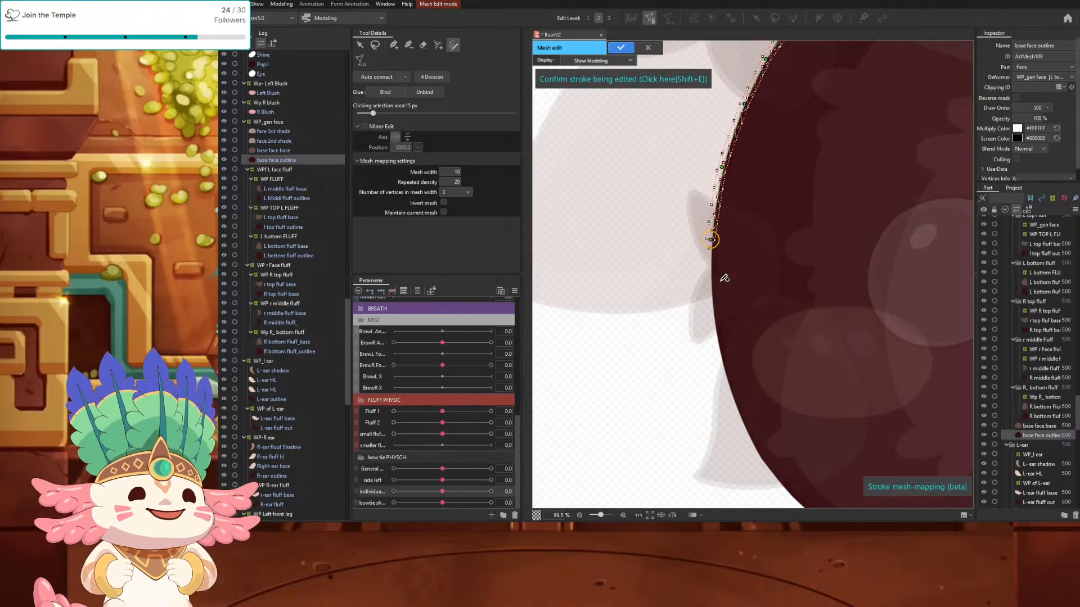
left_click(715, 330)
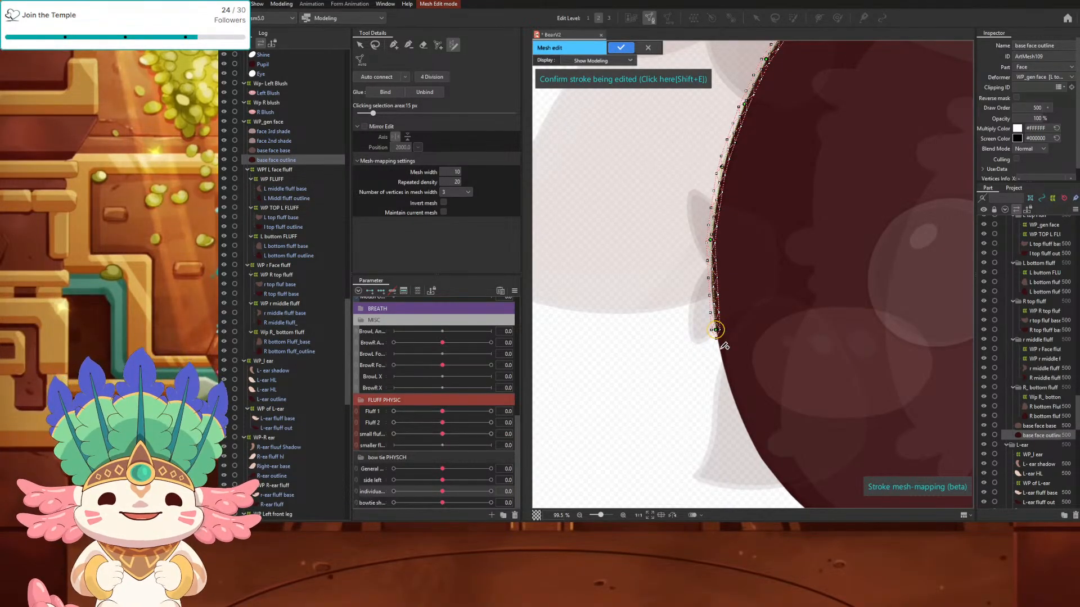
mouse_move(738, 398)
left_mouse_down()
mouse_move(735, 314)
mouse_move(713, 299)
left_mouse_up()
left_click(709, 301)
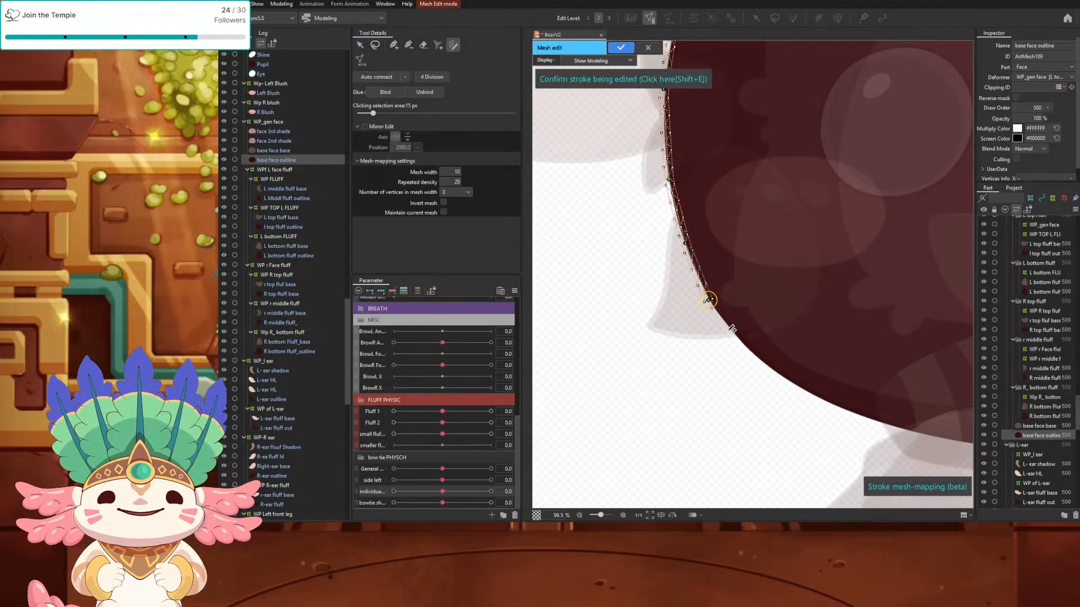
Step: Carry the mesh stroke around the lower-left curve of the face outline to the bottom edge above the bow tie
left_click(762, 358)
left_click_drag(835, 393, 685, 311)
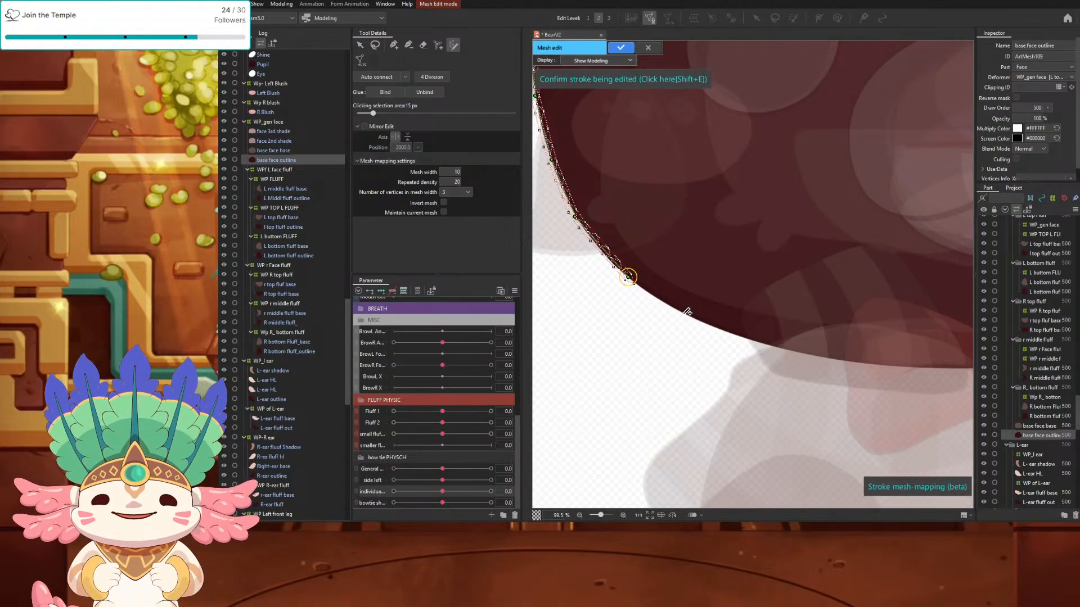
left_click(684, 313)
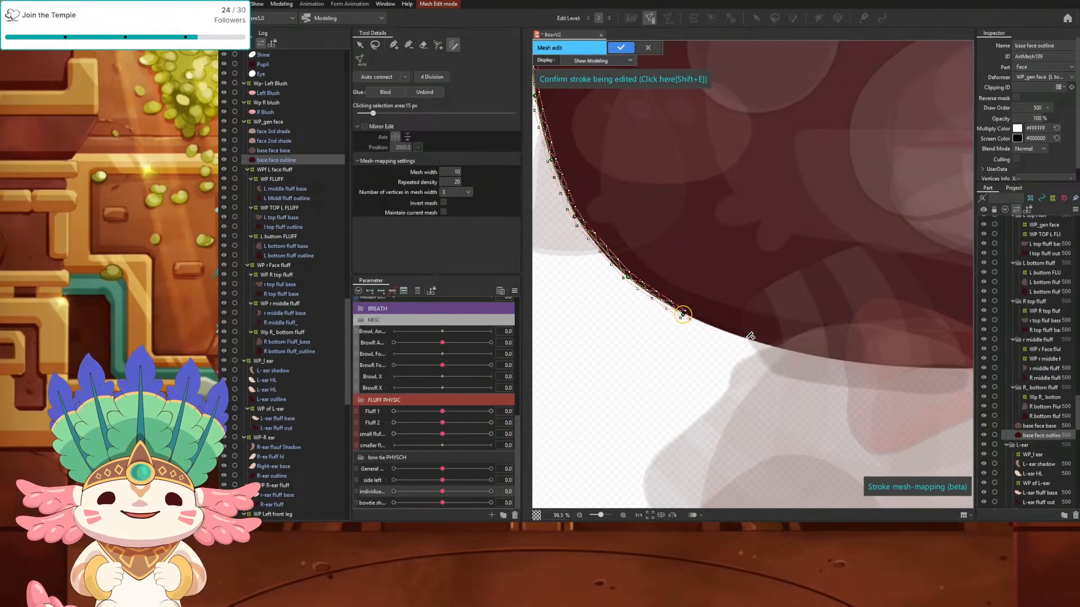
left_click(781, 344)
left_click_drag(810, 357, 667, 317)
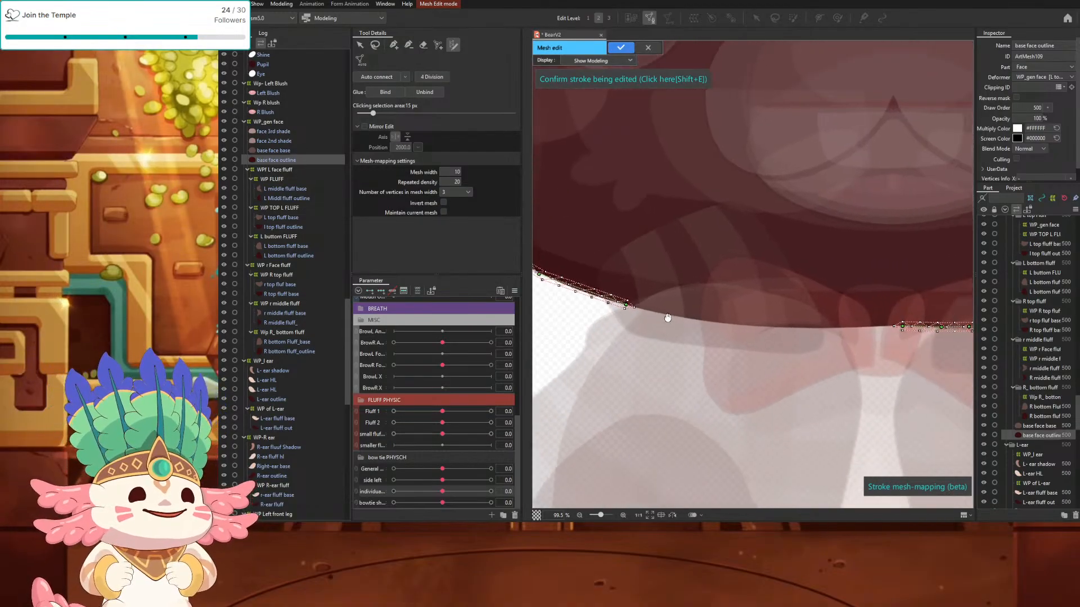
left_click(730, 323)
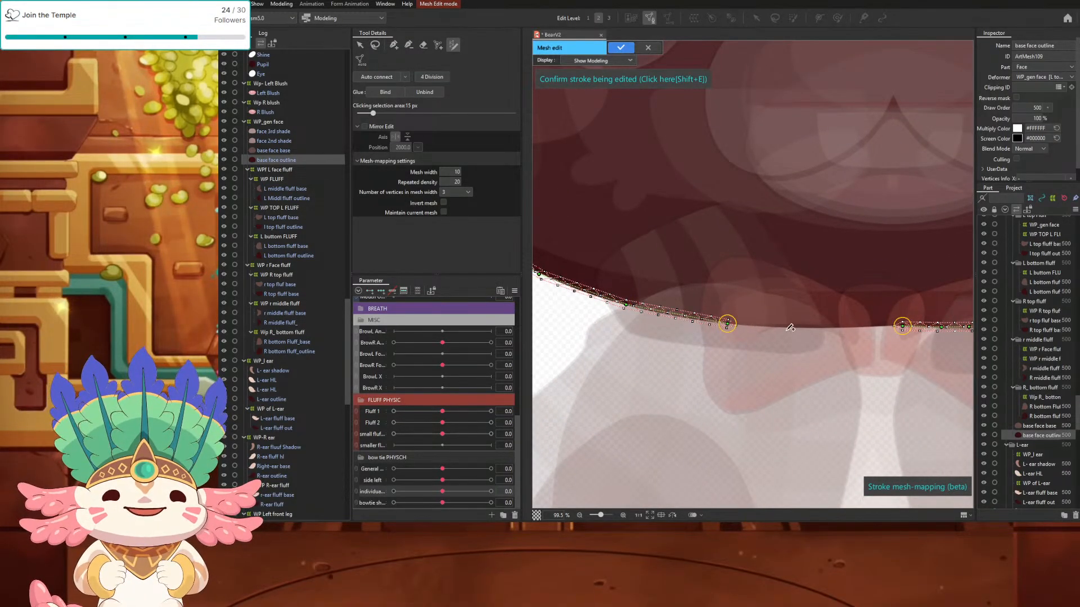
Step: Close the remaining gap in the mesh stroke at the bottom of the face outline, undoing the misplaced point and joining both ends
left_click(828, 328)
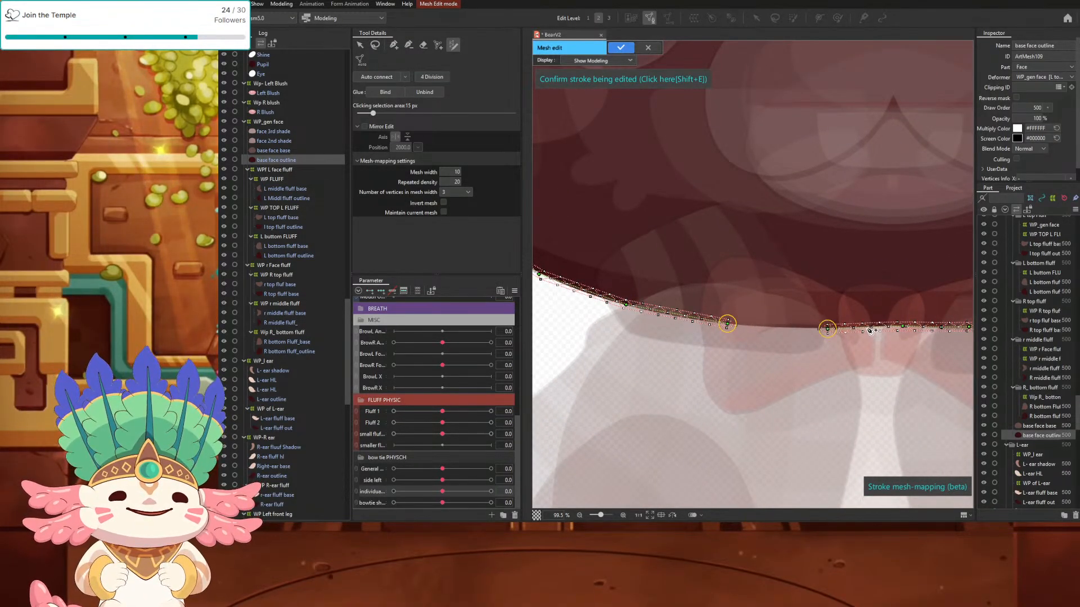
left_click(775, 327)
key("ctrl+z")
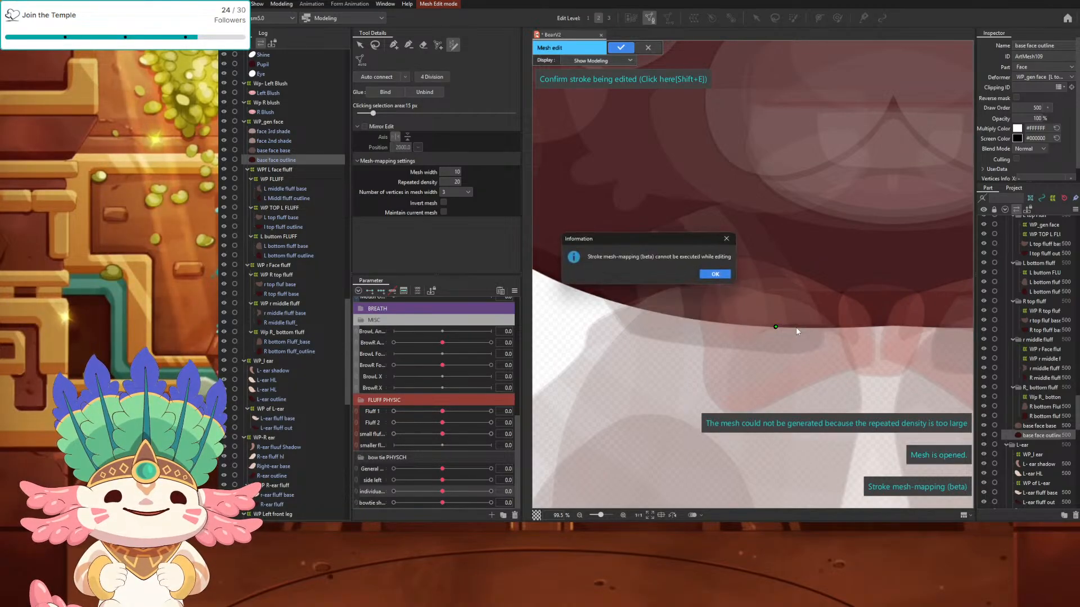
left_click(726, 238)
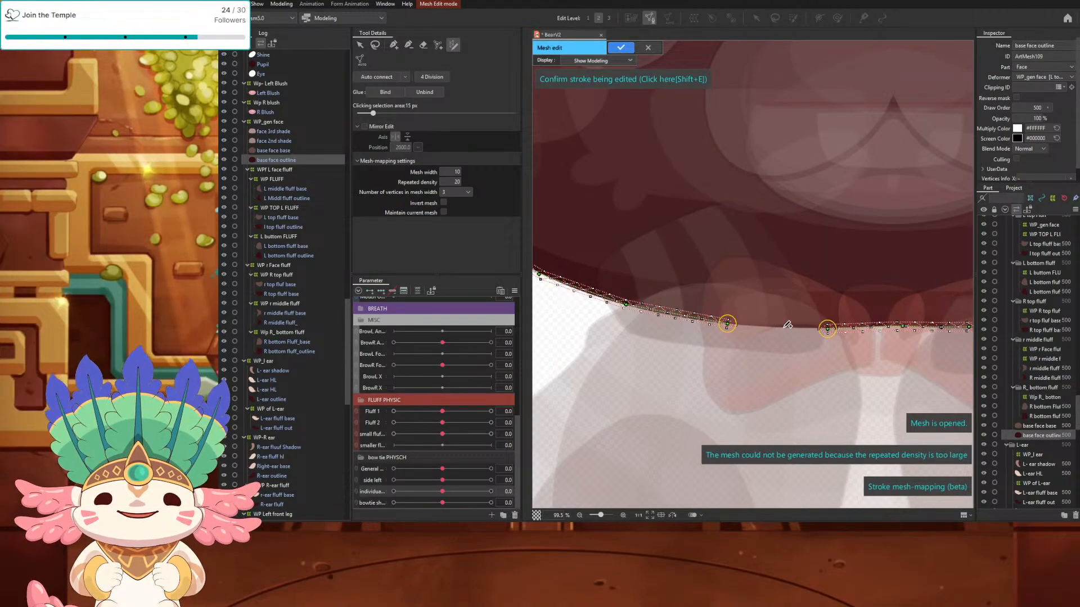
left_click(782, 328)
mouse_move(730, 325)
left_mouse_down()
mouse_move(781, 347)
mouse_move(780, 330)
left_mouse_up()
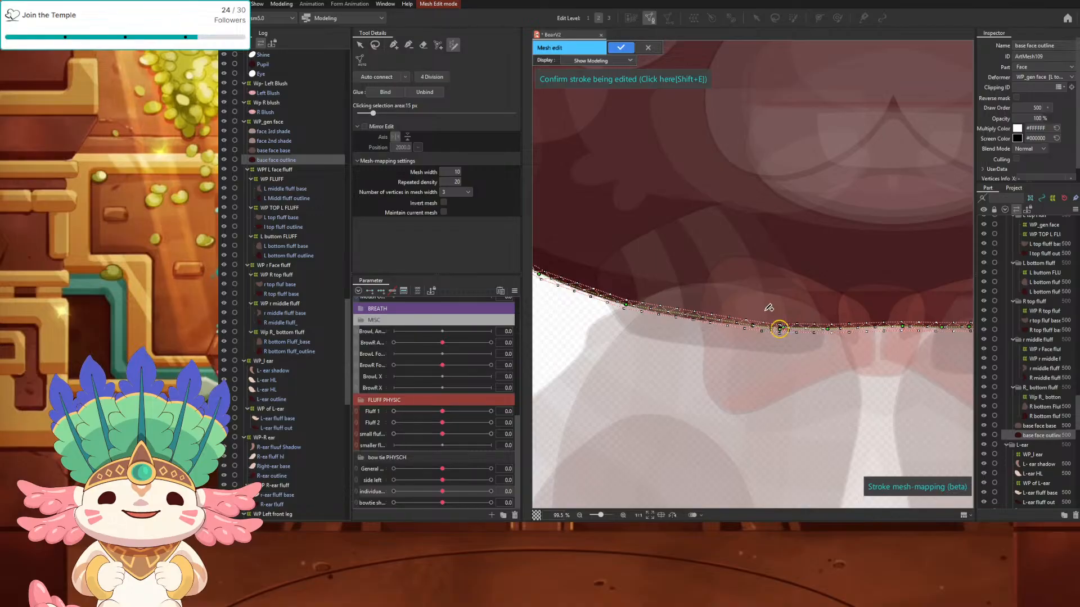
Step: Fine-tune the stroke point where the two ends meet at the bottom of the face outline
scroll(779, 329, "down", 5)
scroll(722, 329, "up", 8)
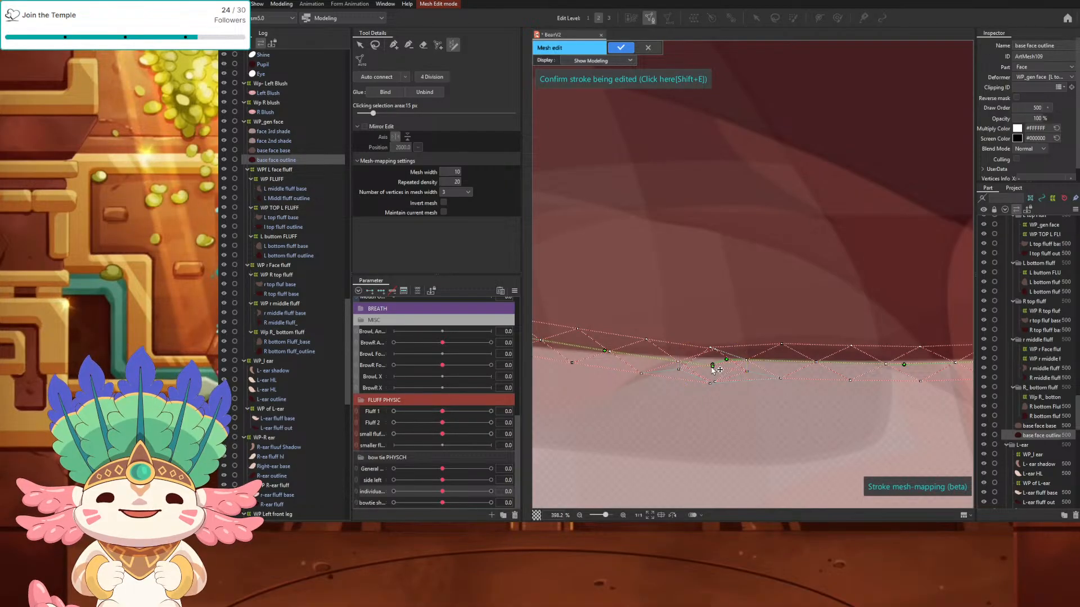
scroll(765, 346, "up", 2)
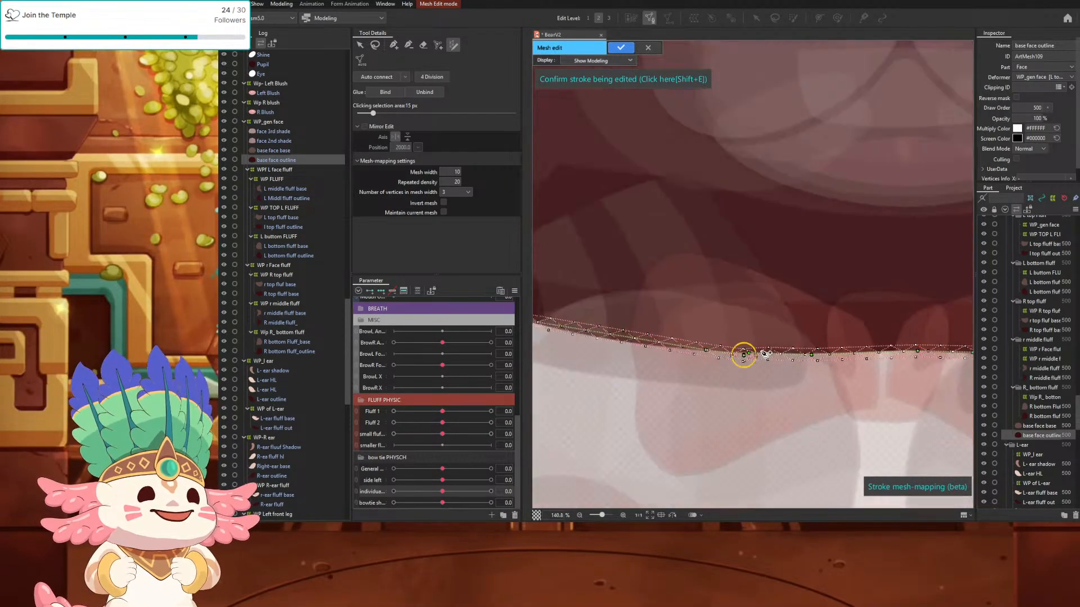
mouse_move(692, 369)
left_mouse_down()
mouse_move(599, 366)
mouse_move(701, 369)
left_mouse_up()
scroll(702, 366, "down", 15)
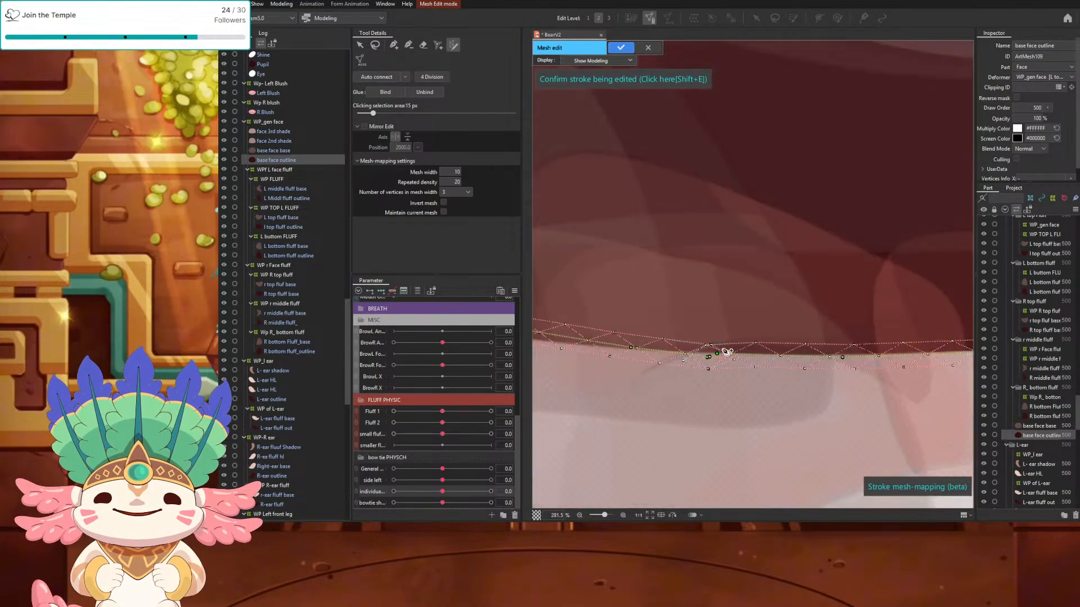
scroll(741, 346, "down", 2)
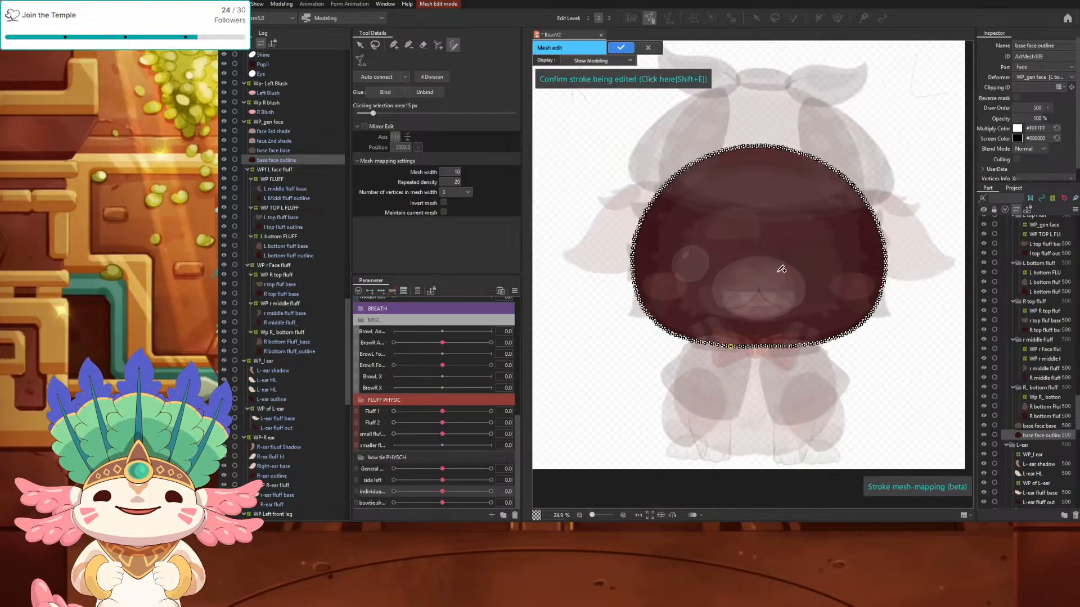
Step: Switch to adding vertices manually and confirm the stroke-mapped mesh of the face outline
left_click(394, 46)
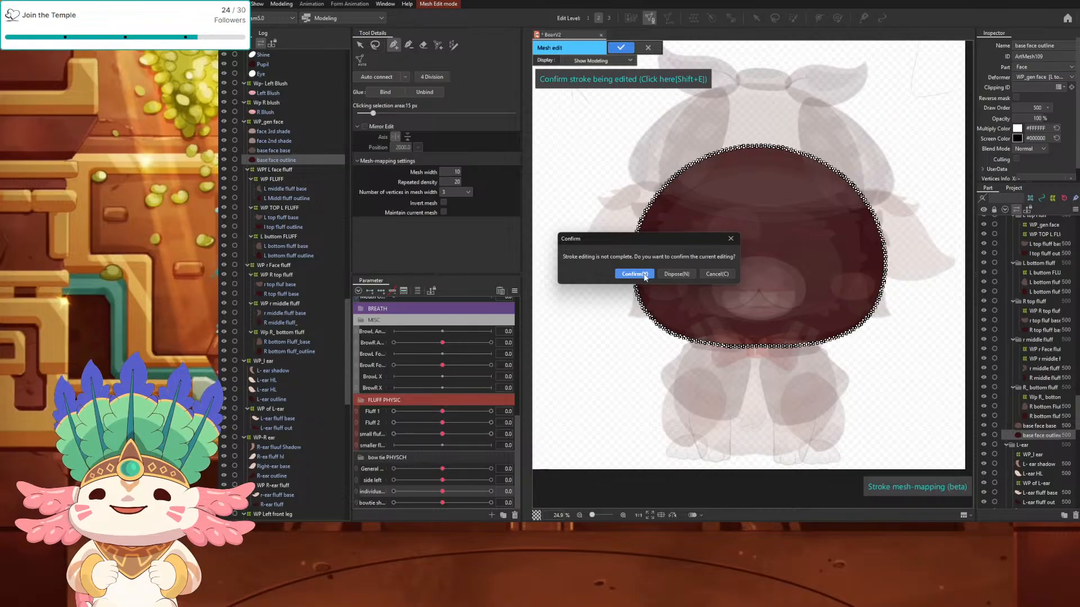
left_click(645, 275)
scroll(714, 302, "up", 5)
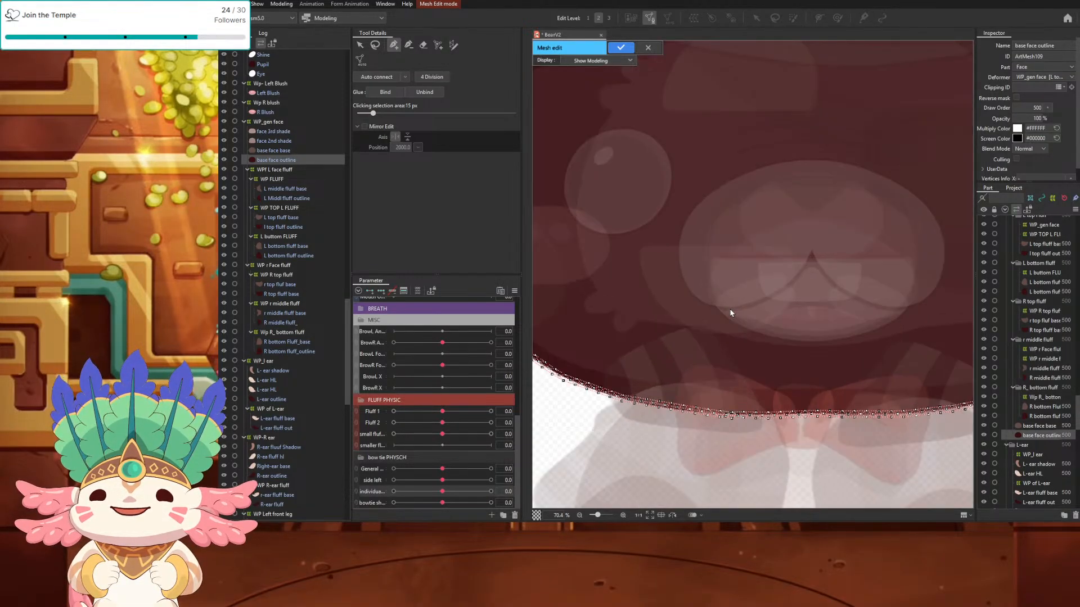
scroll(731, 313, "down", 2)
Step: Try to divide the face mesh with a vertical line of vertices through the left eye area, and undo it
left_click_drag(676, 142, 675, 357)
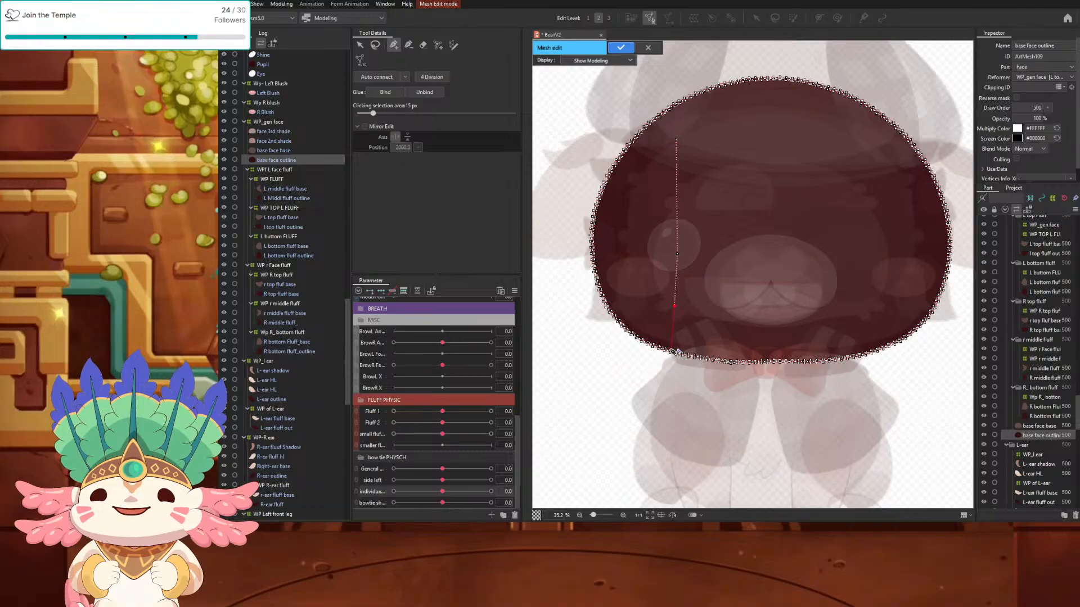
left_click(674, 351)
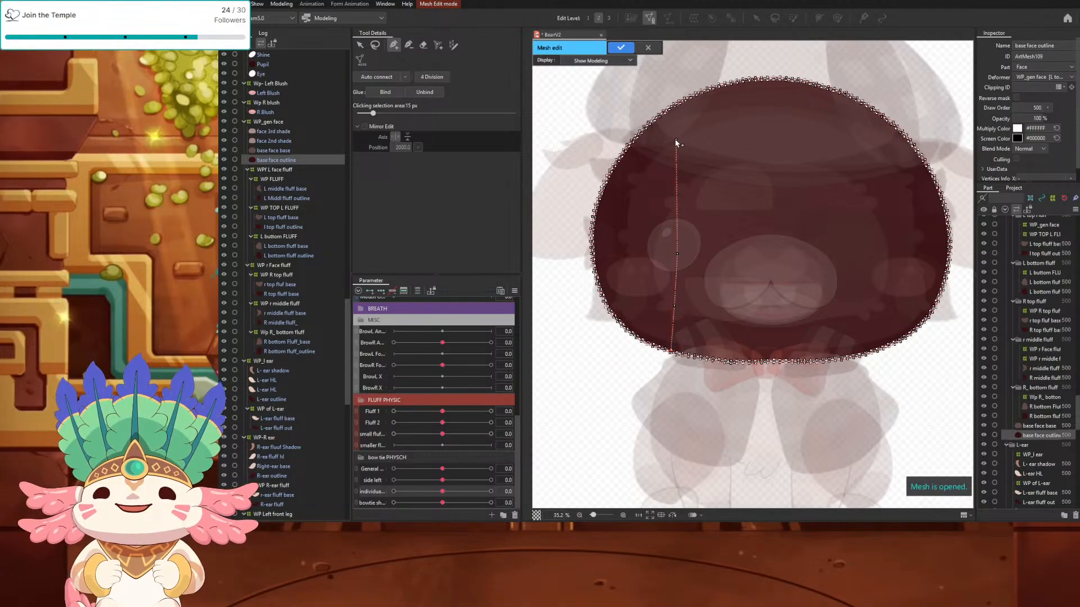
left_click(671, 110)
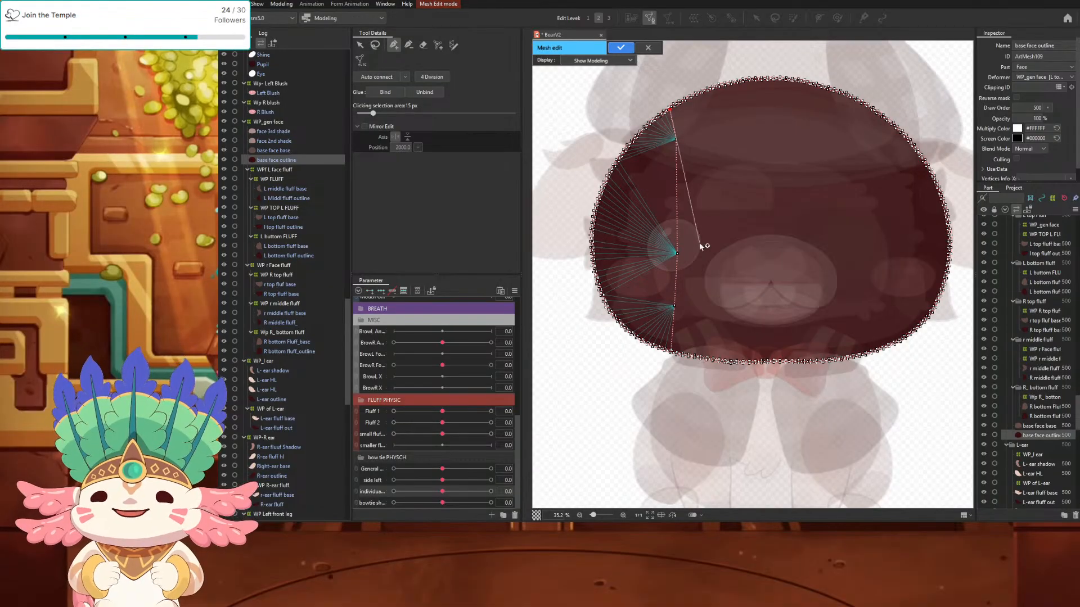
key("ctrl+z")
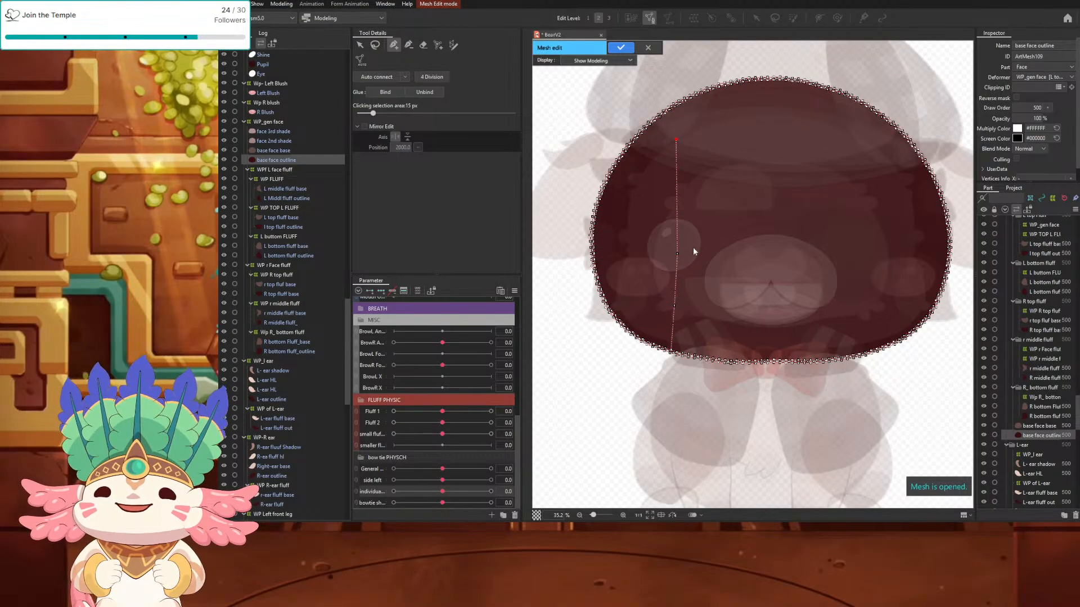
key("ctrl+z")
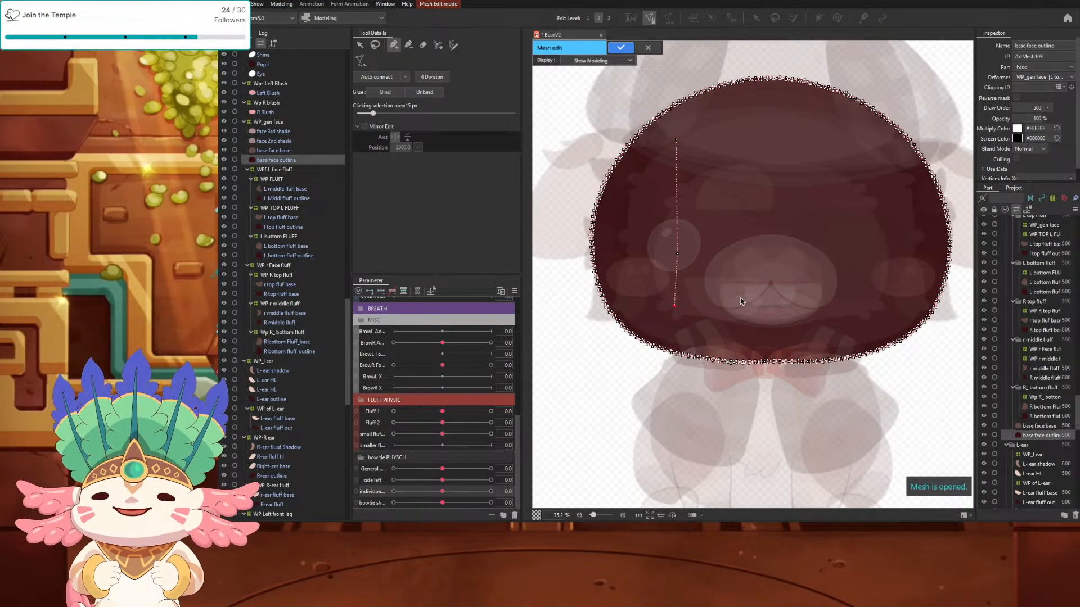
key("ctrl+z")
key("ctrl+z")
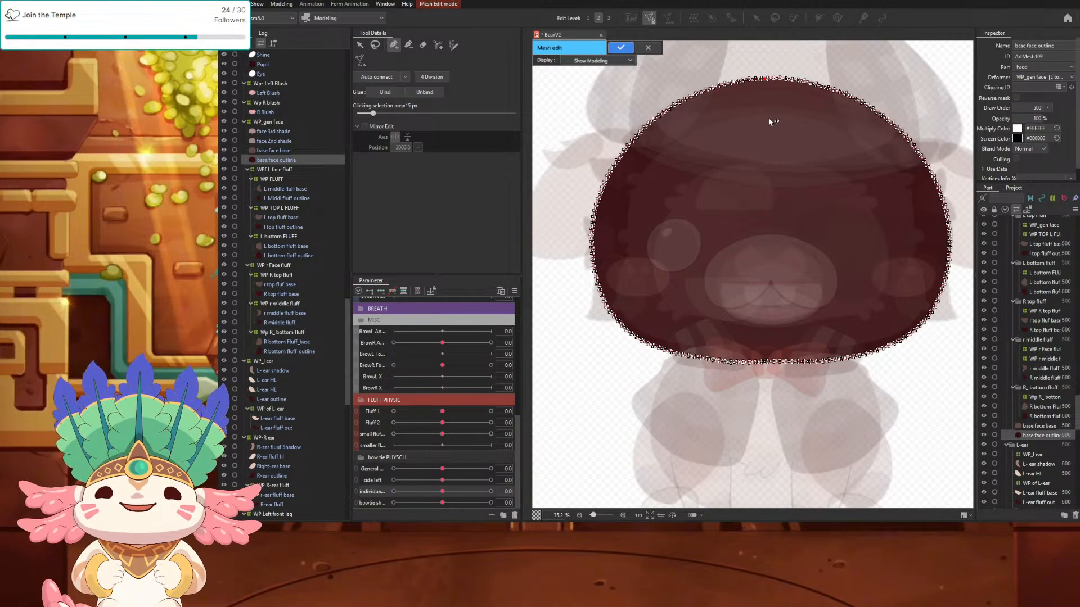
Step: Try to divide the face outline mesh with a central vertical line of vertices from the top edge to the bottom edge
left_click(768, 151)
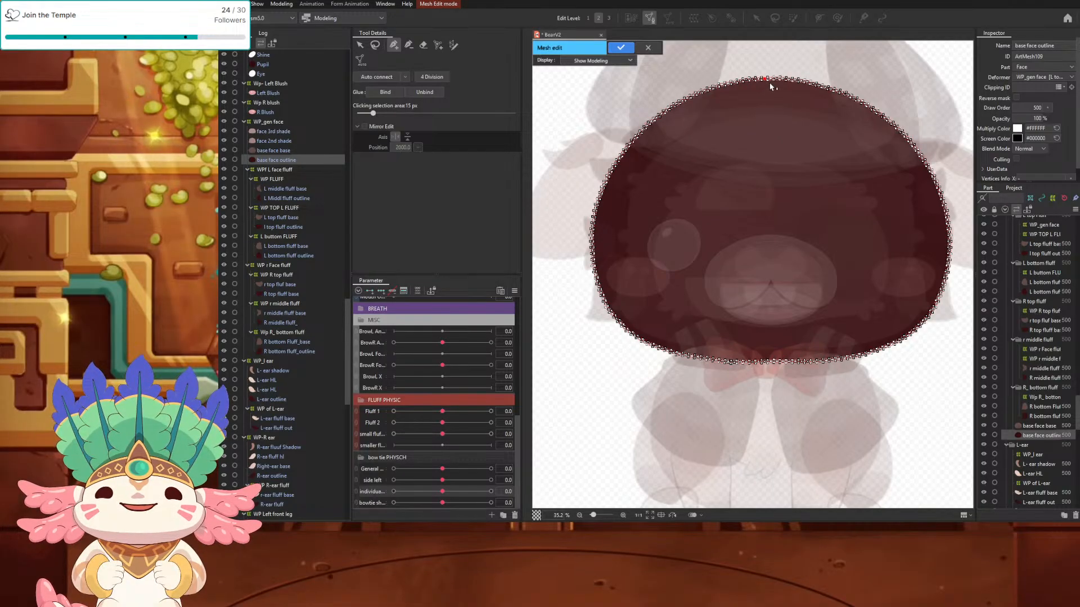
left_click(768, 103)
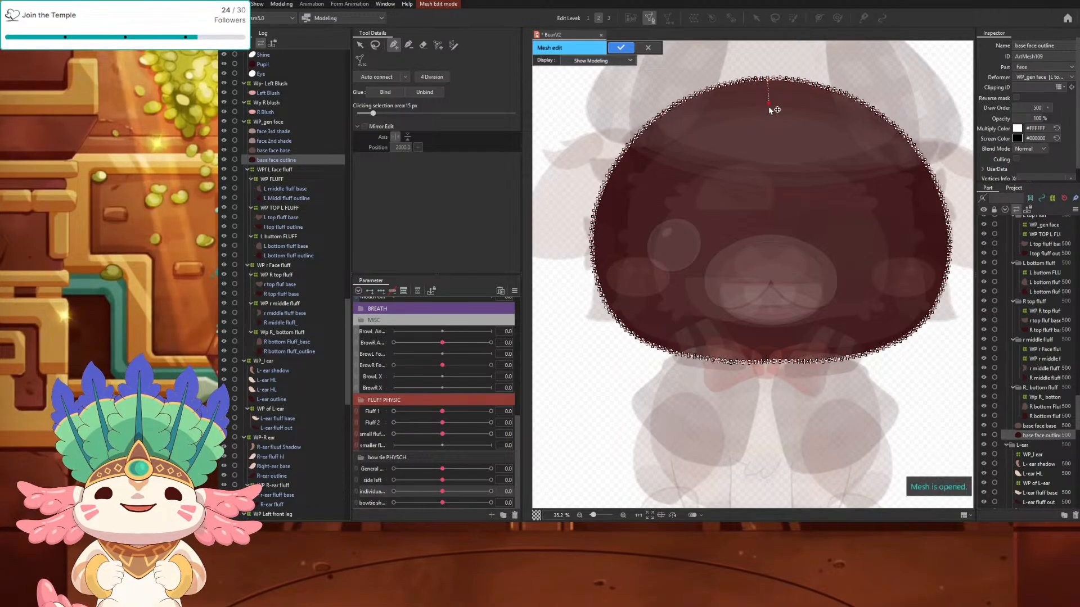
left_click(769, 127)
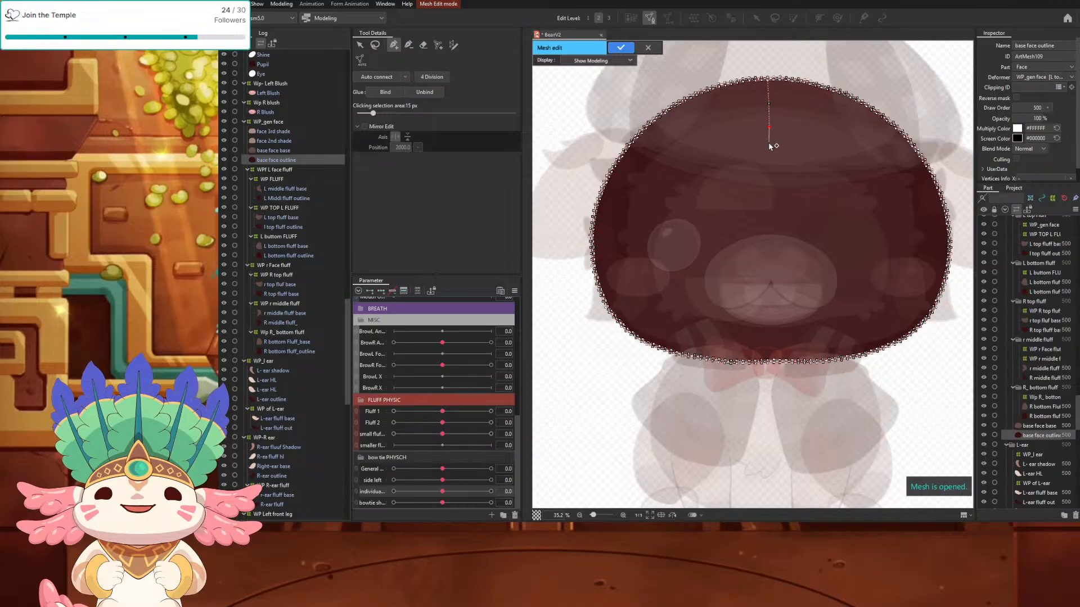
left_click(769, 194)
left_click(767, 245)
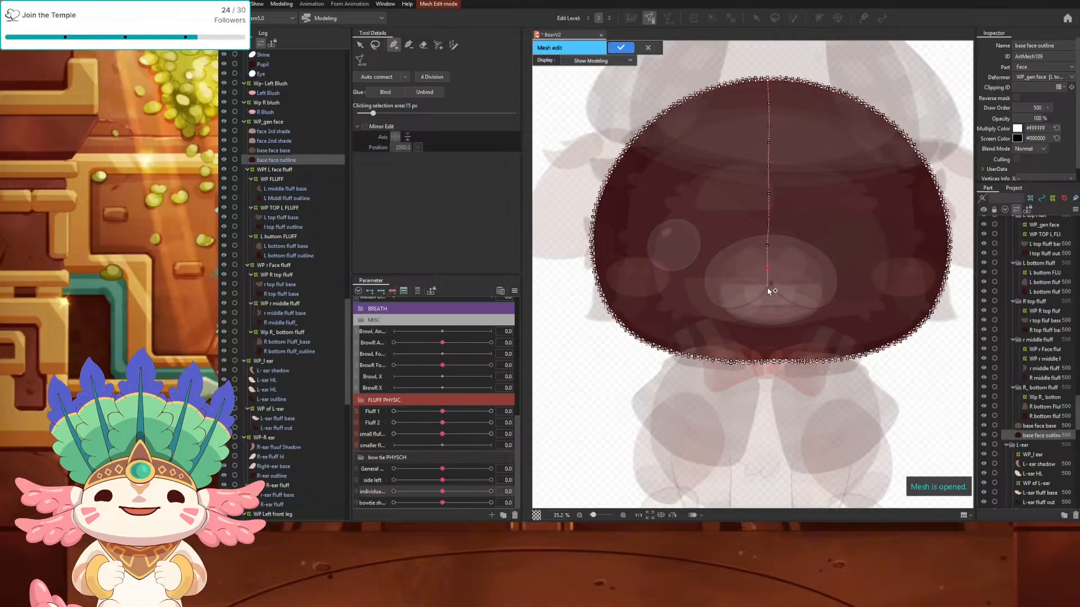
left_click(769, 308)
left_click(765, 330)
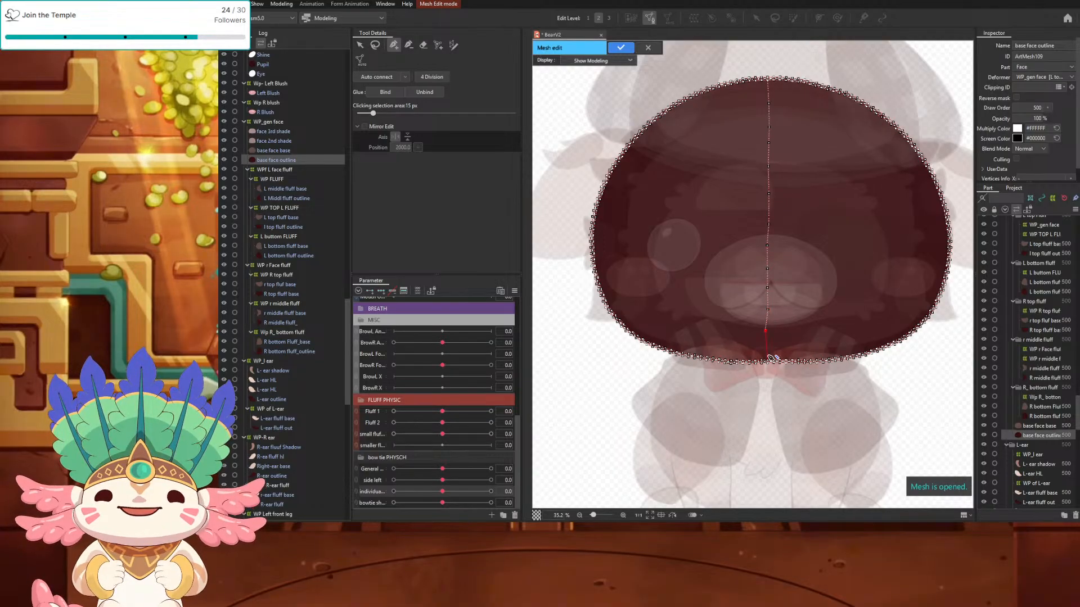
left_click(771, 361)
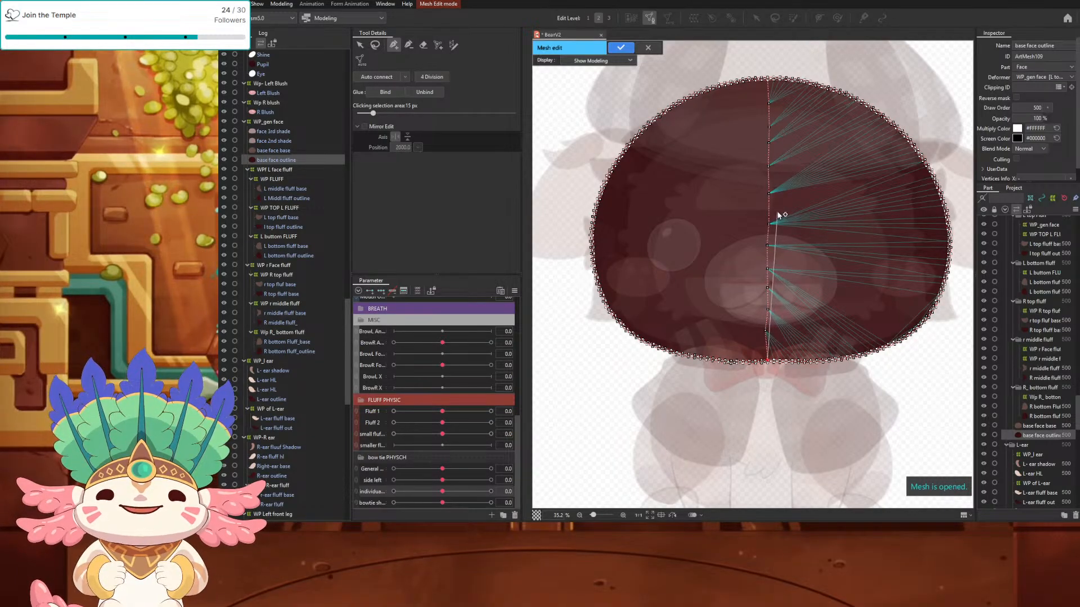
Step: Try to add a second vertical line of vertices through the right half of the face outline, from the bottom edge upward
left_click(876, 113)
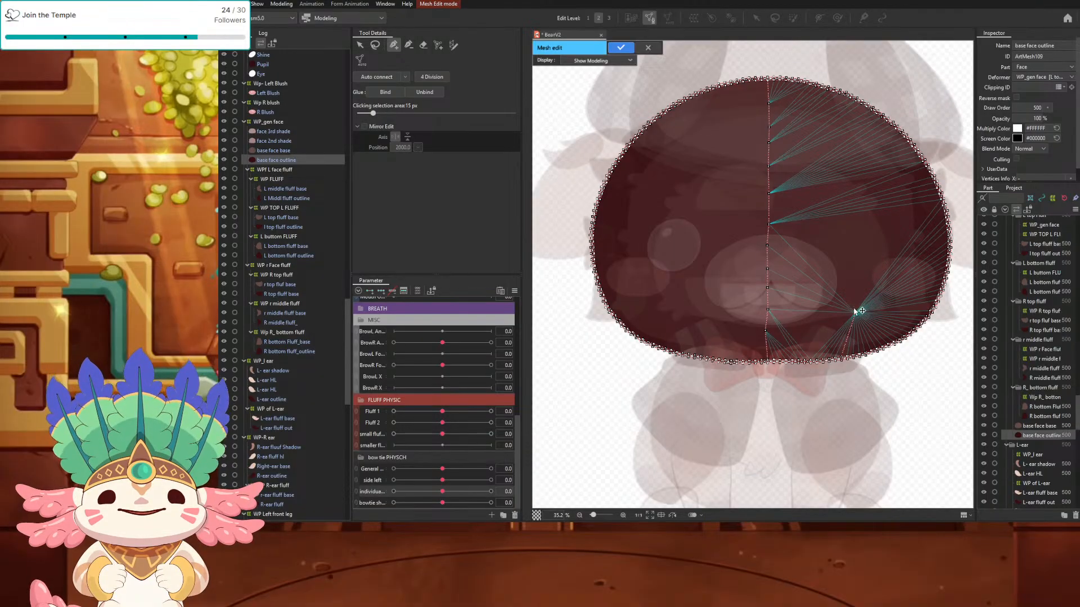
left_click(843, 340)
left_click(847, 317)
left_click(853, 280)
left_click(858, 240)
left_click(860, 192)
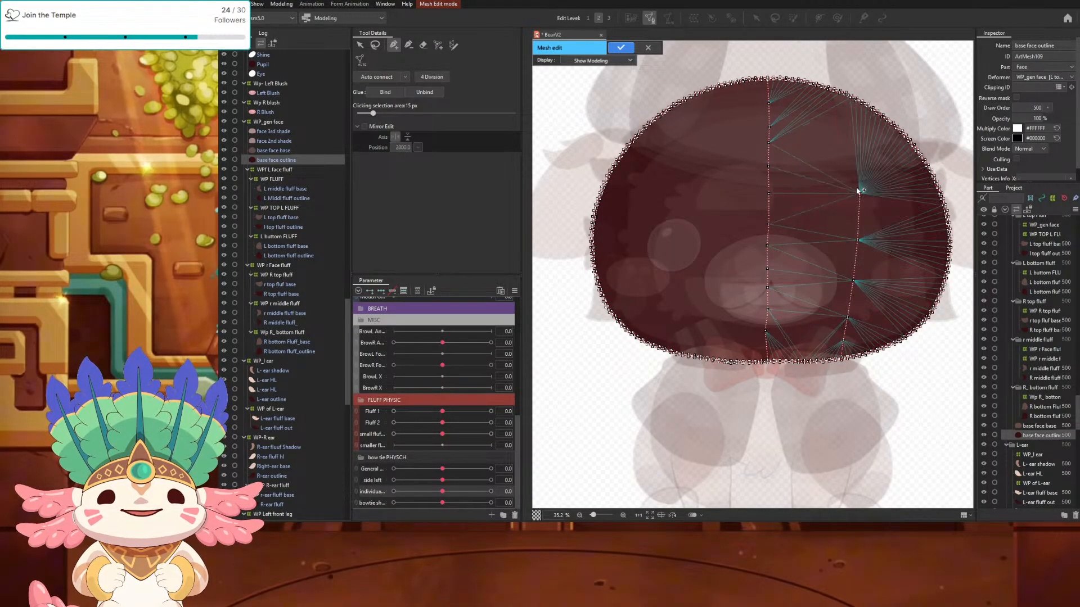
left_click(858, 163)
left_click(858, 139)
left_click(853, 110)
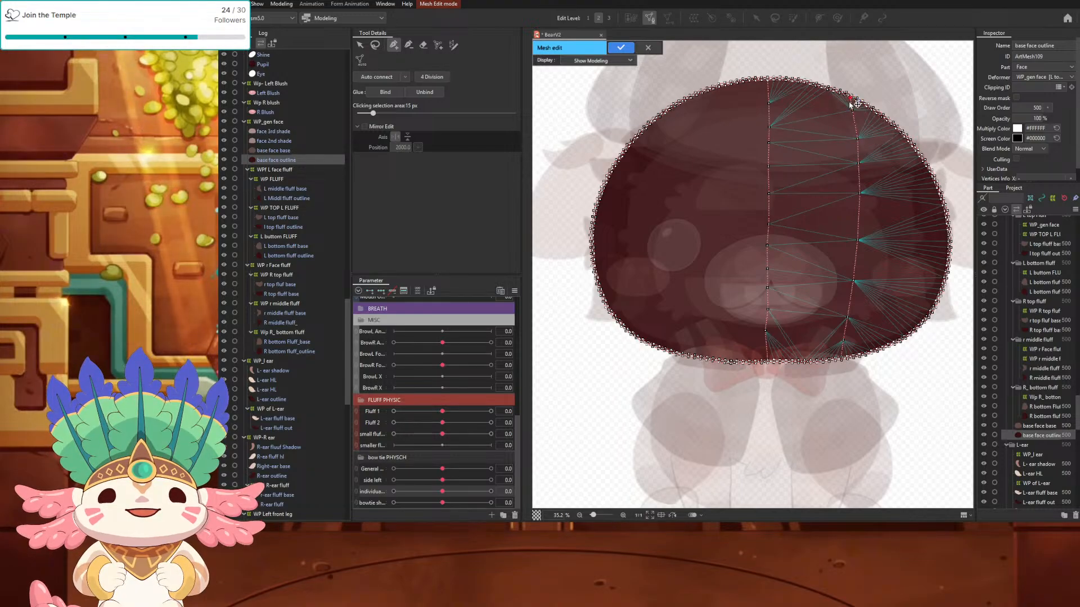
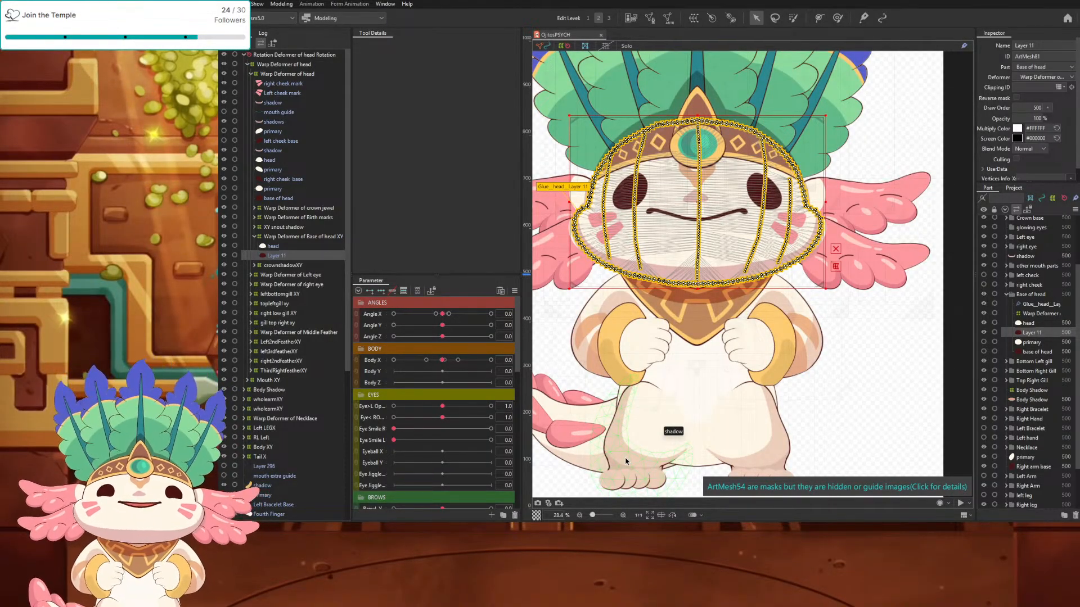
Step: Examine the vertical vertex lines in the head outline mesh of the finished axolotl model, at the chin and the crown jewel
scroll(699, 272, "up", 8)
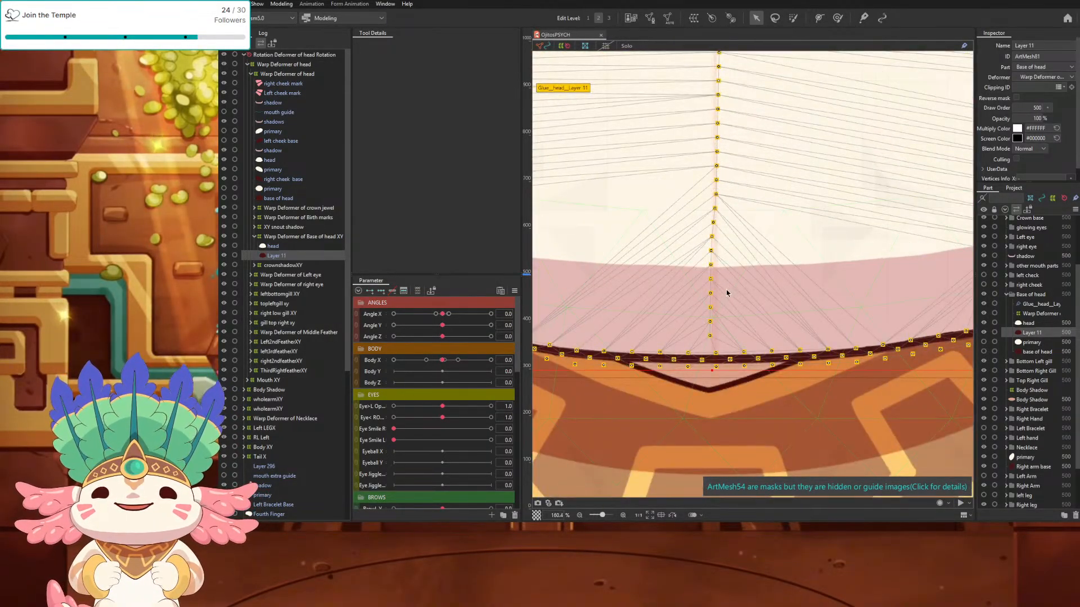
scroll(725, 370, "up", 12)
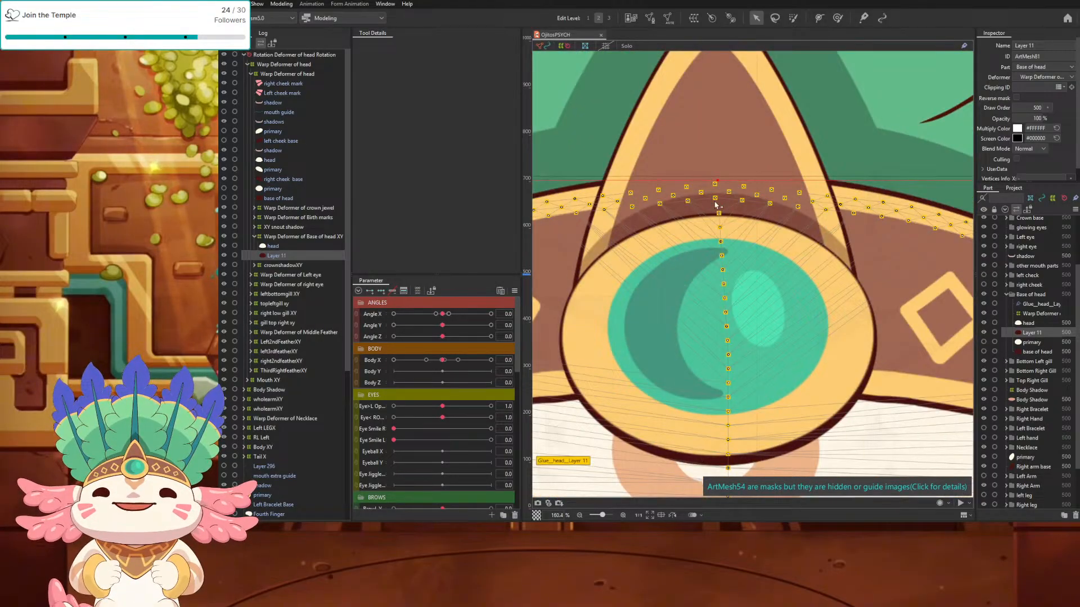
scroll(727, 350, "down", 8)
scroll(727, 350, "up", 5)
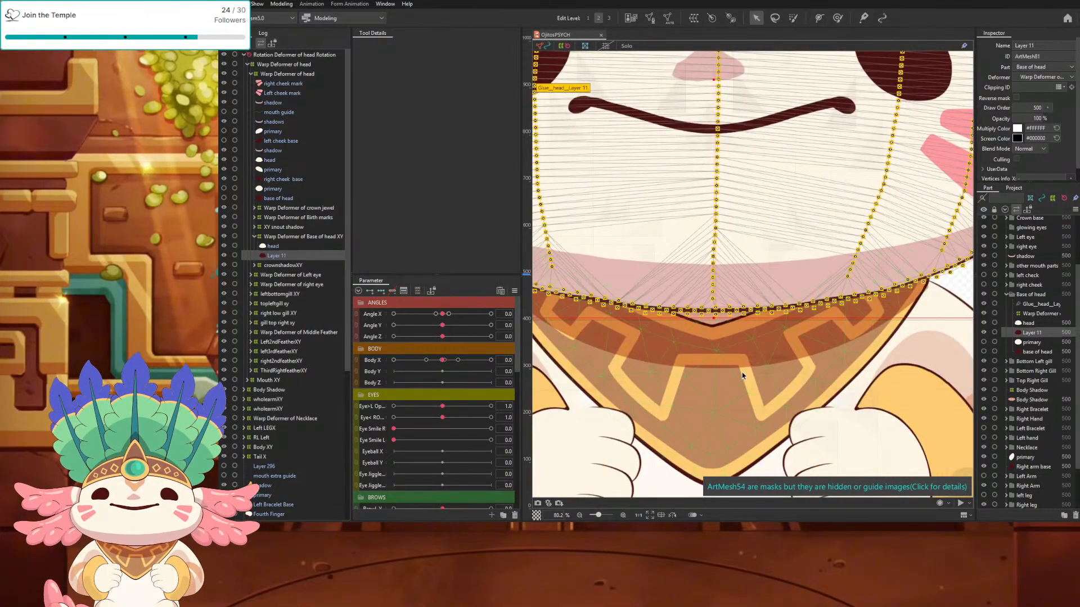
scroll(741, 373, "down", 3)
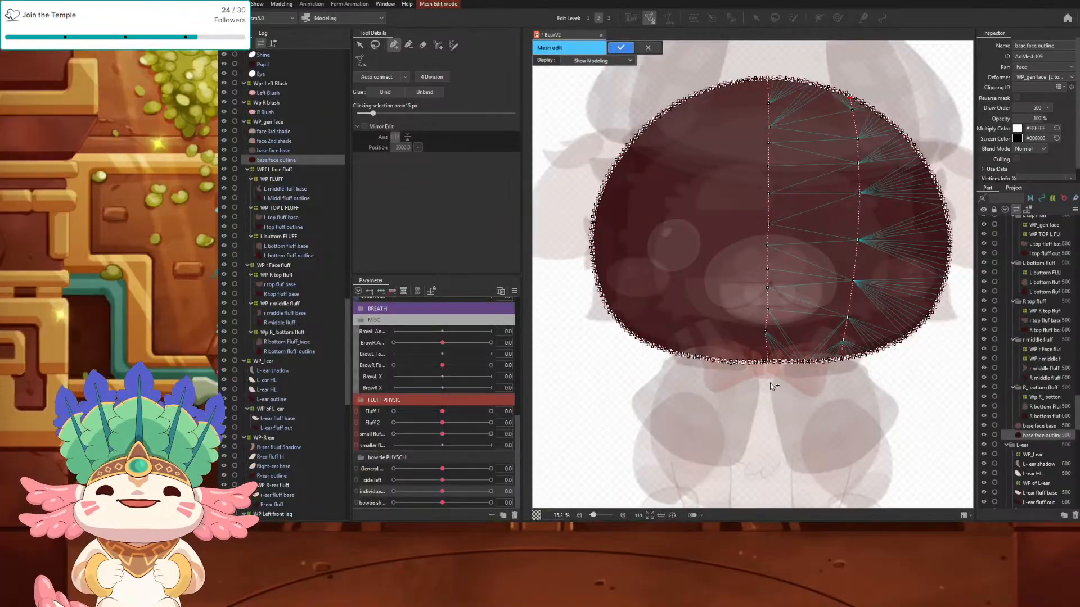
Step: Undo the right-hand vertical line and the central line of vertices in the bear's face outline mesh
scroll(778, 335, "up", 4)
scroll(777, 335, "down", 6)
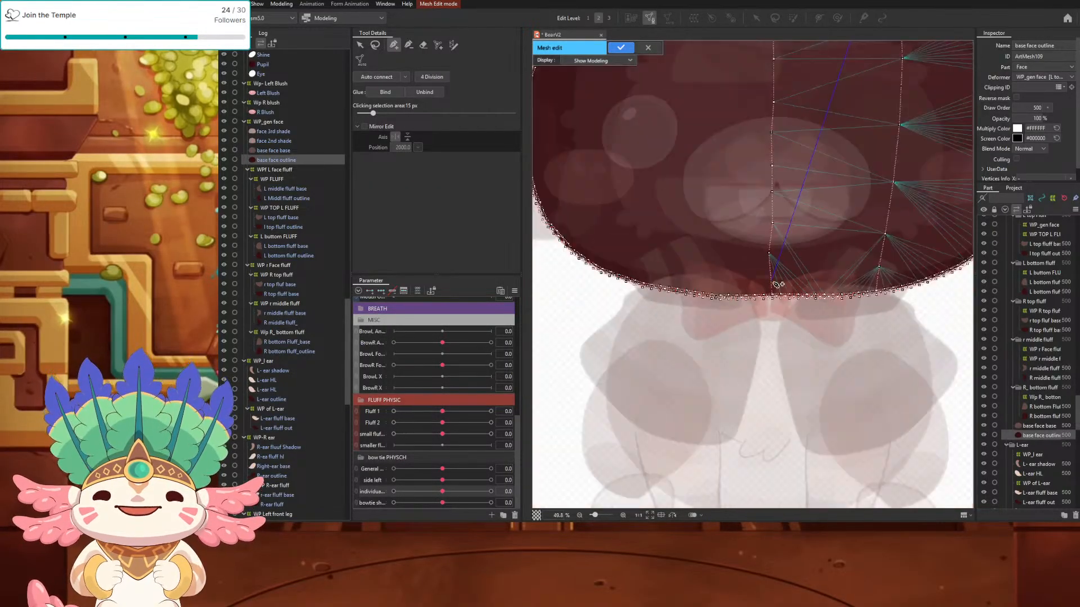
scroll(880, 172, "up", 1)
scroll(879, 173, "down", 2)
scroll(849, 137, "up", 1)
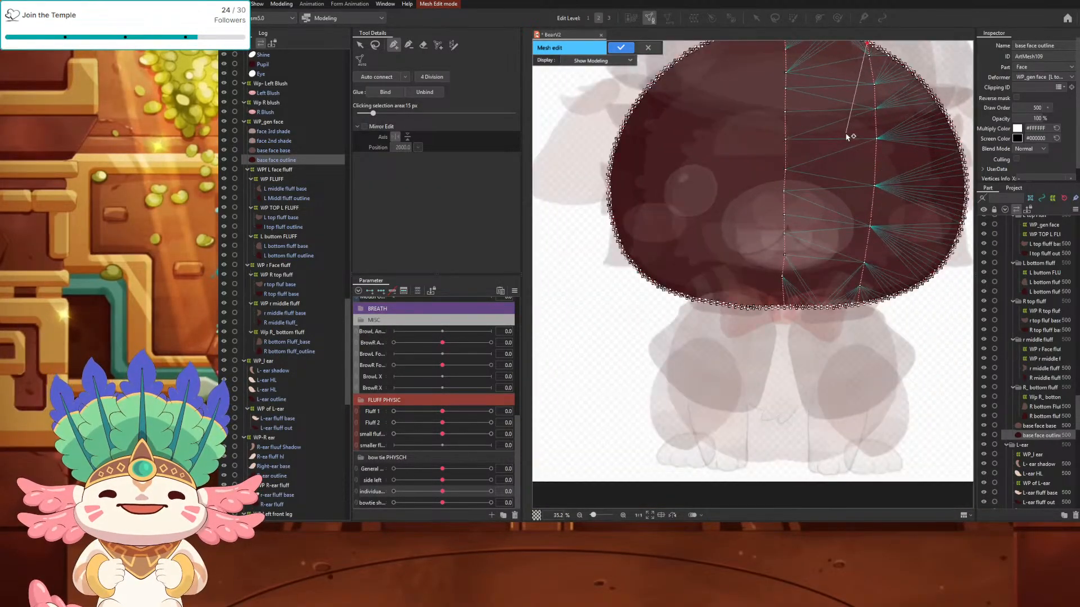
key("ctrl+z")
key("ctrl+z")
key("ctrl+z")
key("ctrl+z")
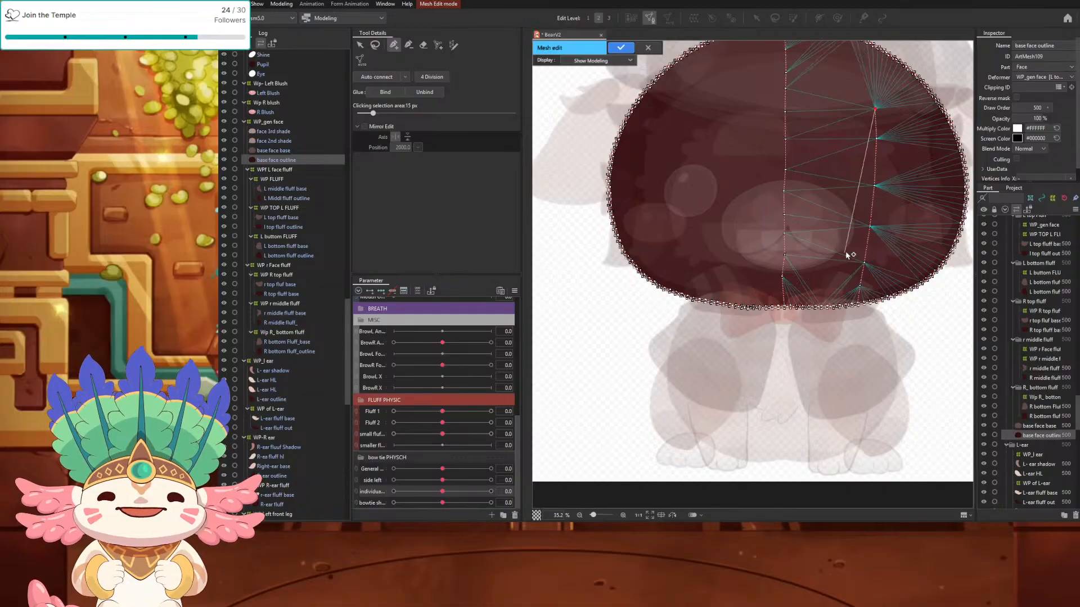
key("ctrl+z")
key("ctrl+z")
key("ctrl+z")
key("ctrl+z")
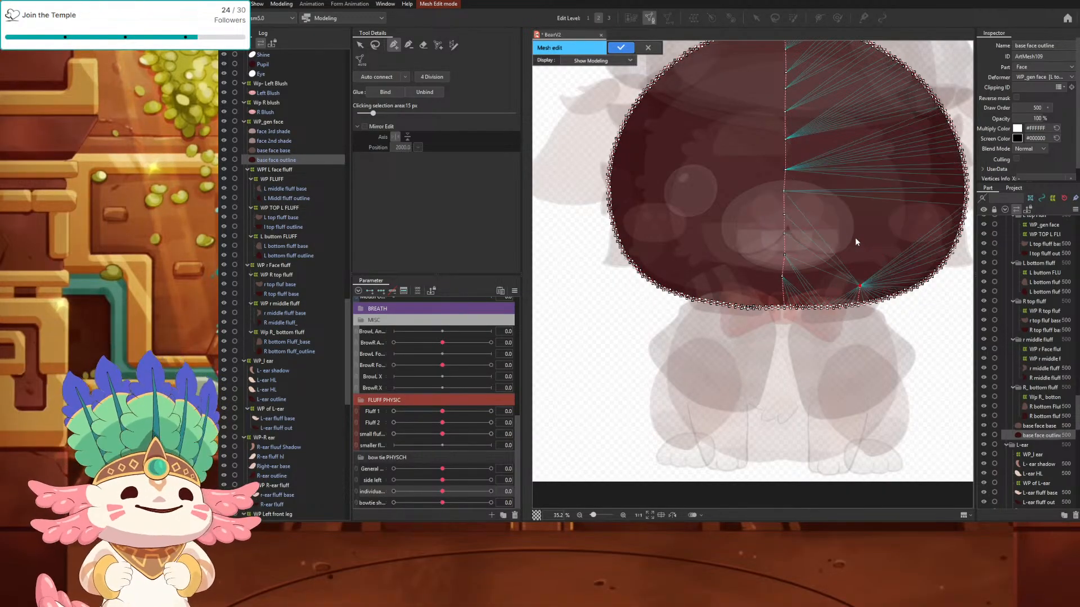
key("ctrl+z")
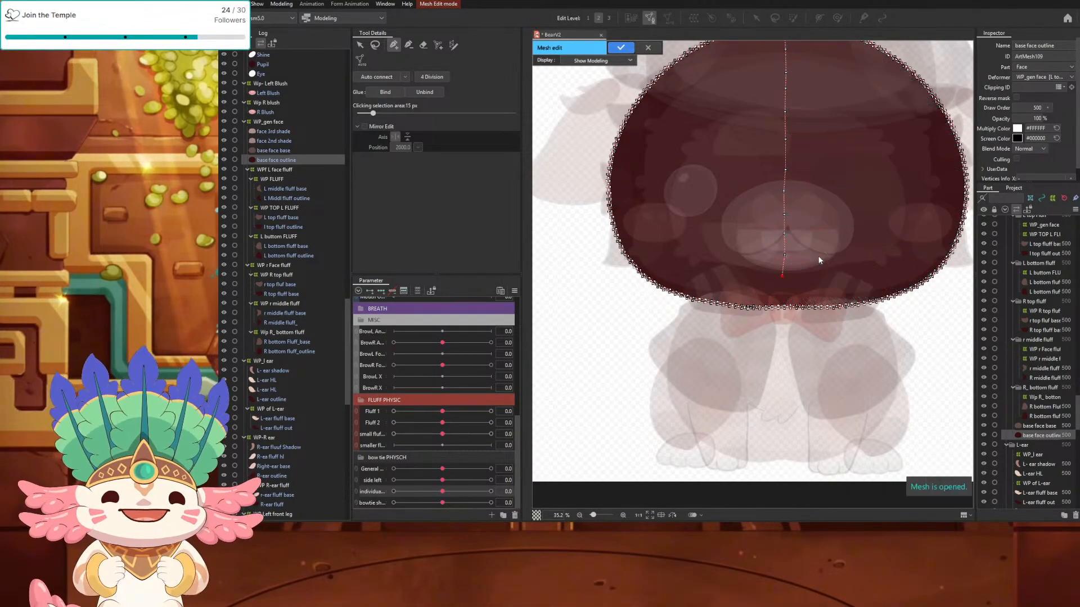
key("ctrl+z")
key("ctrl+z")
key("ctrl+z")
key("ctrl+z")
key("ctrl+z")
key("ctrl+z")
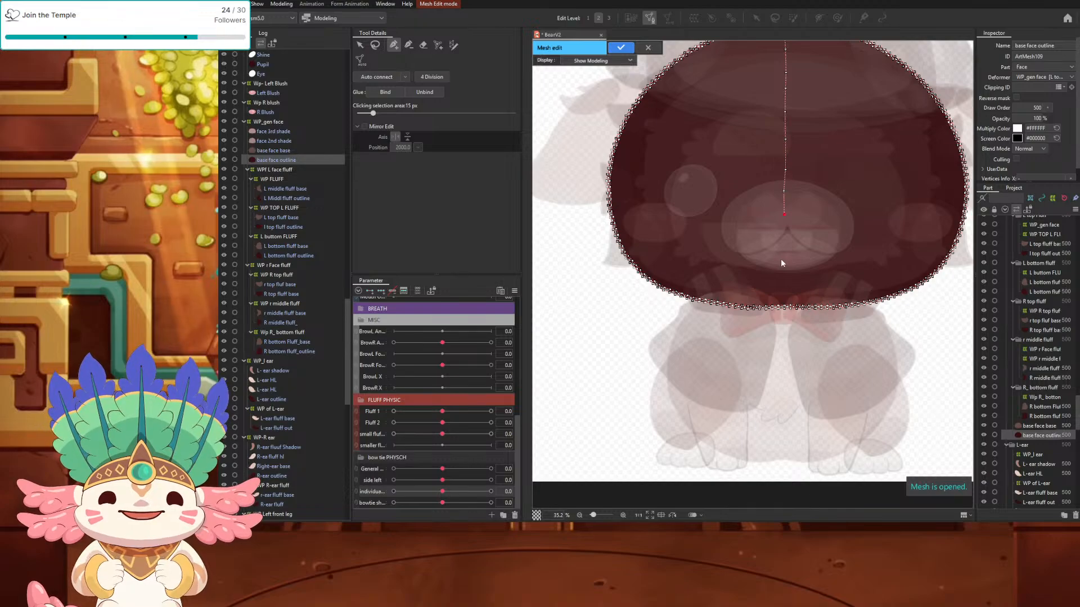
key("ctrl+z")
key("ctrl+z")
Step: Redraw the central vertical line with more closely spaced vertices, from the top edge of the face outline to the bottom edge
left_click_drag(781, 133, 768, 267)
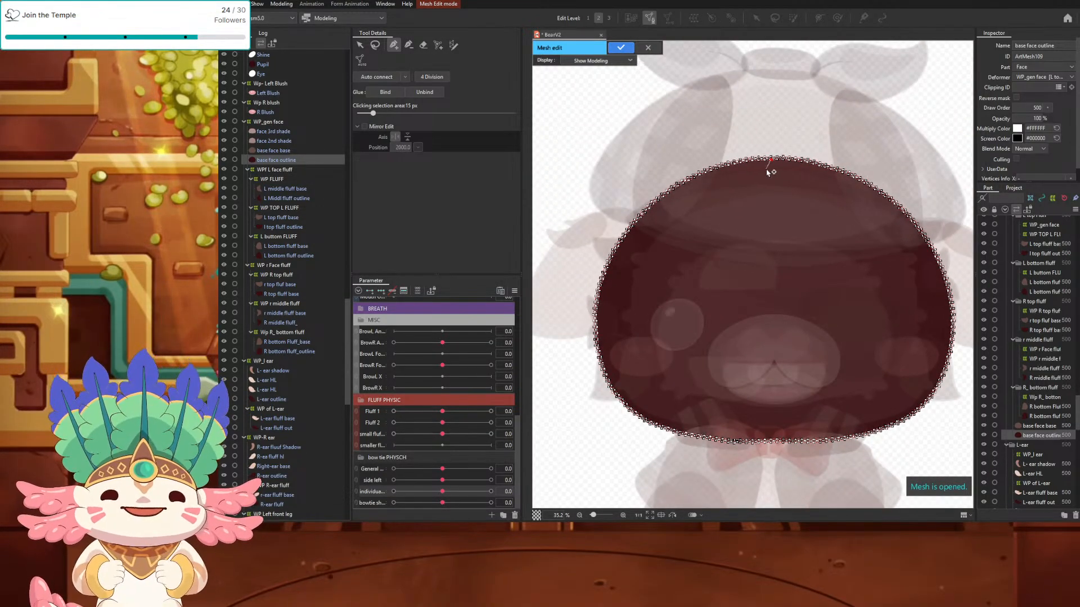
scroll(765, 169, "up", 3)
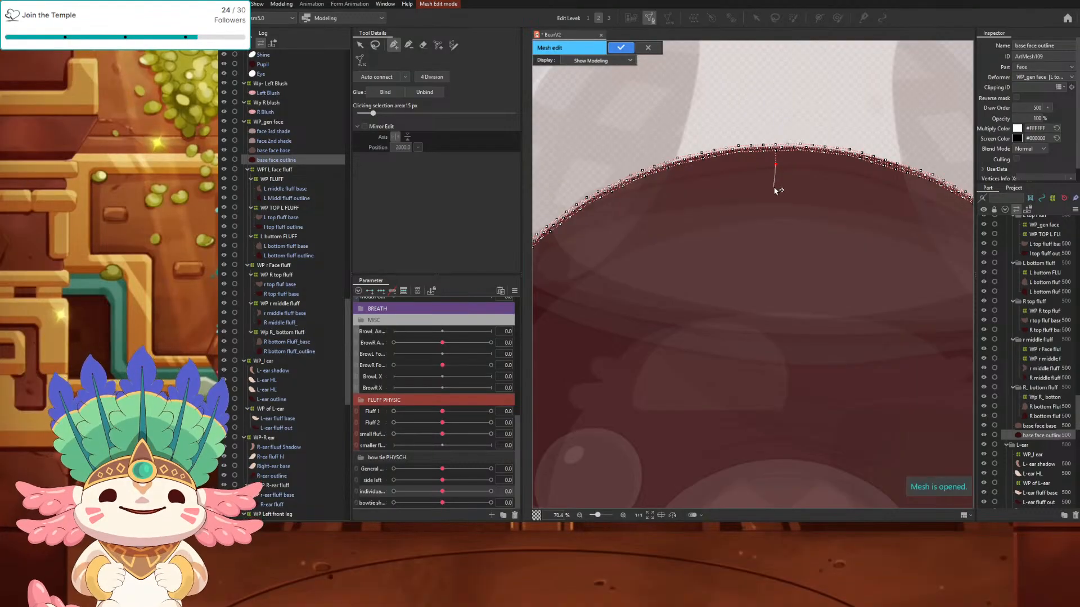
left_click(774, 212)
scroll(776, 217, "down", 3)
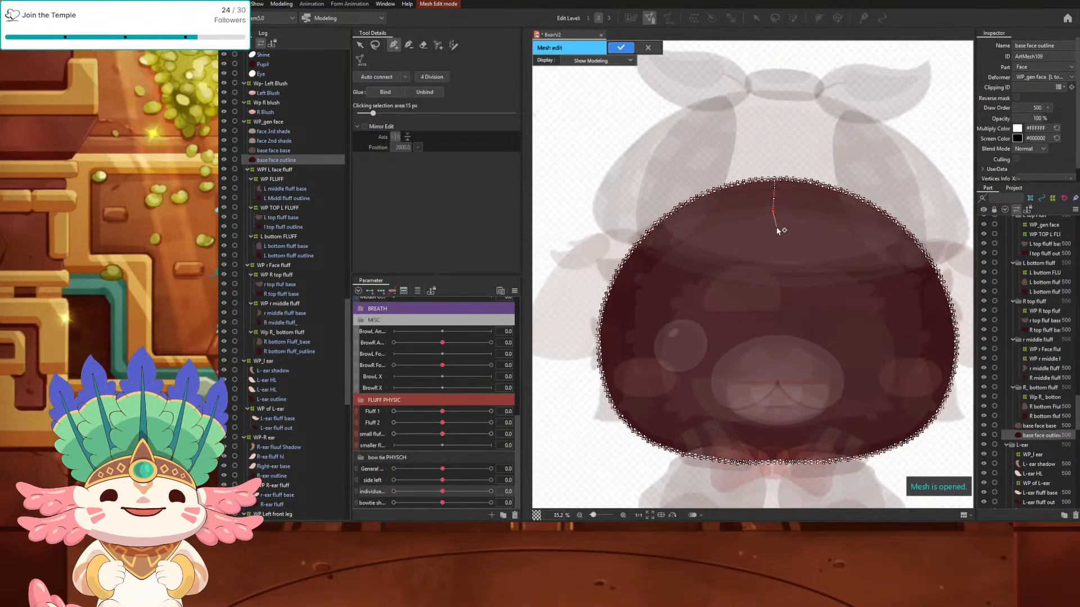
left_click(772, 223)
left_click(772, 244)
left_click(771, 232)
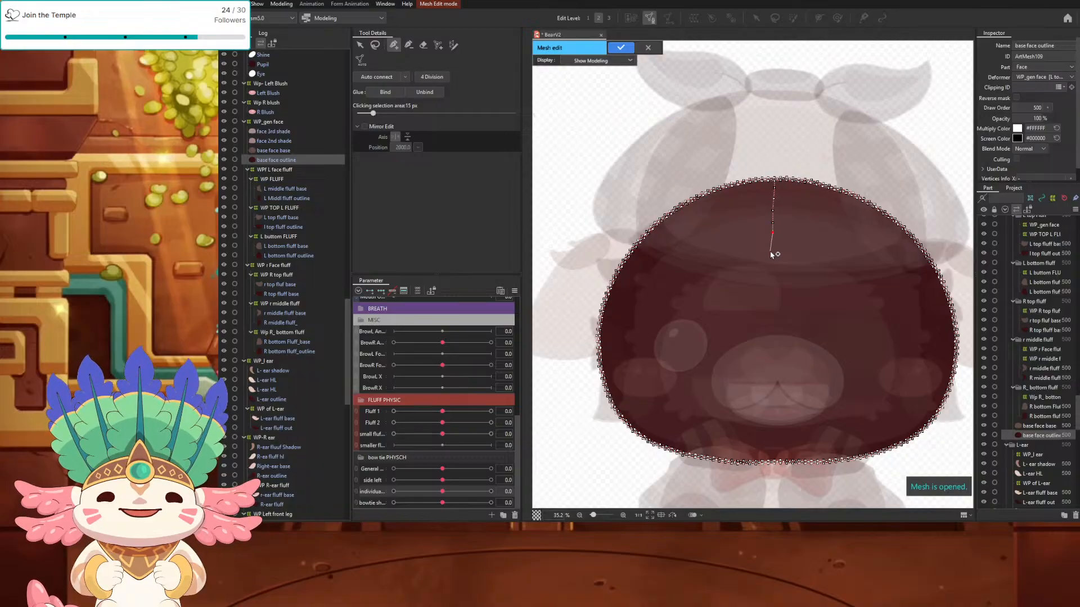
left_click(772, 274)
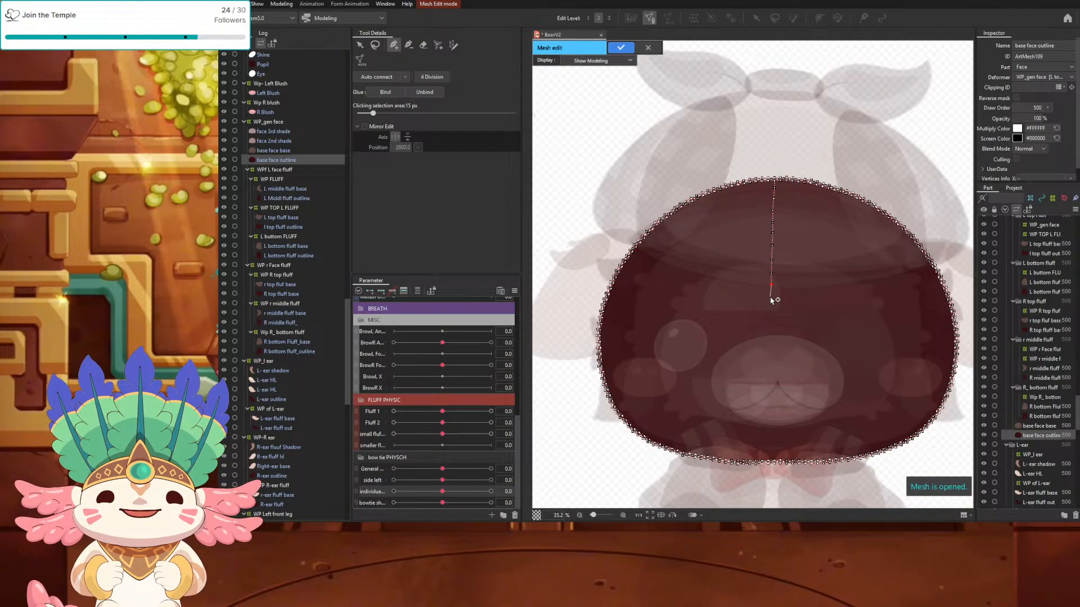
left_click(772, 302)
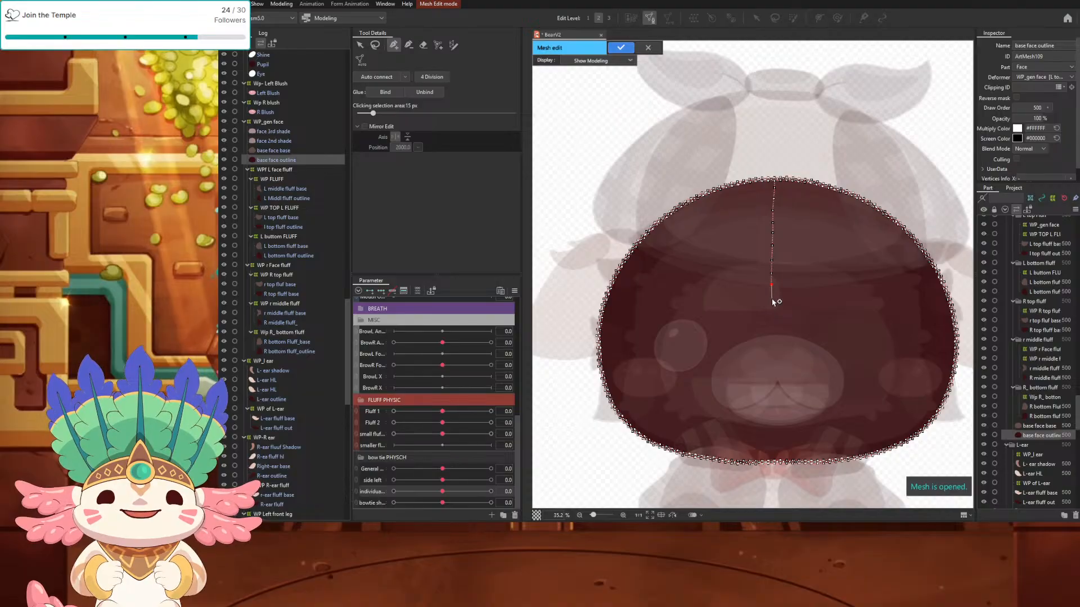
left_click(770, 340)
left_click(768, 367)
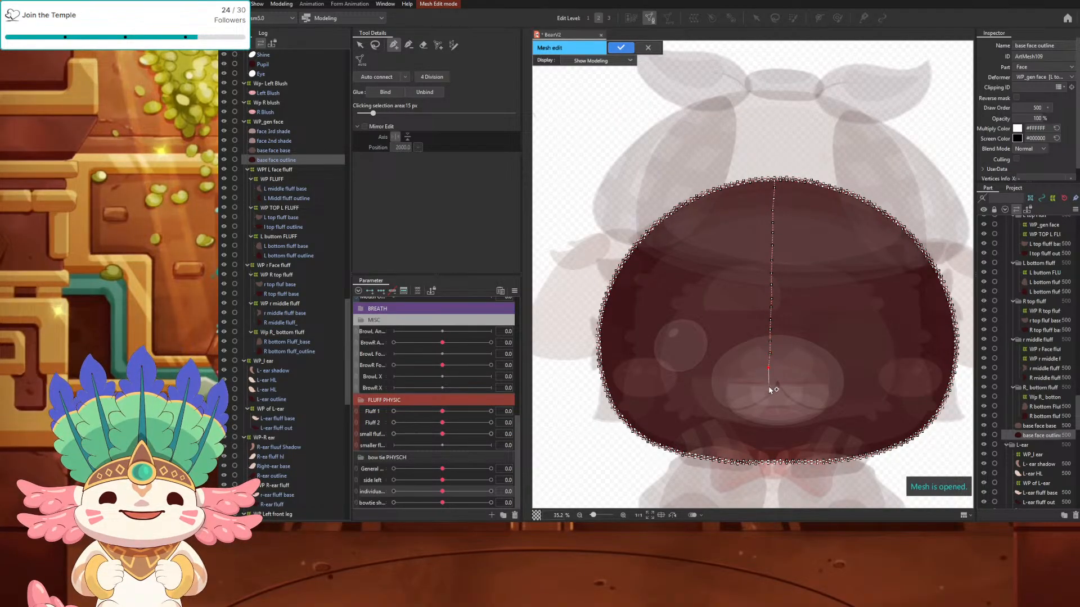
left_click(769, 389)
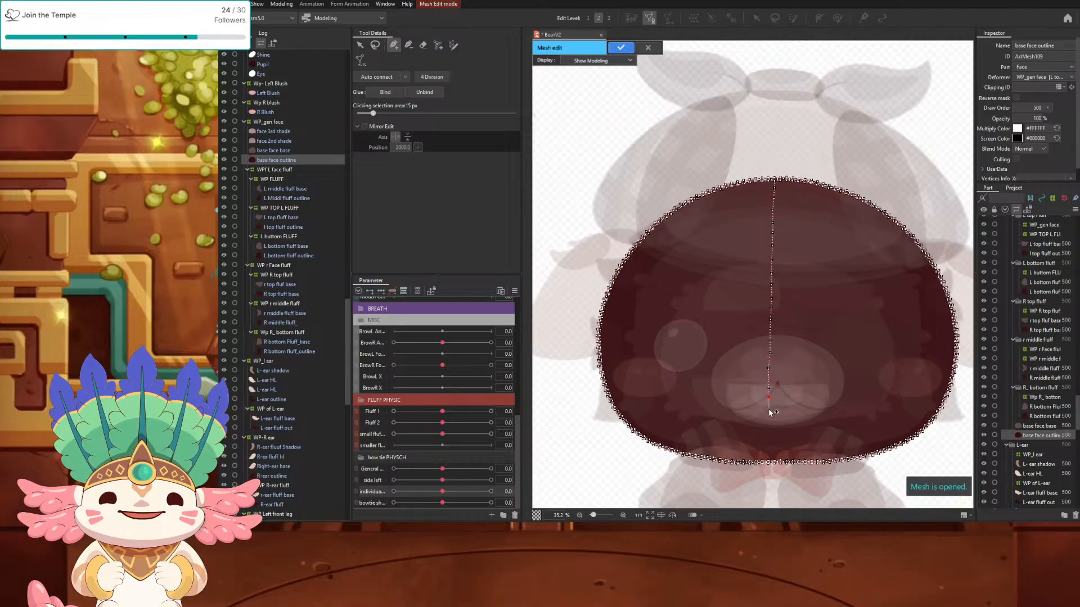
left_click(767, 419)
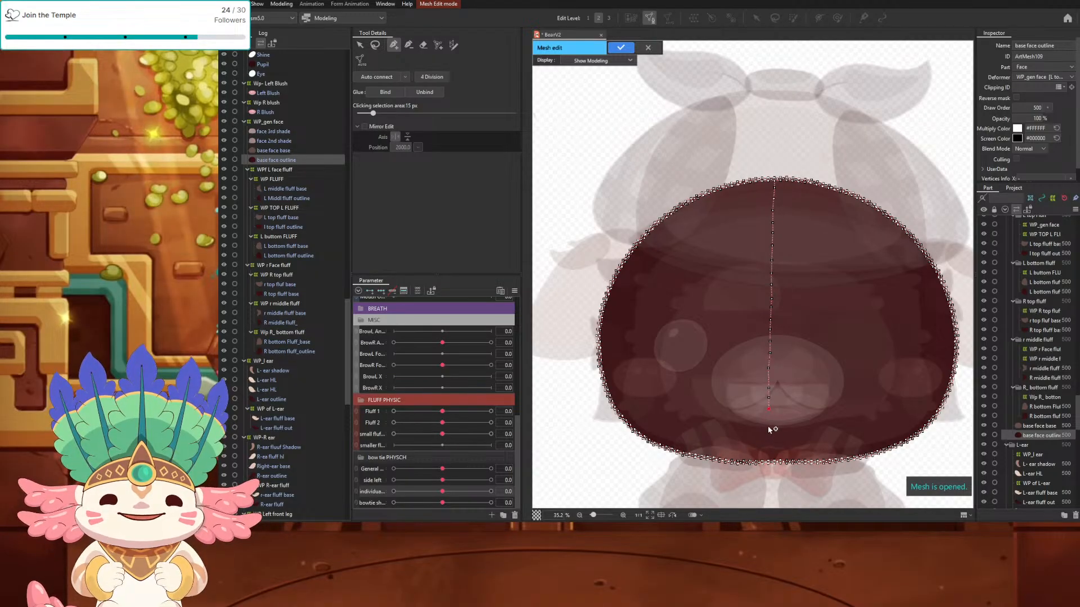
left_click(769, 418)
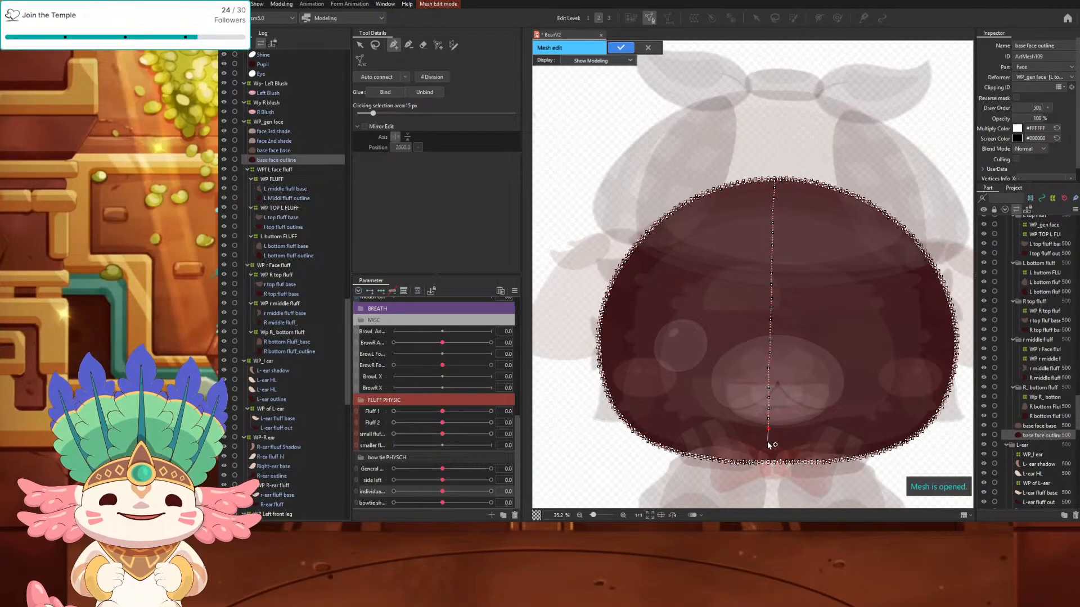
left_click(766, 453)
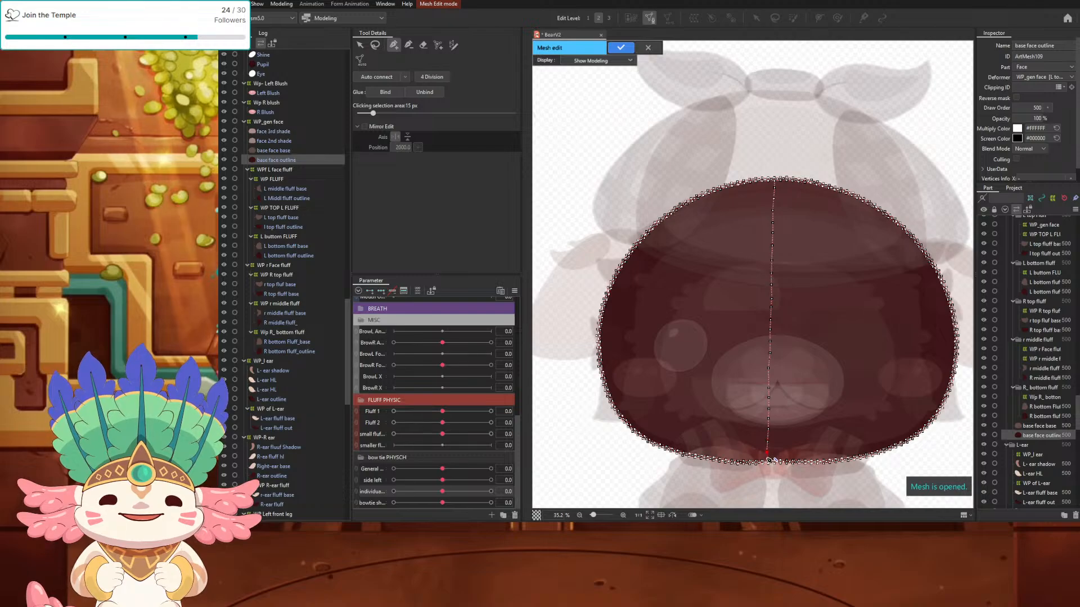
left_click(770, 462)
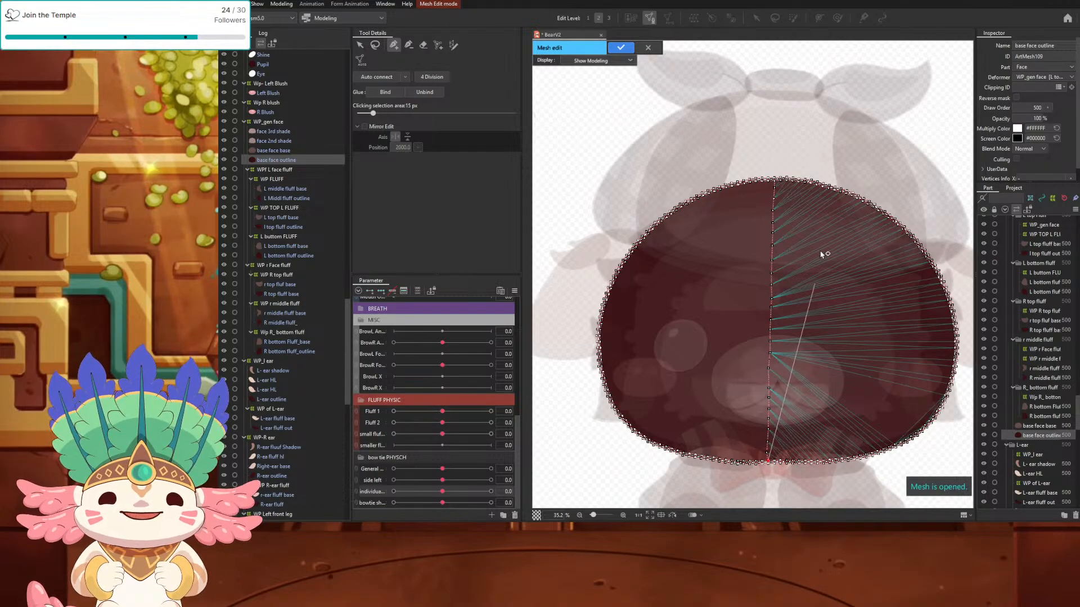
right_click(838, 258)
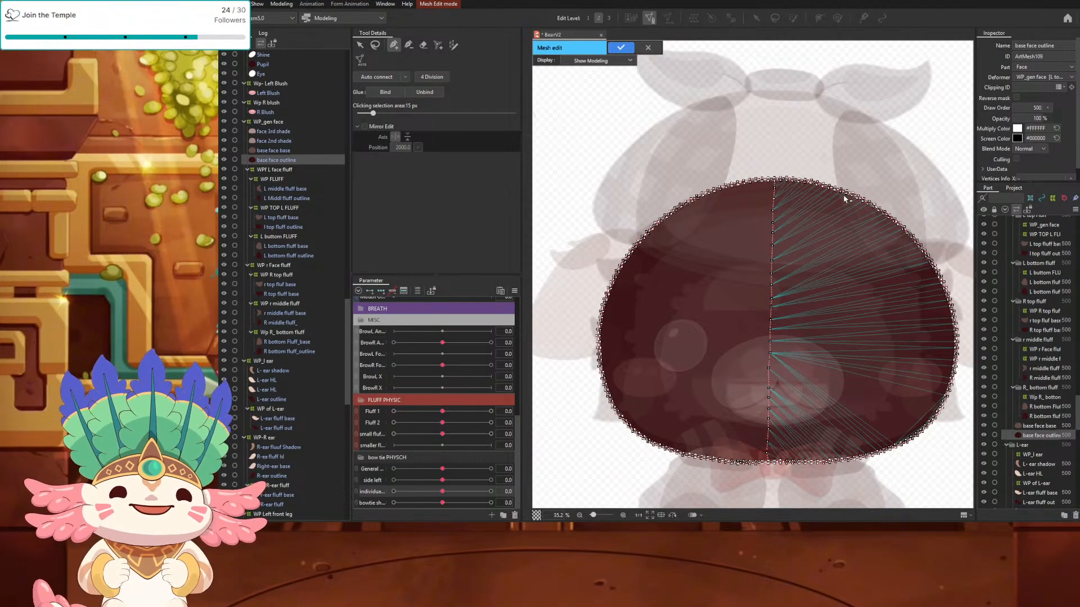
left_click(846, 194)
right_click(847, 214)
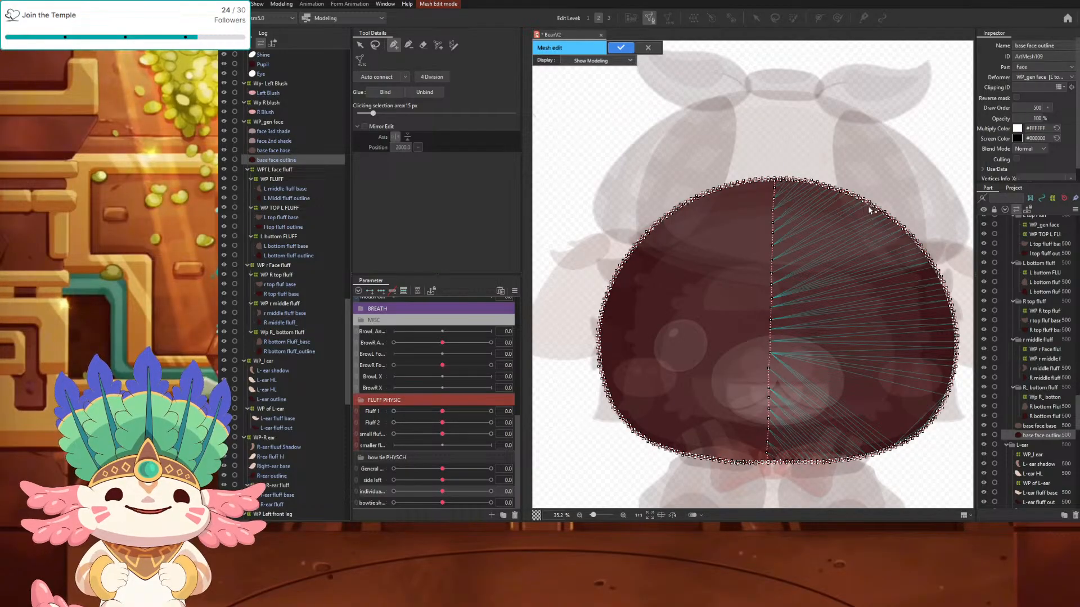
left_click(868, 209)
left_click(869, 216)
left_click(869, 232)
left_click(869, 253)
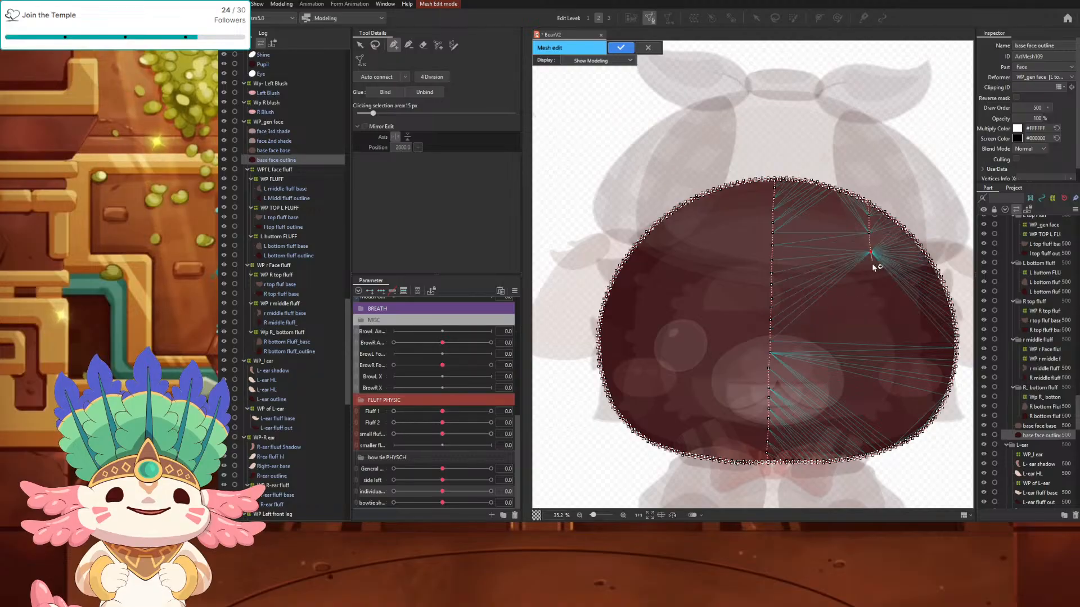
left_click(872, 277)
key("ctrl+z")
key("ctrl+z")
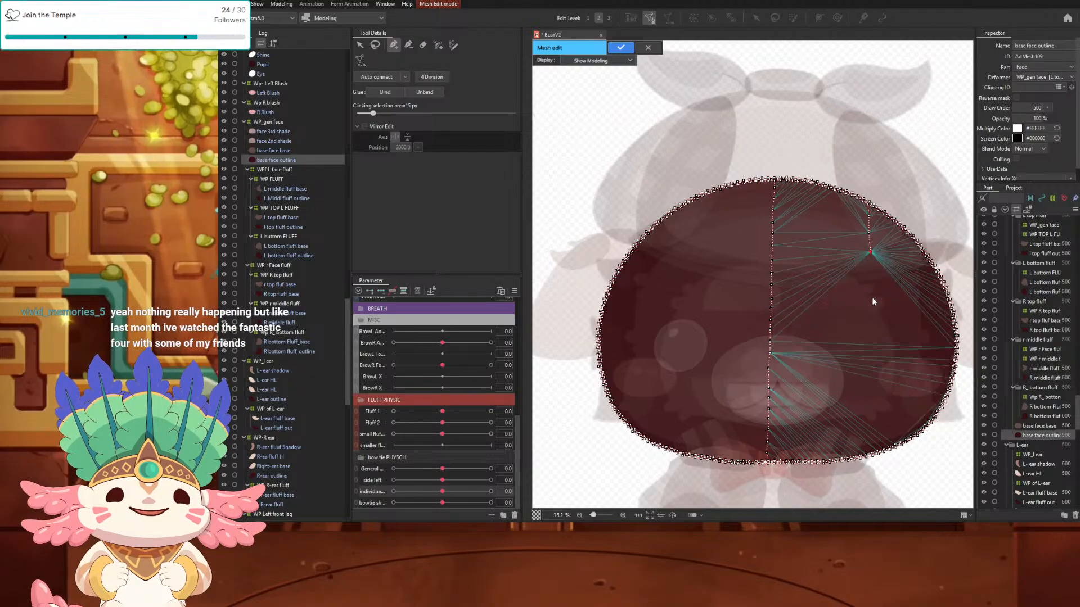
key("ctrl+z")
key("ctrl+z")
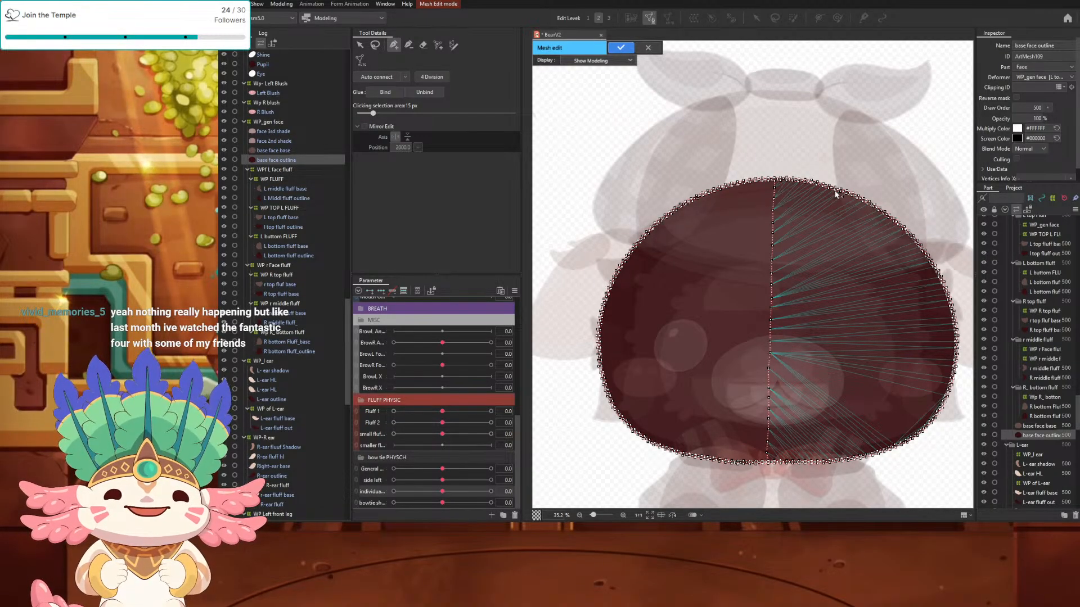
Step: Add two vertical lines of vertices across the right half of the face outline, each from its top edge to its bottom edge
left_click_drag(835, 197, 831, 460)
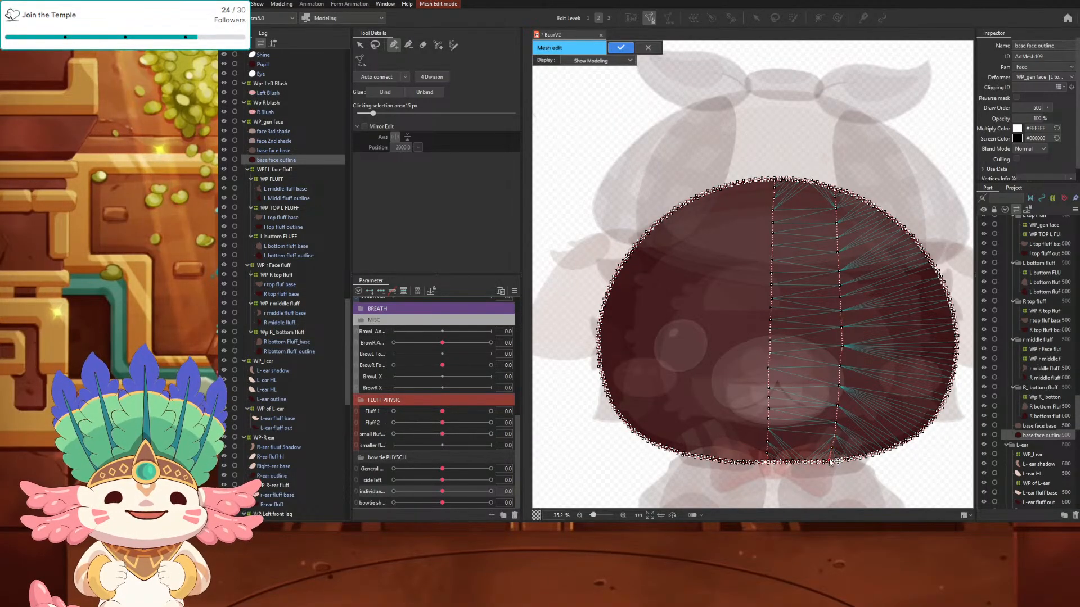
left_click(903, 240)
left_click(903, 282)
left_click(903, 308)
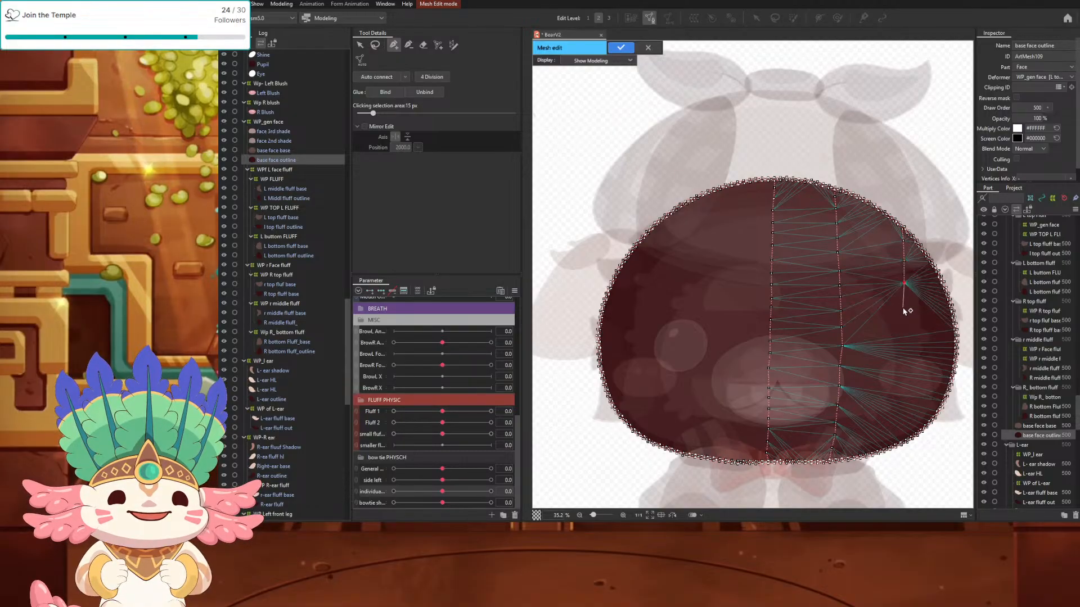
left_click(903, 324)
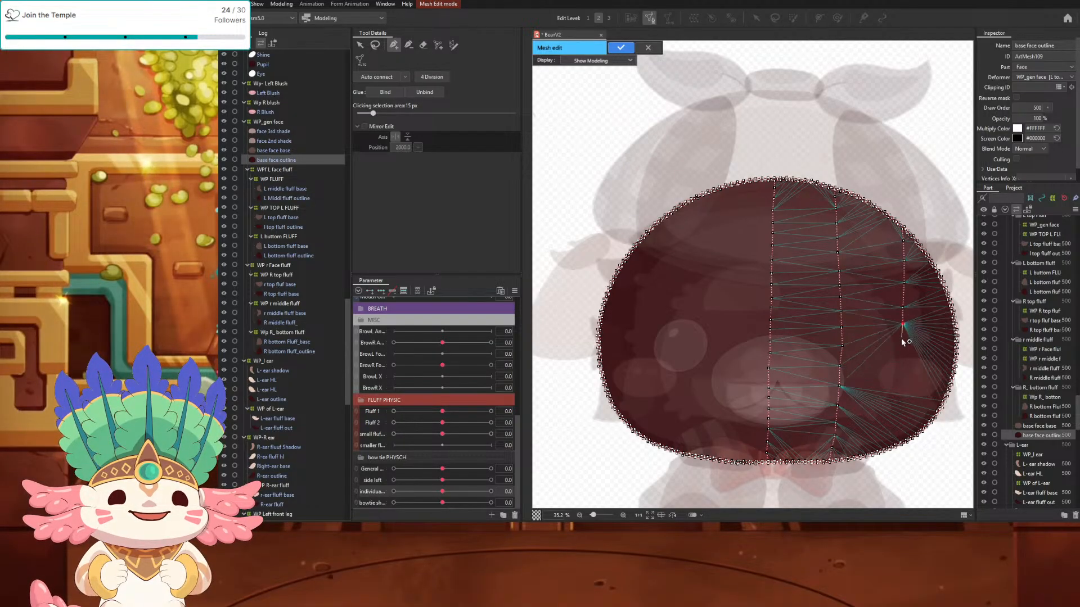
left_click(901, 343)
left_click(899, 369)
left_click(898, 388)
left_click(895, 405)
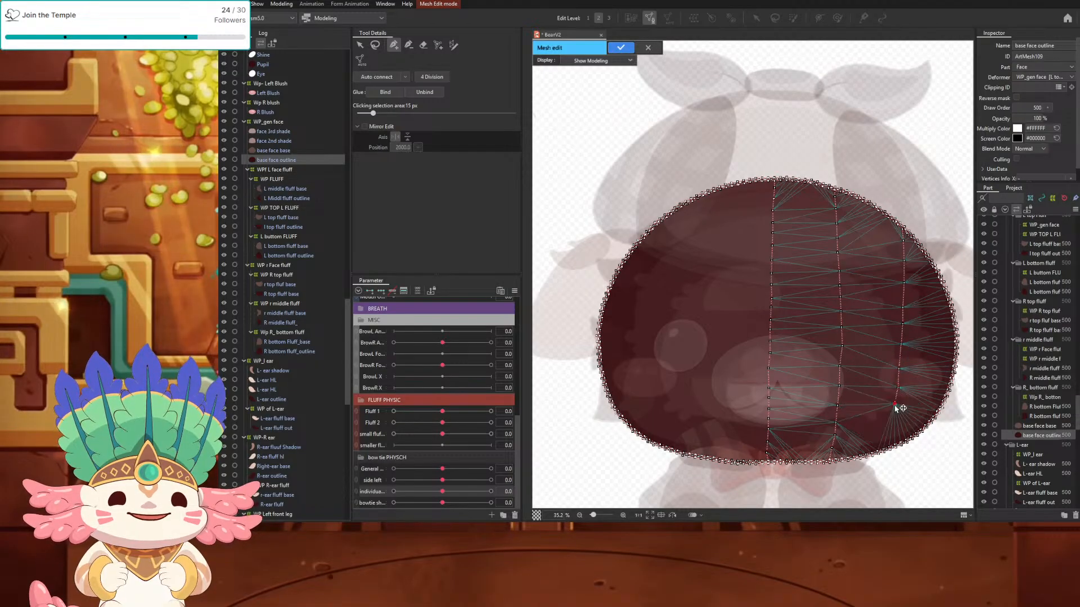
left_click(889, 434)
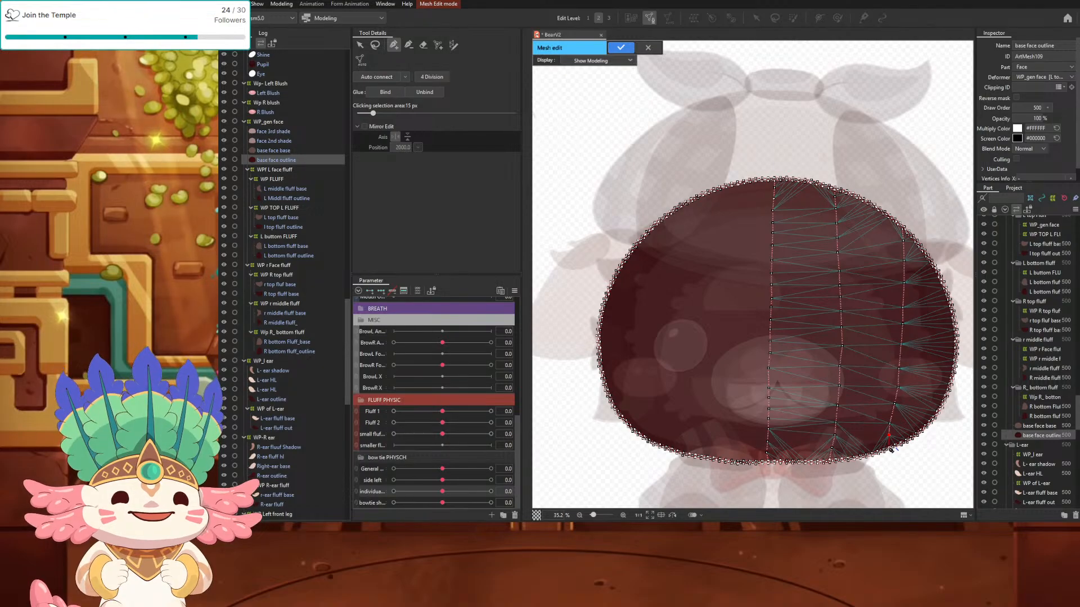
left_click(889, 447)
right_click(852, 381)
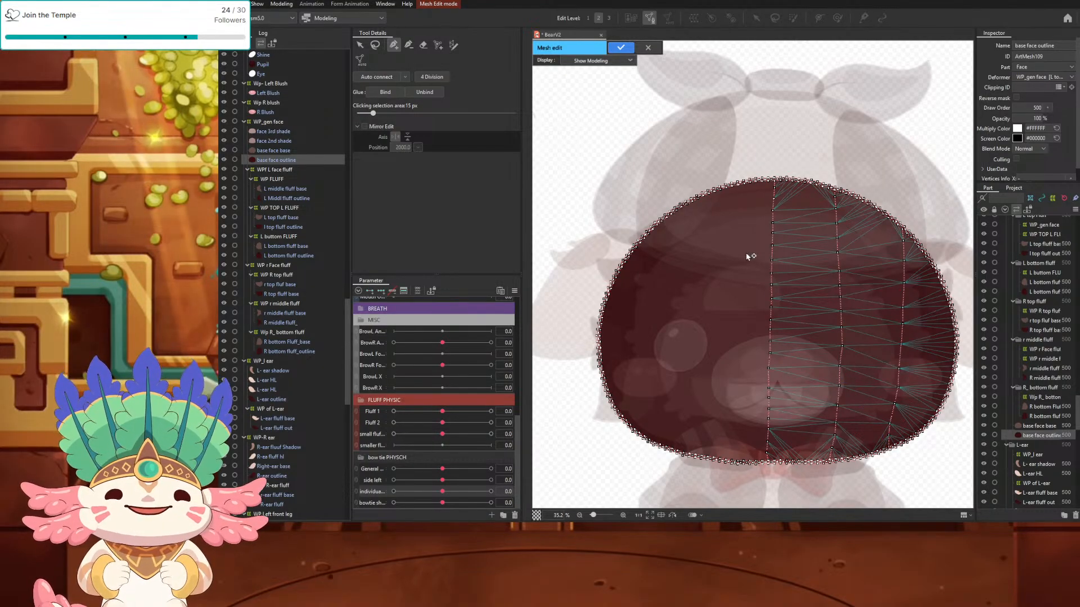
Step: Start a vertical line of vertices through the left half of the face outline, from the top edge down past the eye
left_click(713, 192)
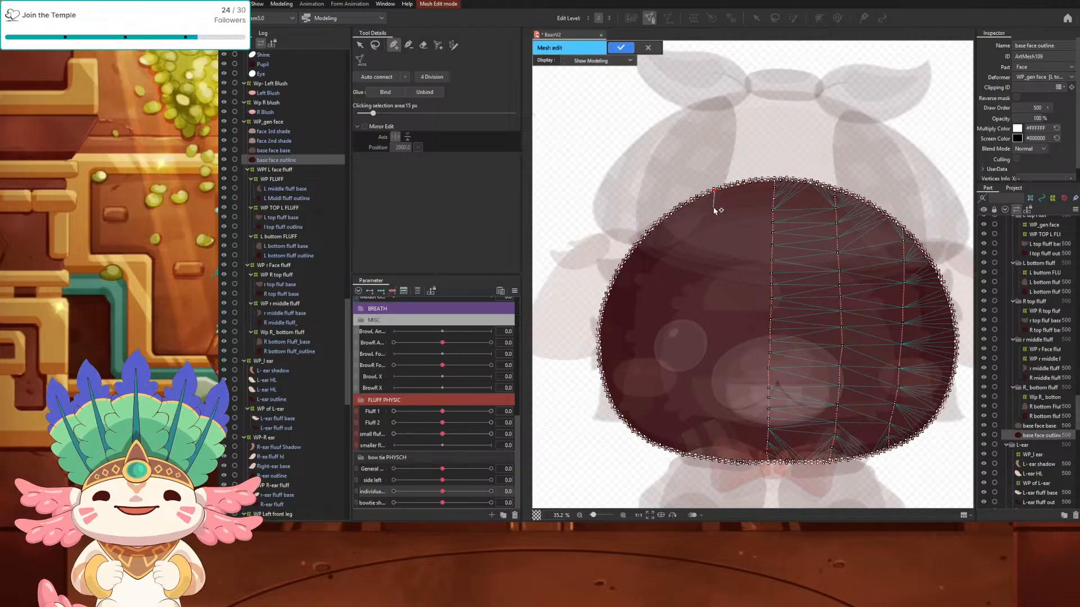
left_click(714, 215)
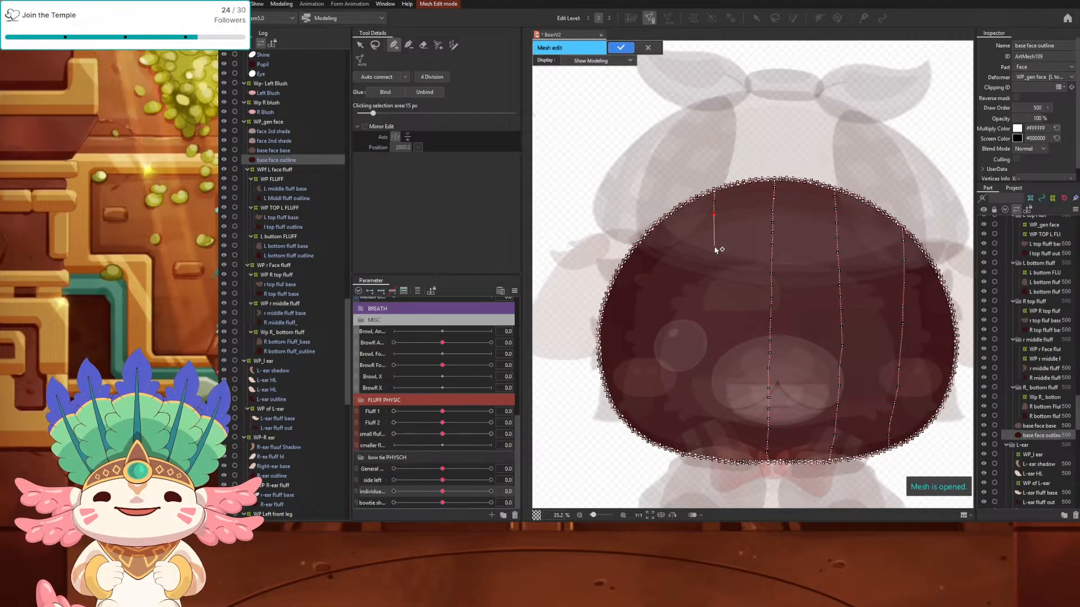
key("ctrl+z")
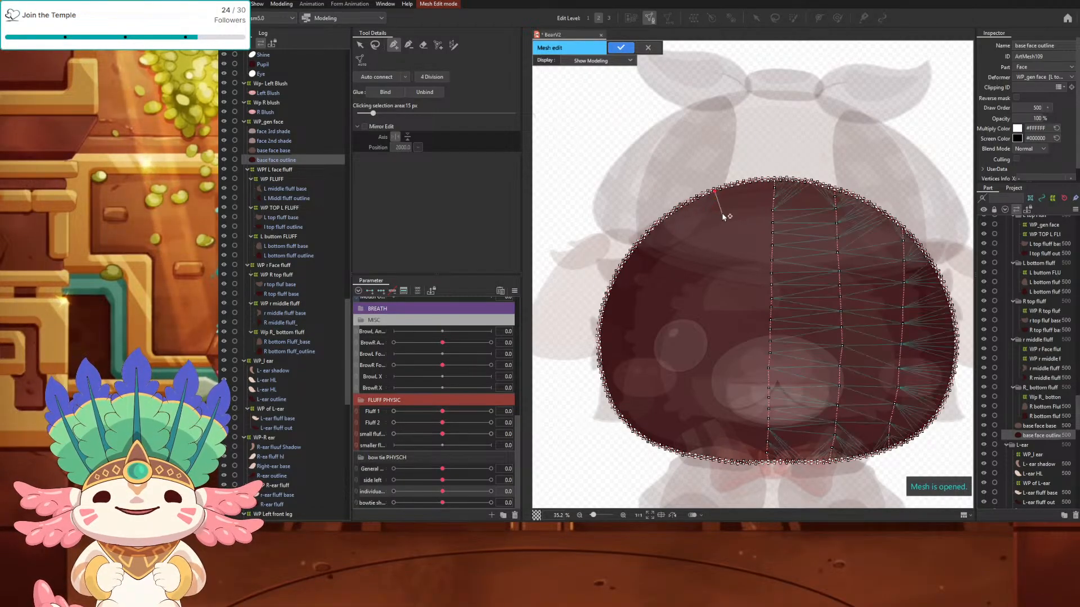
scroll(721, 187, "up", 4)
left_click(712, 199)
scroll(713, 223, "down", 4)
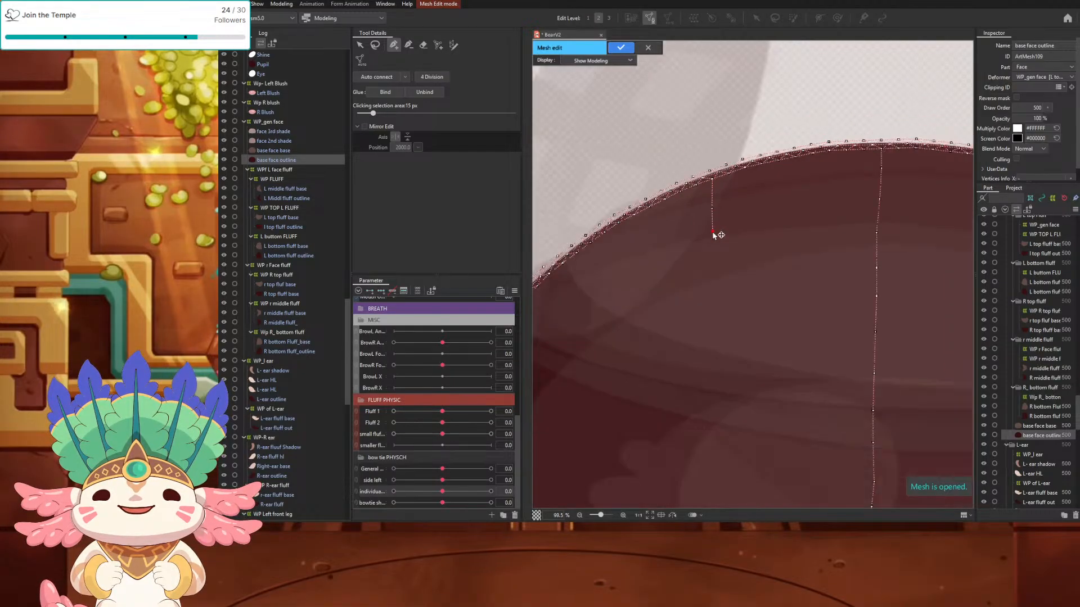
left_click_drag(715, 266, 720, 184)
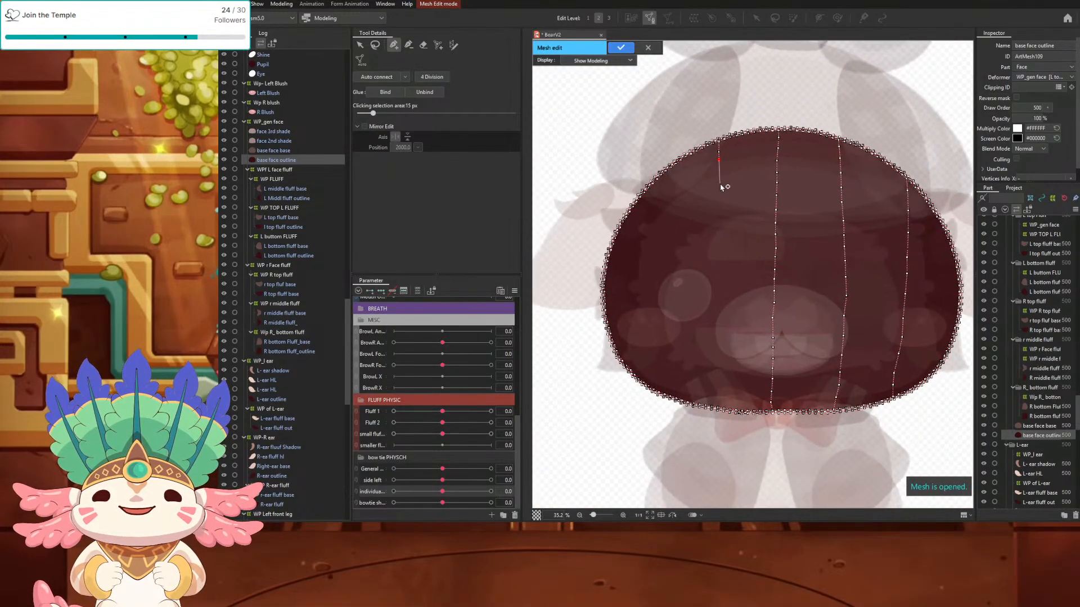
left_click(718, 191)
left_click(718, 215)
left_click(717, 259)
left_click(713, 295)
left_click(710, 316)
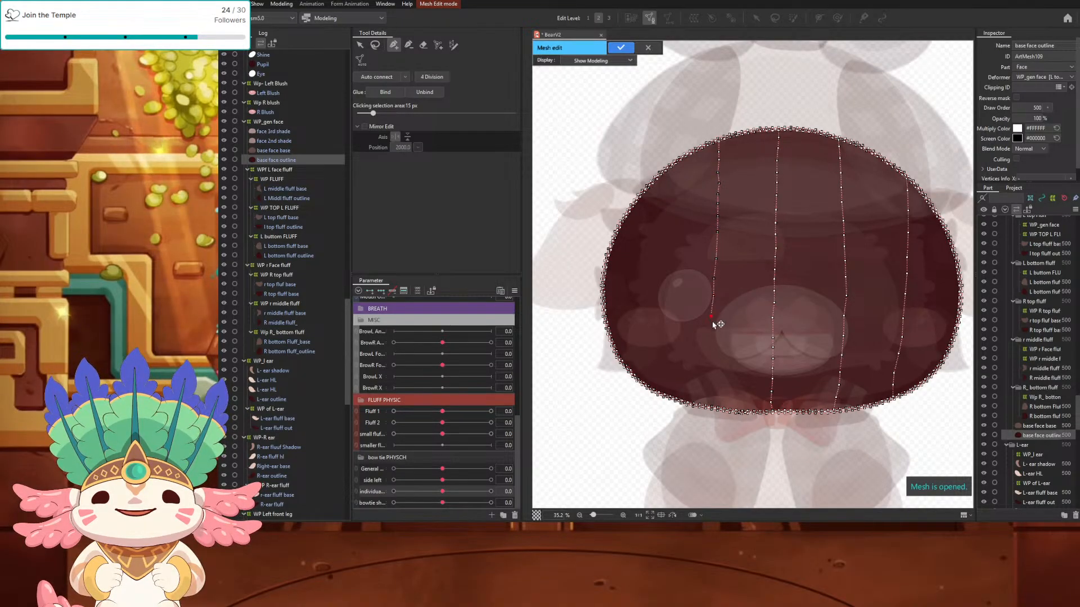
Step: Extend the left-hand line of vertices down to the bottom edge of the face outline
left_click(708, 364)
left_click(705, 388)
key("ctrl+z")
key("ctrl+z")
left_click(709, 356)
left_click(709, 370)
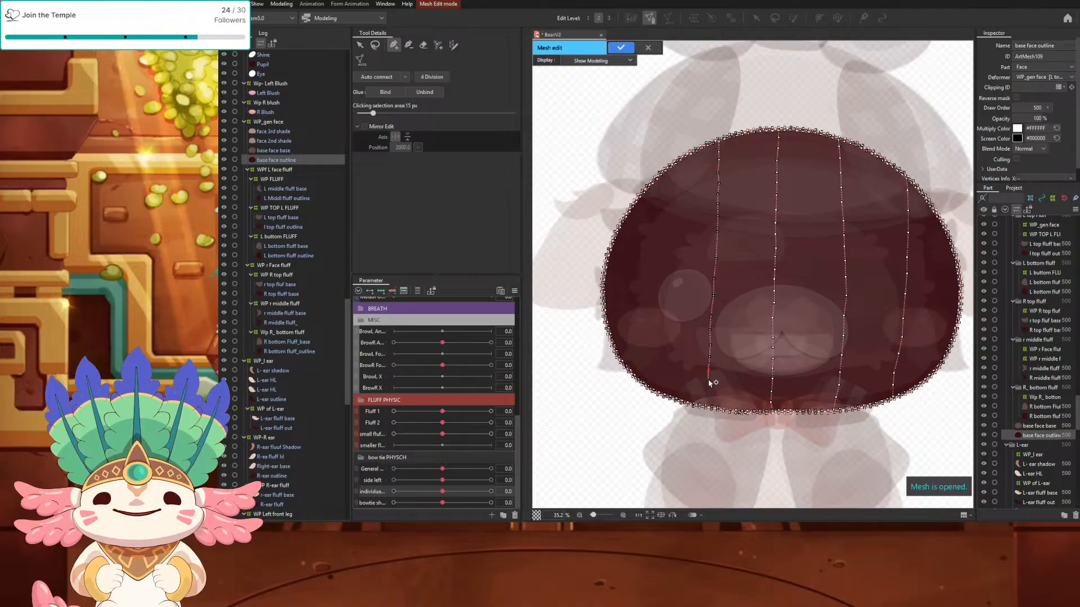
left_click(705, 405)
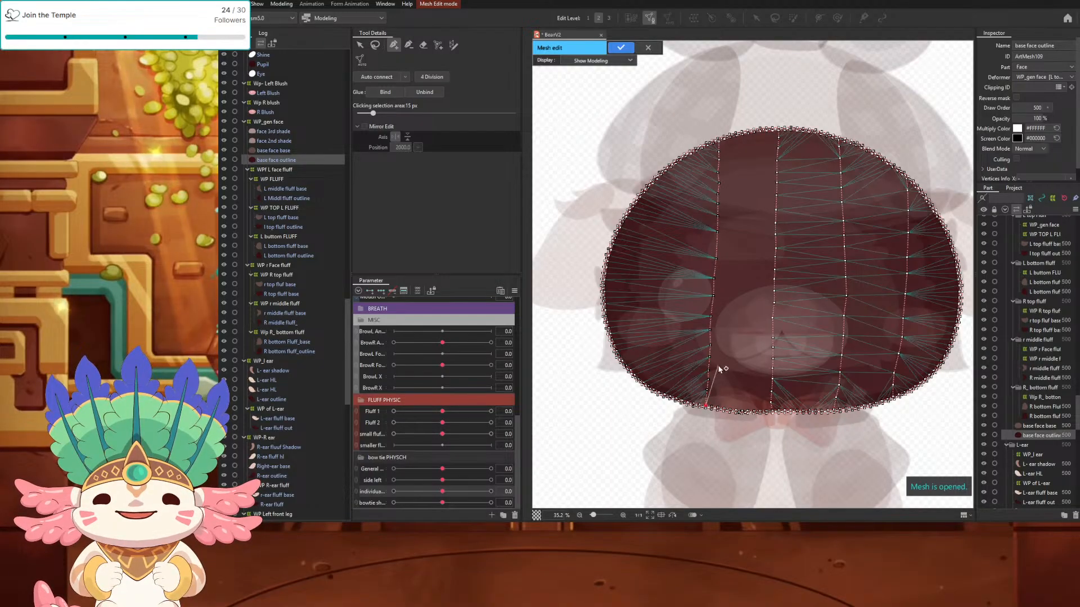
scroll(722, 374, "up", 5)
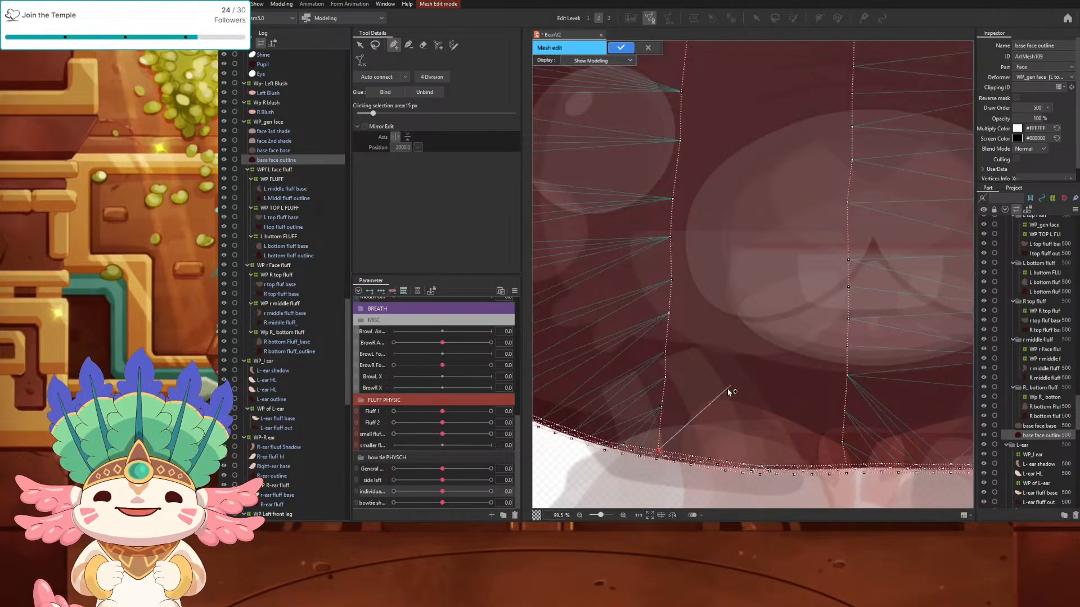
scroll(730, 393, "down", 5)
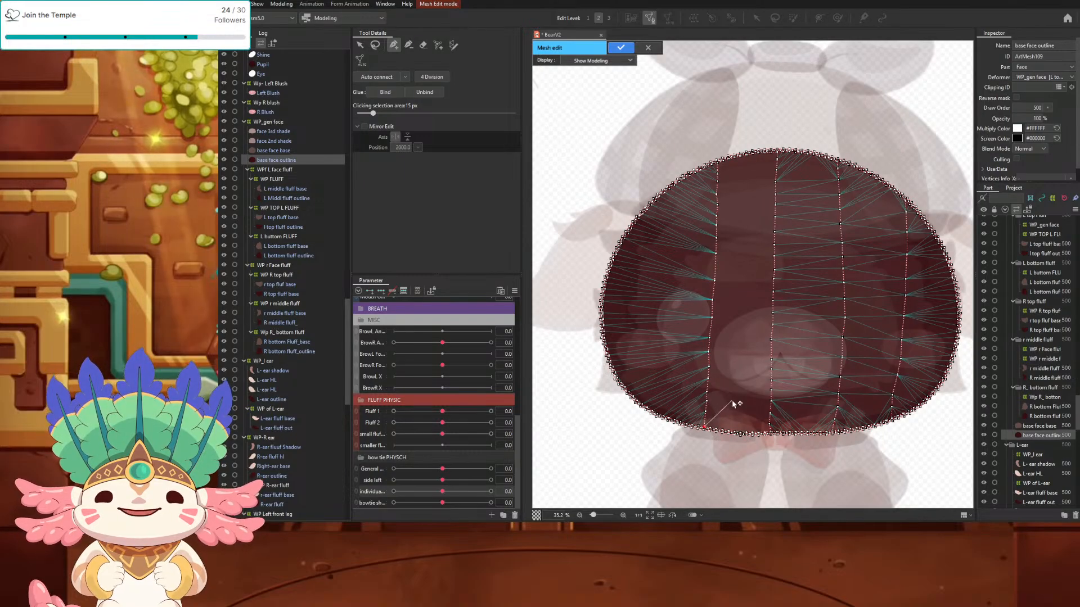
Step: Undo the whole left-hand vertical line of vertices in the face outline mesh
key("ctrl+z")
key("ctrl+y")
key("ctrl+z")
key("ctrl+z")
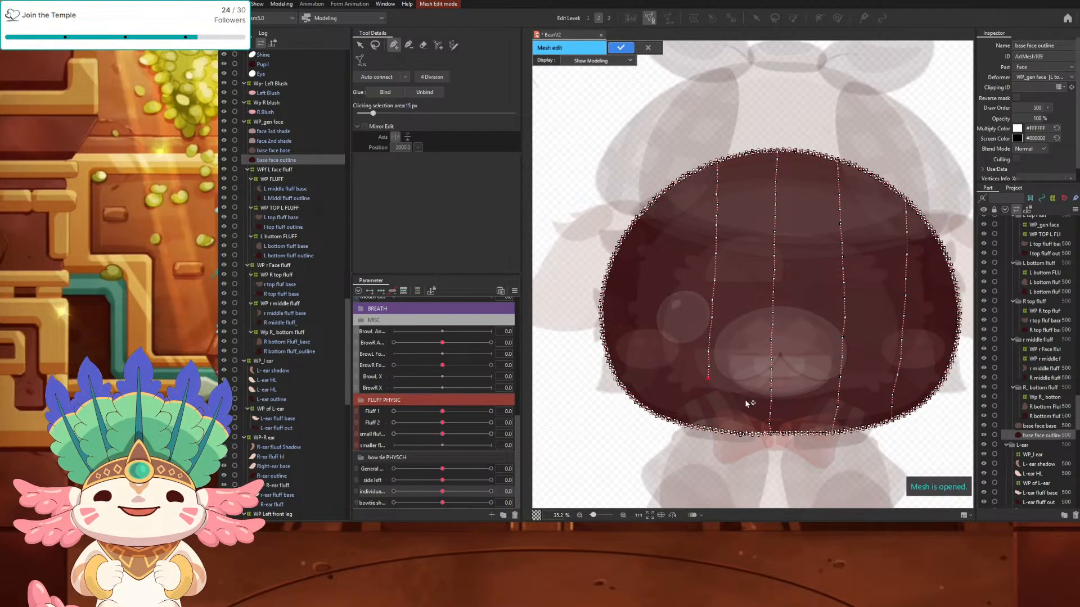
key("ctrl+z")
key("ctrl+z")
key("ctrl+z")
key("ctrl+z")
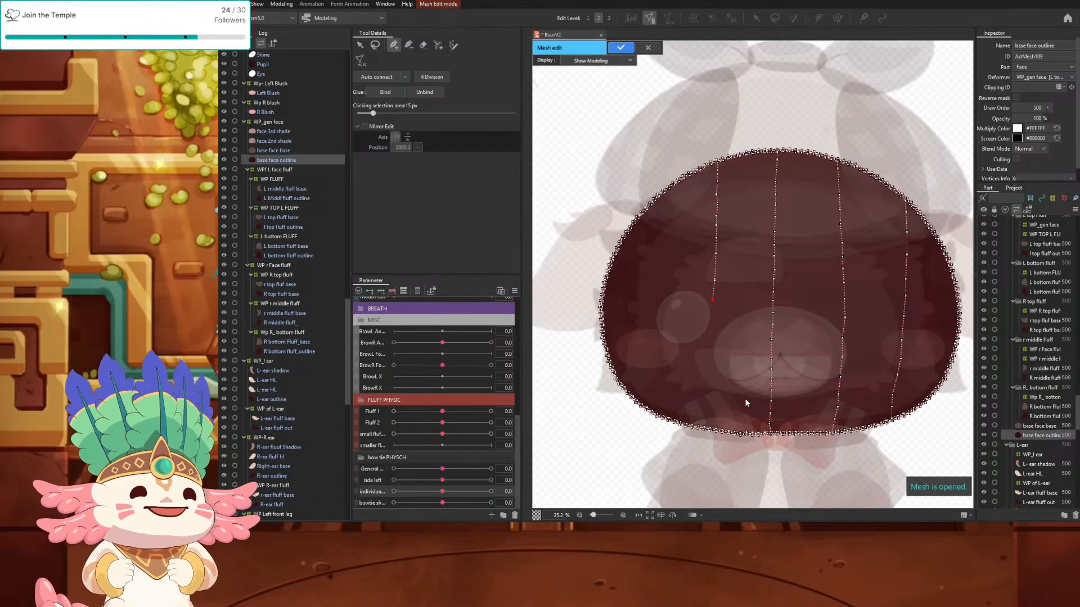
key("ctrl+z")
key("ctrl+z")
key("ctrl+z")
key("ctrl+z")
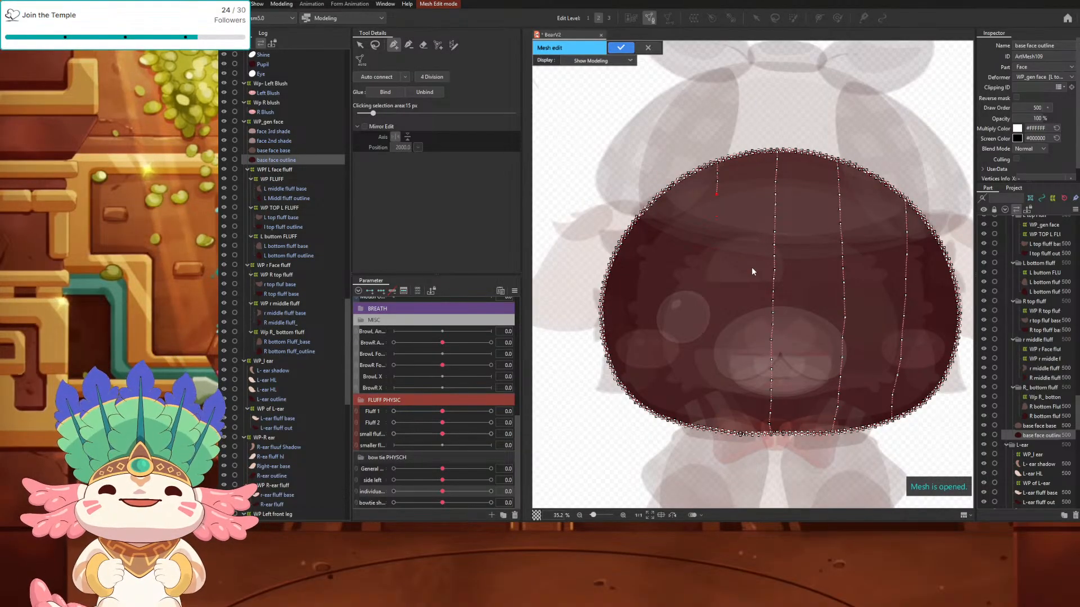
key("ctrl+z")
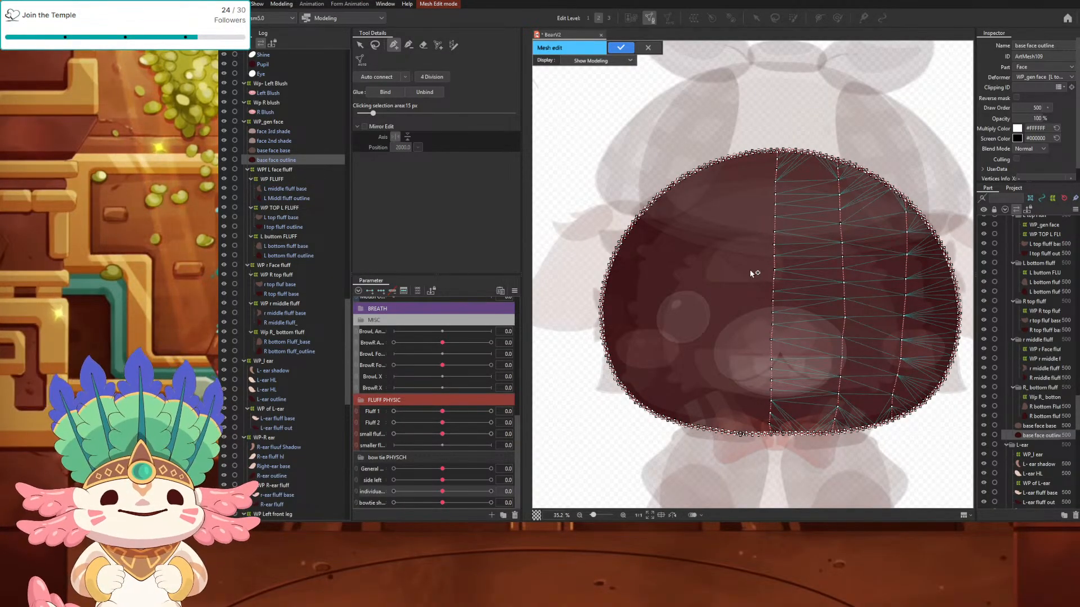
Step: Redraw the left-hand vertical line of vertices from just above the bottom edge of the face outline up past the eye
scroll(687, 425, "up", 3)
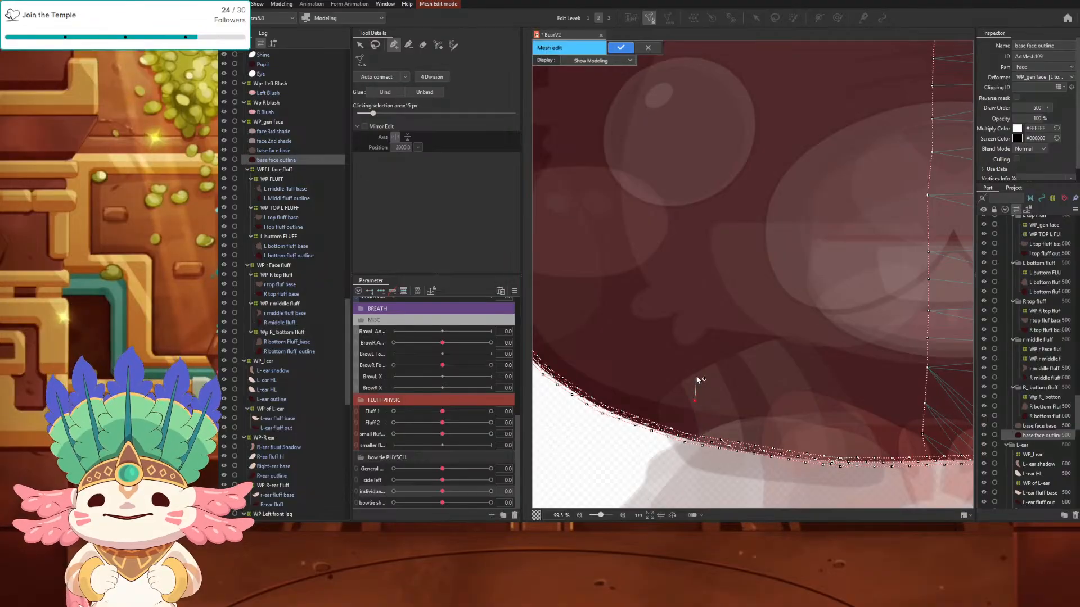
scroll(697, 368, "down", 1)
scroll(697, 366, "down", 1)
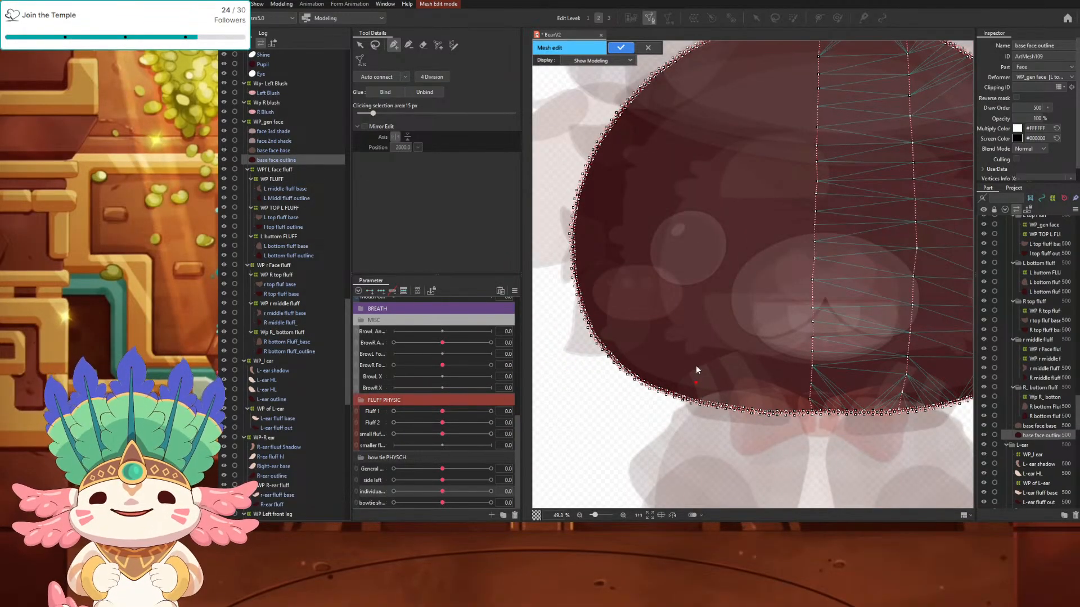
mouse_move(734, 401)
left_mouse_down()
mouse_move(730, 315)
mouse_move(724, 362)
left_mouse_up()
left_click(722, 323)
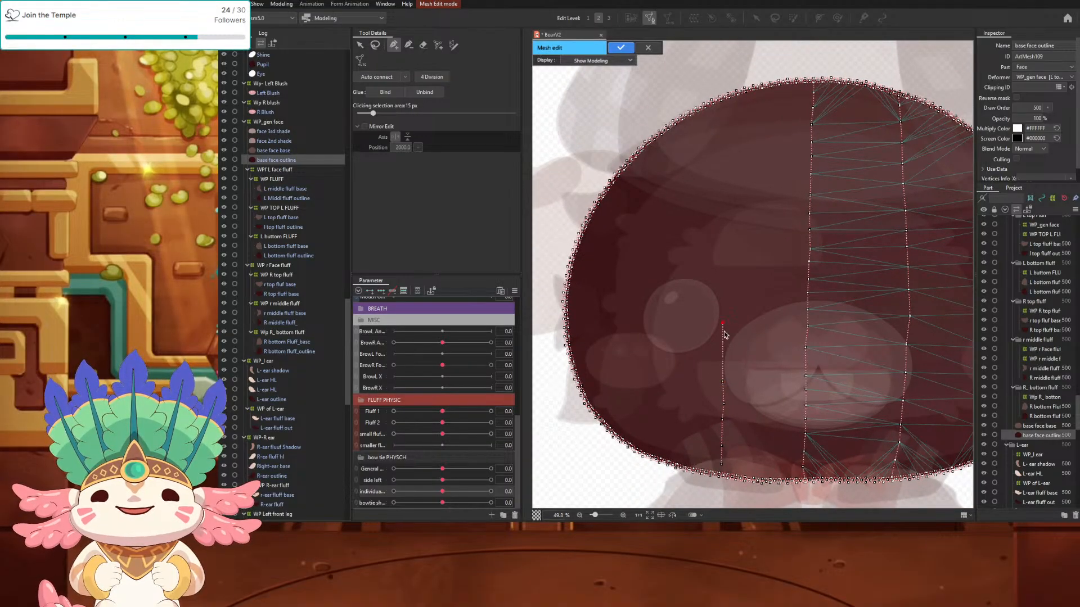
key("ctrl+z")
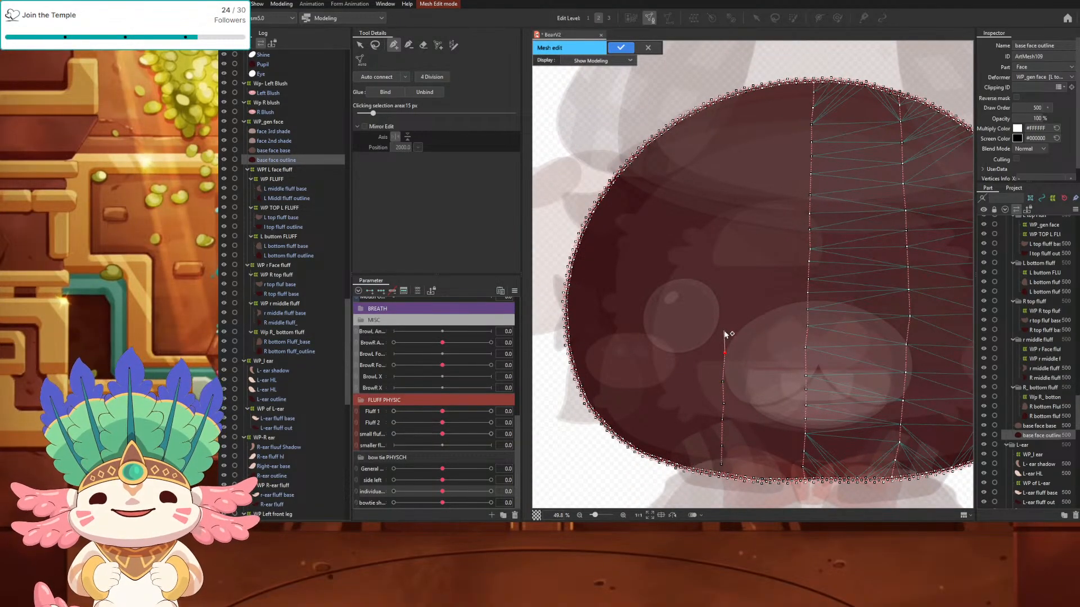
left_click(726, 326)
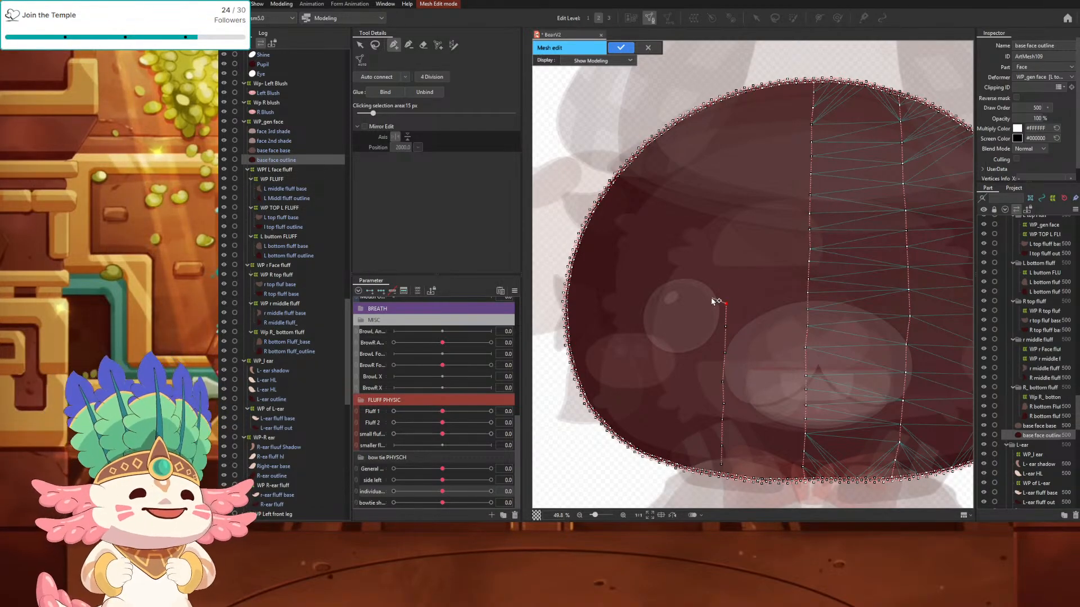
left_click(727, 276)
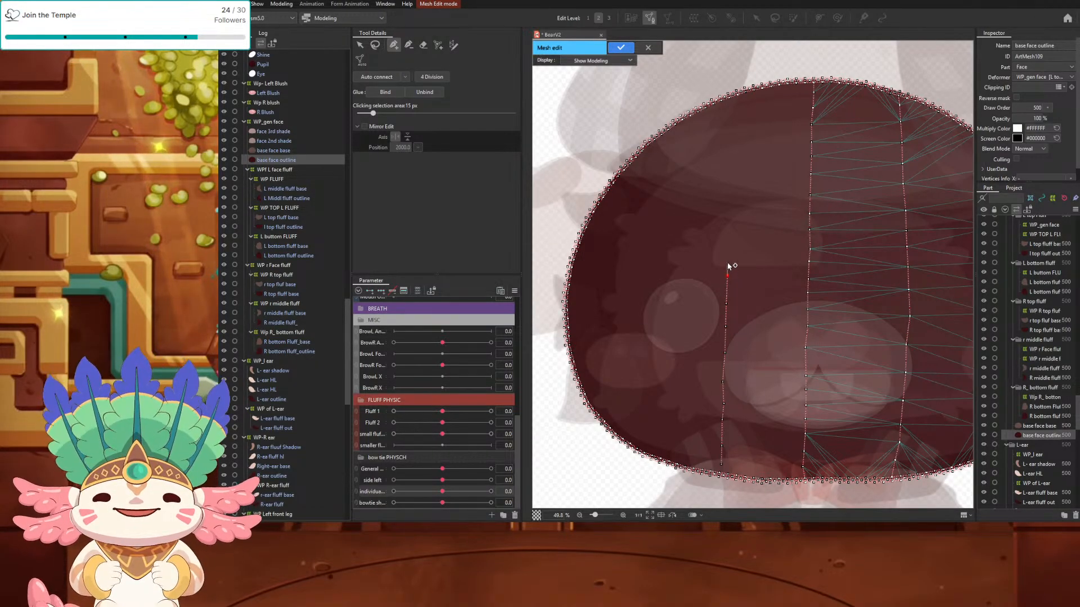
left_click(727, 247)
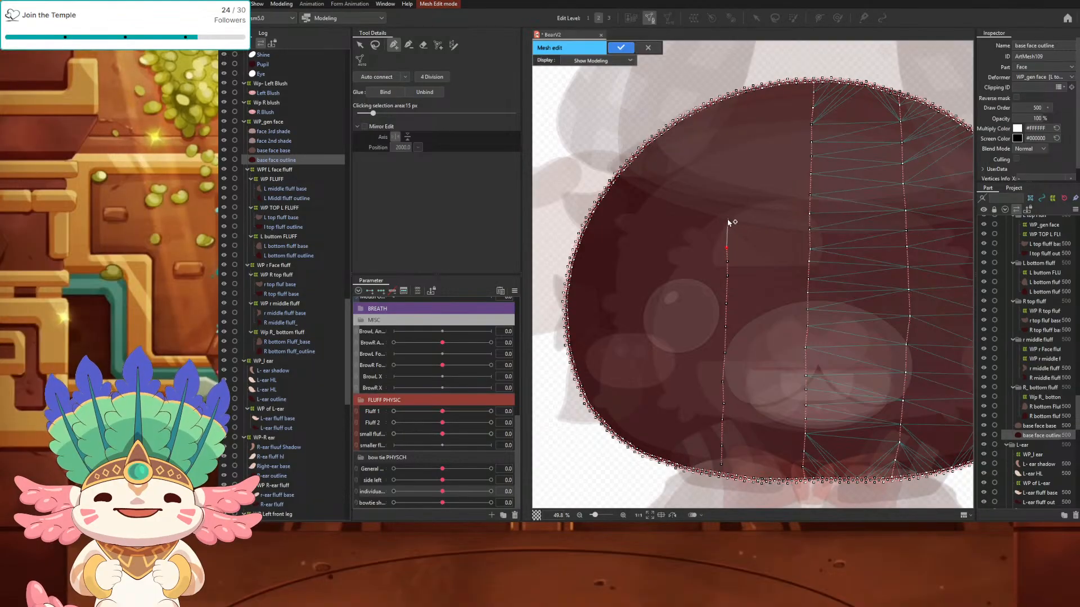
Step: Continue the left-hand line of vertices to the top edge of the face outline and connect its lower end to the bottom edge
left_click(729, 185)
left_click(731, 160)
left_click(734, 133)
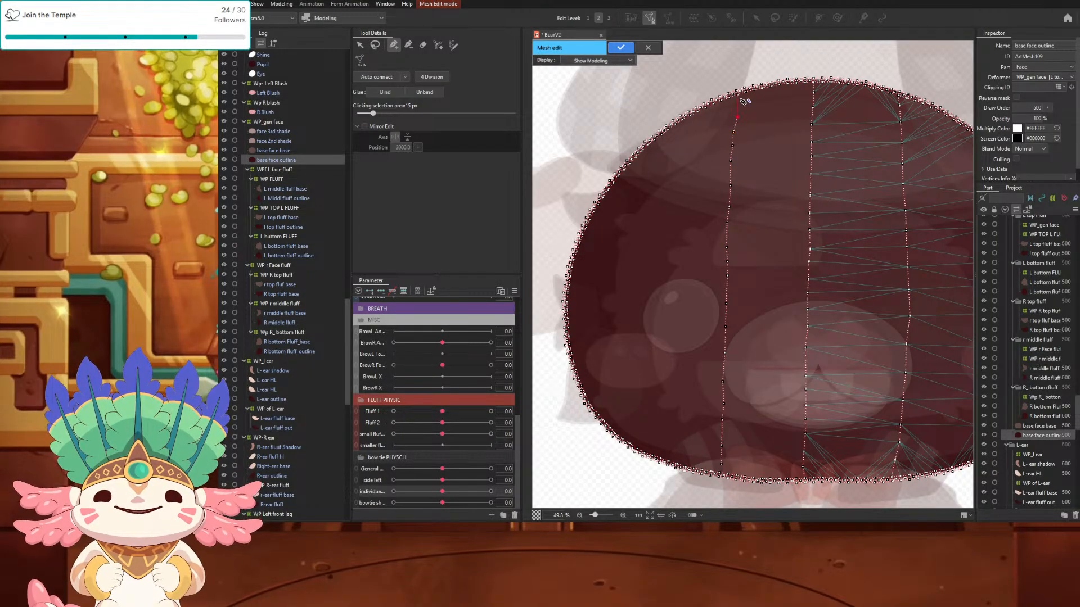
left_click(737, 96)
key("Escape")
left_click(721, 465)
left_click(720, 475)
key("Escape")
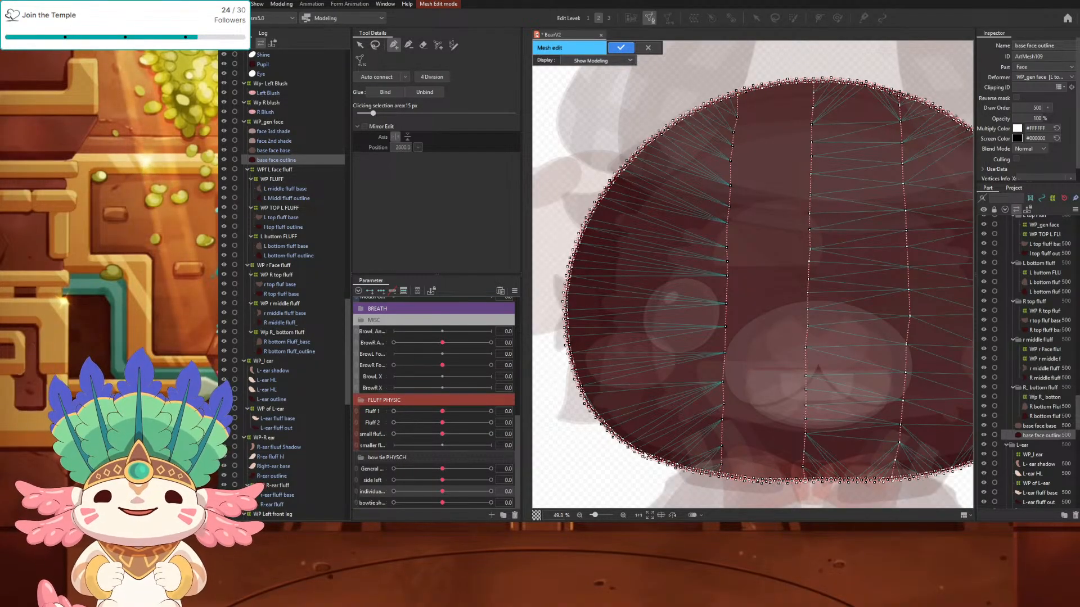
Step: Switch to the axolotl model and examine how the central vertex line of its head outline mesh runs from the chin to the crown jewel
scroll(790, 402, "down", 2)
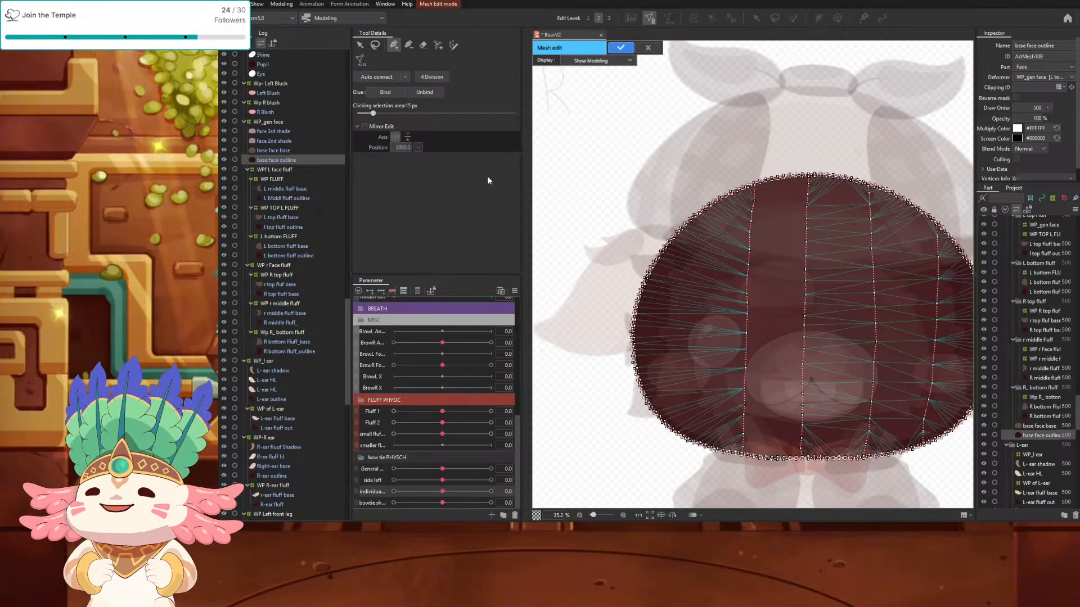
scroll(704, 270, "down", 4)
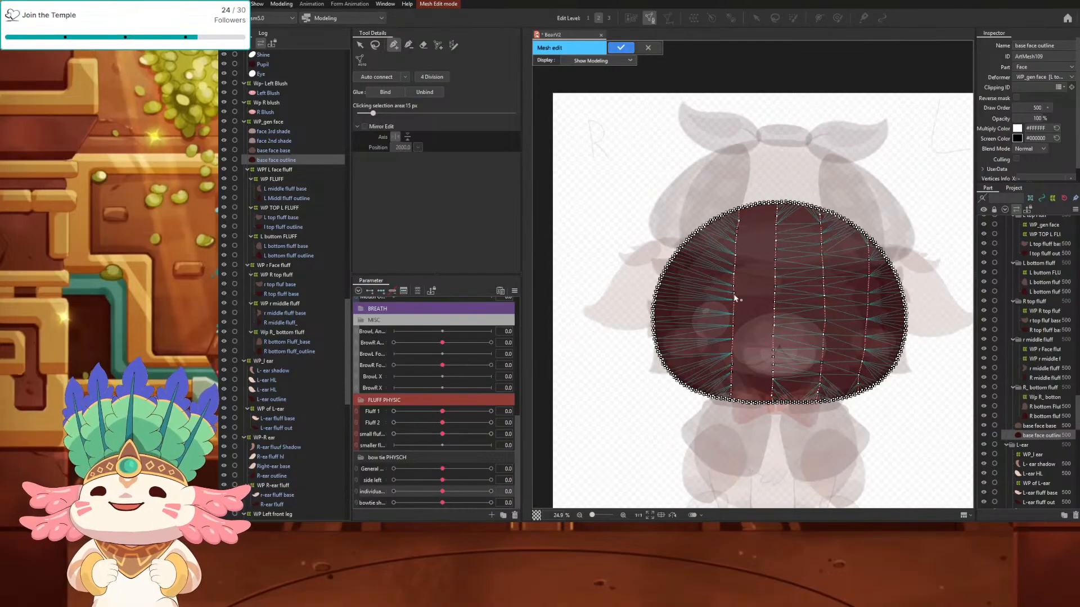
scroll(725, 293, "up", 4)
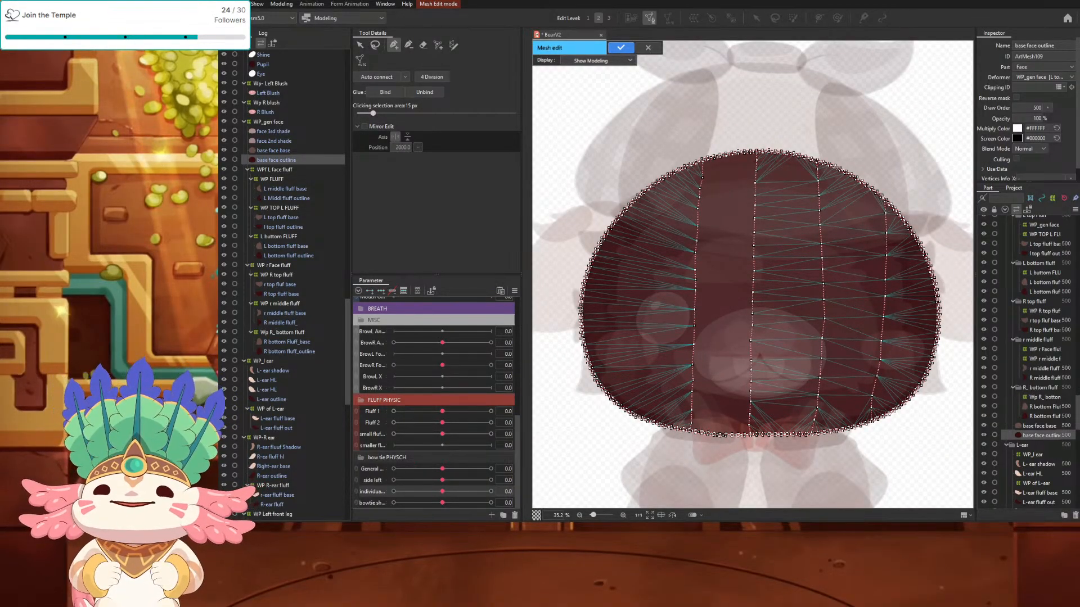
key("alt+Tab")
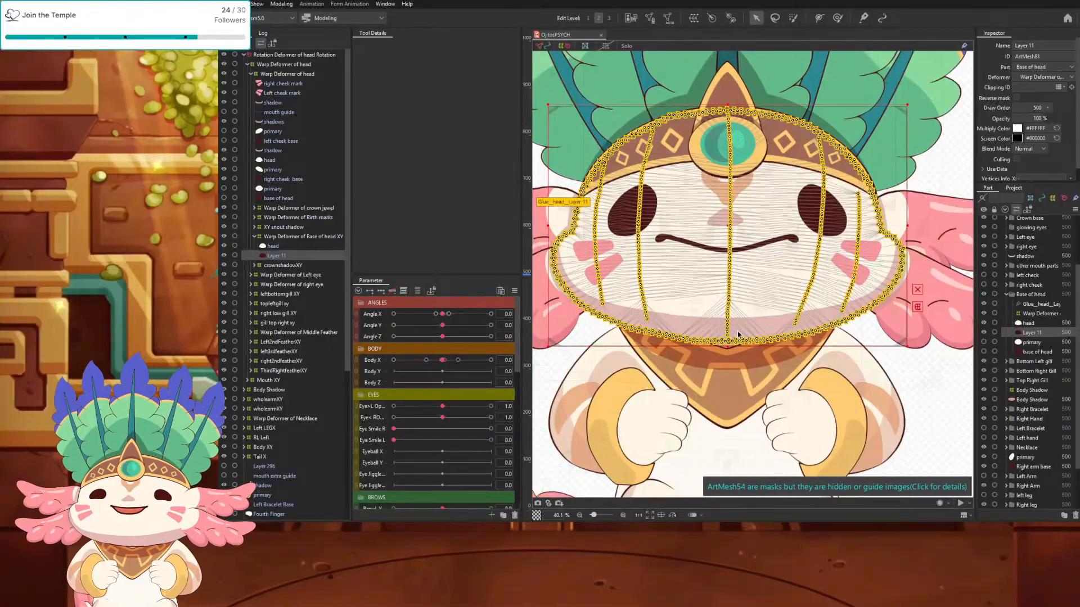
scroll(730, 312, "up", 8)
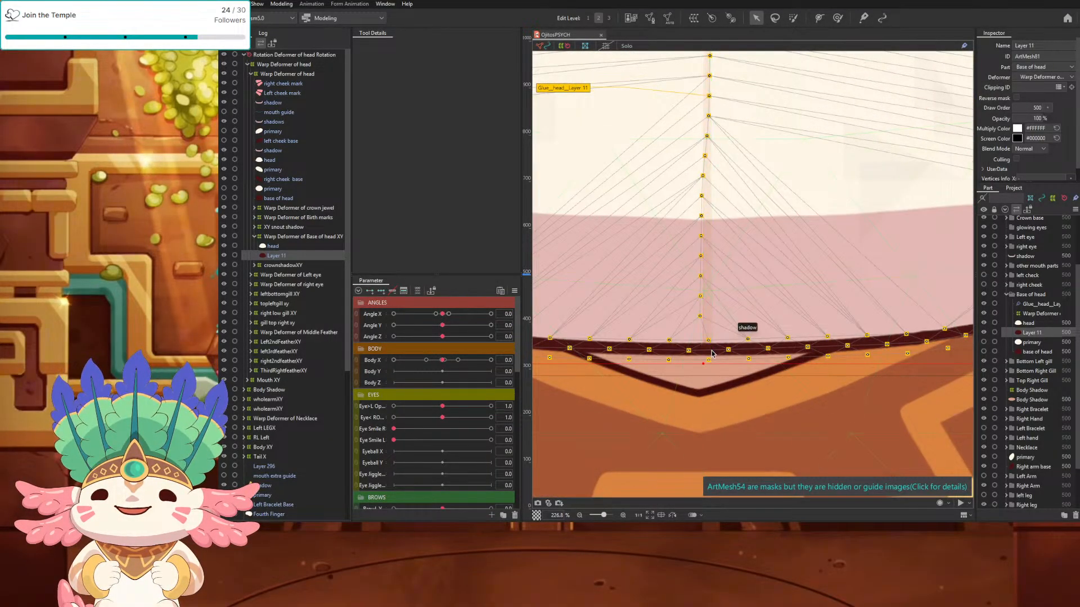
scroll(709, 352, "down", 6)
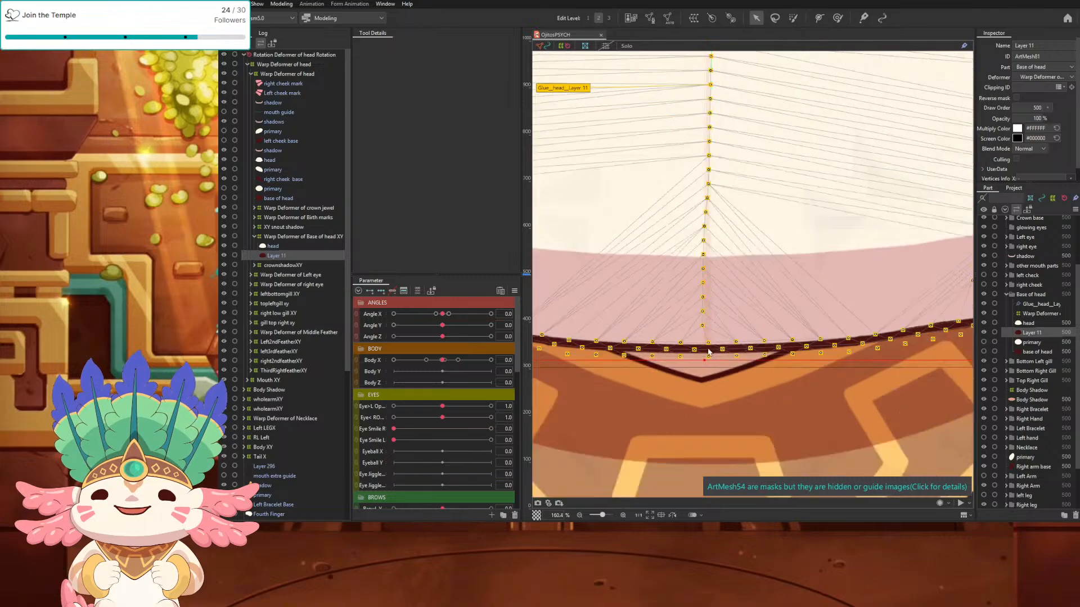
scroll(708, 352, "up", 1)
scroll(708, 352, "down", 1)
left_click_drag(718, 206, 696, 392)
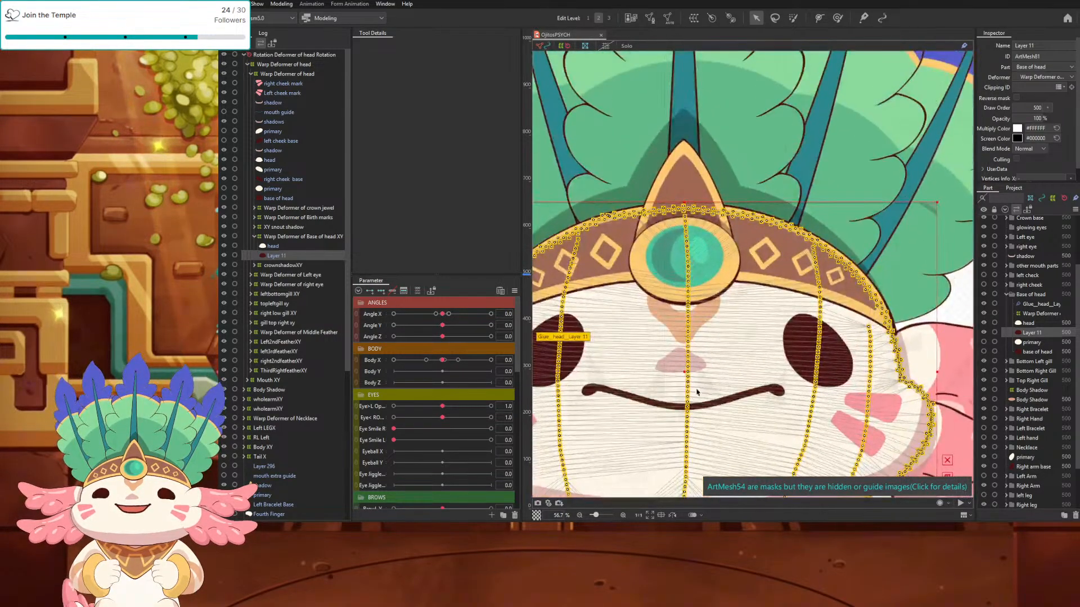
Step: Open the mesh of Layer 11 for editing and examine how its outline and inner vertex columns are laid out
scroll(662, 206, "up", 6)
scroll(665, 210, "up", 1)
scroll(673, 214, "down", 4)
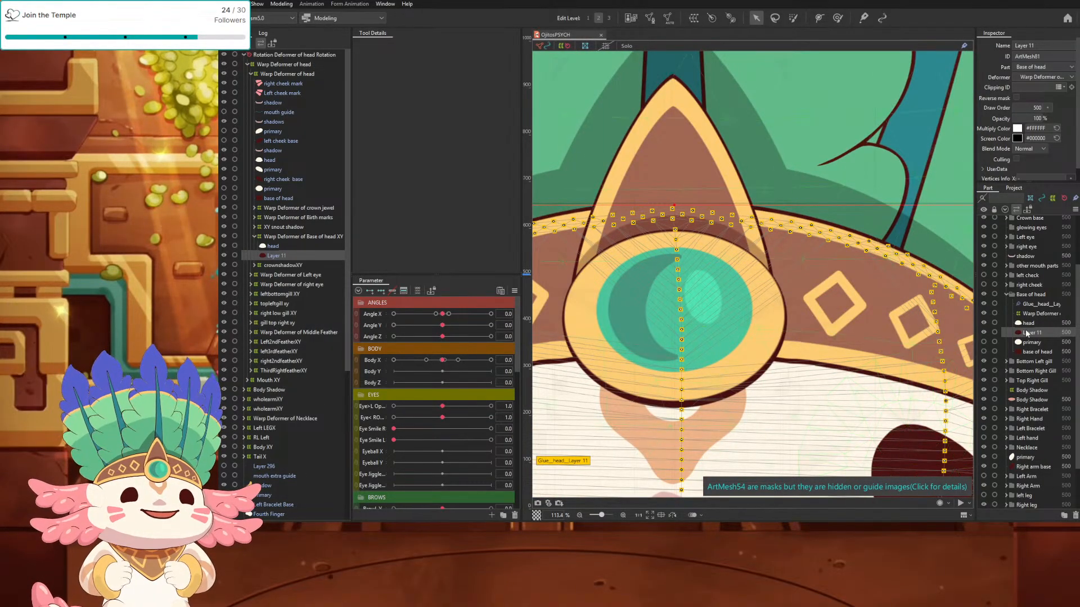
left_click(651, 18)
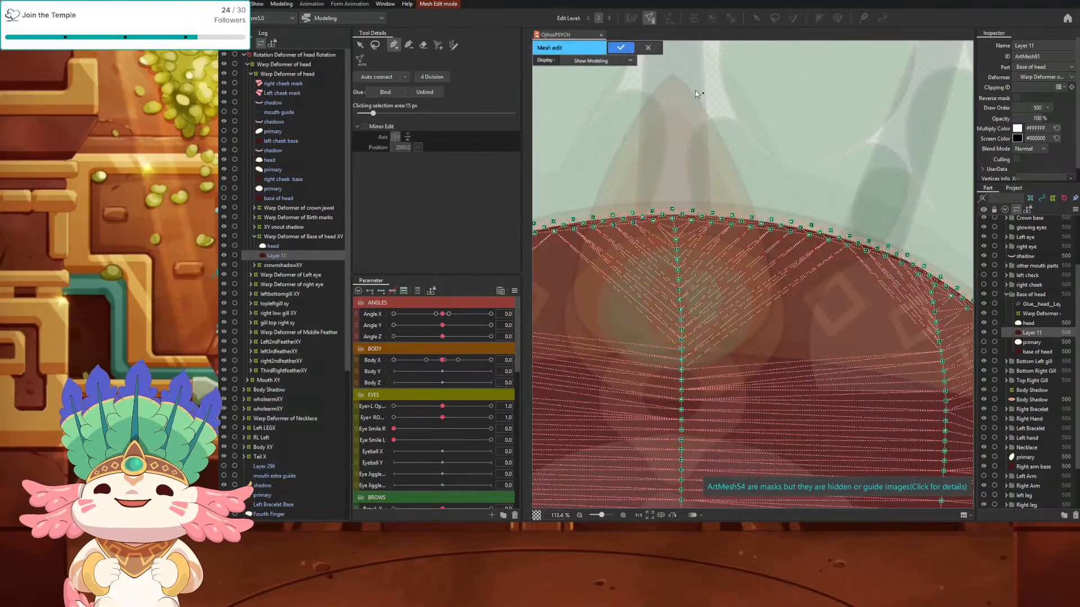
scroll(698, 268, "down", 3)
scroll(769, 326, "up", 6)
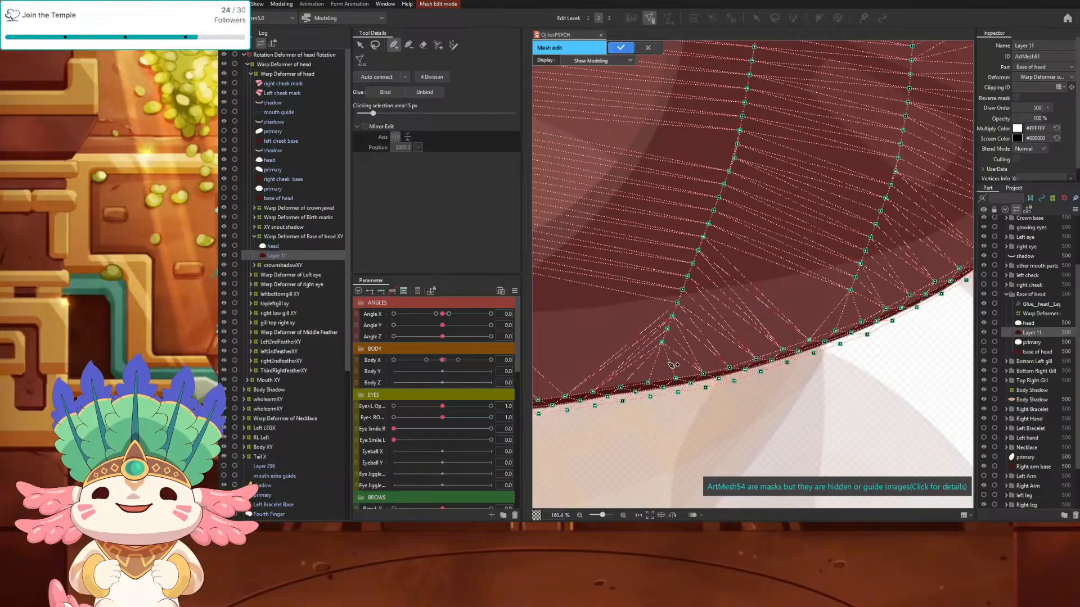
scroll(672, 364, "down", 3)
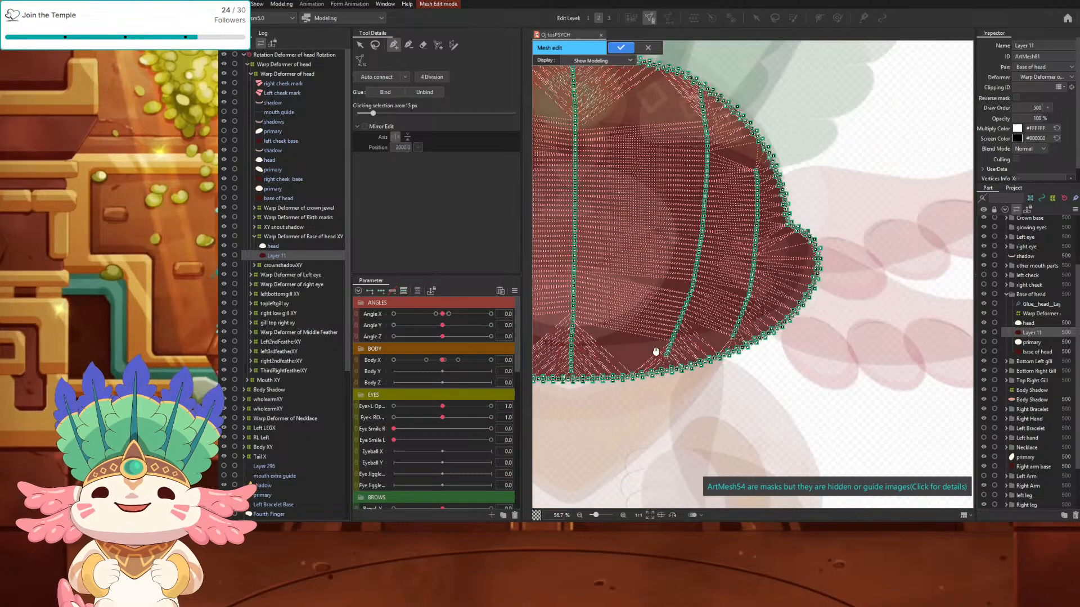
scroll(655, 353, "down", 2)
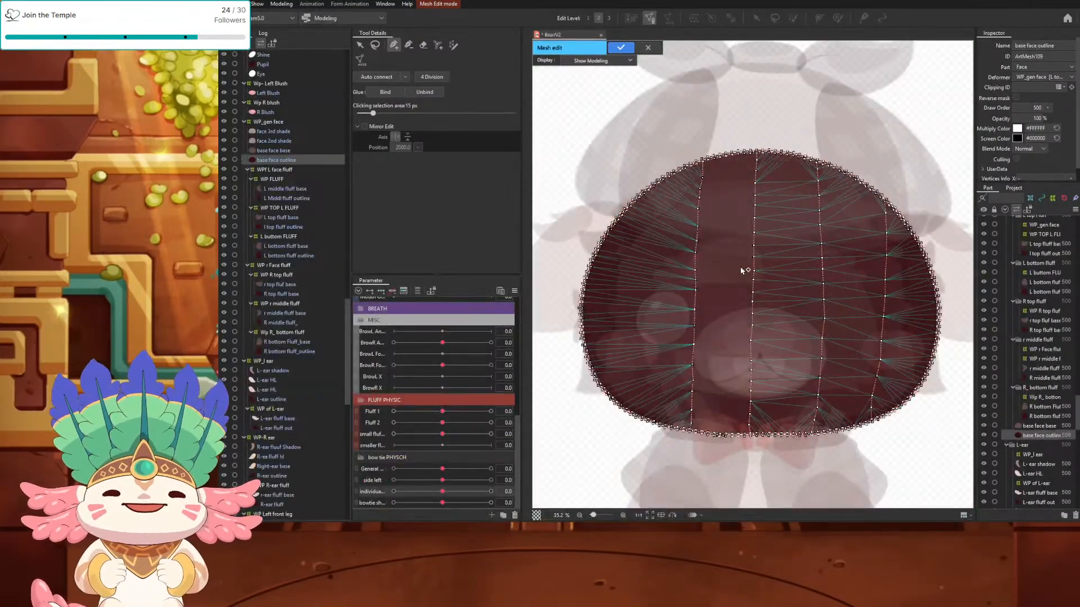
Step: Try to auto-connect all vertices of the base face outline mesh and check the mesh along its lower edge
scroll(694, 335, "down", 1)
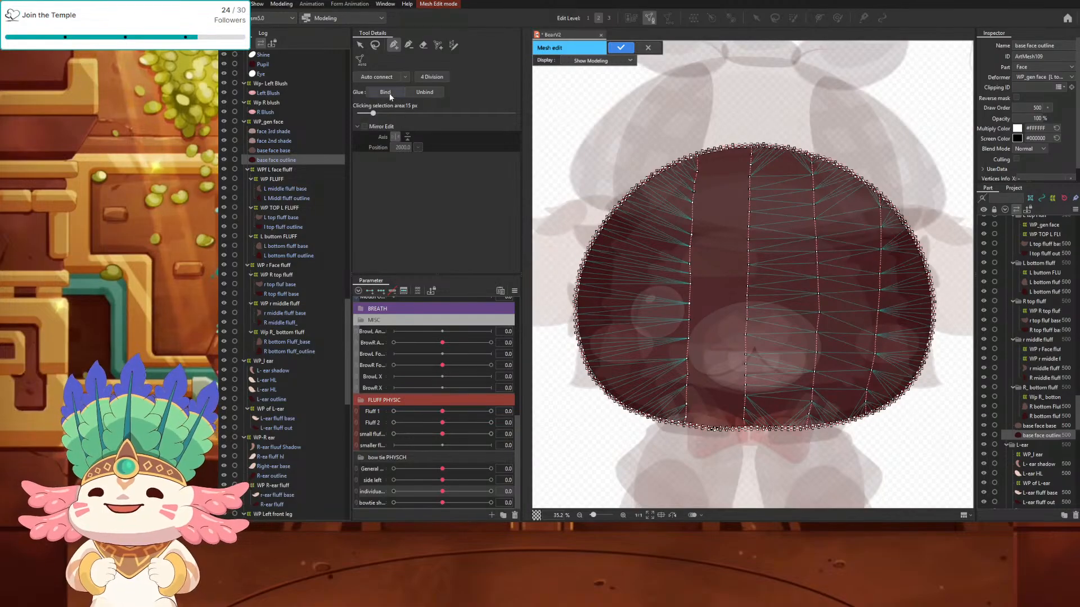
left_click(386, 77)
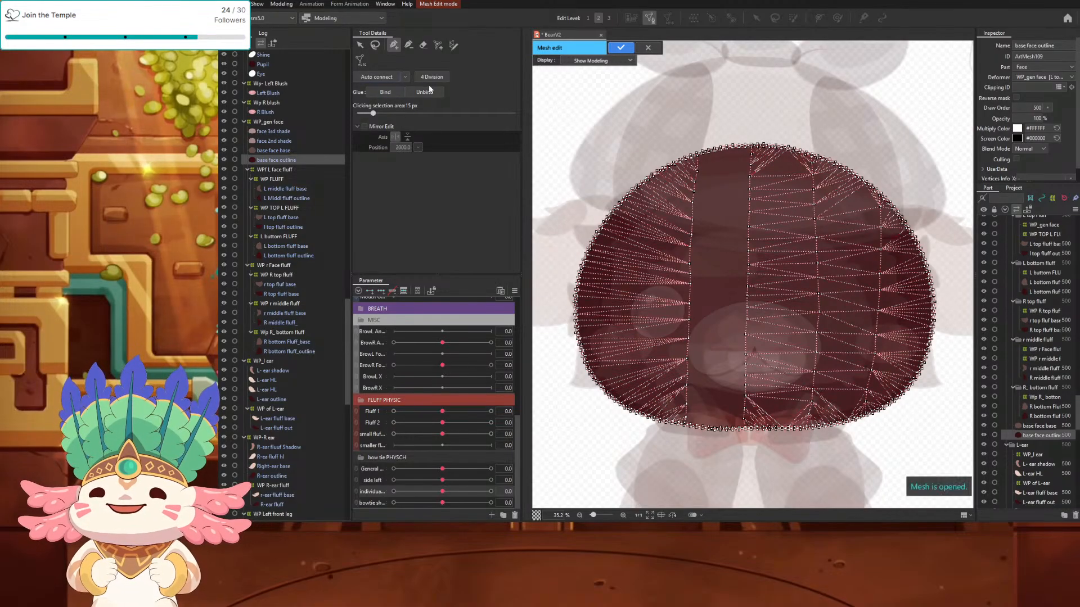
left_click(380, 45)
mouse_move(856, 442)
left_mouse_down()
mouse_move(968, 321)
mouse_move(805, 112)
mouse_move(577, 208)
mouse_move(552, 439)
mouse_move(791, 475)
mouse_move(851, 444)
left_mouse_up()
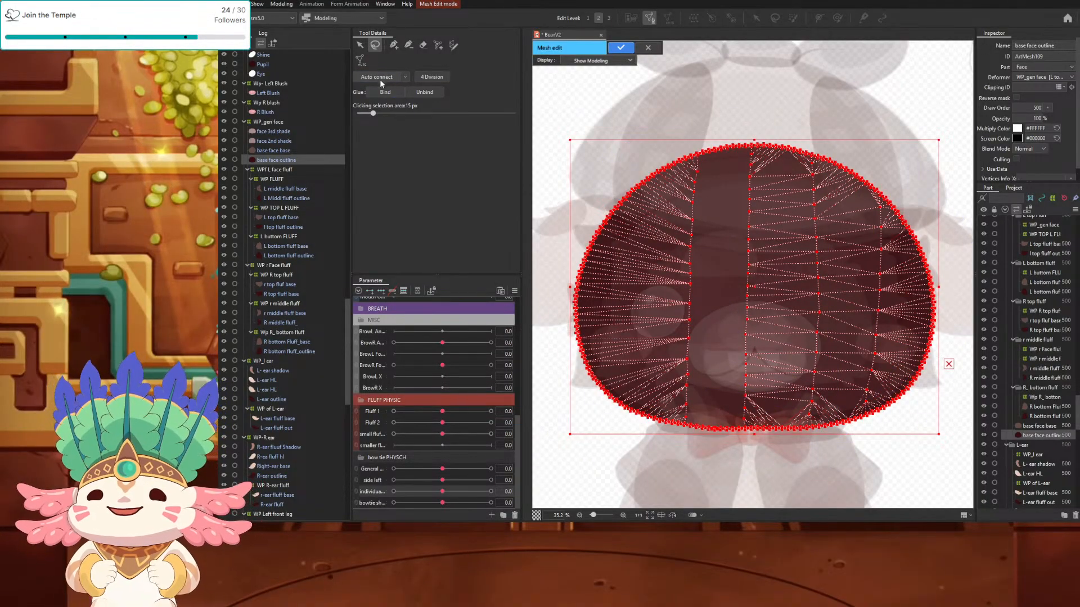
left_click(379, 79)
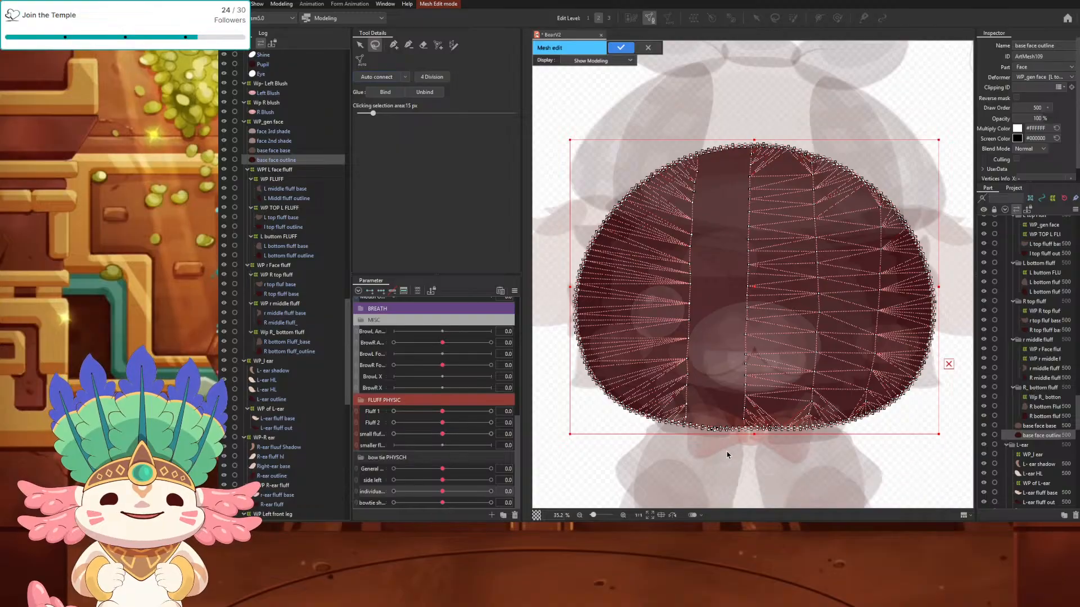
scroll(727, 444, "up", 5)
scroll(731, 414, "up", 1)
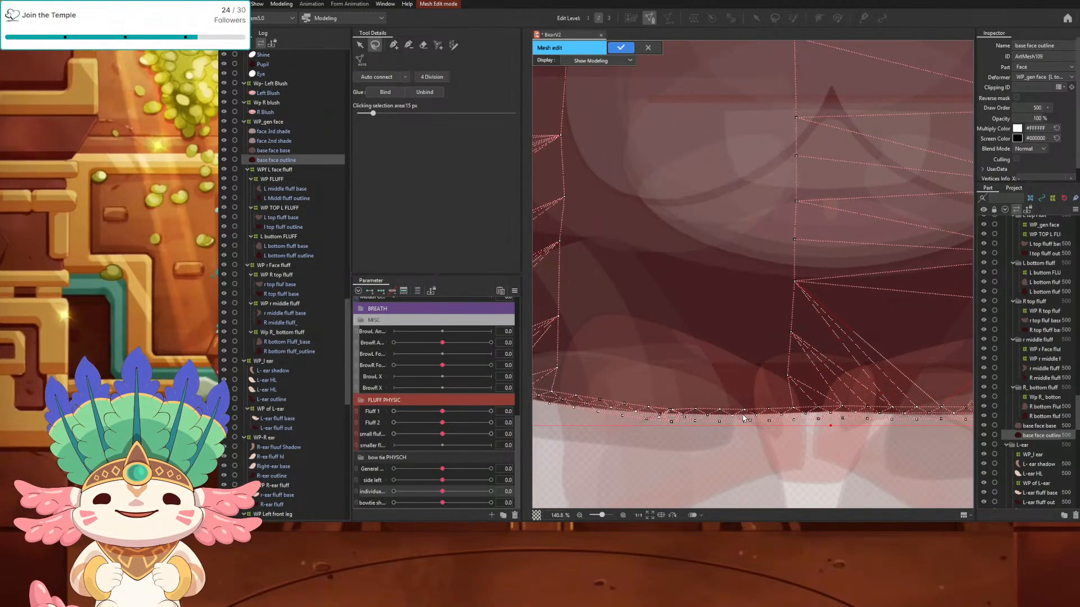
scroll(673, 420, "up", 1)
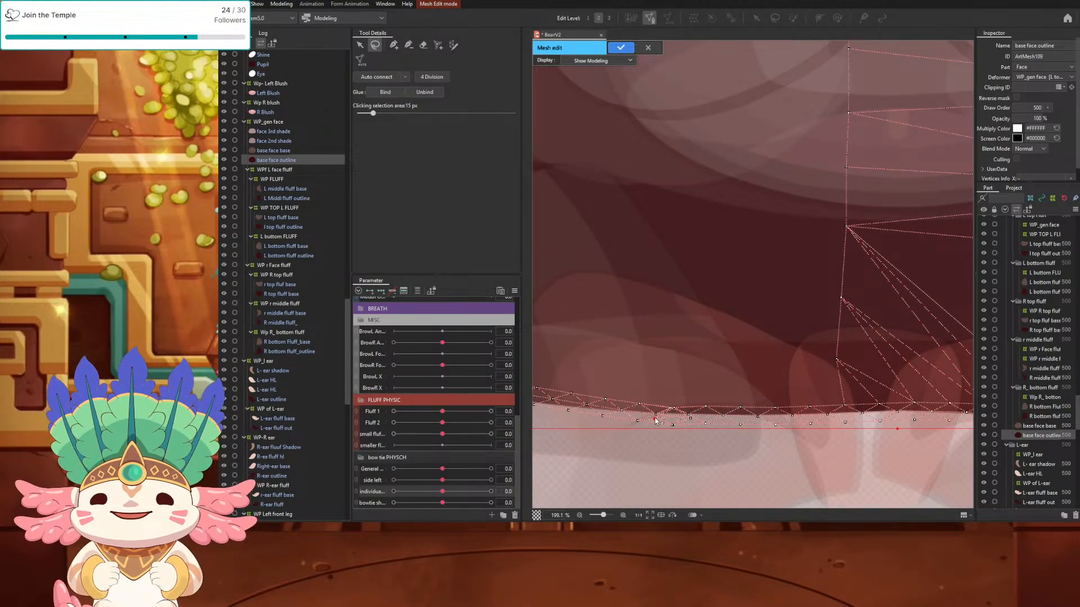
left_click(672, 424)
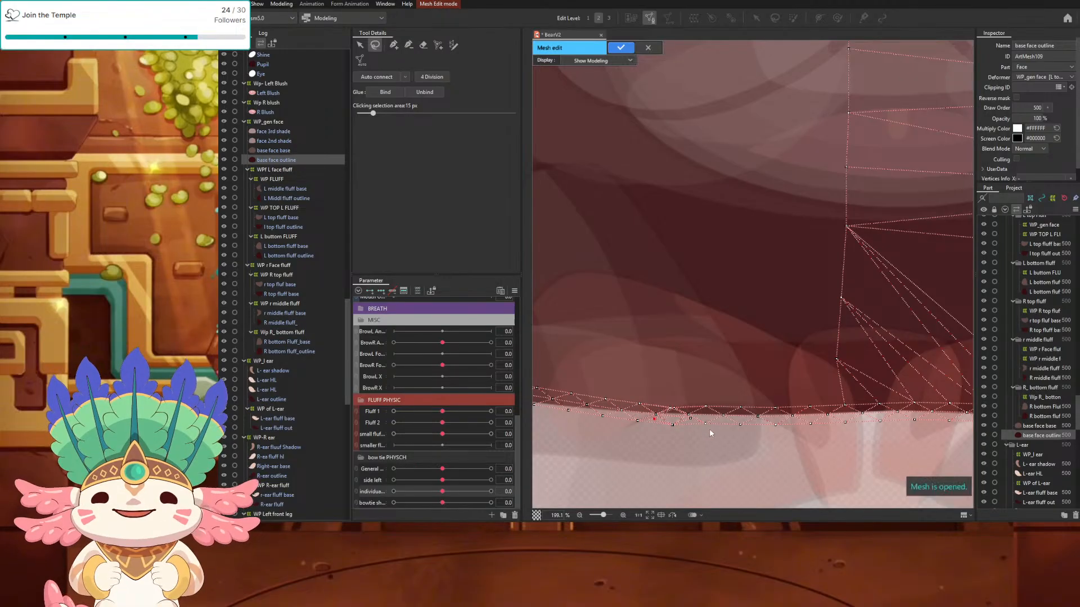
Step: Undo the automatic connections and the inner vertex columns of the base face outline, back to the outer vertex band
scroll(710, 429, "down", 7)
key("ctrl+z")
key("ctrl+z")
key("ctrl+z")
key("ctrl+z")
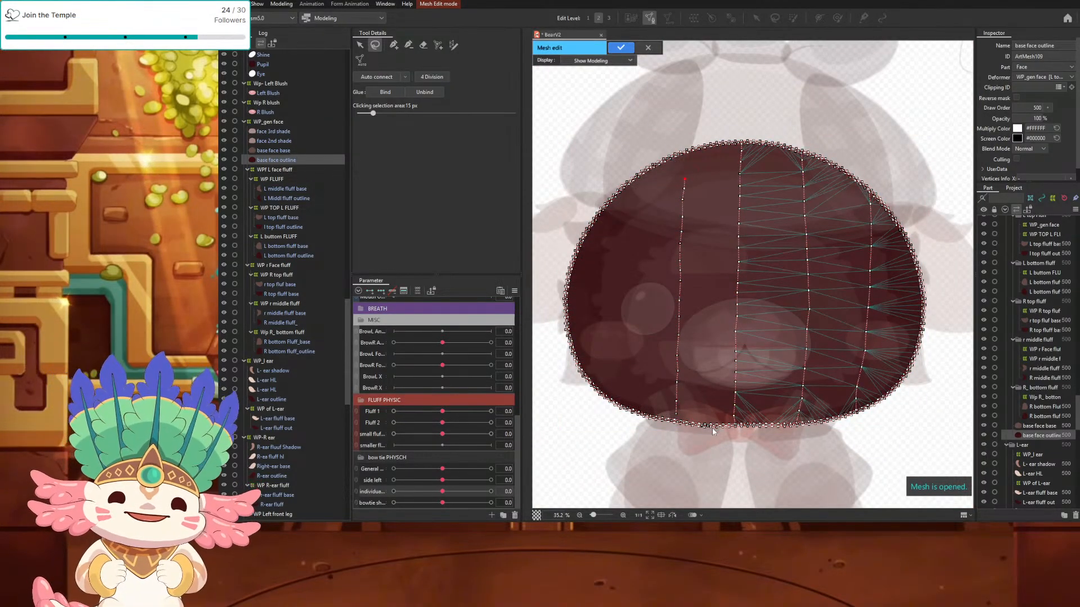
key("ctrl+z")
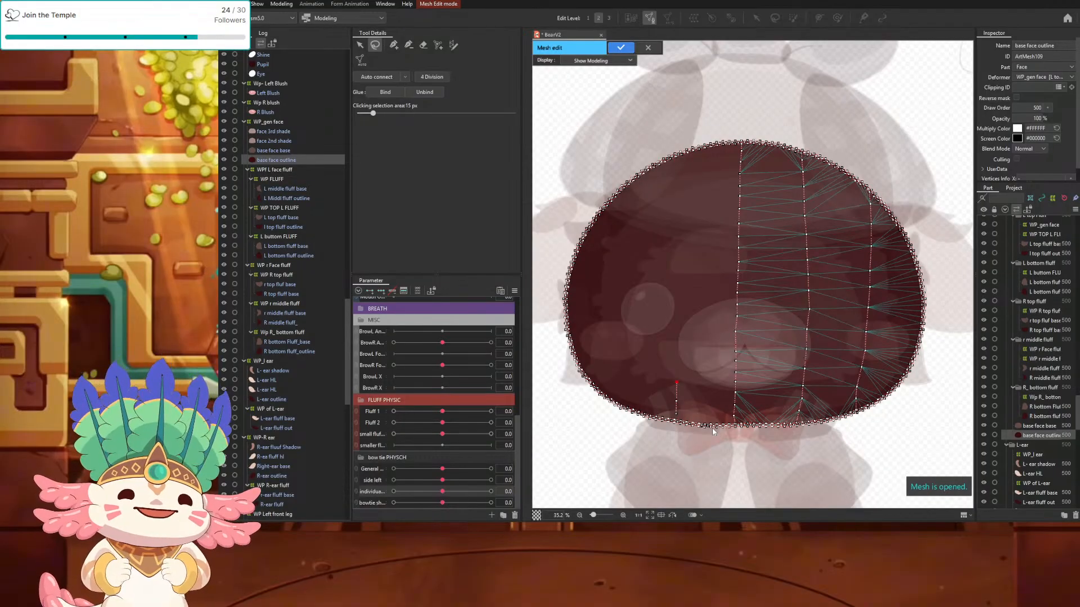
key("ctrl+z")
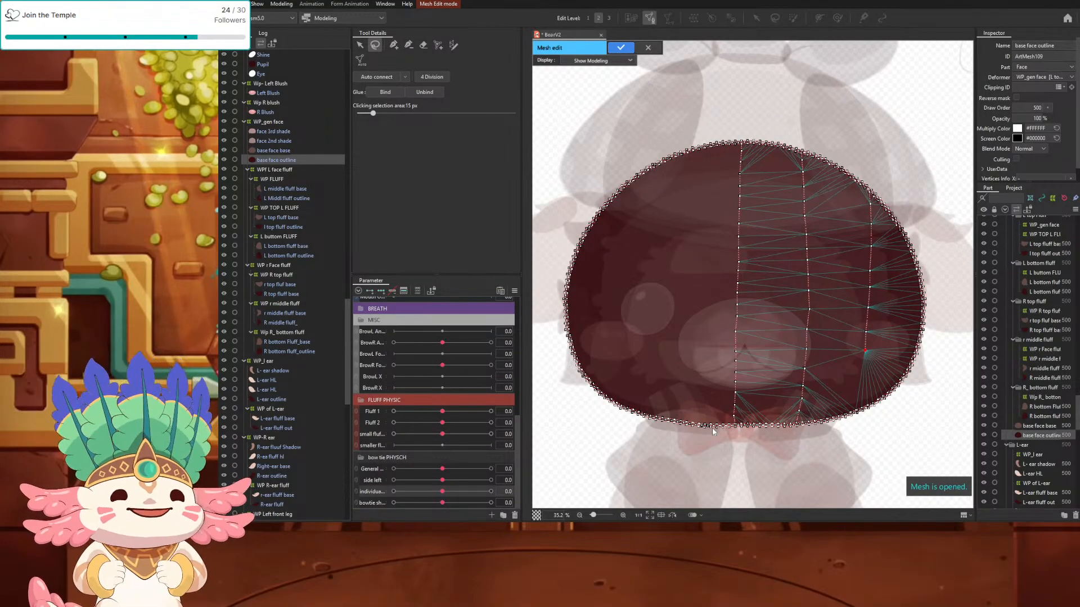
key("ctrl+z")
key("ctrl+z")
key("ctrl+z")
key("ctrl+z")
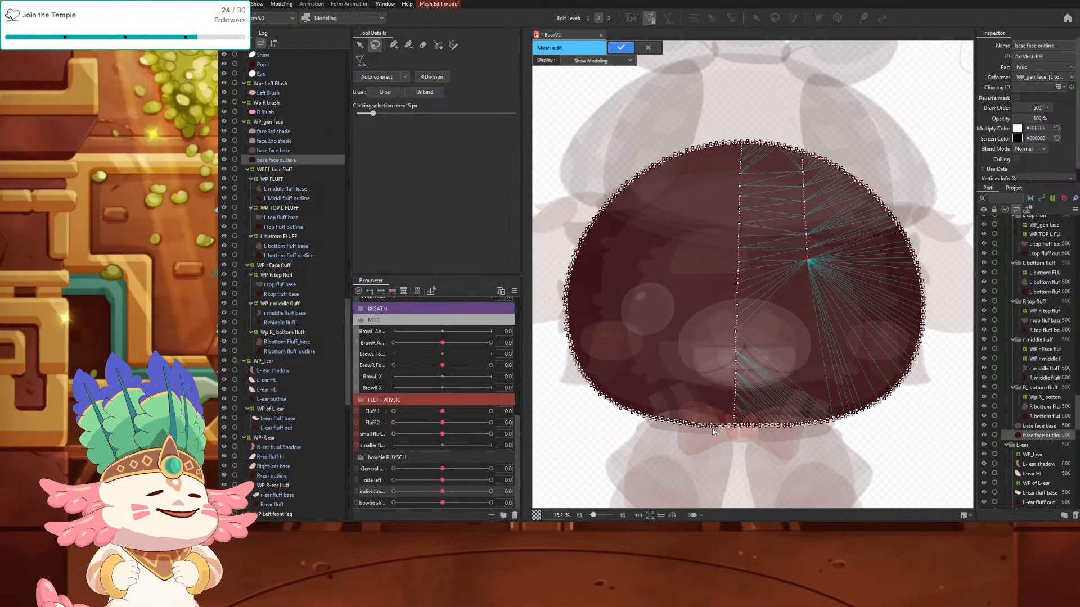
key("ctrl+z")
key("ctrl+z")
key("ctrl+z")
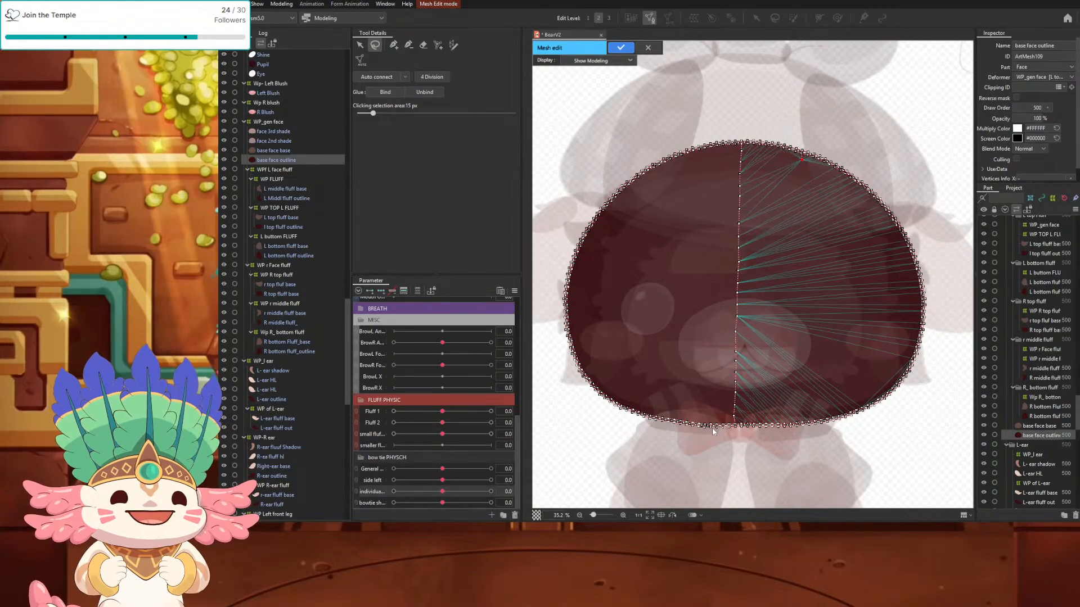
key("ctrl+z")
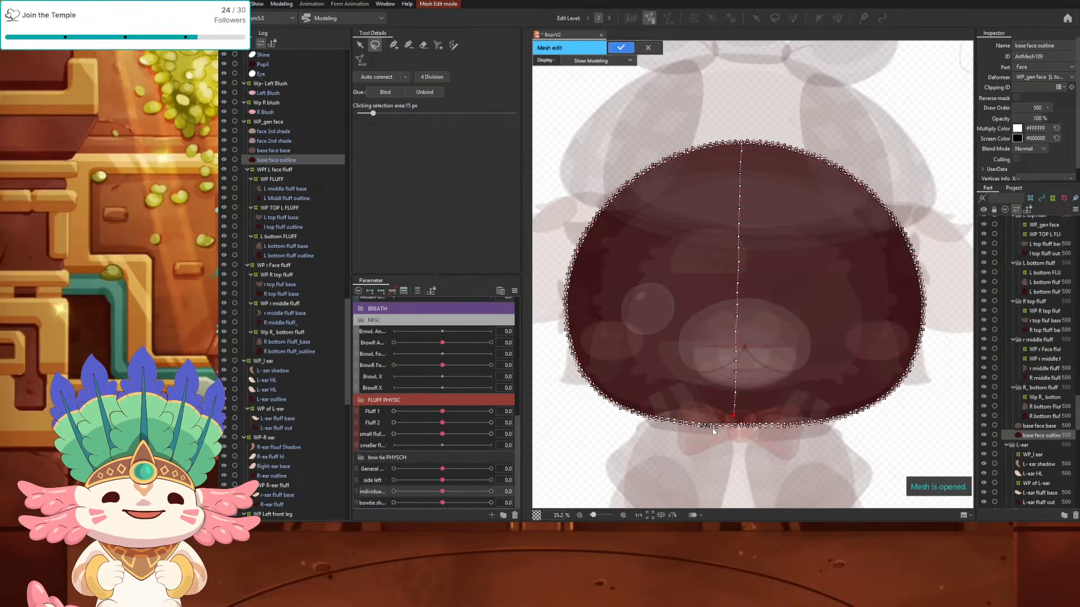
key("ctrl+z")
key("ctrl+z")
key("ctrl+z")
key("ctrl+z")
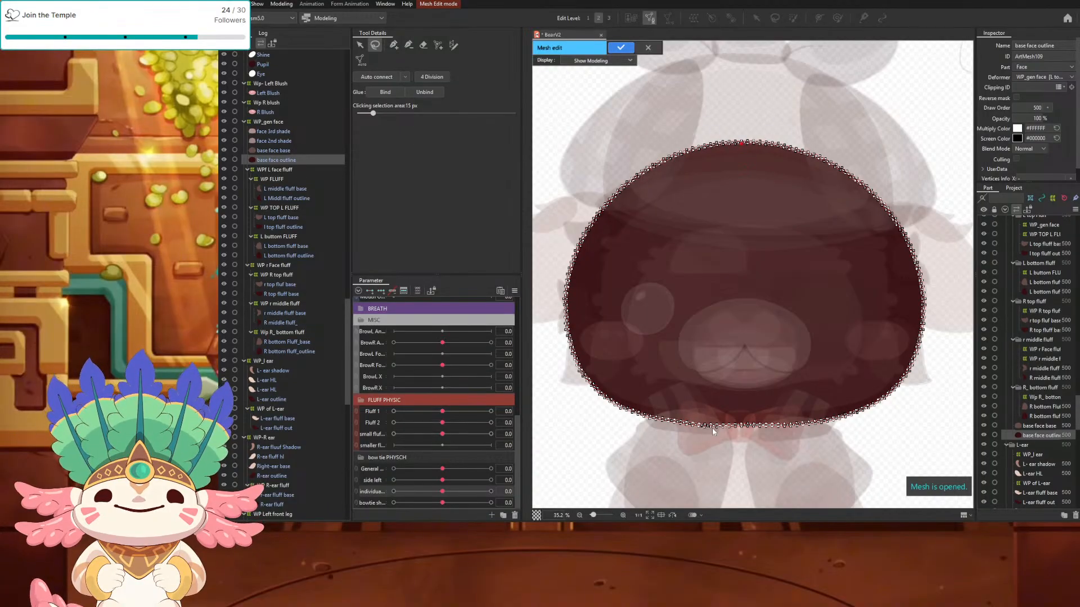
Step: Confirm the stroke mesh-mapping around the base face outline and switch to adding vertices manually
key("e")
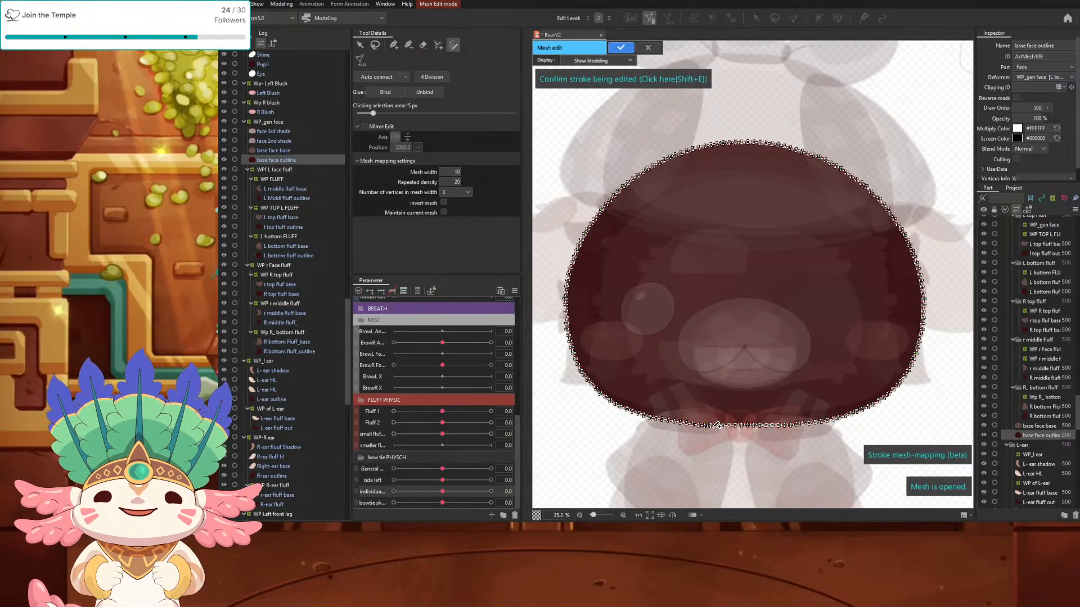
scroll(704, 426, "up", 10)
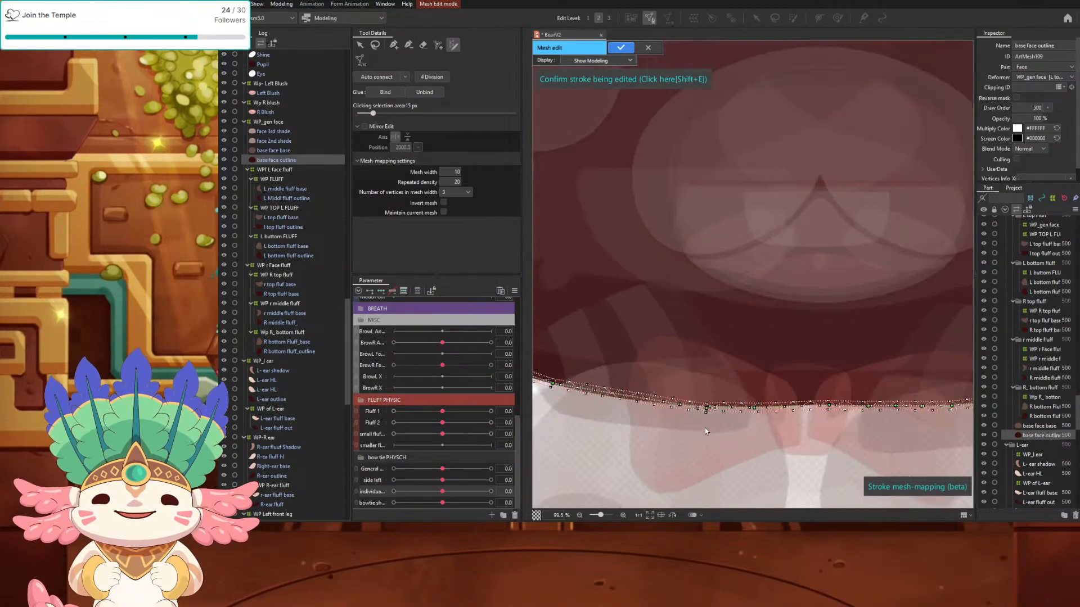
key("ctrl+z")
key("ctrl+z")
key("ctrl+y")
key("ctrl+y")
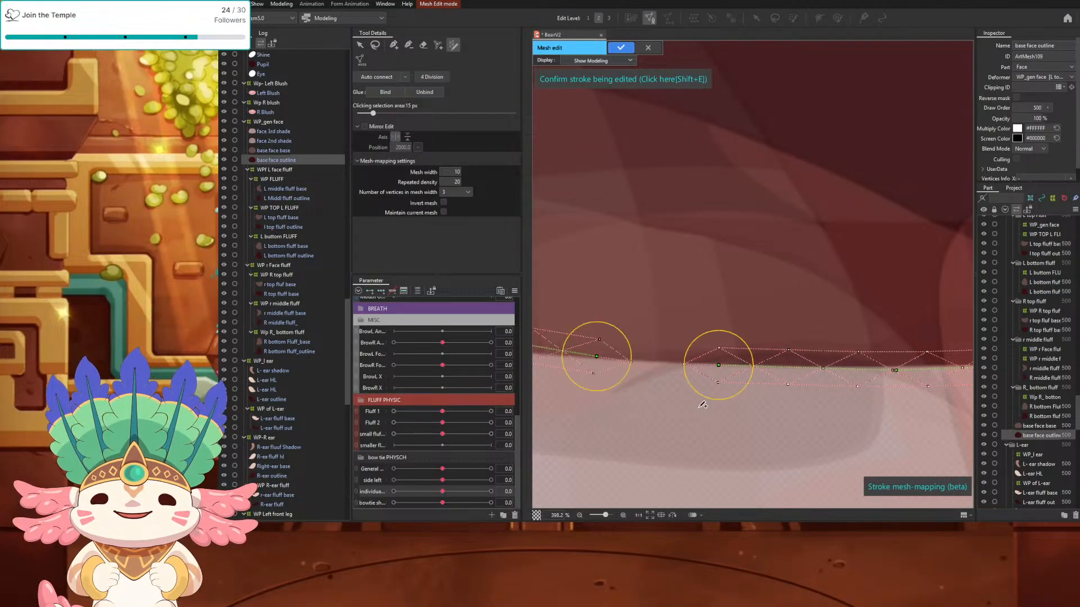
left_click(396, 45)
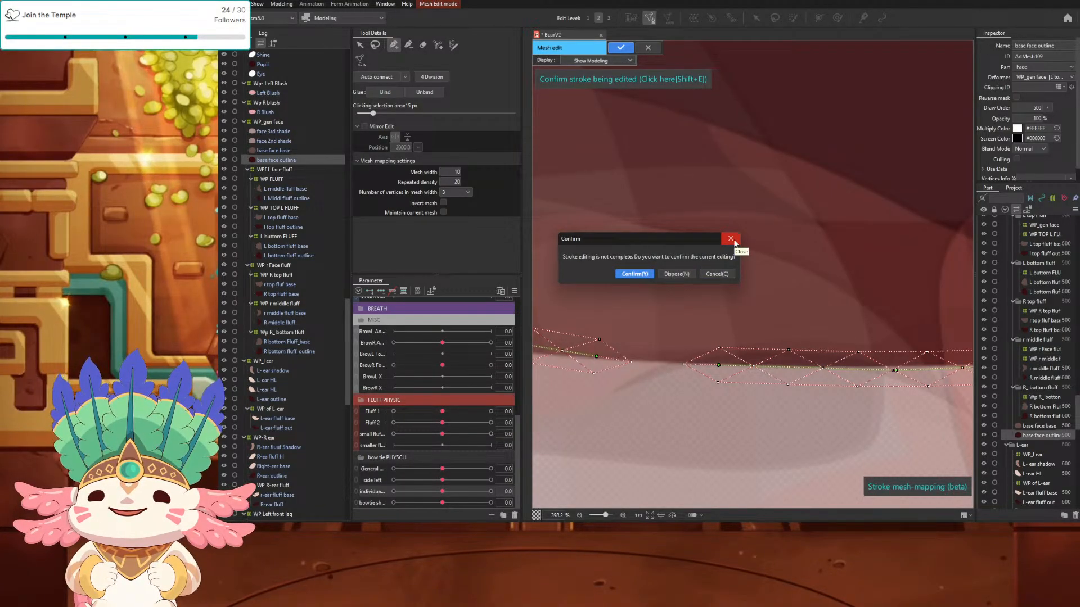
left_click(648, 275)
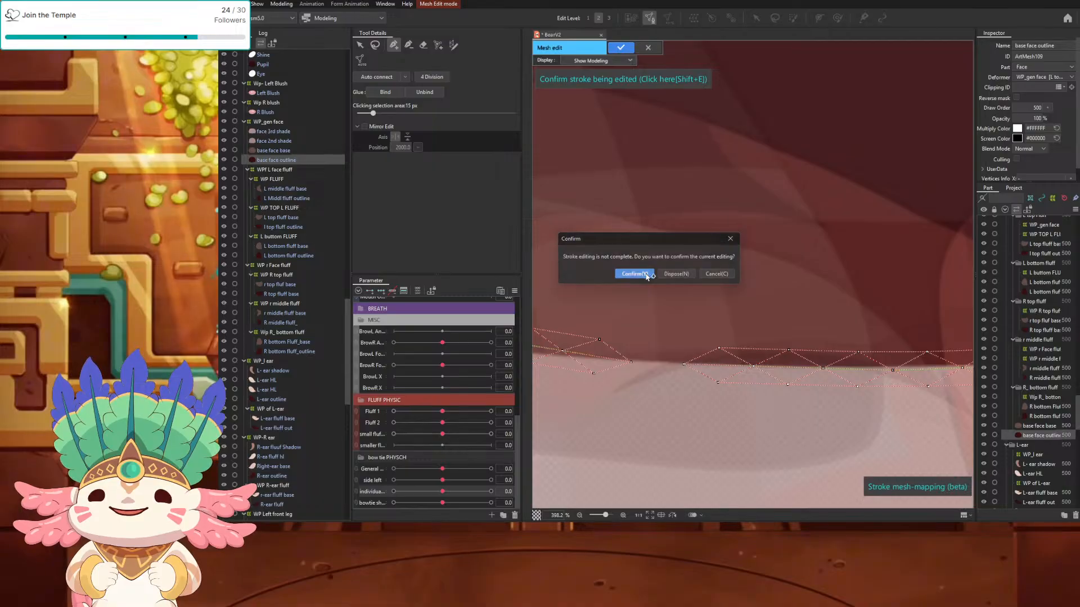
Step: Bridge the gap in the outline mesh's lower edge by connecting the facing middle, outer and inner vertices
left_click_drag(635, 368, 685, 368)
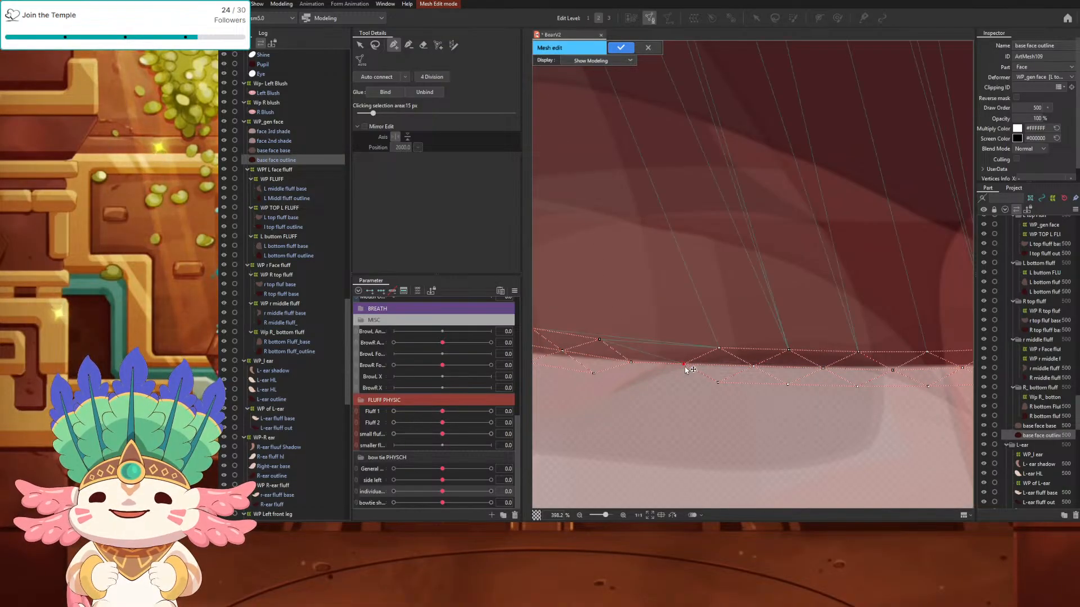
key("Escape")
left_click(593, 374)
left_click(718, 383)
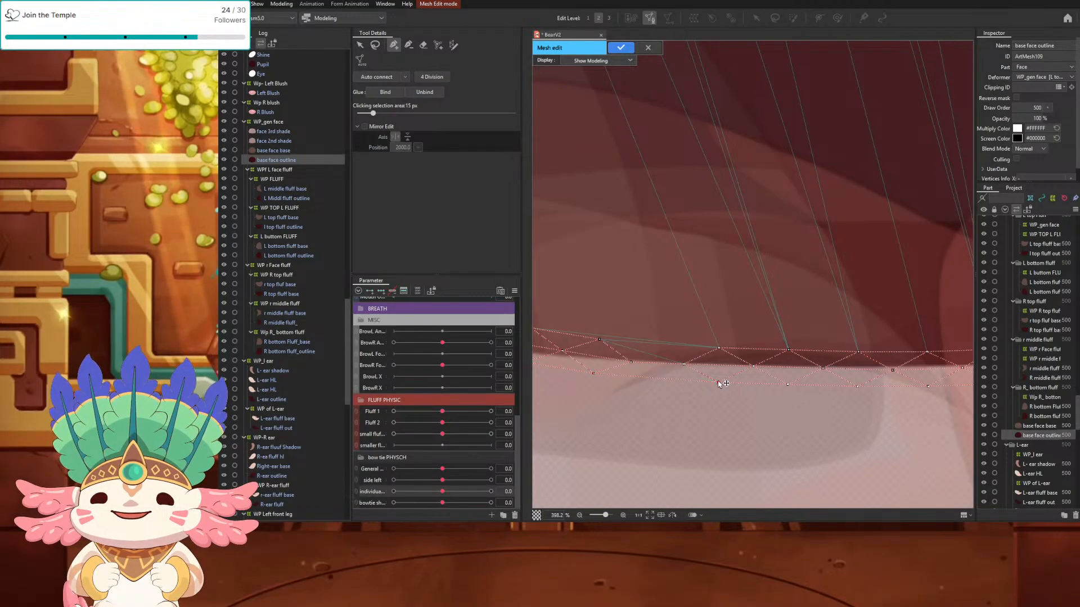
left_click_drag(719, 349, 603, 341)
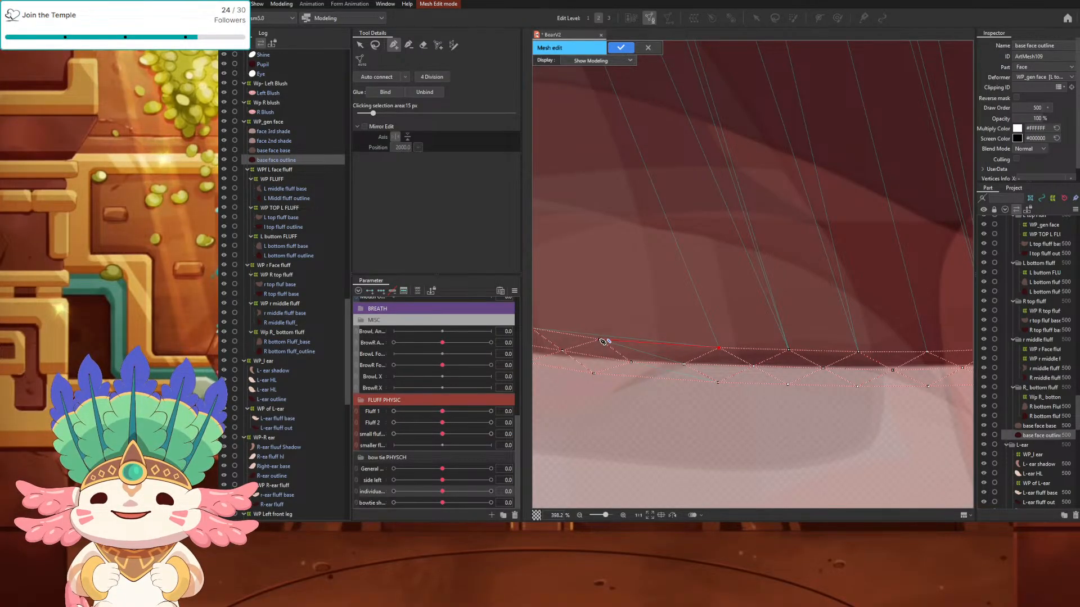
Step: Add a vertical column of closely spaced, connected vertices down the middle of the face, joining the outline's upper edge to its lower edge
scroll(669, 326, "down", 10)
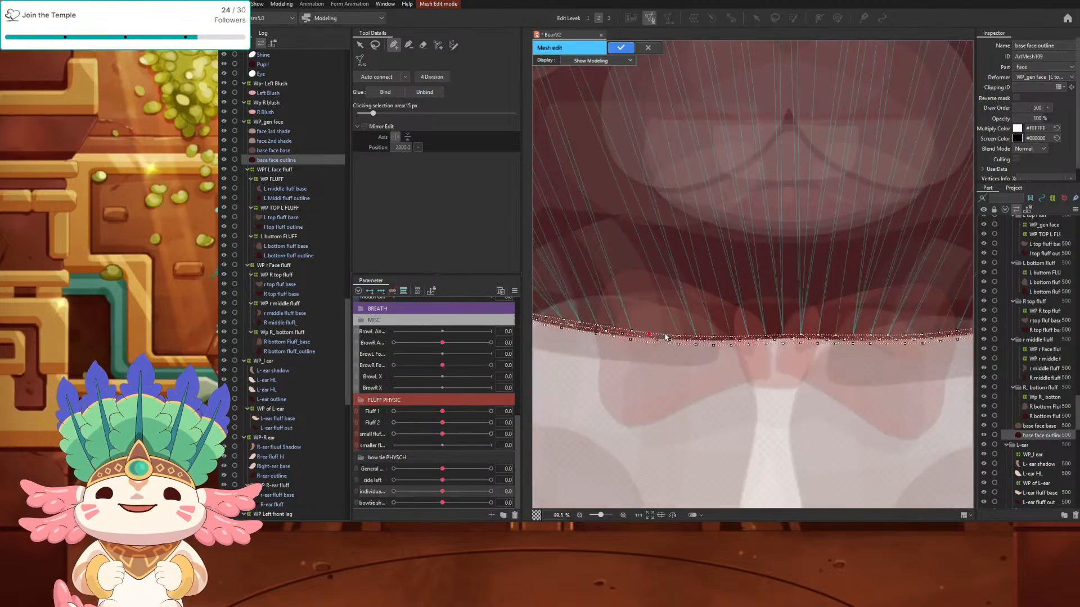
scroll(666, 331, "up", 10)
scroll(669, 329, "down", 3)
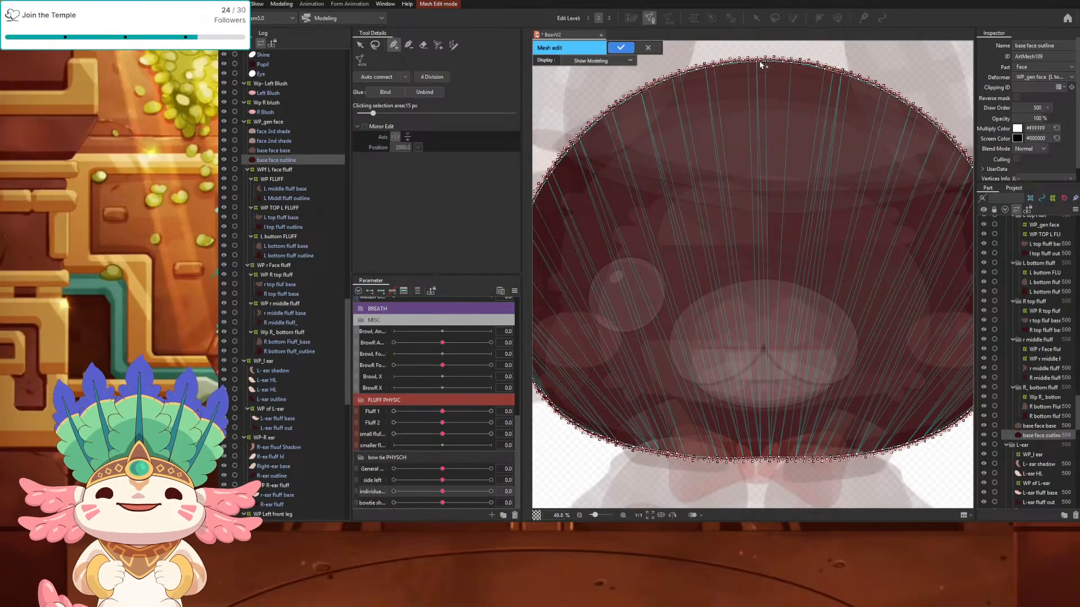
left_click(764, 88)
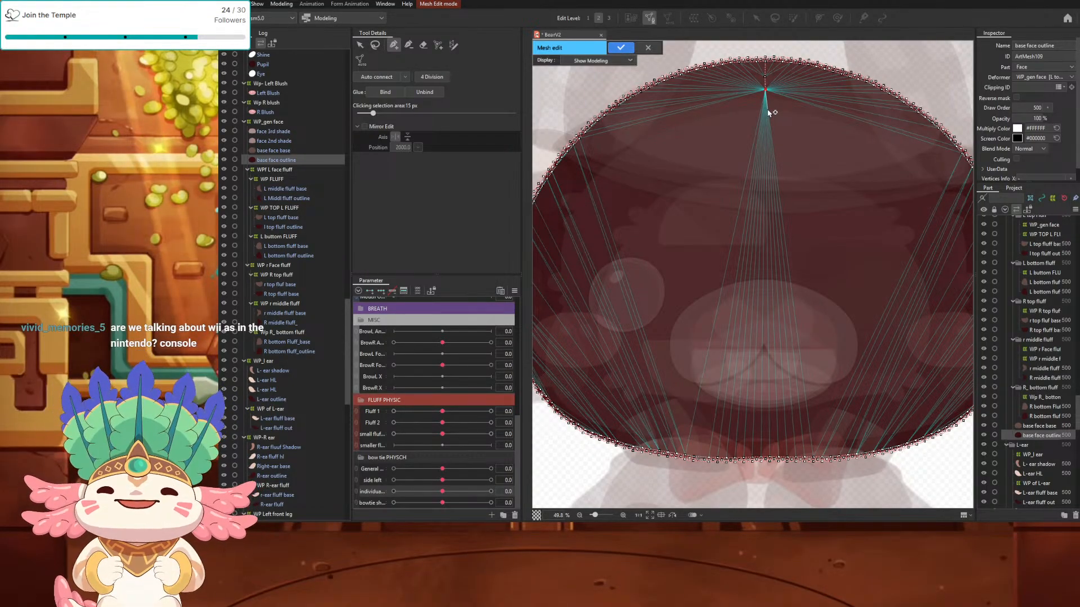
left_click(765, 103)
left_click(765, 116)
left_click(765, 130)
left_click(765, 144)
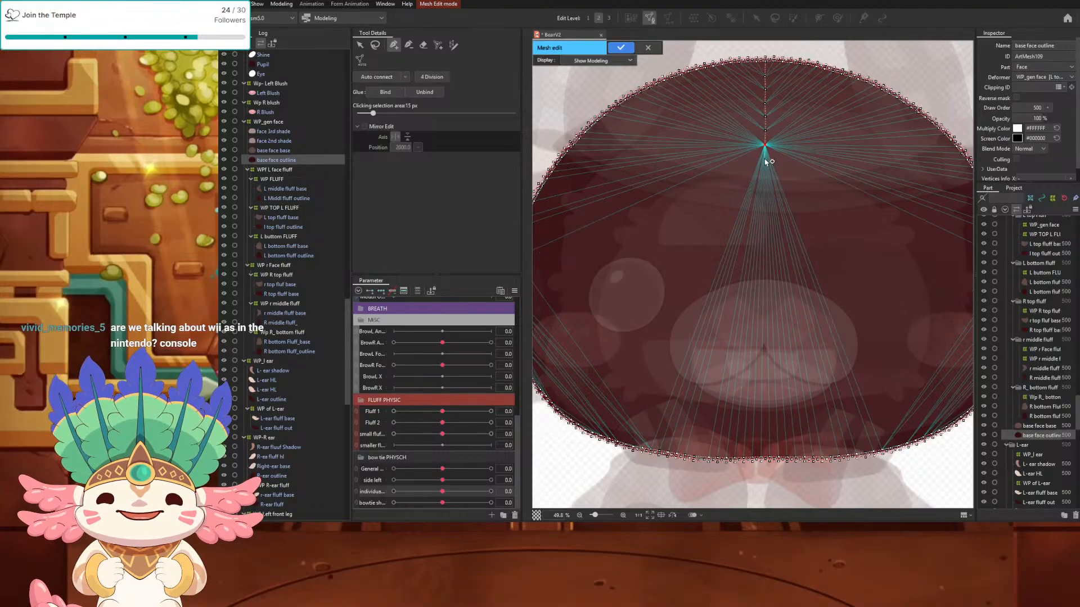
left_click(765, 158)
left_click(765, 170)
left_click(764, 180)
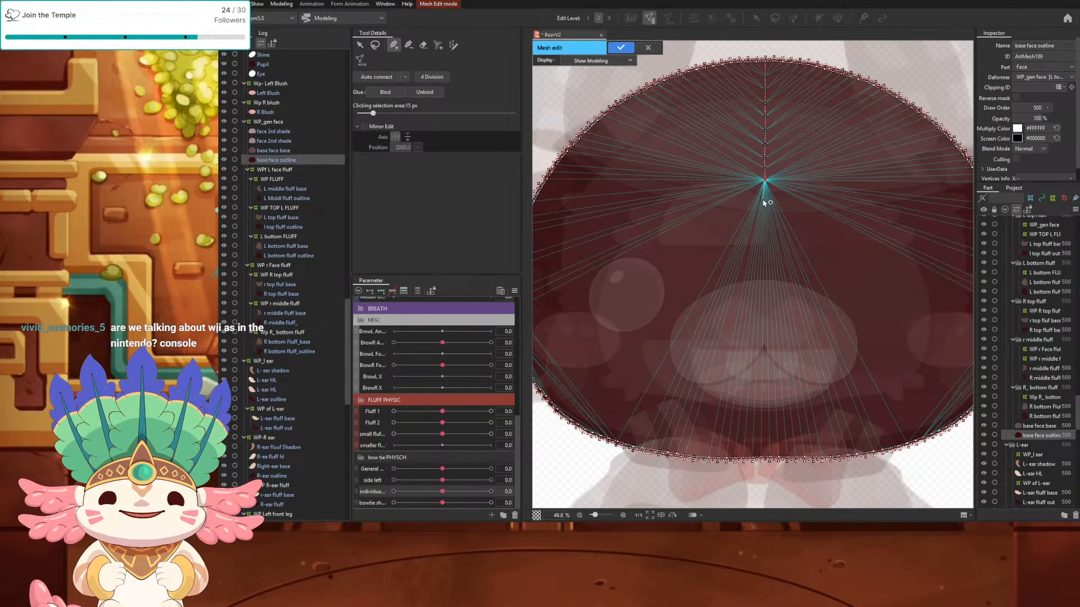
left_click(765, 191)
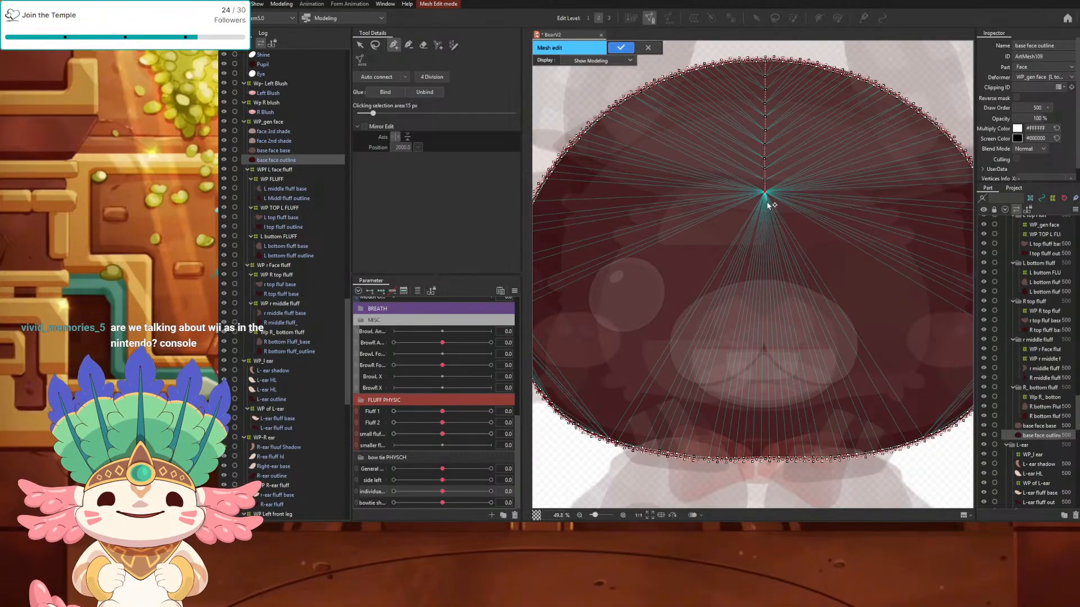
left_click(765, 205)
left_click(765, 219)
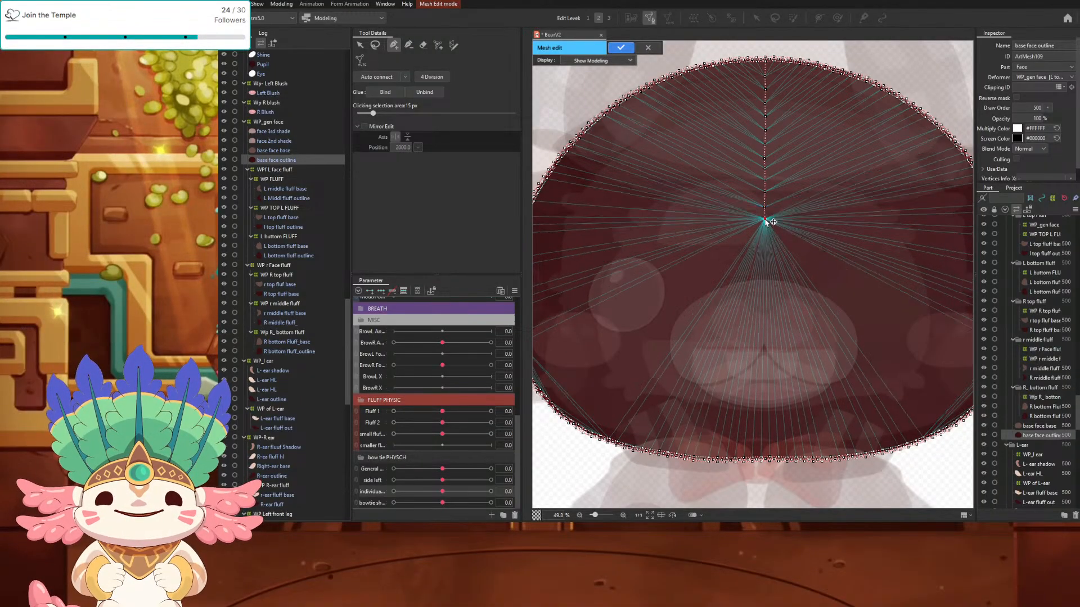
left_click(764, 231)
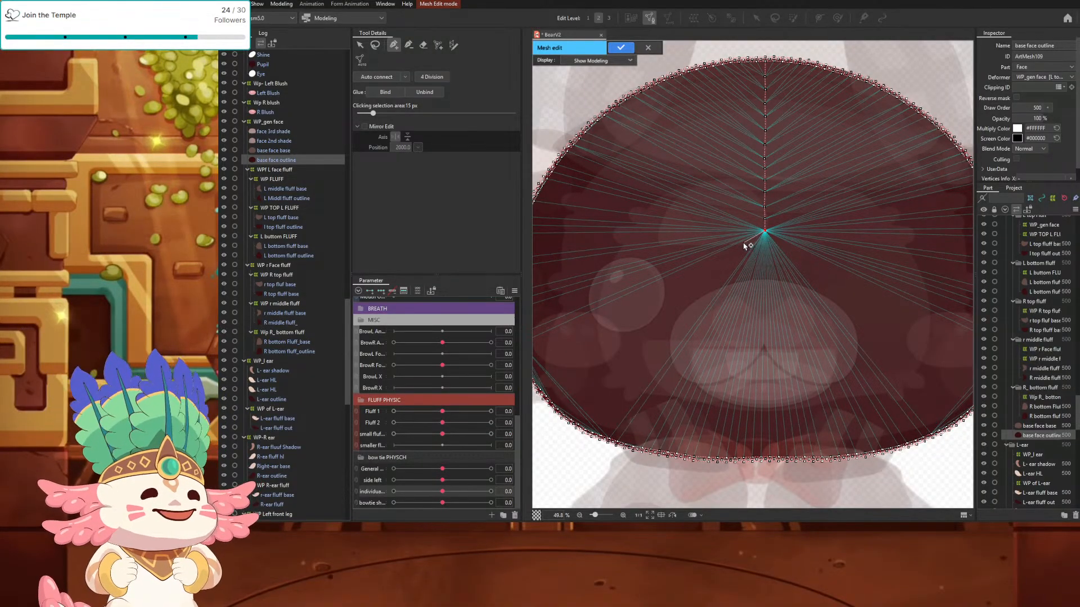
left_click(765, 243)
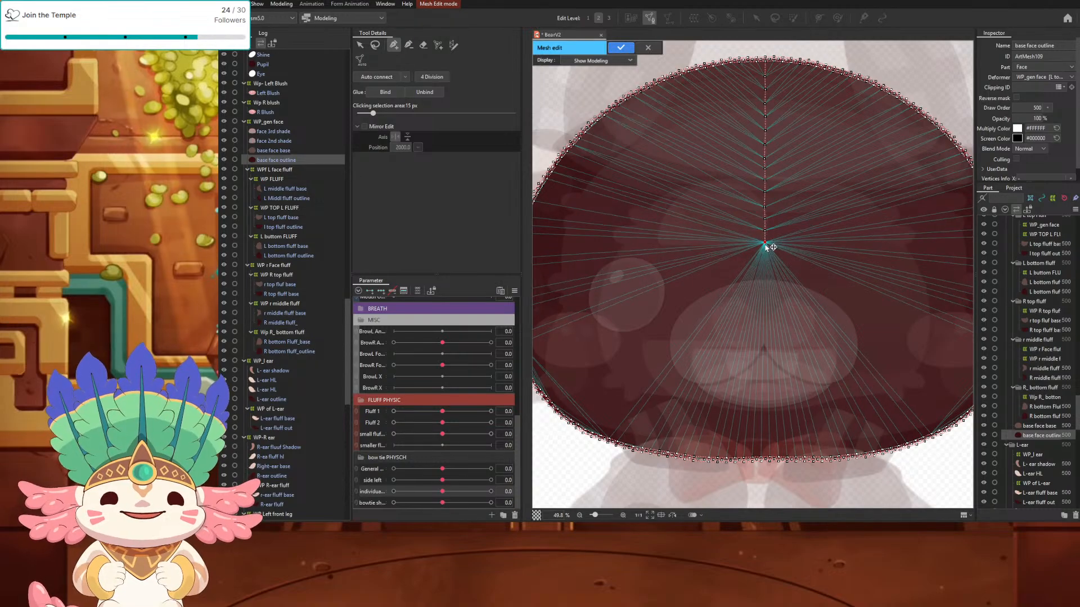
left_click(765, 257)
left_click(763, 281)
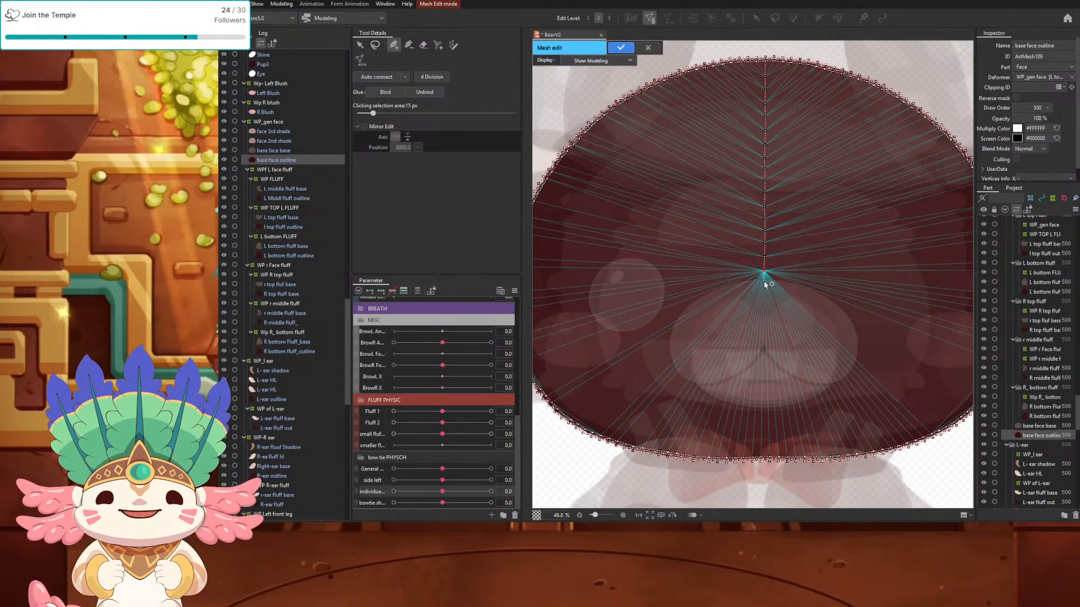
left_click(762, 302)
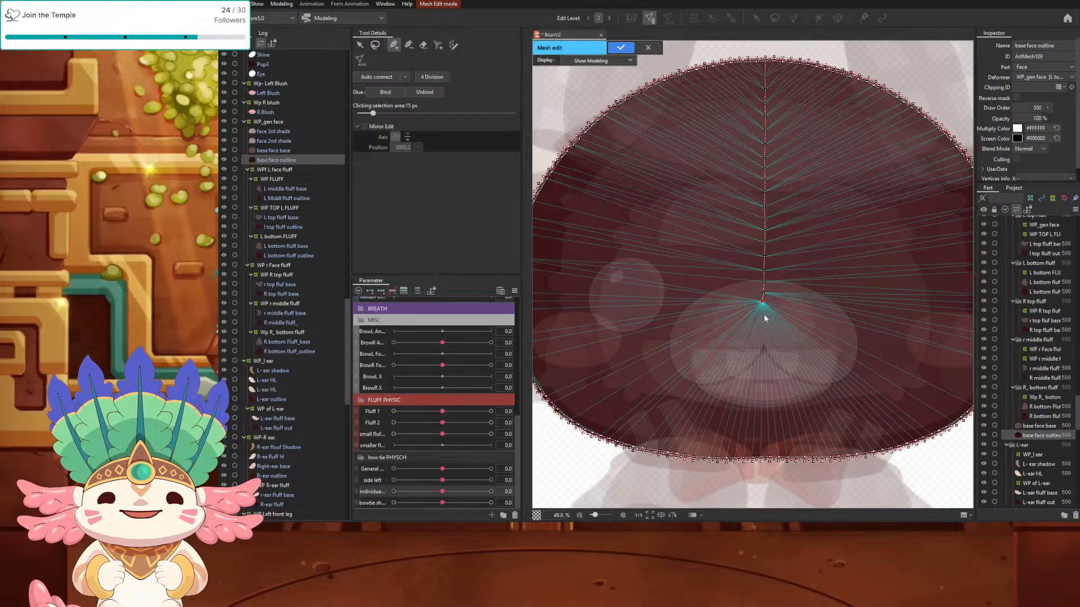
left_click(764, 306)
left_click(764, 320)
left_click(763, 331)
left_click(763, 342)
left_click(764, 353)
left_click(763, 365)
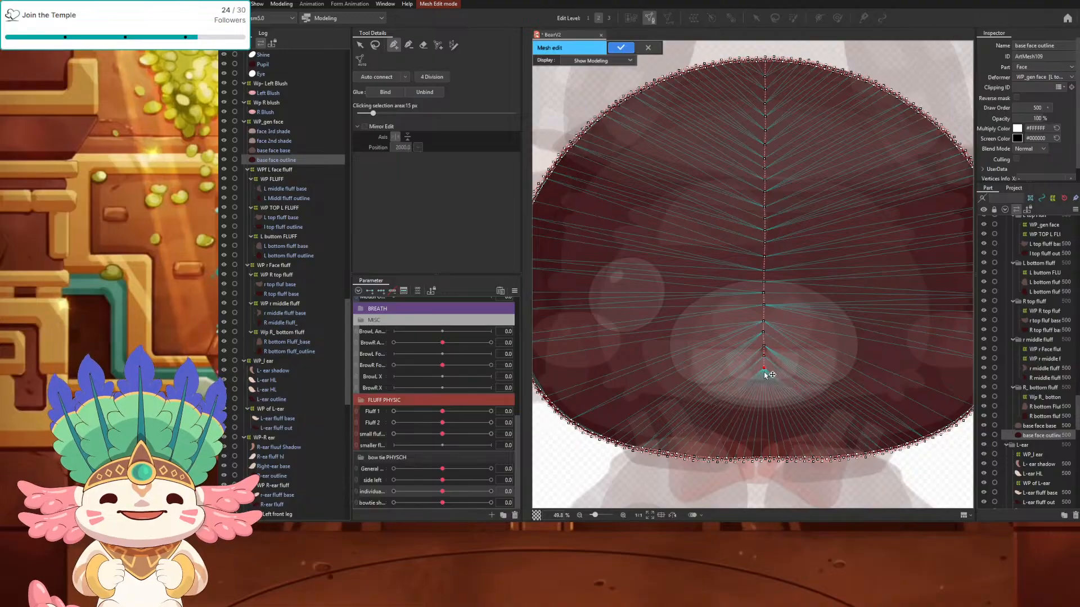
left_click(763, 376)
left_click(763, 389)
left_click(763, 404)
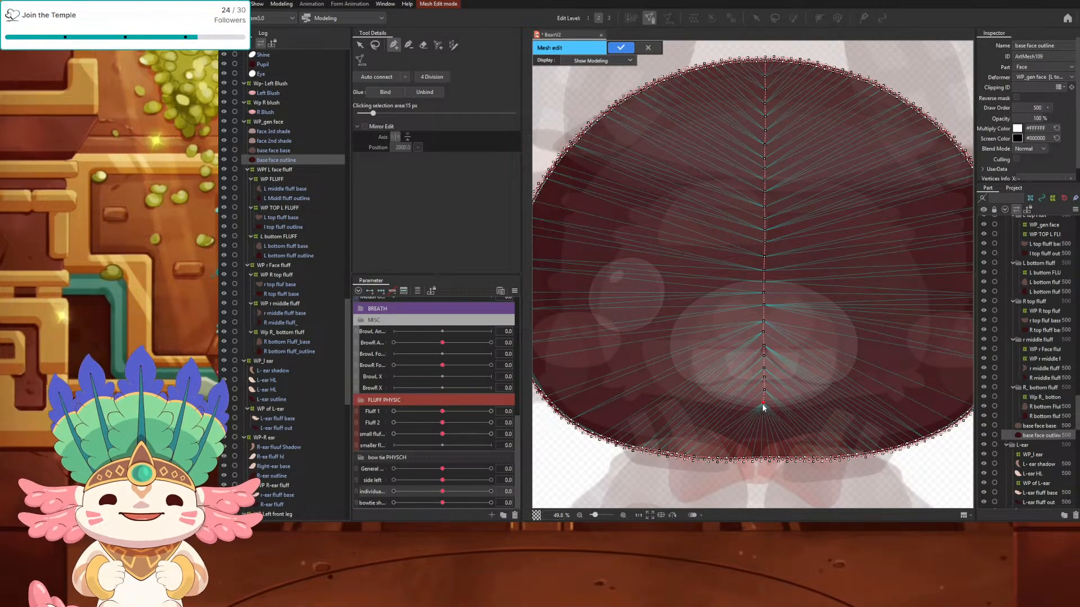
left_click(762, 414)
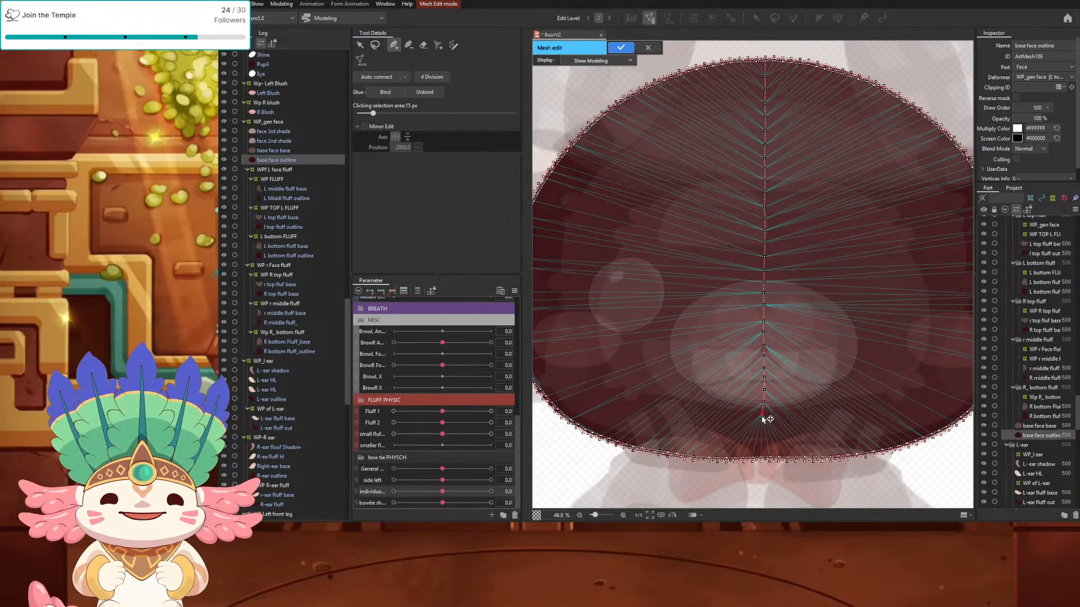
left_click(762, 441)
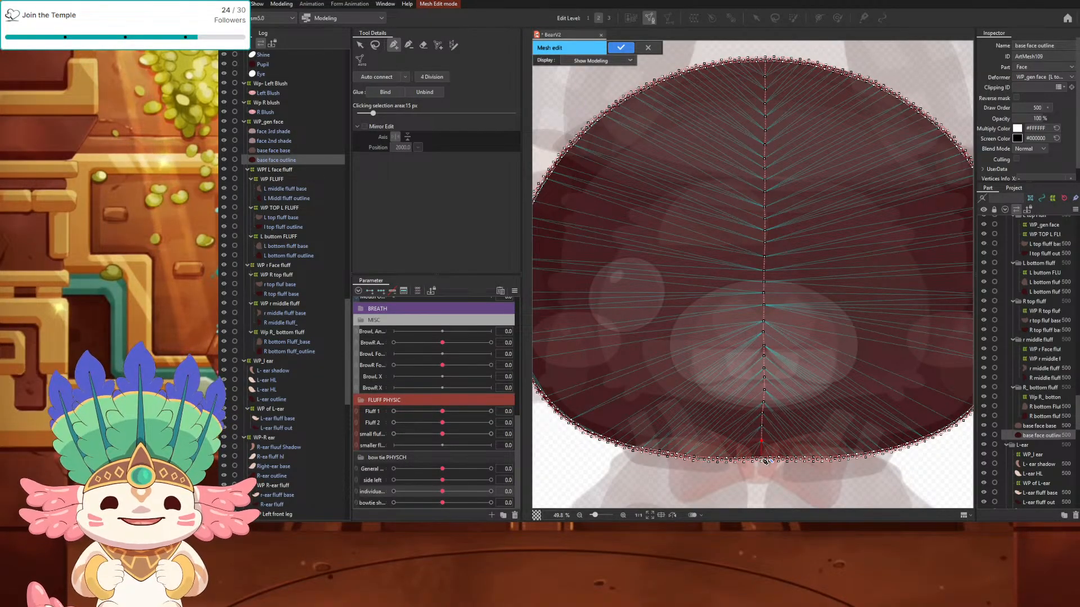
left_click(764, 460)
key("Escape")
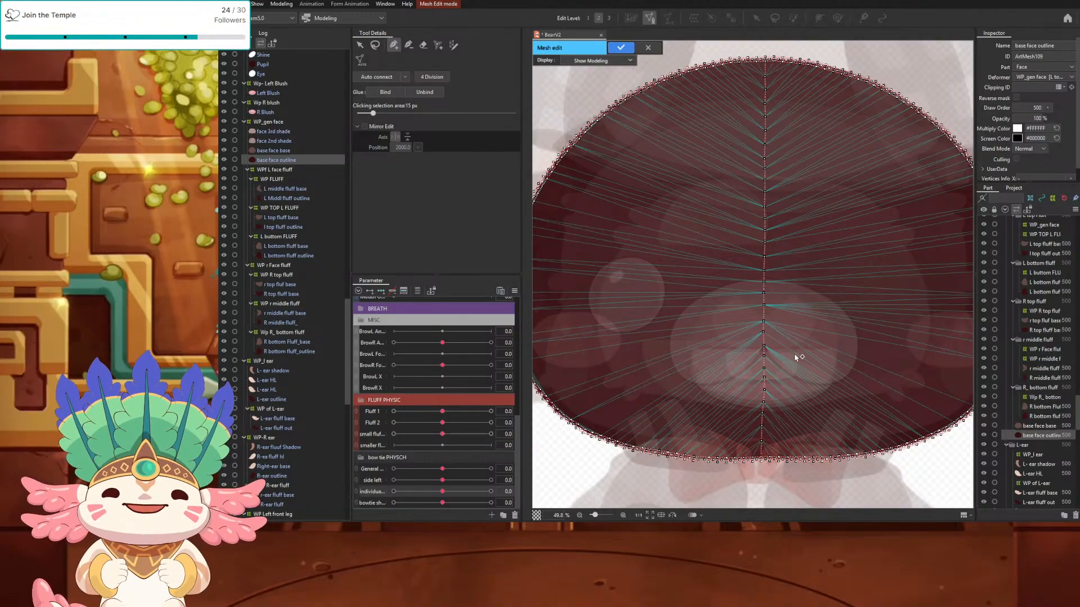
scroll(757, 197, "down", 2)
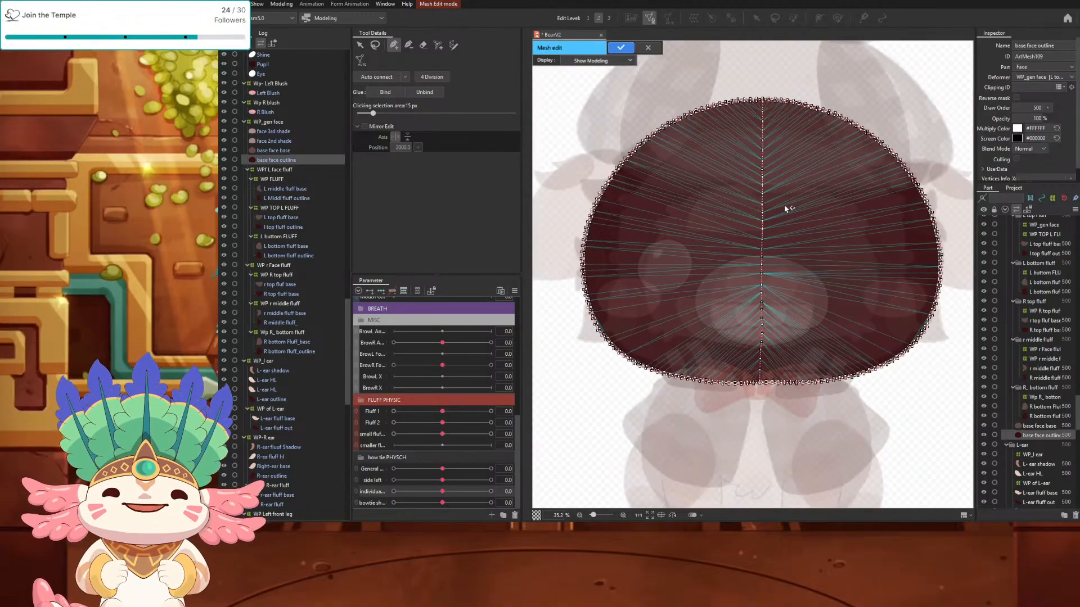
left_click(846, 131)
left_click(846, 160)
left_click(846, 171)
left_click(847, 193)
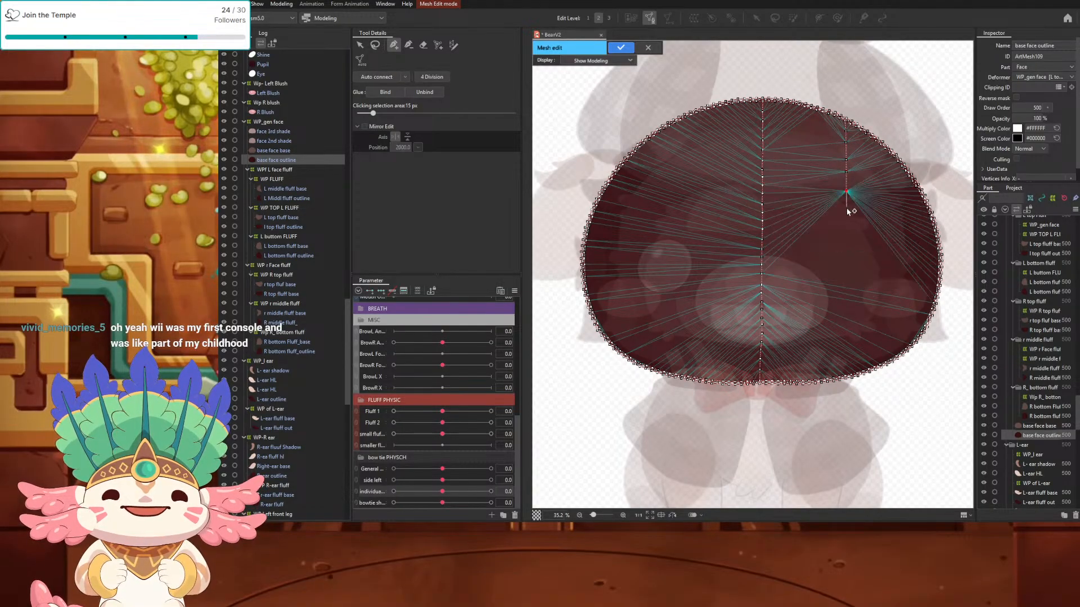
key("ctrl+z")
key("ctrl+z")
key("ctrl+z")
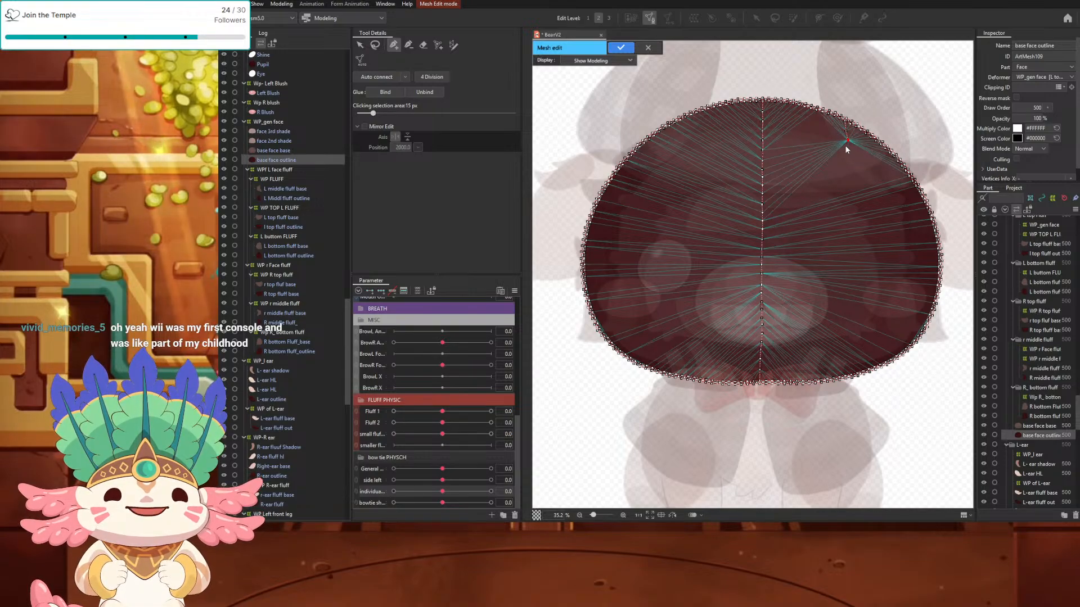
Step: Add a second column of closely spaced, connected vertices down the right half of the face, ending at the outline's lower edge
left_click(845, 140)
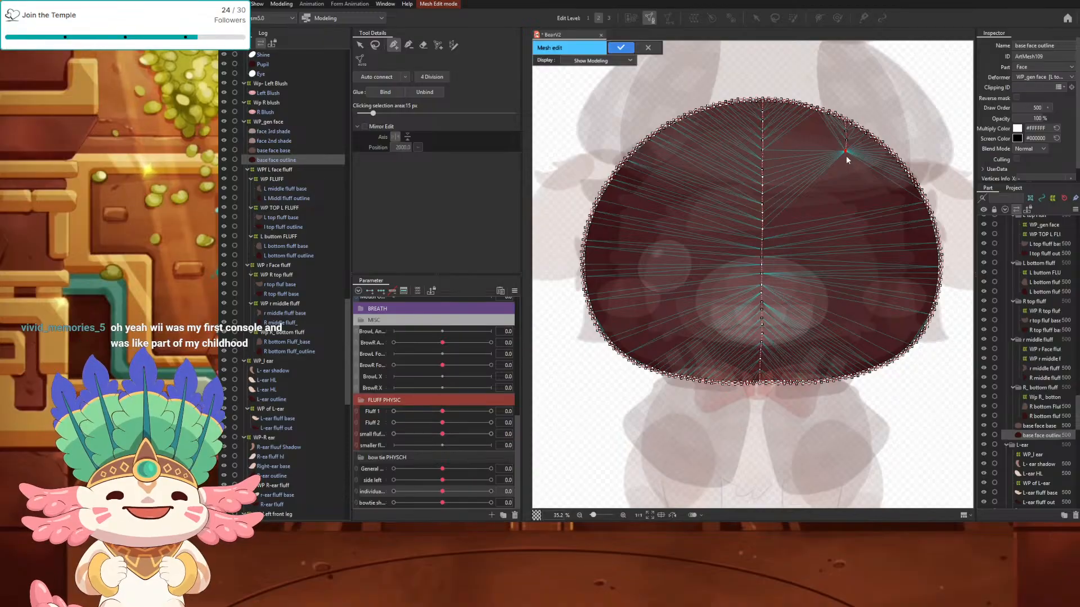
left_click(848, 151)
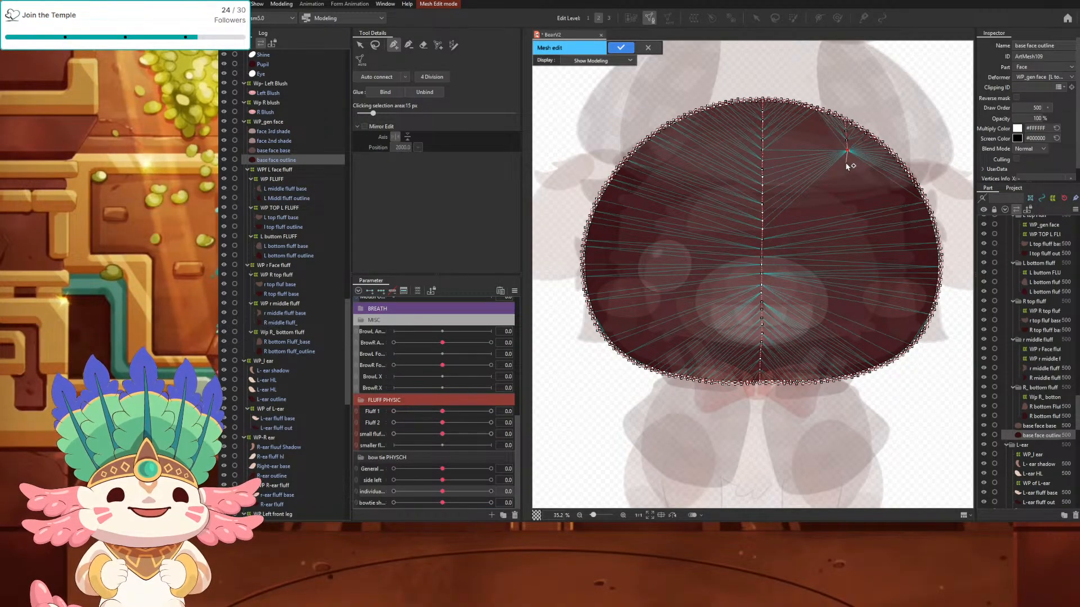
left_click(848, 173)
left_click(849, 187)
left_click(850, 198)
left_click(849, 211)
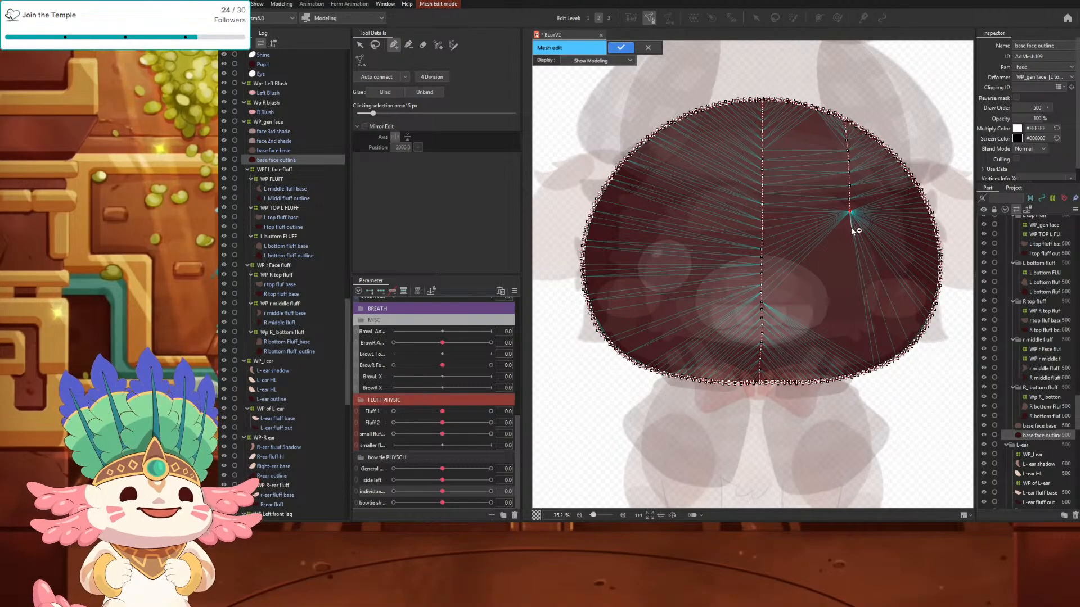
left_click(851, 224)
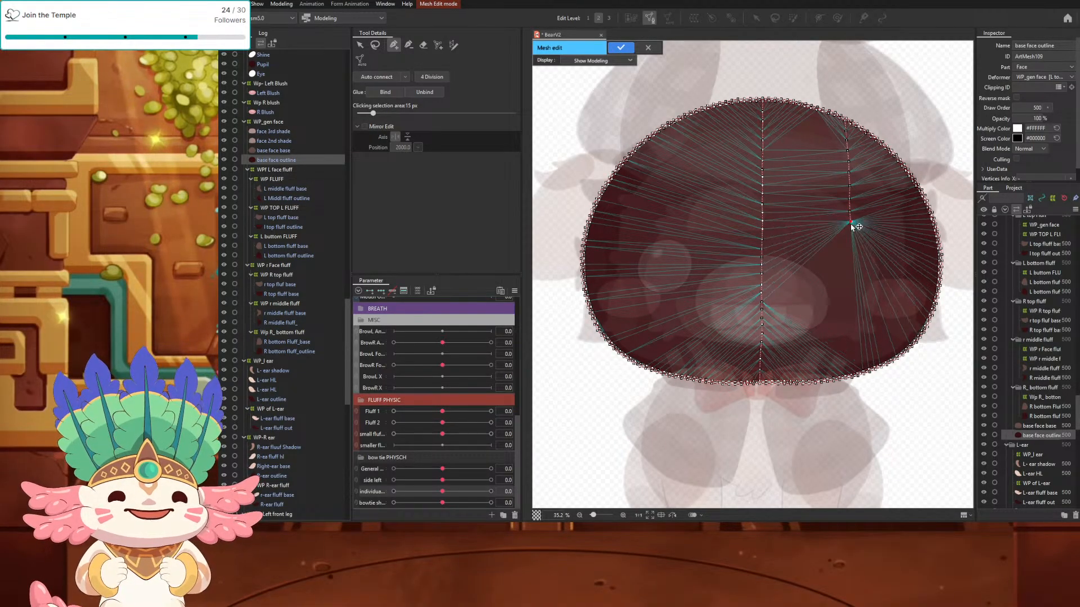
left_click(850, 234)
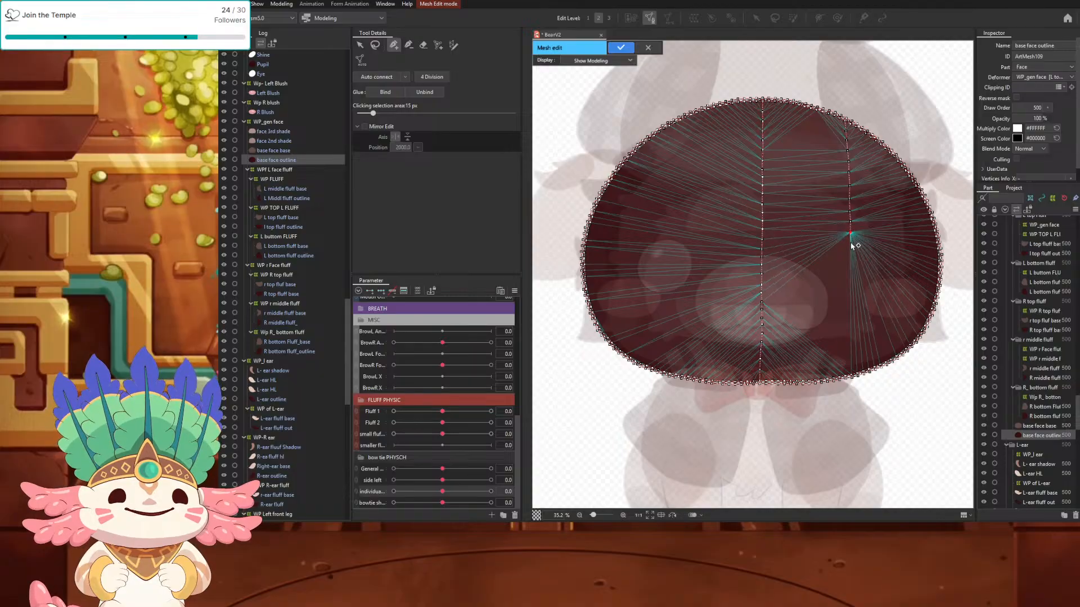
left_click(850, 245)
left_click(850, 255)
left_click(852, 267)
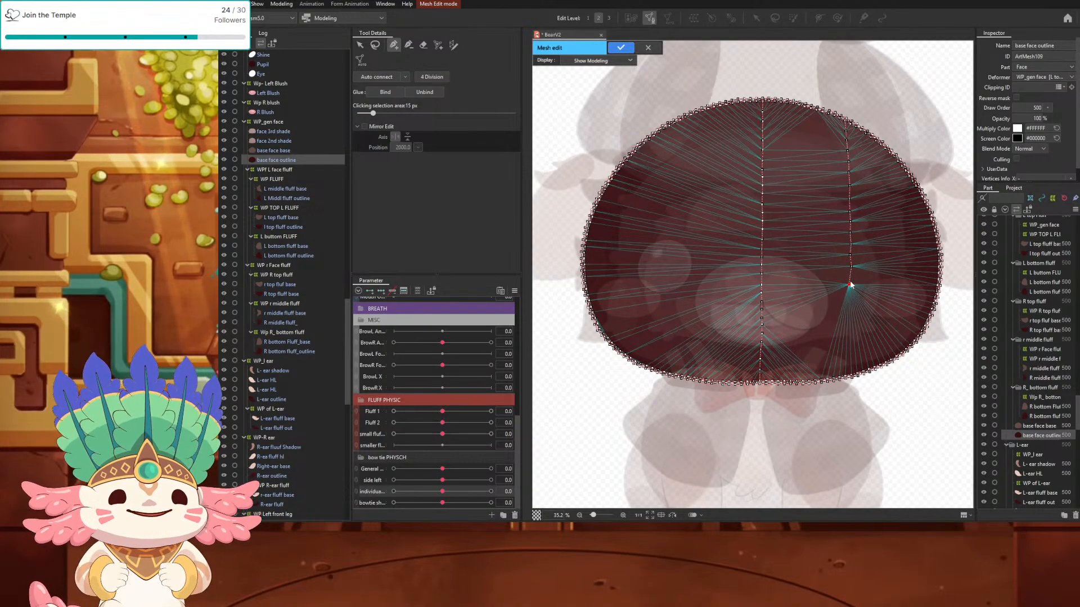
left_click(850, 279)
left_click(850, 291)
left_click(849, 300)
left_click(848, 308)
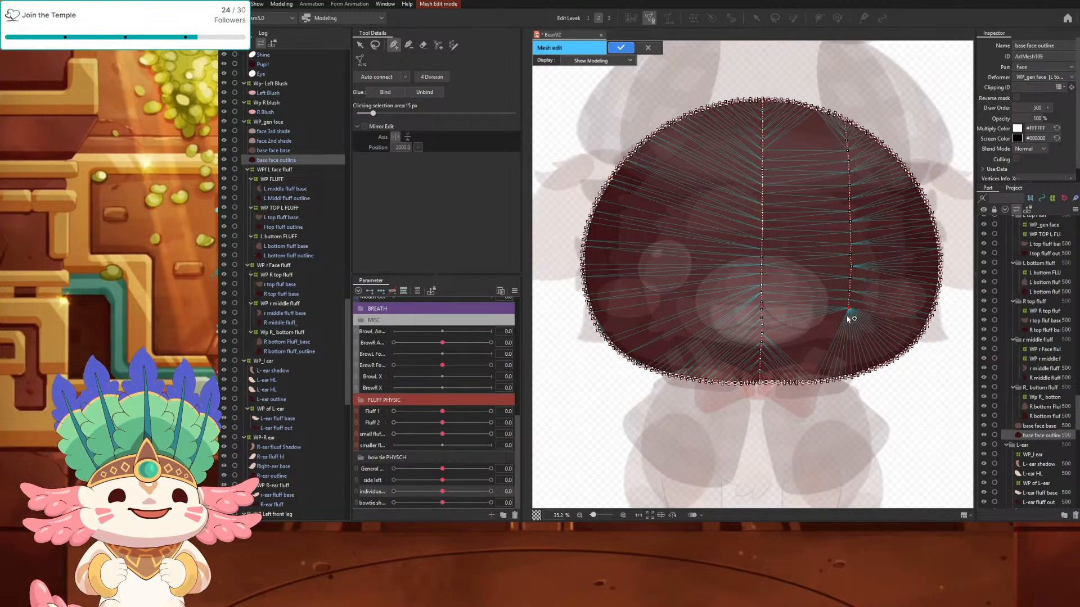
left_click(849, 324)
left_click(849, 335)
left_click(847, 343)
left_click(844, 357)
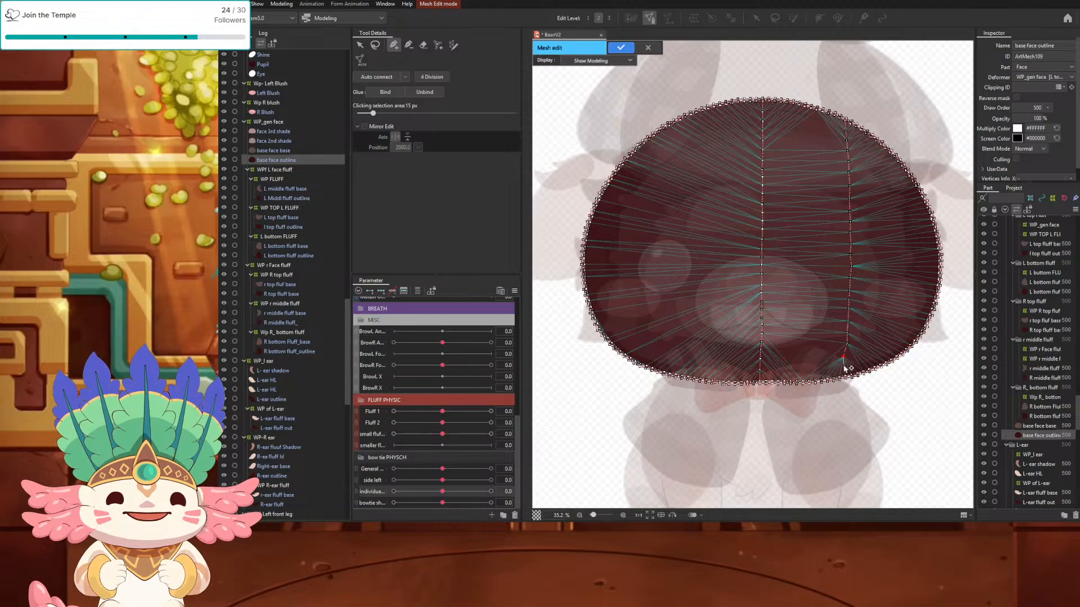
left_click(840, 368)
left_click(840, 378)
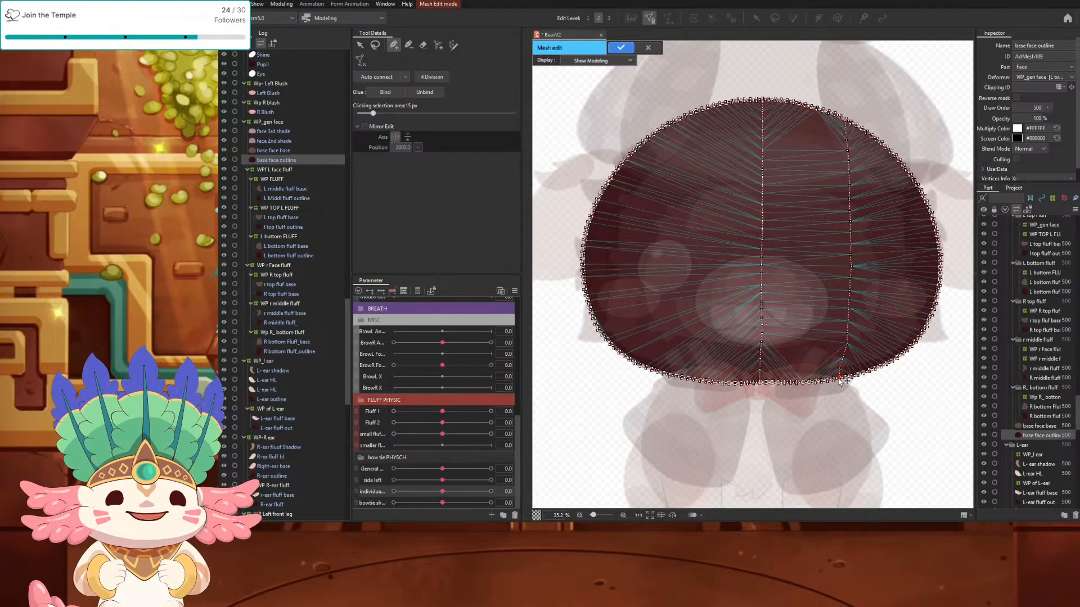
Step: Add a third column of closely spaced, connected vertices down the left half of the face, joining the outline's upper and lower edges, and apply the mesh
left_click(660, 131)
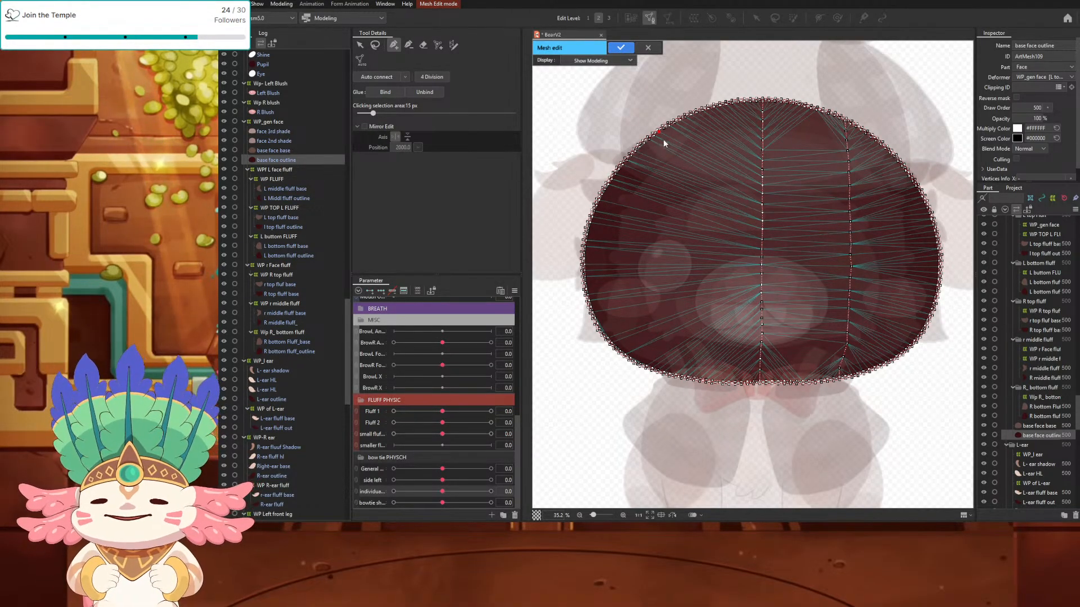
left_click(674, 123)
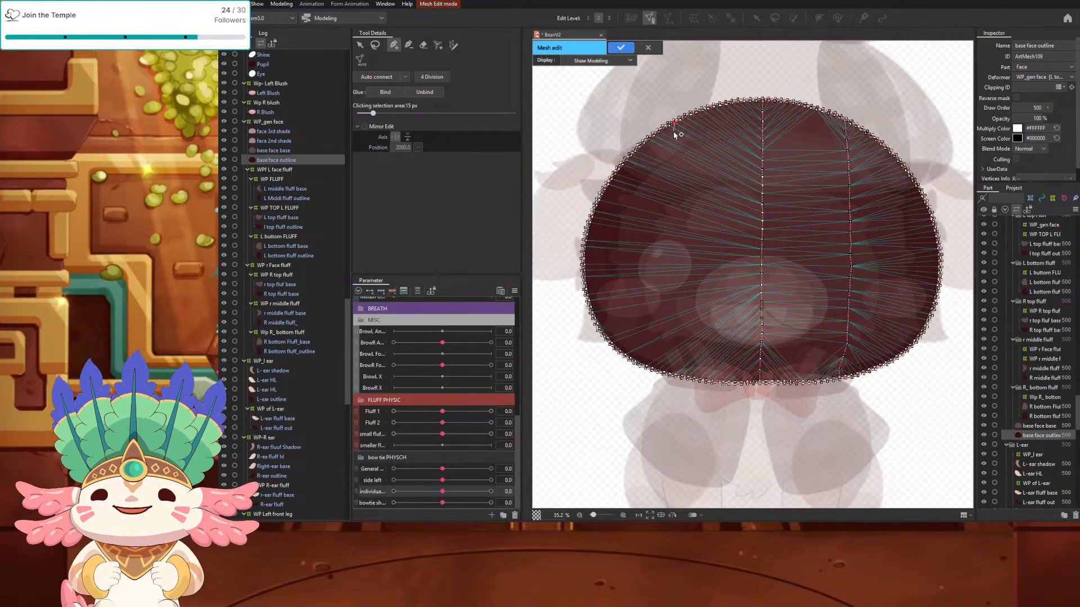
left_click(673, 140)
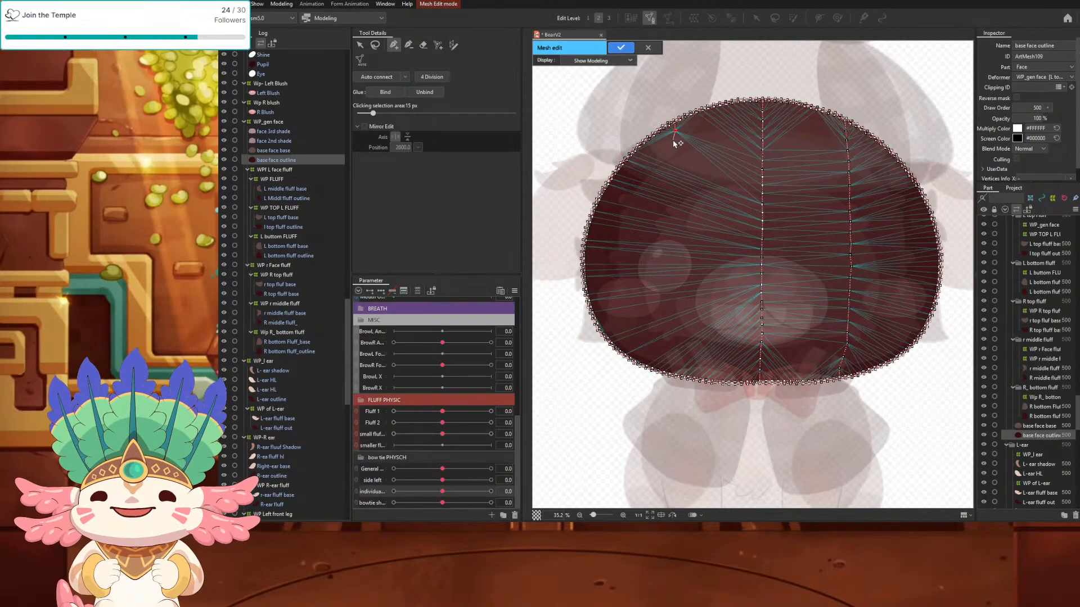
left_click(673, 150)
left_click(674, 158)
left_click(674, 166)
left_click(674, 175)
left_click(674, 183)
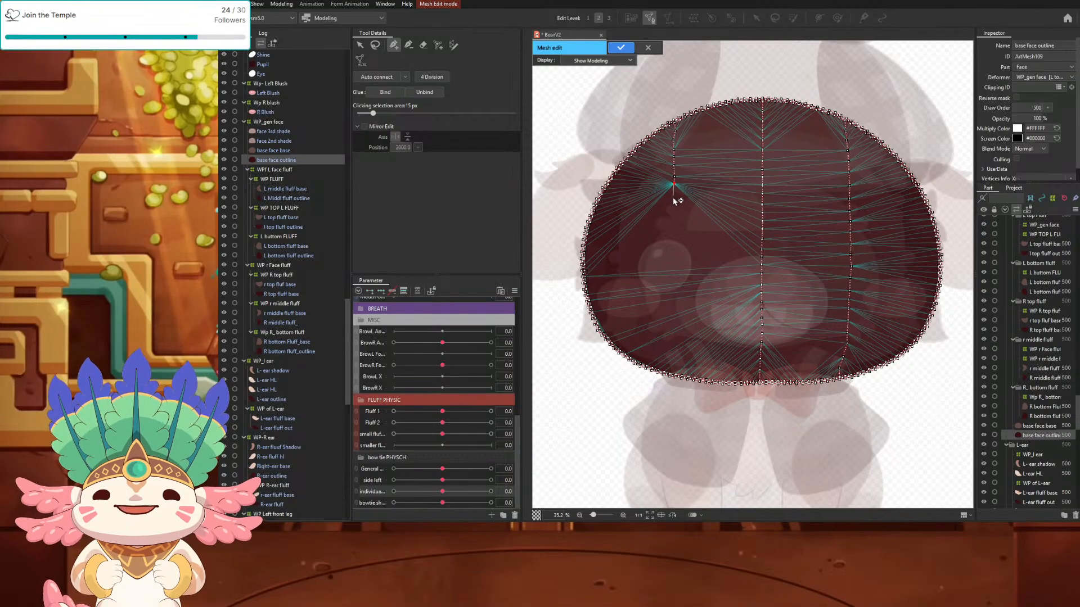
left_click(673, 196)
left_click(673, 204)
left_click(673, 214)
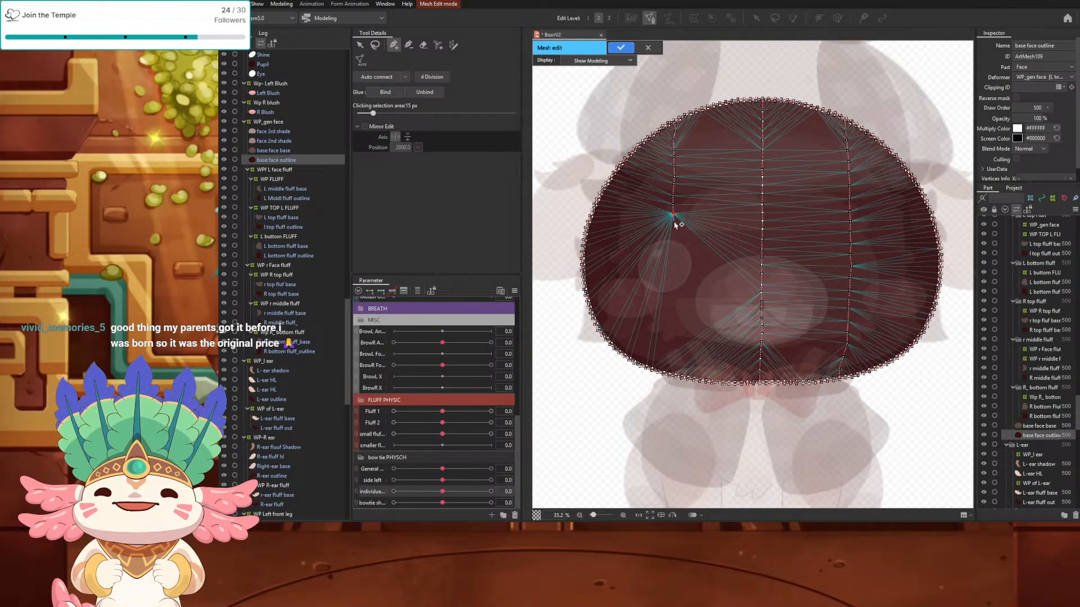
left_click(672, 224)
left_click(671, 235)
left_click(671, 246)
left_click(671, 255)
left_click(669, 266)
left_click(670, 278)
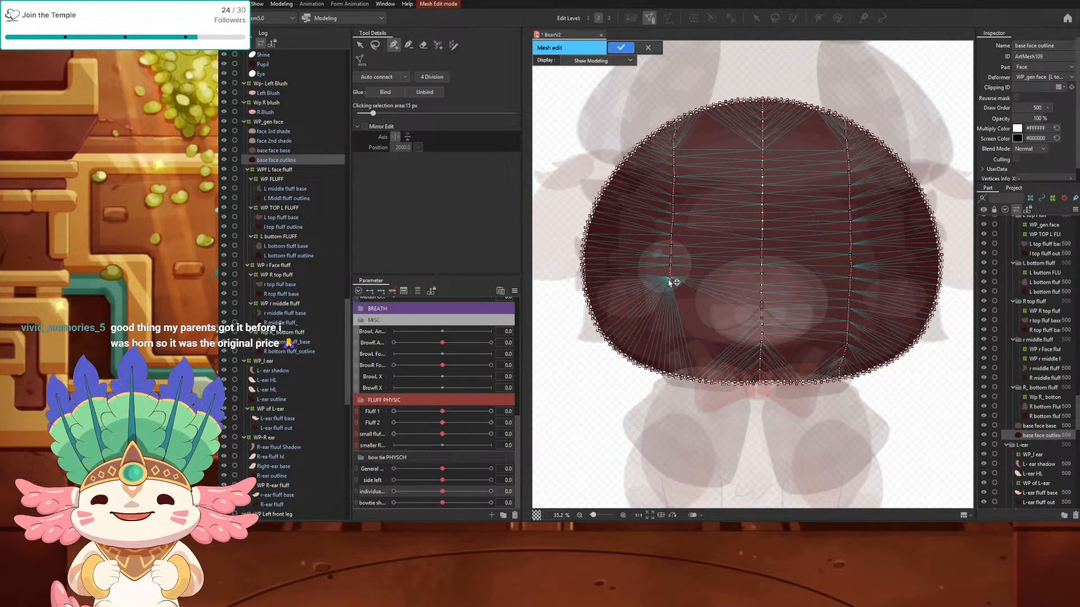
left_click(669, 288)
left_click(669, 296)
left_click(669, 305)
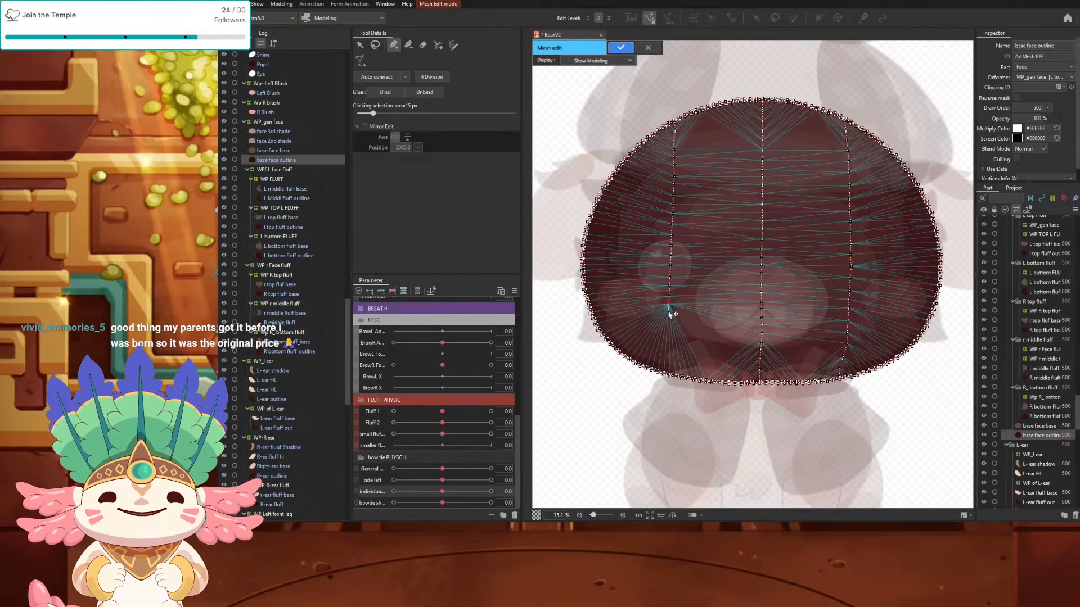
left_click(669, 313)
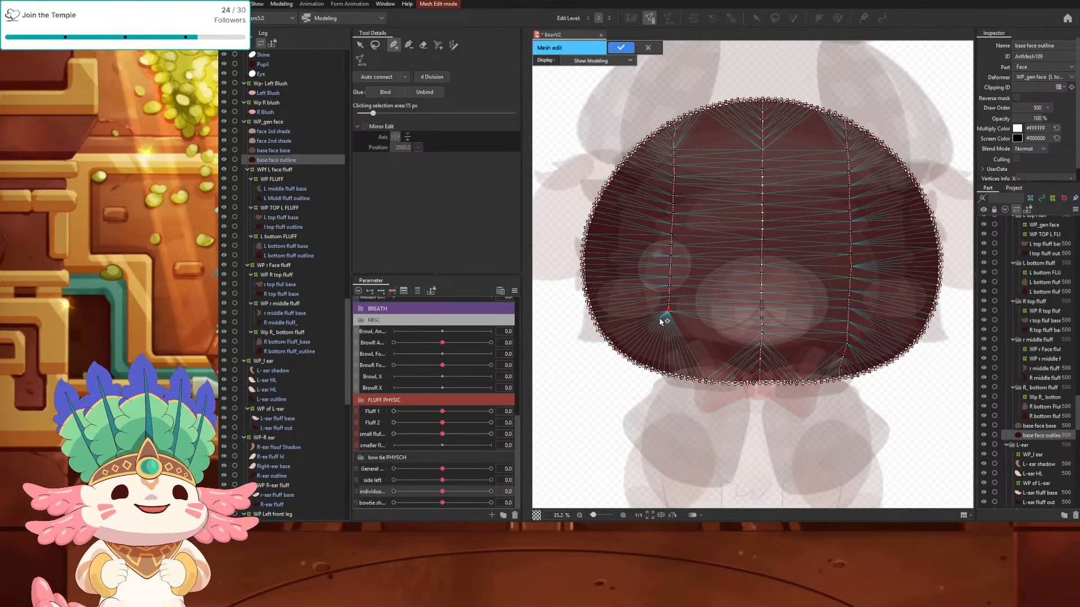
left_click(667, 319)
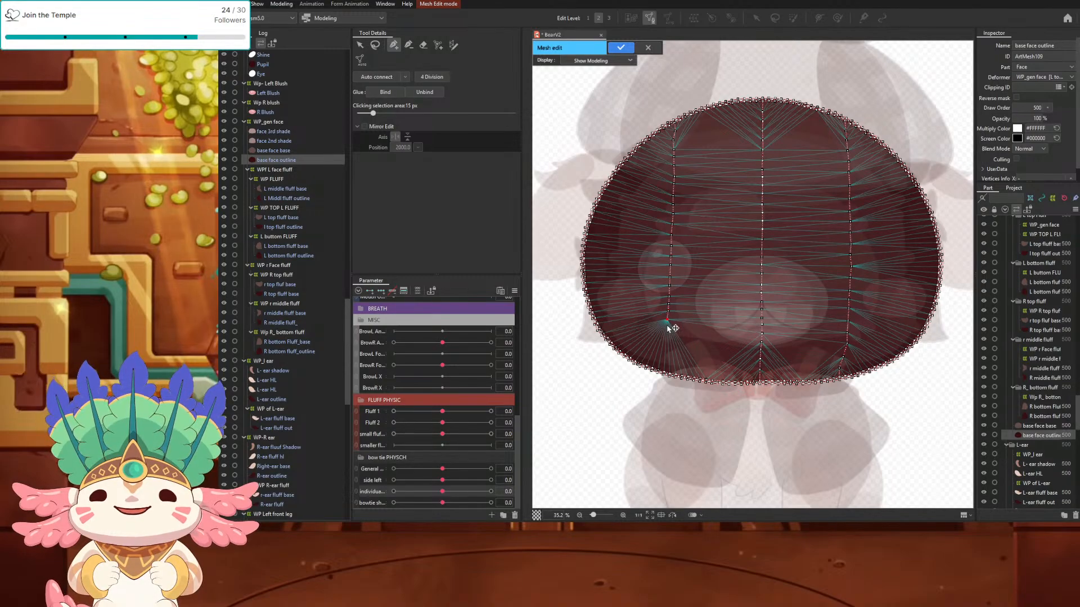
left_click(667, 339)
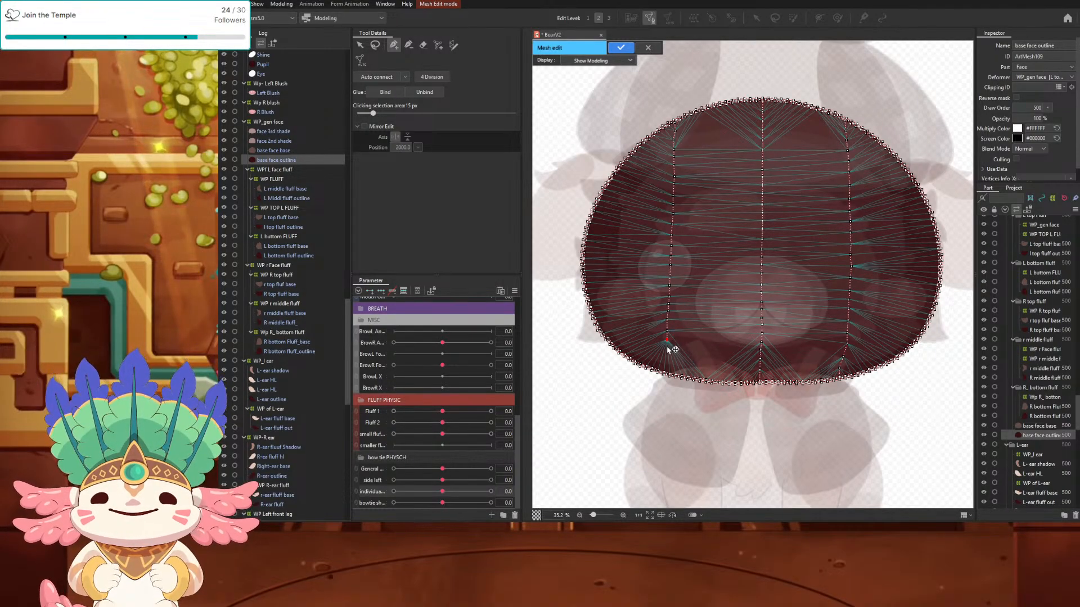
left_click(667, 349)
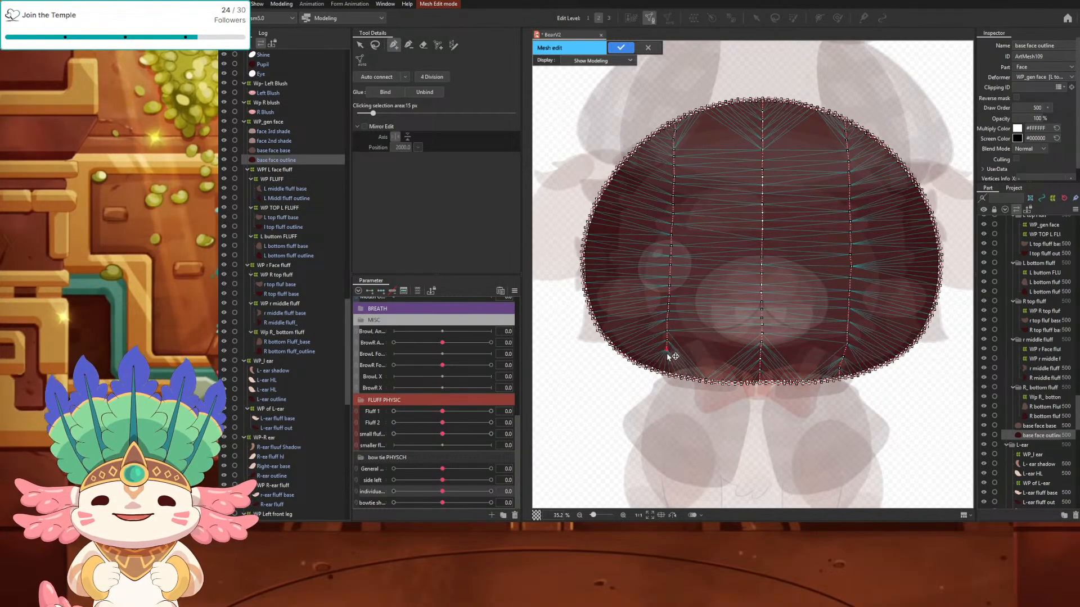
left_click(667, 359)
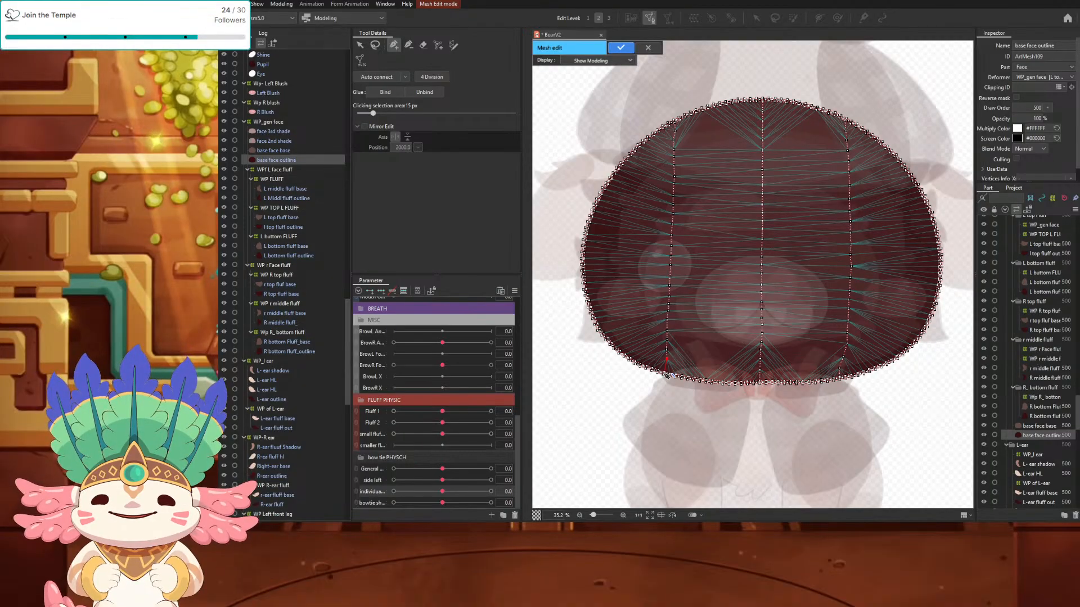
left_click(669, 374)
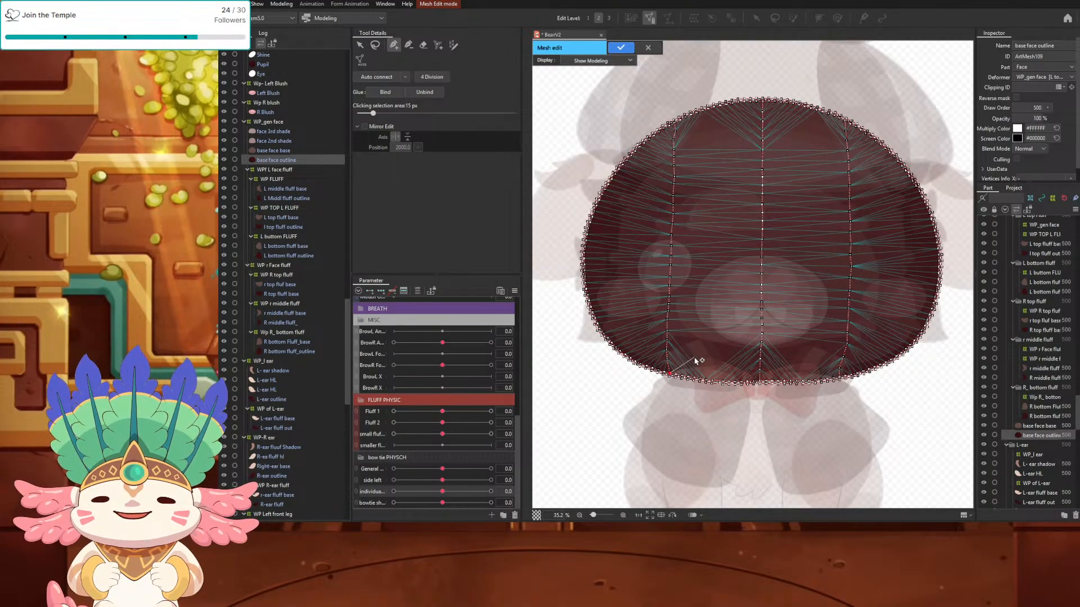
scroll(721, 342, "down", 2)
scroll(720, 341, "up", 2)
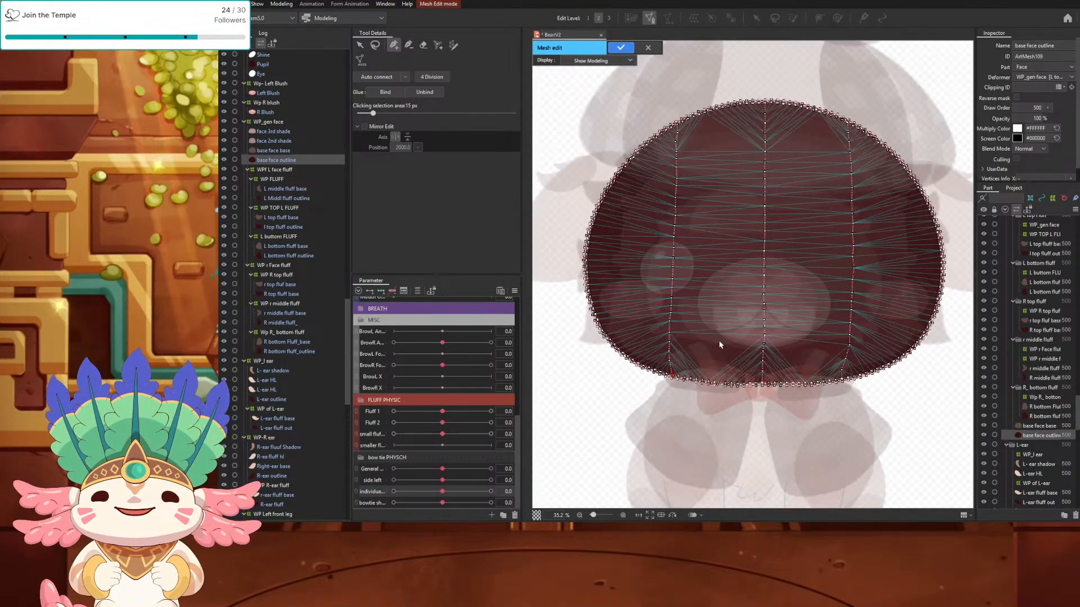
key("Escape")
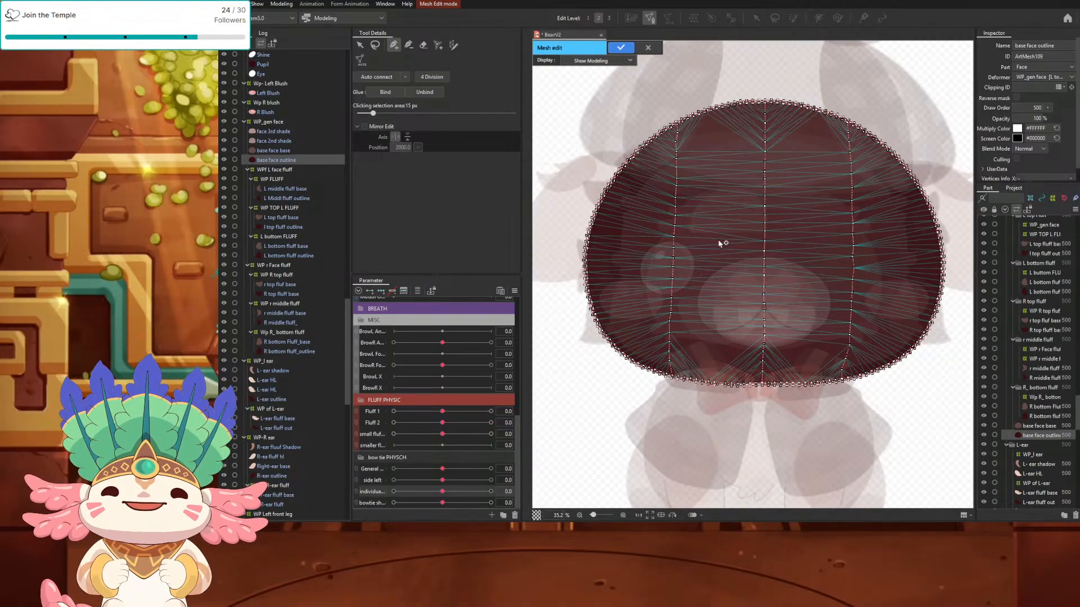
left_click(621, 48)
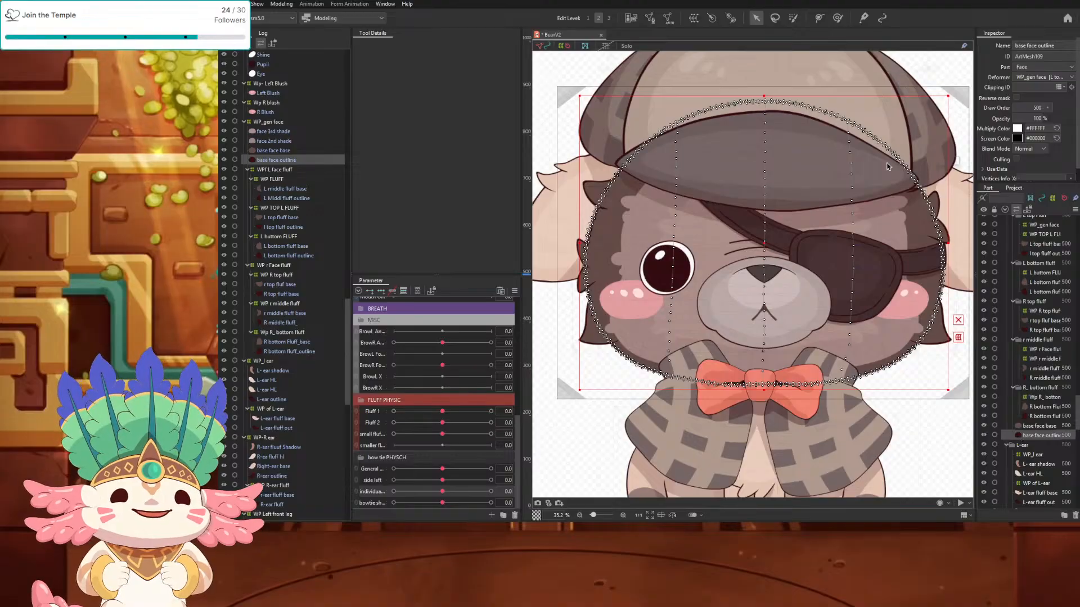
Step: Copy all vertices of the base face outline's mesh and leave mesh editing
left_click(649, 19)
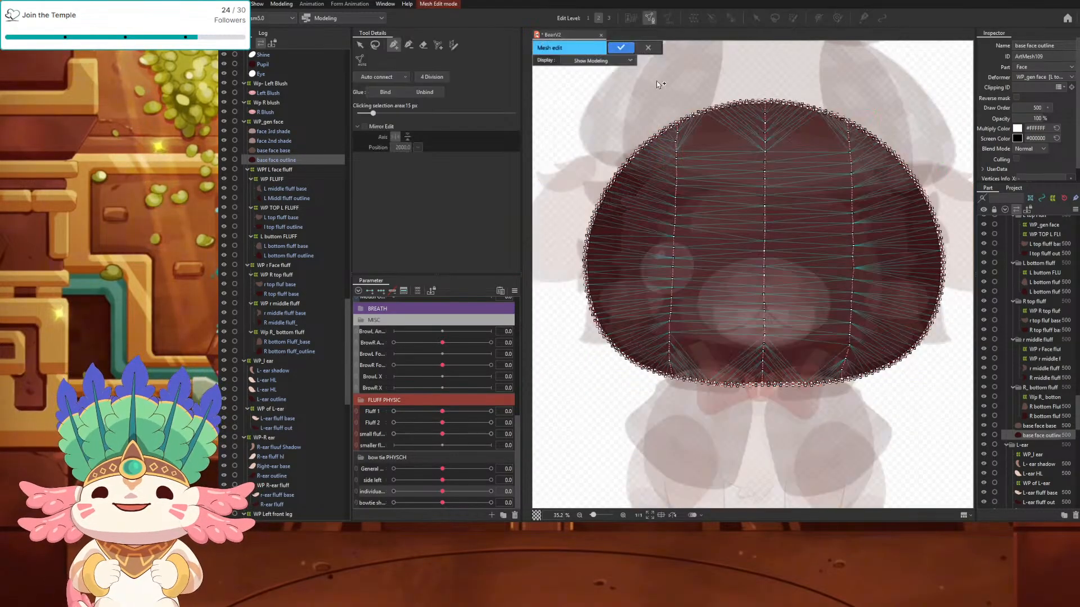
left_click(375, 45)
mouse_move(955, 190)
left_mouse_down()
mouse_move(583, 156)
mouse_move(581, 369)
mouse_move(838, 491)
mouse_move(964, 387)
mouse_move(959, 191)
left_mouse_up()
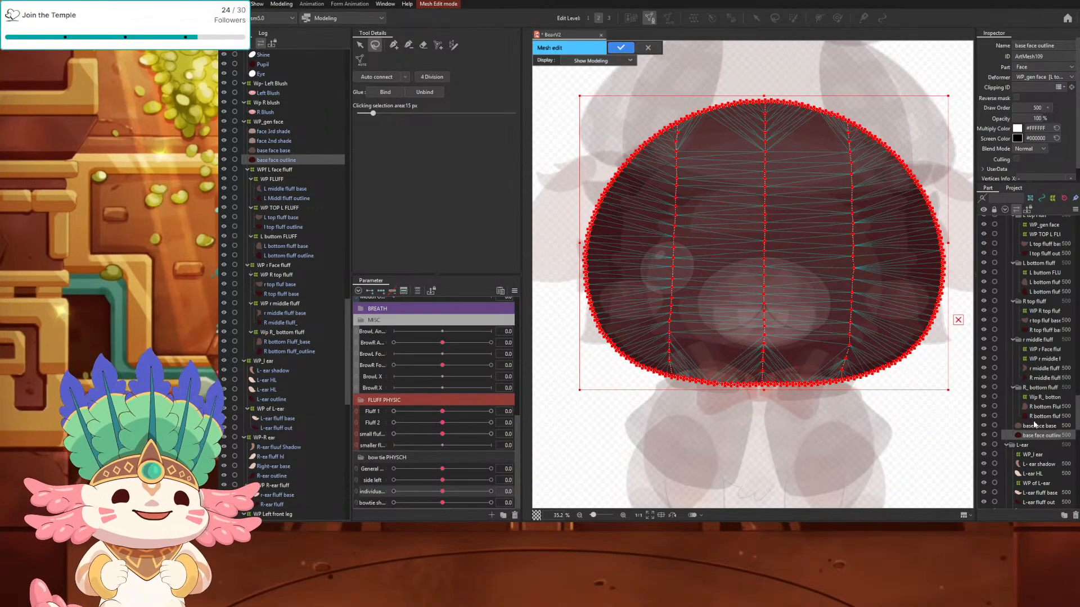
left_click(622, 48)
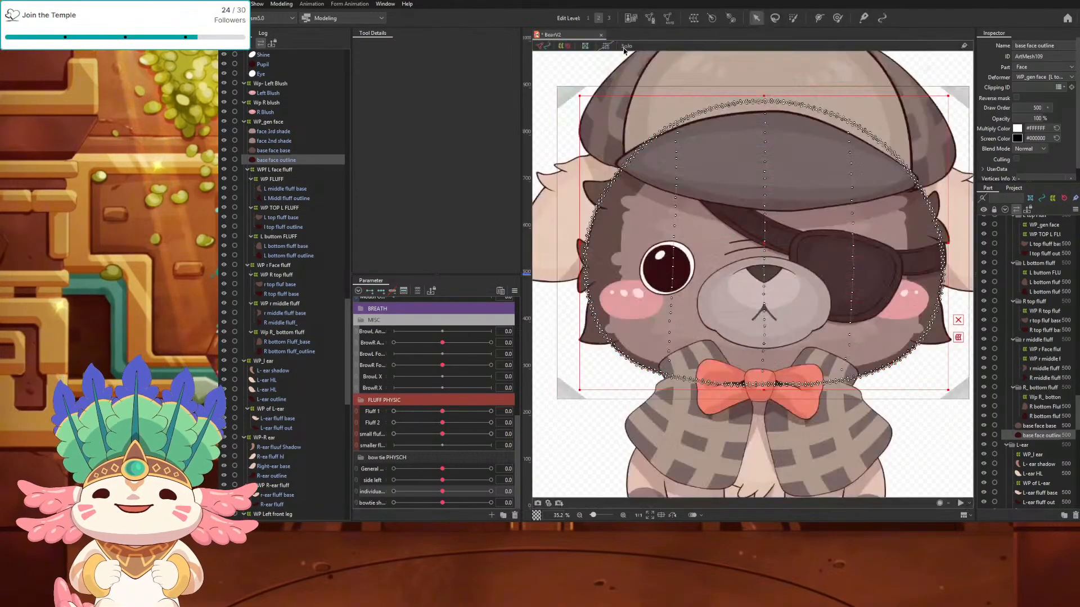
Step: Open the base face base's mesh for editing and delete all its existing vertices
left_click(1044, 426)
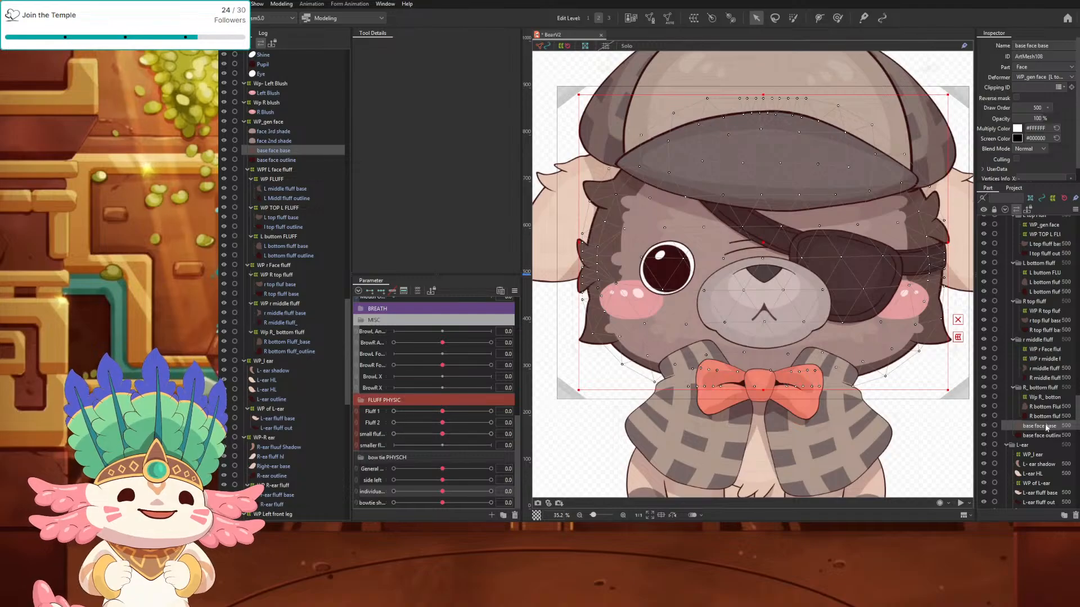
left_click(651, 18)
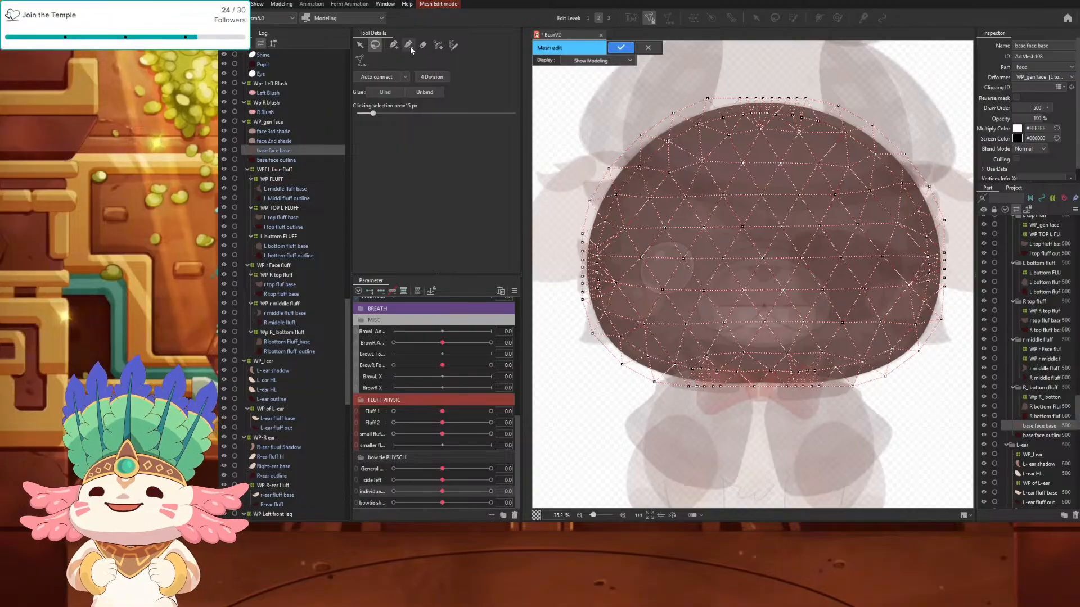
mouse_move(945, 159)
left_mouse_down()
mouse_move(552, 309)
mouse_move(803, 431)
mouse_move(921, 381)
mouse_move(939, 326)
mouse_move(956, 369)
left_mouse_up()
mouse_move(650, 417)
left_mouse_down()
mouse_move(688, 423)
mouse_move(881, 60)
mouse_move(545, 306)
mouse_move(649, 418)
left_mouse_up()
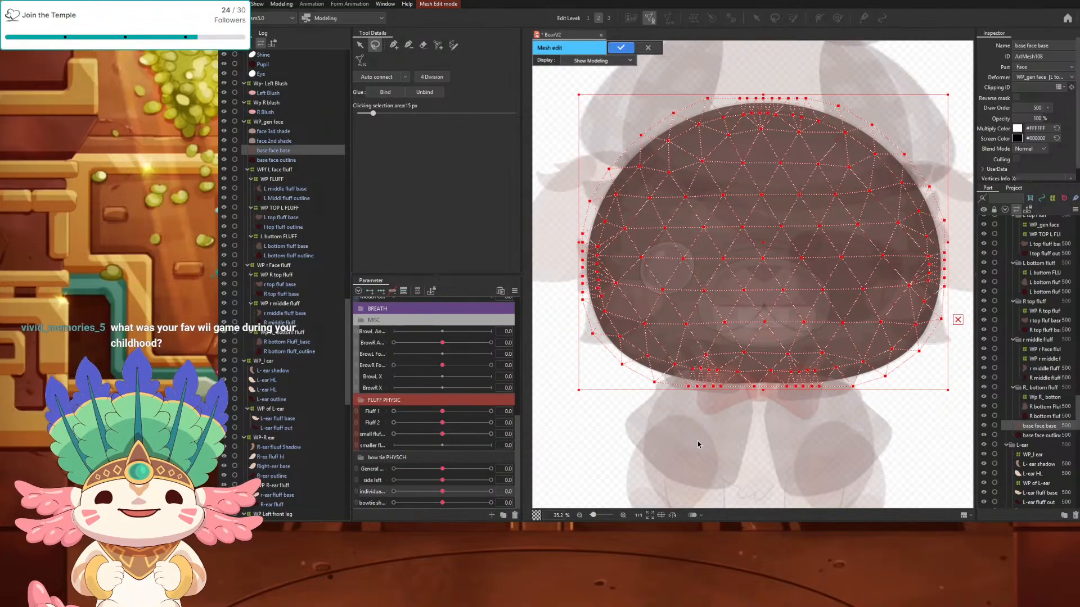
key("Delete")
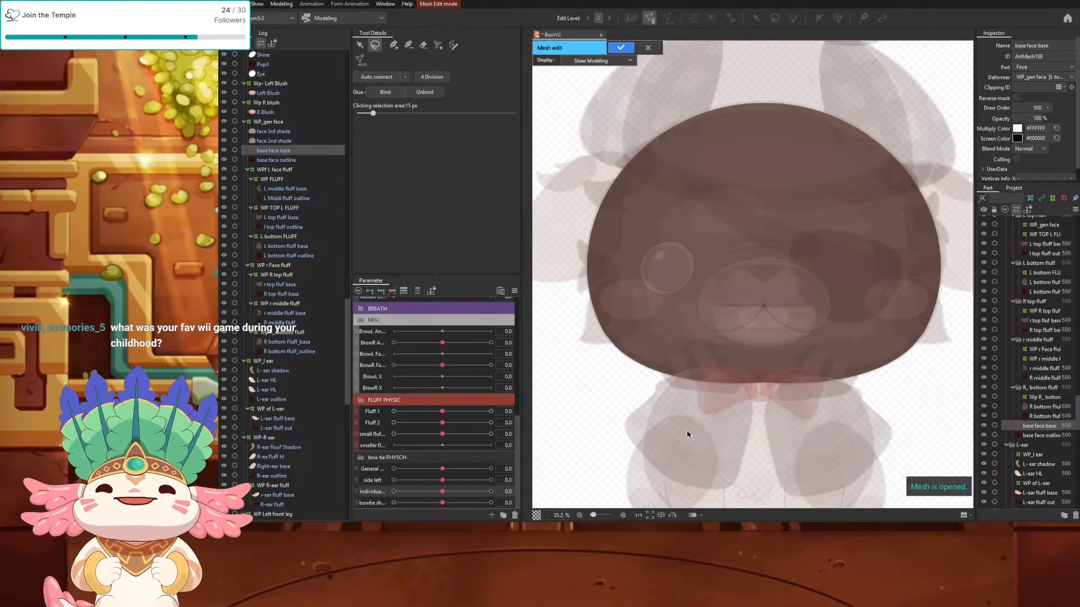
Step: Paste the copied outline mesh onto the base face base and apply the mesh edit
key("ctrl+v")
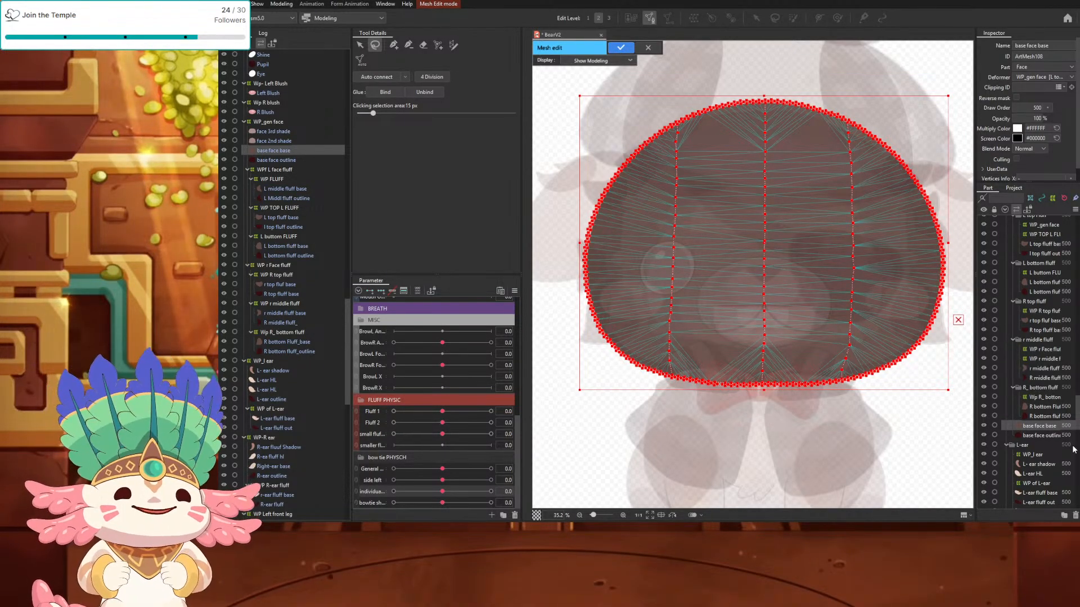
left_click(1039, 437)
left_click(621, 48)
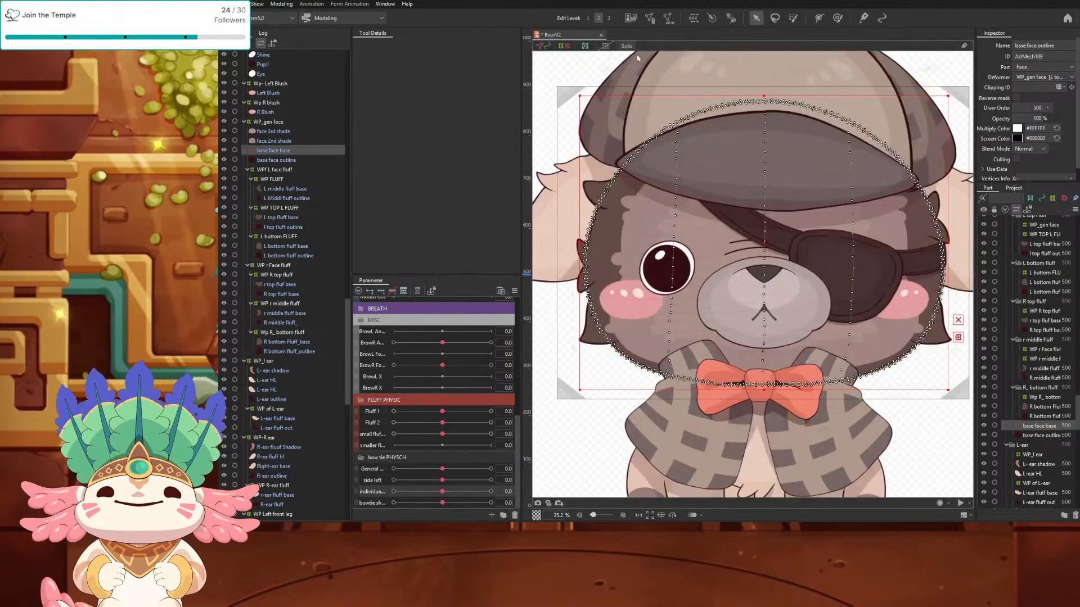
Step: Glue base face base and base face outline together by binding all vertices of their two meshes, and apply the edit
left_click(1046, 436, "ctrl")
scroll(852, 329, "down", 3)
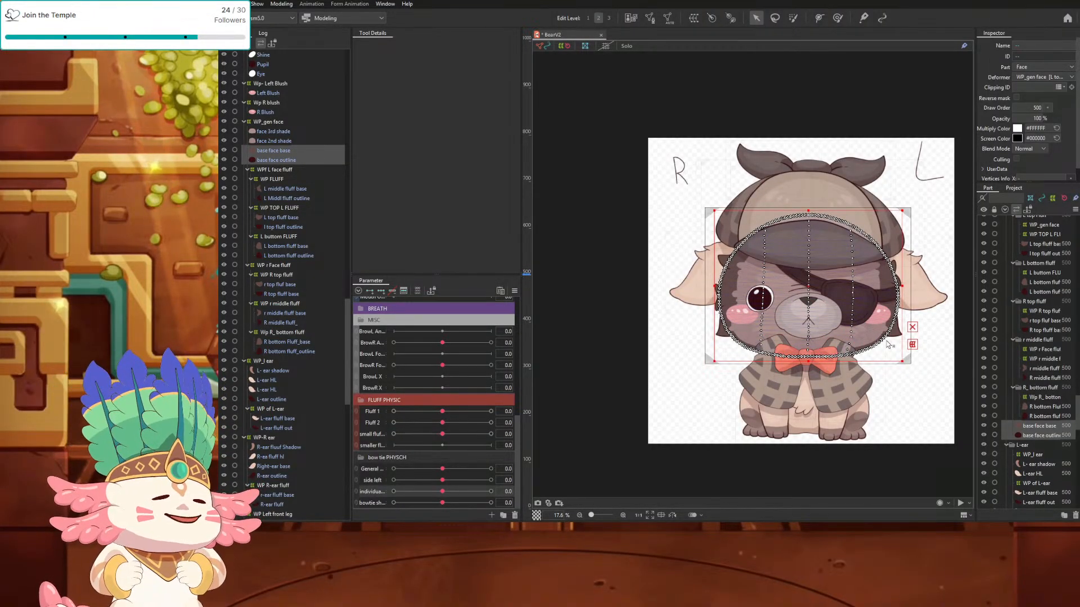
scroll(887, 344, "up", 2)
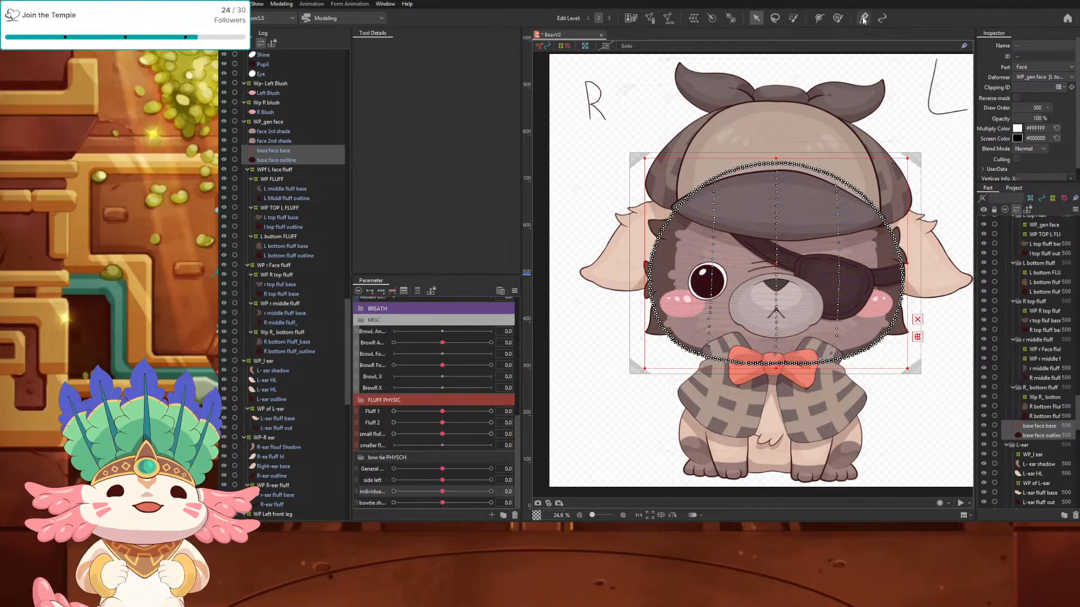
left_click(1033, 428)
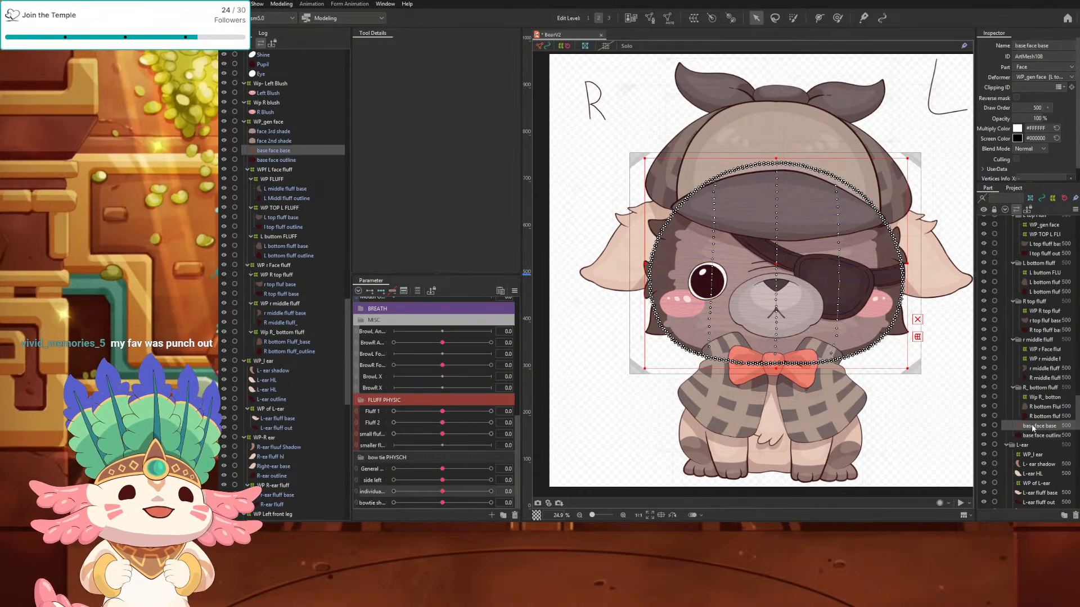
left_click(1040, 436, "ctrl")
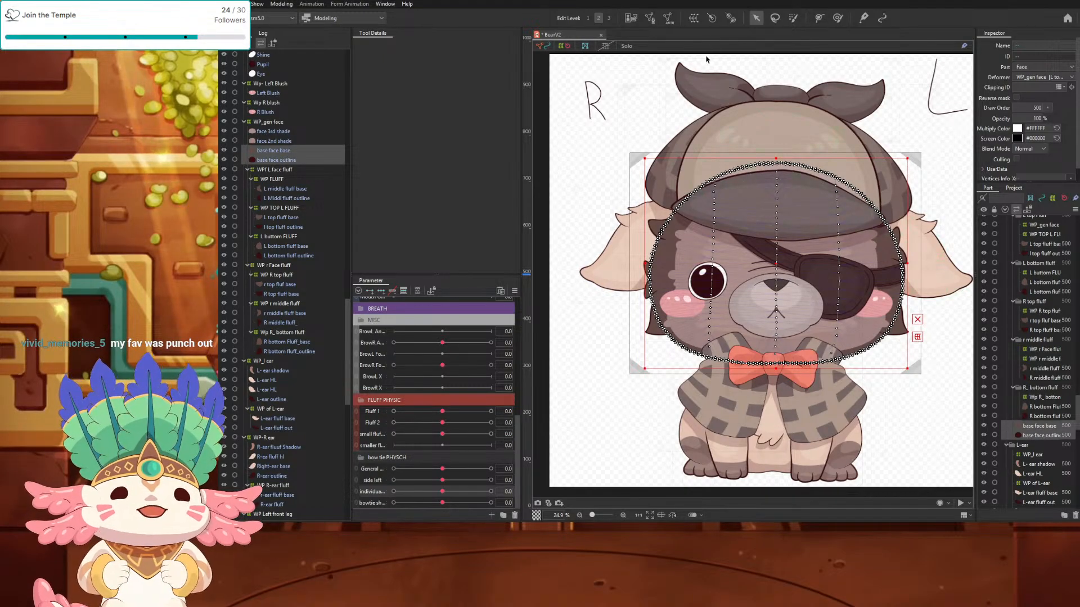
left_click(650, 18)
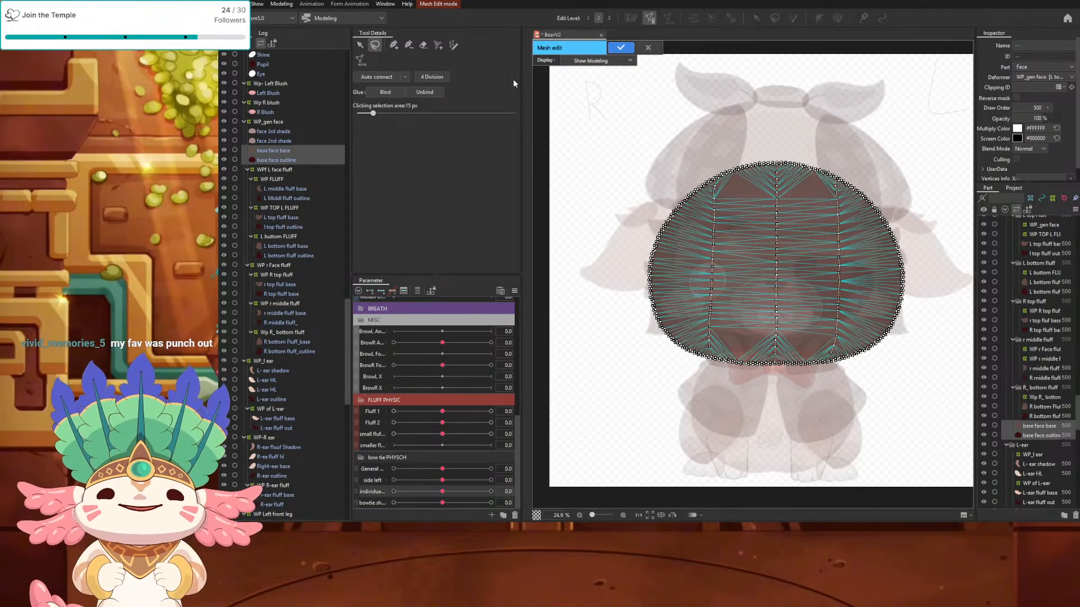
mouse_move(827, 132)
left_mouse_down()
mouse_move(771, 503)
mouse_move(926, 444)
mouse_move(937, 329)
mouse_move(908, 190)
mouse_move(838, 159)
left_mouse_up()
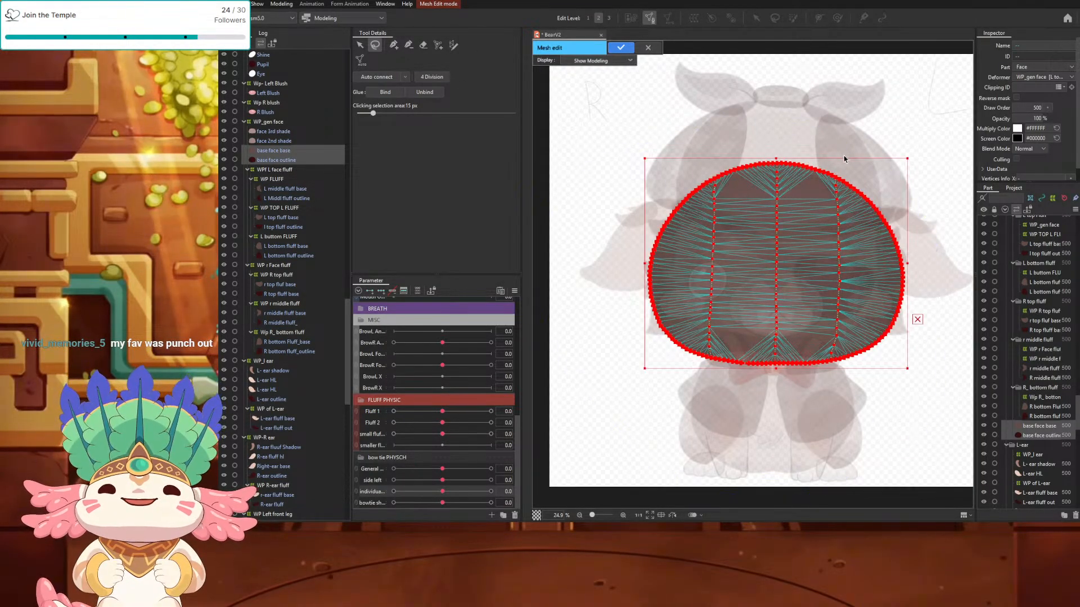
left_click(382, 93)
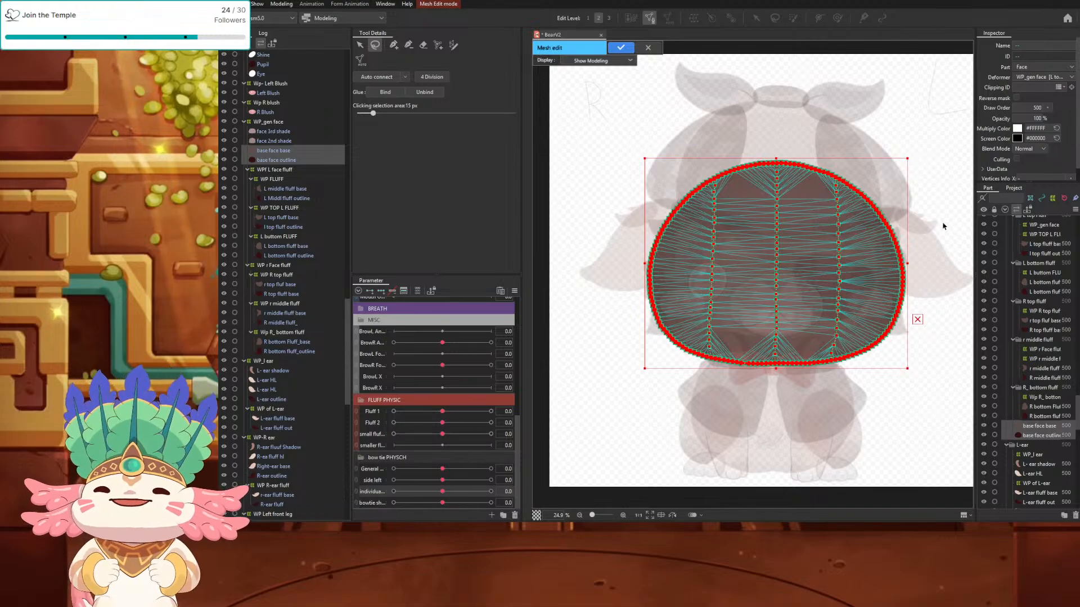
left_click(623, 48)
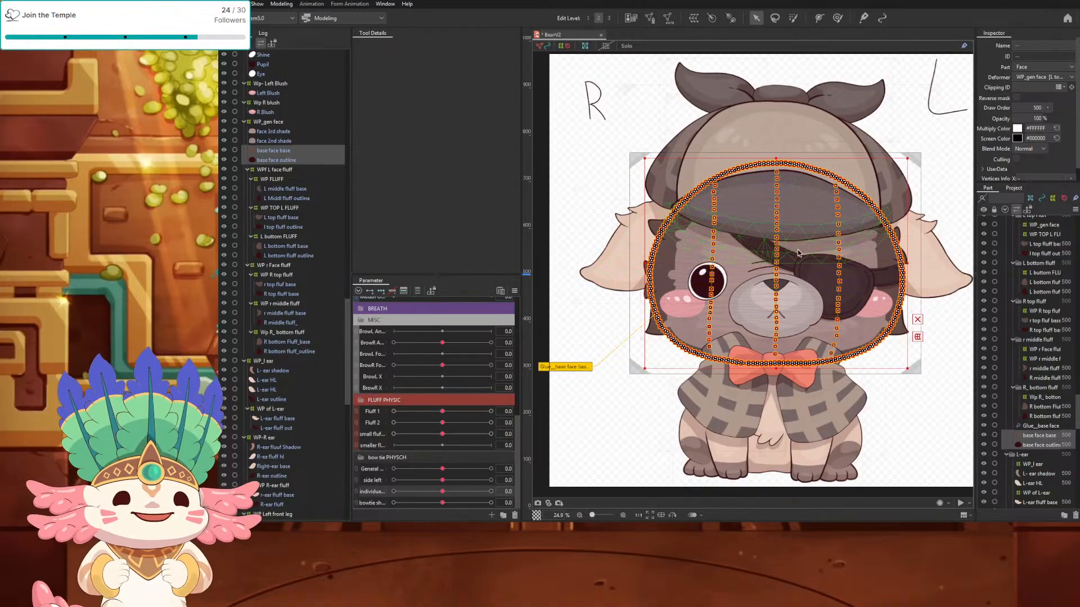
Step: Create a warp deformer named "Main face area WP" as parent of base face base and base face outline
left_click(694, 18)
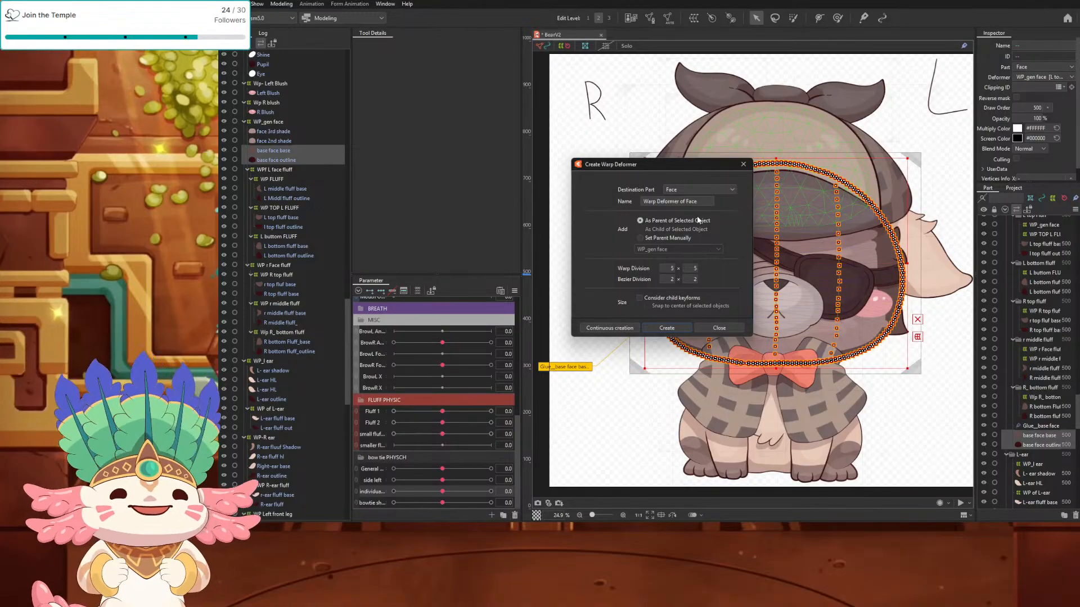
left_click_drag(707, 201, 641, 201)
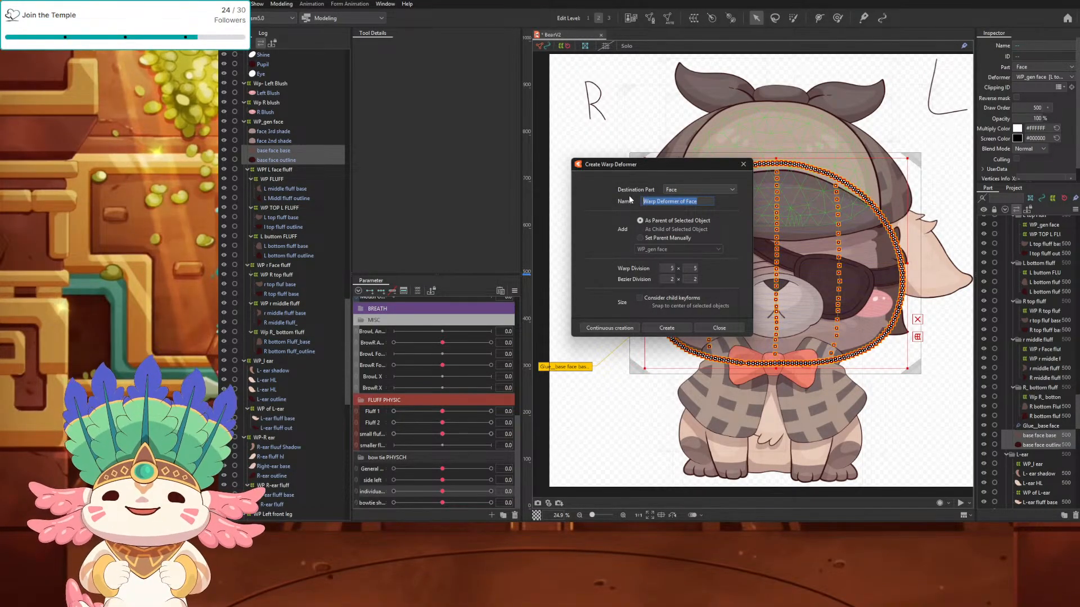
type("Ma")
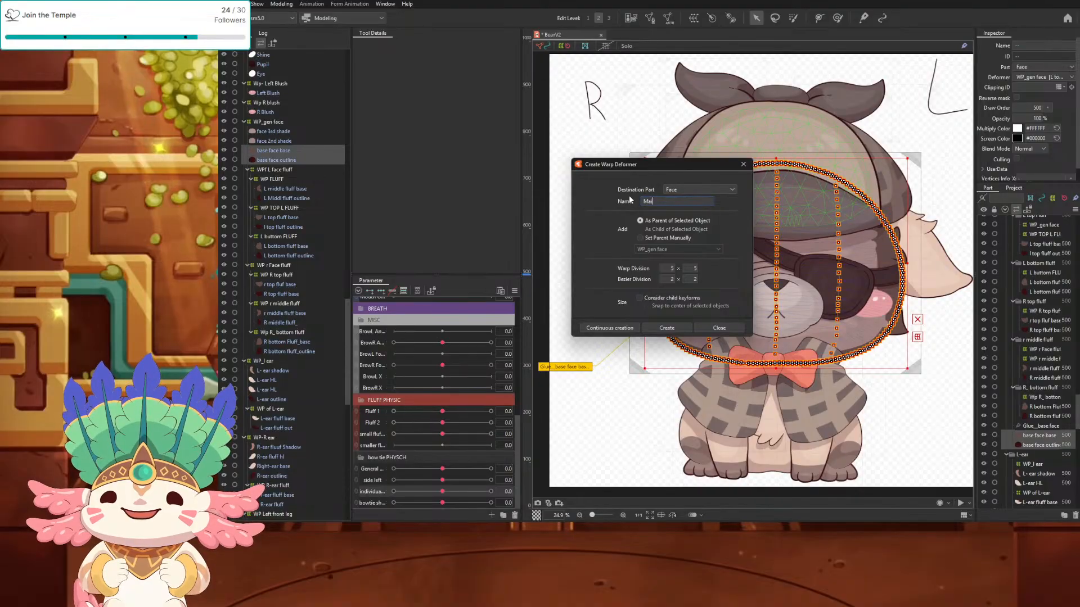
type("in face area W")
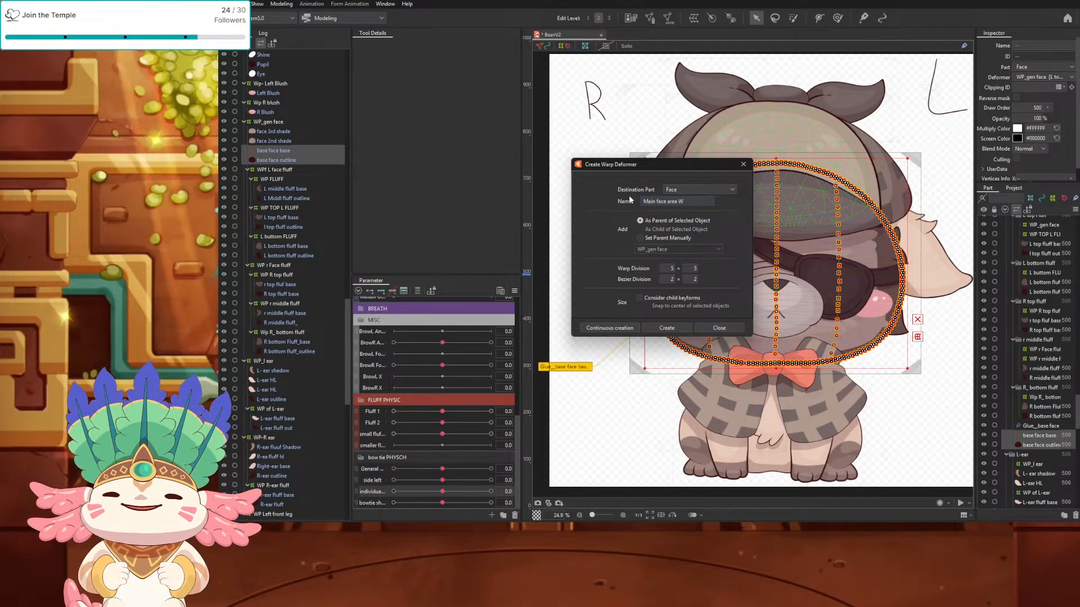
type("P")
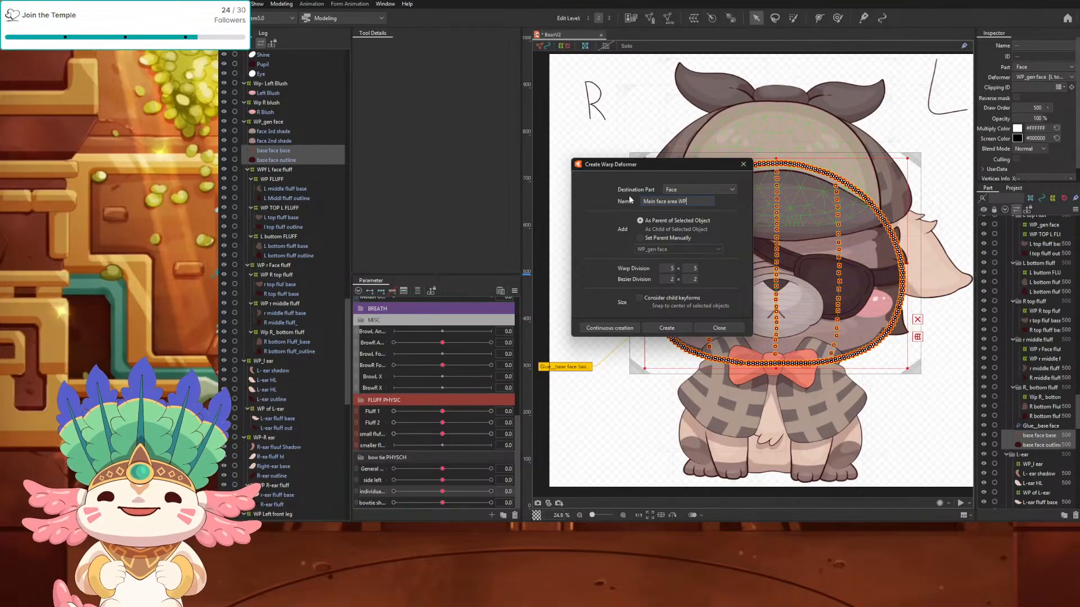
left_click(668, 328)
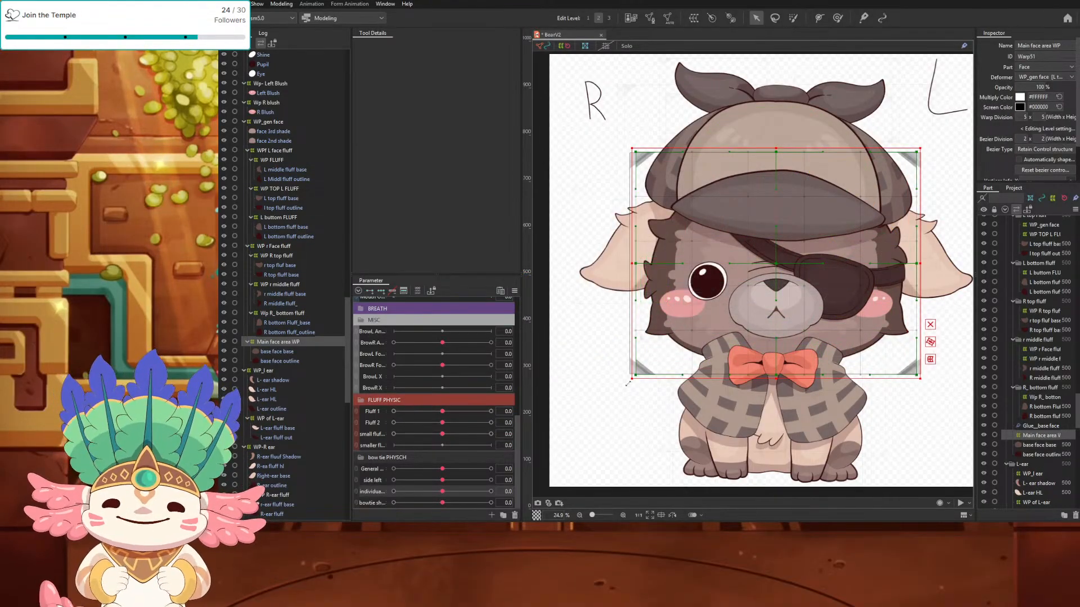
Step: Add three keyforms on Angle X for Main face area WP and set Angle X to 30
scroll(430, 350, "up", 10)
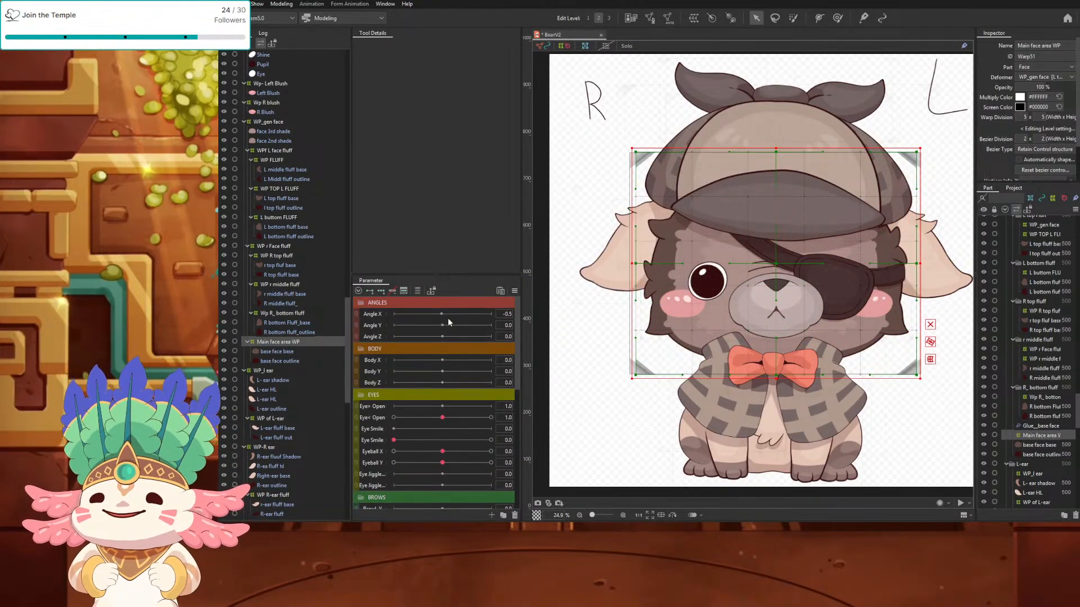
left_click_drag(442, 315, 448, 318)
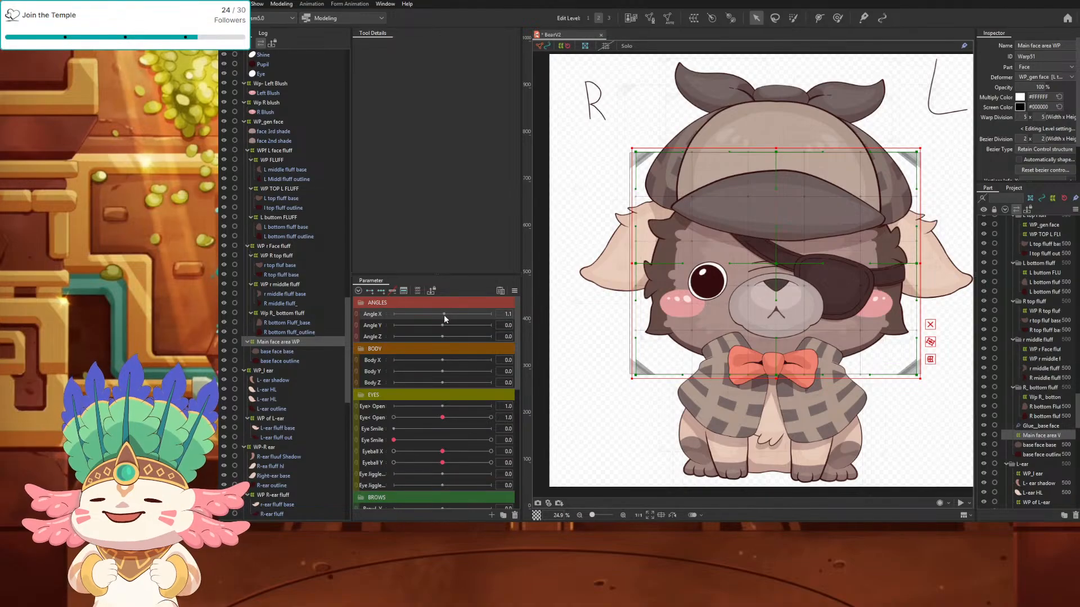
left_click(373, 293)
left_click_drag(444, 316, 490, 314)
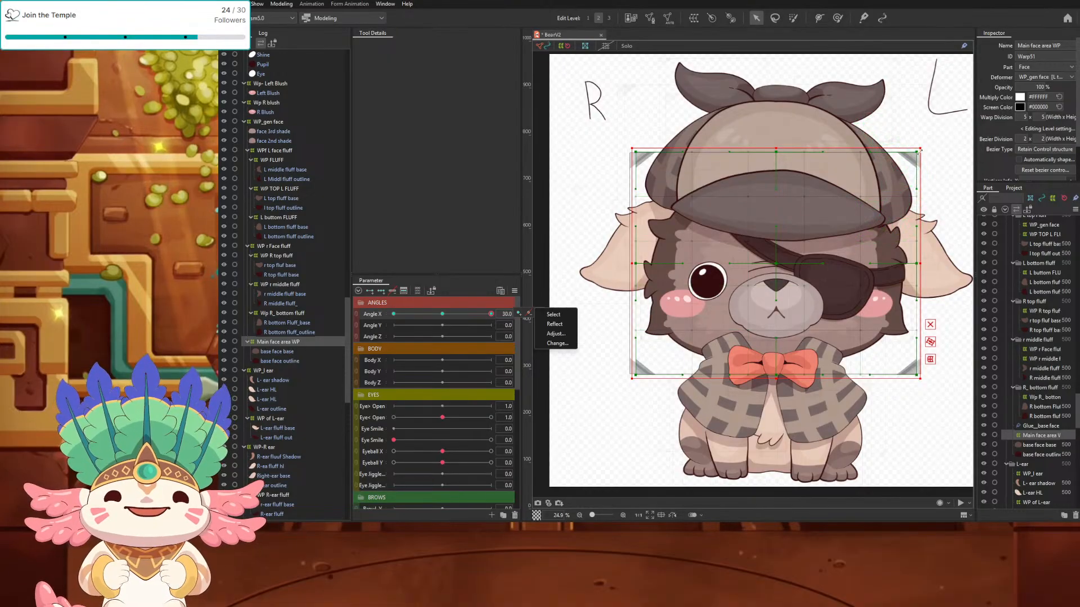
left_click_drag(919, 151, 912, 178)
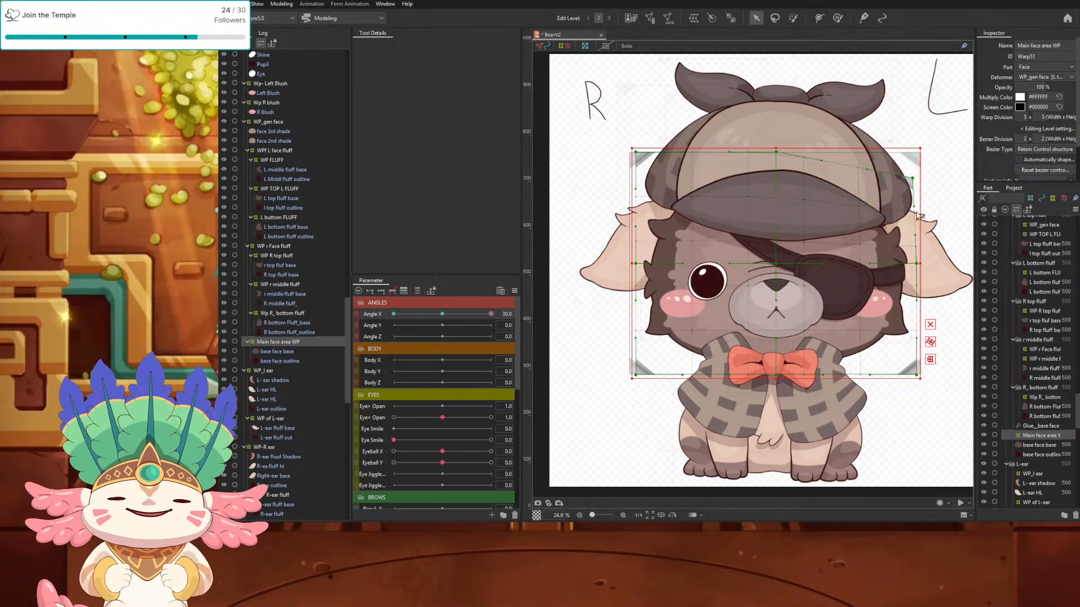
key("ctrl+z")
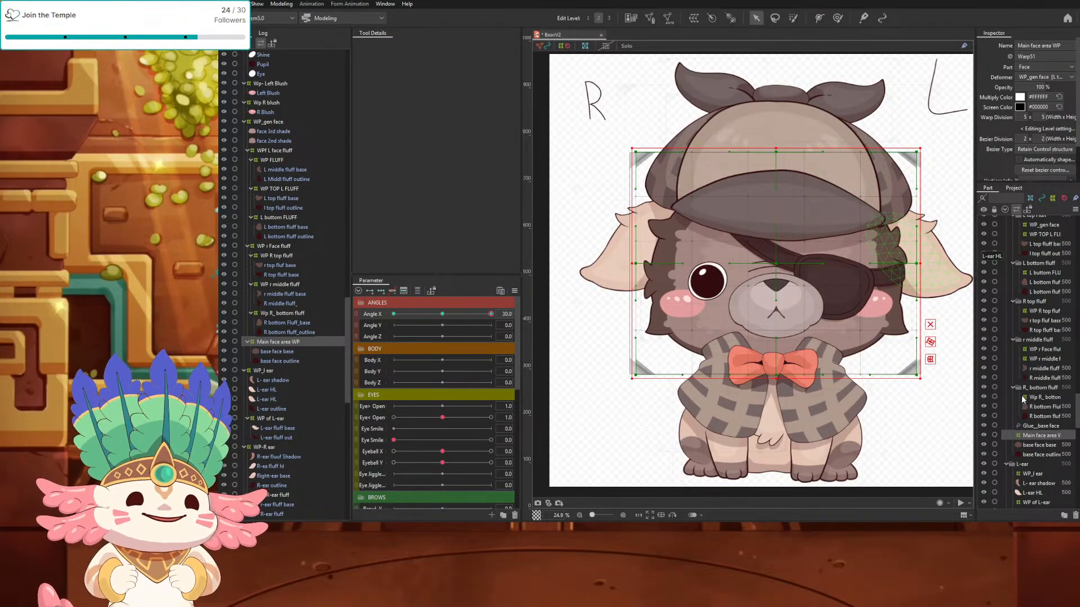
Step: Collapse and hide the R_bottom fluff, r middle fluff, R top fluff, L bottom fluff and L top Fluff parts of the face
left_click(1012, 388)
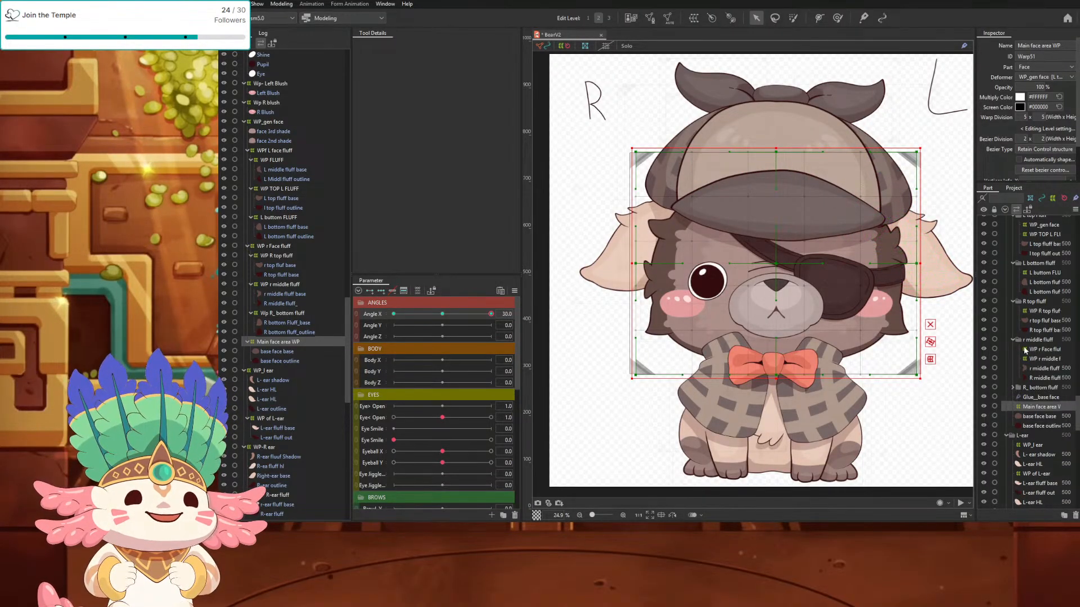
left_click(1012, 339)
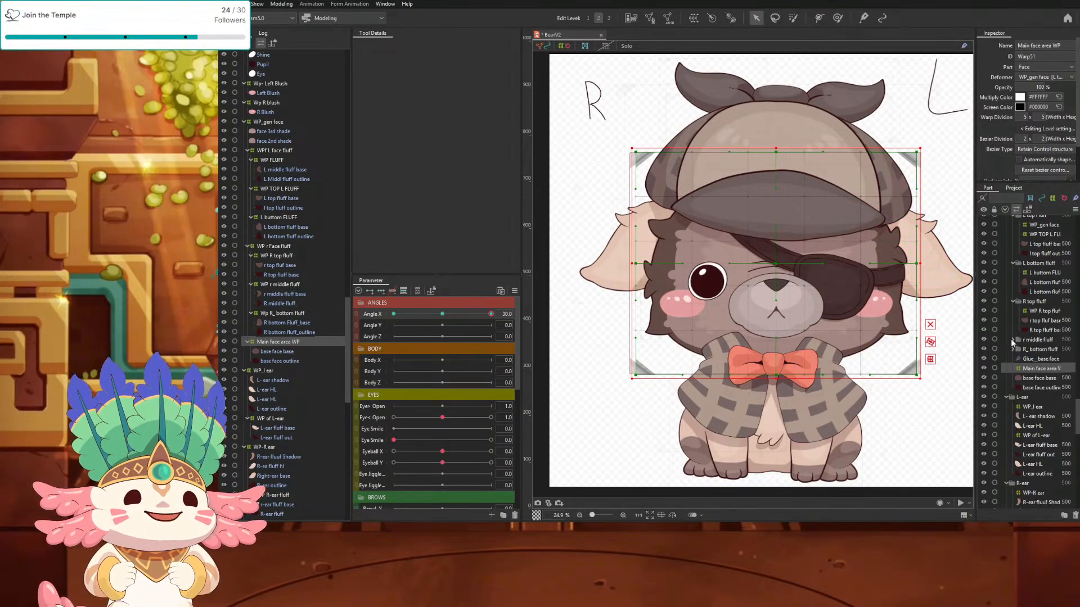
left_click(1012, 301)
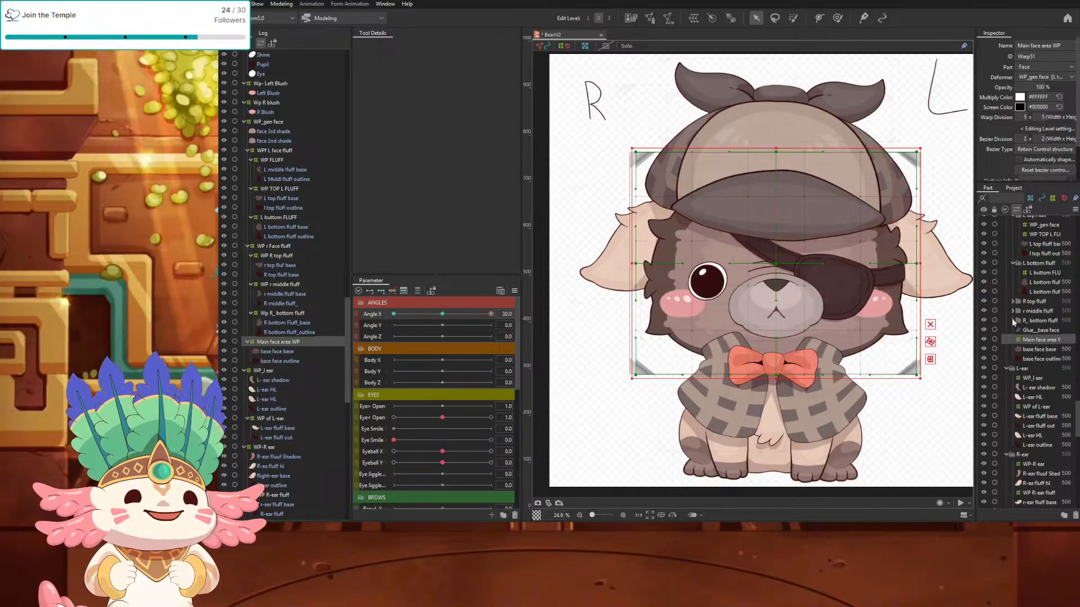
left_click(983, 320)
left_click(983, 310)
left_click(984, 301)
left_click(983, 291)
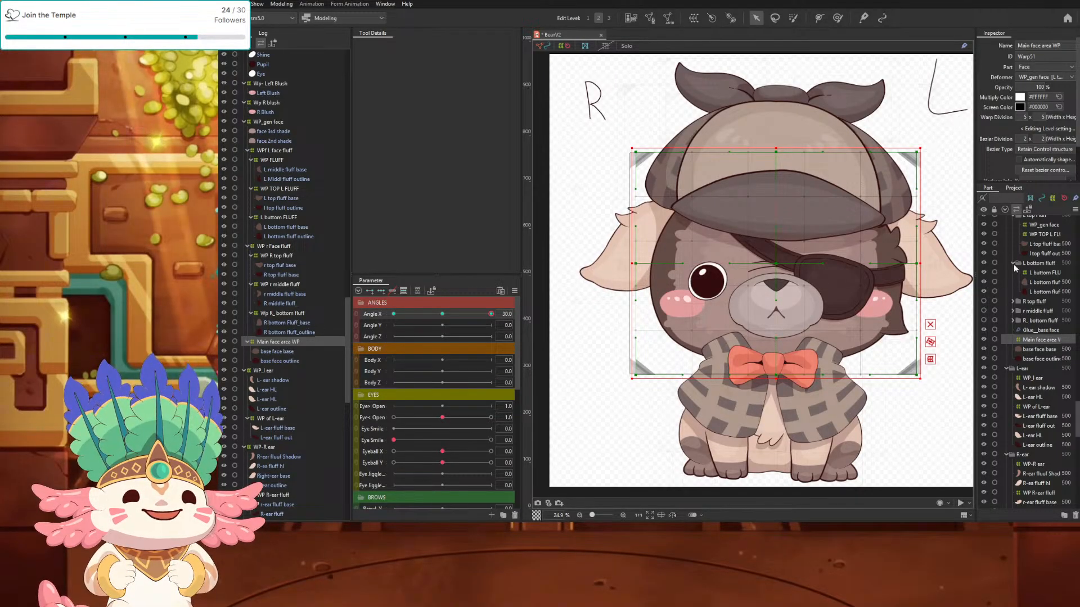
left_click(1013, 263)
left_click(984, 263)
scroll(1028, 248, "up", 1)
left_click(1012, 249)
left_click(984, 250)
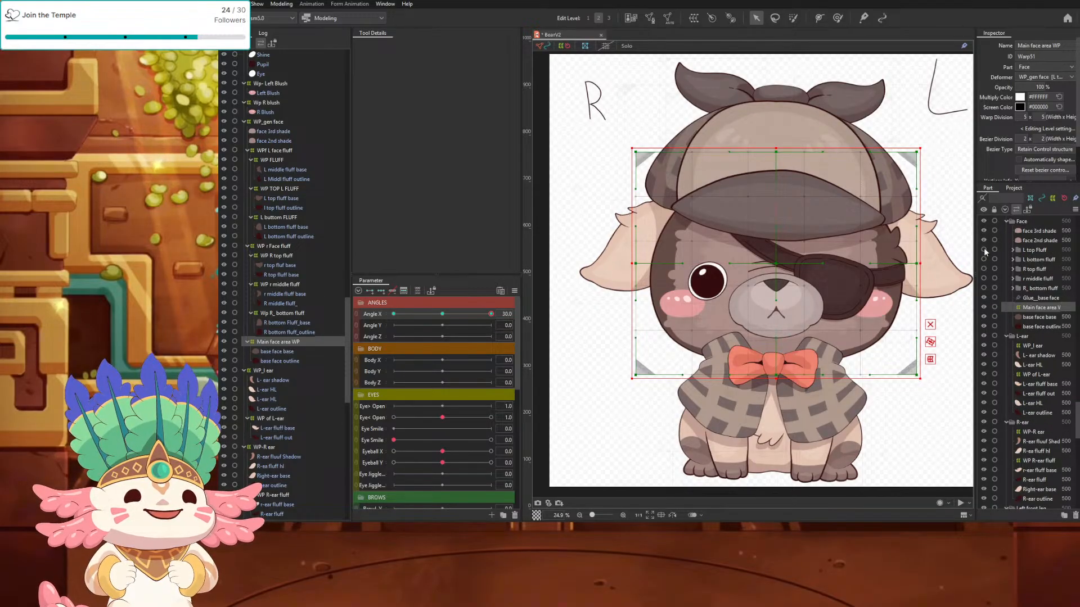
Step: Locate the remaining face fluff beside the L ear and hide the L middle fluff part
left_click(905, 247)
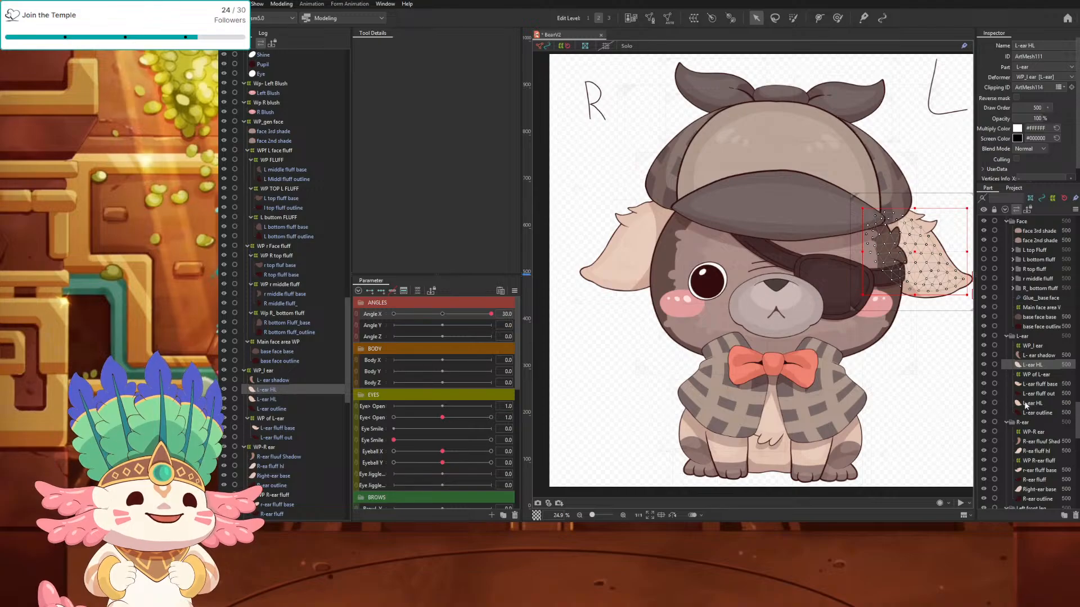
scroll(1024, 400, "up", 4)
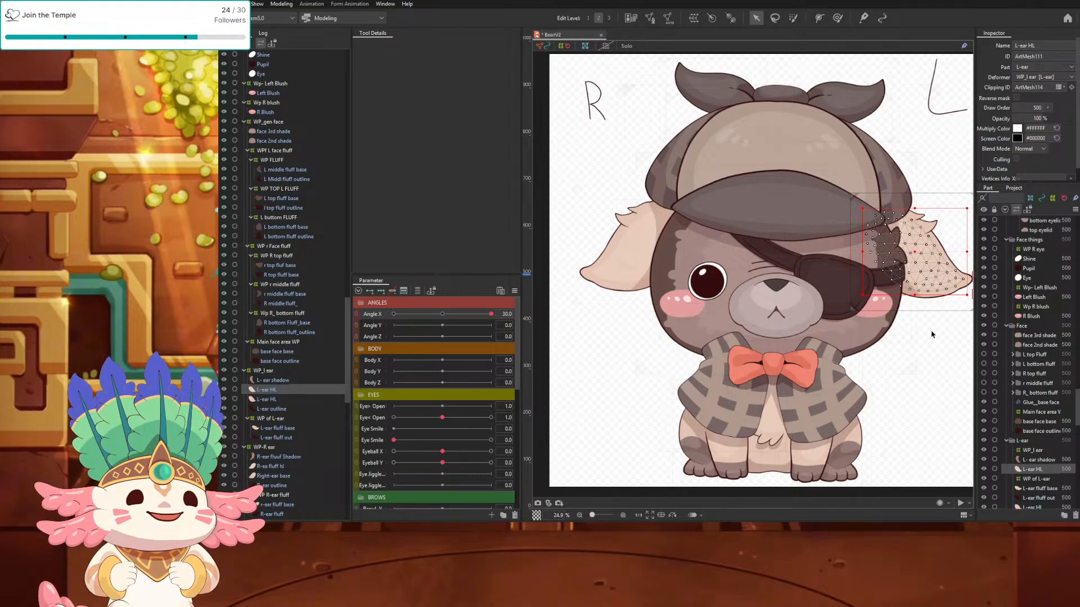
left_click(903, 261)
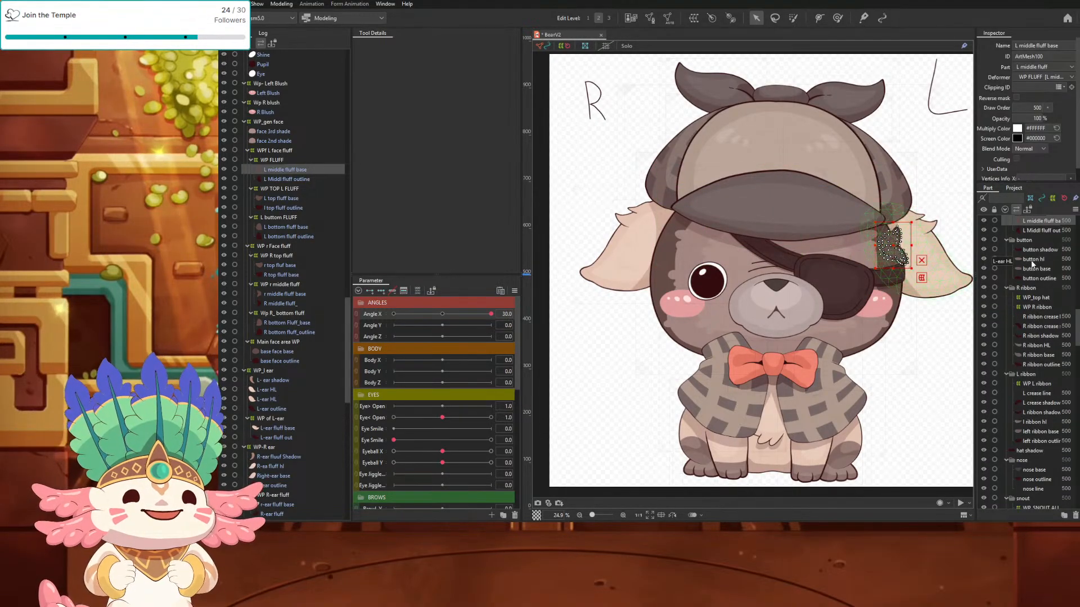
scroll(1034, 256, "up", 1)
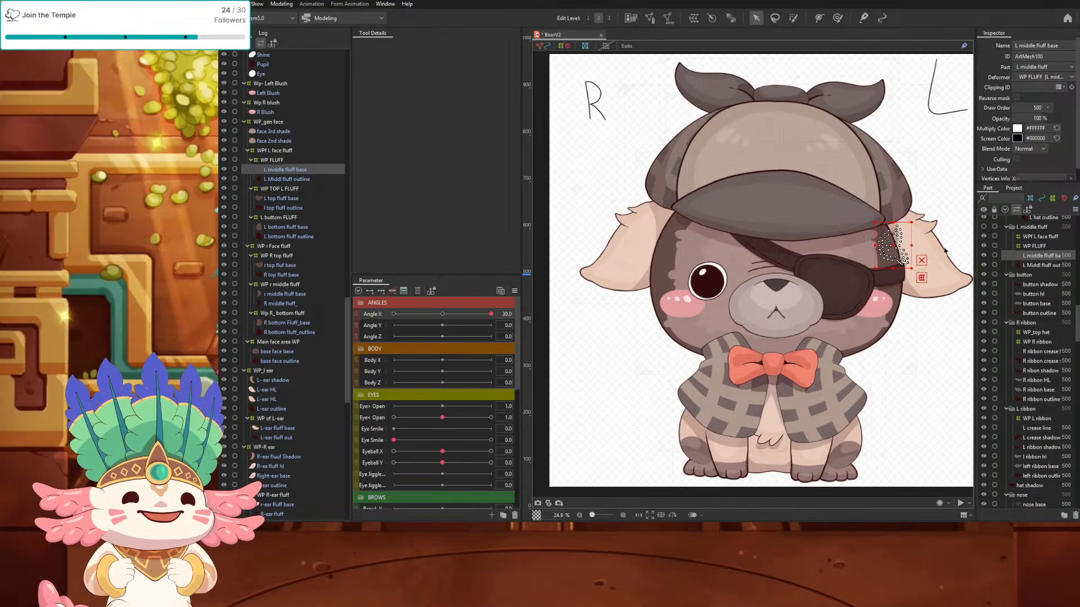
scroll(1007, 262, "up", 2)
Step: Collapse and hide the Hat Bill and Middle hat parts to expose the whole face
left_click(838, 228)
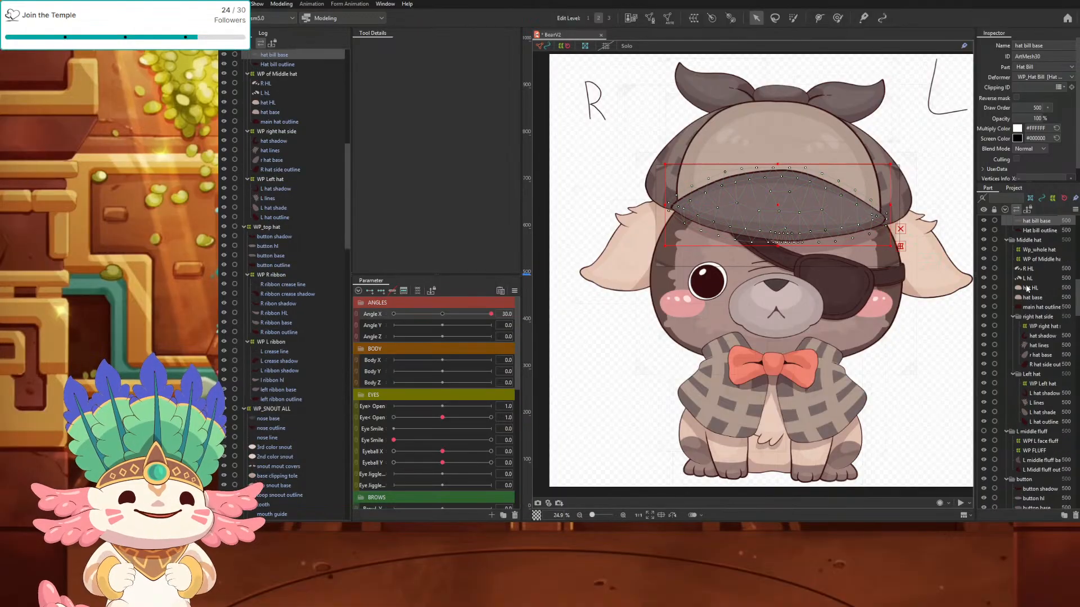
scroll(1001, 236, "up", 5)
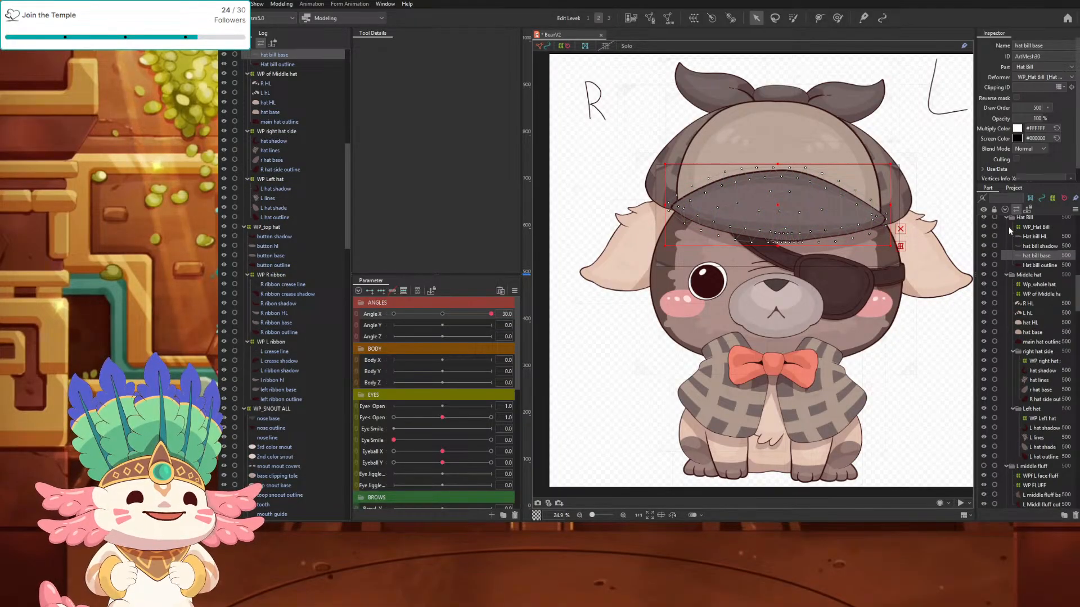
scroll(1010, 234, "up", 1)
left_click(1007, 252)
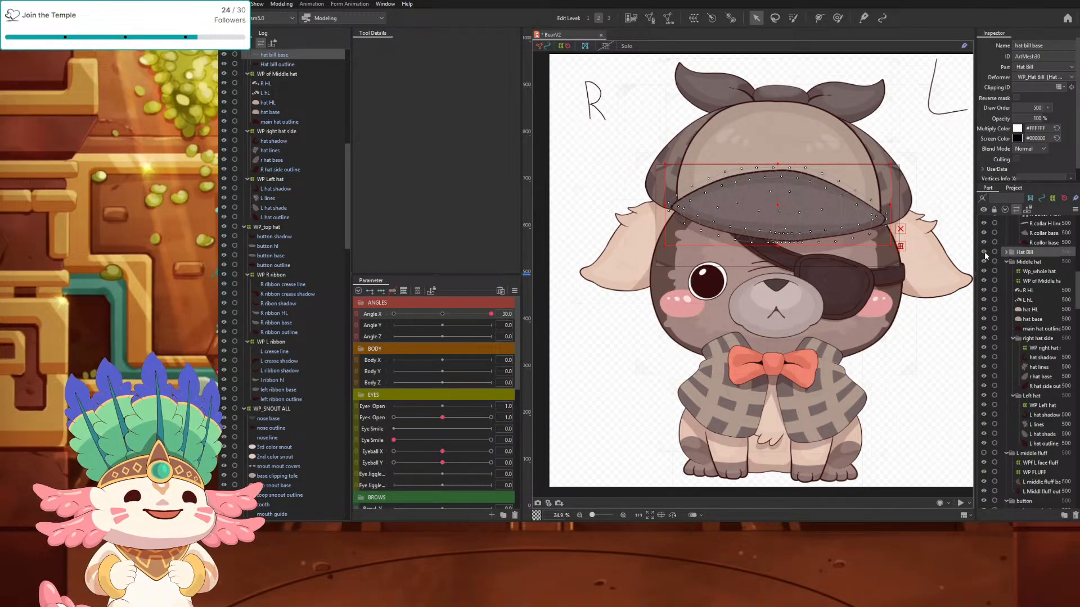
scroll(1047, 262, "up", 1)
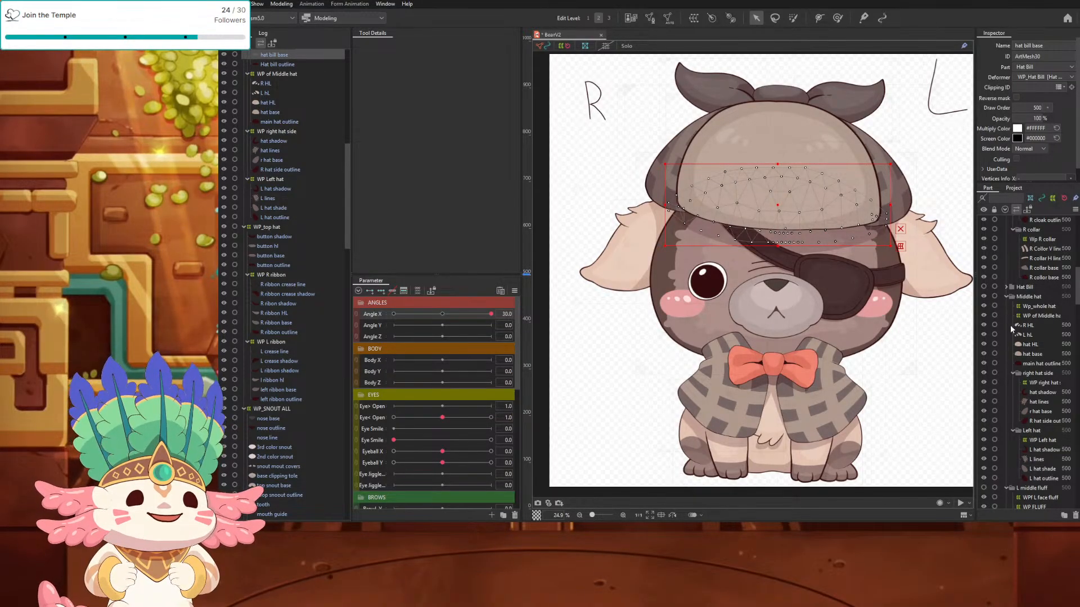
left_click(1006, 297)
left_click(983, 297)
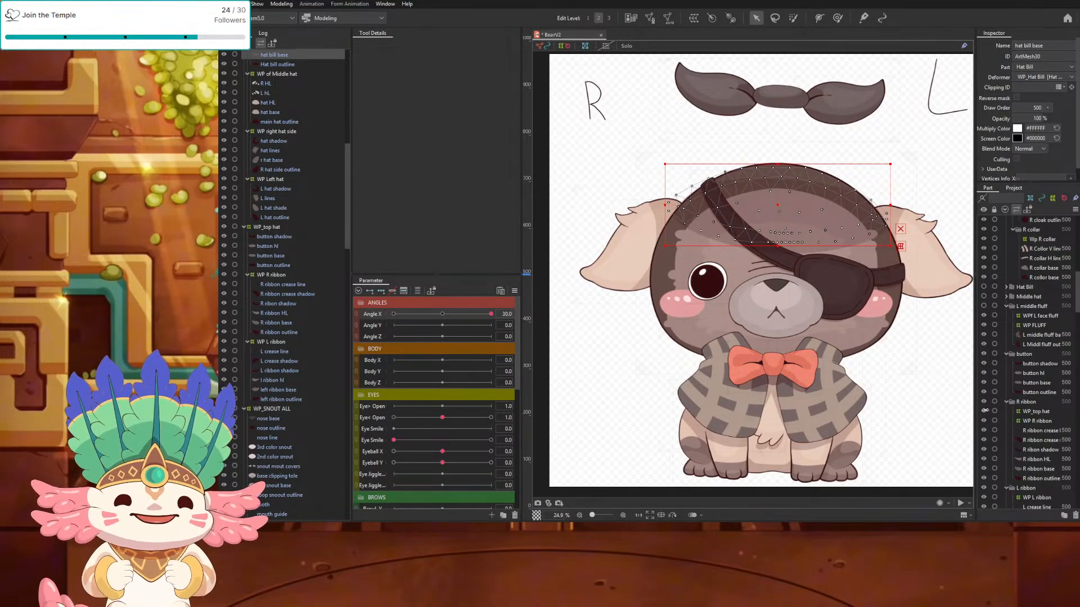
Step: Select the Main face area WP deformer and pull its L-side corner and middle control points inward at Angle X 30
scroll(1043, 429, "down", 8)
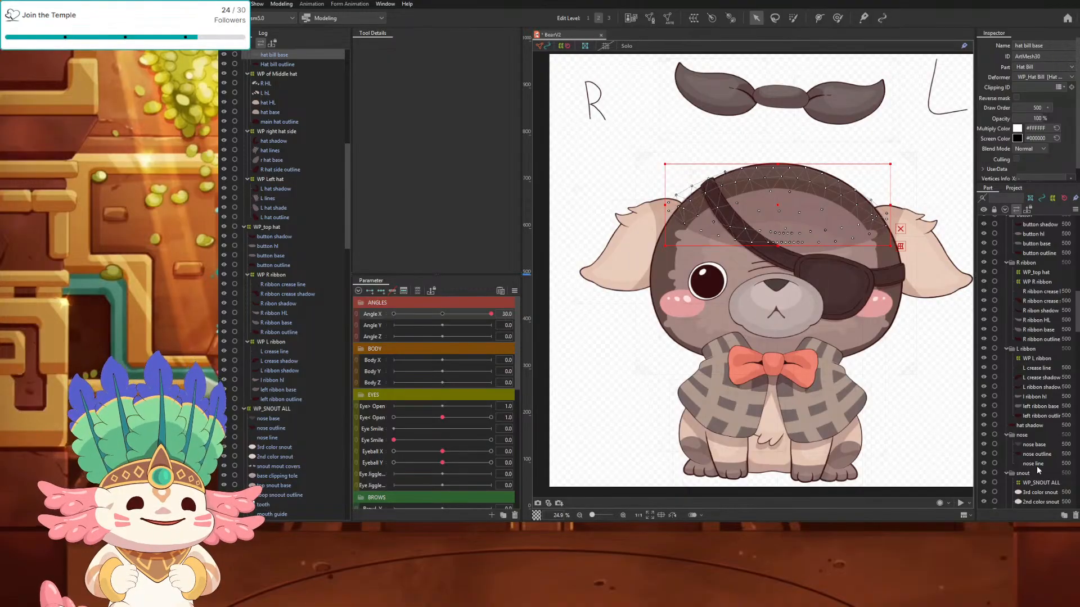
scroll(1037, 469, "down", 5)
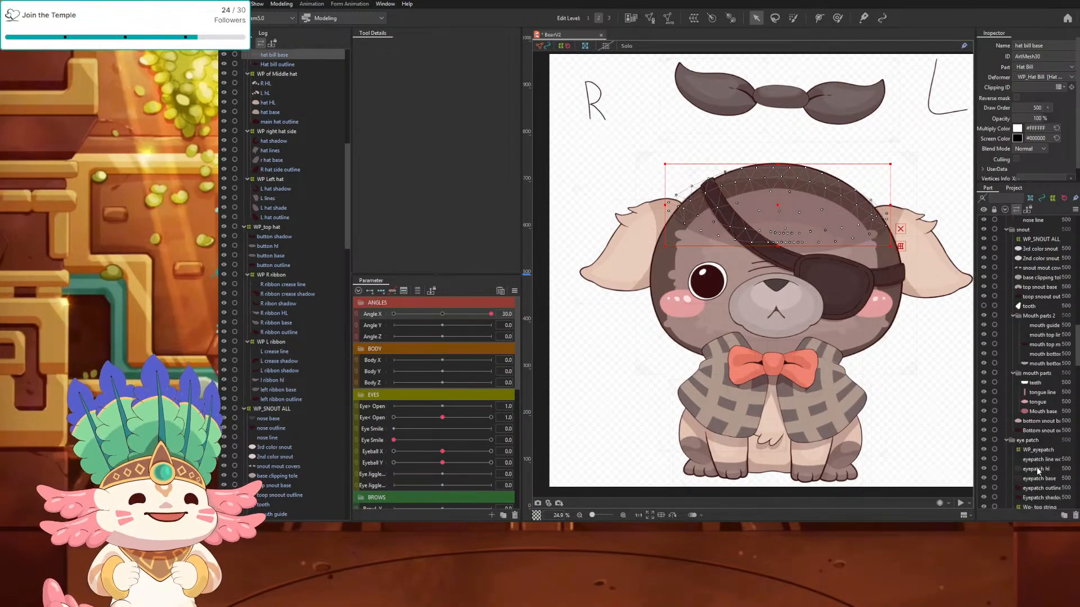
scroll(1037, 470, "down", 4)
scroll(1038, 470, "down", 5)
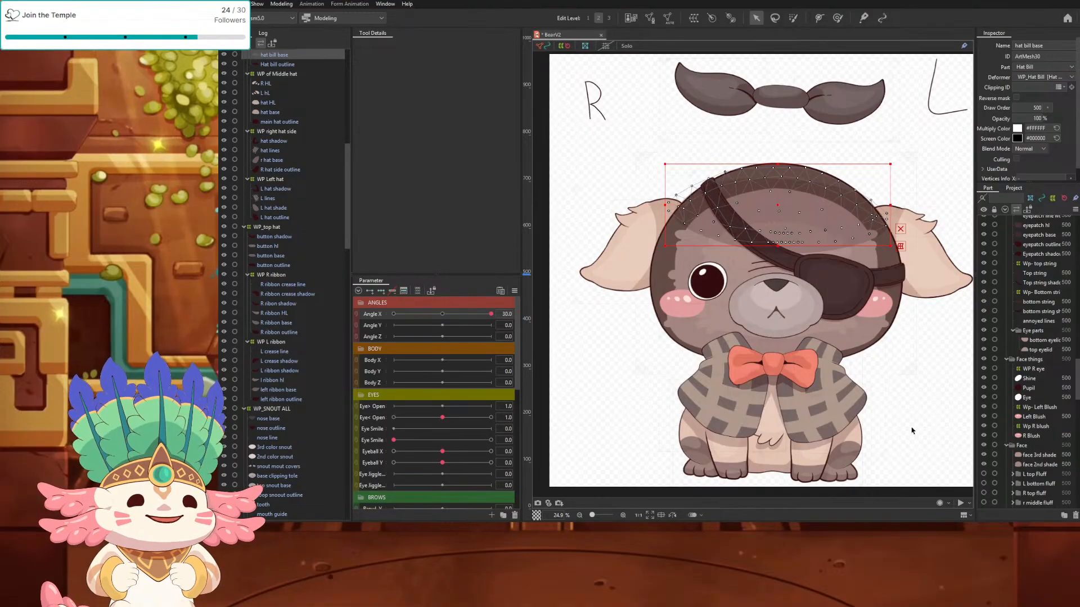
left_click(898, 308)
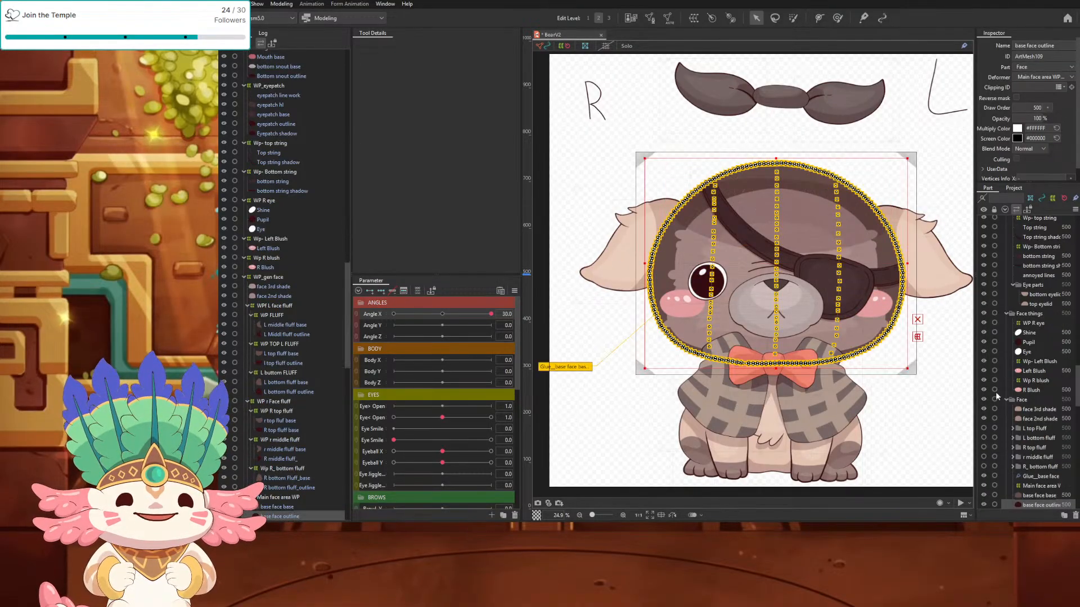
left_click(1030, 486)
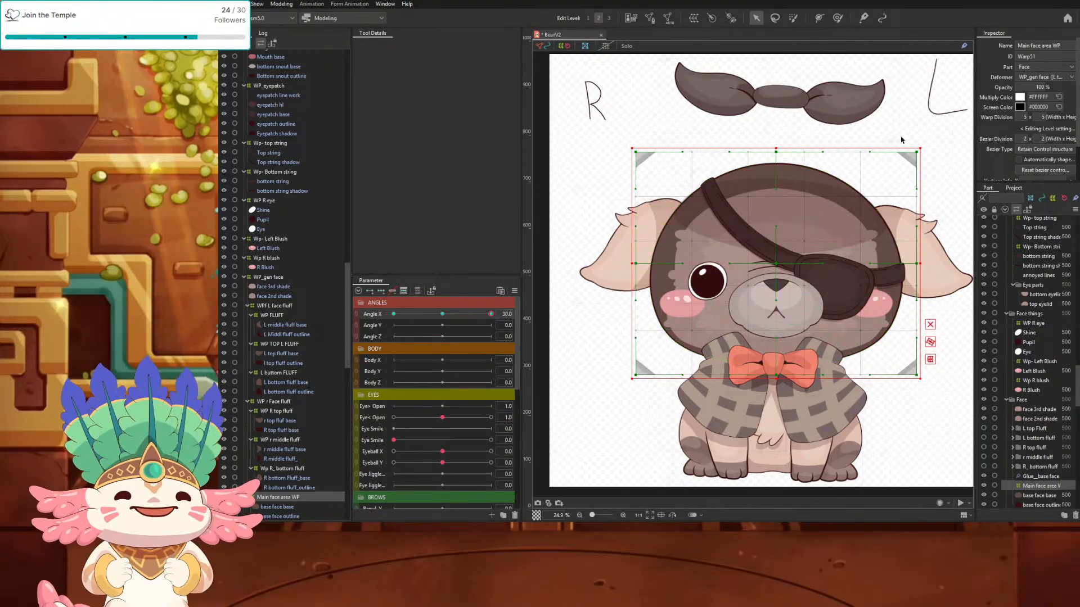
left_click_drag(917, 152, 914, 163)
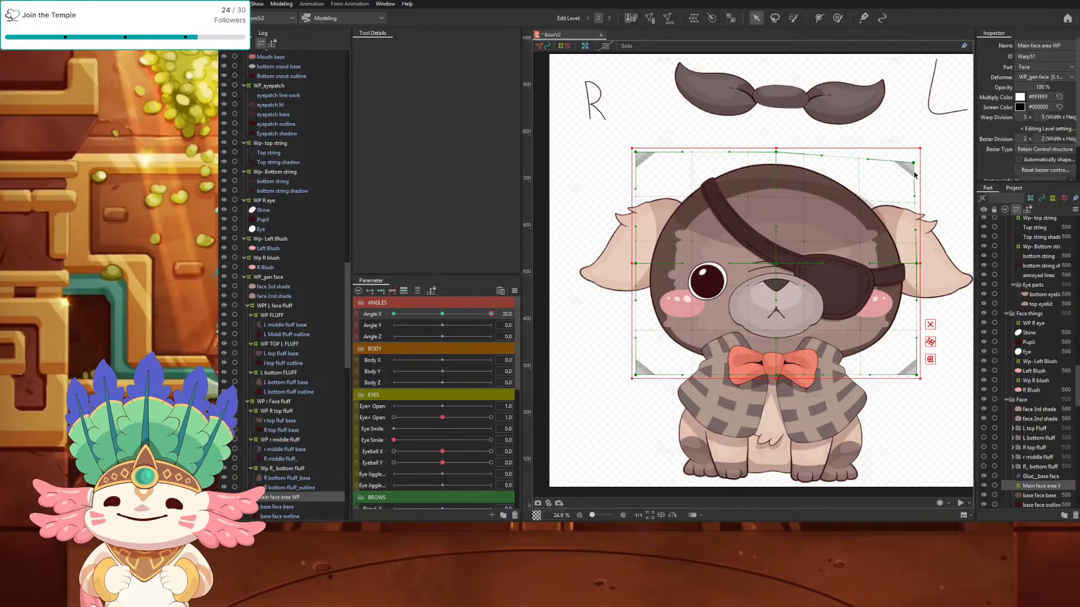
key("ctrl+z")
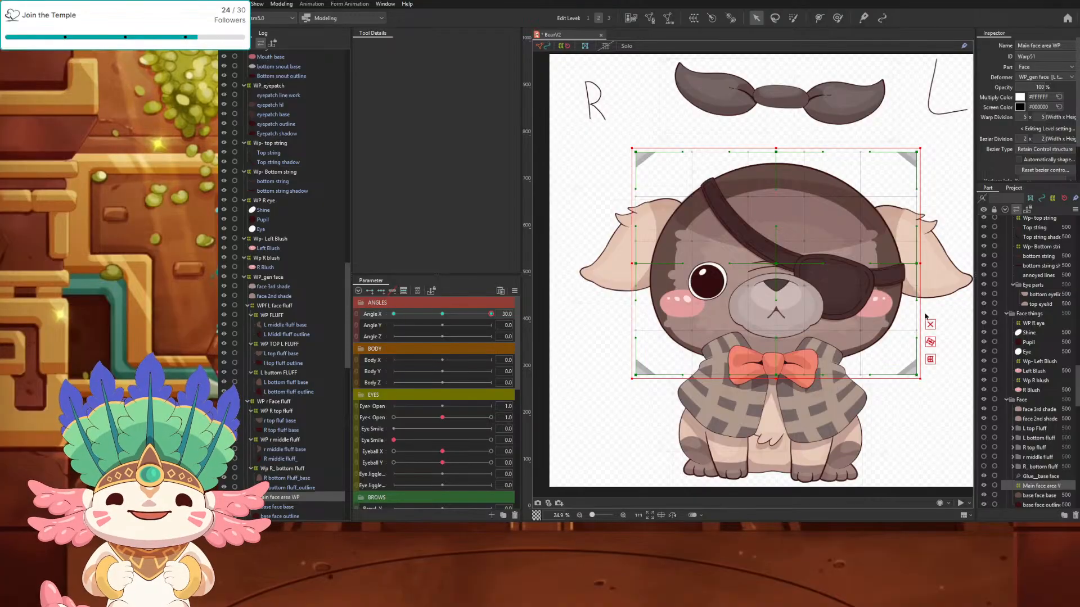
left_click_drag(918, 154, 899, 161)
left_click_drag(918, 380, 898, 374)
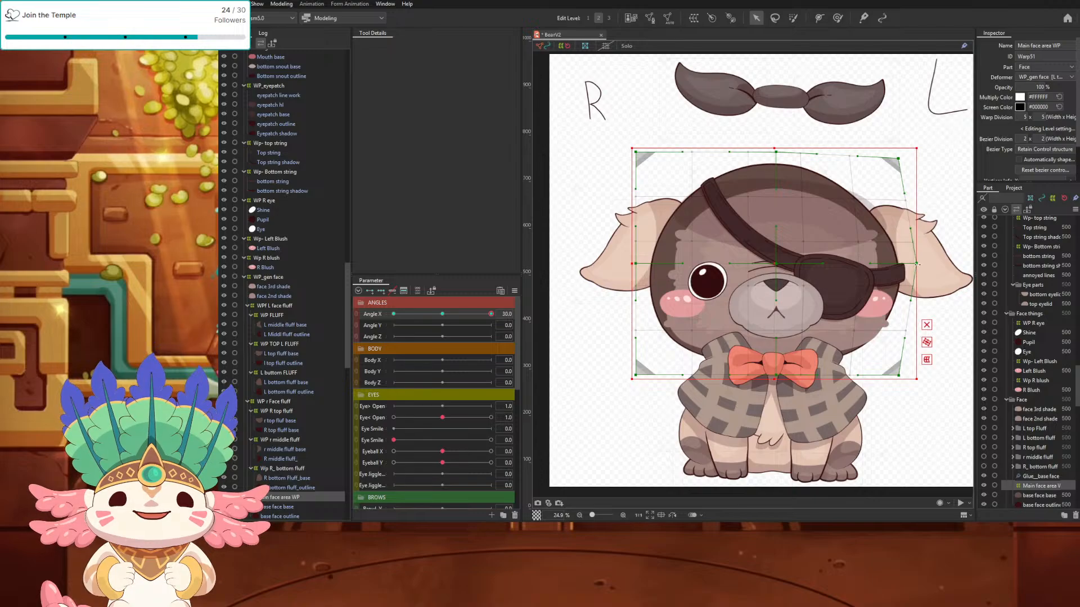
scroll(917, 264, "up", 6)
left_click_drag(890, 266, 847, 270)
Step: Pull the R-side corner and middle control points of the Main face area WP deformer inward at Angle X 30
scroll(848, 271, "down", 6)
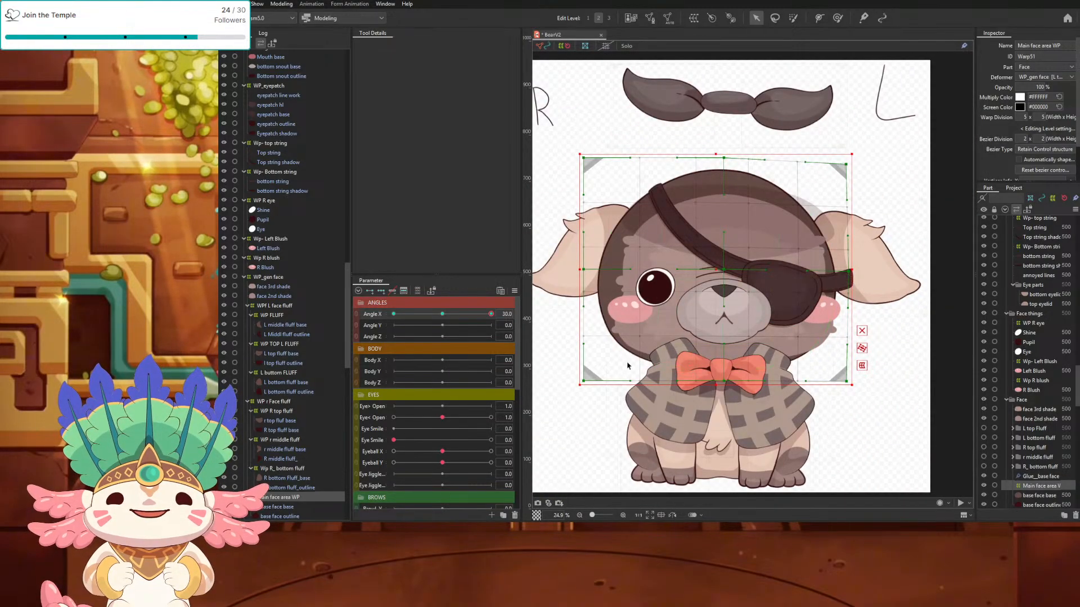
left_click_drag(587, 382, 603, 383)
left_click_drag(585, 270, 602, 273)
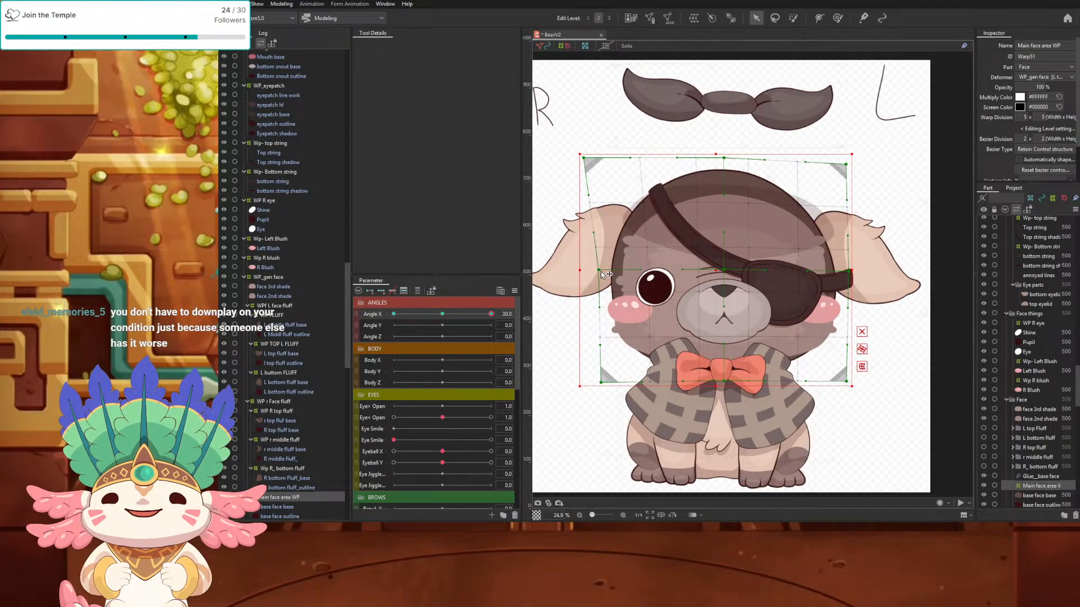
left_click_drag(585, 157, 602, 157)
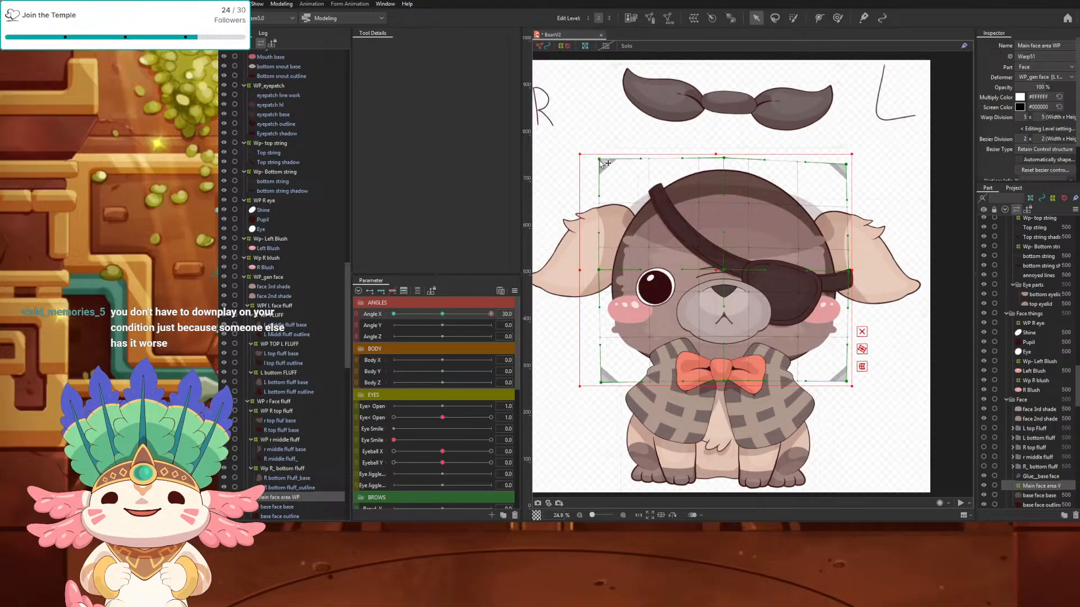
Step: Shift the deformer's top-middle point toward the L side, move the L middle point outward and adjust the L-side corners
left_click_drag(724, 158, 737, 162)
left_click_drag(850, 270, 861, 274)
left_click_drag(846, 381, 843, 382)
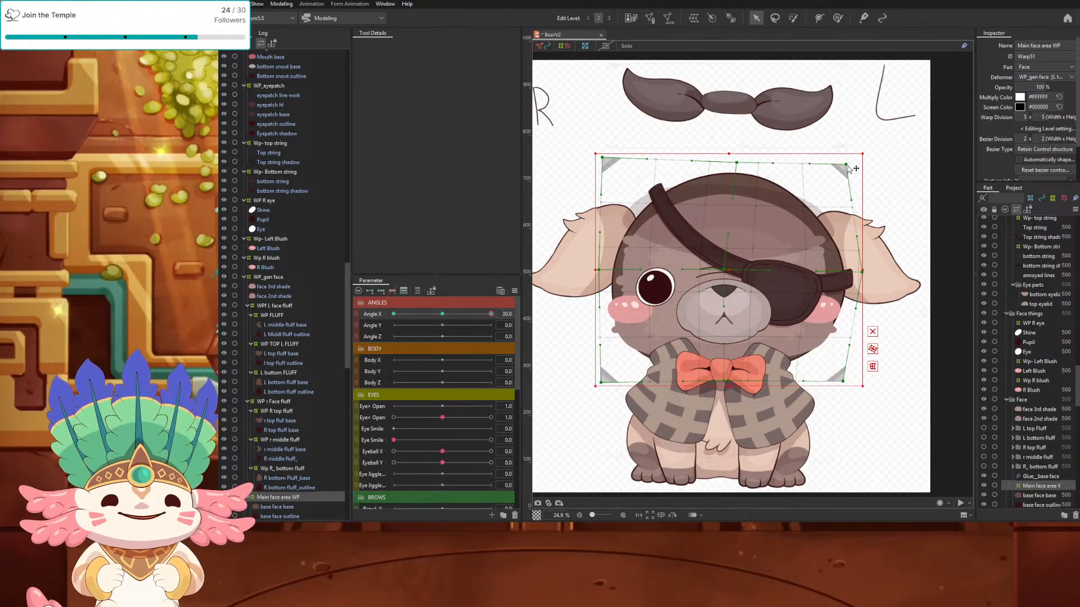
left_click_drag(846, 165, 847, 161)
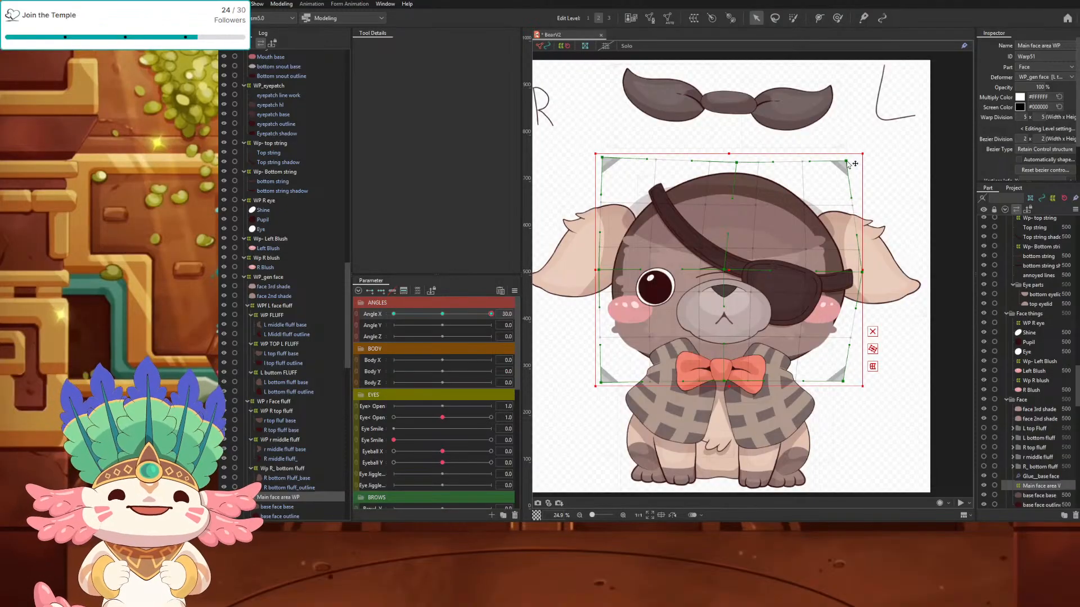
key("ctrl+z")
key("ctrl+z")
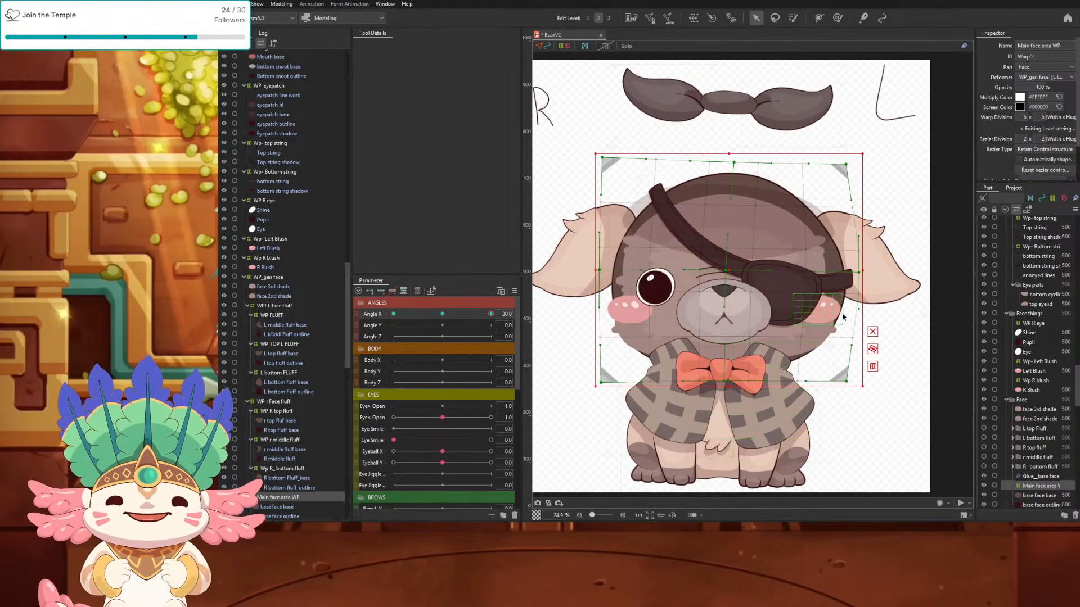
key("ctrl+y")
key("ctrl+y")
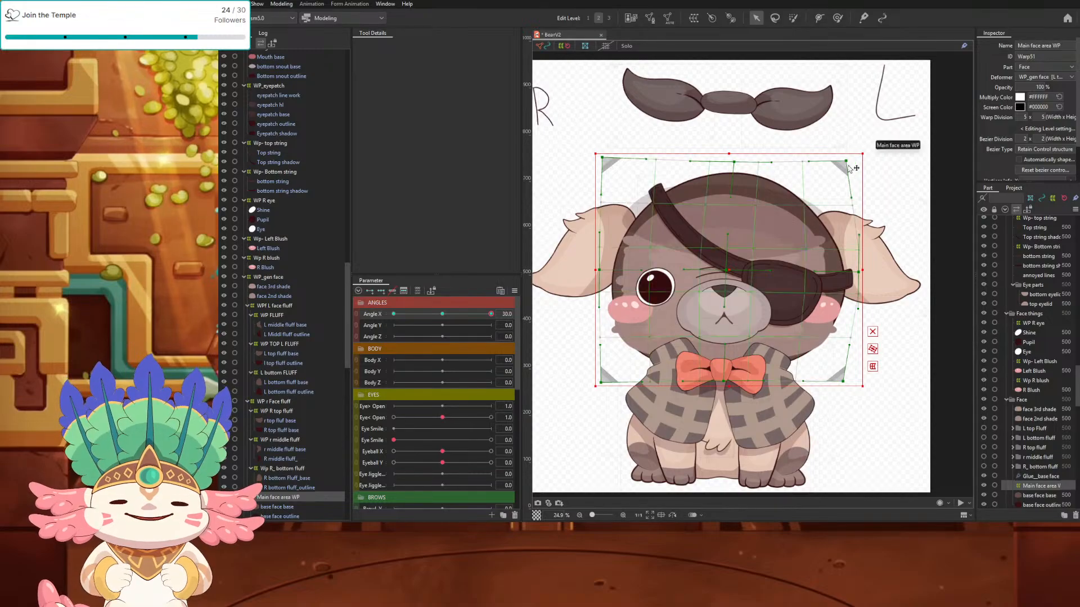
Step: Fine-tune the deformer's top-middle and L-side control points at Angle X 30, checking the turn against the neutral pose
left_click_drag(734, 162, 730, 162)
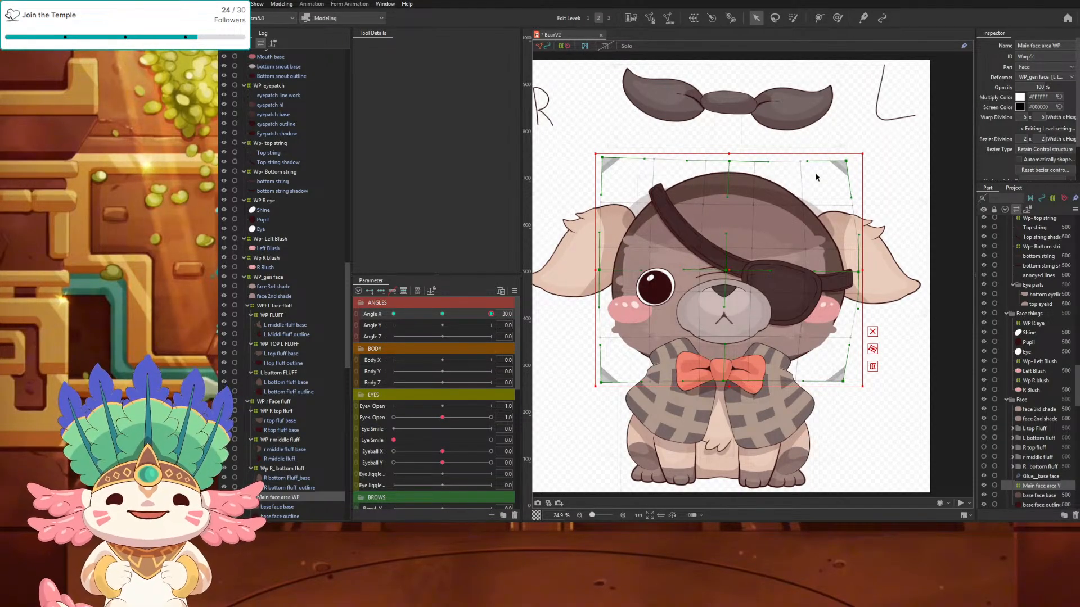
left_click_drag(730, 164, 730, 162)
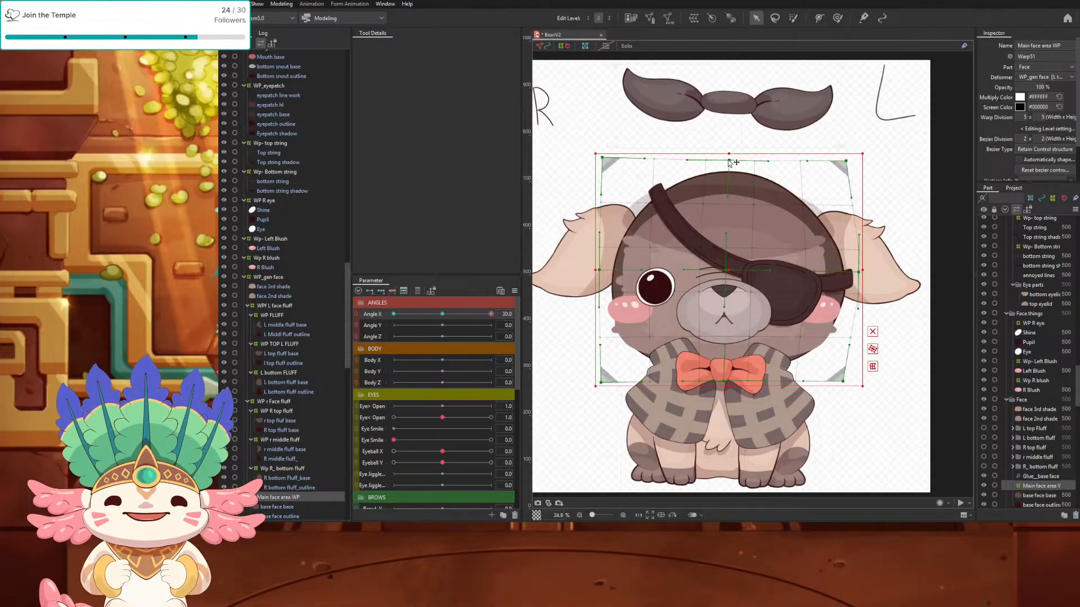
left_click_drag(845, 161, 848, 162)
left_click_drag(842, 382, 843, 381)
left_click_drag(858, 272, 861, 273)
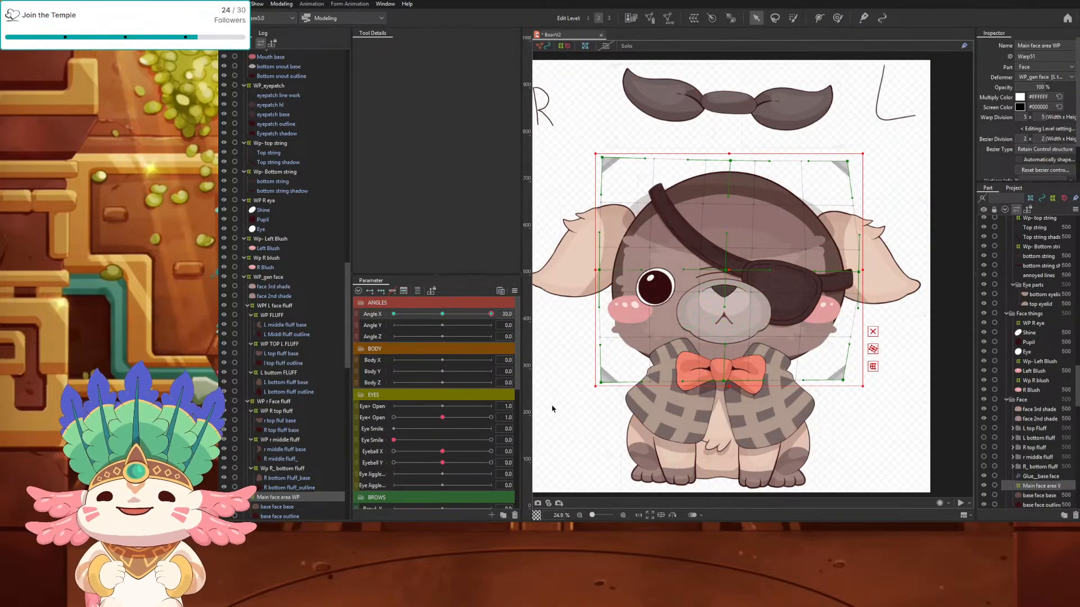
left_click_drag(489, 317, 444, 316)
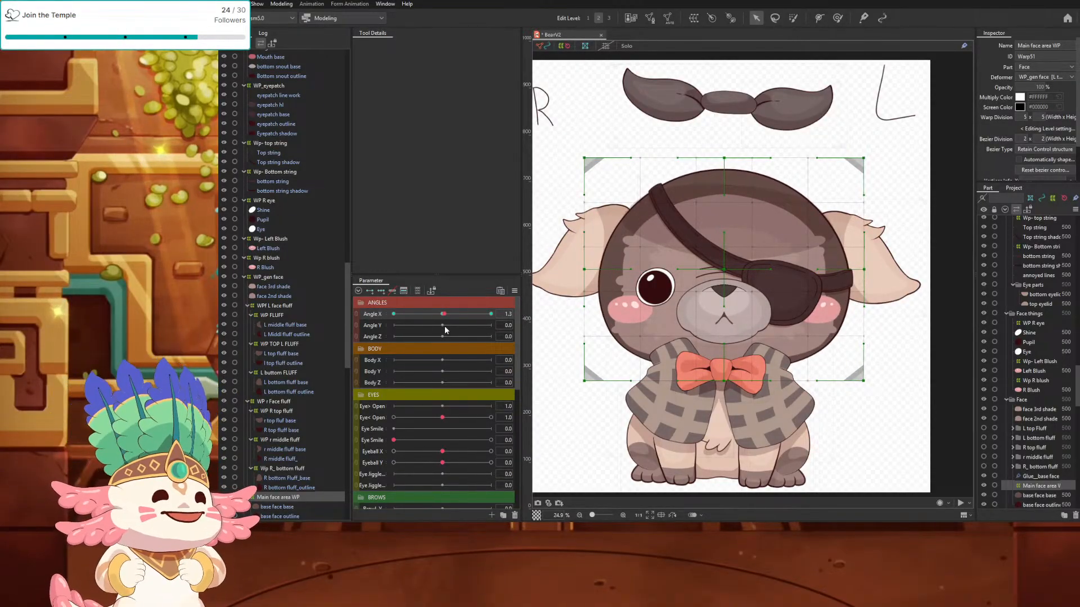
left_click_drag(445, 327, 536, 336)
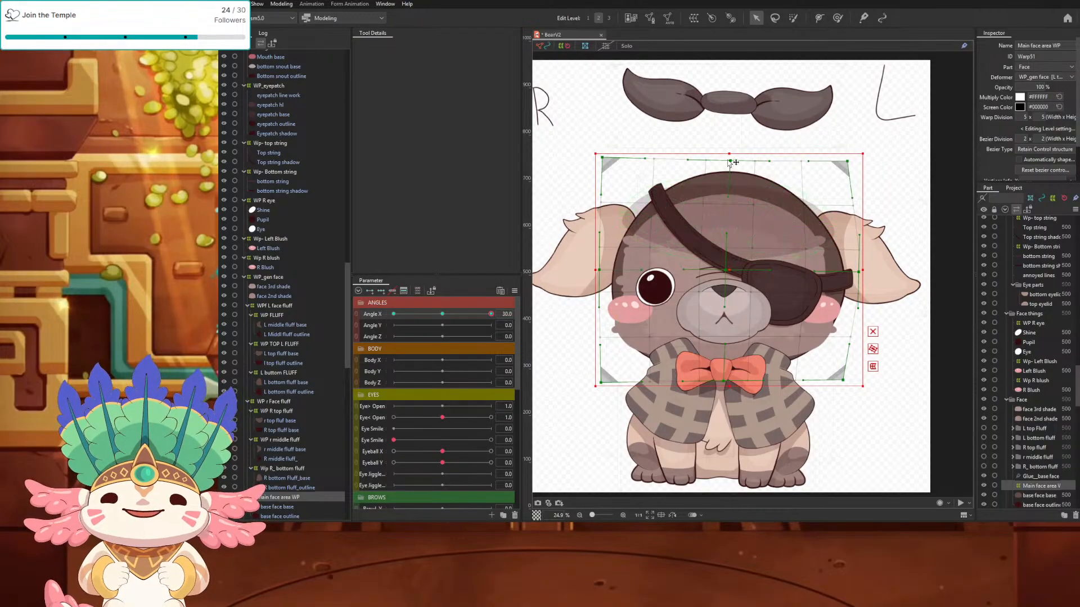
left_click_drag(491, 314, 524, 322)
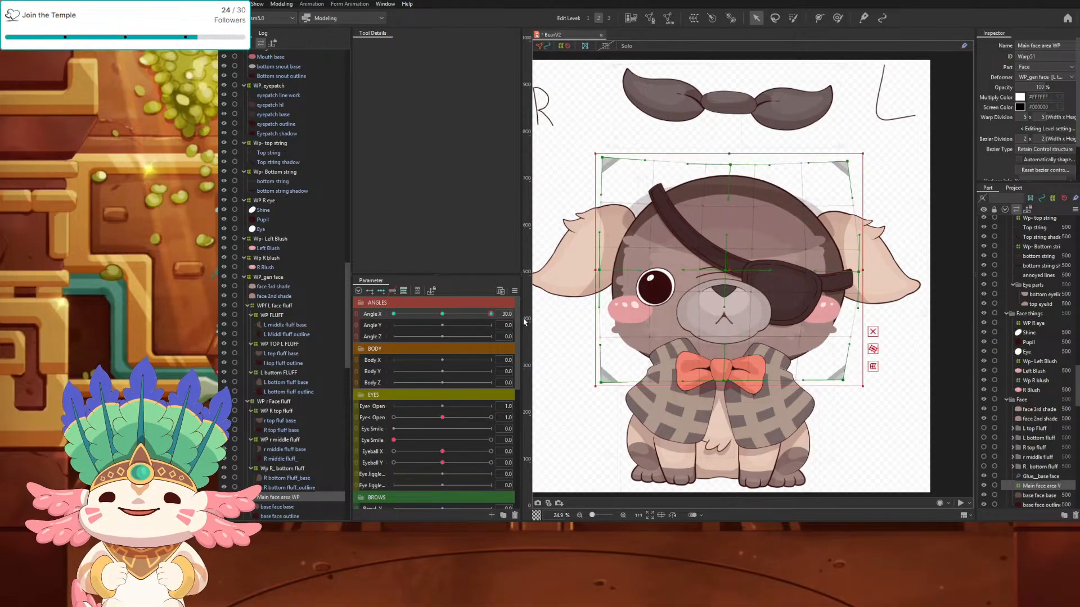
Step: Mirror the Angle X 30 deformer shape horizontally with Motion Mirroring and inspect it at Angle X -30
left_click(514, 290)
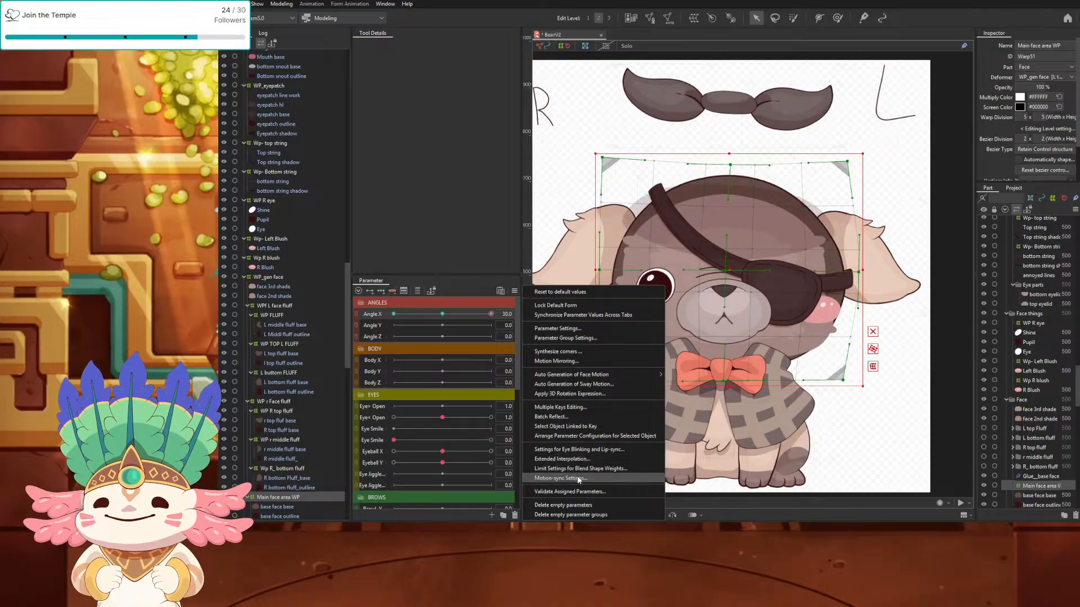
left_click(589, 363)
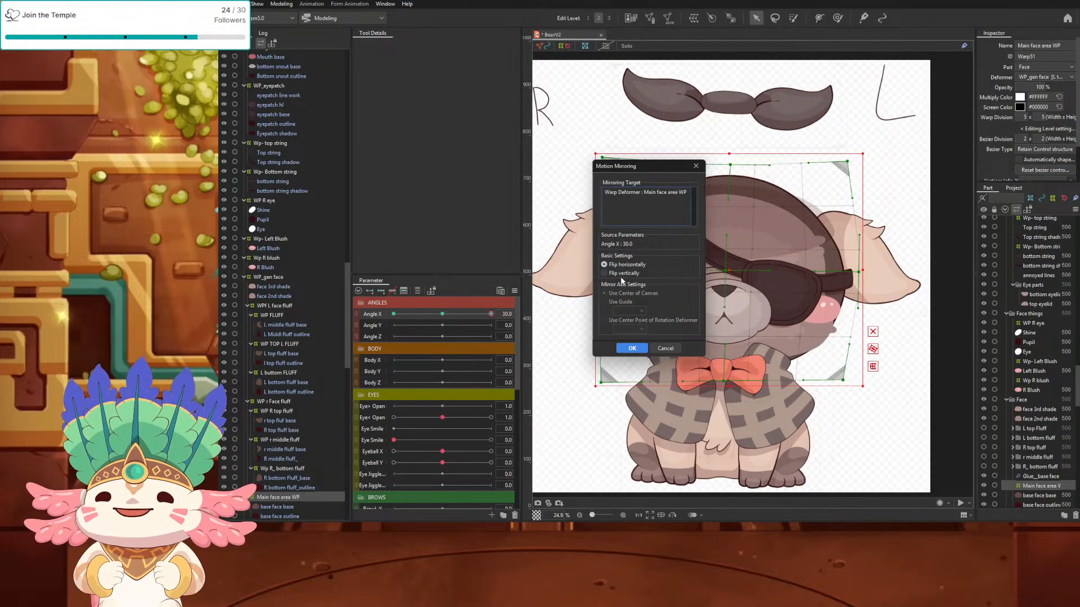
left_click(632, 348)
left_click_drag(412, 317, 359, 323)
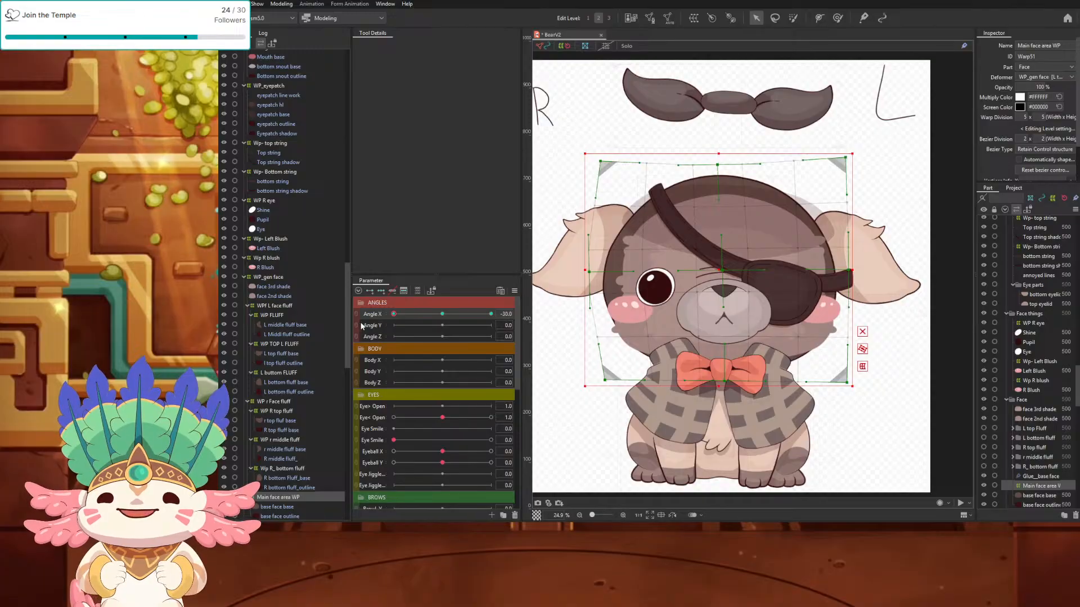
mouse_move(387, 333)
left_mouse_down()
mouse_move(510, 335)
mouse_move(436, 326)
mouse_move(458, 325)
mouse_move(376, 333)
left_mouse_up()
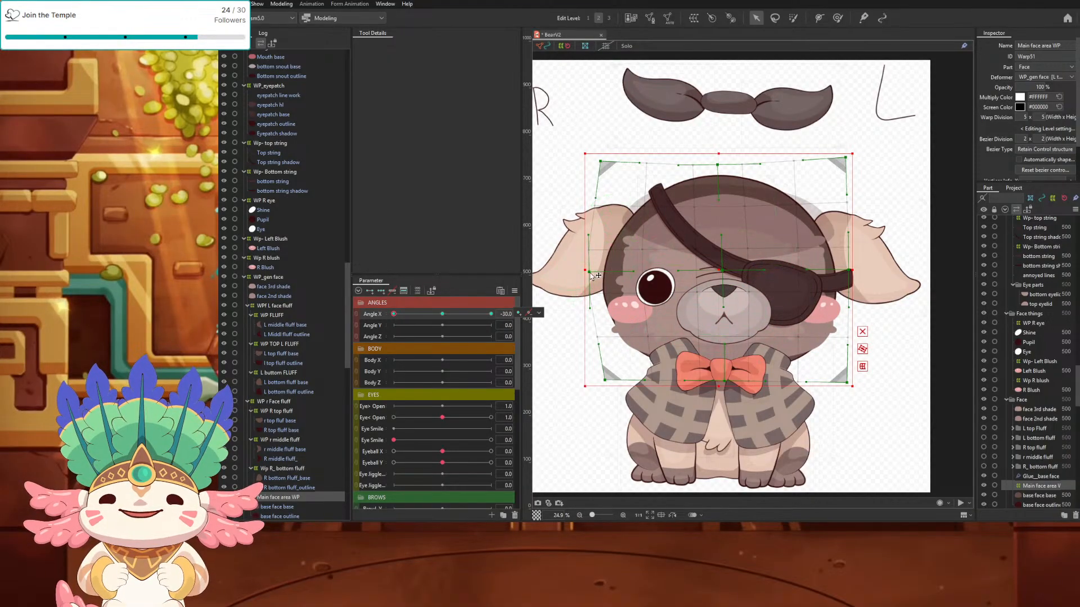
Step: Shift the whole Main face area WP deformer slightly toward the R side at Angle X -30, comparing it with Angle X 30
left_click_drag(410, 307, 562, 315)
left_click_drag(494, 317, 327, 323)
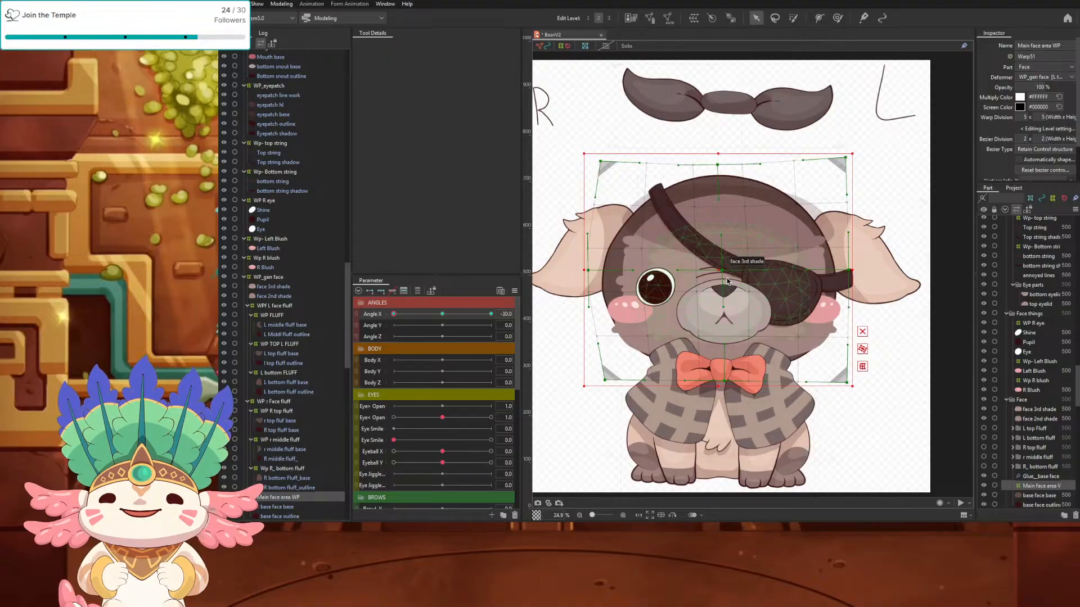
left_click_drag(712, 271, 711, 271)
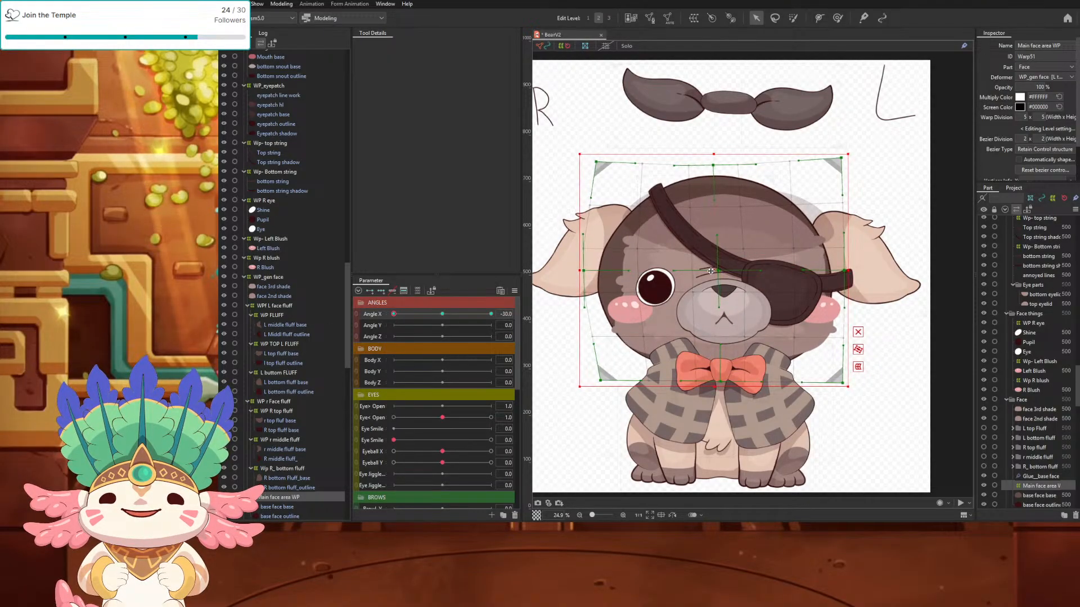
left_click_drag(406, 315, 520, 336)
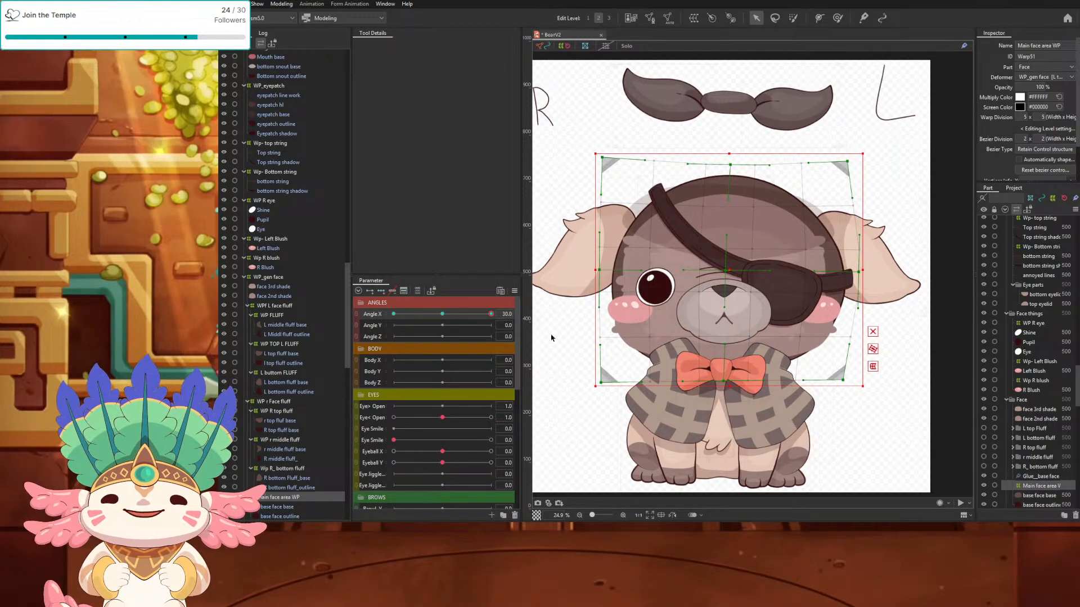
left_click_drag(538, 334, 372, 335)
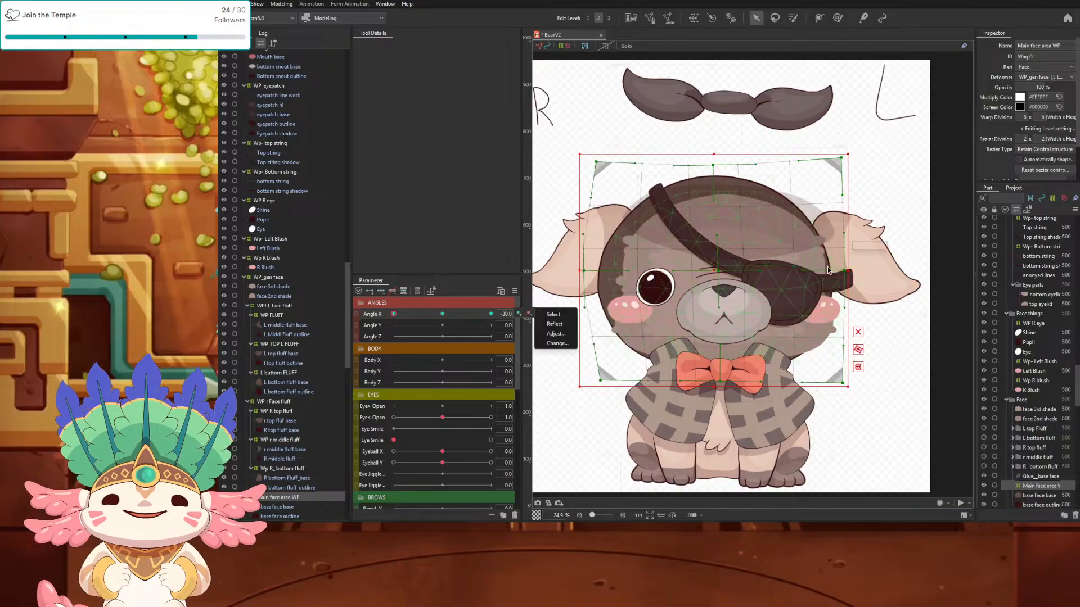
left_click_drag(713, 270, 716, 271)
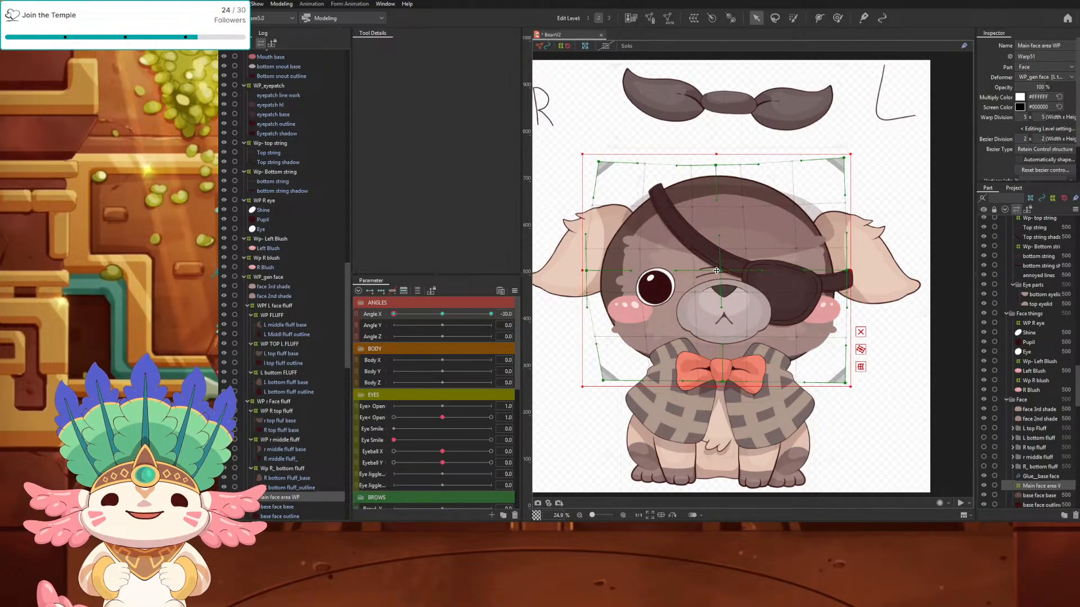
Step: Sweep Angle X back and forth between -30 and 30 to examine the face's turning motion
left_click_drag(423, 316, 518, 335)
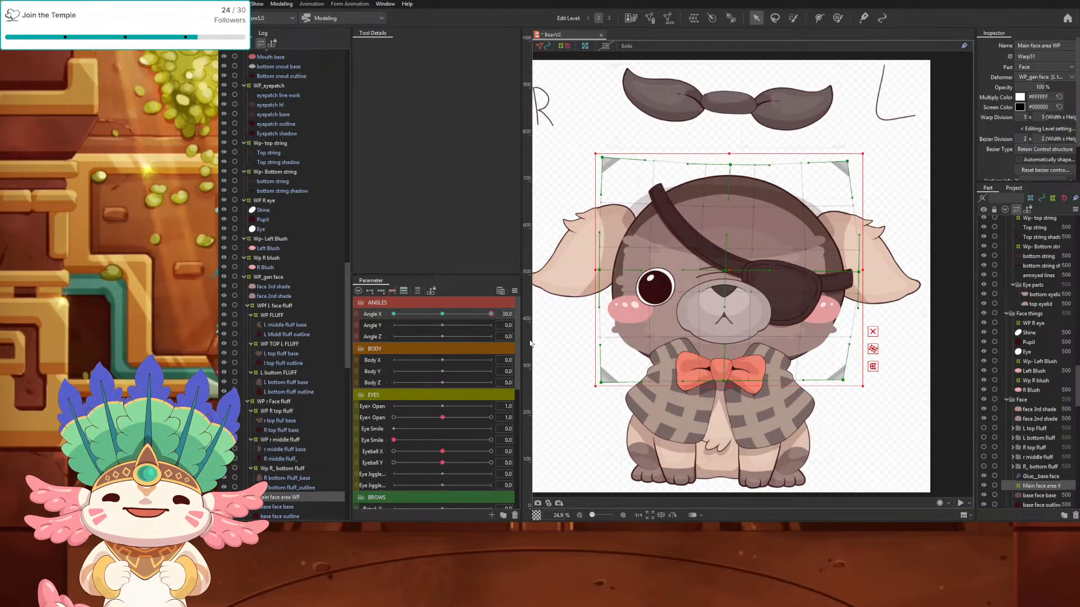
mouse_move(482, 336)
left_mouse_down()
mouse_move(393, 336)
mouse_move(495, 340)
mouse_move(392, 336)
mouse_move(489, 339)
left_mouse_up()
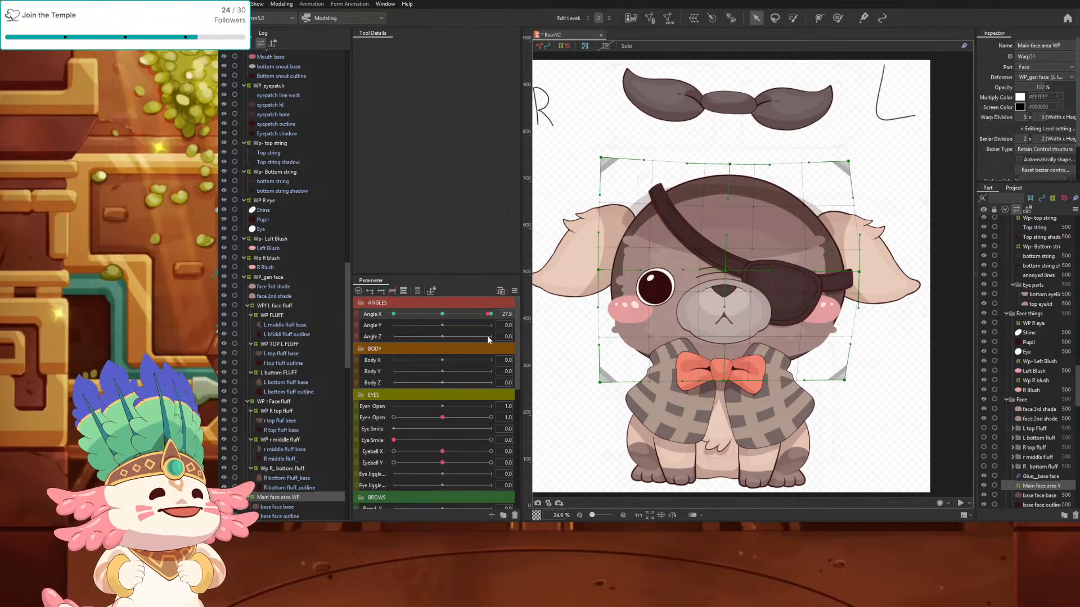
left_click_drag(488, 340, 386, 336)
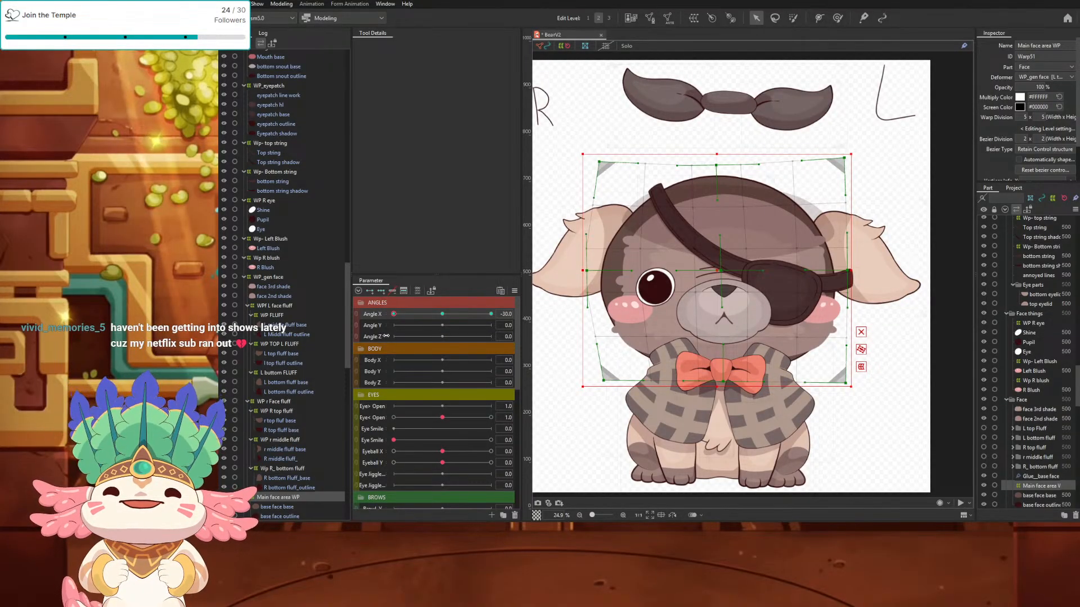
left_click_drag(385, 336, 424, 336)
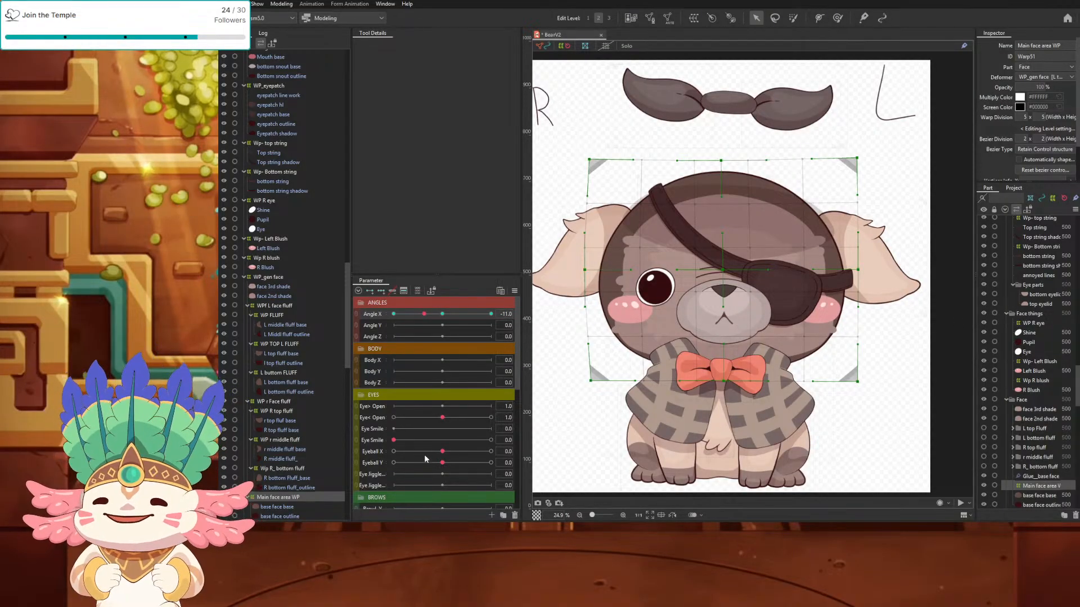
left_click_drag(423, 321, 453, 321)
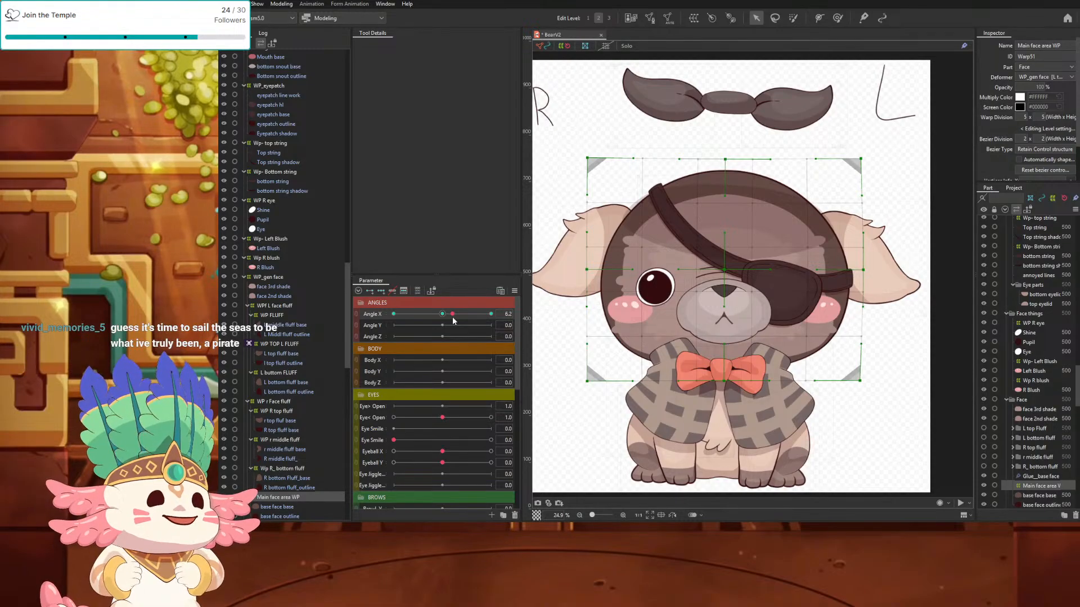
left_click_drag(453, 320, 508, 317)
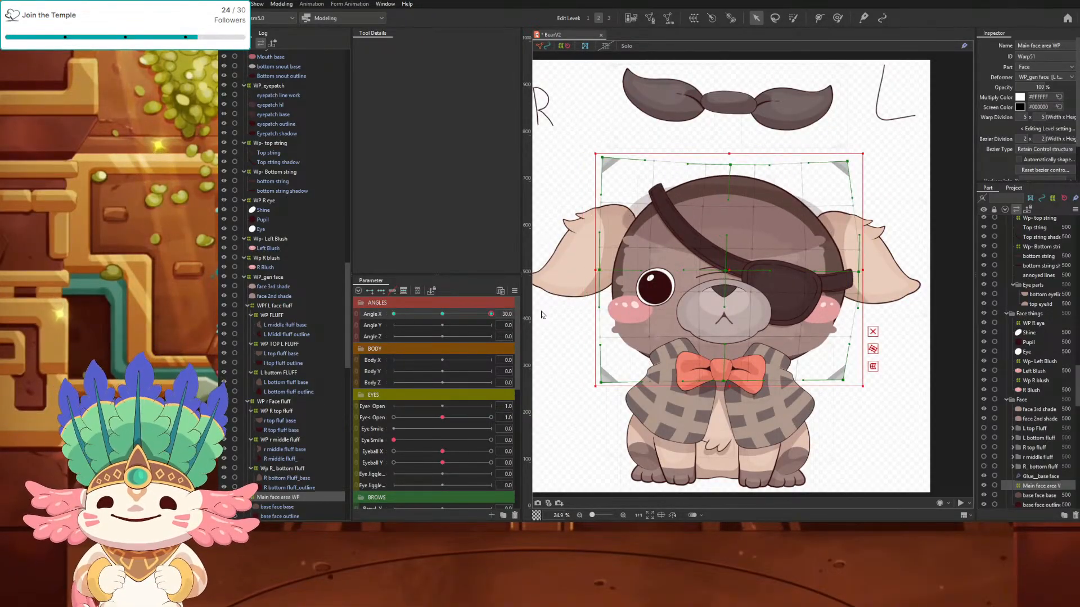
left_click_drag(490, 314, 392, 320)
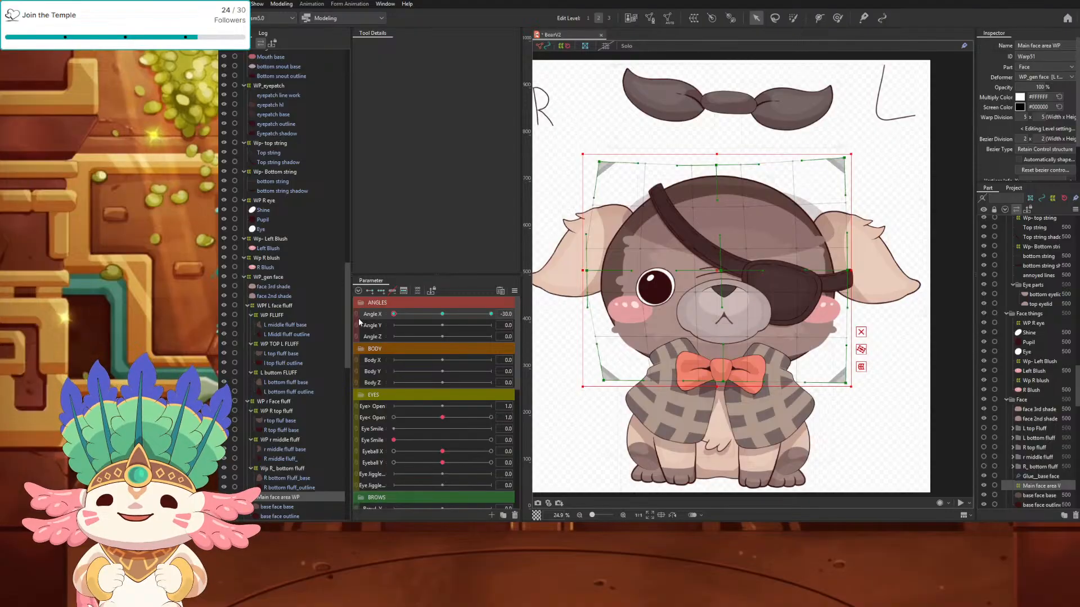
left_click_drag(393, 314, 491, 314)
Step: Return Angle X to 0, add three keyforms to Angle Y for the deformer and set Angle Y to 30
left_click_drag(431, 319, 441, 323)
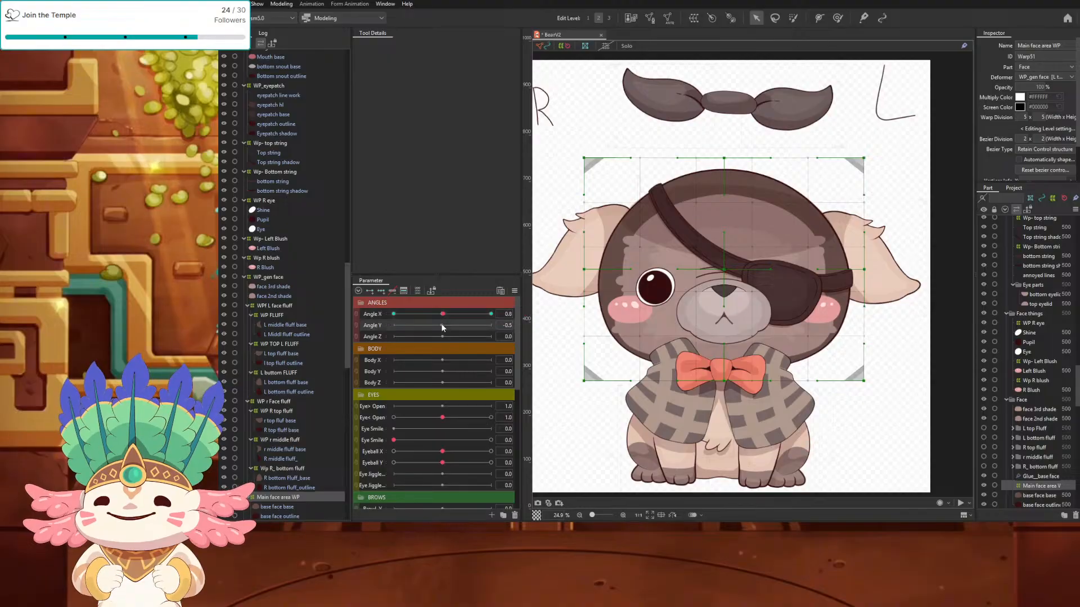
left_click(441, 325)
left_click(381, 291)
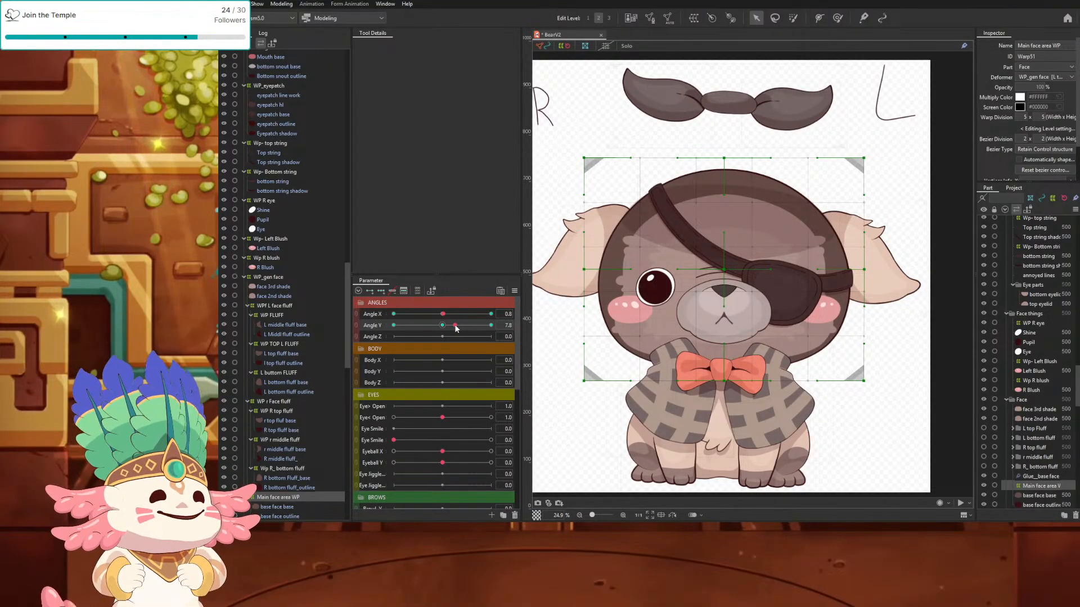
left_click_drag(456, 328, 513, 326)
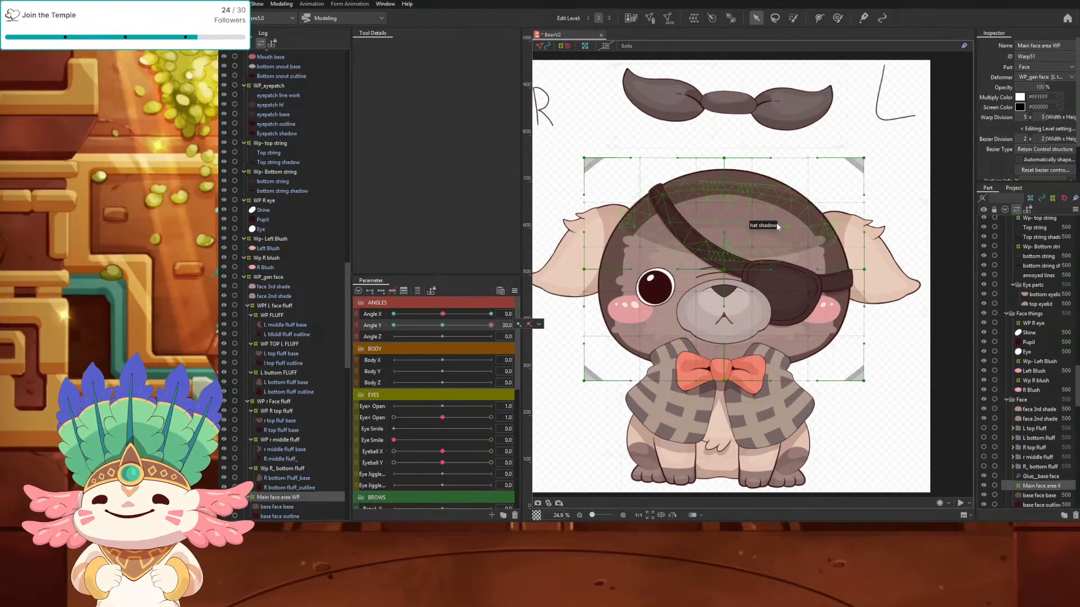
Step: Lower the top edge of the Main face area WP deformer at Angle Y 30 by moving both corner points and the centre point down
left_click(585, 161)
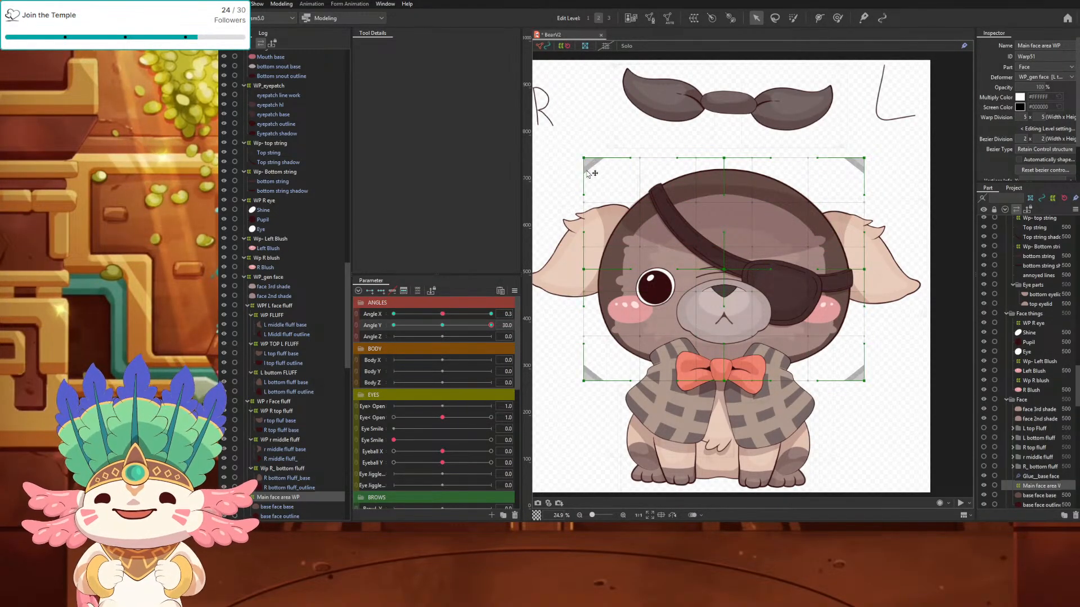
key("ctrl+a")
left_click_drag(587, 162, 588, 179)
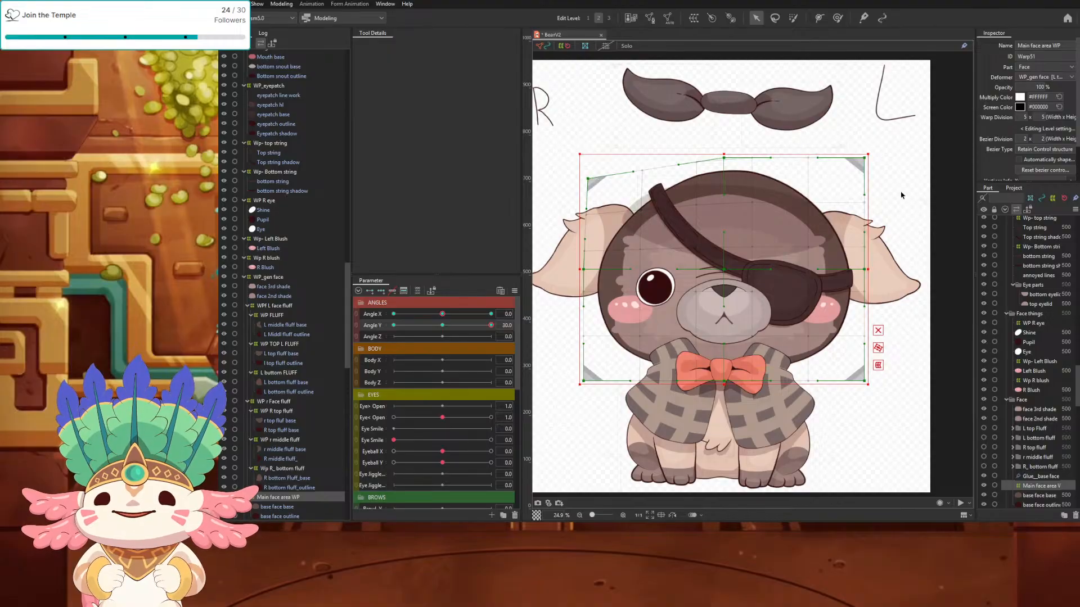
left_click_drag(724, 159, 723, 180)
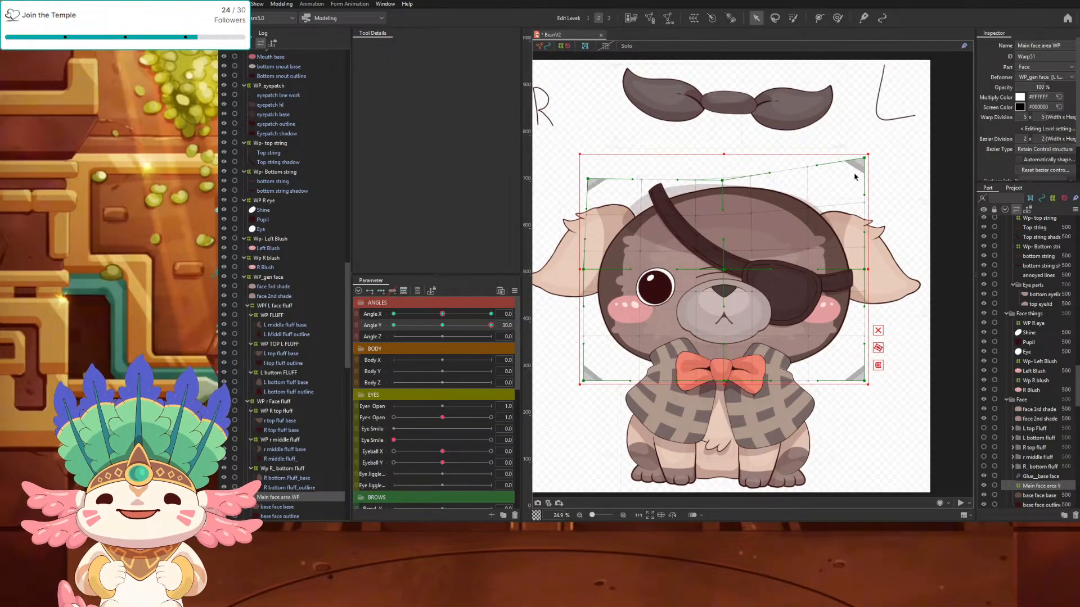
left_click_drag(866, 161, 859, 182)
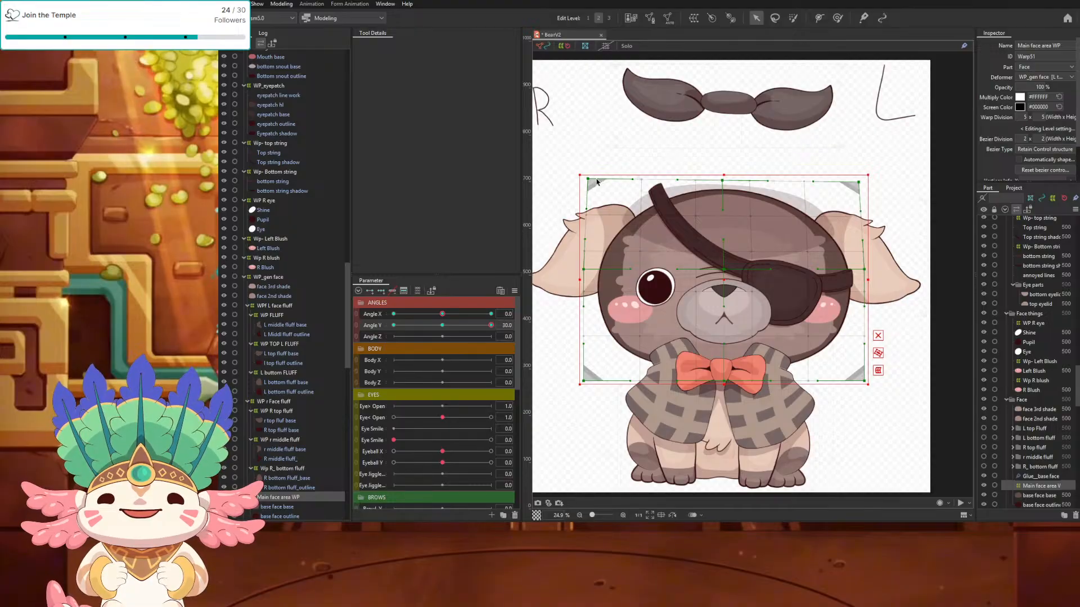
Step: Drop the deformer's upper corners and top centre further and pull both side midpoints inward at Angle Y 30
left_click_drag(590, 183, 588, 197)
left_click_drag(585, 271, 594, 272)
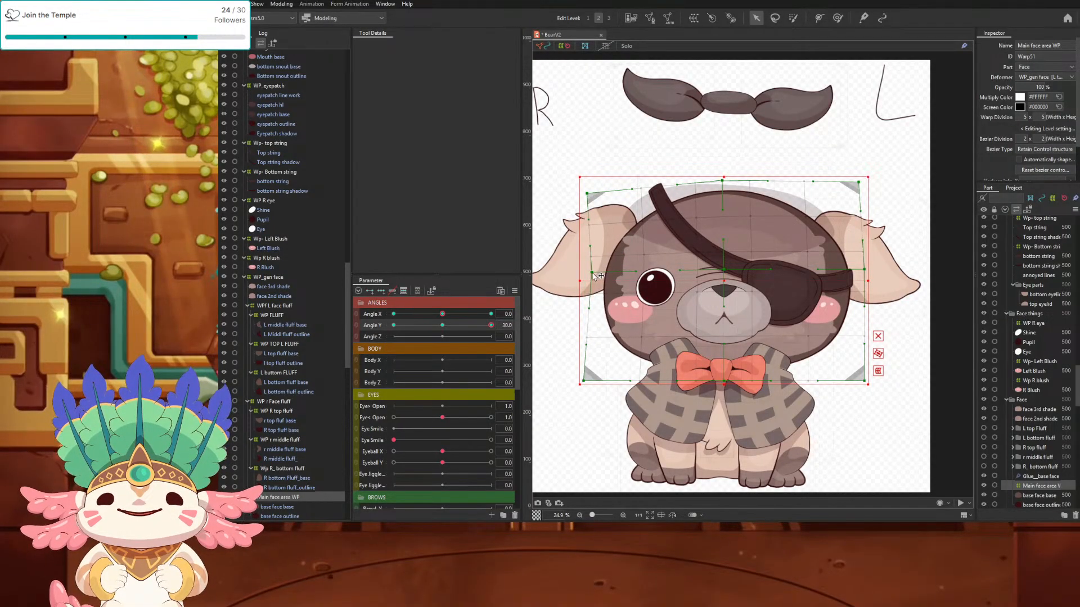
left_click_drag(864, 271, 854, 275)
left_click_drag(859, 183, 859, 193)
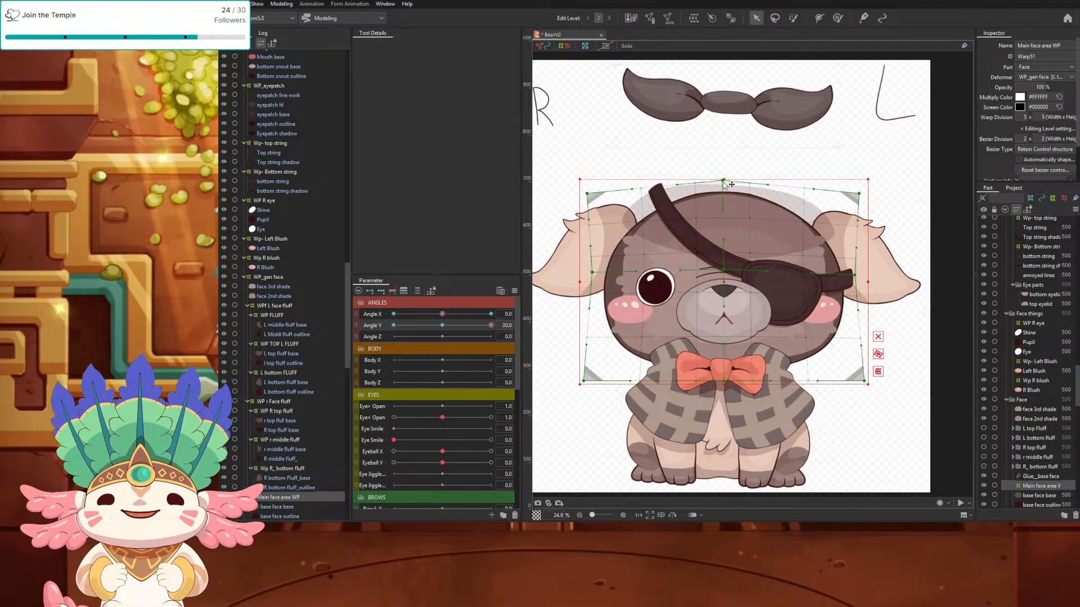
left_click_drag(723, 180, 723, 193)
Step: Set Angle Y to -30 and pull the deformer's bottom corners and L-side midpoint inward
left_click_drag(489, 328, 366, 329)
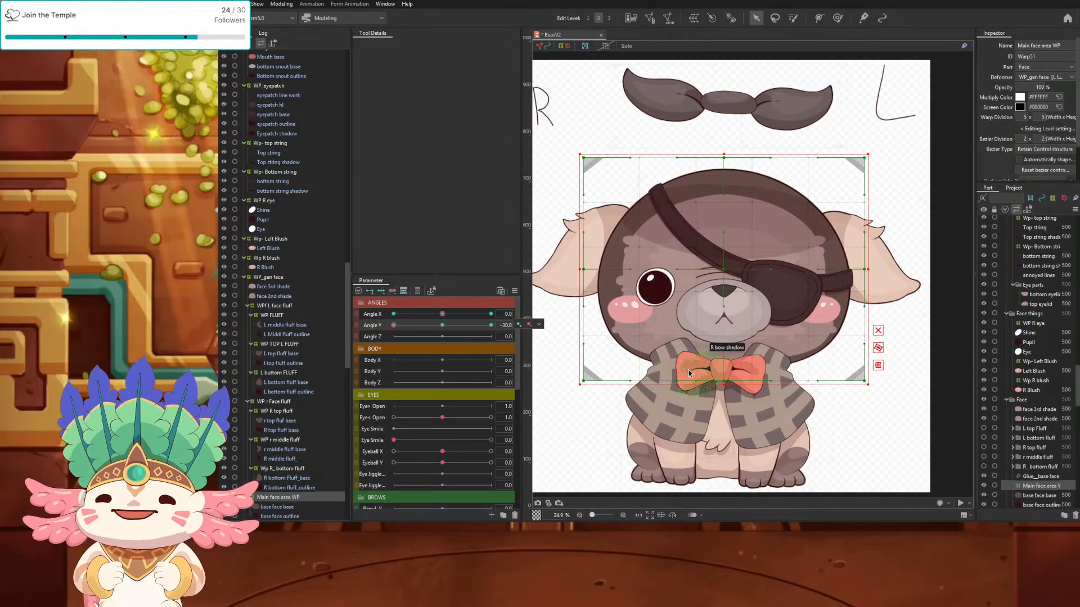
left_click_drag(585, 384, 598, 382)
left_click_drag(865, 382, 850, 383)
left_click_drag(865, 270, 858, 273)
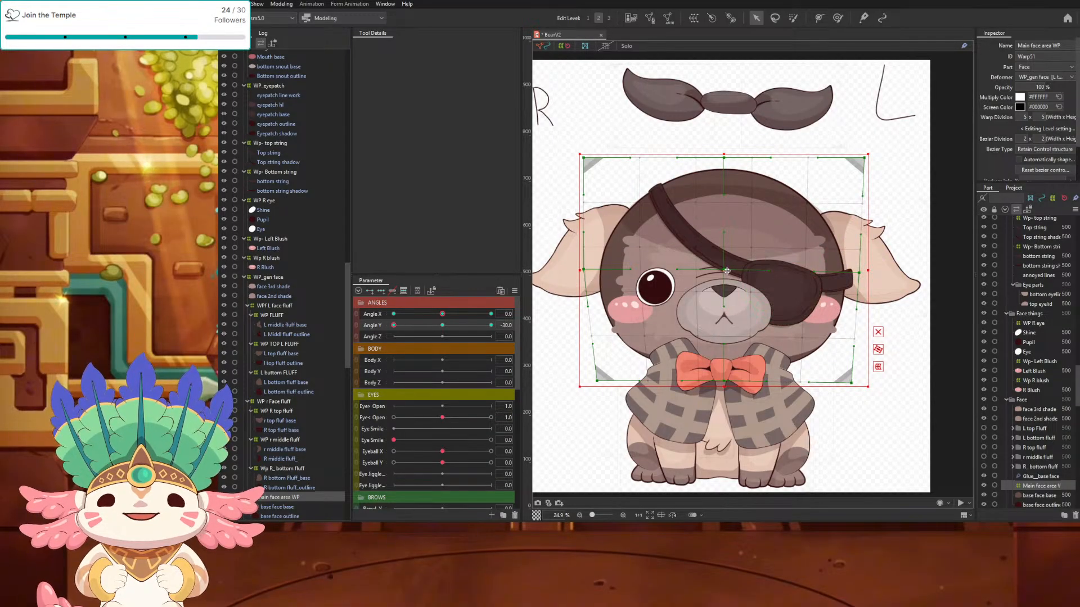
scroll(727, 271, "up", 2)
scroll(723, 271, "down", 2)
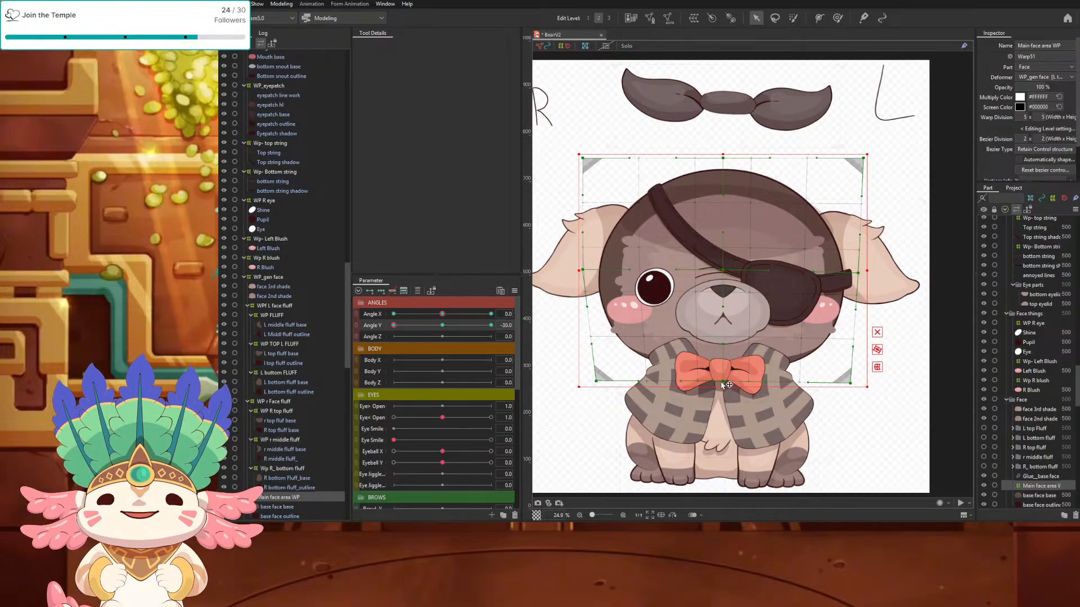
Step: Raise the deformer's bottom corners and lower both side midpoints at Angle Y -30
left_click_drag(853, 384, 849, 375)
left_click_drag(594, 385, 594, 374)
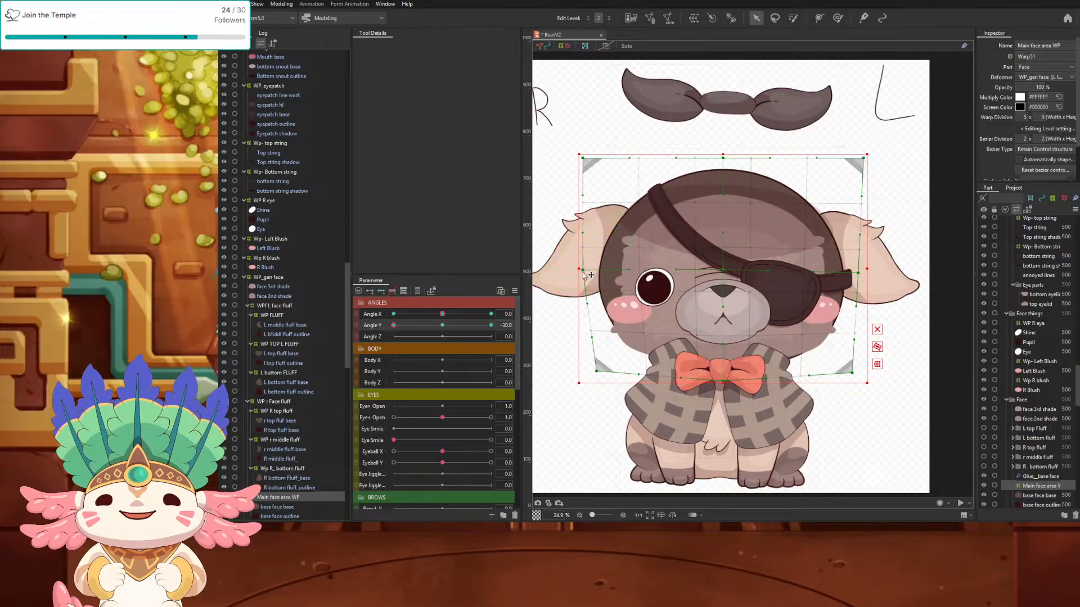
left_click_drag(582, 270, 585, 281)
left_click_drag(857, 273, 856, 286)
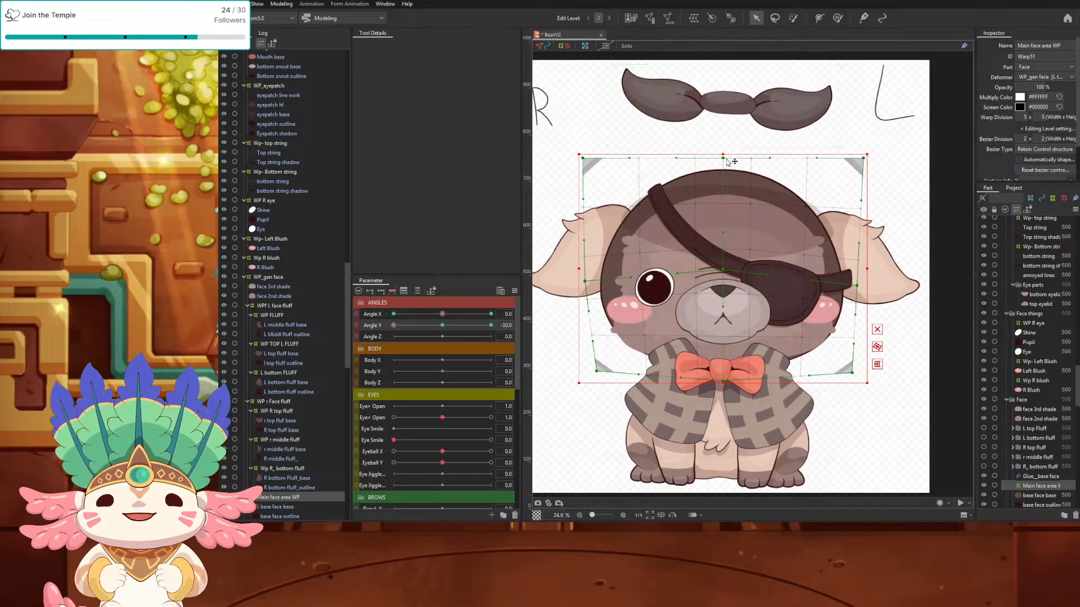
Step: Lower the deformer's top centre and both upper corners at Angle Y -30 to flatten the head's crown
left_click_drag(723, 158, 726, 182)
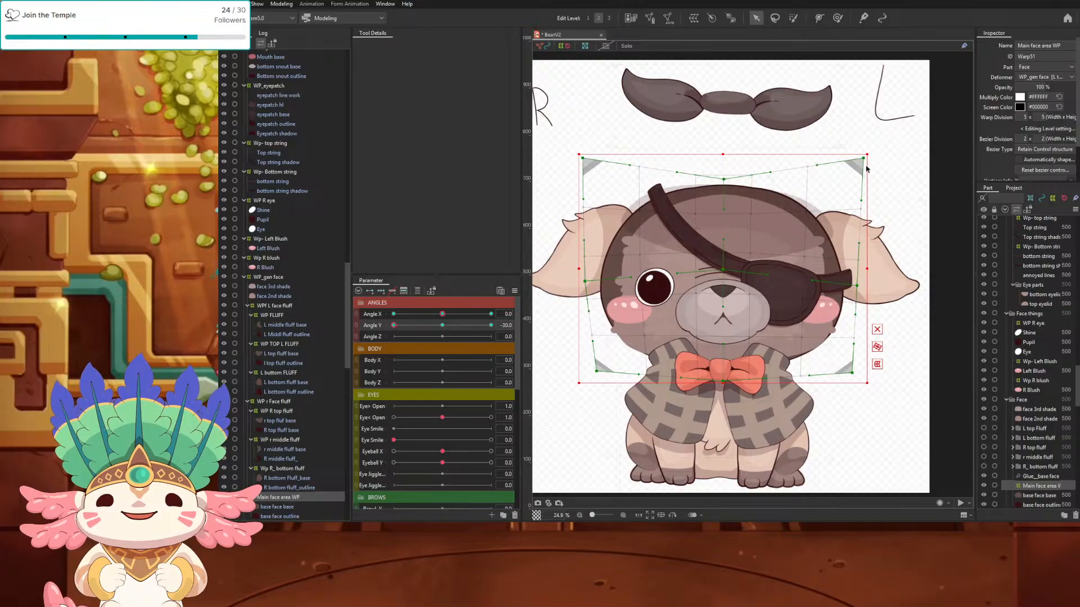
left_click_drag(864, 157, 864, 181)
left_click_drag(586, 161, 582, 179)
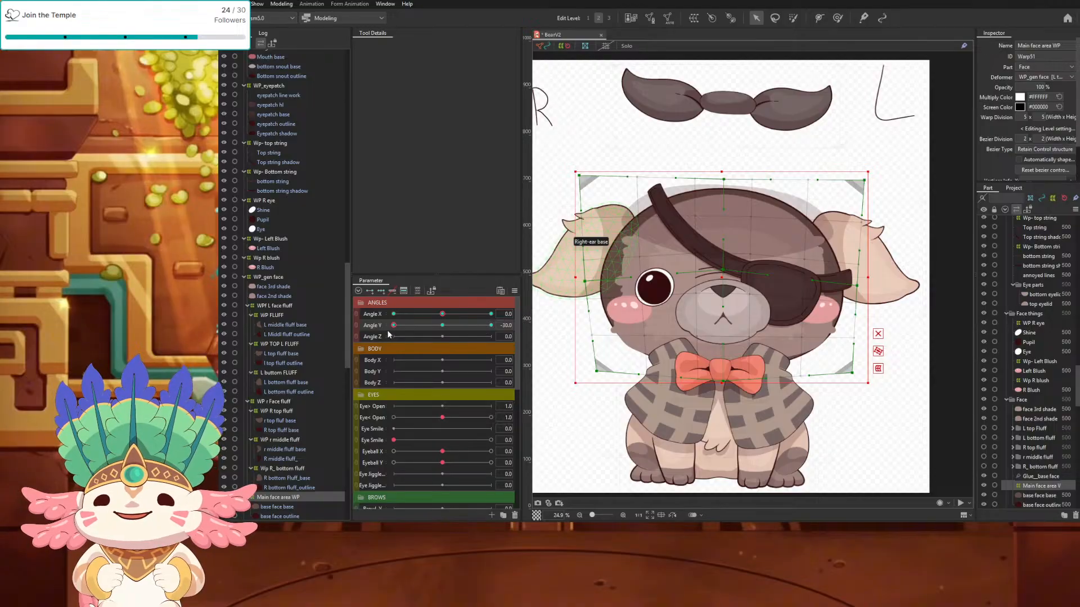
mouse_move(394, 326)
left_mouse_down()
mouse_move(431, 335)
mouse_move(389, 340)
left_mouse_up()
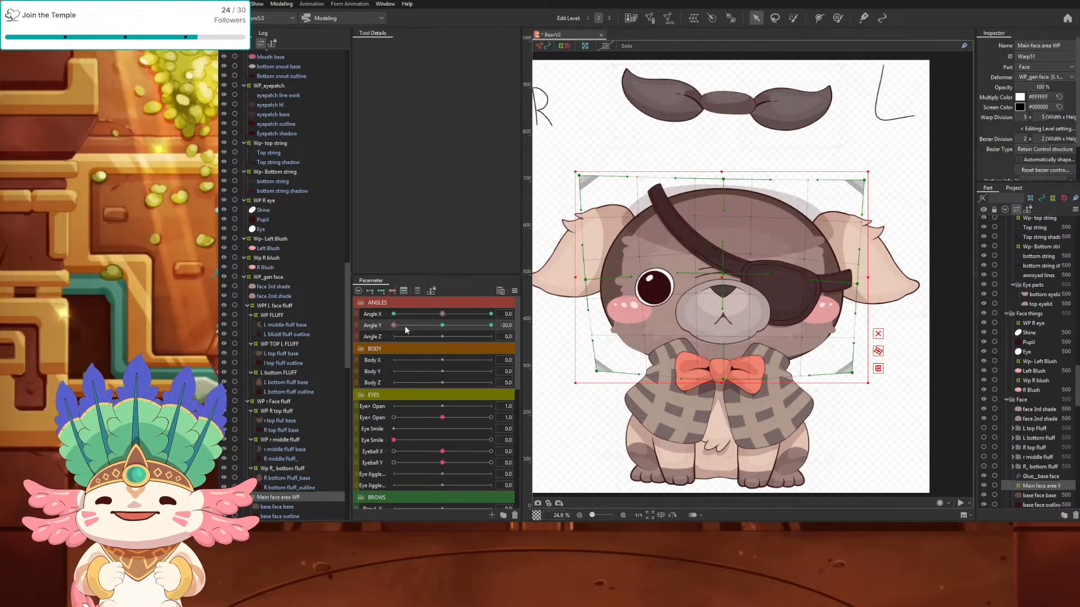
left_click_drag(723, 171, 722, 180)
Step: Check the Angle Y motion, return it to about 0, and link Angle X and Angle Y into a combined grid
left_click_drag(398, 327, 463, 332)
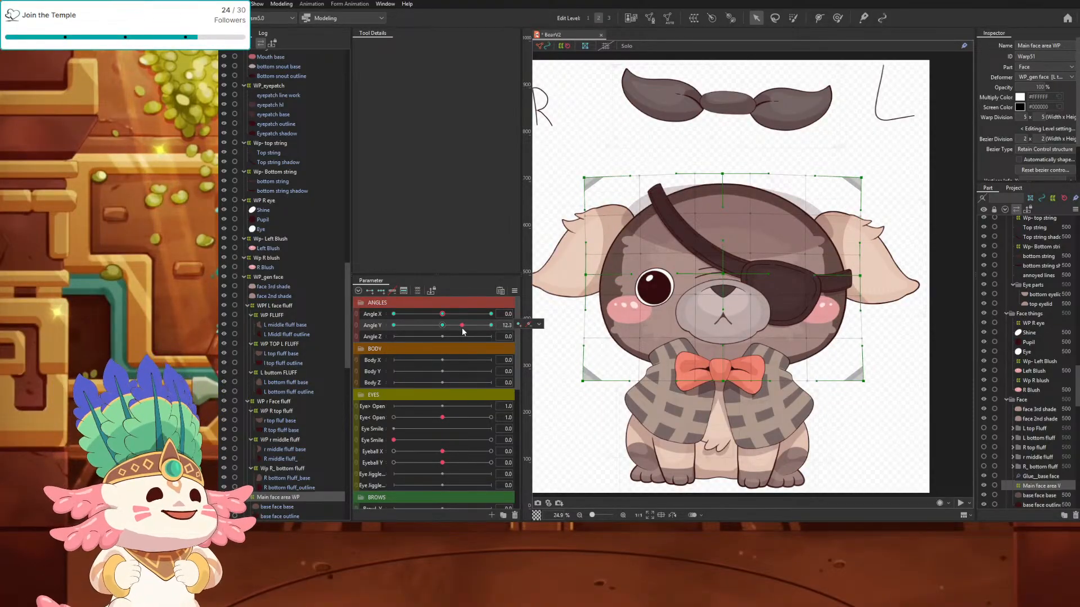
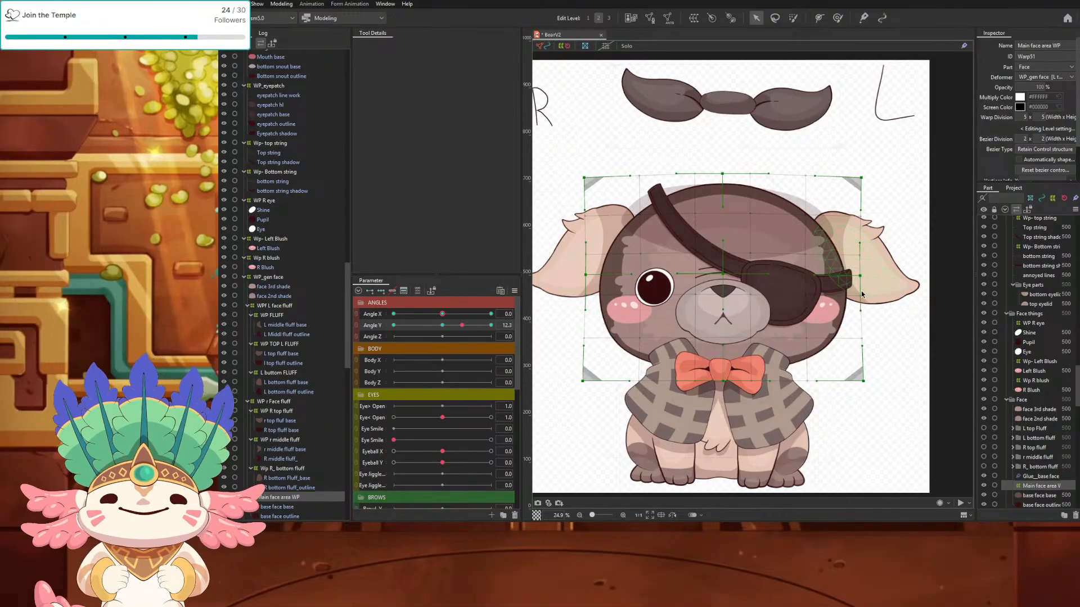
left_click_drag(455, 330, 443, 329)
left_click(356, 319)
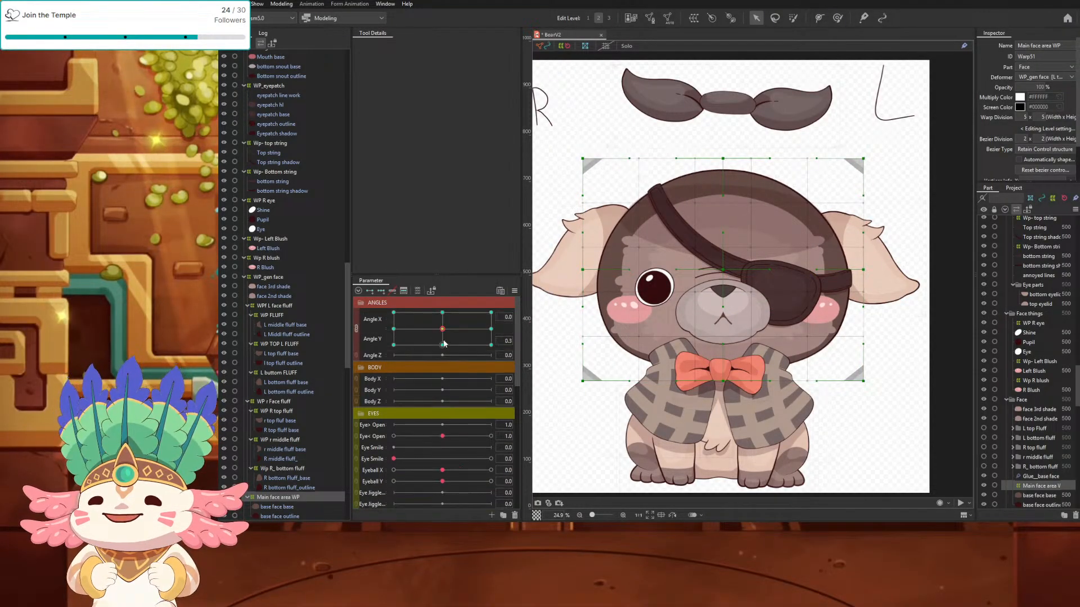
Step: At Angle X 30 and Angle Y -30, lower the deformer's top centre and L side and pull the R upper corner inward
left_click_drag(442, 329, 511, 352)
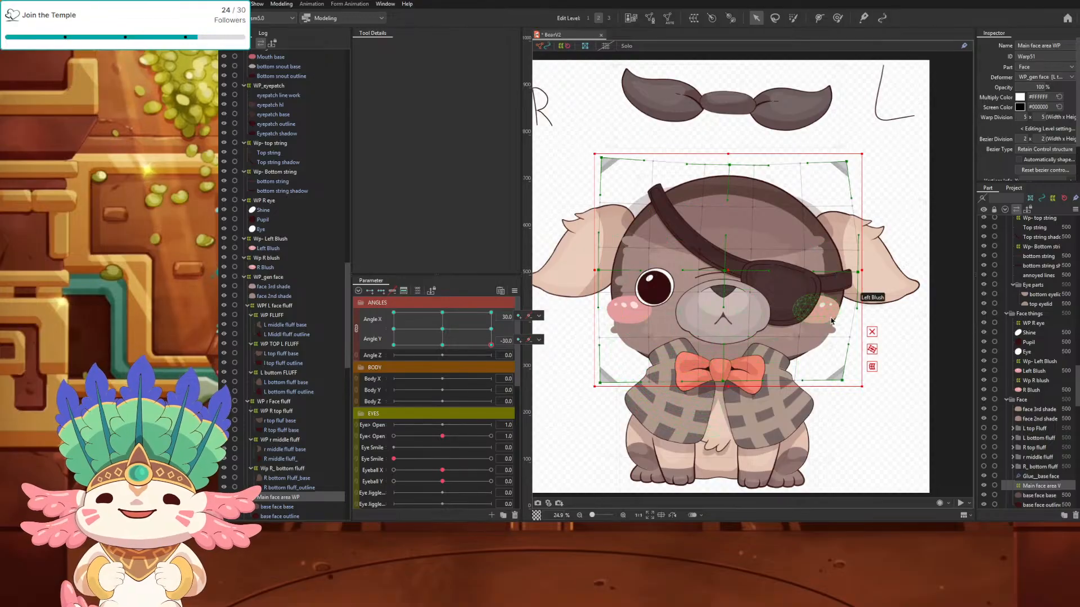
left_click_drag(847, 162, 847, 178)
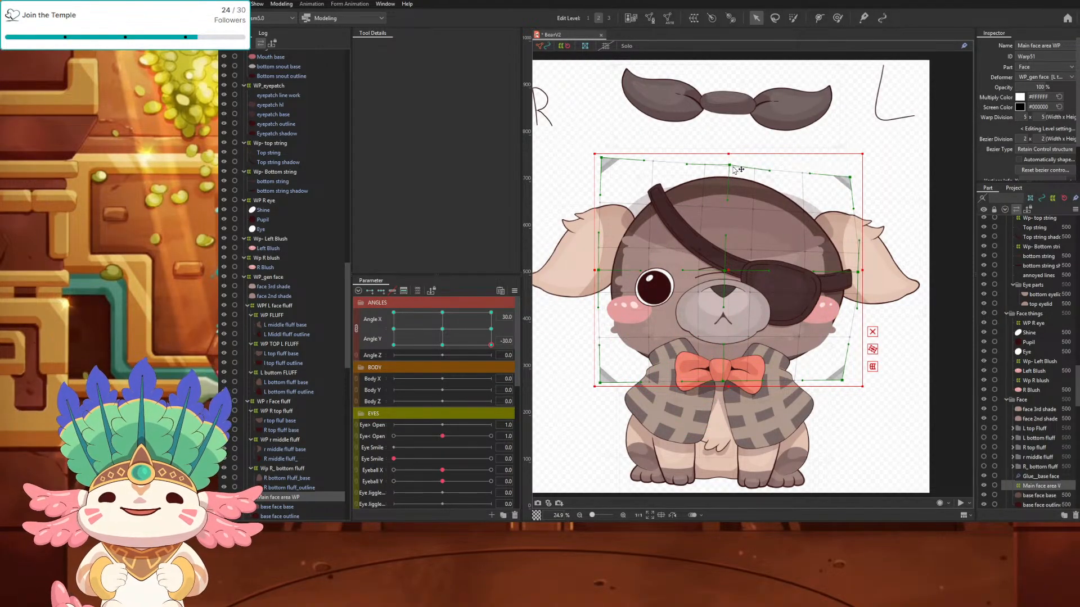
left_click_drag(734, 169, 734, 178)
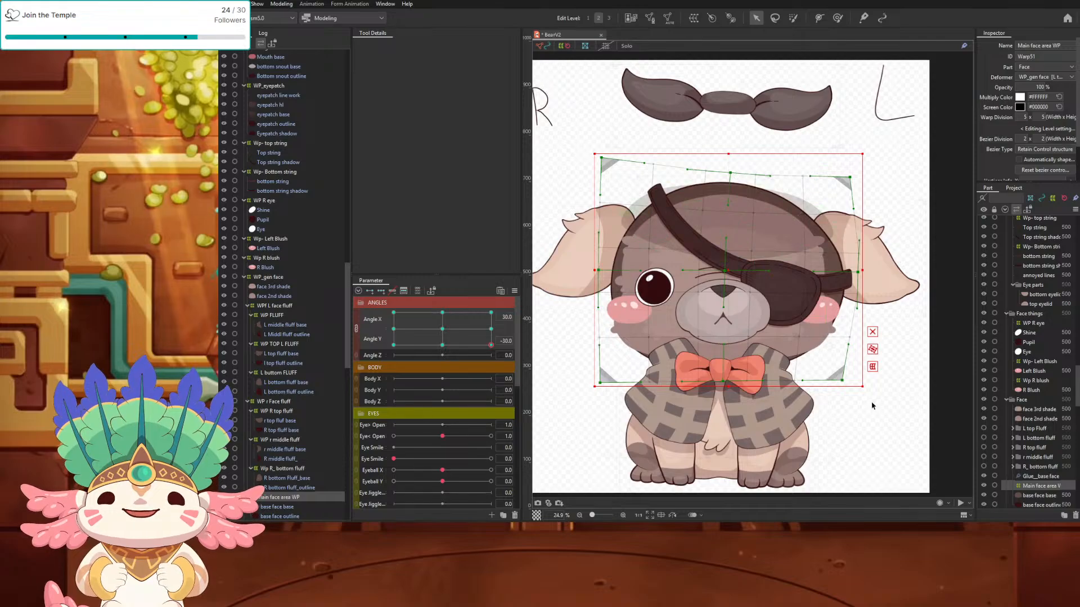
left_click_drag(842, 380, 838, 381)
left_click_drag(858, 274, 855, 287)
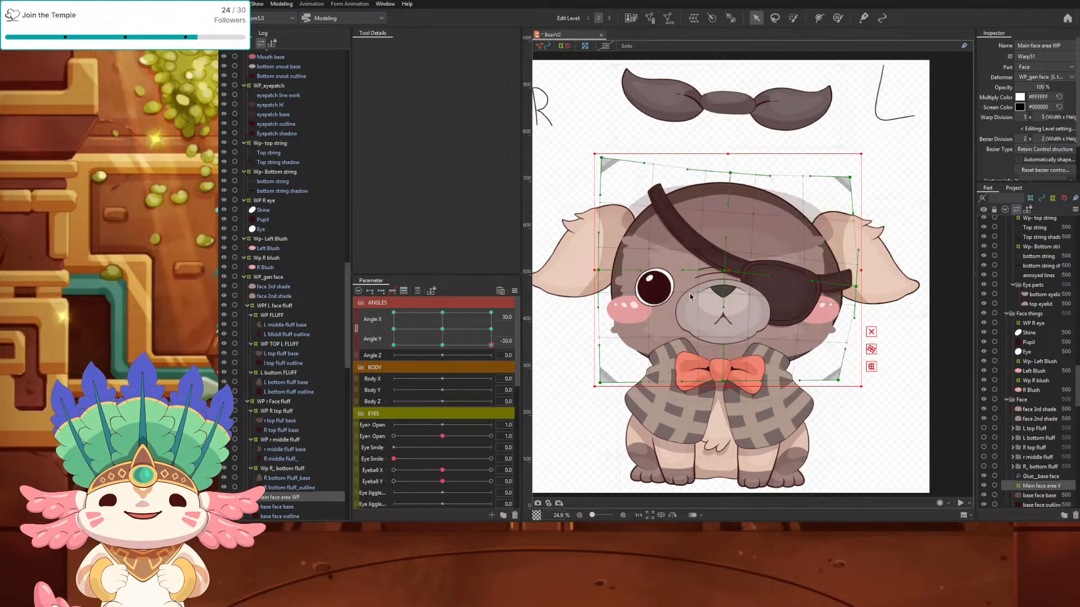
left_click_drag(602, 158, 613, 161)
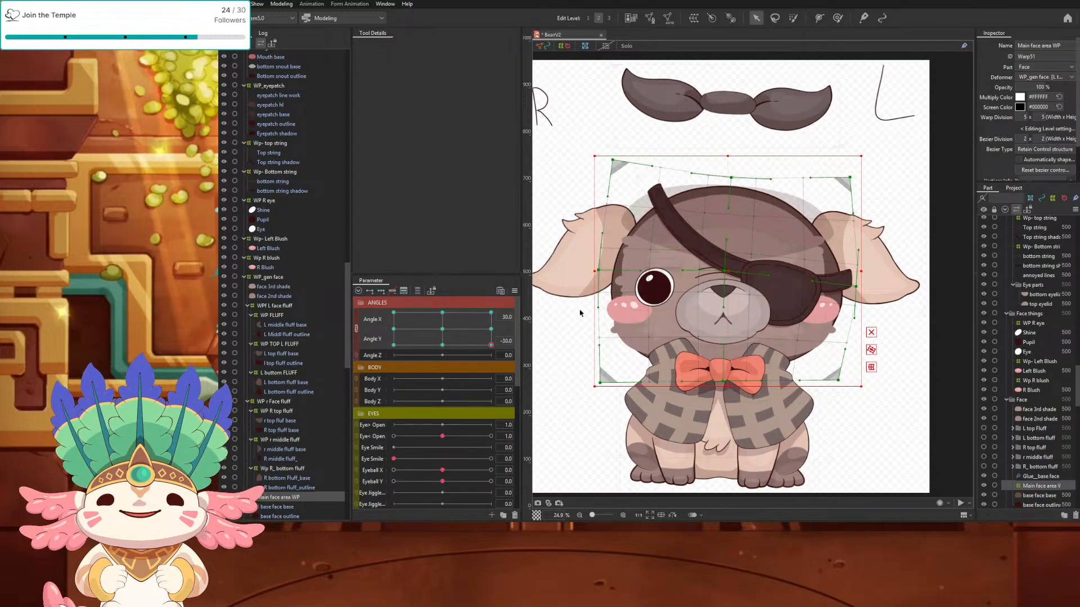
Step: Nudge the deformer's R-side midpoint and bottom corner inward at Angle X 30, Angle Y -30, and check the sideways motion
left_click_drag(483, 348, 519, 355)
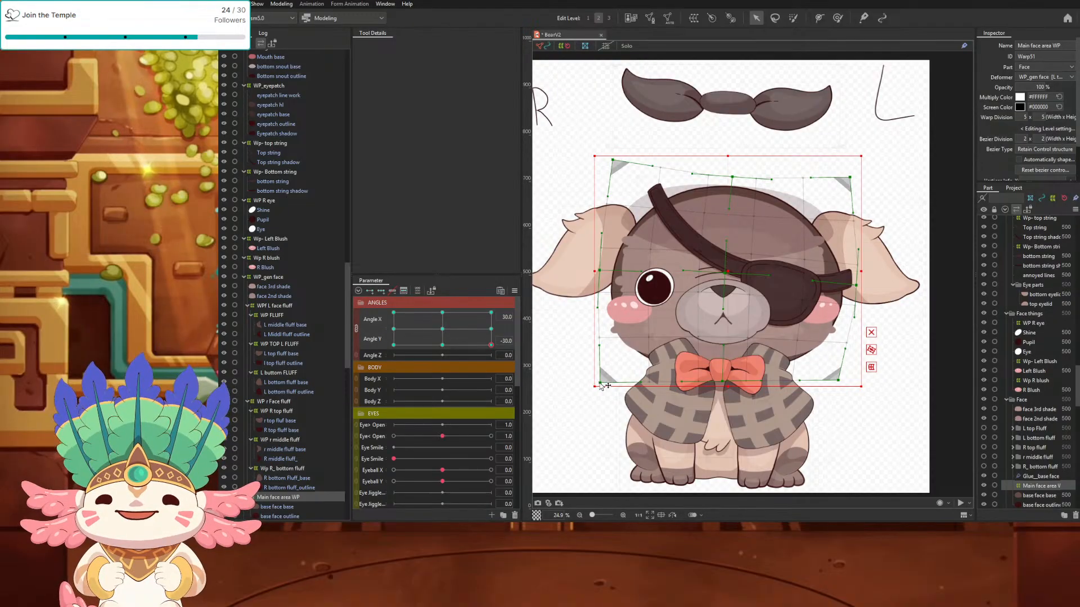
left_click_drag(603, 384, 602, 382)
left_click_drag(600, 271, 605, 272)
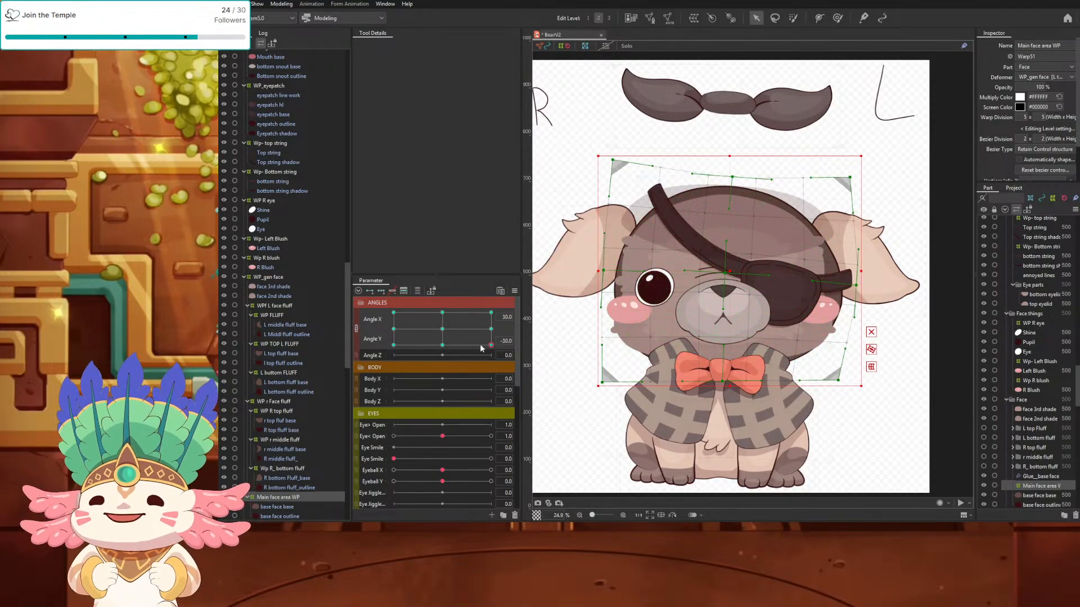
left_click_drag(487, 347, 394, 346)
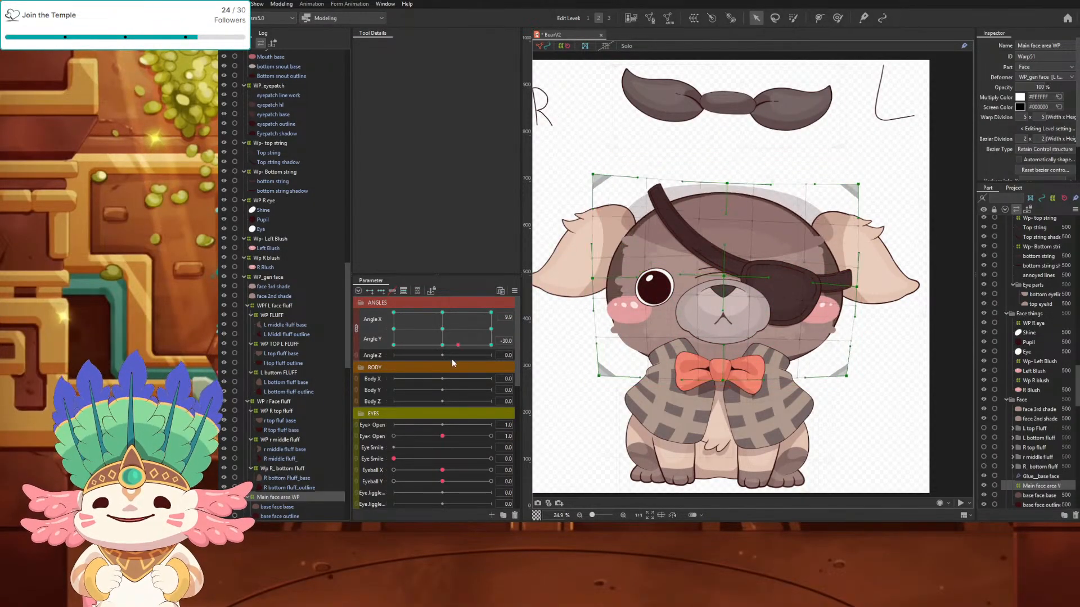
left_click(491, 344)
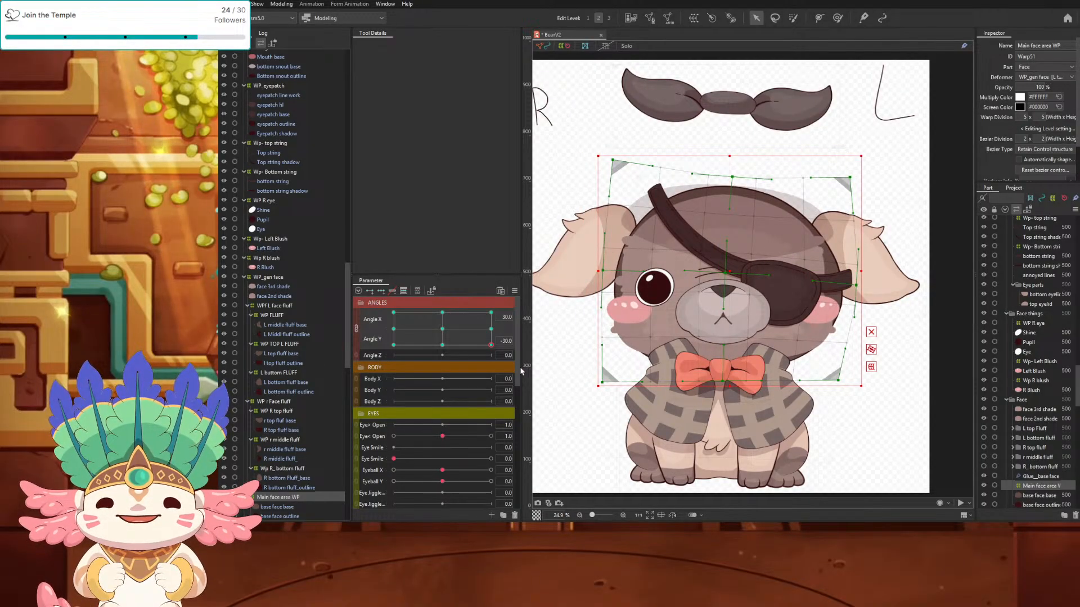
Step: At Angle X -30 and Angle Y -30, lower the deformer's top edge and R-side midpoint and reposition its R-side corners
left_click_drag(490, 345, 394, 345)
left_click_drag(598, 384, 591, 385)
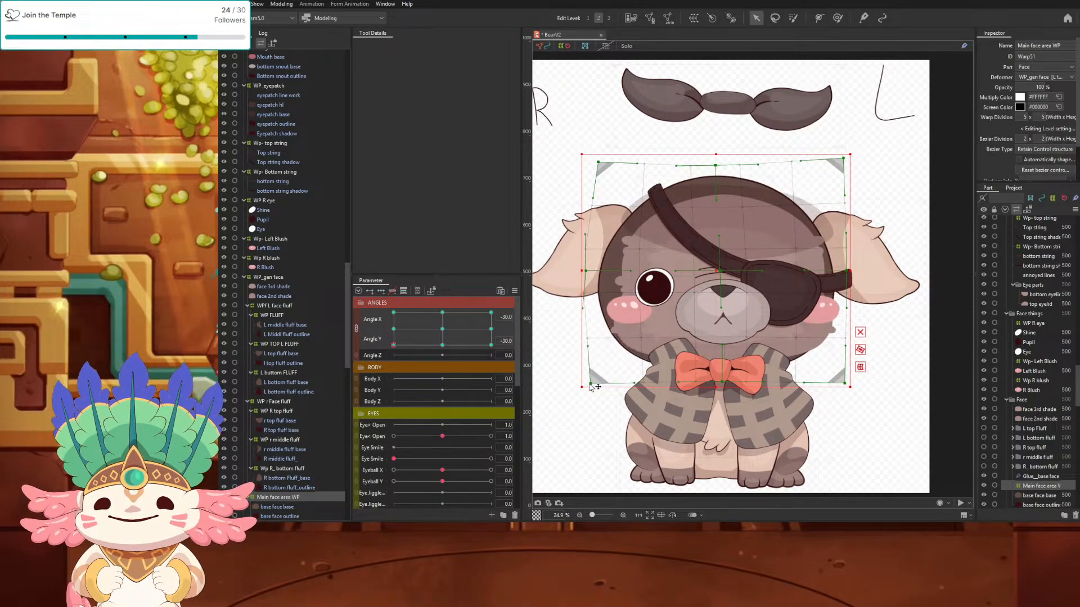
left_click_drag(586, 271, 586, 289)
left_click_drag(606, 163, 610, 170)
left_click_drag(715, 168, 722, 183)
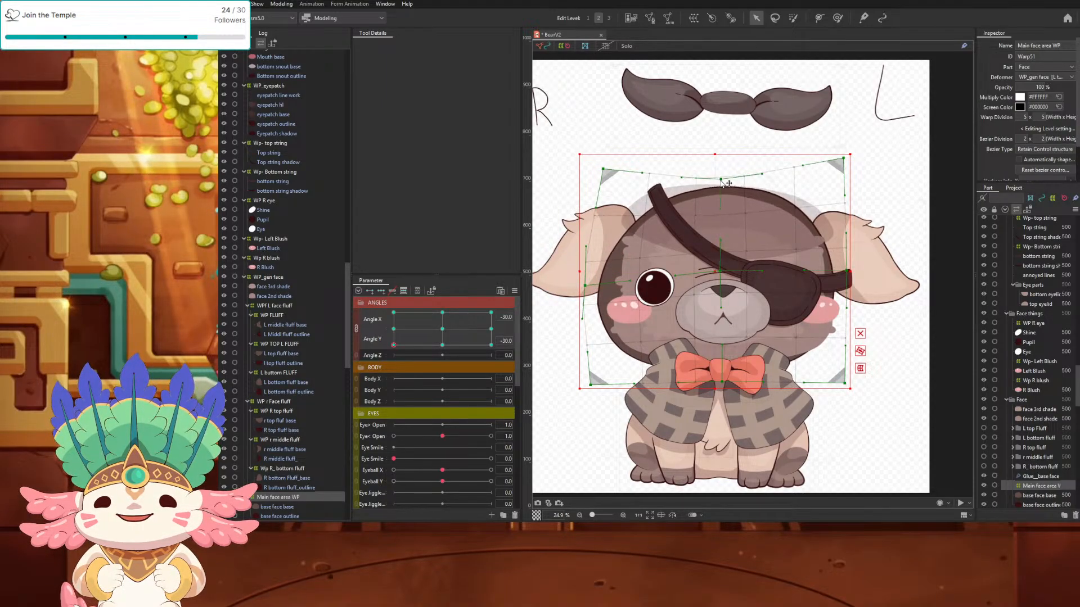
left_click_drag(849, 163, 850, 176)
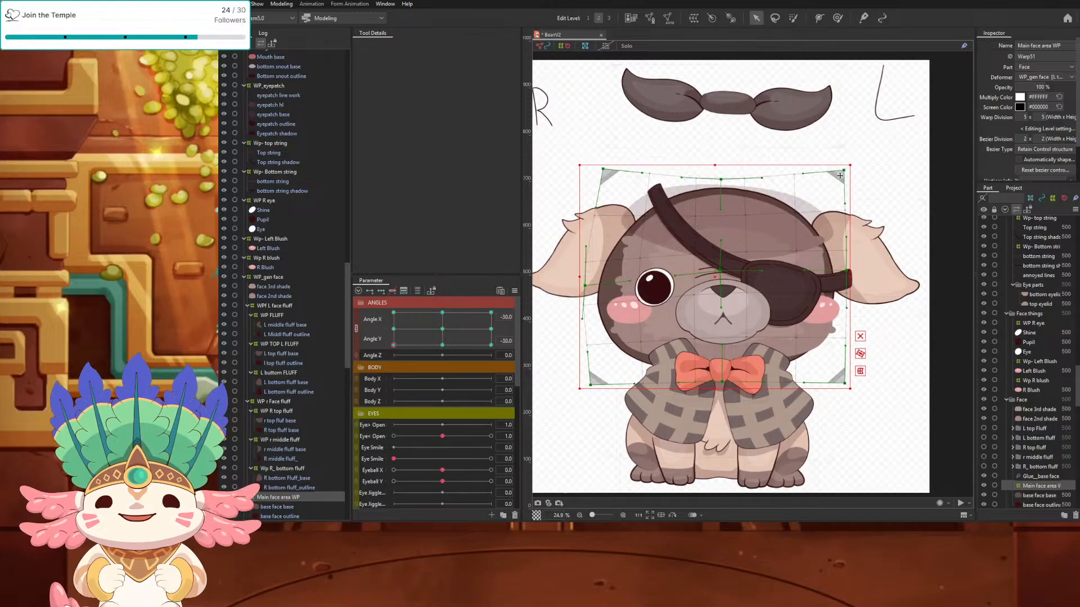
left_click_drag(393, 345, 350, 378)
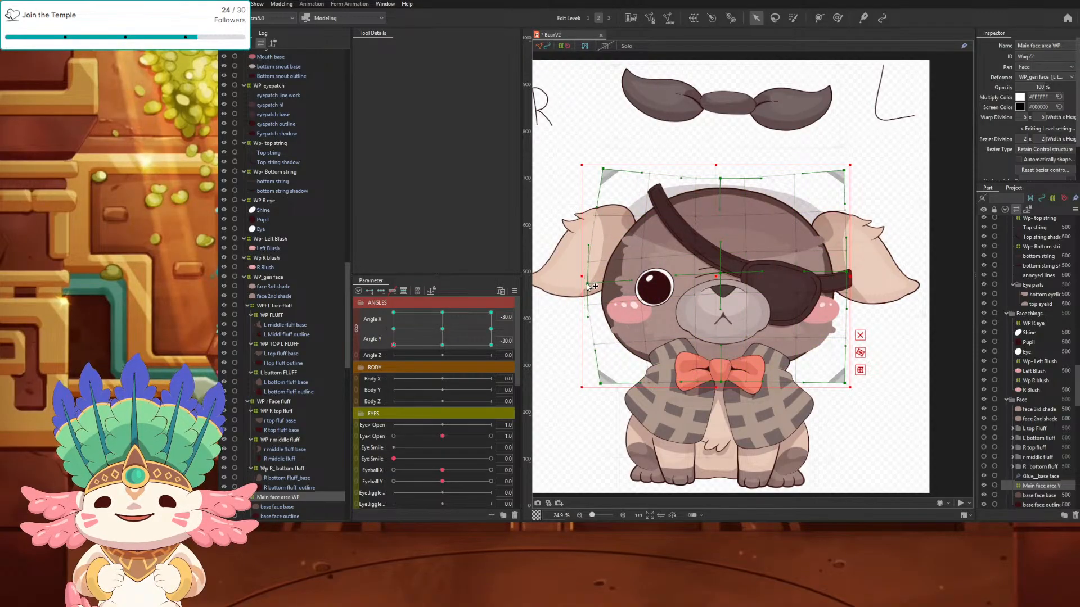
Step: At Angle X -30 and Angle Y 30, raise the deformer's R-side midpoint and bottom corner and nudge the R upper corner inward
left_click_drag(407, 345, 394, 313)
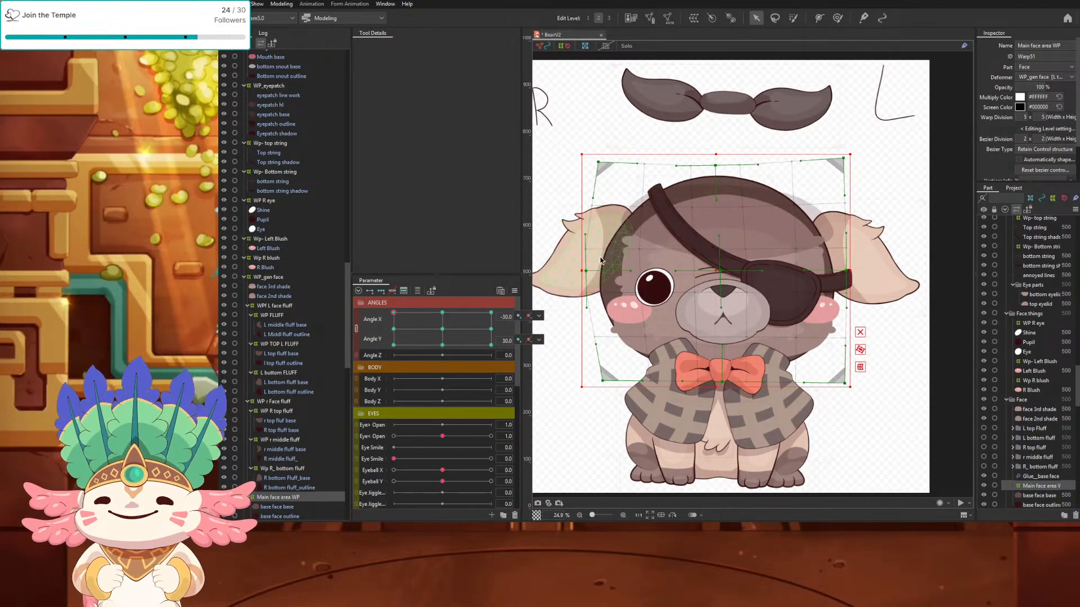
left_click_drag(587, 275, 588, 260)
left_click_drag(602, 381, 589, 360)
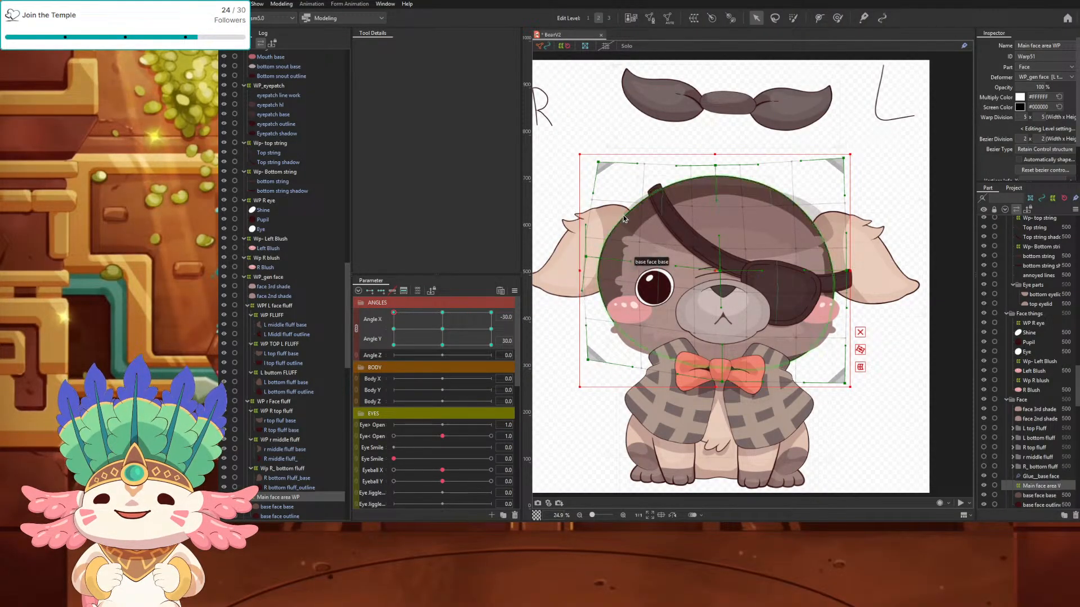
left_click_drag(601, 163, 604, 163)
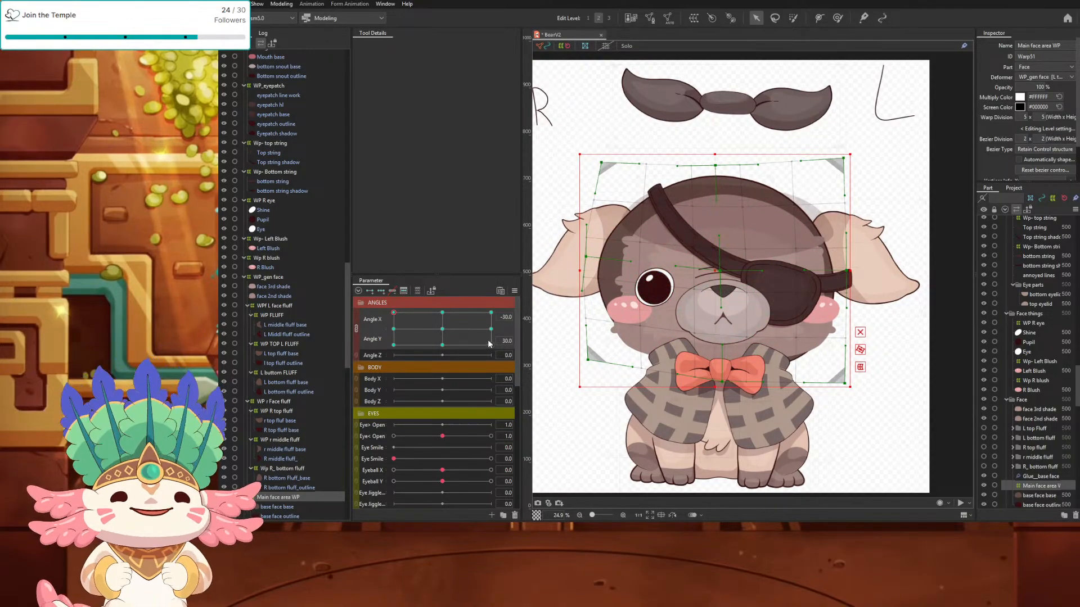
left_click(394, 312)
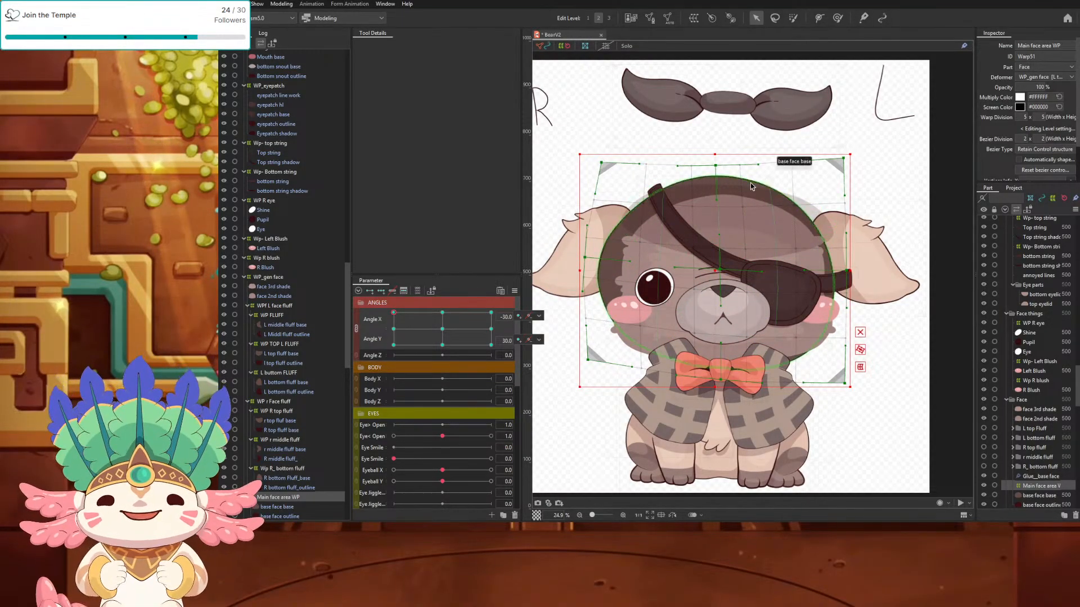
Step: At Angle X -30 and Angle Y 30, move the L upper corner outward, the L bottom corner inward, and nudge both side midpoints inward
left_click_drag(840, 161, 853, 165)
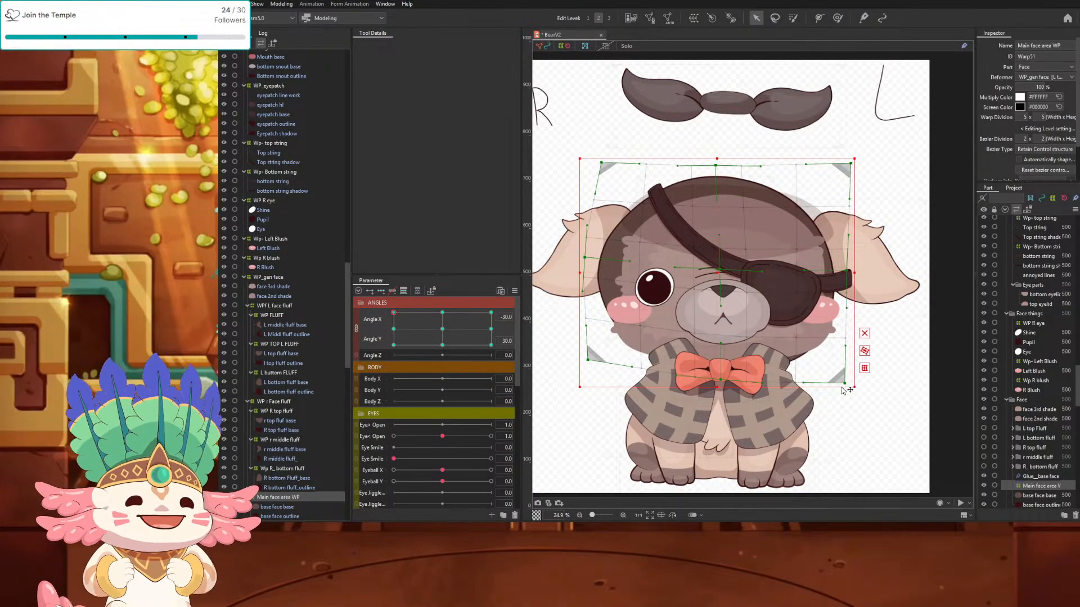
left_click_drag(846, 384, 838, 384)
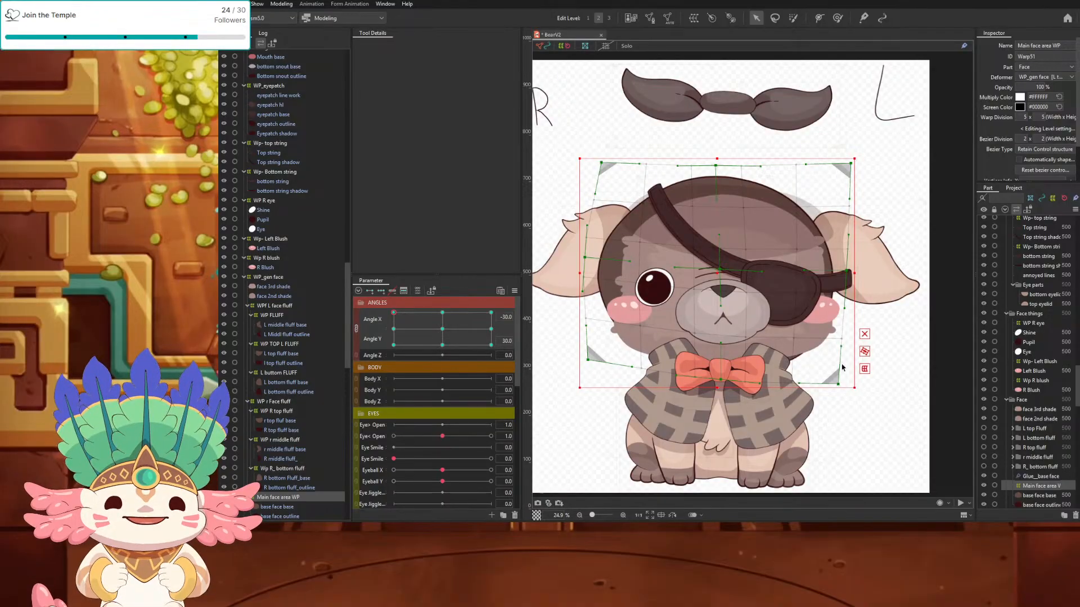
left_click_drag(846, 271, 844, 270)
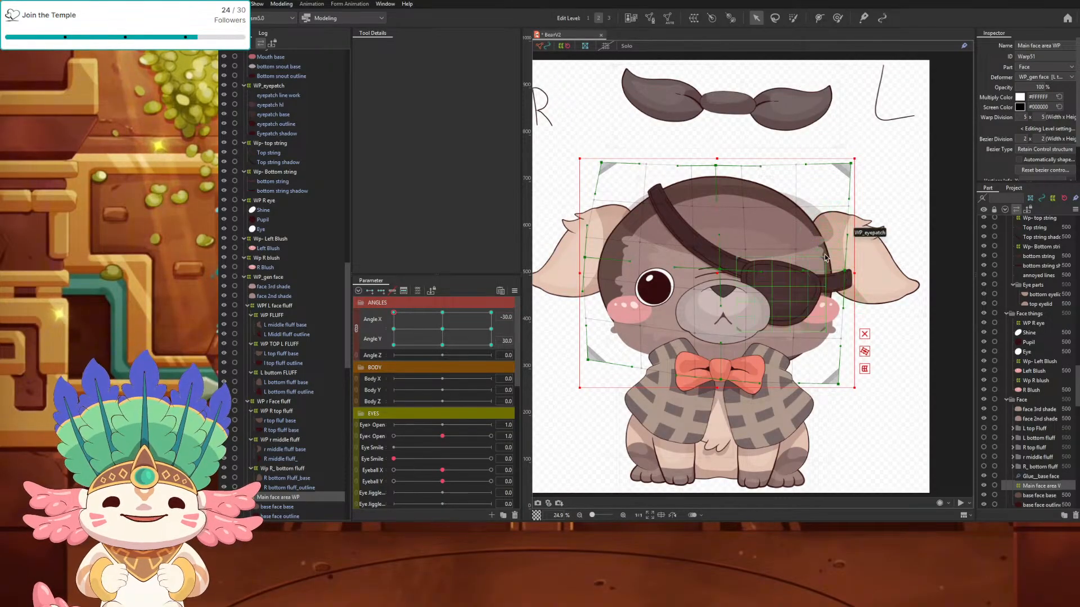
left_click_drag(587, 258, 591, 258)
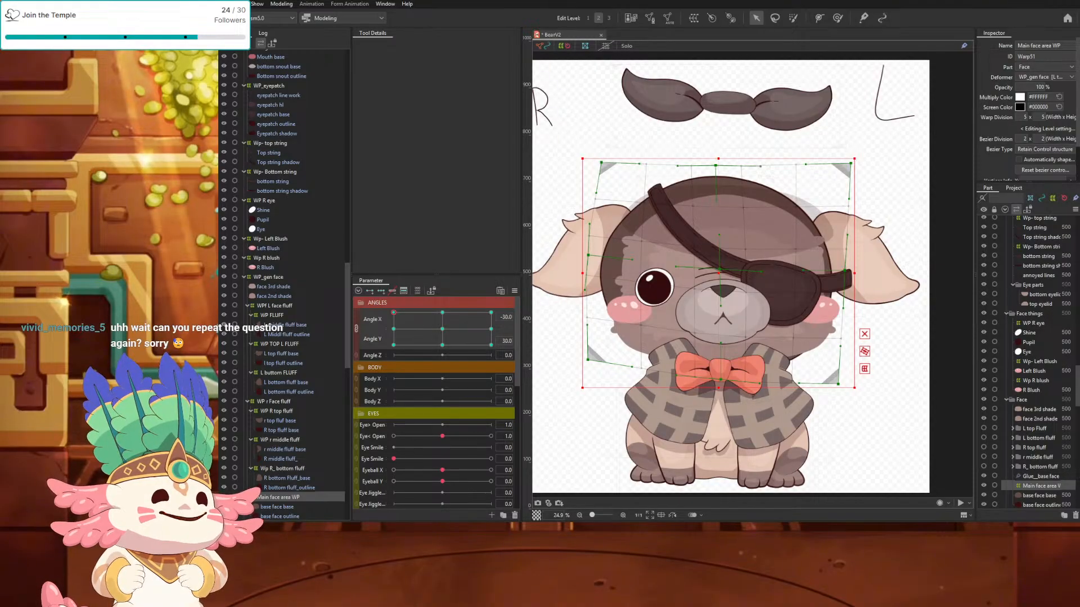
Step: Switch to the browser and look through the tazos image results, briefly opening the VICE article about their inventor
key("alt+Tab")
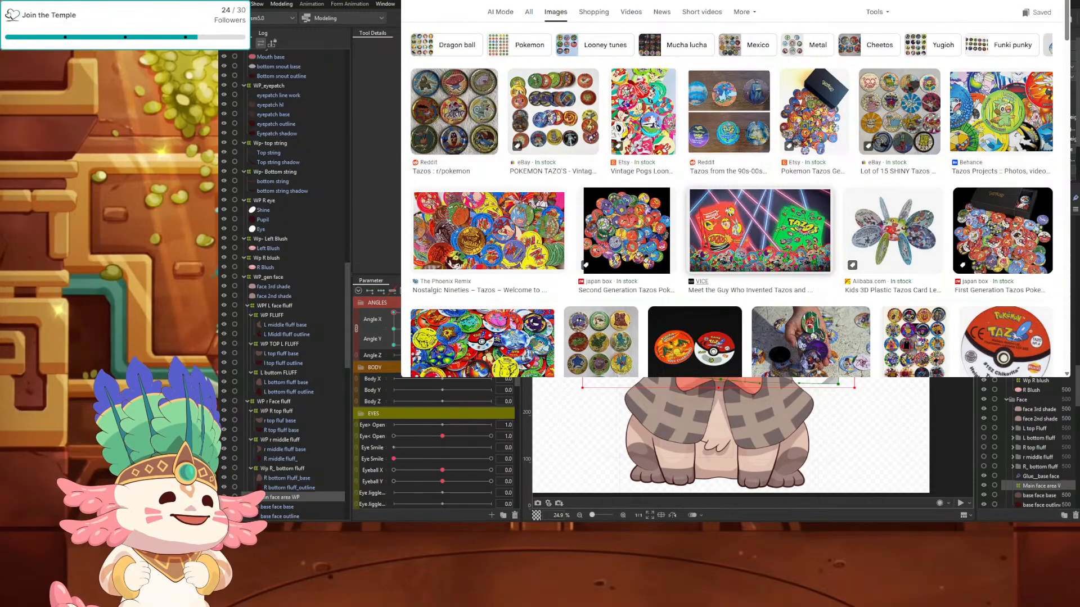
left_click(810, 270)
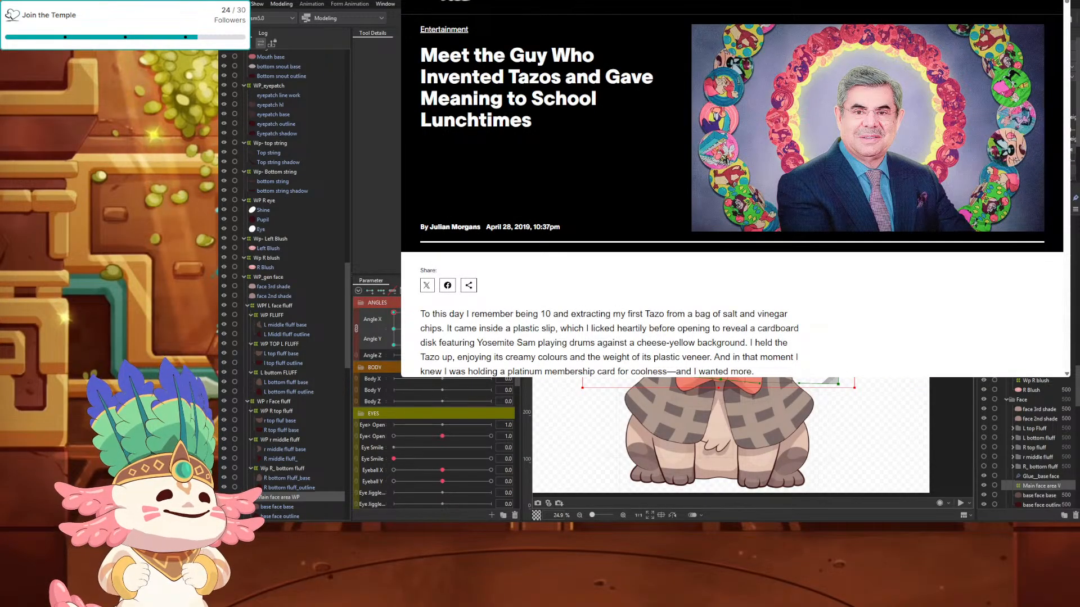
key("alt+Left")
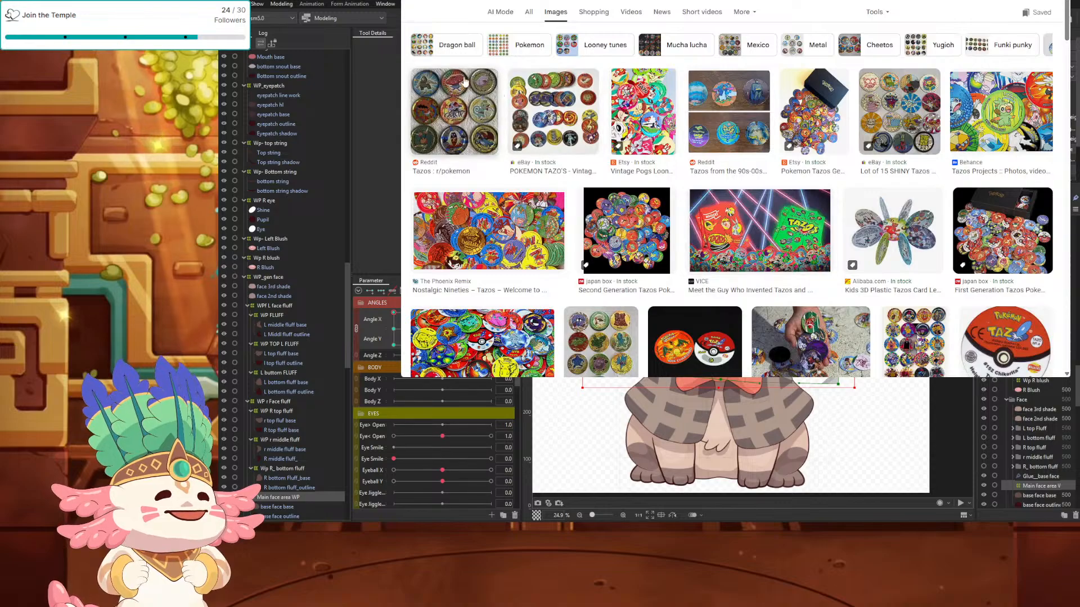
scroll(587, 179, "down", 2)
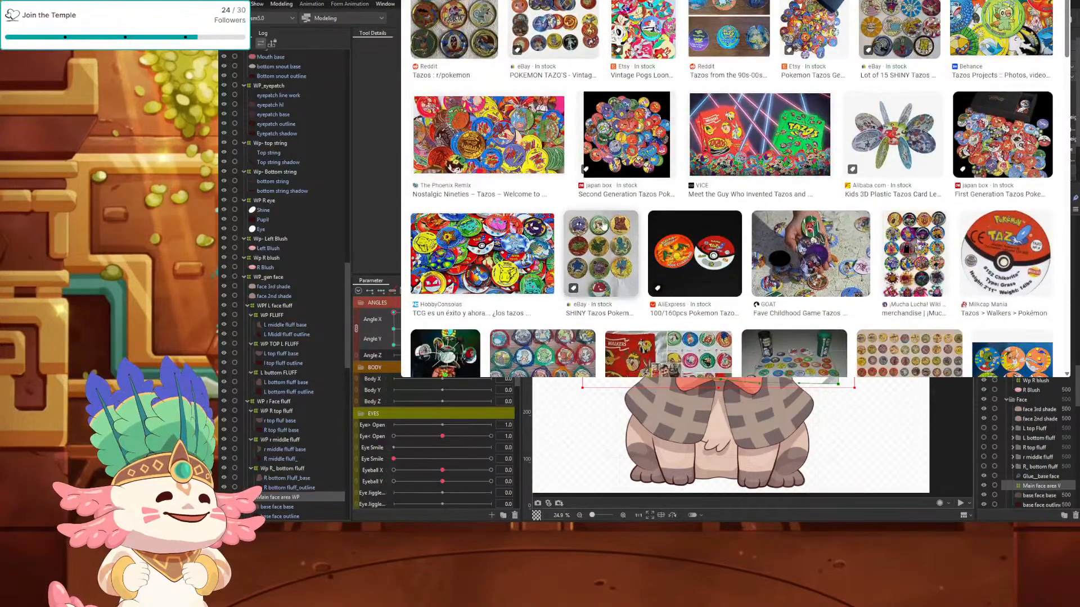
scroll(573, 261, "down", 3)
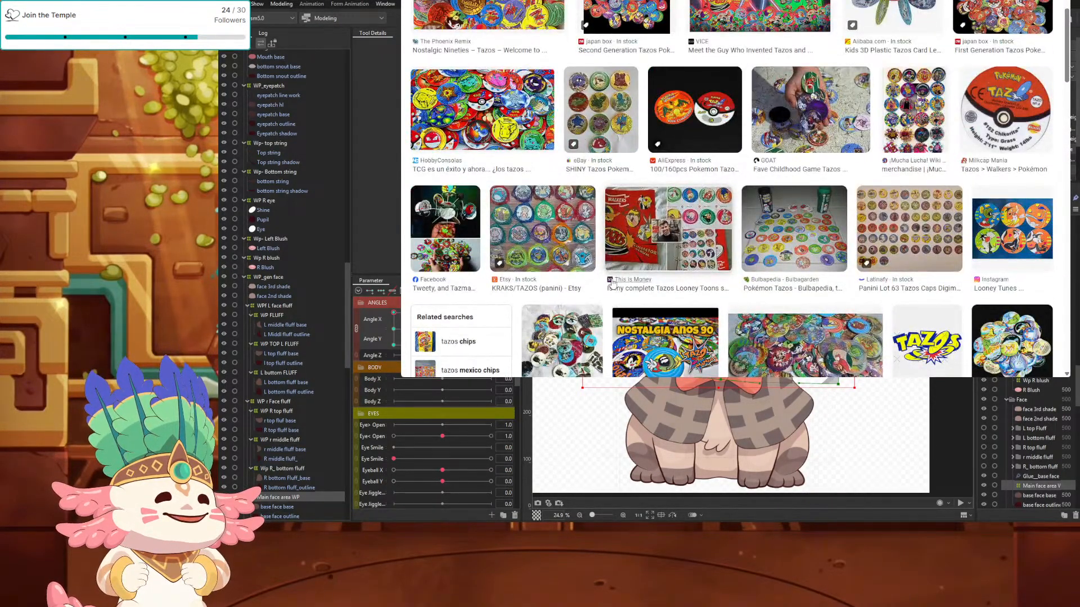
scroll(725, 280, "down", 7)
scroll(663, 286, "down", 2)
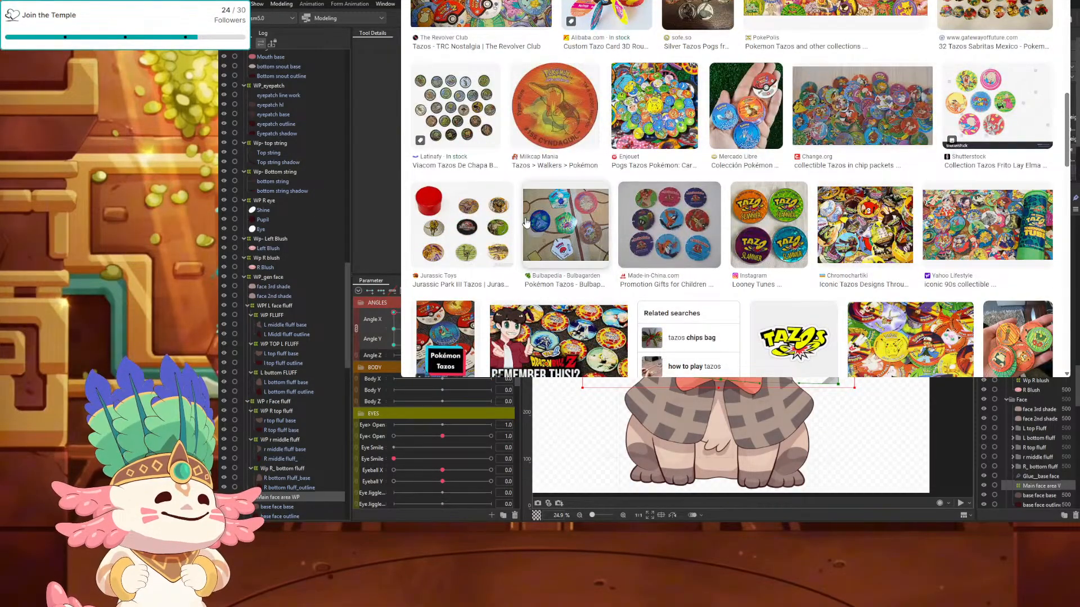
scroll(682, 285, "down", 3)
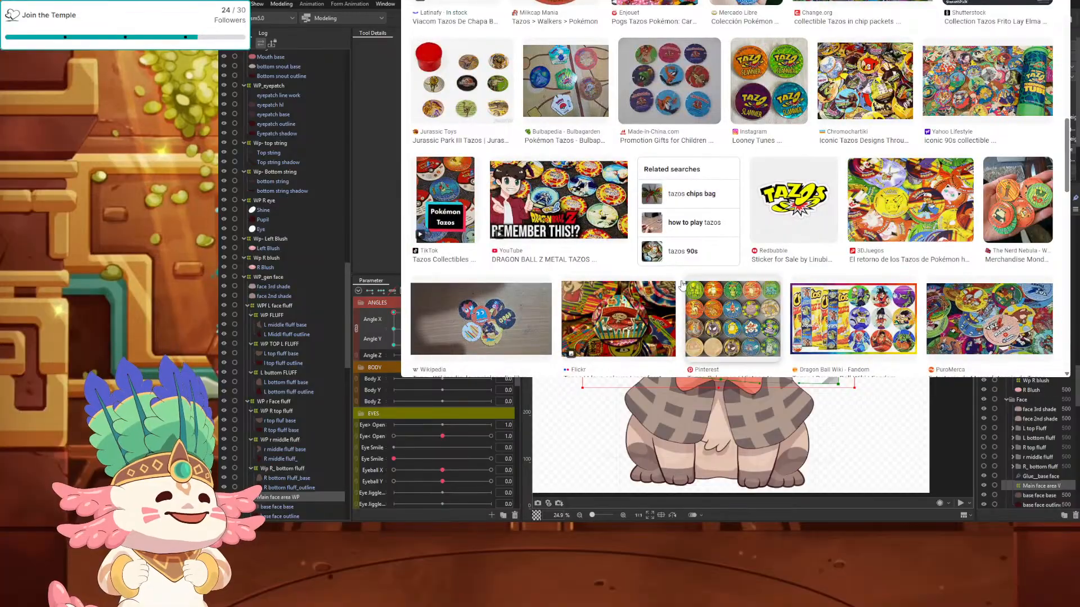
scroll(681, 285, "down", 4)
scroll(641, 294, "down", 3)
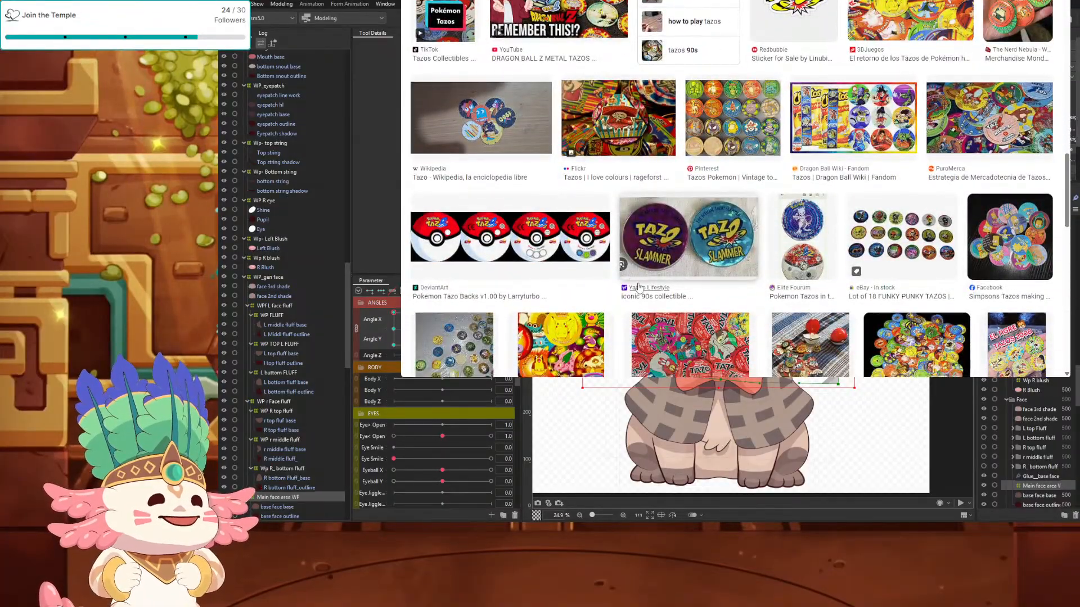
scroll(539, 284, "down", 3)
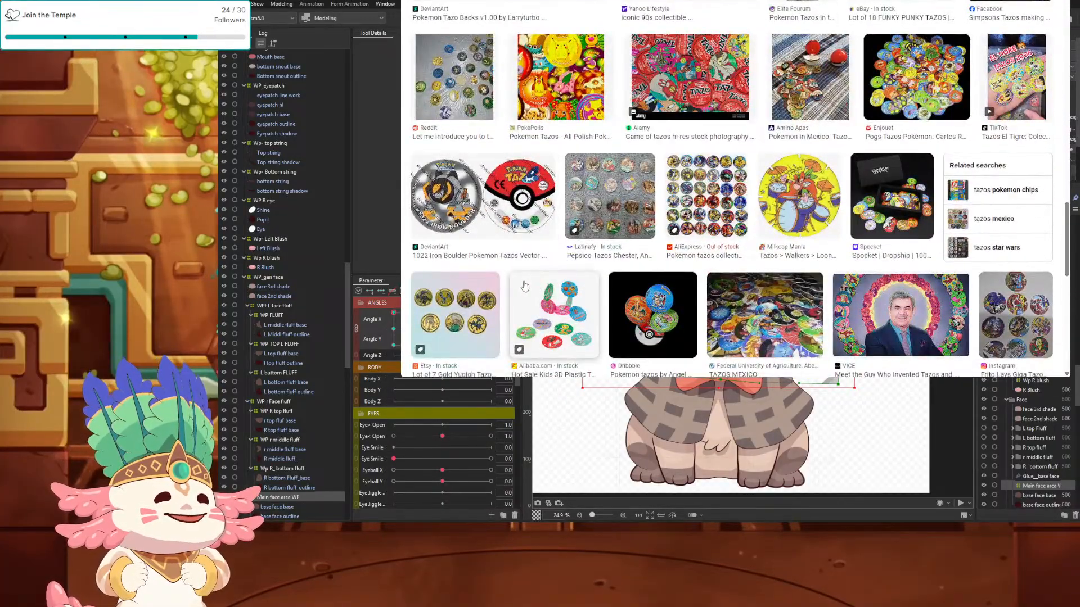
scroll(523, 287, "down", 5)
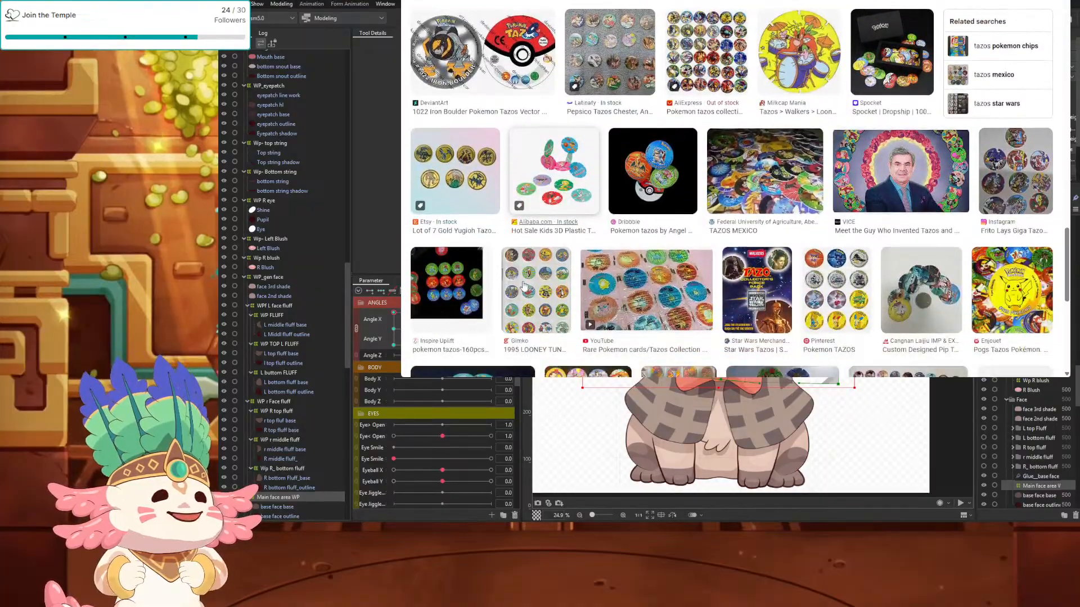
scroll(532, 285, "down", 2)
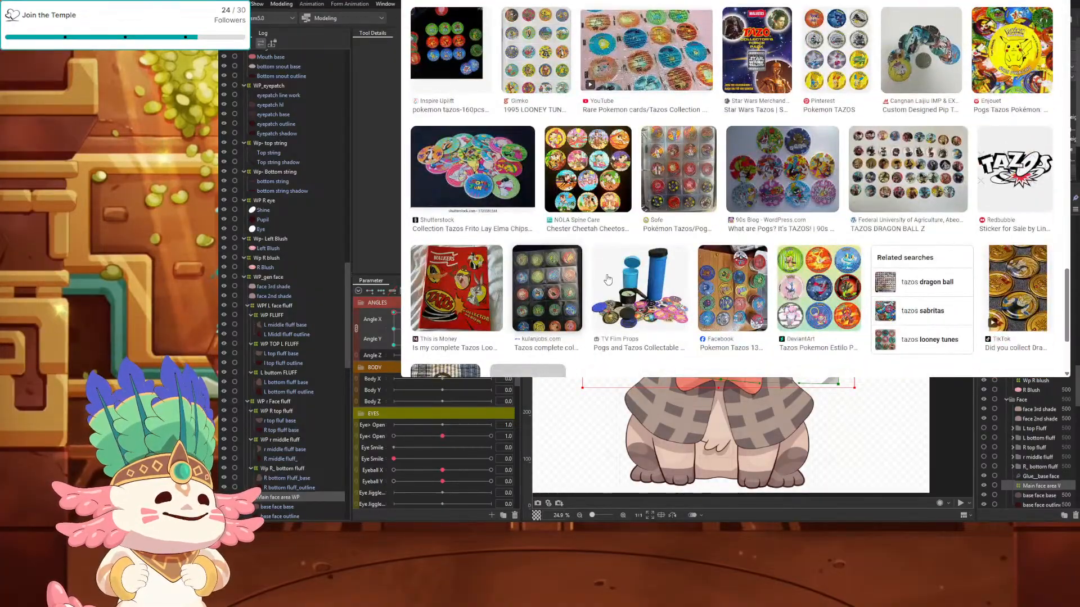
Step: Preview the Pokémon Tazos collection and Dragon Ball Tazos images, check the stream chat, and return to Live2D Cubism Editor
left_click(683, 187)
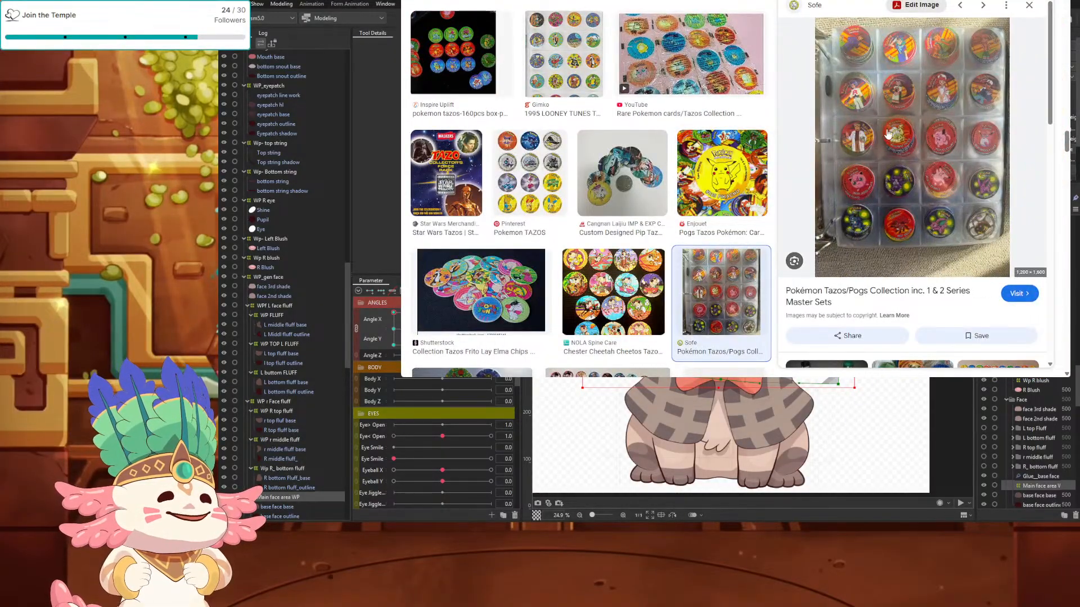
scroll(599, 266, "down", 4)
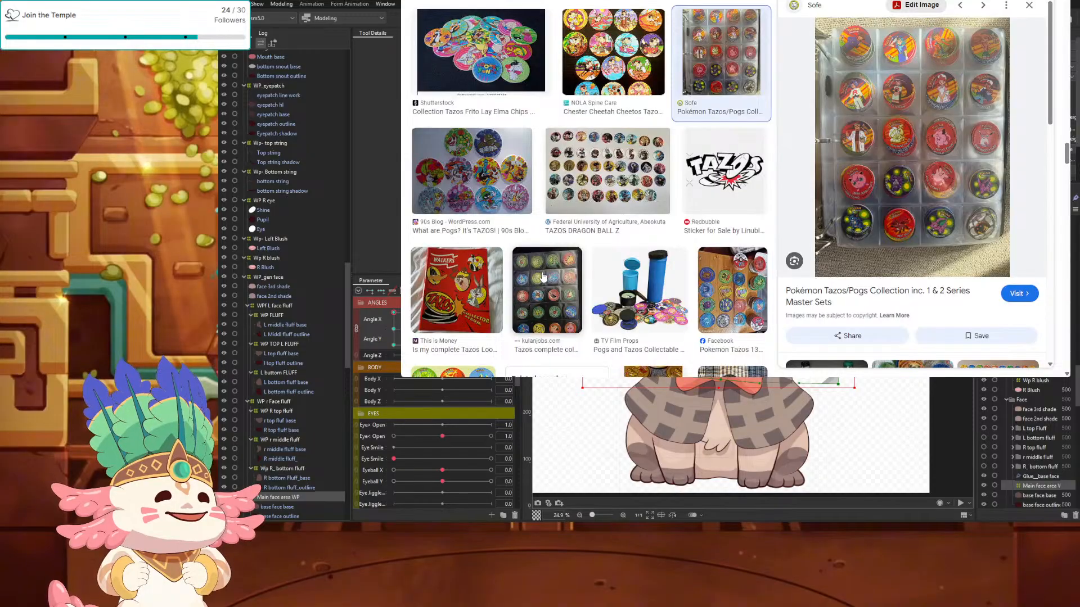
scroll(599, 270, "down", 3)
left_click(624, 275)
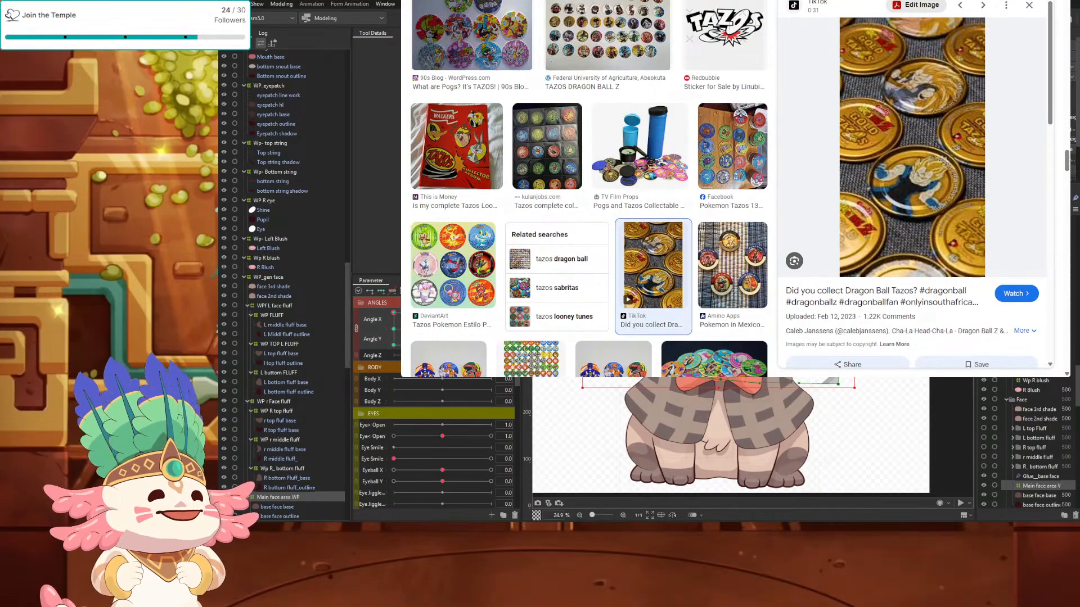
key("ctrl+Tab")
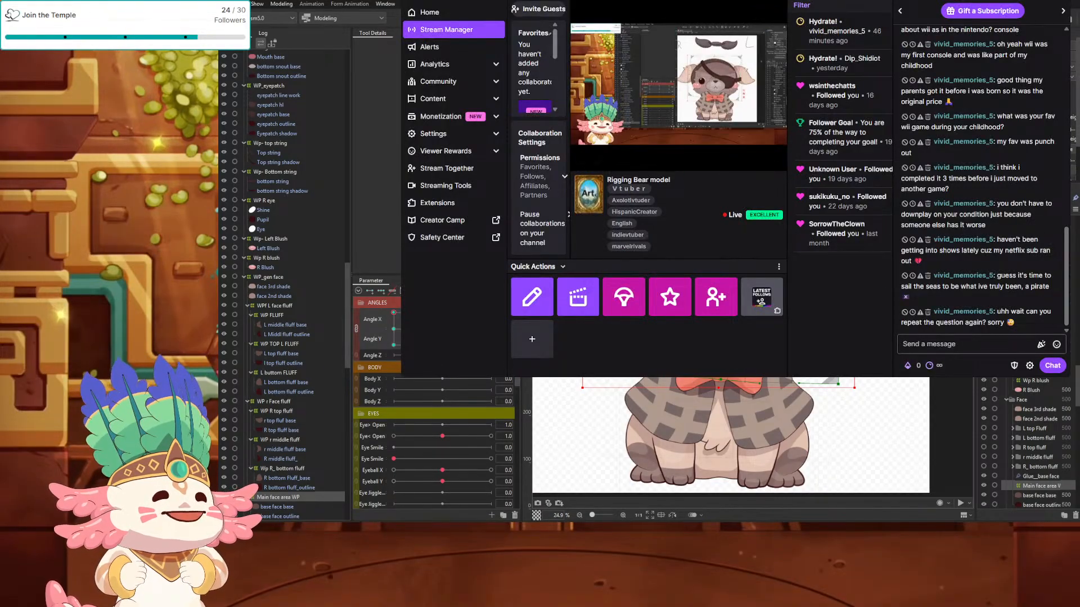
key("ctrl+shift+Tab")
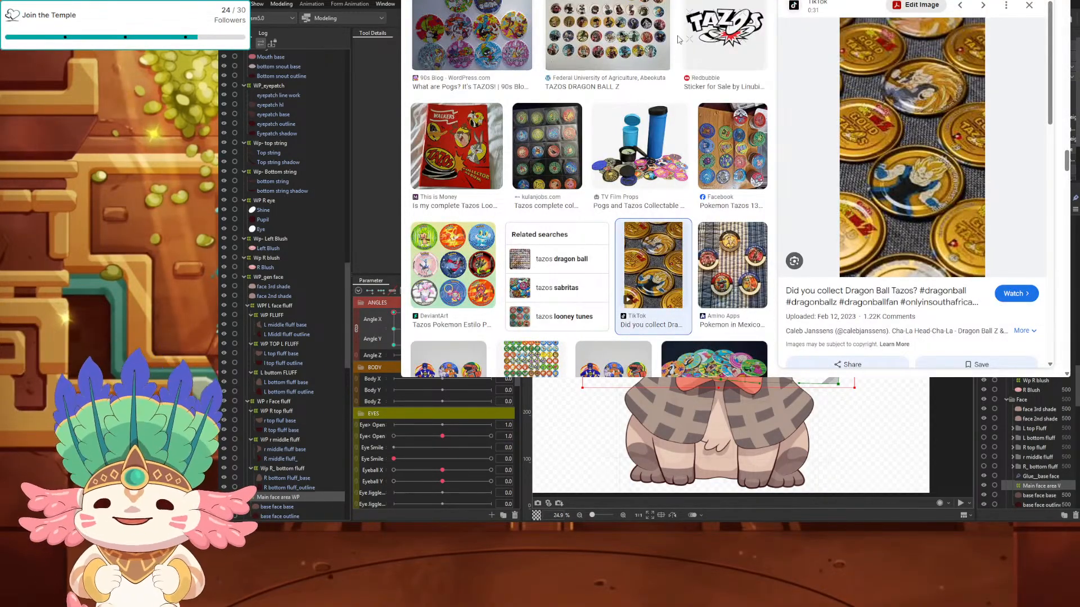
key("alt+Tab")
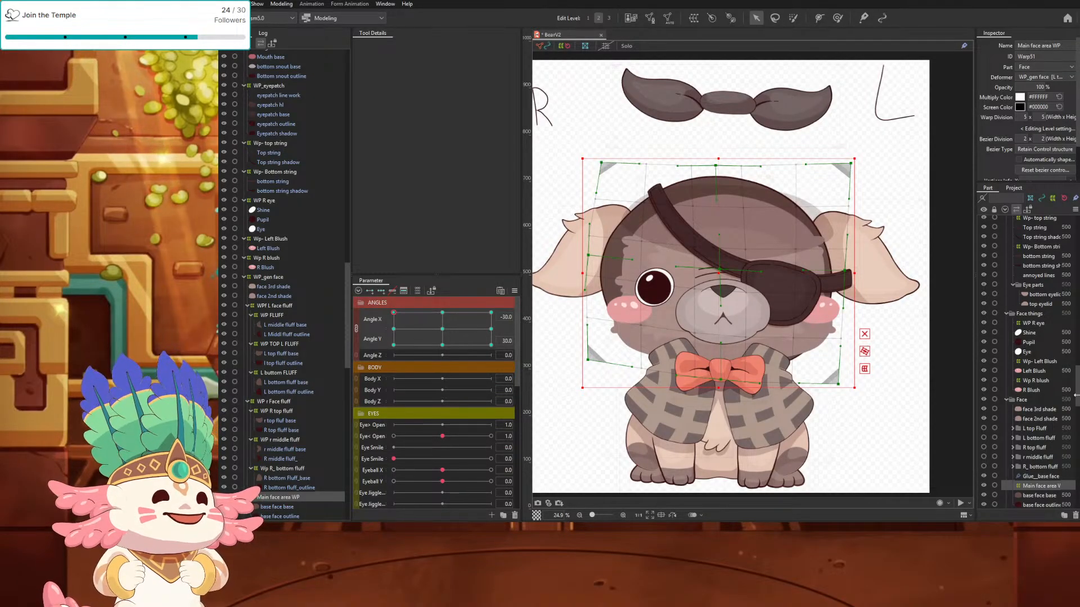
Step: Rotate the whole Main face area WP deformer slightly clockwise at Angle X -30, Angle Y 30, and check the pose
mouse_move(393, 312)
left_mouse_down()
mouse_move(374, 332)
mouse_move(376, 306)
left_mouse_up()
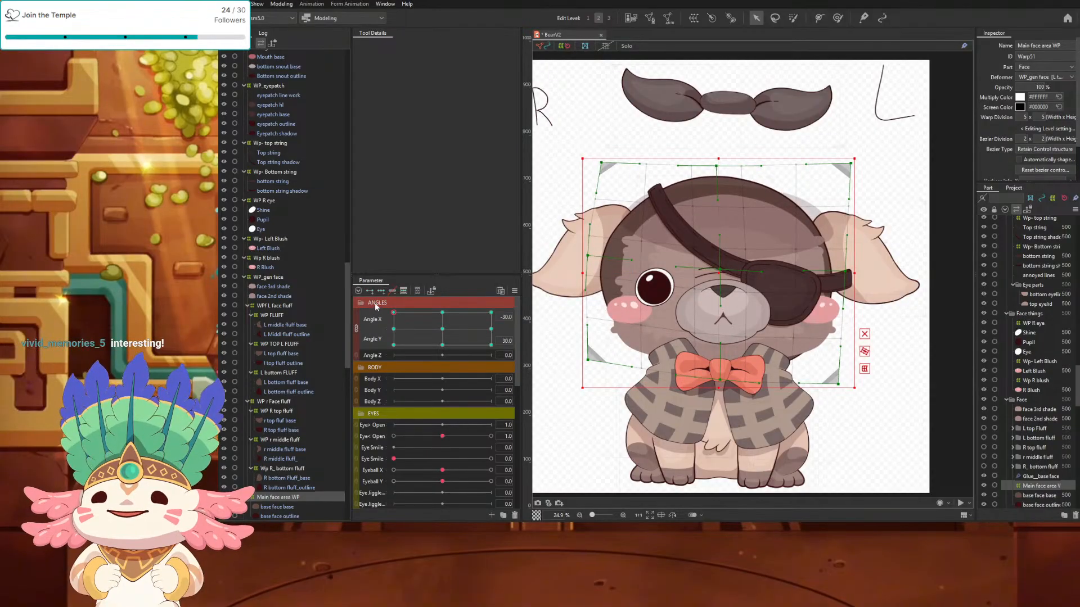
left_click_drag(858, 153, 862, 158)
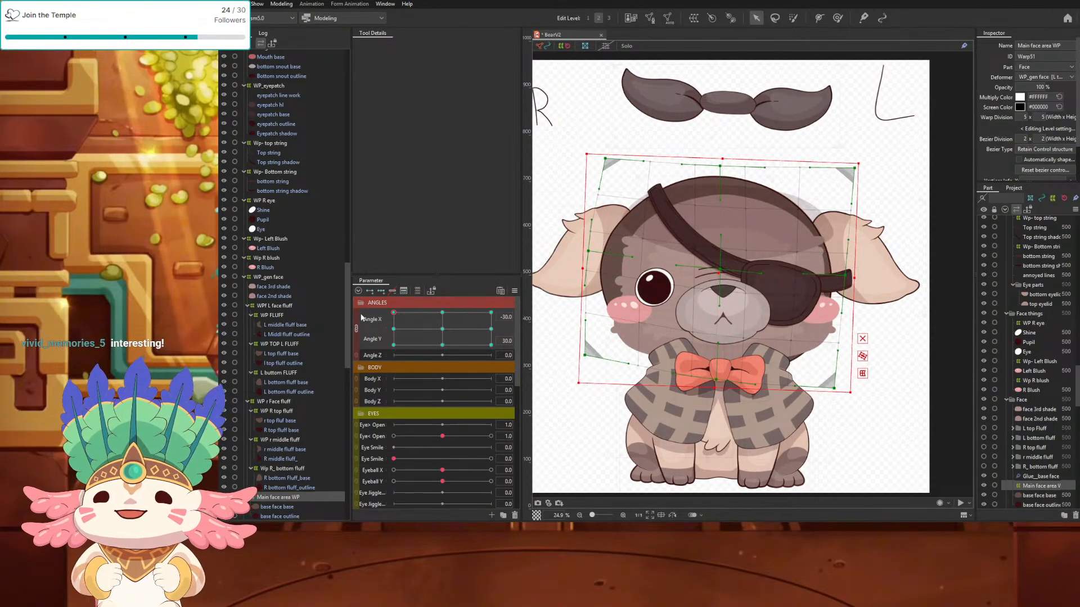
mouse_move(395, 313)
left_mouse_down()
mouse_move(396, 354)
mouse_move(396, 304)
mouse_move(378, 330)
mouse_move(379, 313)
left_mouse_up()
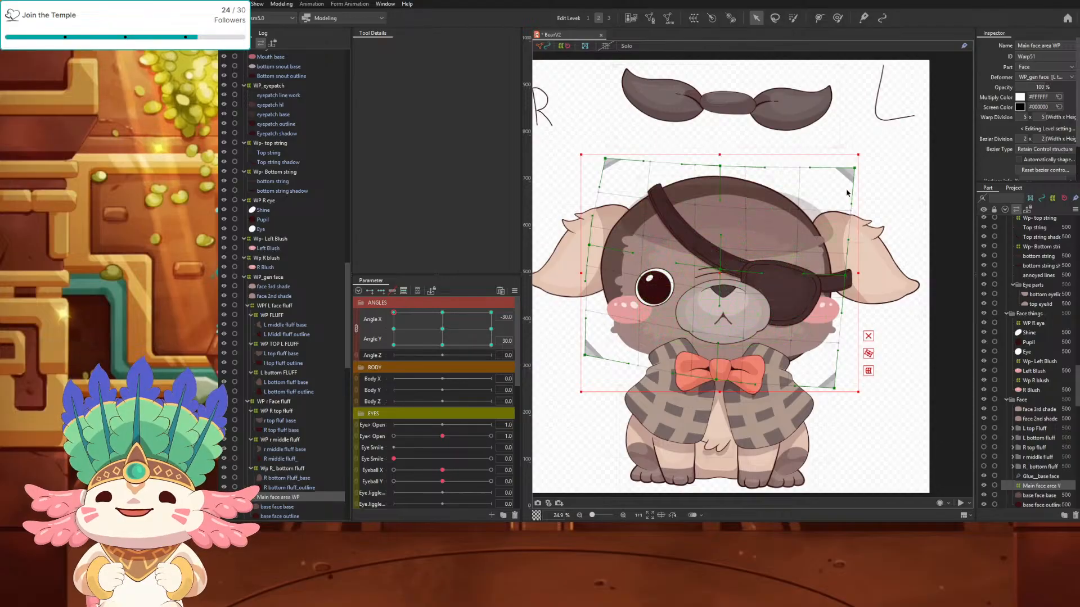
Step: At Angle X -30 and Angle Y 30, lower the deformer's L upper corner and top centre and nudge its L-side midpoint and bottom corner down
left_click_drag(855, 168, 854, 181)
left_click_drag(719, 167, 731, 178)
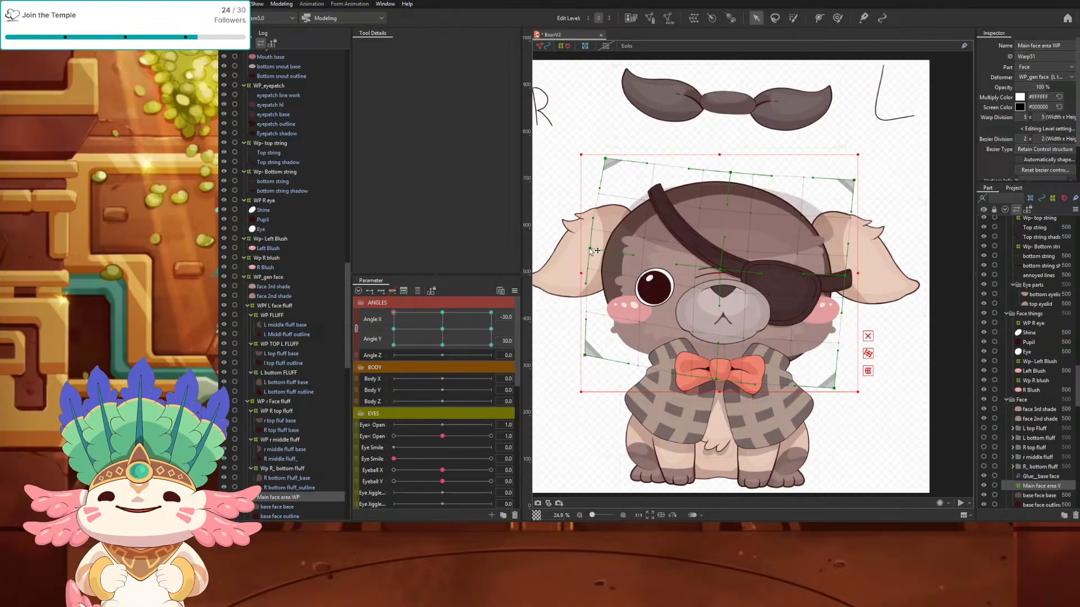
left_click_drag(835, 388, 833, 391)
left_click_drag(845, 276, 846, 280)
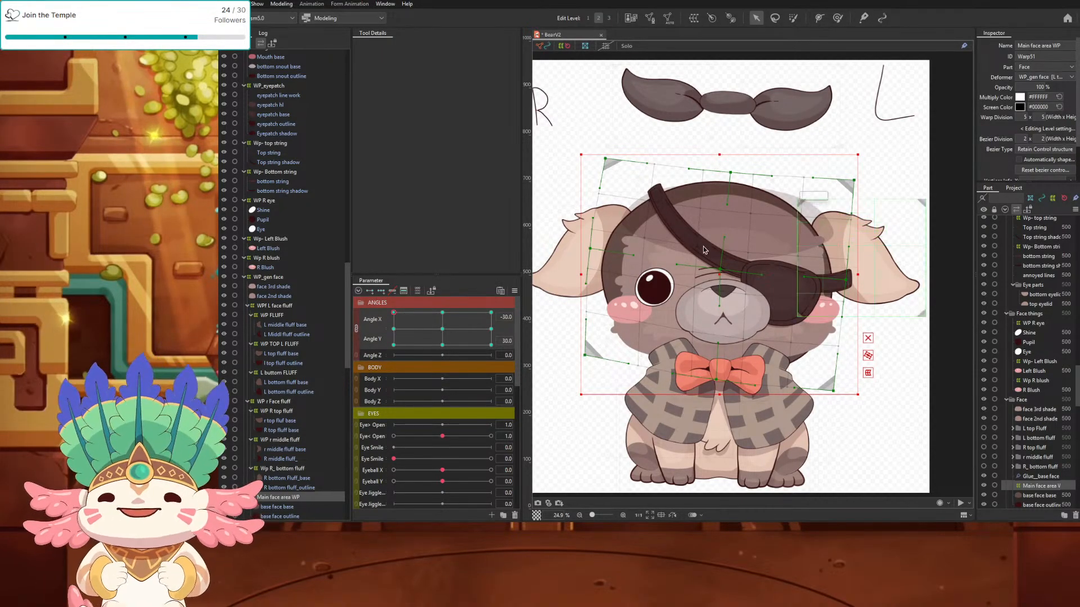
Step: At Angle X 30 and Angle Y 30, lower the deformer's R upper corner and shift its top centre down toward the R side
left_click_drag(394, 312, 513, 311)
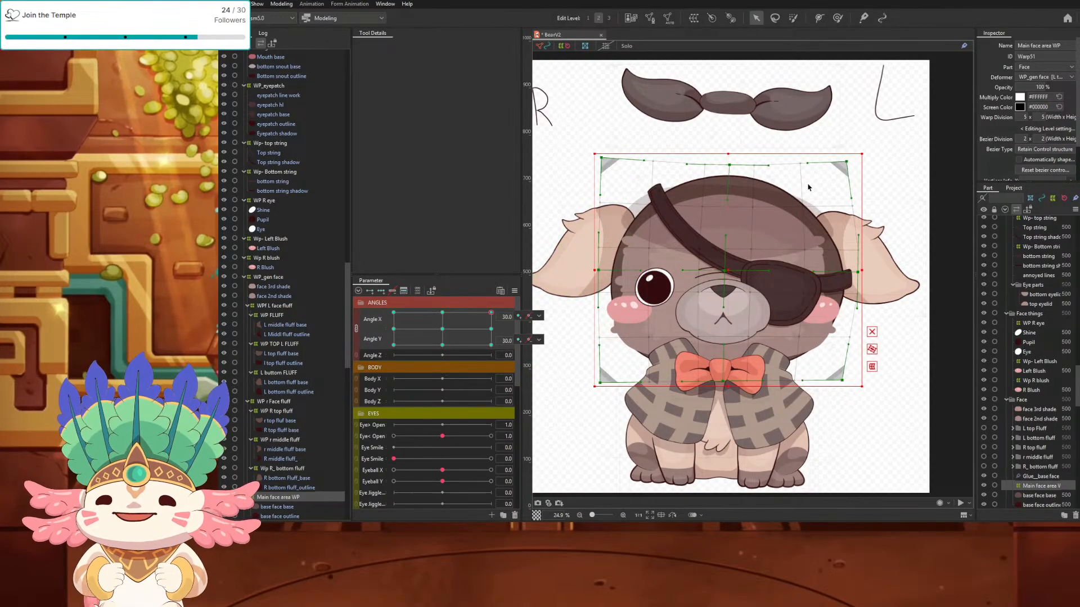
left_click_drag(602, 160, 596, 173)
left_click_drag(731, 167, 723, 170)
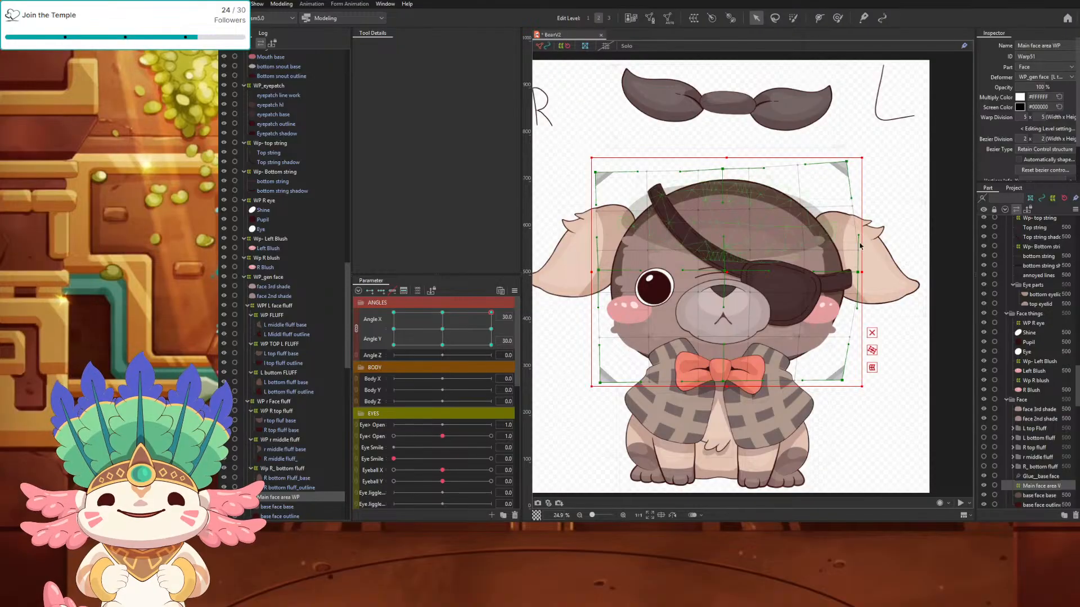
Step: At Angle X 30 and Angle Y 30, raise the L-side midpoint and bottom corner and pull the L upper corner and midpoint inward
left_click_drag(859, 273, 858, 255)
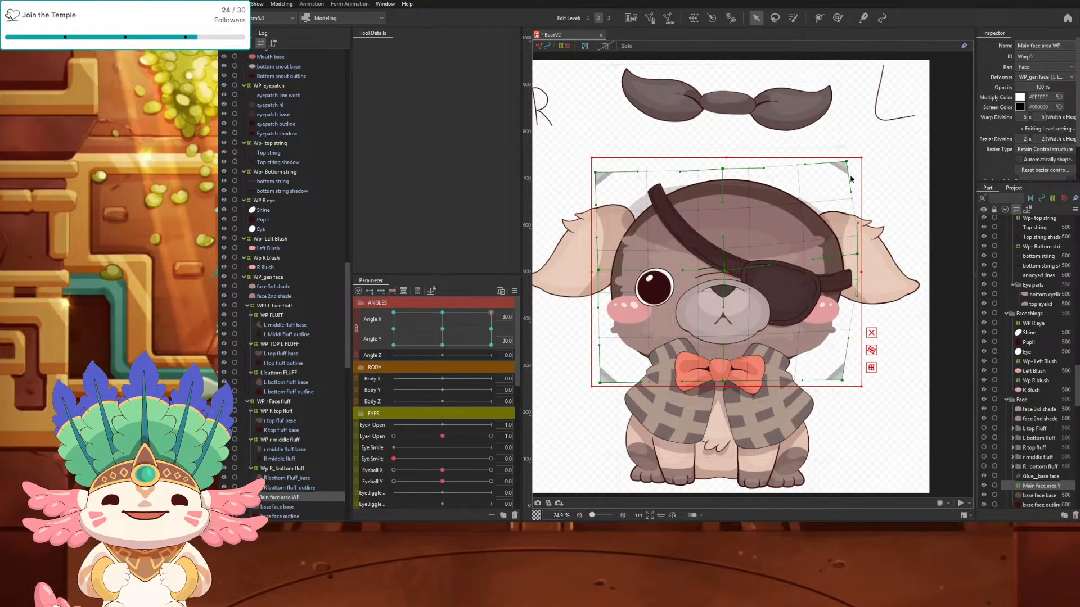
left_click_drag(847, 163, 842, 163)
left_click_drag(842, 380, 846, 366)
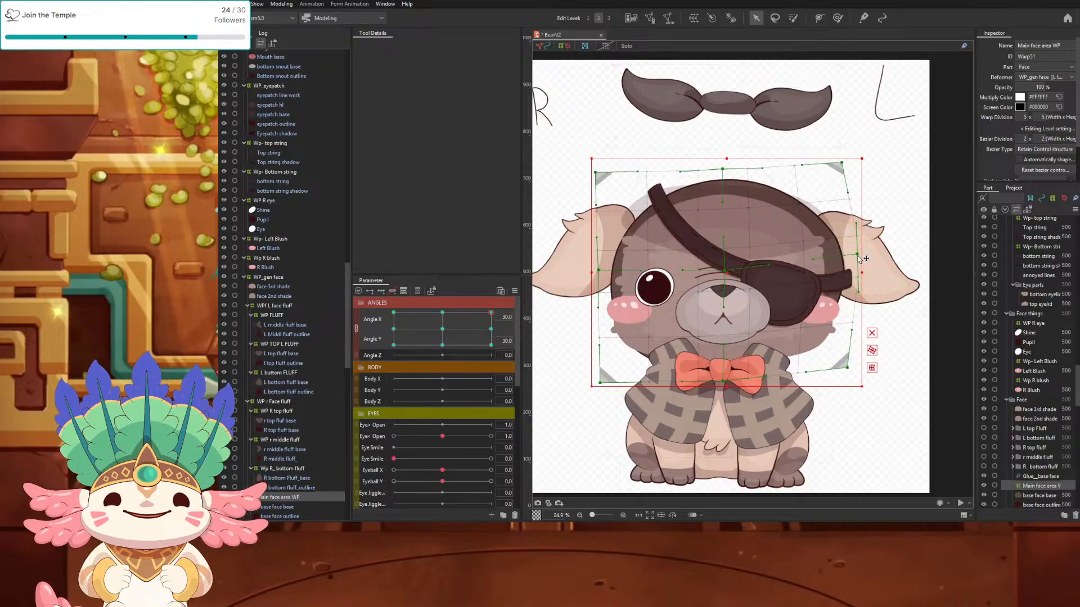
left_click_drag(857, 255, 853, 252)
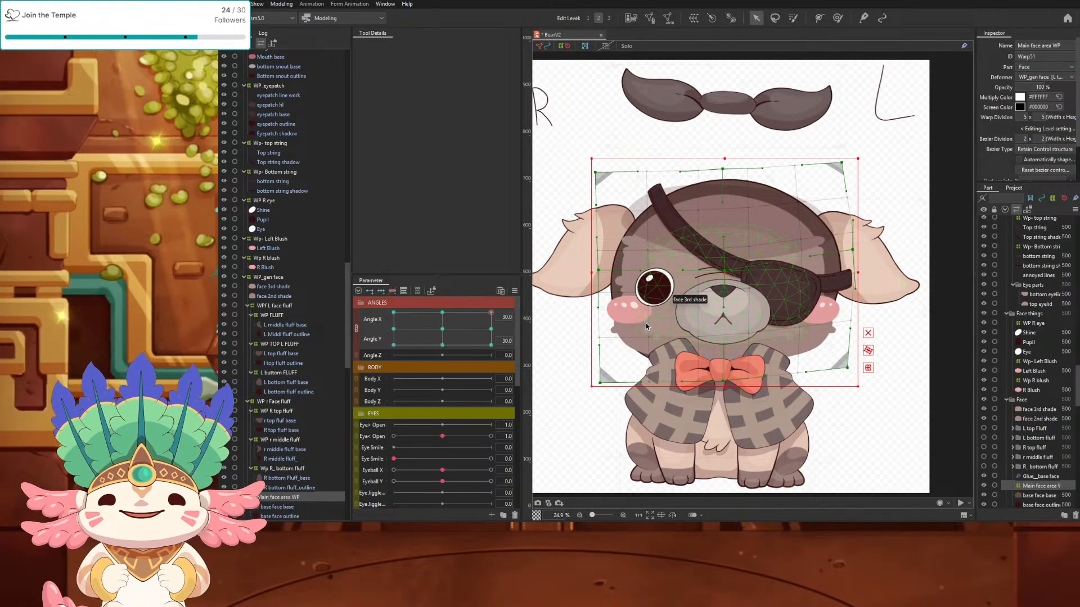
Step: At Angle X 30 and Angle Y 30, lower the deformer's R upper corner and R-side midpoint, and pull its L-side midpoint outward
left_click_drag(491, 313, 498, 288)
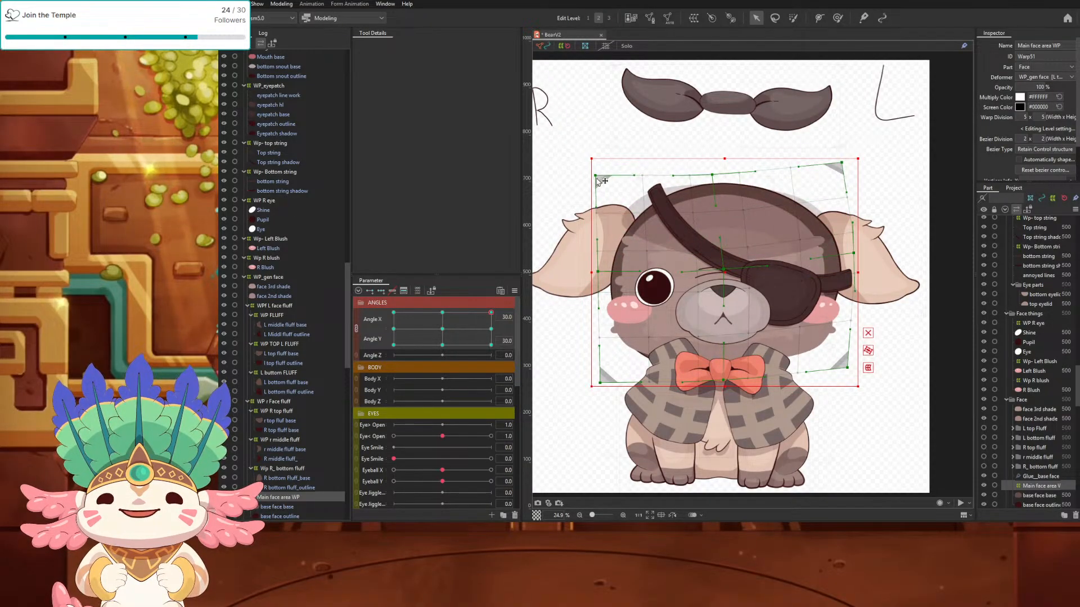
left_click_drag(491, 313, 531, 310)
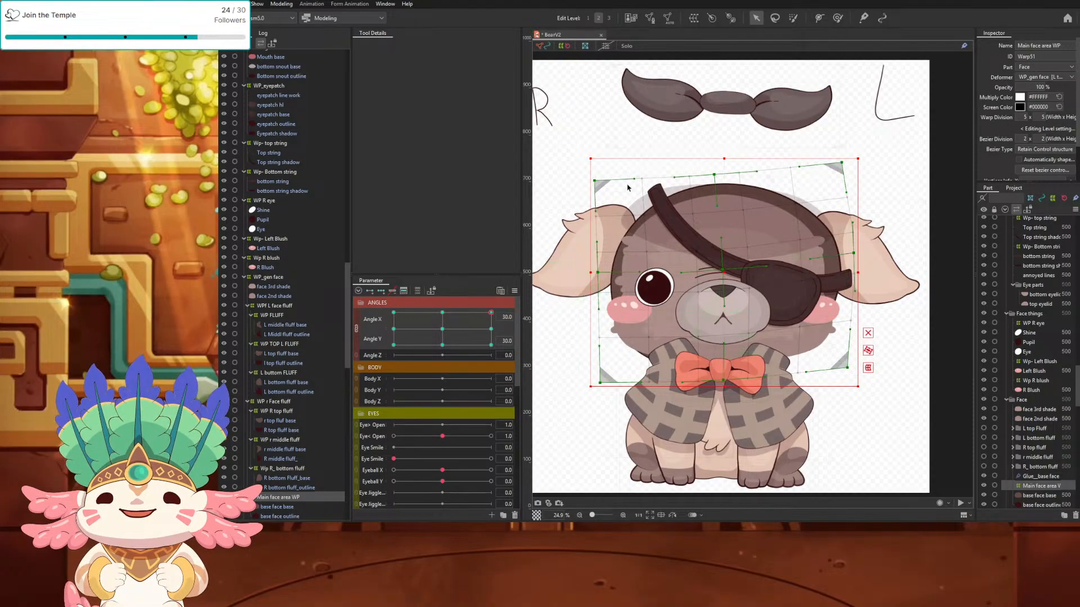
left_click_drag(601, 183, 603, 188)
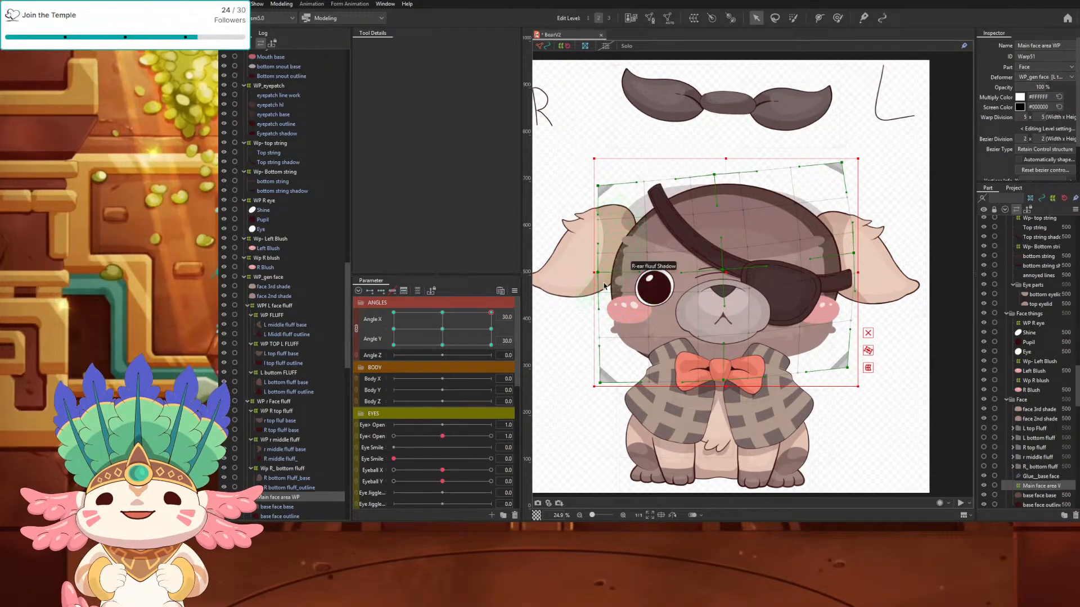
left_click_drag(600, 276, 601, 282)
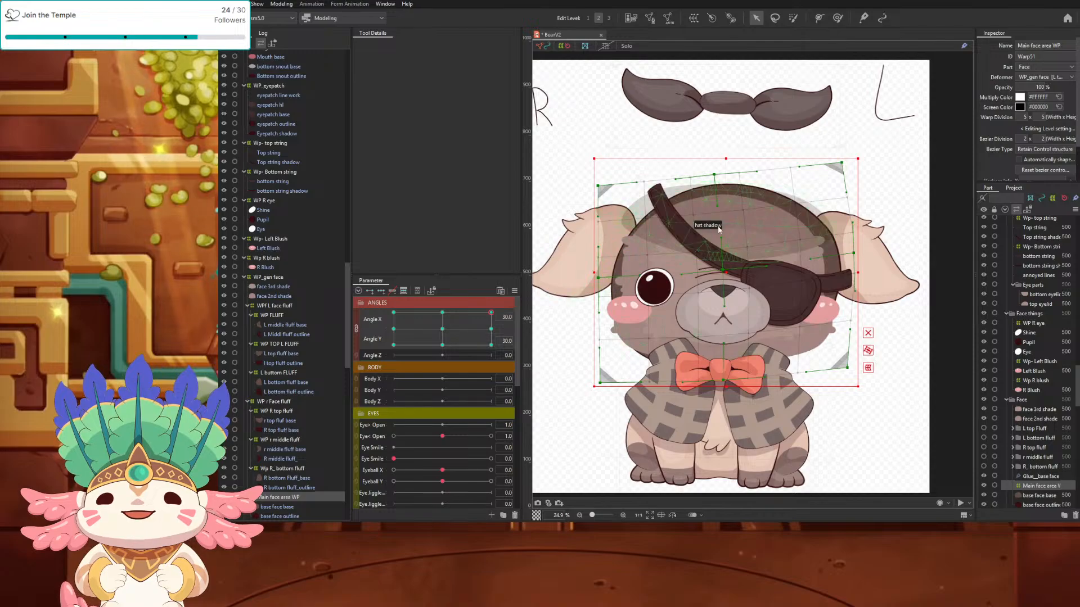
left_click_drag(480, 323, 534, 253)
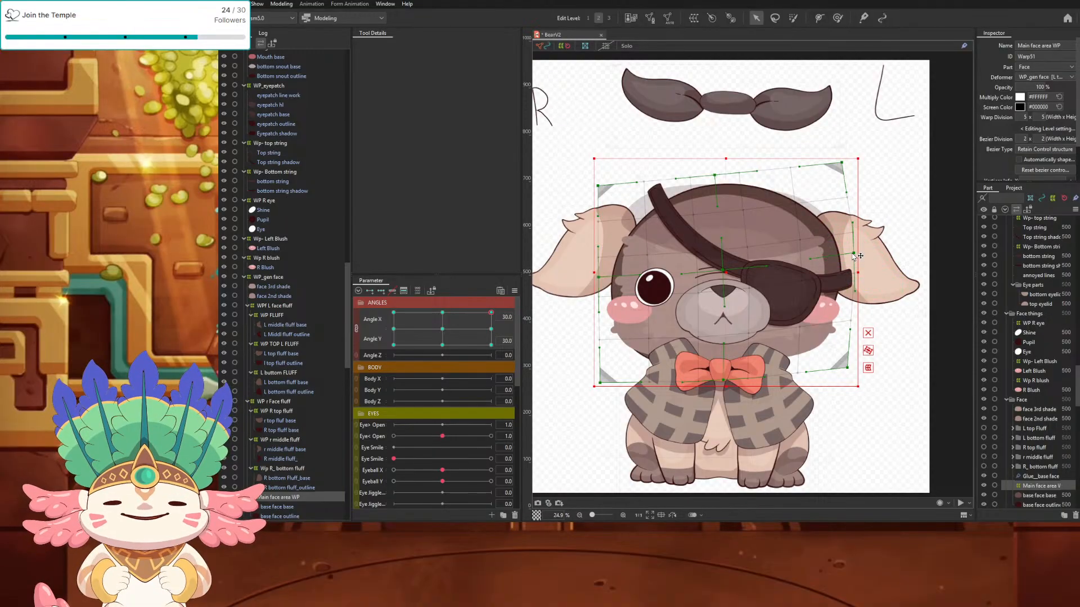
left_click_drag(854, 254, 859, 251)
left_click_drag(861, 251, 865, 251)
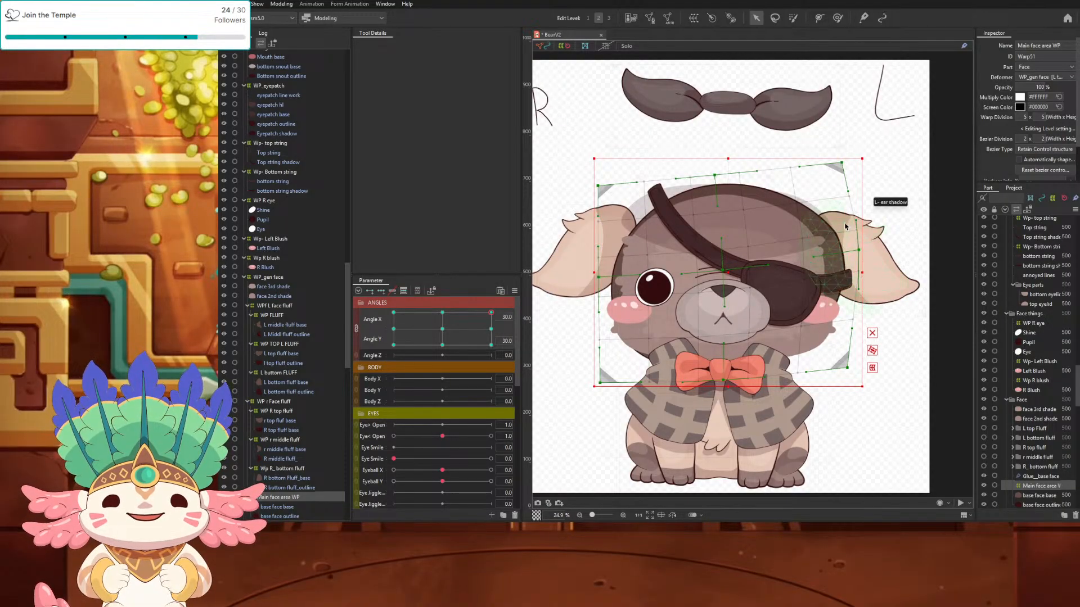
Step: Preview the combined angle poses, return Angle X and Angle Y to near neutral, and unlink the two parameters
left_click_drag(490, 313, 430, 322)
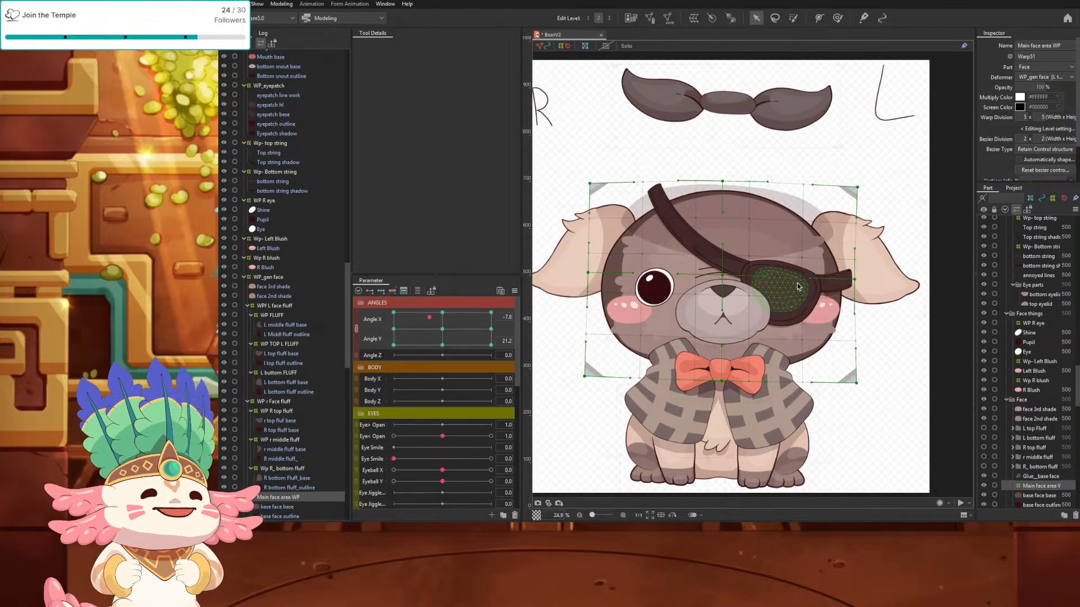
mouse_move(439, 323)
left_mouse_down()
mouse_move(453, 318)
mouse_move(458, 332)
mouse_move(465, 307)
mouse_move(423, 368)
mouse_move(394, 324)
mouse_move(351, 293)
mouse_move(439, 274)
mouse_move(382, 265)
mouse_move(581, 273)
mouse_move(354, 255)
mouse_move(433, 259)
mouse_move(519, 354)
mouse_move(501, 272)
mouse_move(442, 262)
mouse_move(478, 338)
mouse_move(468, 355)
mouse_move(416, 317)
mouse_move(478, 327)
mouse_move(450, 320)
mouse_move(443, 332)
left_mouse_up()
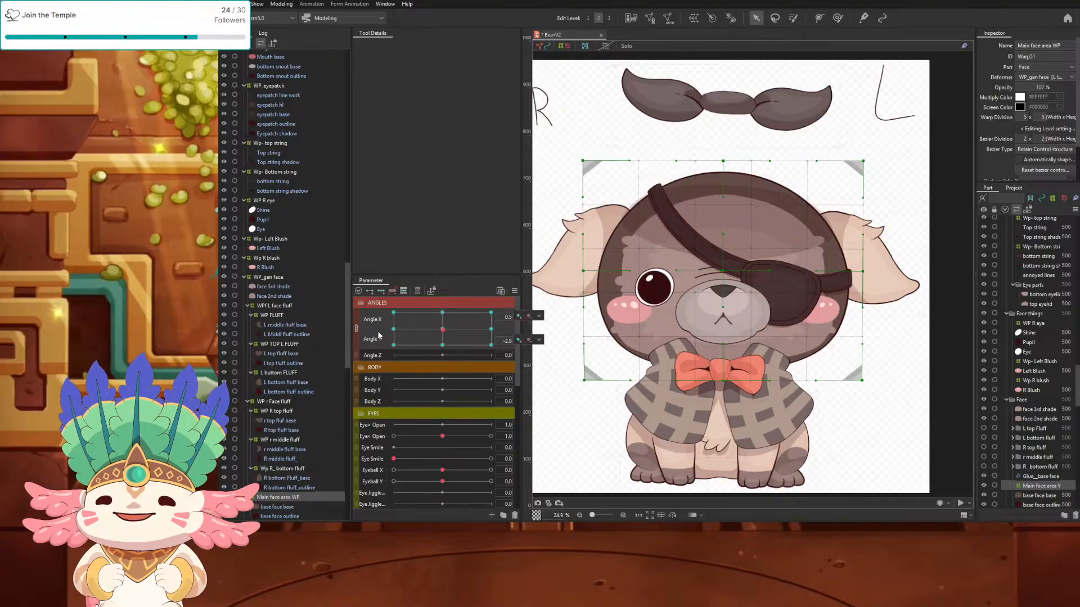
left_click(356, 328)
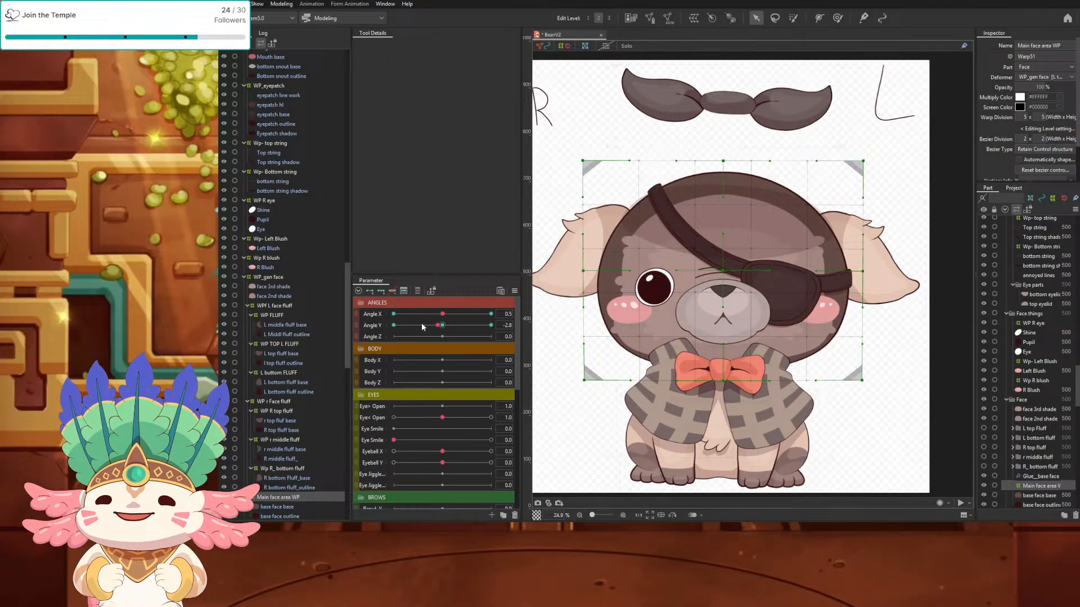
left_click(442, 326)
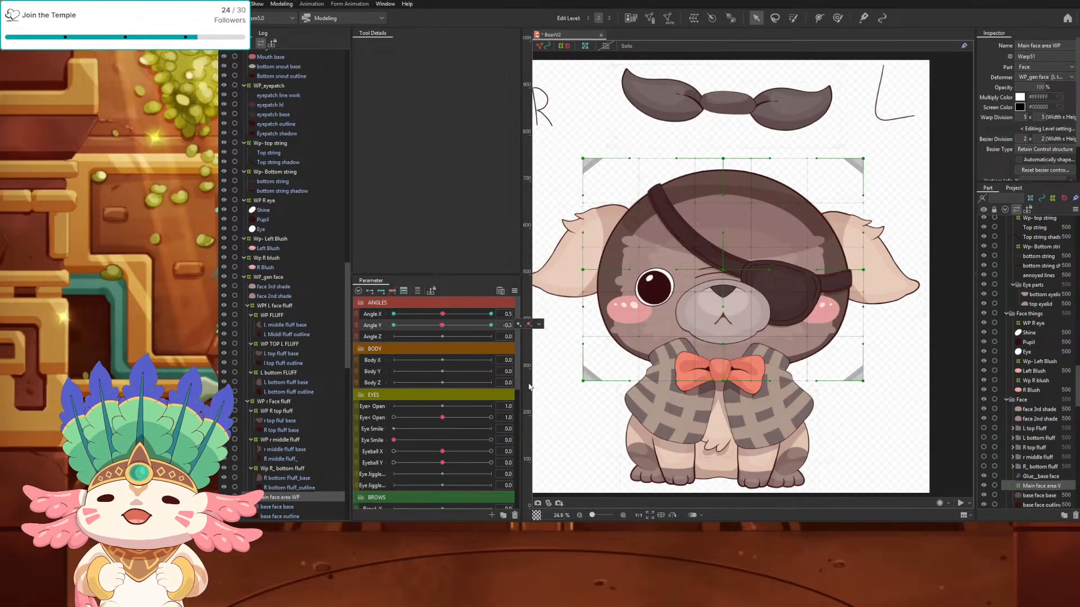
Step: Look through the deformer hierarchy from the face and ear deformers up to the hat and bow deformers
scroll(267, 469, "down", 2)
scroll(267, 470, "down", 2)
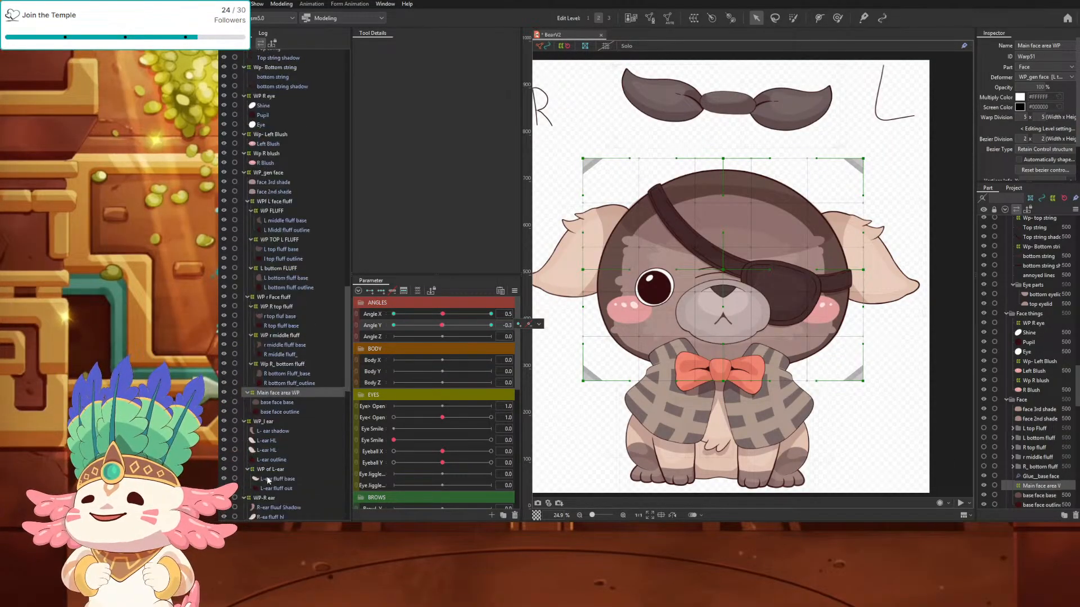
scroll(287, 473, "down", 2)
scroll(270, 492, "down", 3)
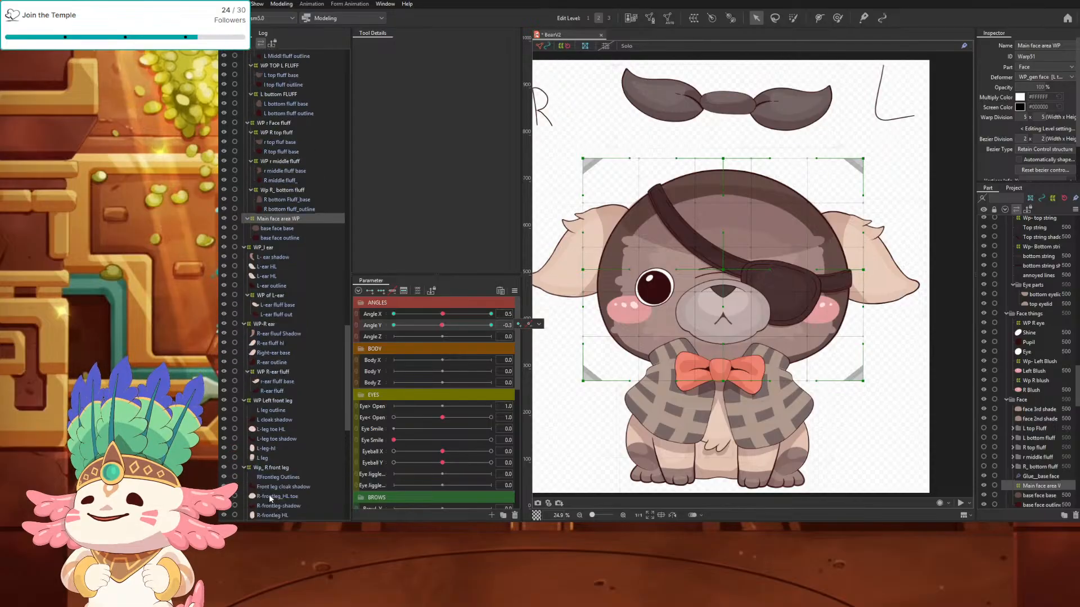
left_click(284, 314)
scroll(308, 285, "up", 12)
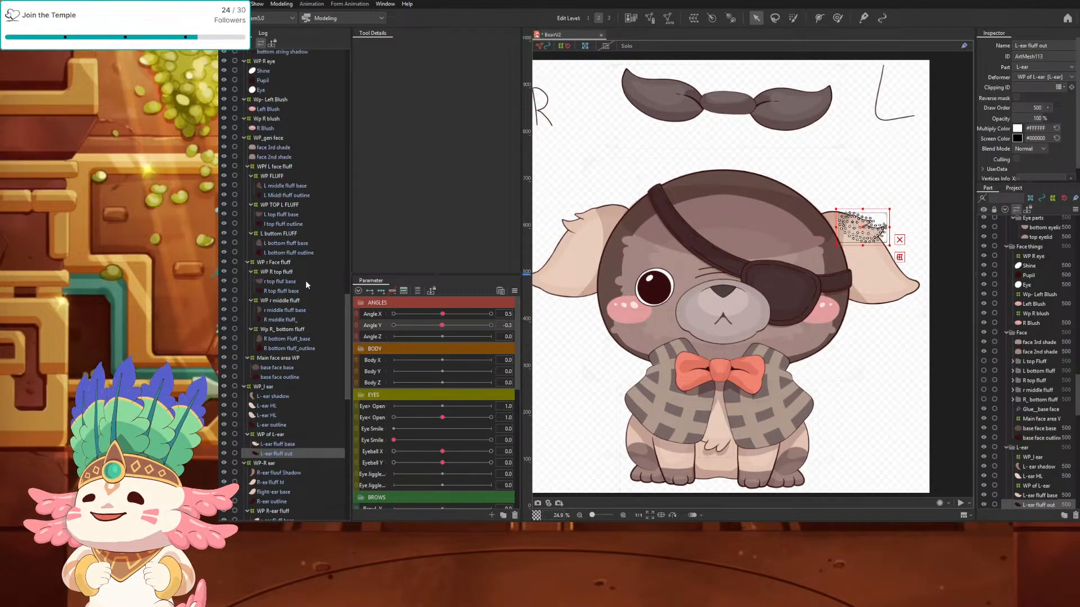
scroll(298, 269, "up", 10)
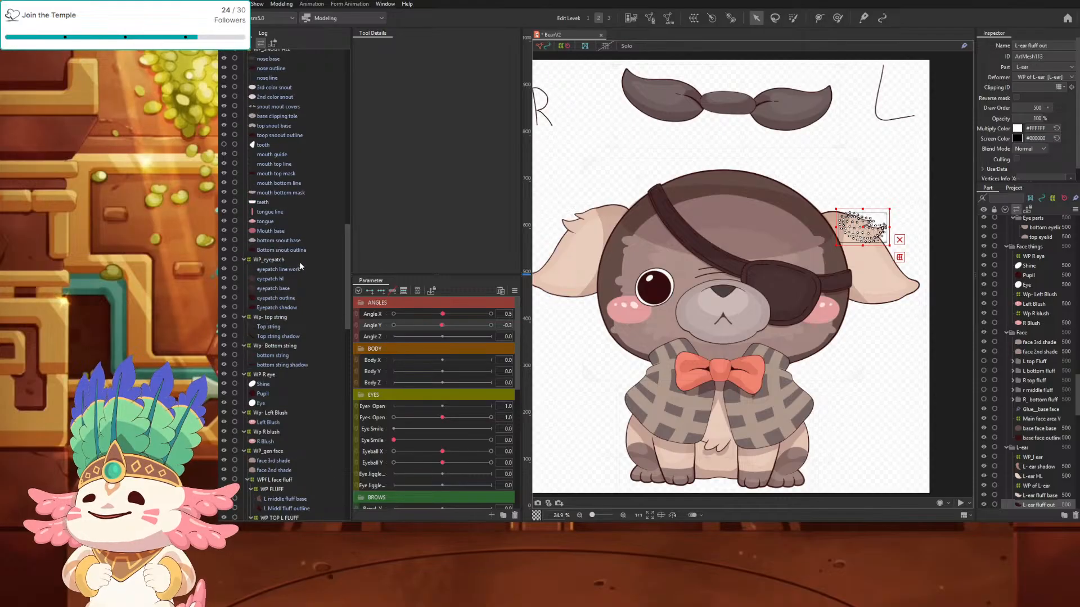
scroll(292, 235, "up", 5)
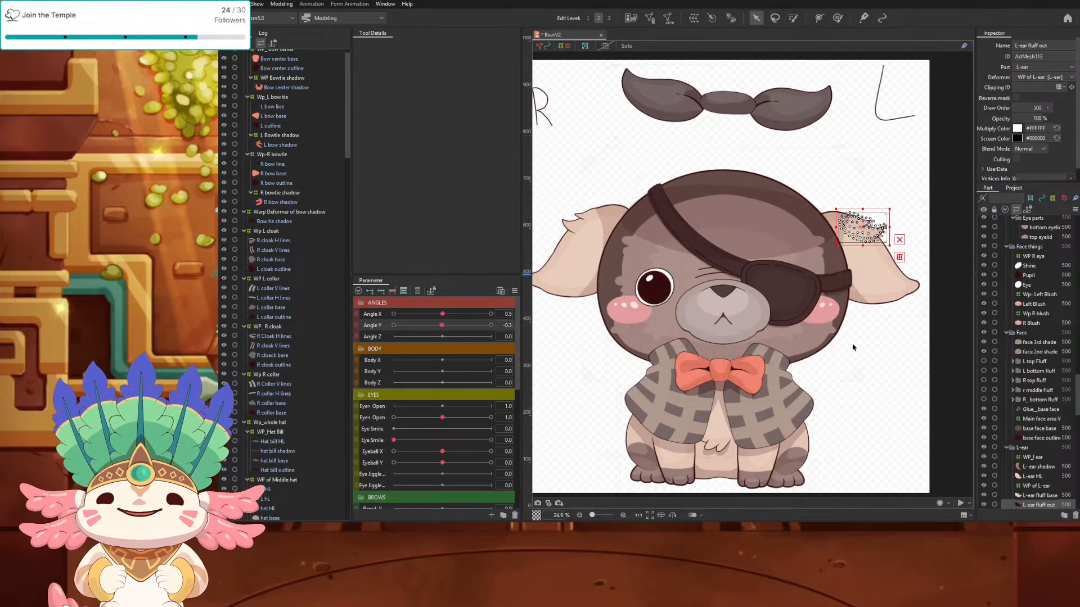
Step: Collapse the Clothes part folder and show the Hat Bill, Middle hat and L middle fluff parts
left_click_drag(1071, 413, 1074, 518)
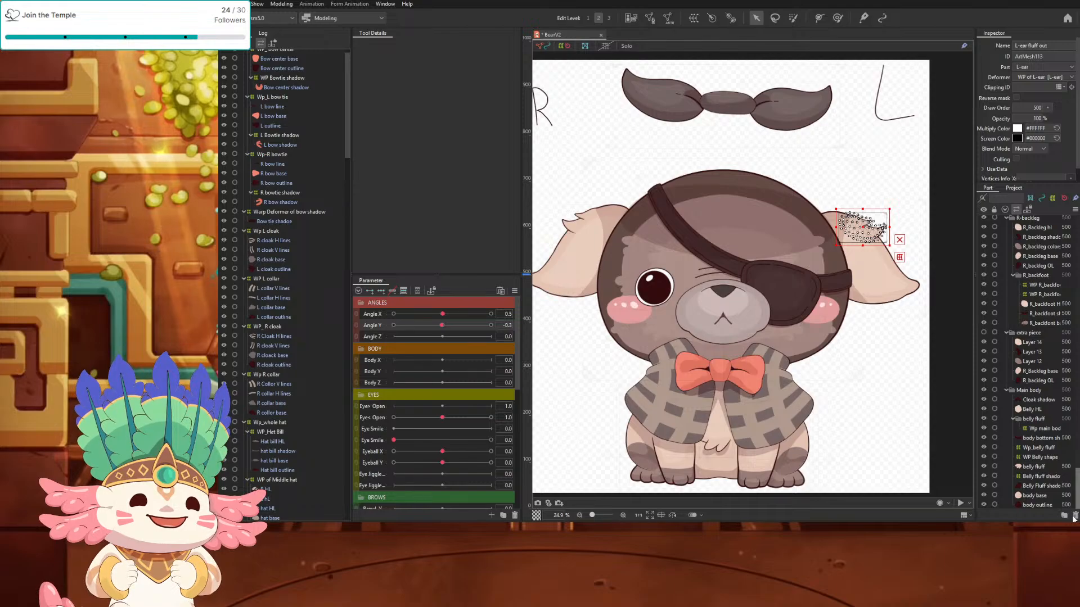
left_click_drag(1074, 515, 1067, 397)
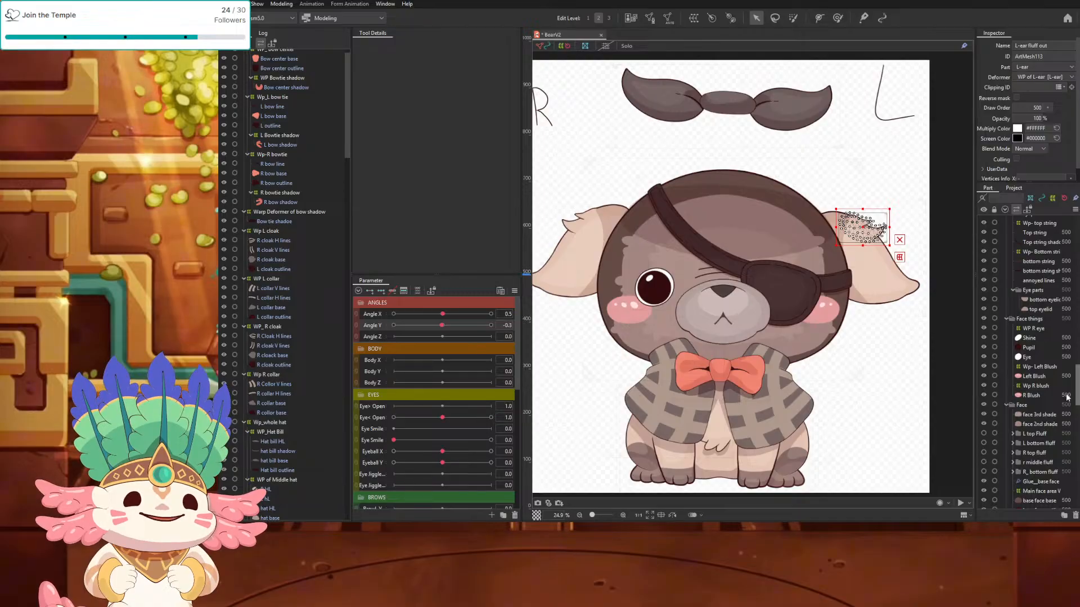
scroll(1012, 259, "up", 7)
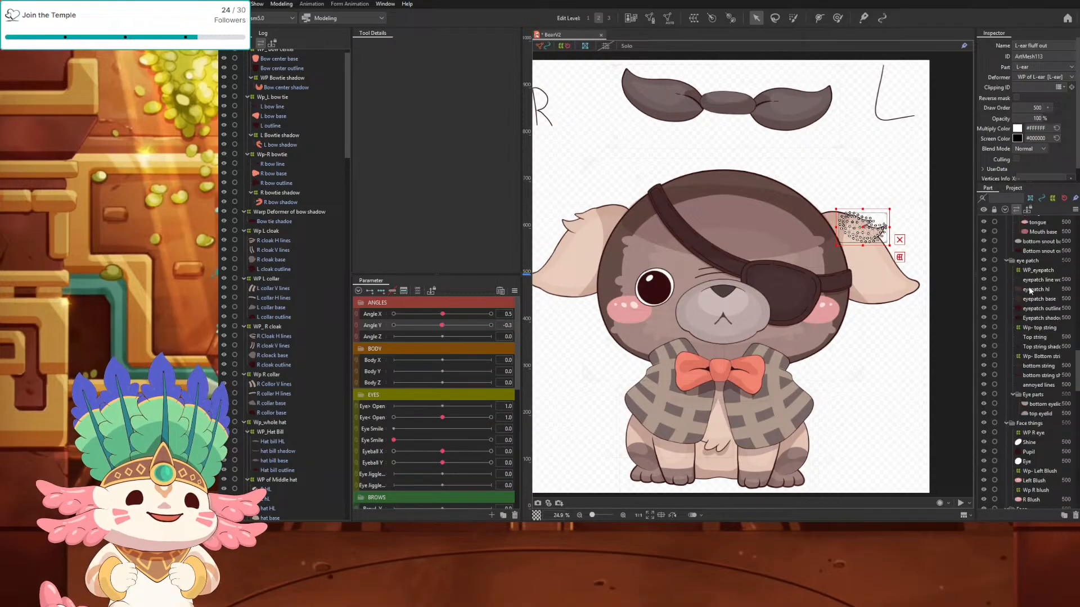
left_click_drag(1078, 364, 1073, 229)
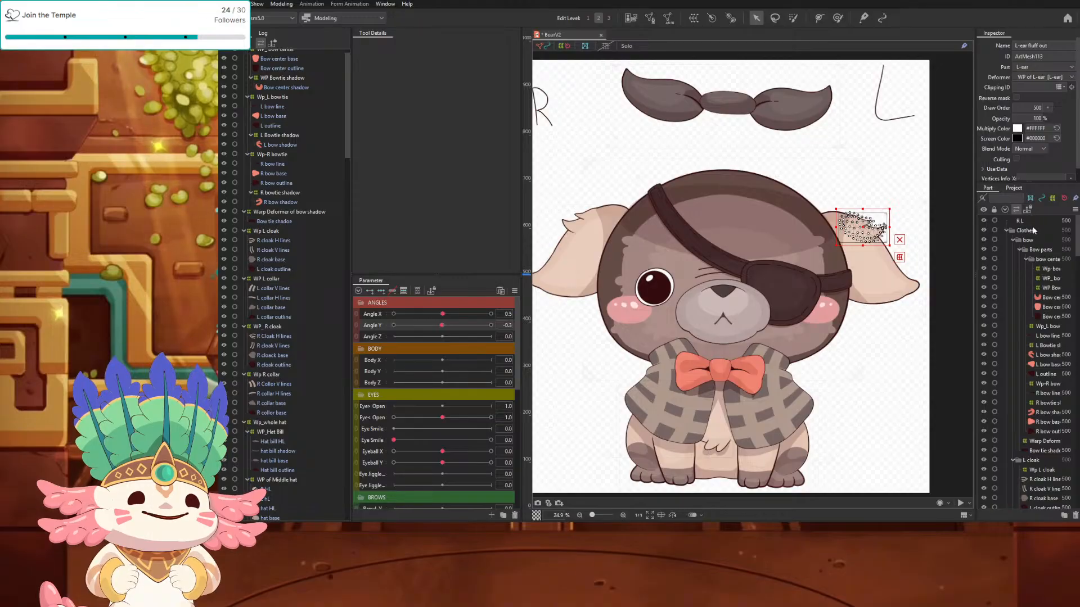
left_click(1006, 230)
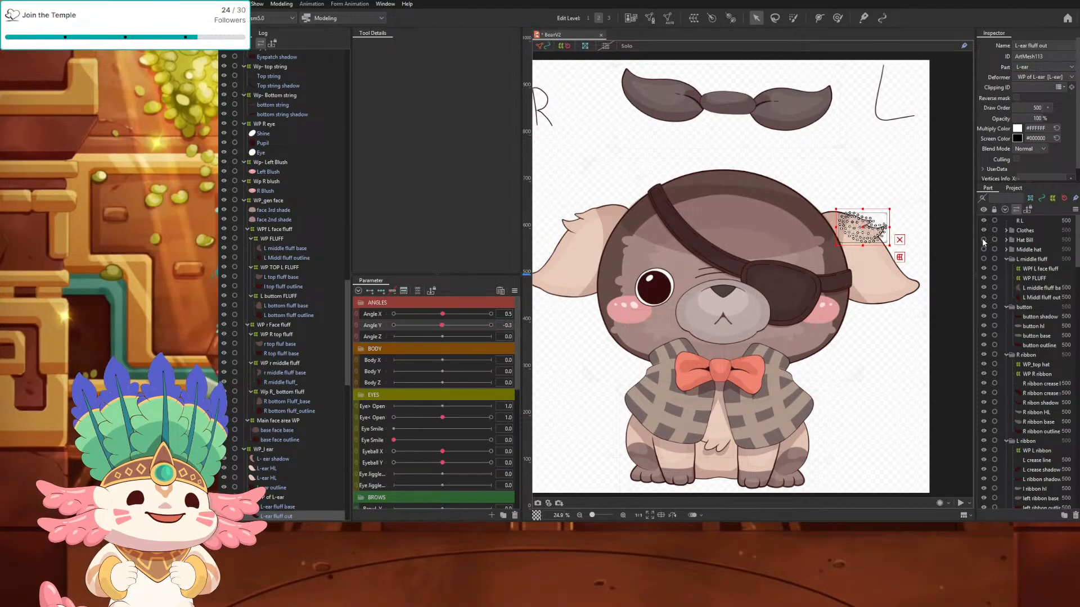
left_click(983, 240)
left_click(984, 250)
left_click(1022, 240)
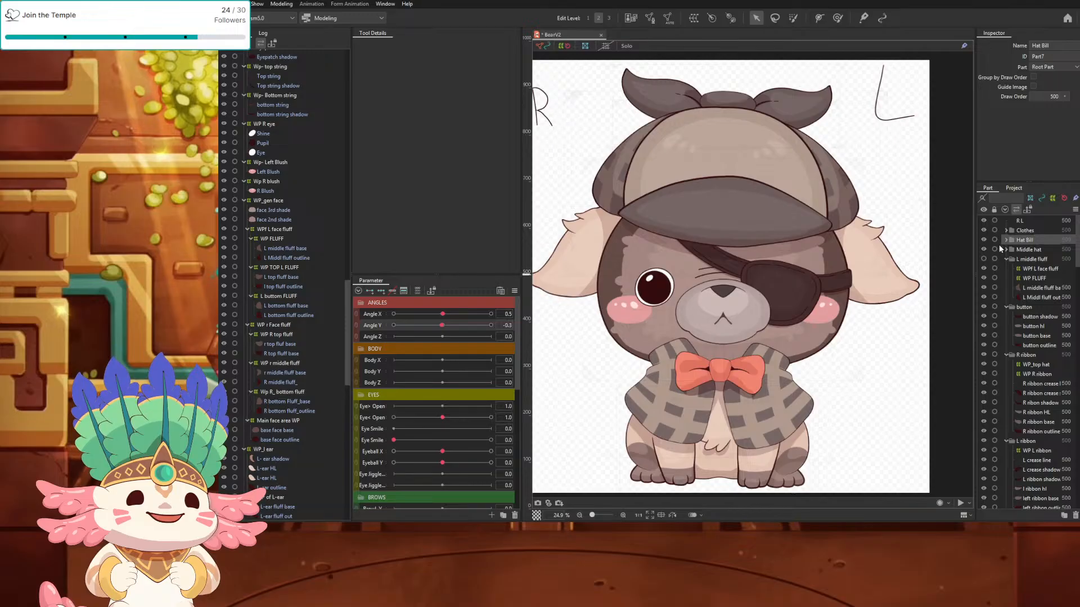
left_click(984, 259)
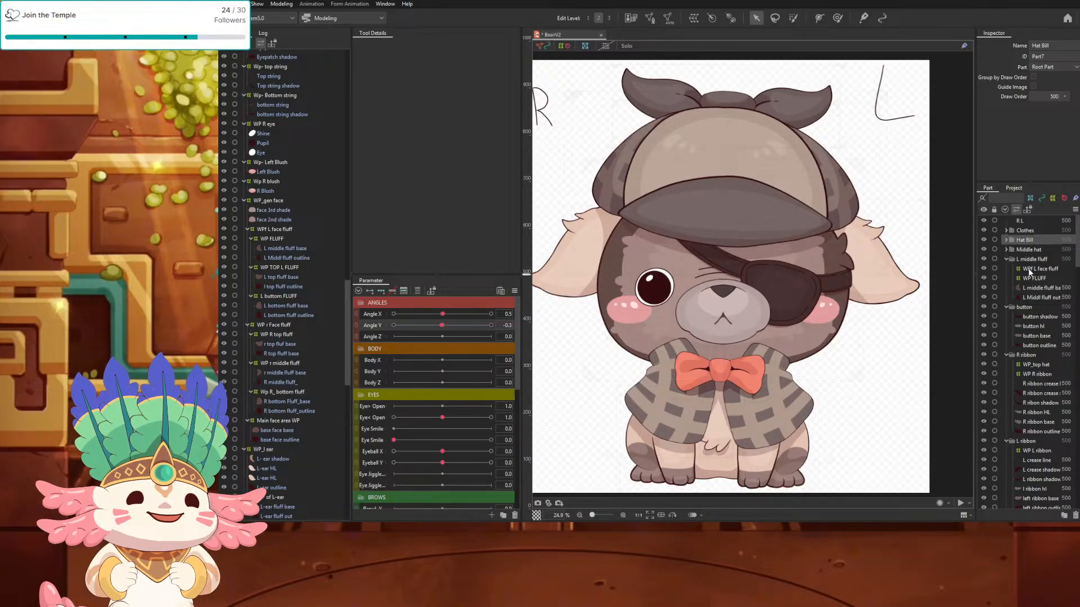
Step: Show the L top, L bottom, R top, R middle and R bottom fluff parts in the Face folder
scroll(997, 411, "down", 1)
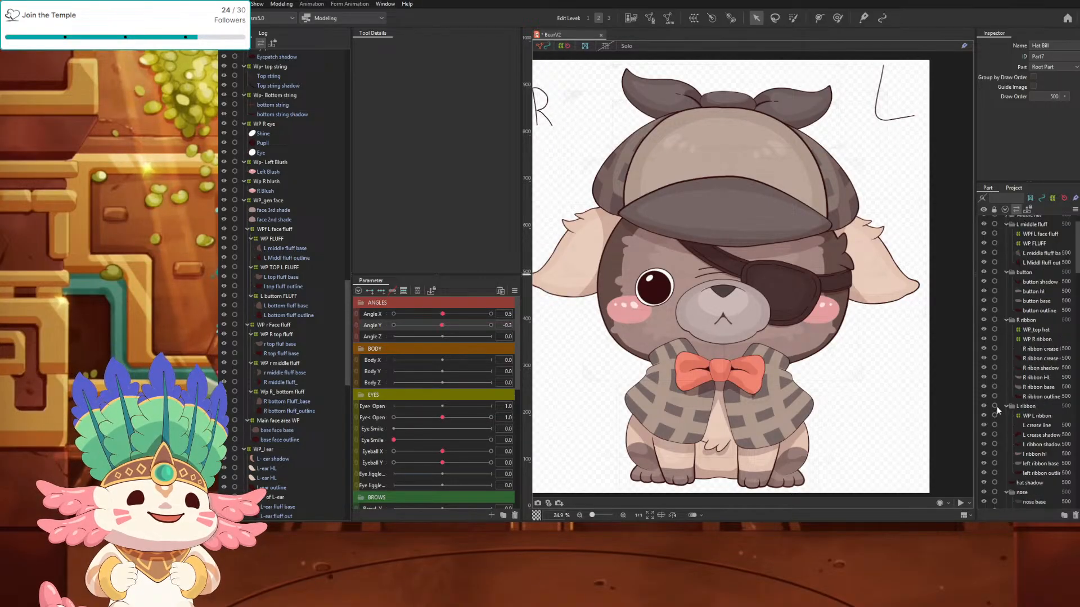
scroll(986, 456, "down", 3)
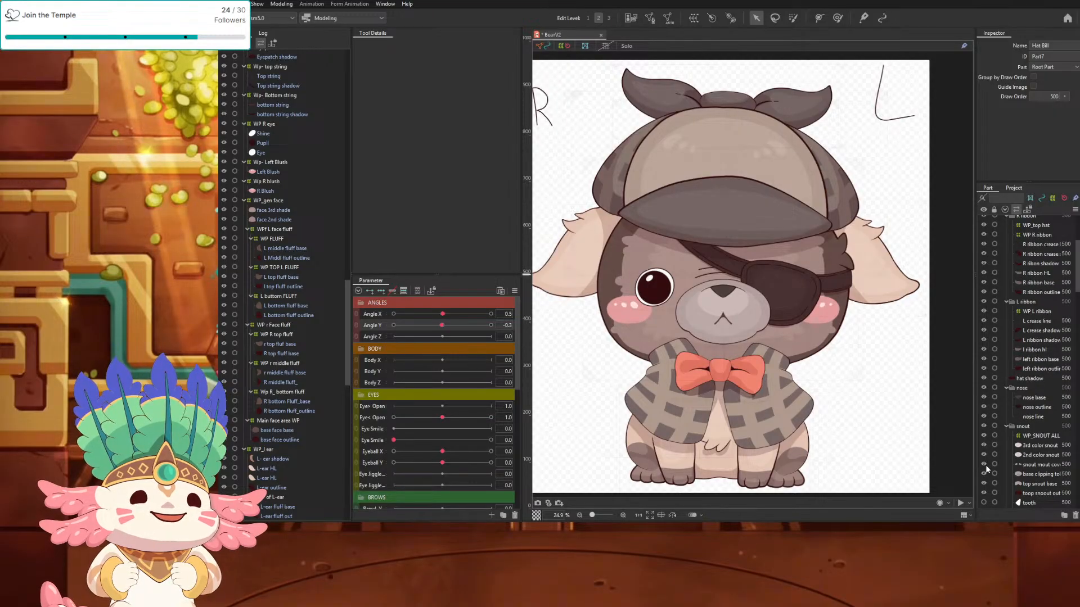
scroll(986, 469, "down", 2)
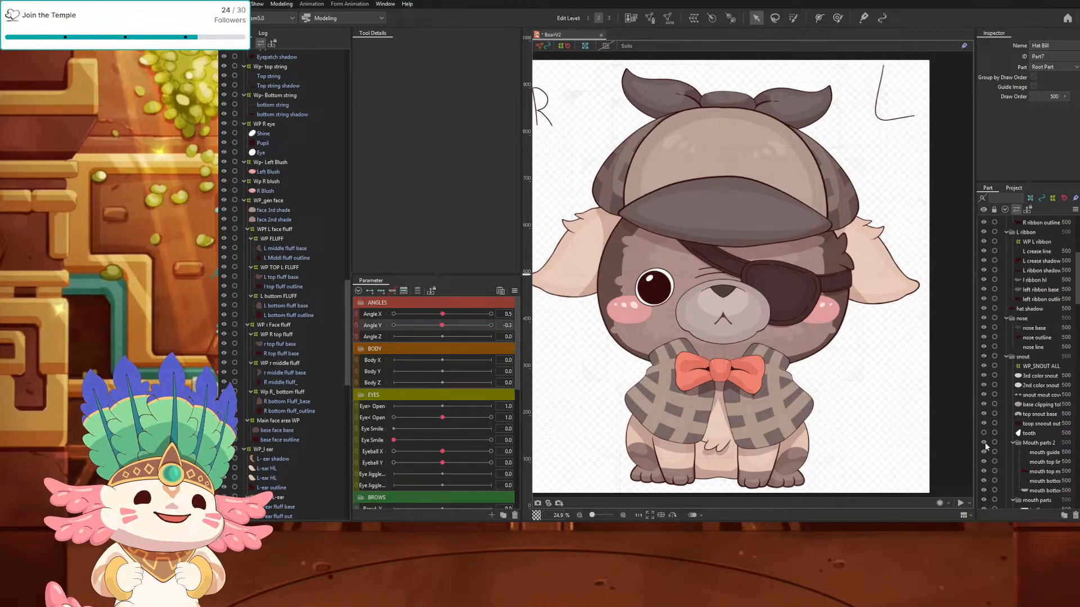
scroll(984, 439, "down", 3)
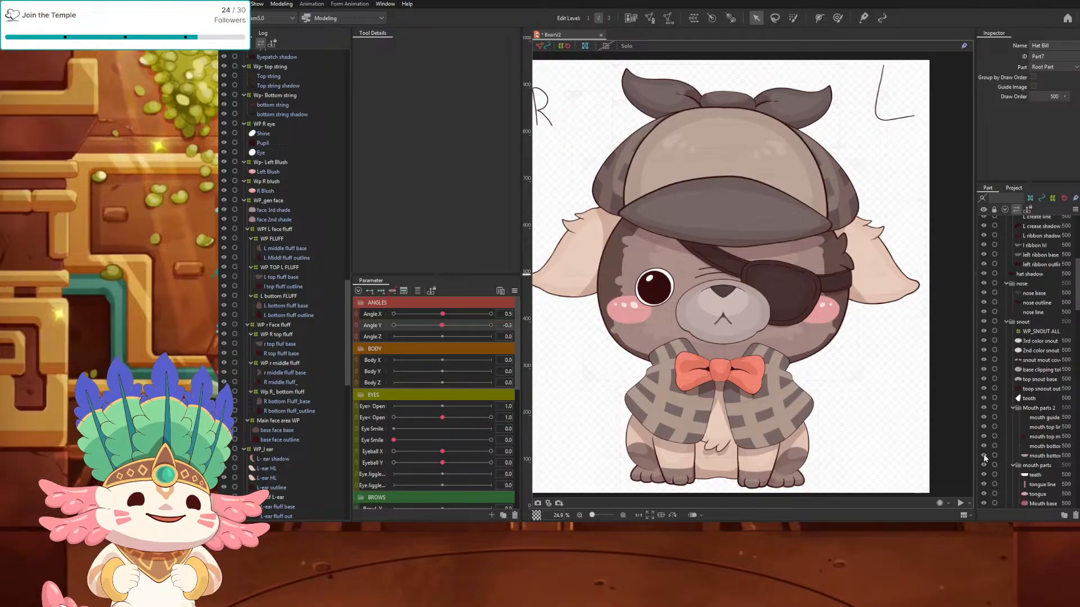
scroll(1011, 469, "down", 7)
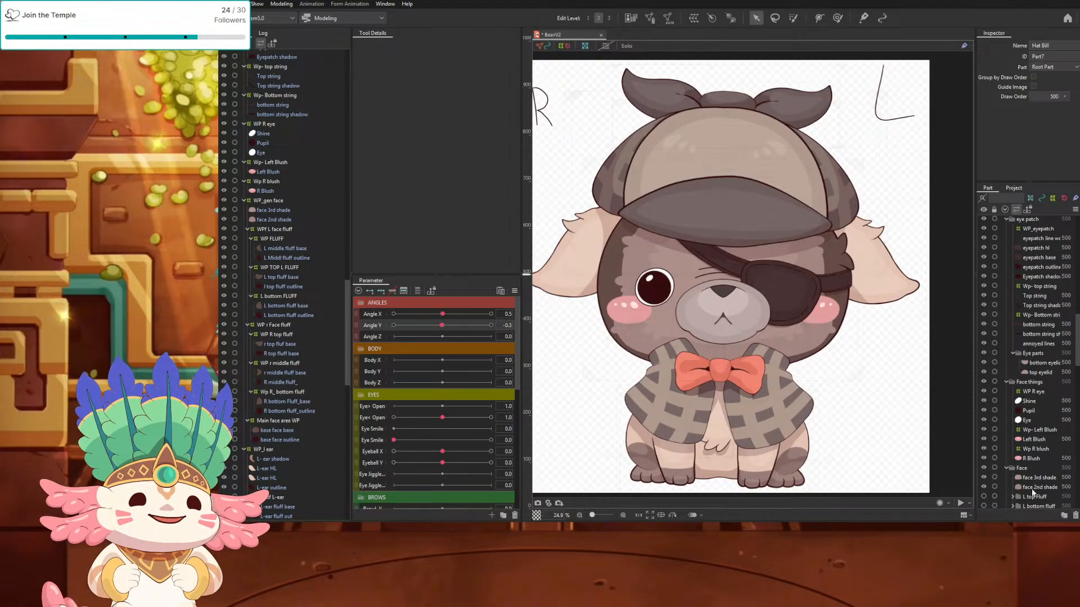
scroll(1037, 495, "down", 3)
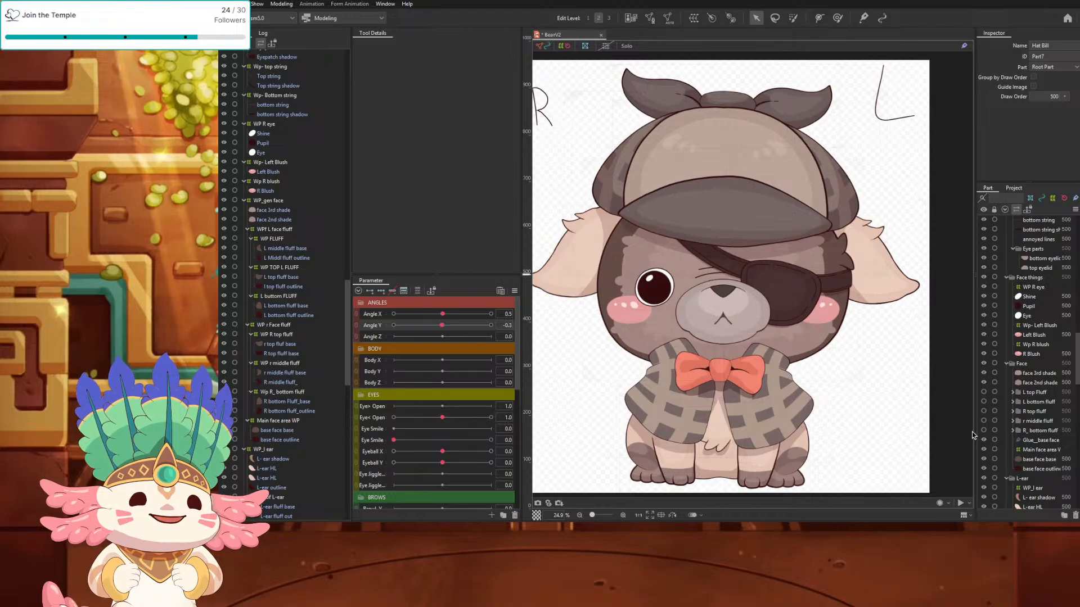
left_click_drag(983, 430, 982, 398)
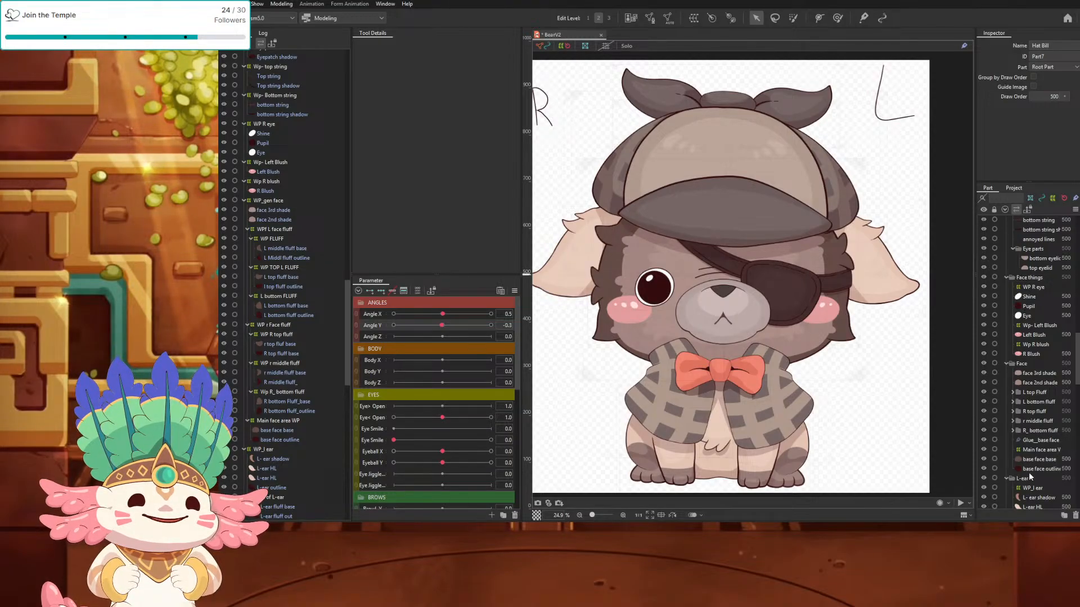
scroll(1037, 469, "down", 5)
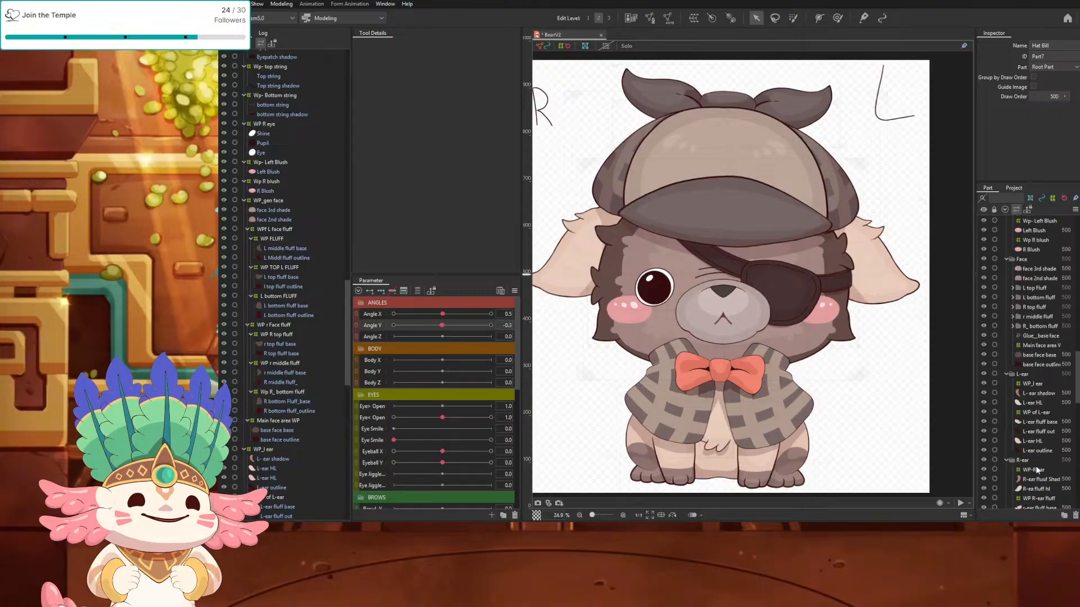
scroll(1040, 471, "down", 4)
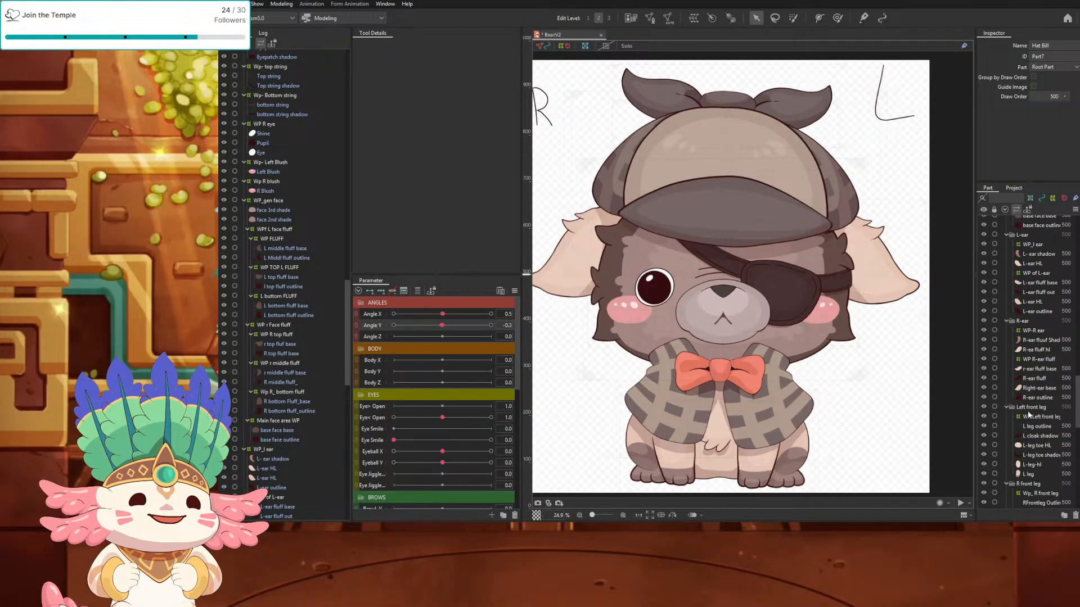
left_click(1031, 399, "shift")
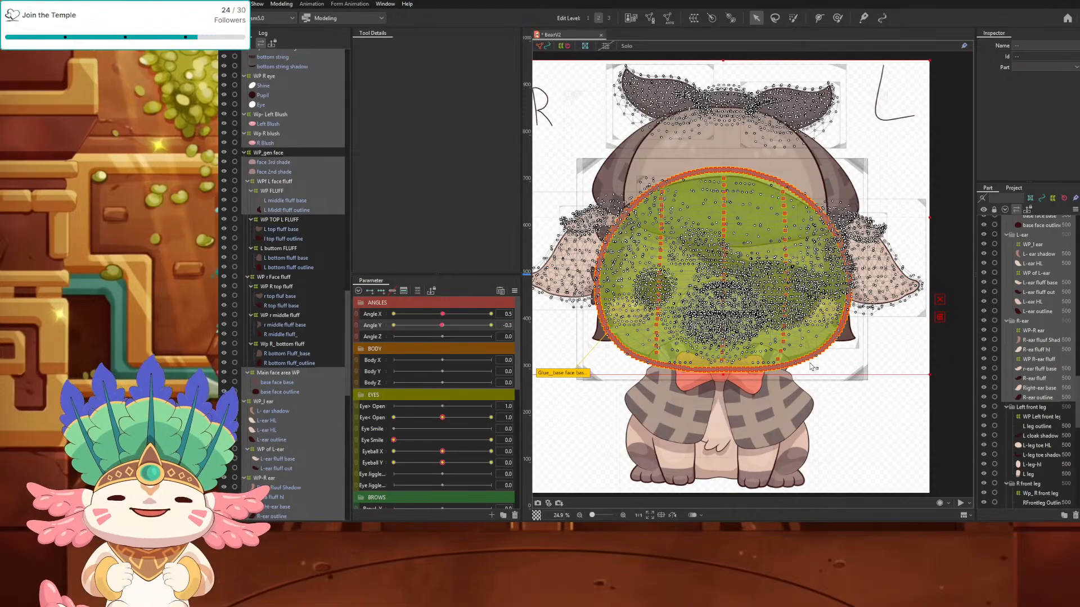
left_click(694, 20)
left_click_drag(708, 200, 633, 191)
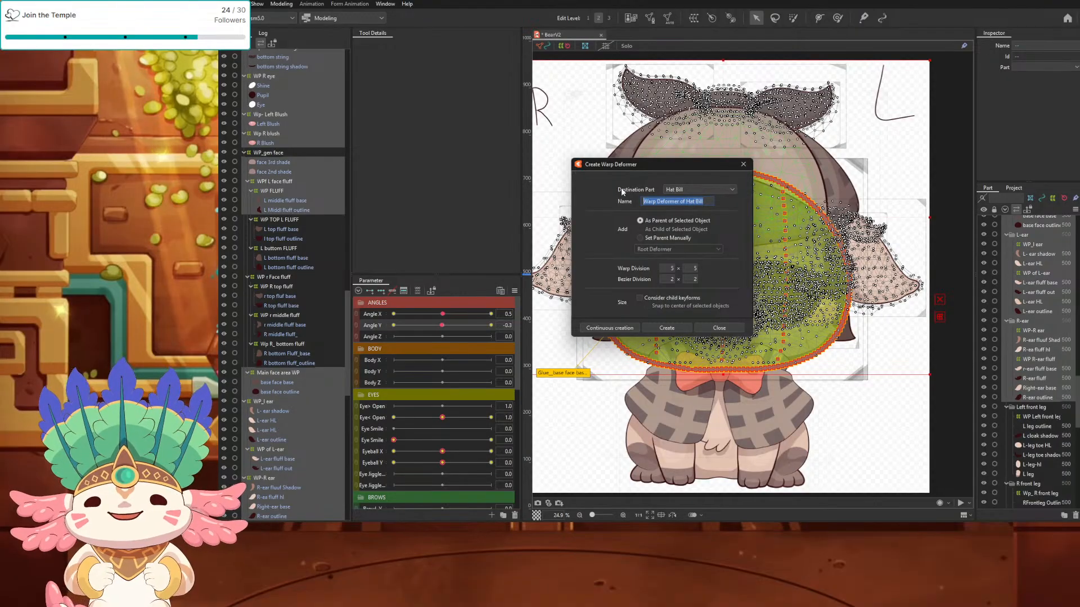
left_click(742, 164)
Step: Cancel the new warp deformer and locate the L bottom fluff base mesh in the part hierarchy
scroll(1015, 388, "up", 4)
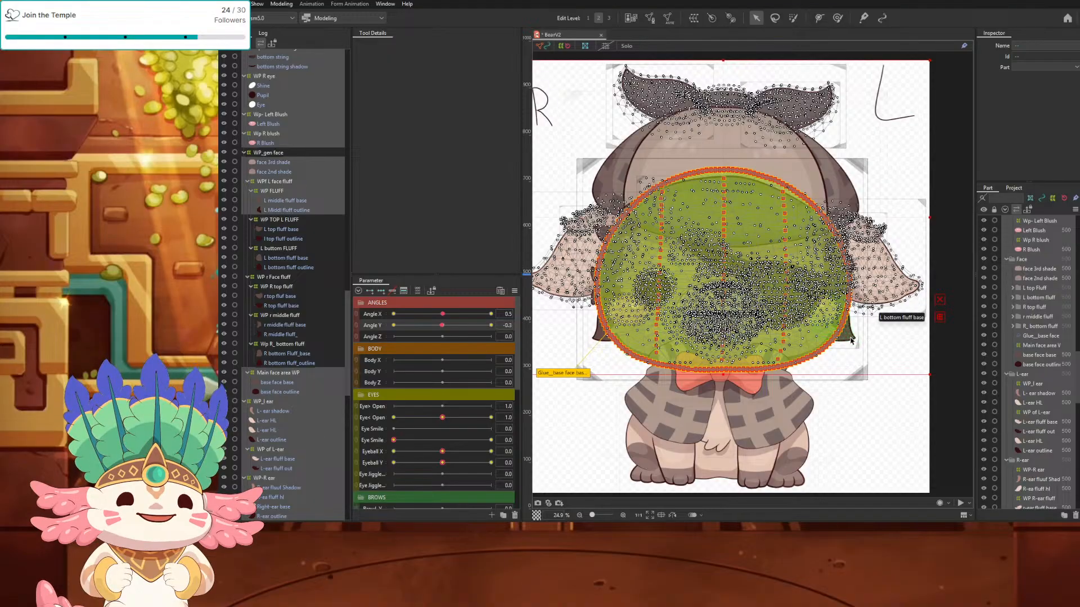
left_click(851, 340)
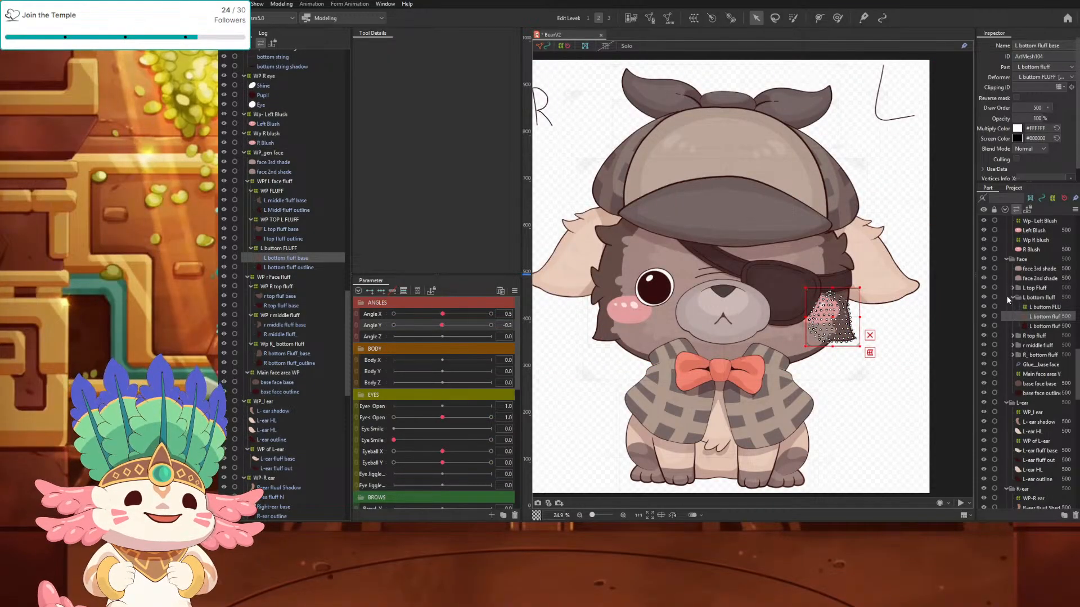
scroll(1033, 306, "down", 10)
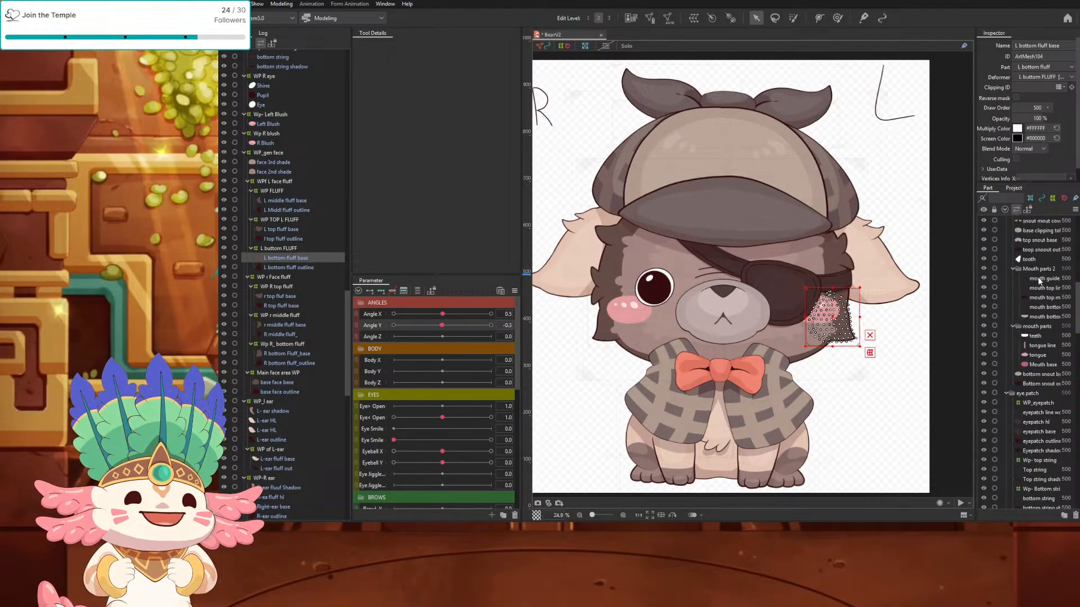
scroll(1046, 259, "up", 2)
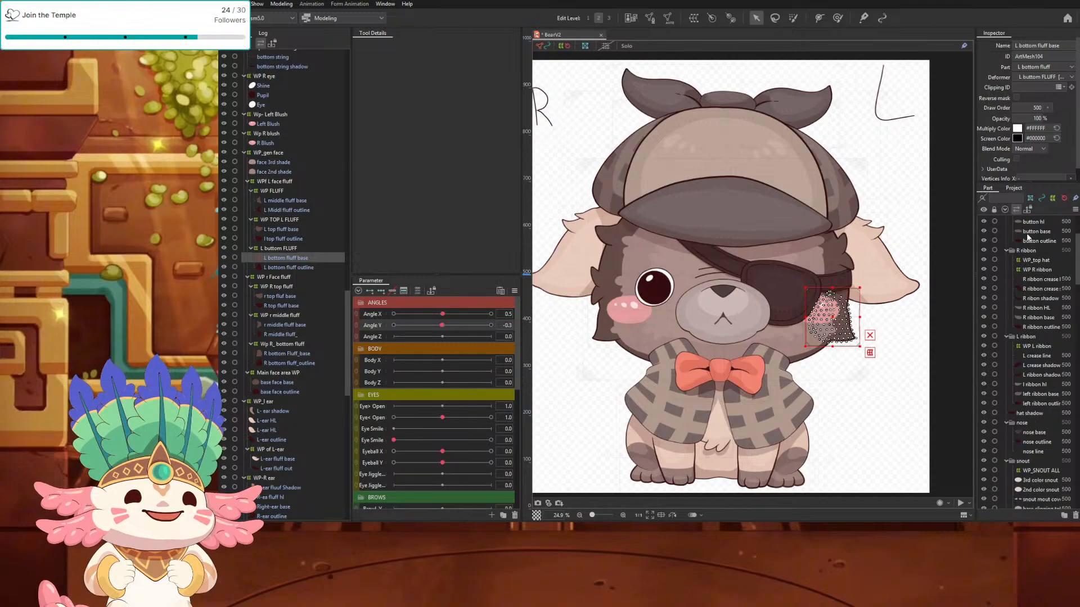
Step: Expand the hat part folders and select every part from Hat Bill down to R-ear outline
left_click(1023, 250)
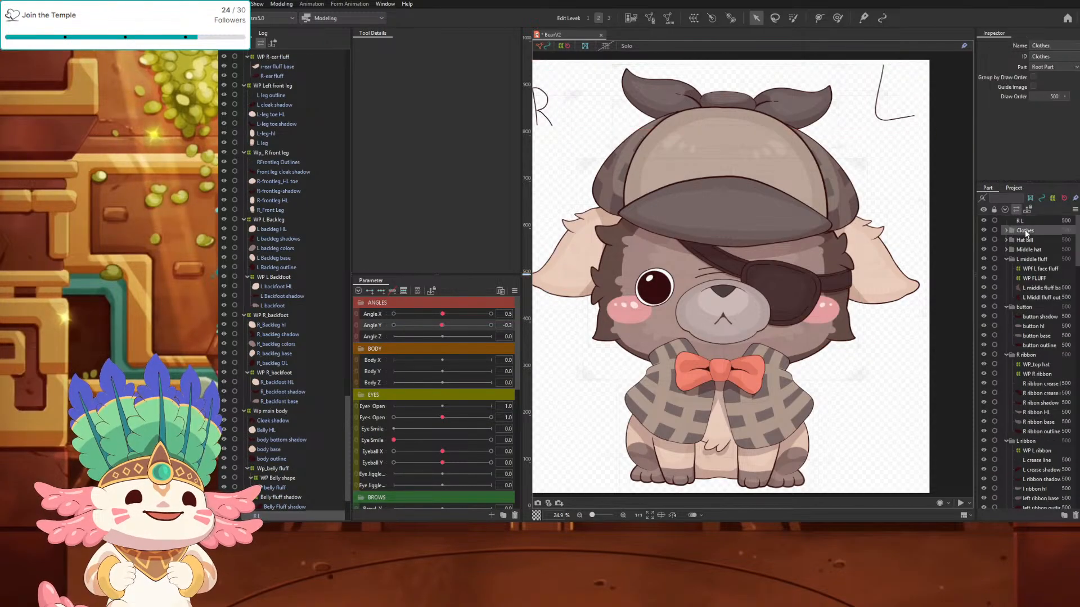
left_click(1026, 245)
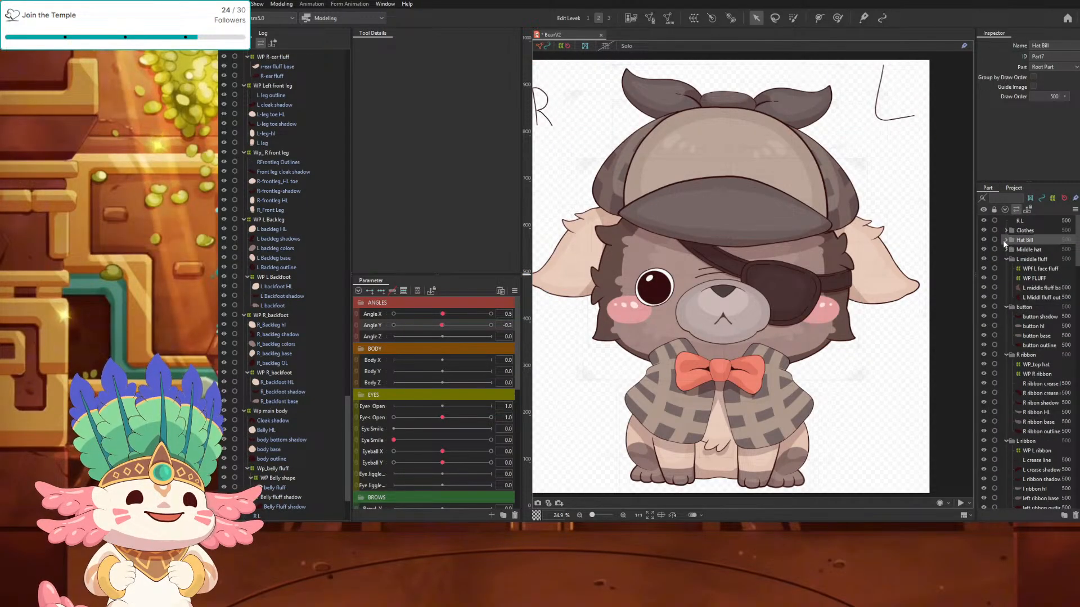
left_click(1005, 240)
left_click(1007, 298)
scroll(1021, 349, "down", 3)
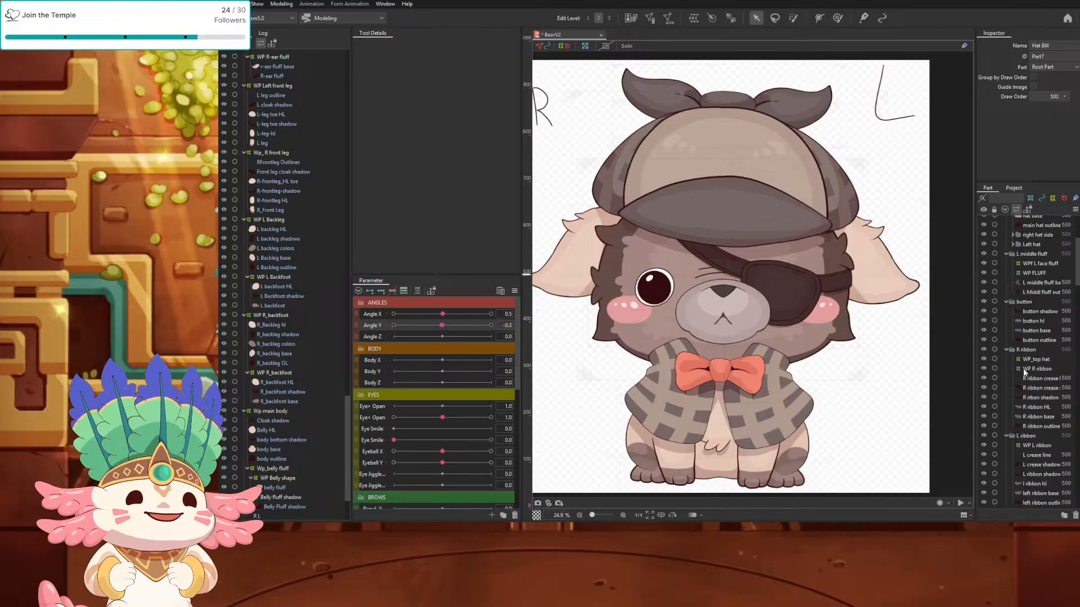
scroll(1031, 382, "down", 10)
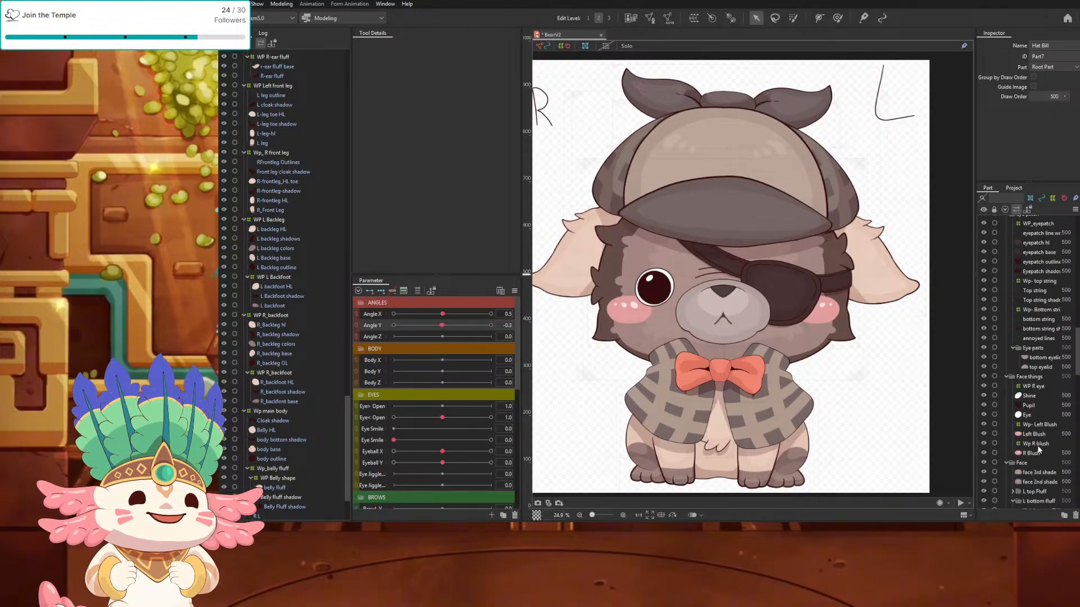
scroll(1038, 448, "down", 6)
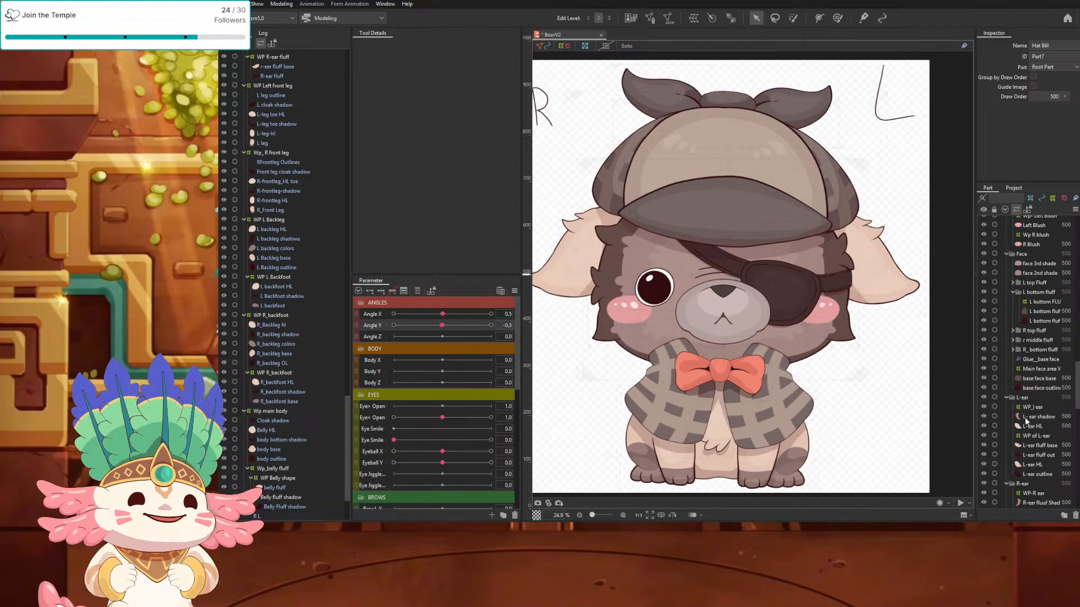
scroll(1027, 465, "down", 5)
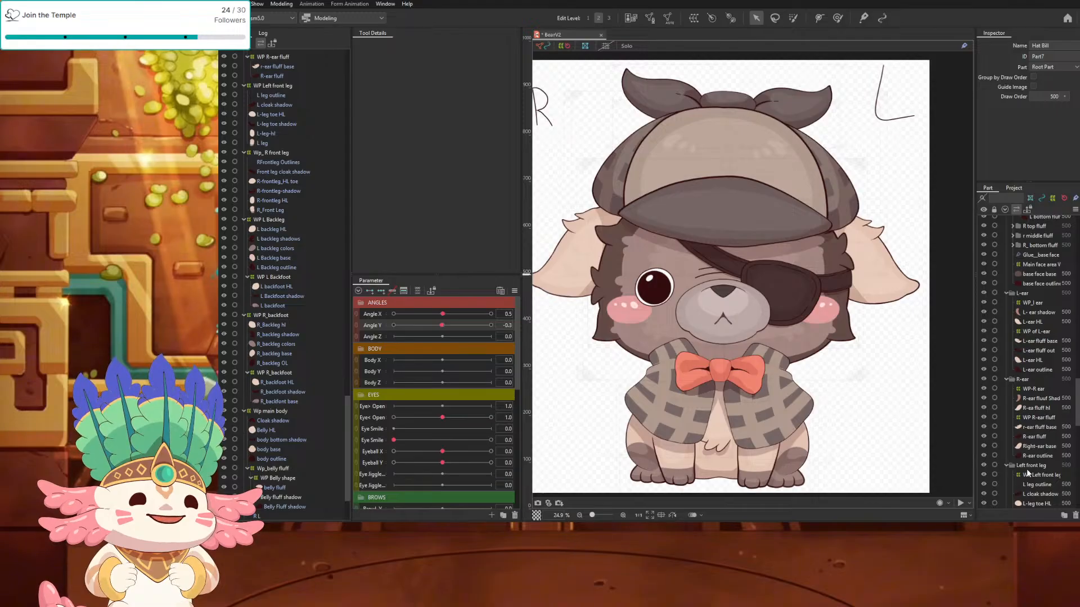
scroll(1027, 474, "down", 3)
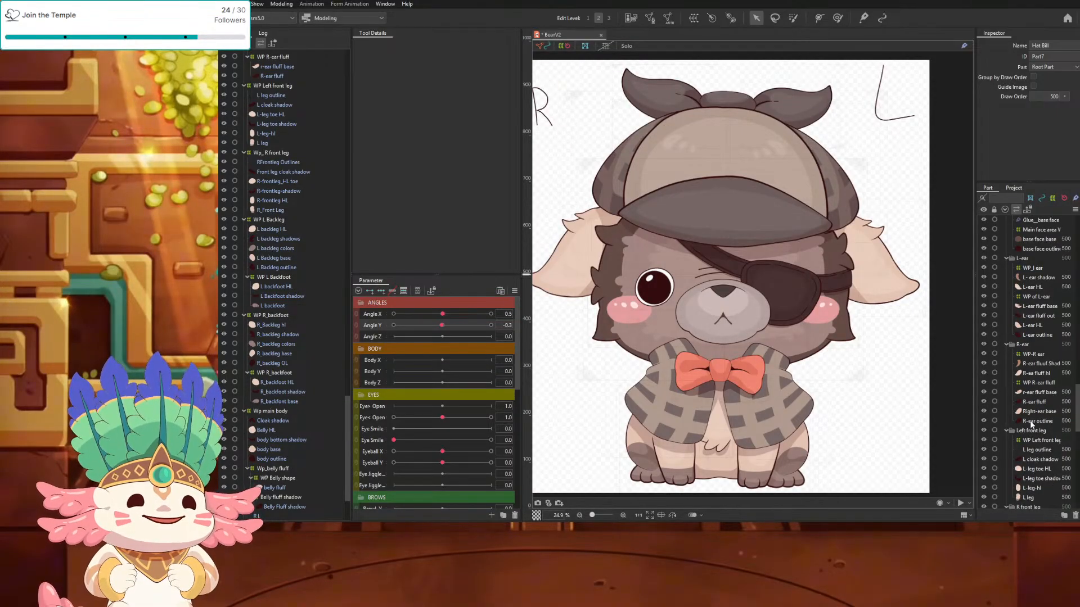
left_click(1032, 422, "shift")
Step: Check the selection around the cheek fluffs and add the R bottom fluff base mesh to it
scroll(743, 354, "up", 6)
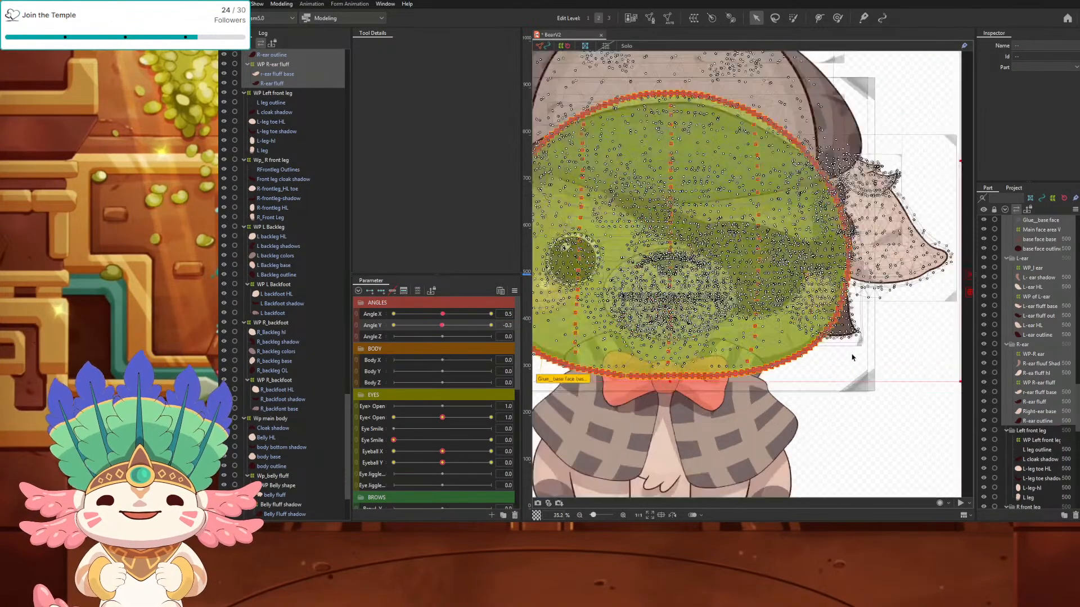
scroll(736, 359, "down", 6)
scroll(641, 332, "up", 6)
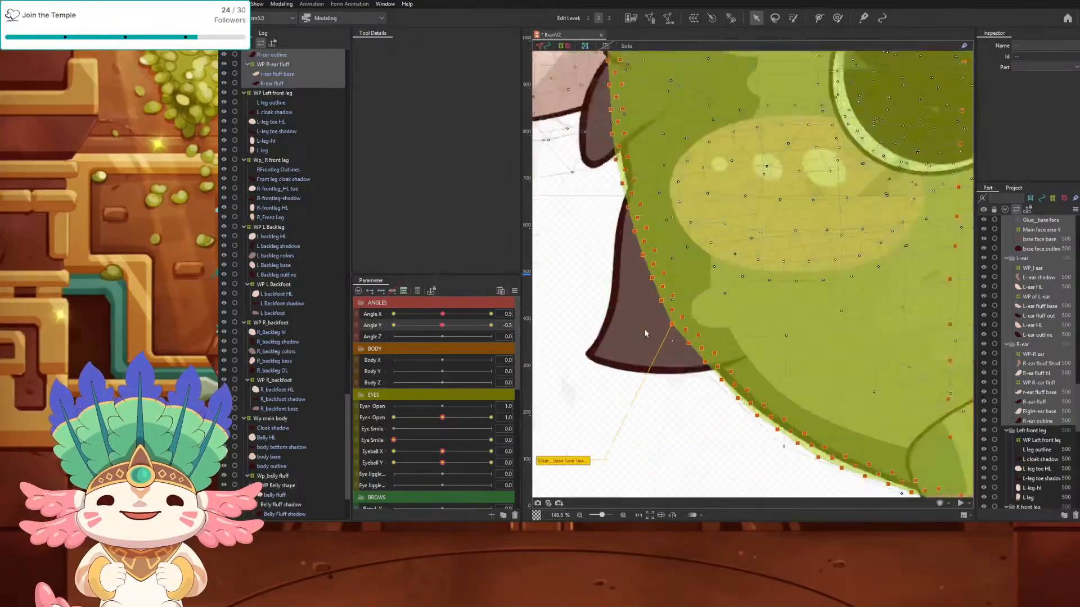
scroll(640, 332, "down", 2)
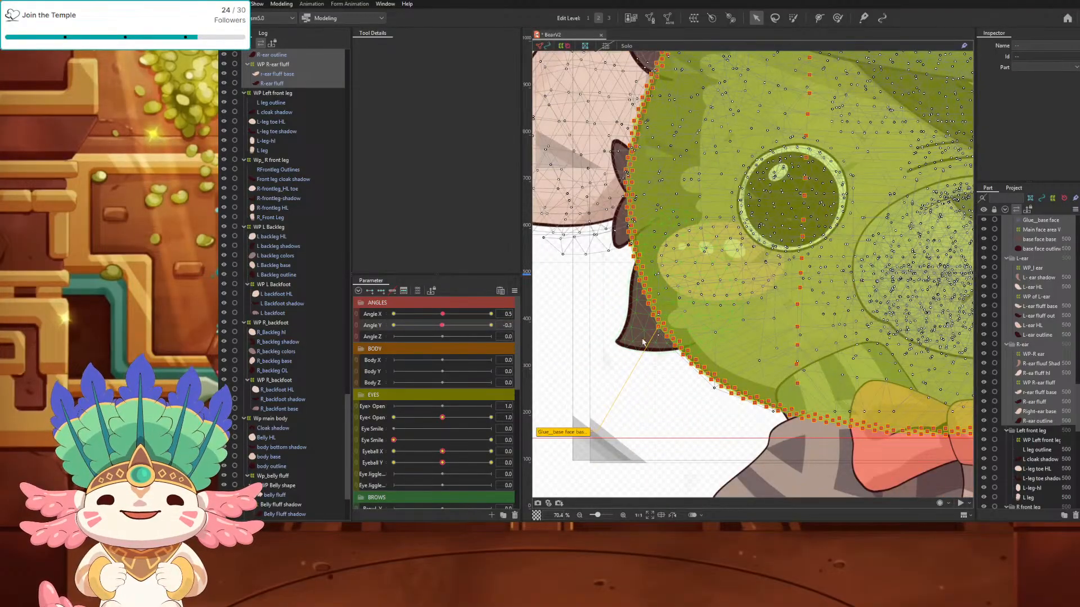
scroll(643, 342, "down", 2)
left_click(642, 342)
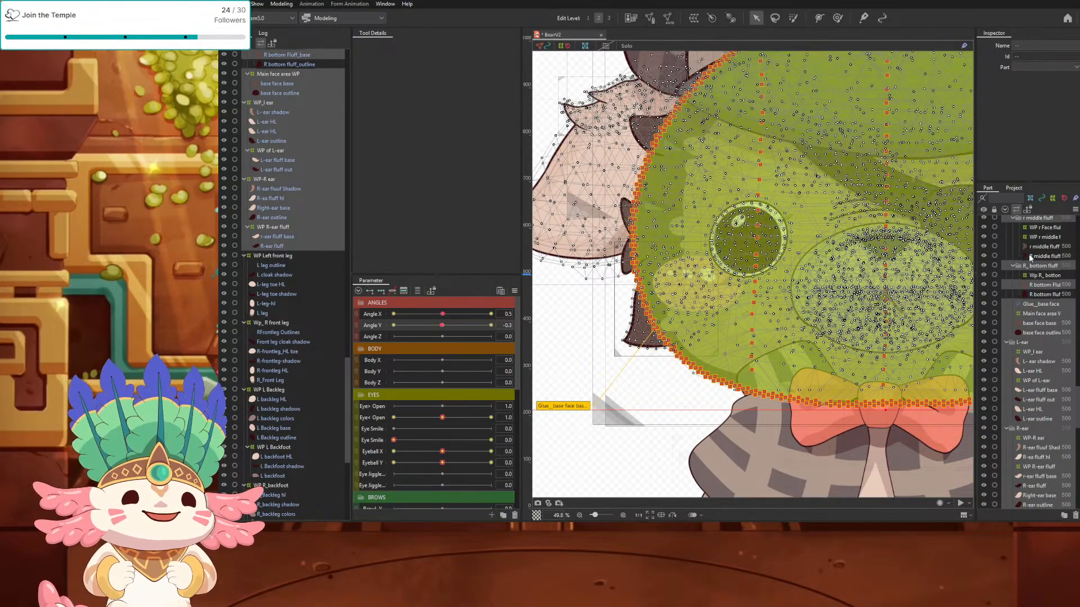
Step: Select everything in the deformer hierarchy from R-ear fluff up to Wp_whole hat
scroll(1033, 248, "up", 1)
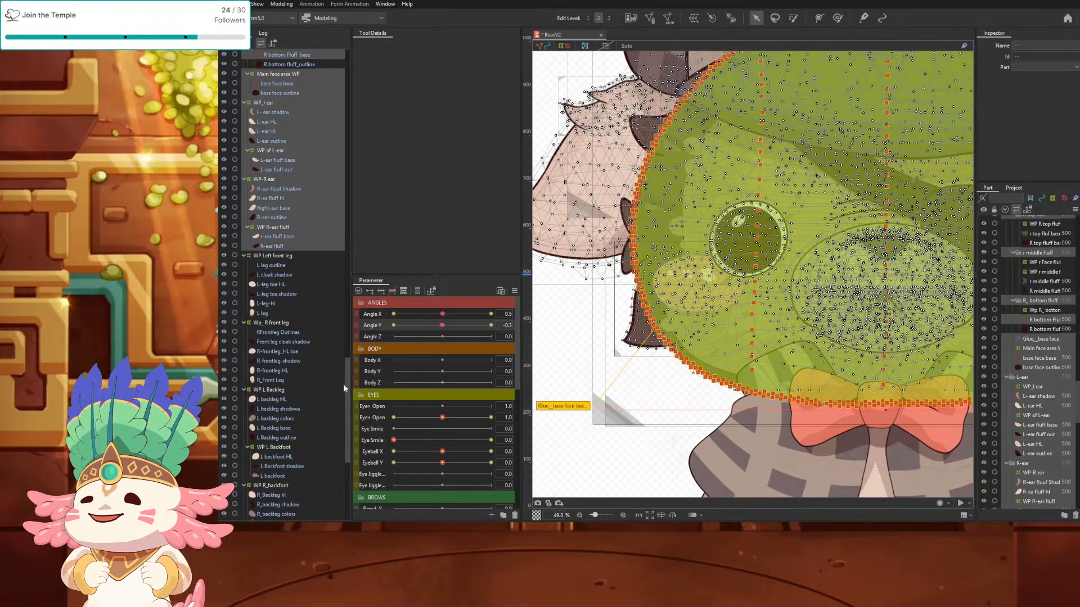
scroll(337, 358, "up", 6)
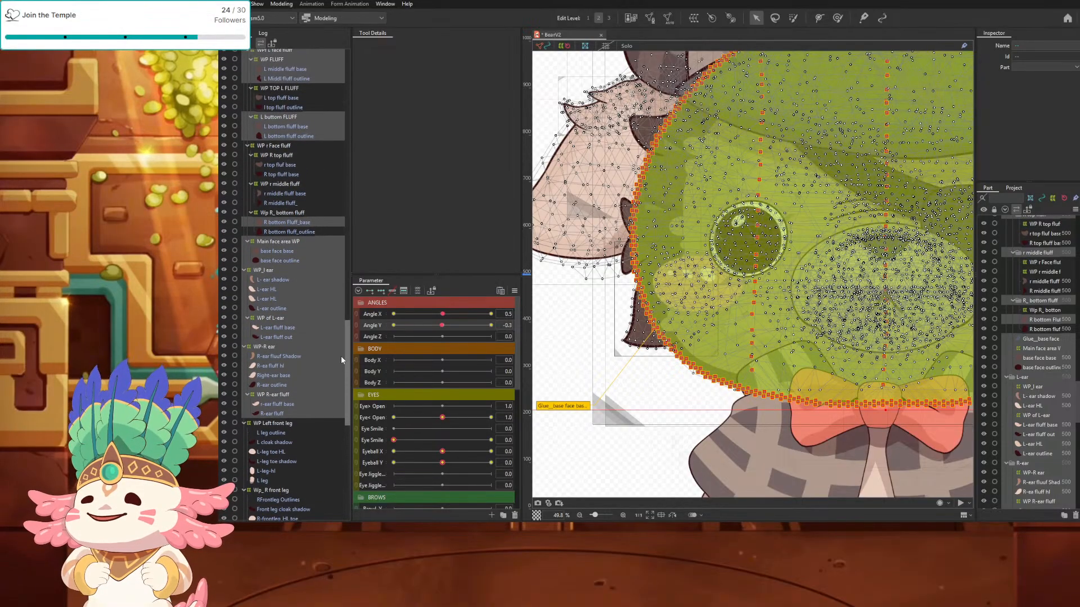
left_click(271, 415)
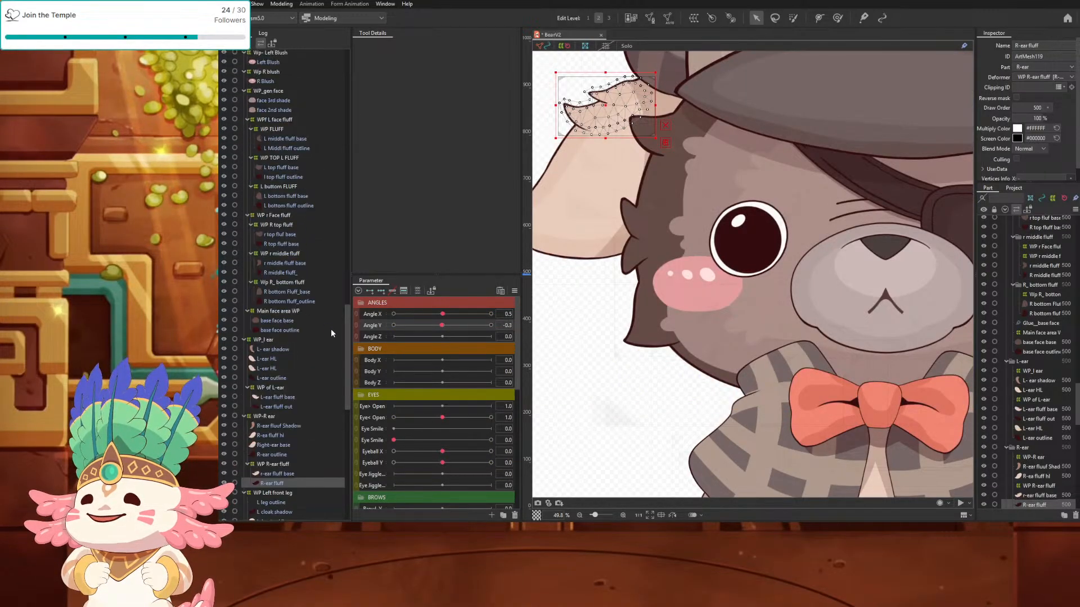
left_click_drag(348, 334, 305, 56)
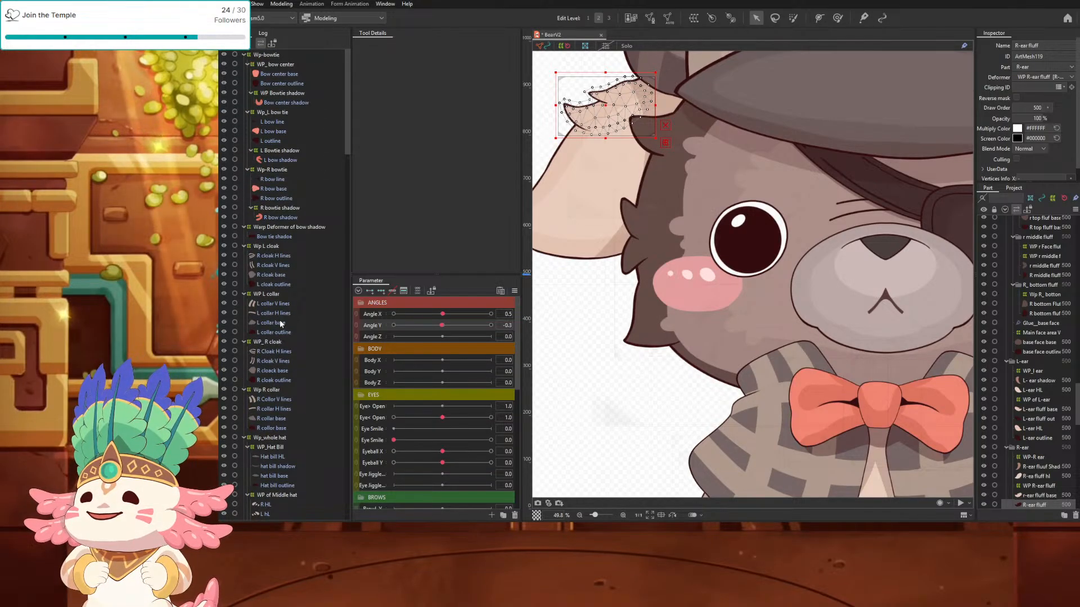
scroll(348, 160, "down", 2)
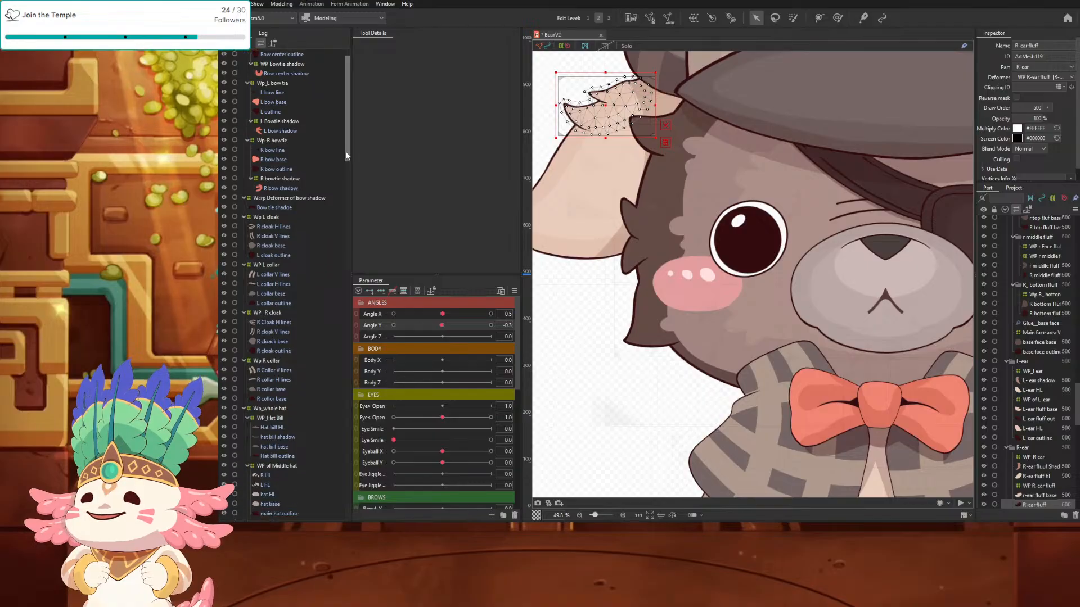
scroll(346, 169, "down", 4)
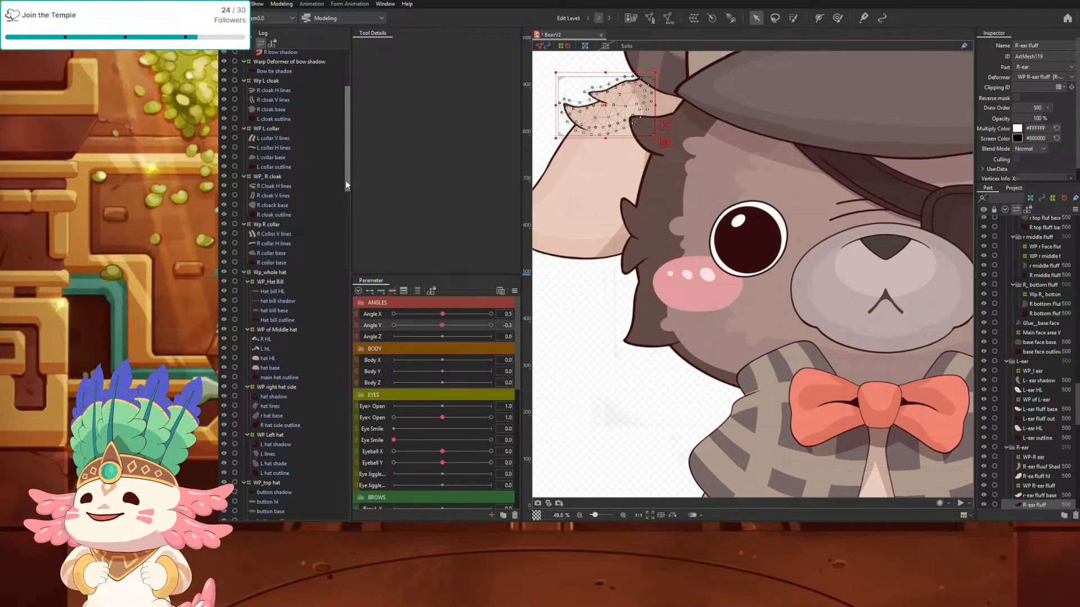
left_click(269, 274)
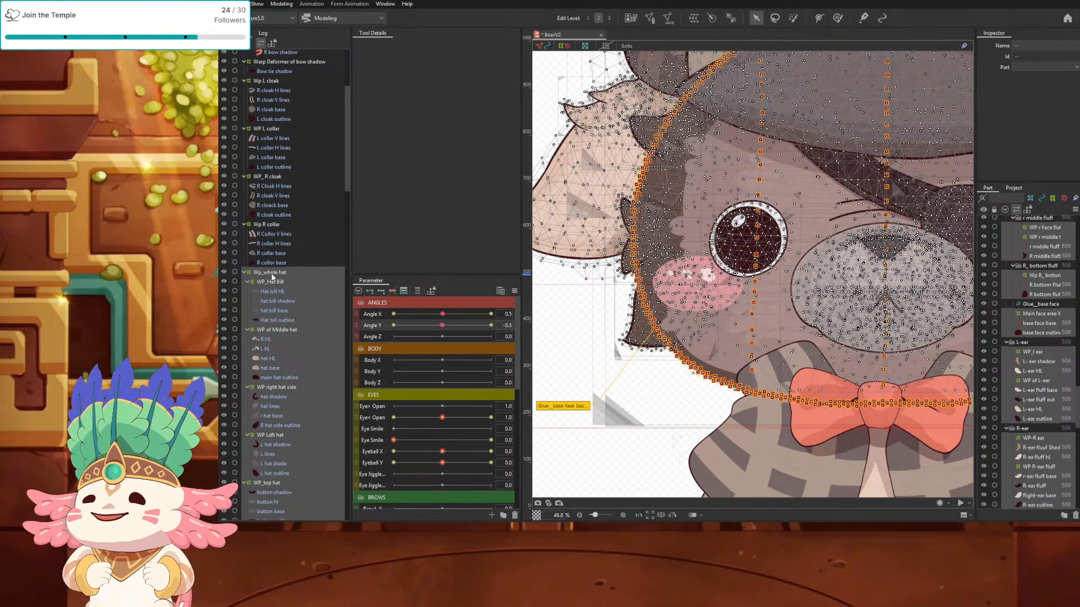
Step: Try to create a parent warp deformer named Full face for the selected head objects, with Middle hat as the destination part
left_click(694, 21)
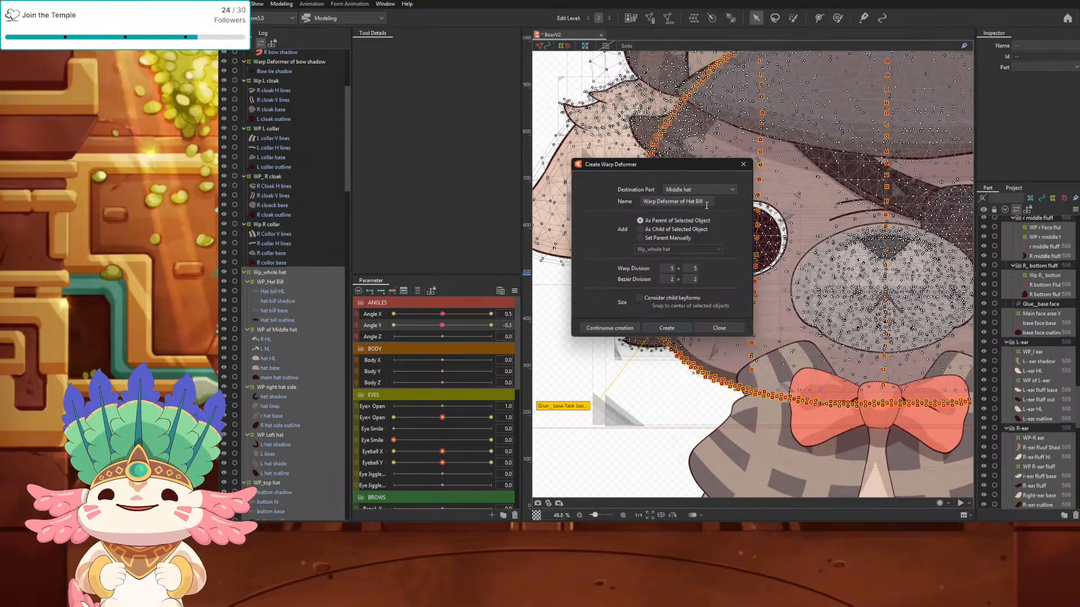
left_click_drag(707, 205, 650, 200)
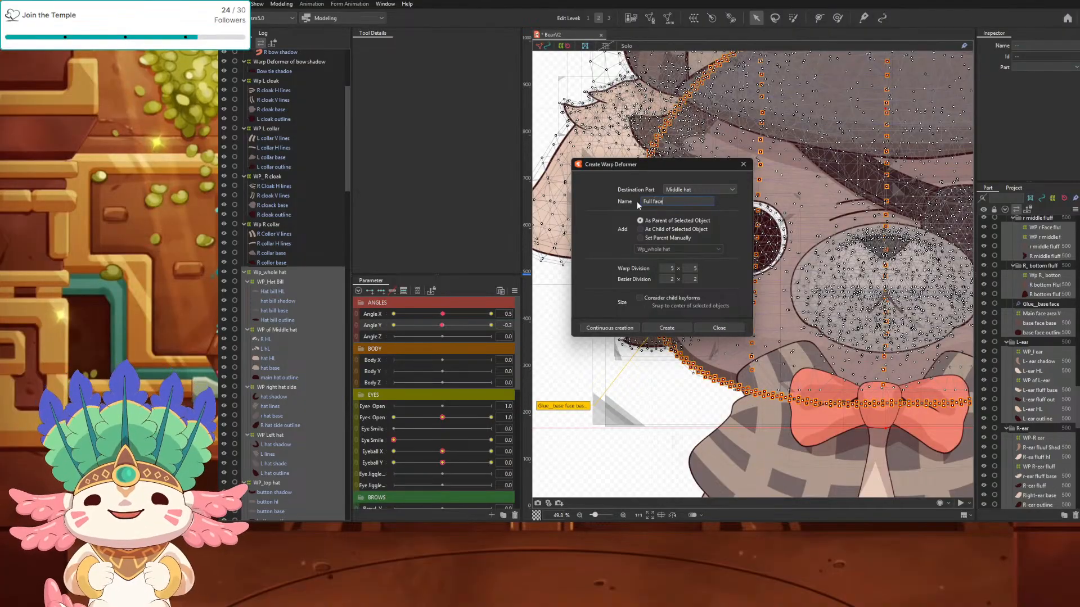
left_click(674, 330)
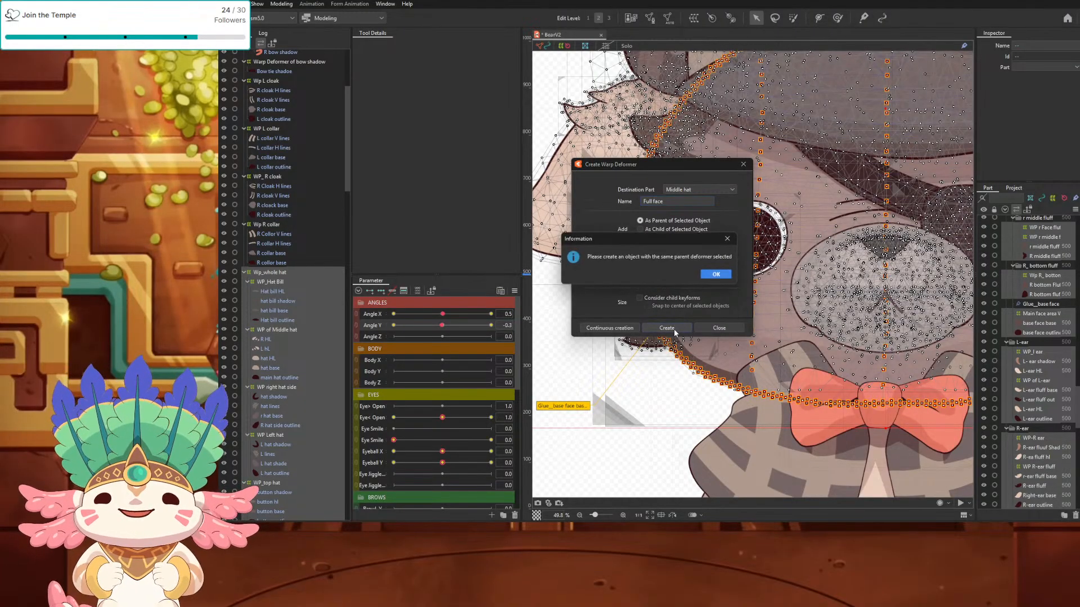
left_click(716, 275)
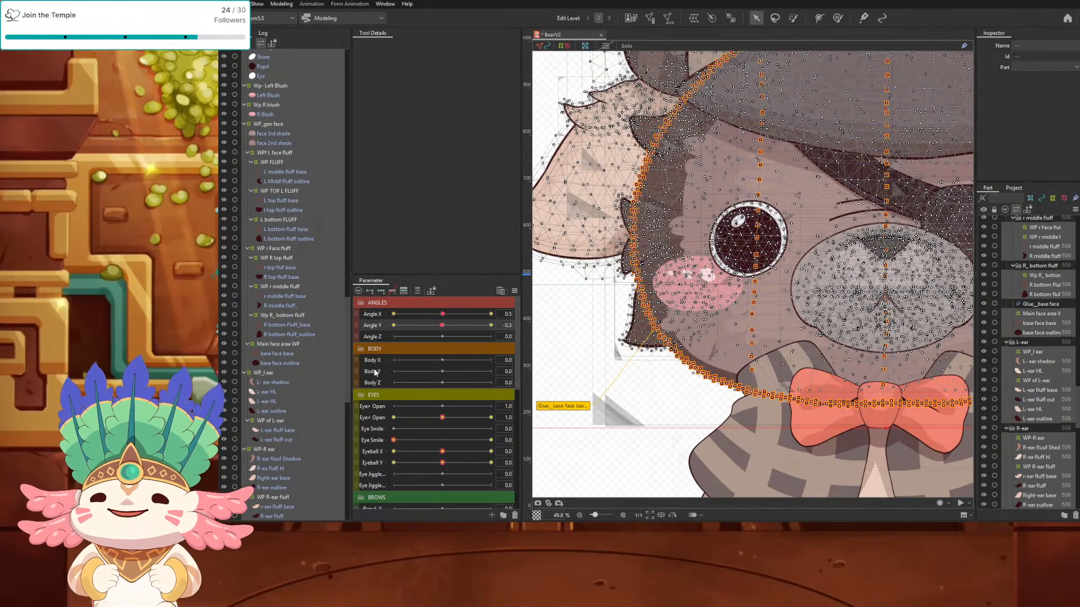
Step: Examine the selected head objects in the deformer hierarchy and on the canvas, and look through the parameter list
scroll(744, 406, "down", 3)
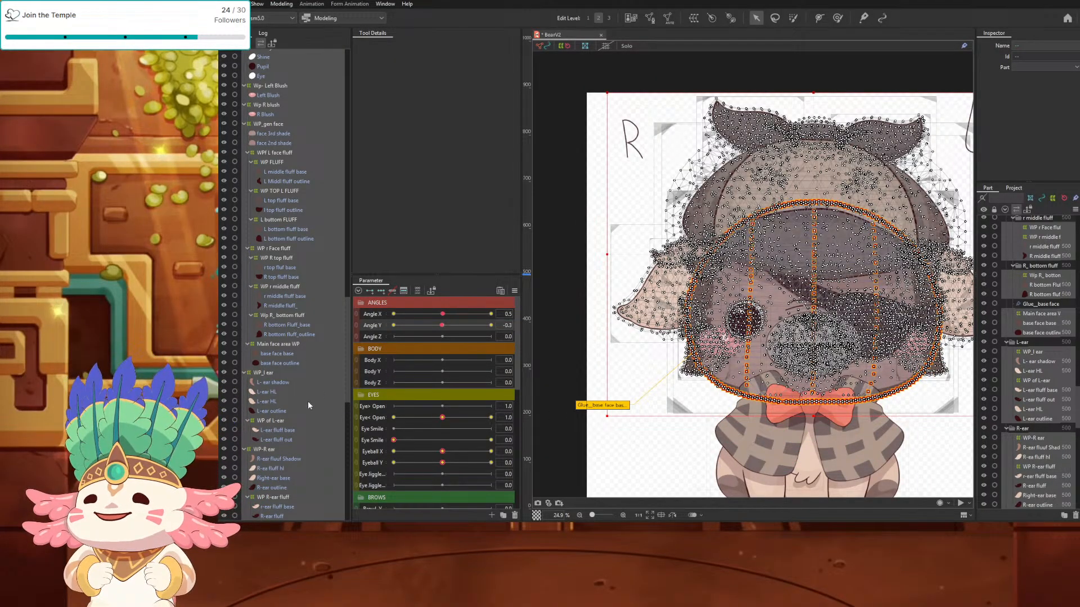
mouse_move(347, 332)
left_mouse_down()
mouse_move(348, 372)
mouse_move(349, 348)
left_mouse_up()
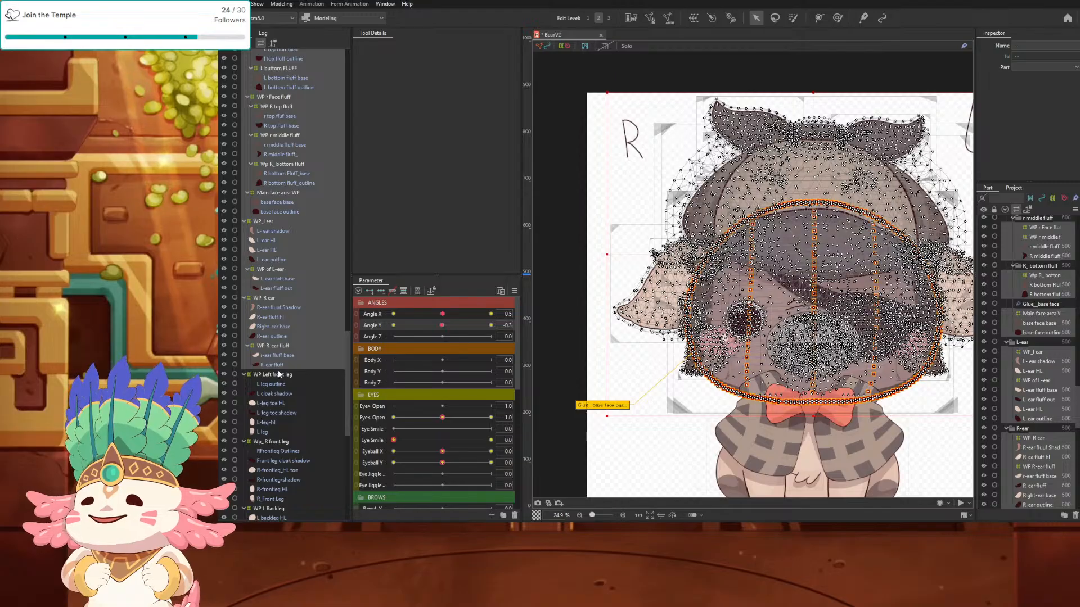
left_click_drag(345, 347, 351, 72)
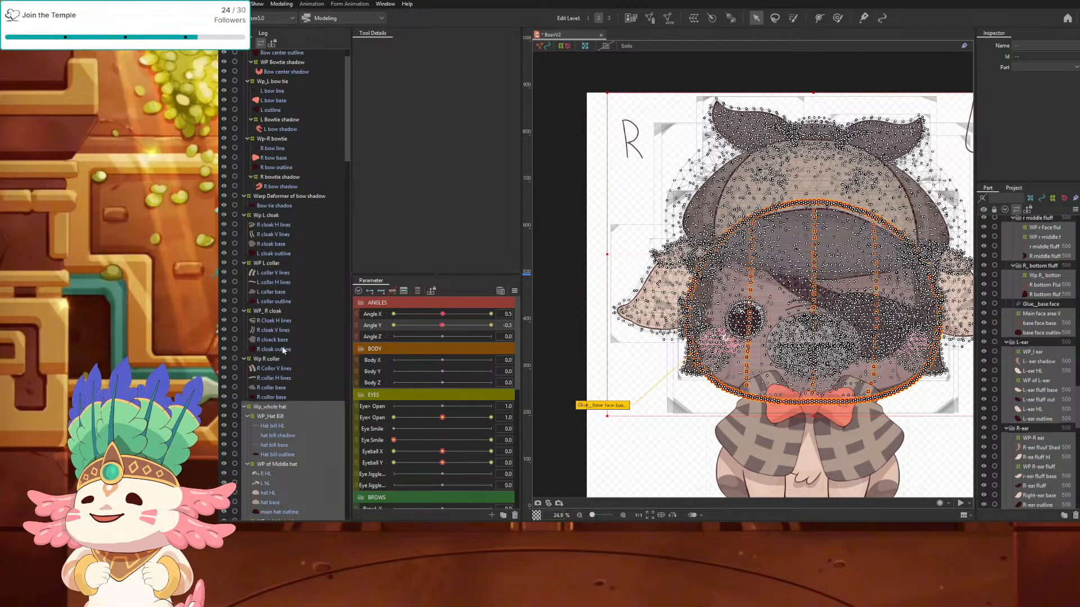
left_click_drag(347, 144, 347, 162)
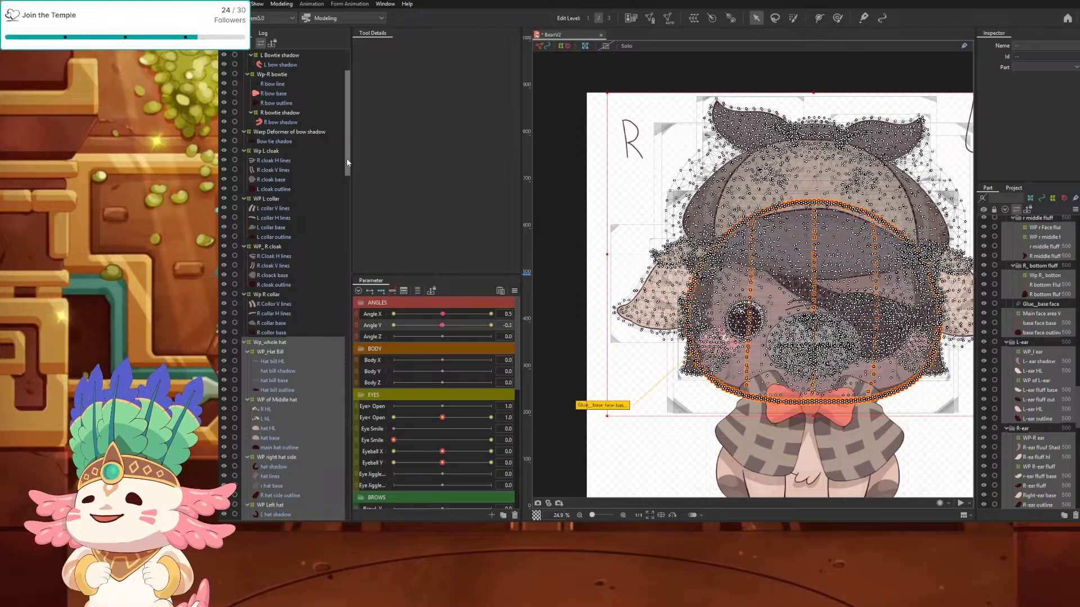
left_click_drag(346, 157, 345, 208)
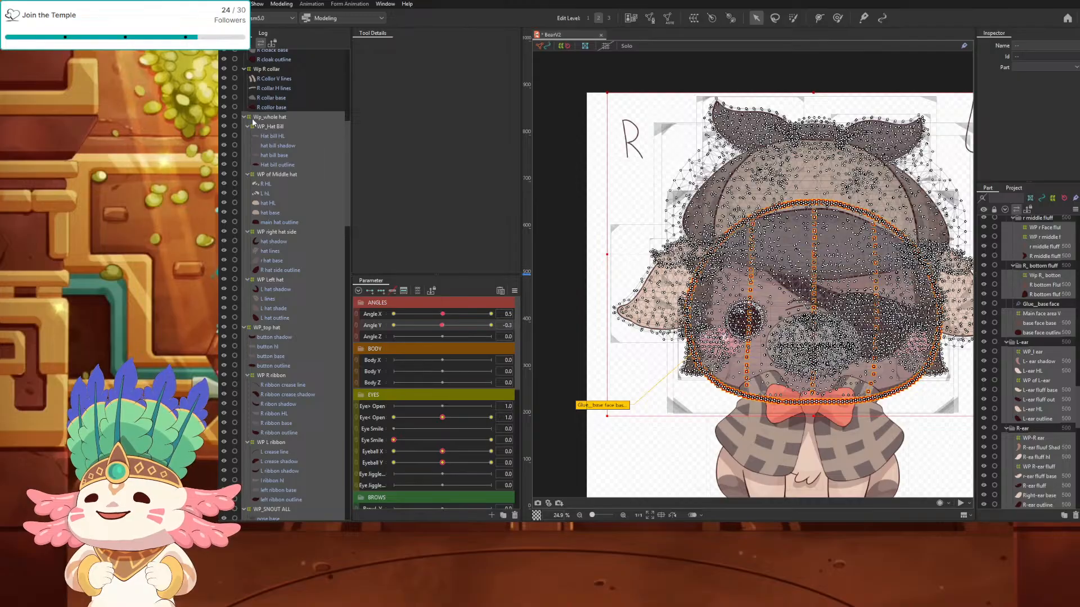
left_click_drag(346, 163, 343, 69)
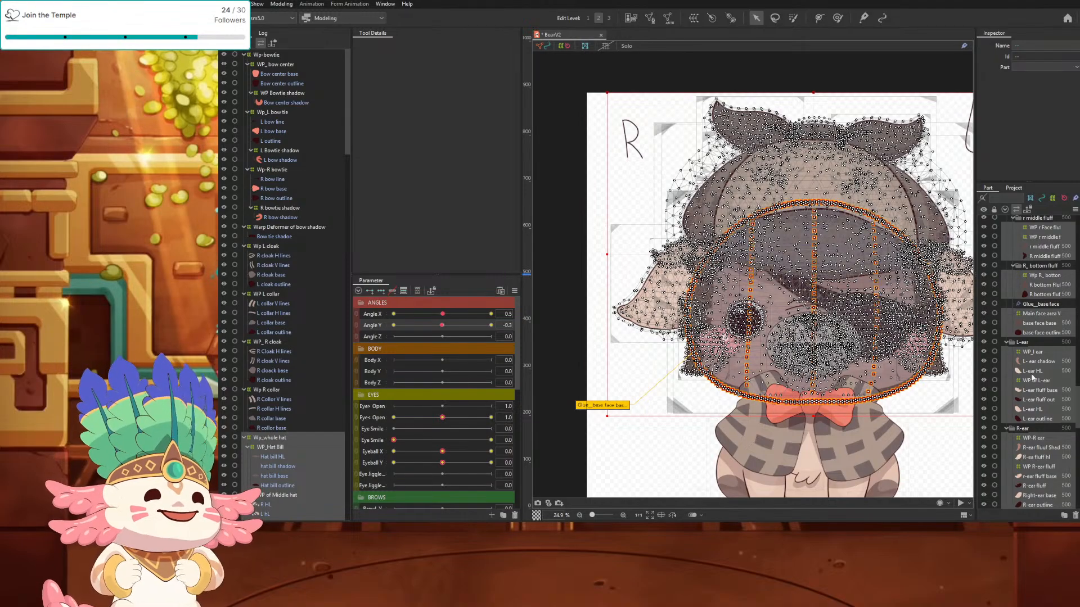
scroll(865, 410, "up", 2)
scroll(731, 394, "up", 1)
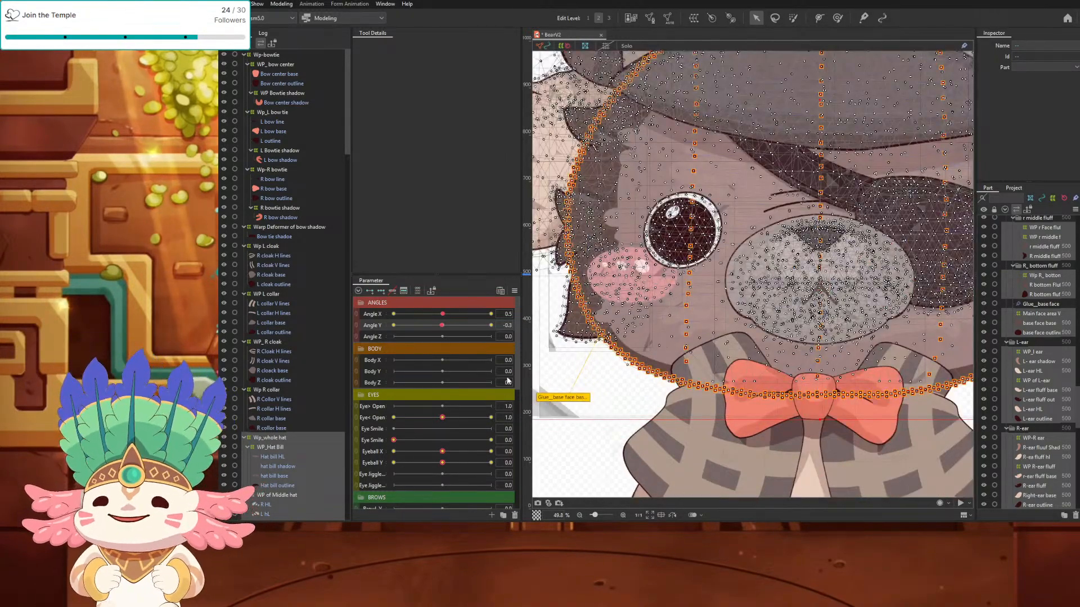
scroll(518, 369, "down", 3)
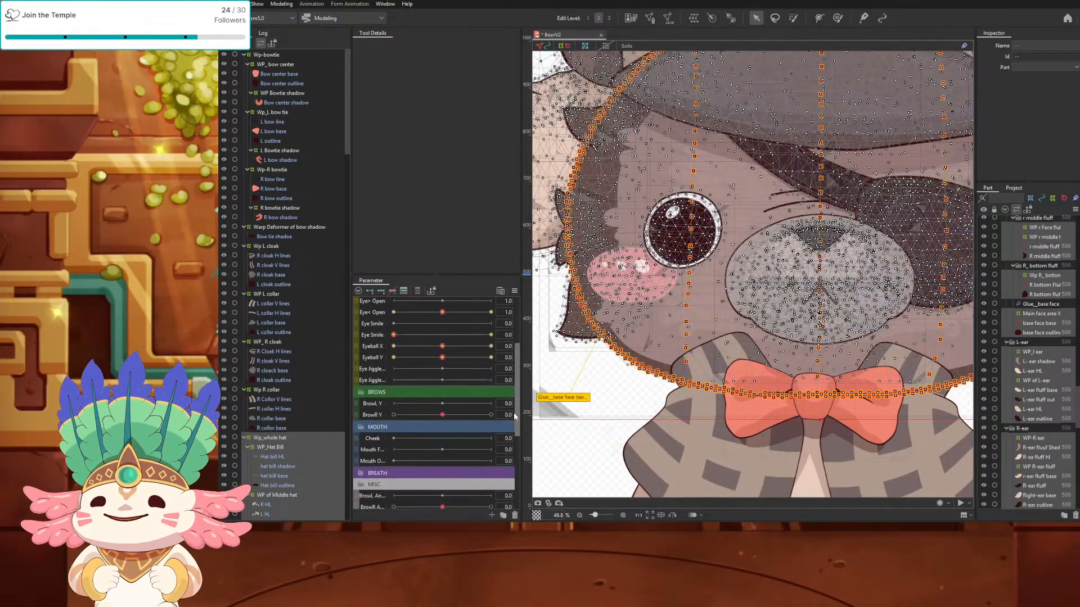
scroll(632, 391, "down", 3)
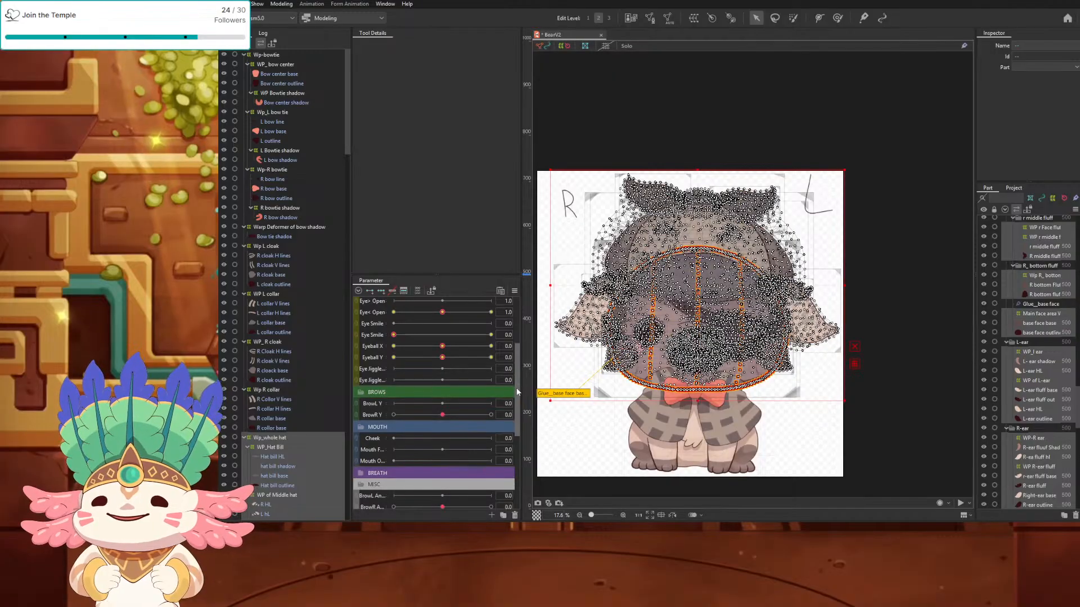
Step: Examine the deformer hierarchy from Wp_whole hat through WP_SNOUT ALL to the base face base mesh, checking each selection on the canvas
scroll(439, 419, "down", 2)
scroll(268, 441, "down", 1)
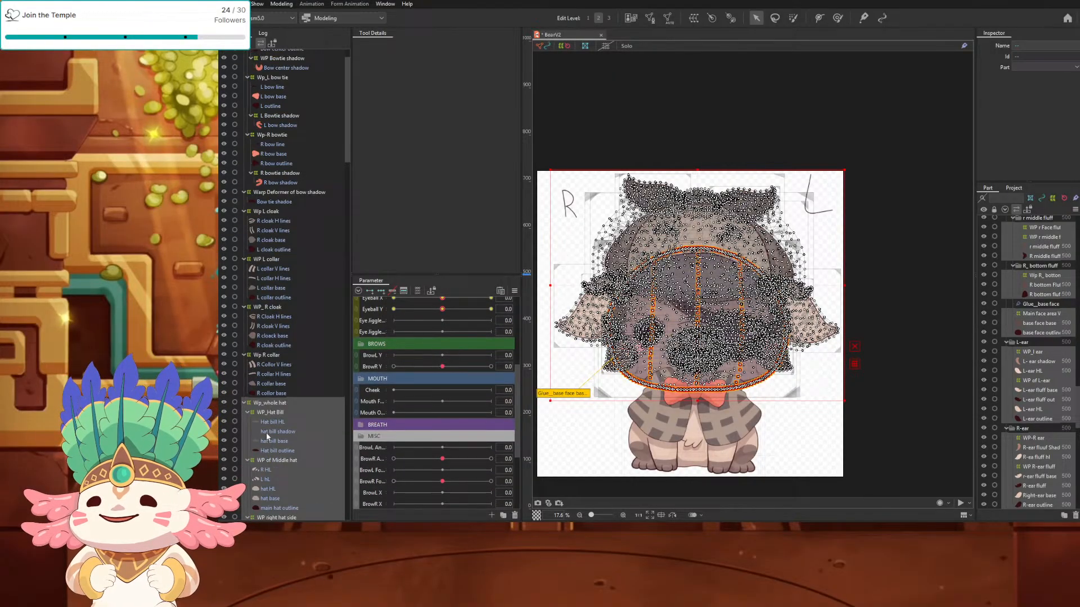
left_click(272, 403)
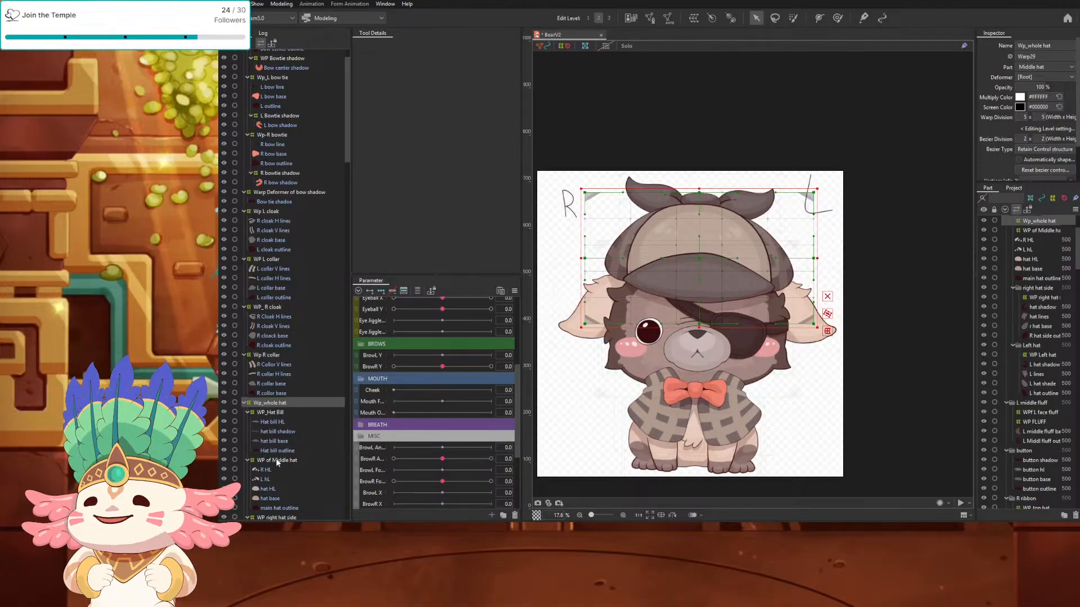
scroll(273, 458, "down", 3)
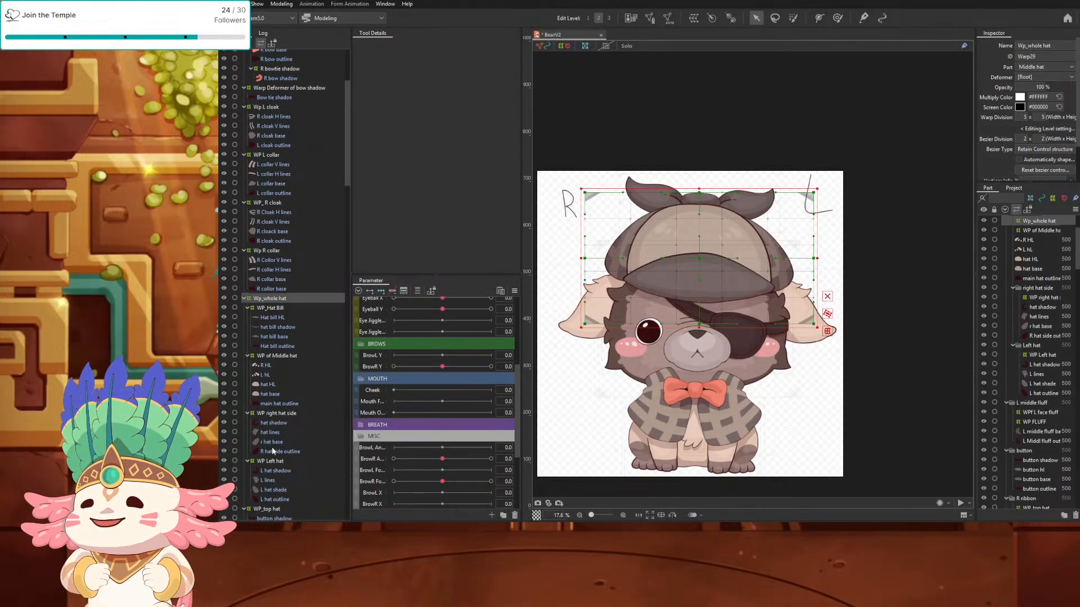
scroll(275, 455, "down", 2)
scroll(265, 447, "down", 3)
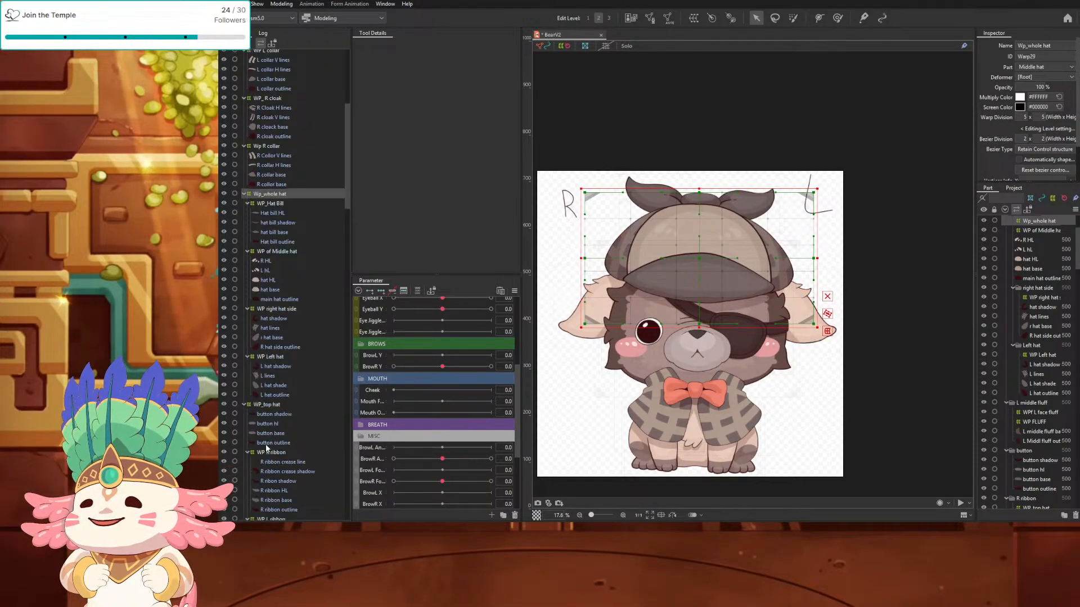
scroll(275, 467, "down", 2)
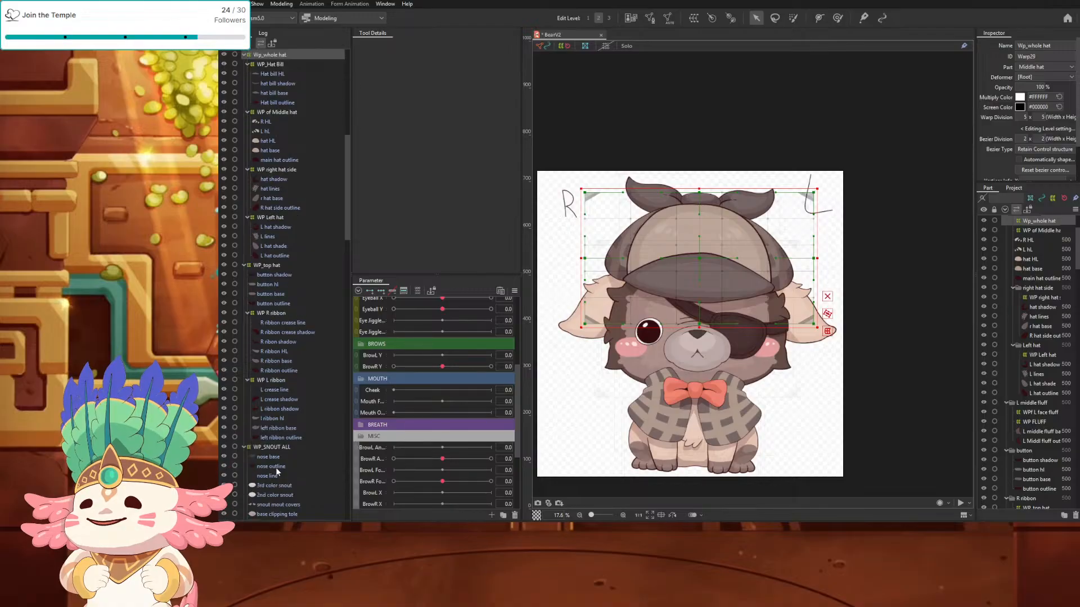
left_click(269, 447)
scroll(269, 449, "down", 4)
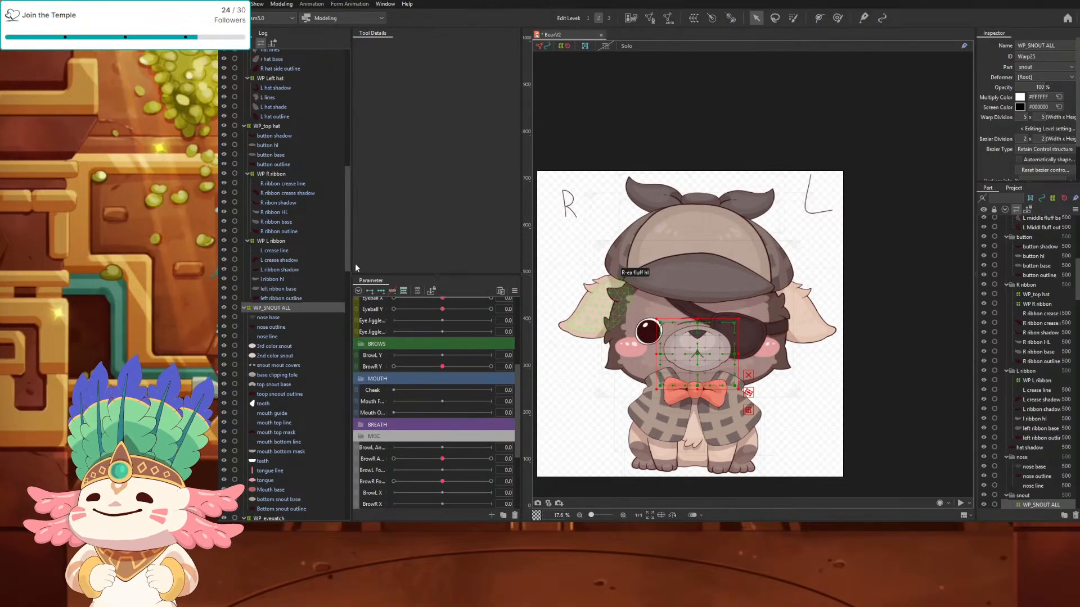
left_click_drag(346, 264, 346, 272)
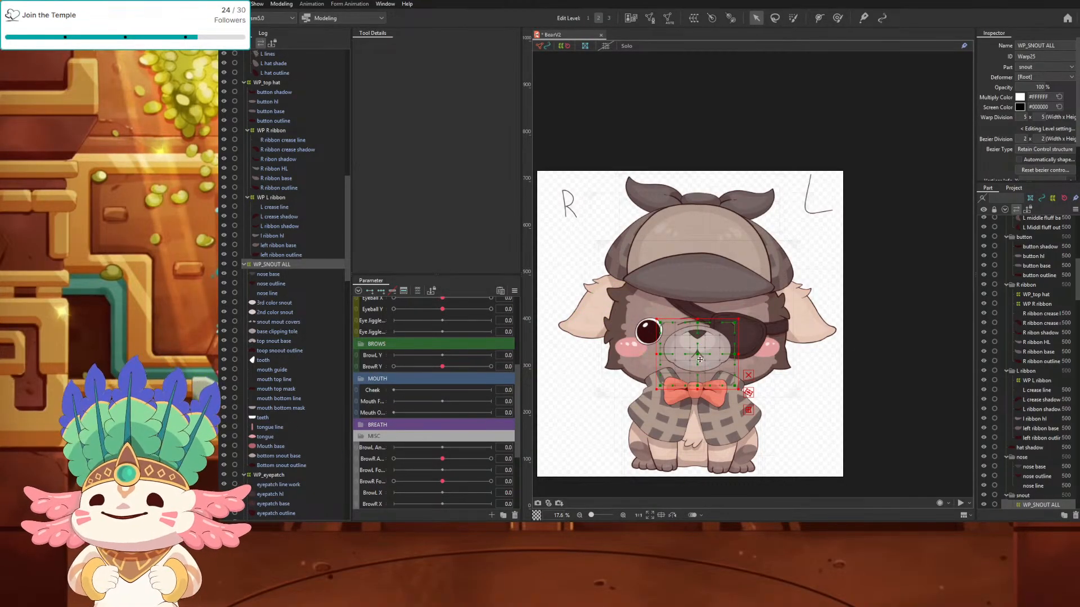
scroll(727, 362, "up", 2)
scroll(697, 357, "down", 2)
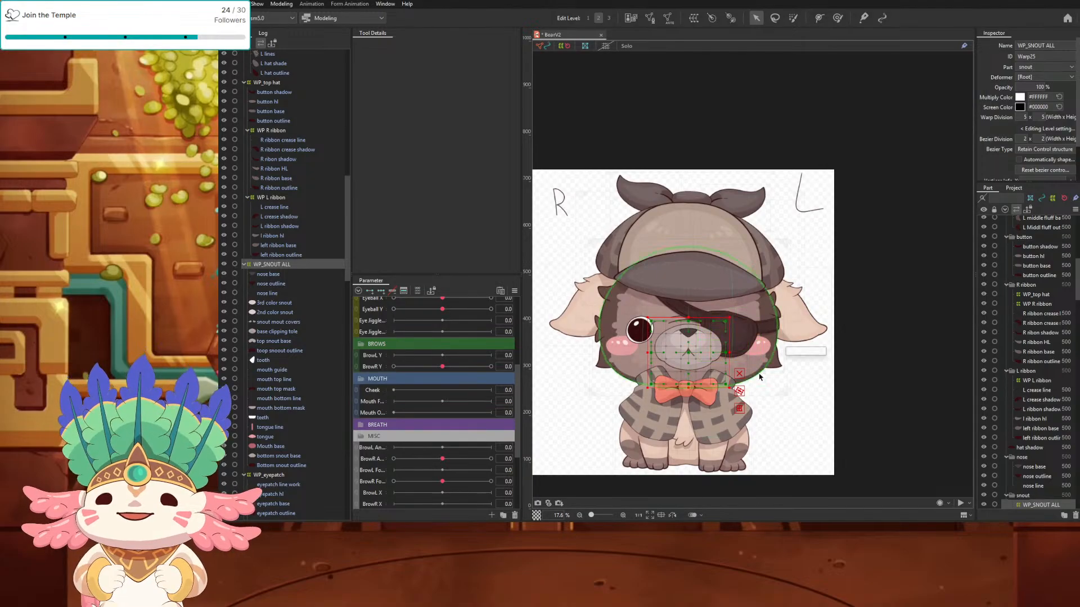
left_click(741, 376)
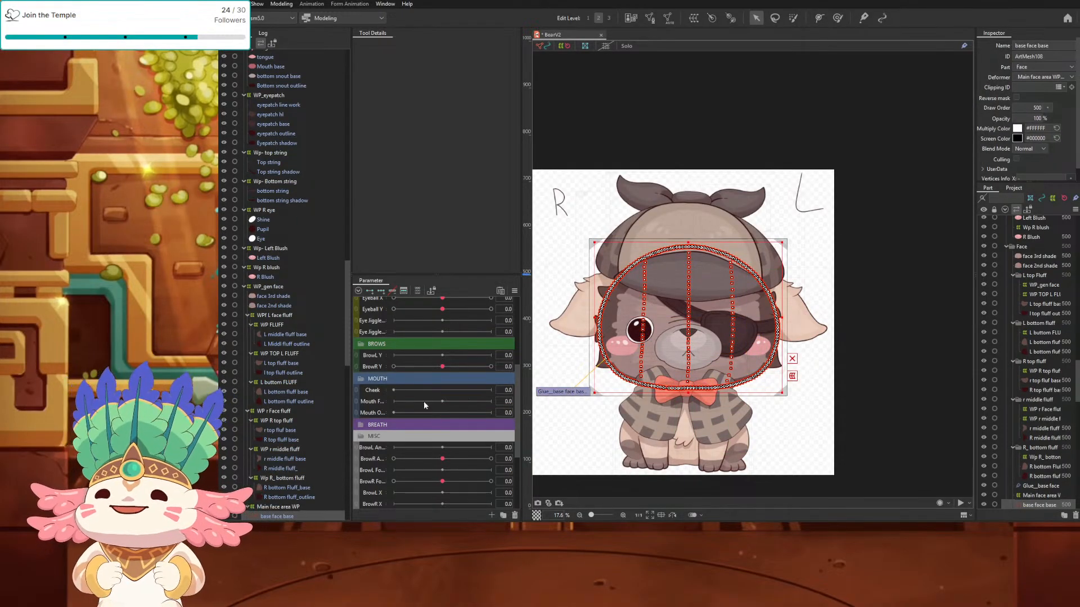
scroll(274, 487, "down", 3)
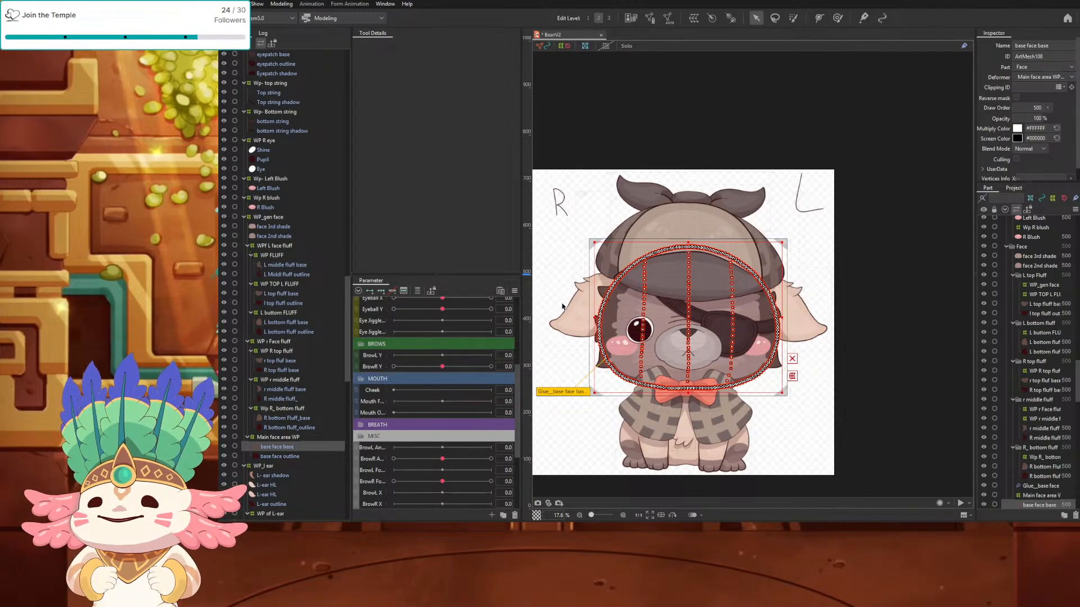
left_click(547, 177)
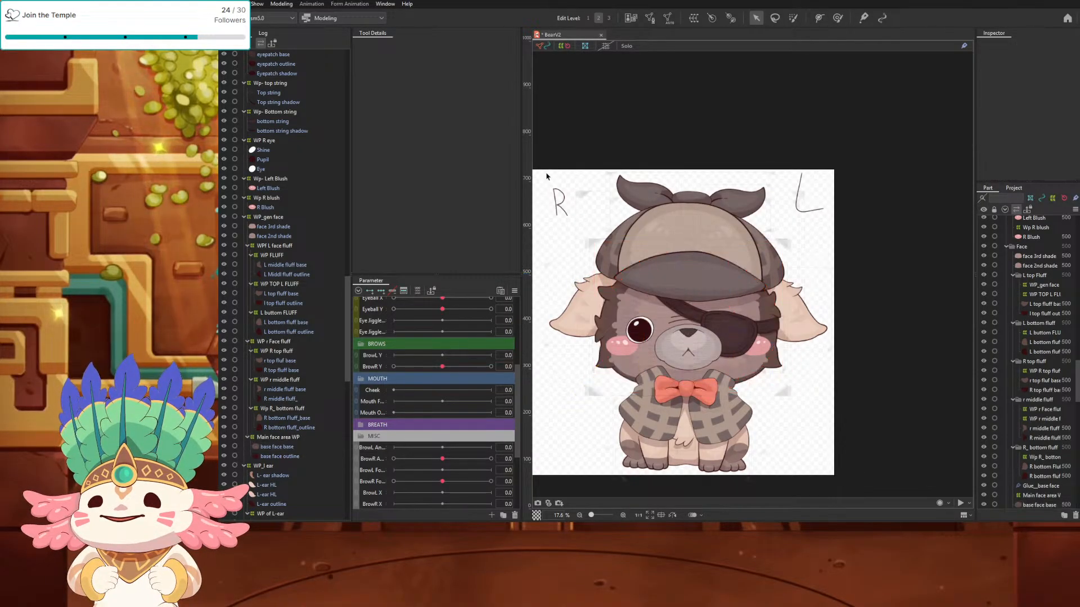
left_click_drag(545, 174, 829, 372)
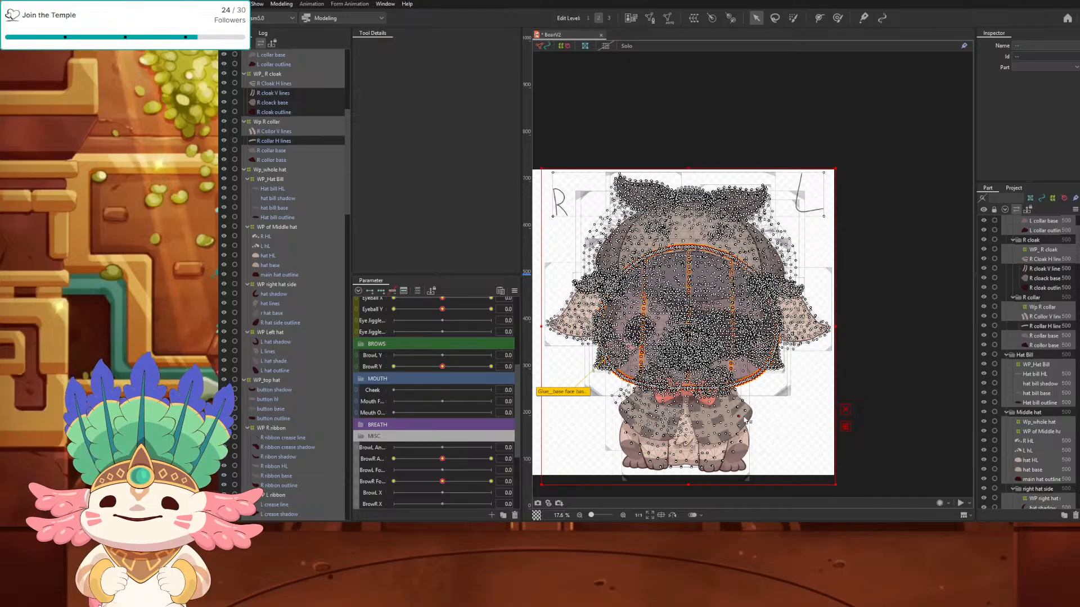
left_click(742, 428)
left_click(839, 335)
left_click_drag(846, 361, 548, 185)
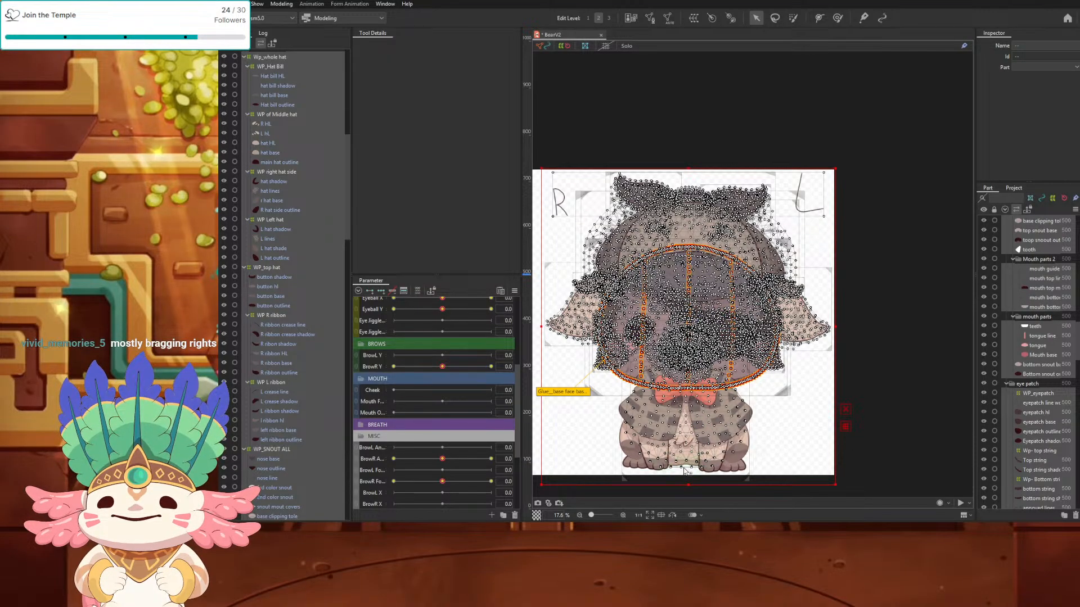
left_click(799, 460)
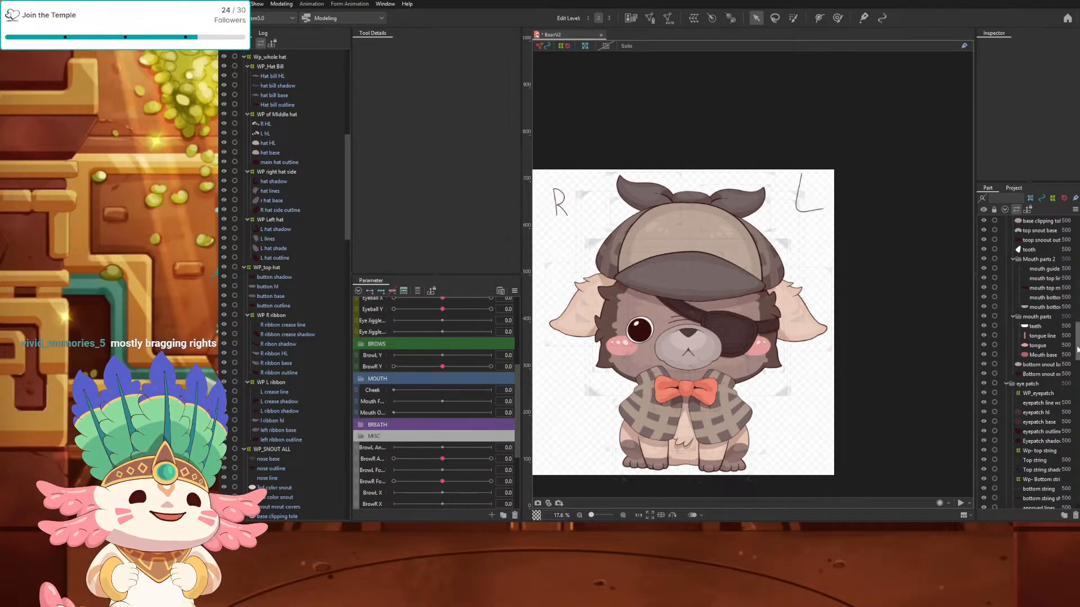
Step: Select the whole range of head parts in the part hierarchy, from Hat Bill through R-ear
left_click_drag(1076, 351, 1077, 244)
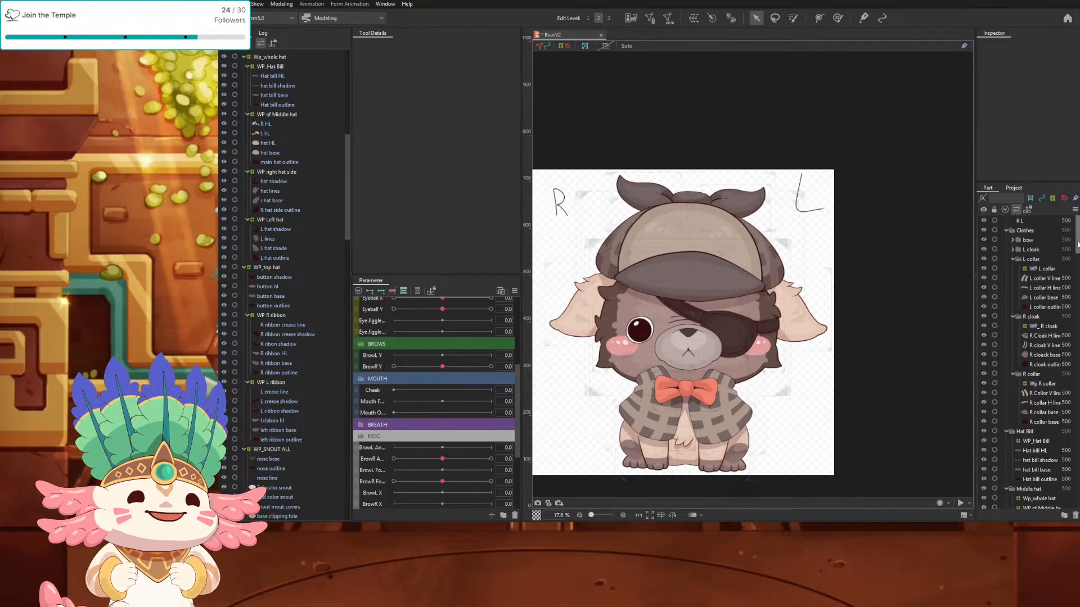
left_click(1032, 260)
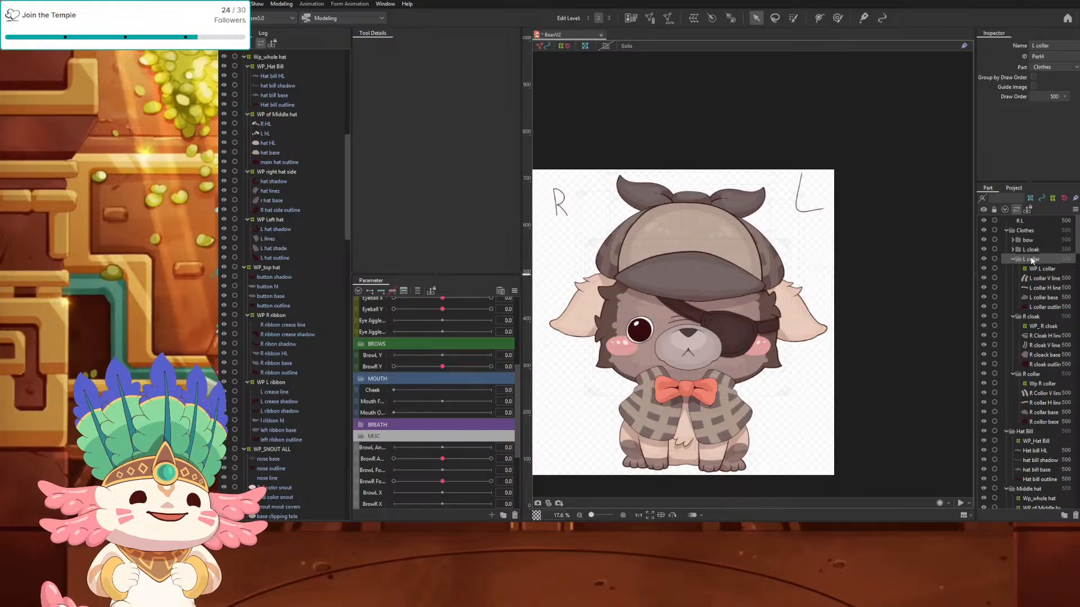
left_click_drag(1076, 247, 1075, 261)
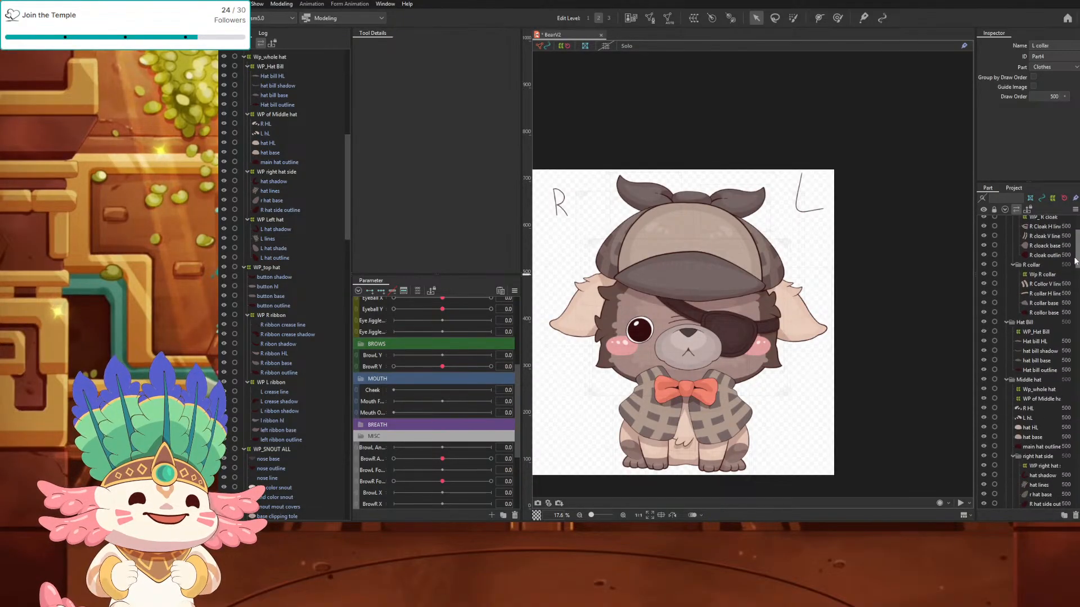
left_click(1026, 324)
scroll(1046, 365, "down", 15)
scroll(1059, 404, "down", 6)
scroll(1062, 440, "down", 1)
left_click(1034, 383, "shift")
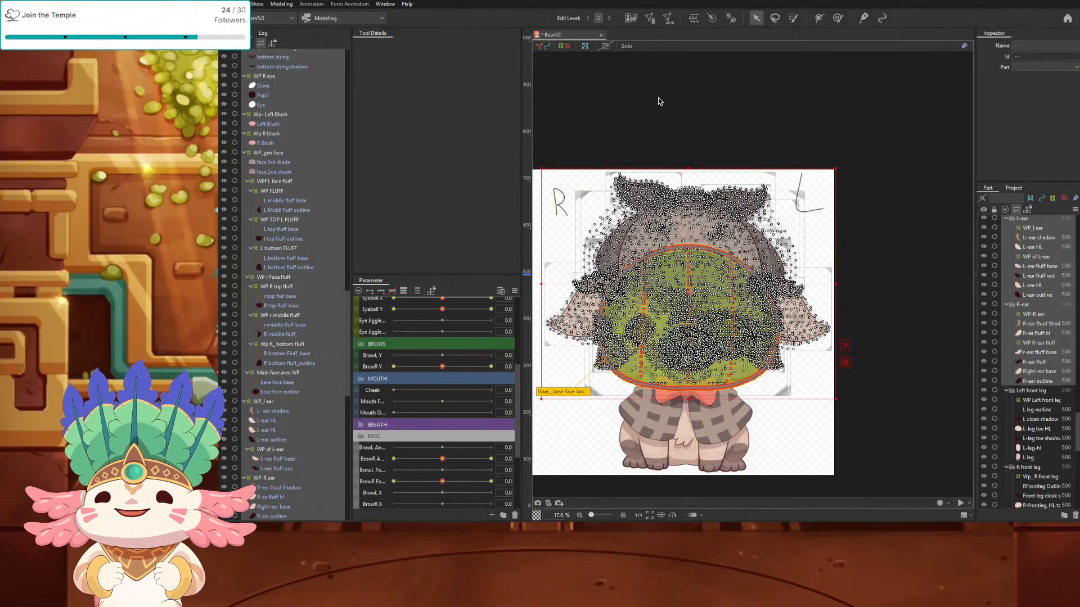
Step: Start creating a warp deformer for the selected head parts
left_click(694, 22)
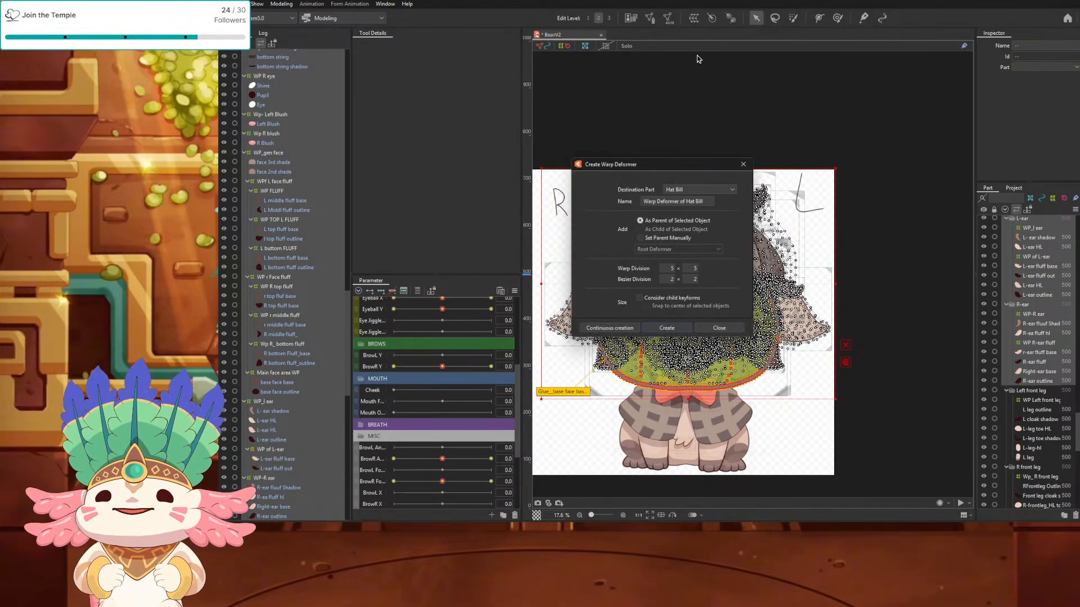
Step: Try to create a warp deformer in the Hat Bill part as parent of the selected objects
left_click(666, 328)
left_click(707, 276)
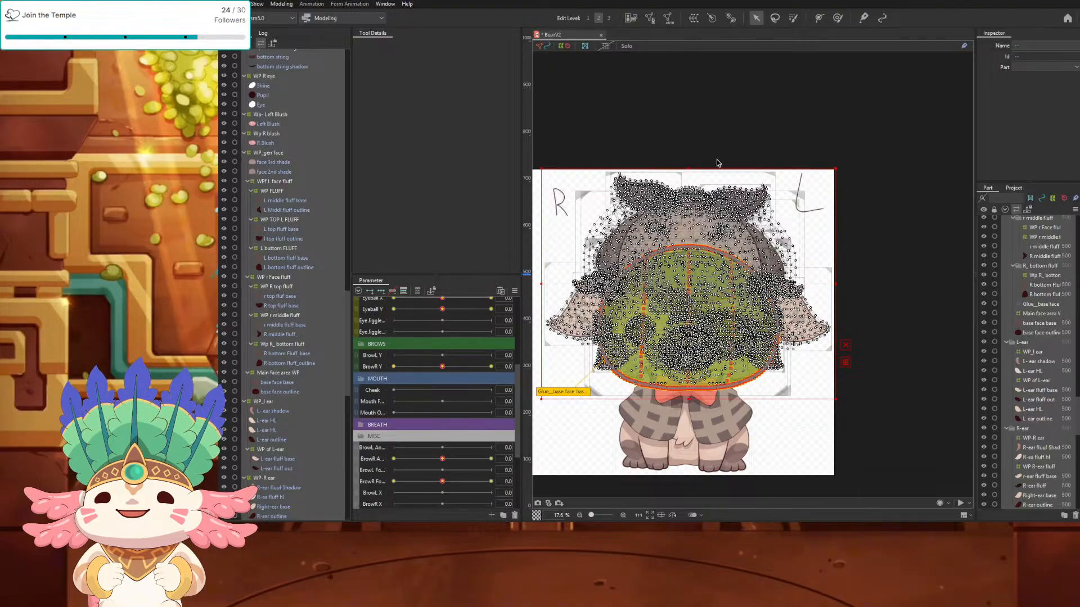
Step: Create a warp deformer named Face Warp in the Face part, with its parent manually set to the Root Deformer
left_click(695, 21)
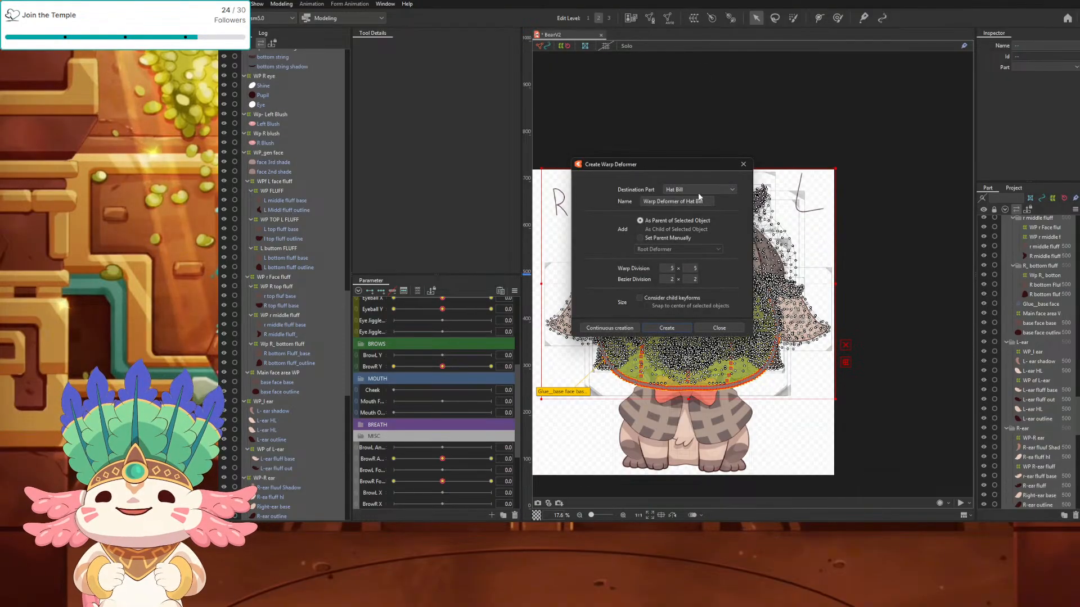
left_click(640, 238)
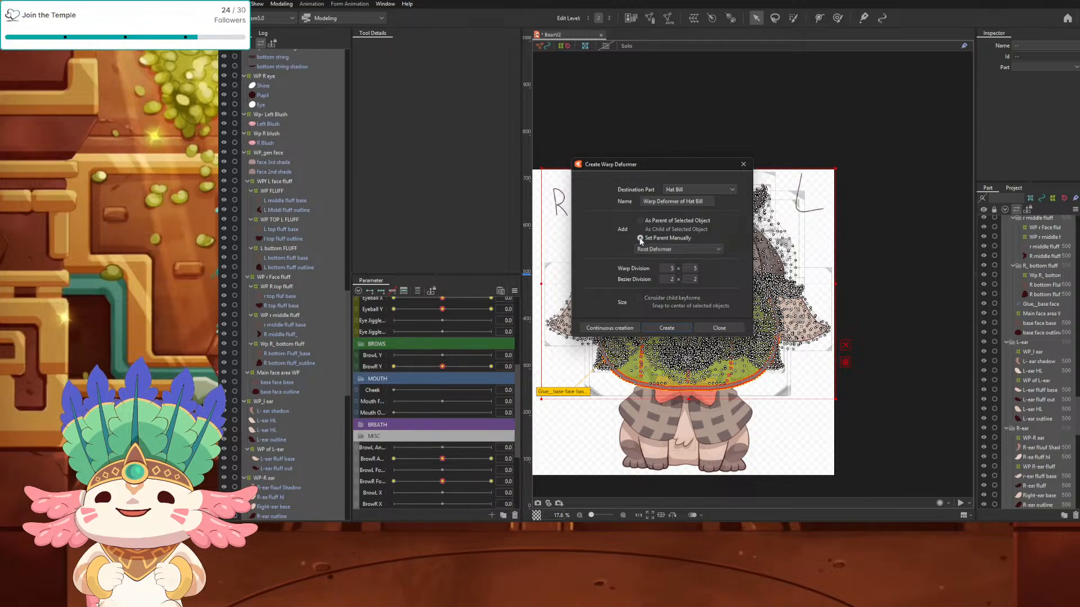
left_click(686, 249)
left_click(687, 249)
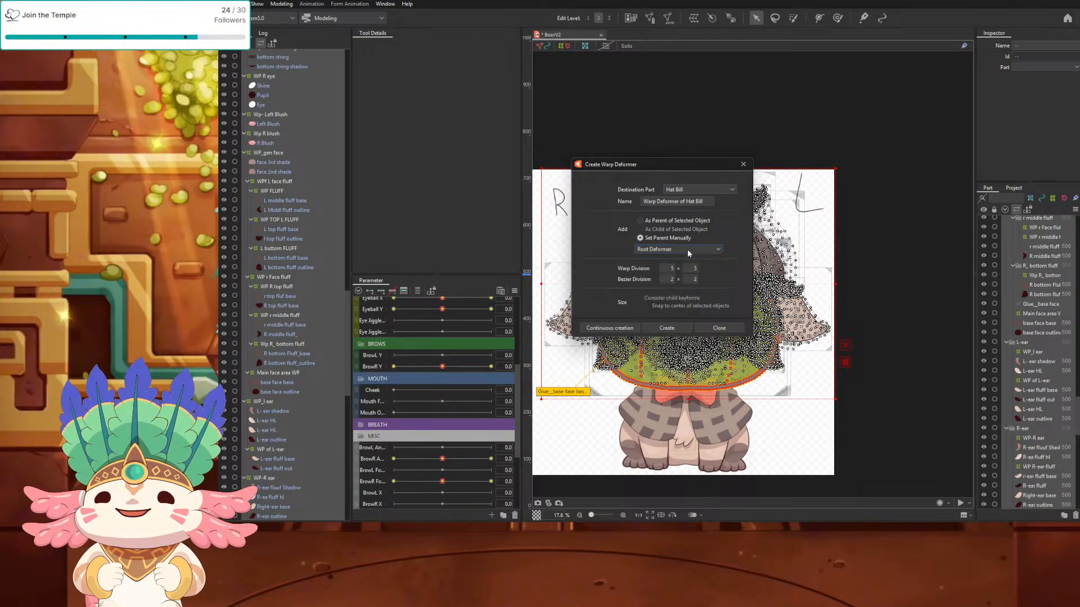
left_click(706, 190)
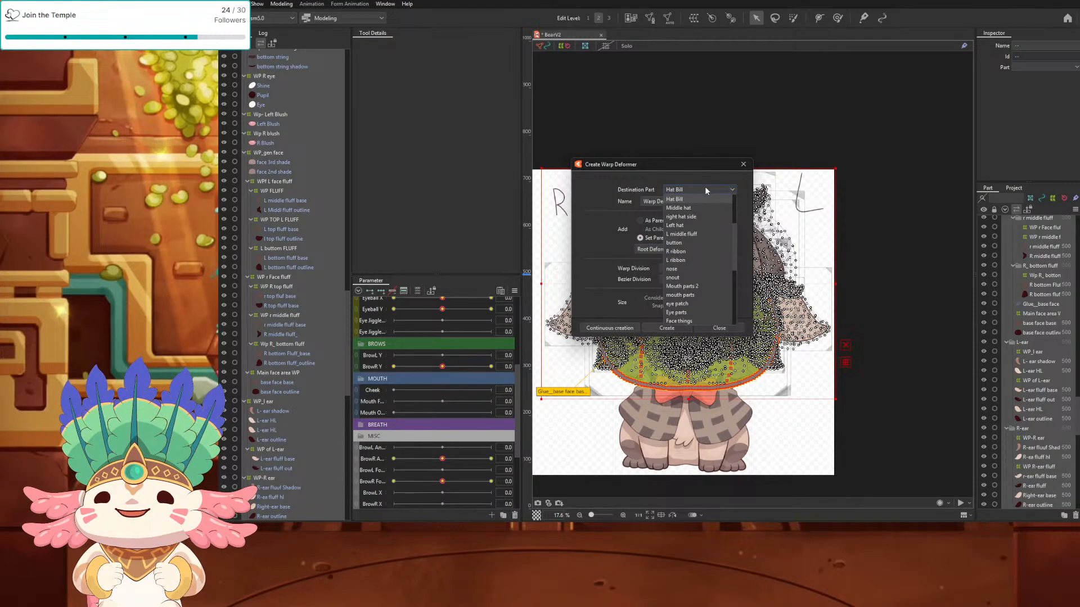
left_click(704, 187)
left_click(702, 191)
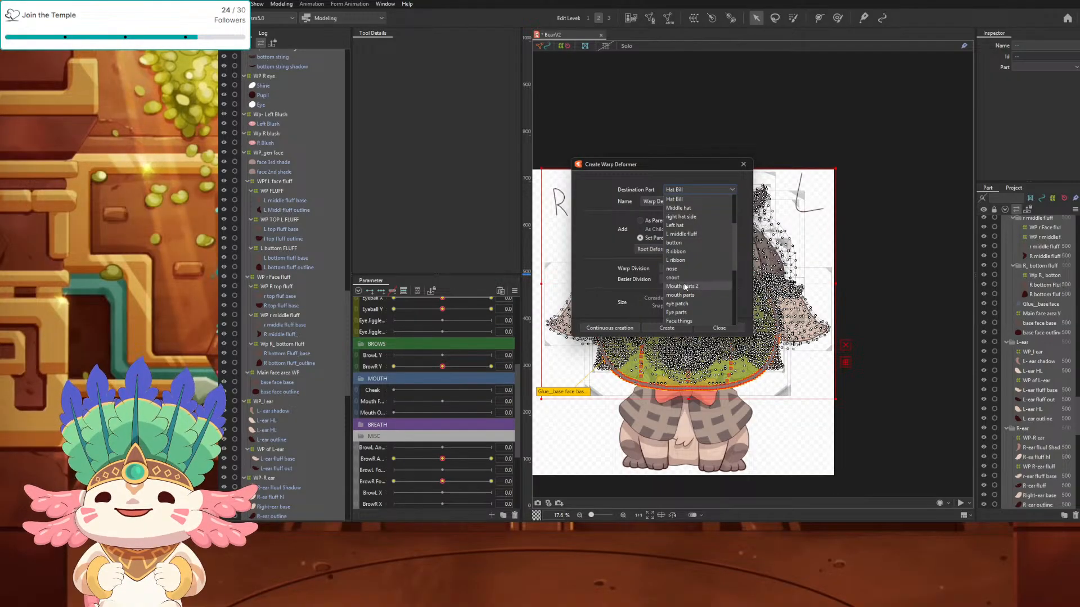
scroll(683, 286, "down", 2)
left_click(683, 282)
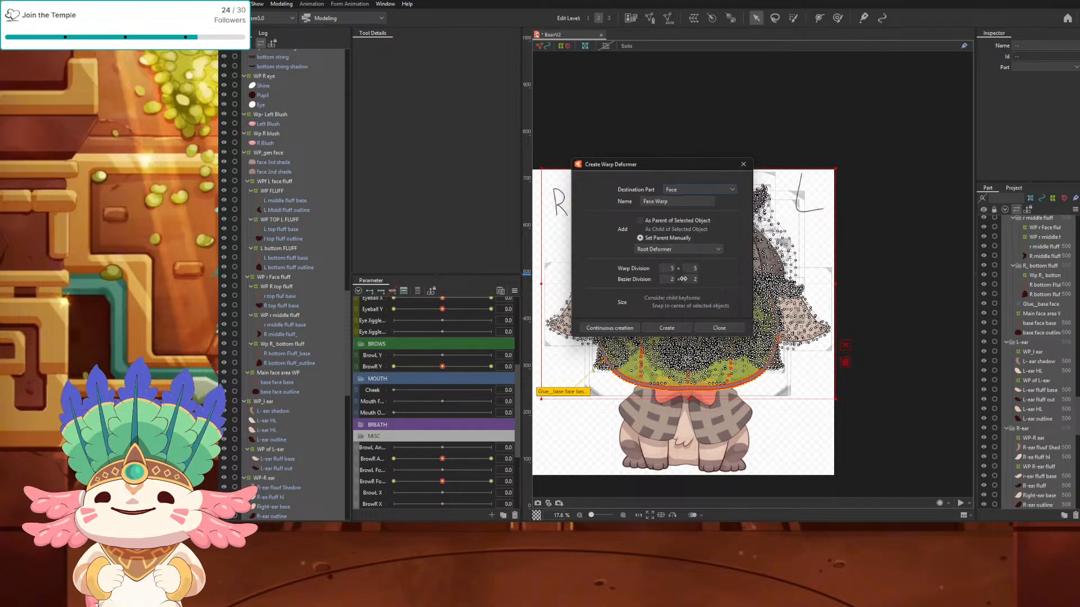
left_click(697, 250)
left_click(698, 251)
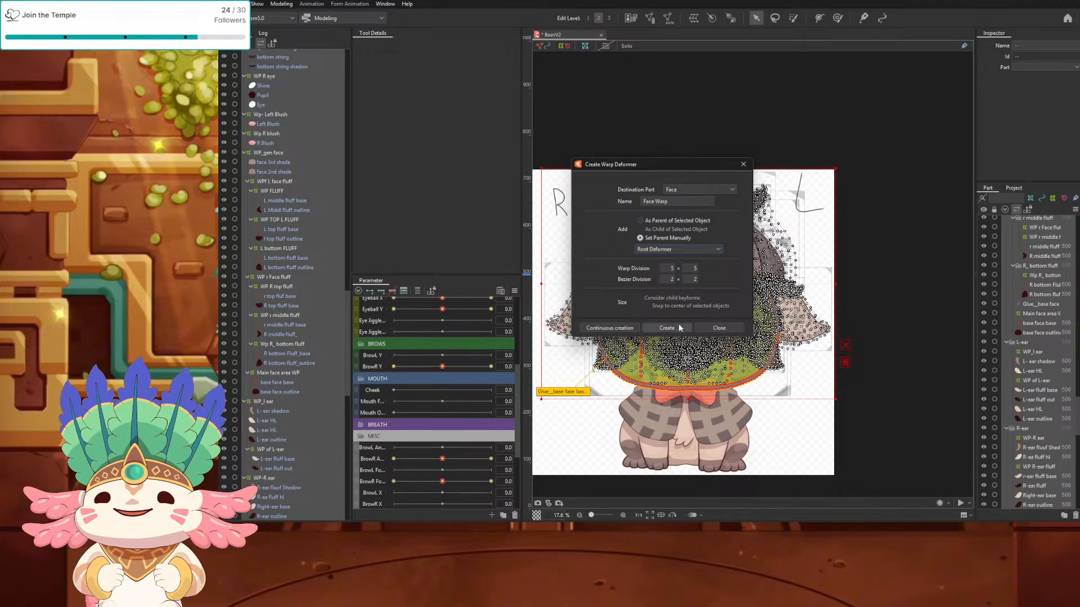
left_click(679, 329)
Step: Undo the move of the Face Warp deformer and its creation, restoring the selection of head objects
left_click_drag(682, 323, 673, 302)
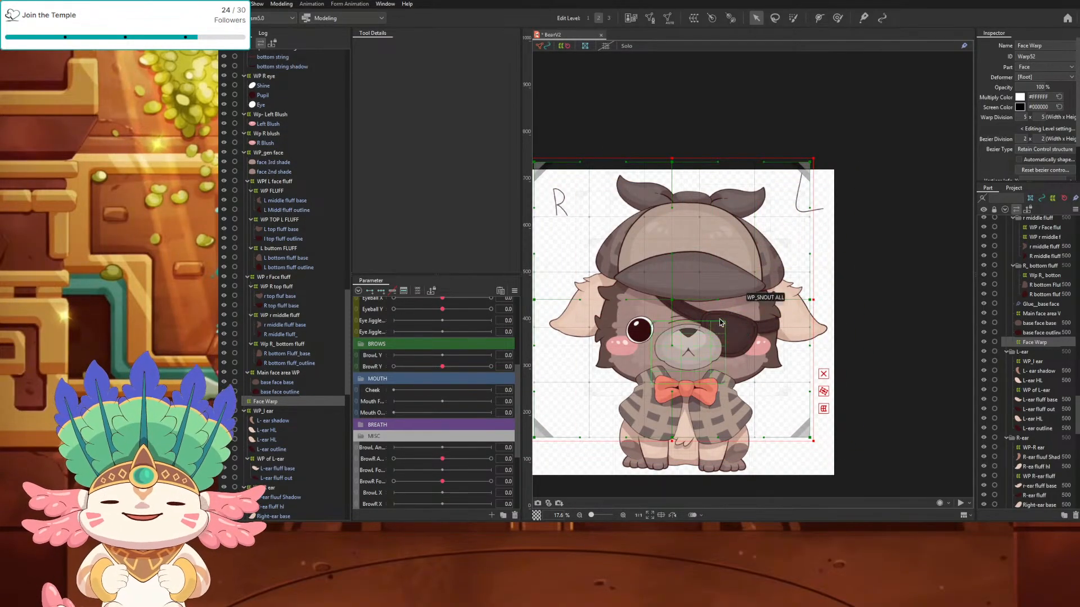
key("ctrl+z")
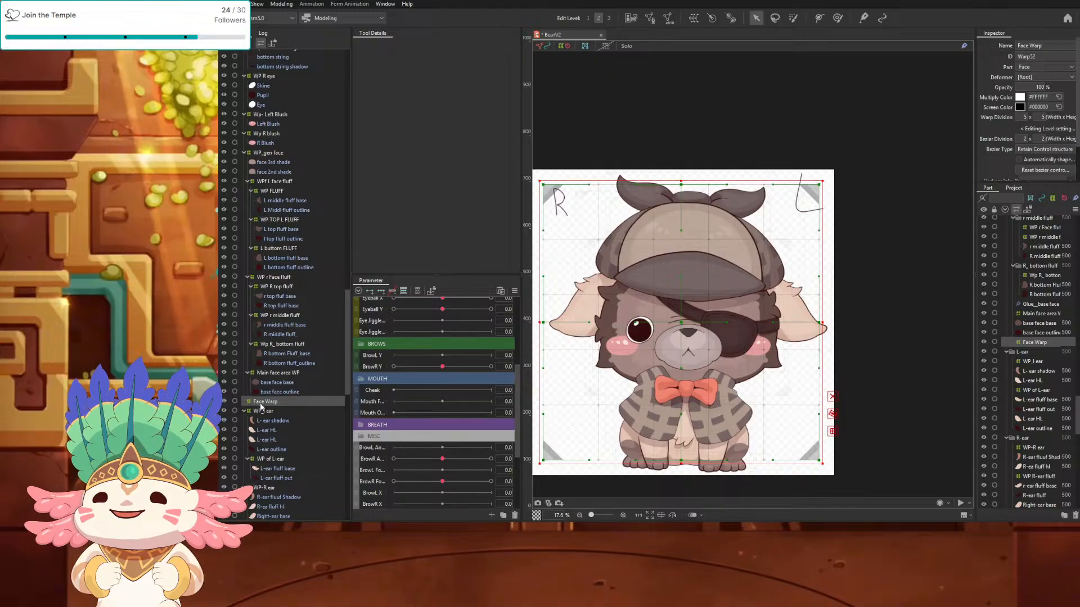
key("Delete")
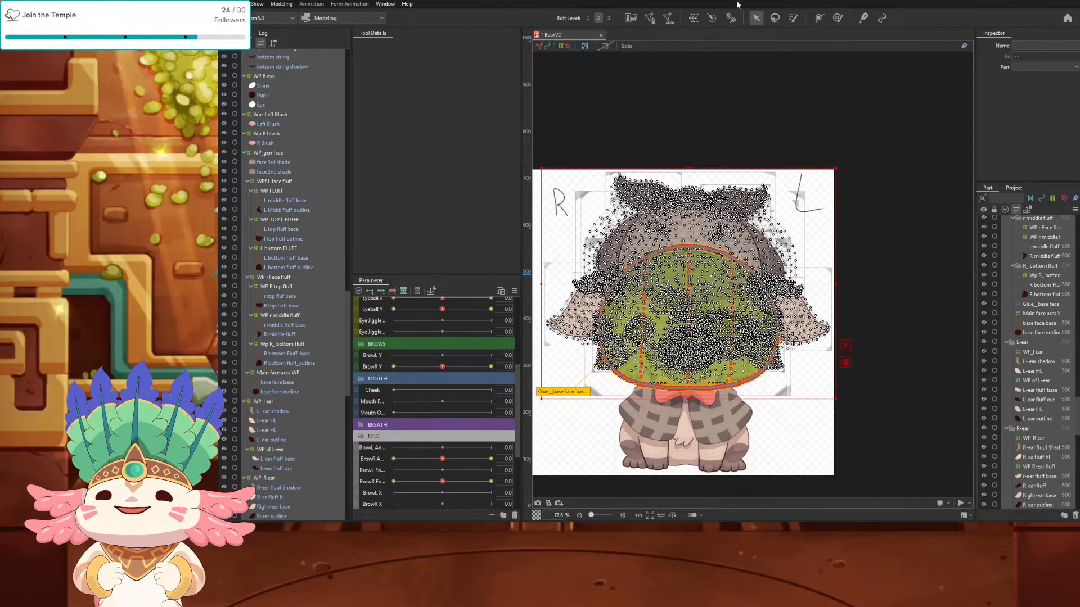
Step: Try to create the Face Warp deformer in the Face part as parent of the selected objects
left_click(693, 18)
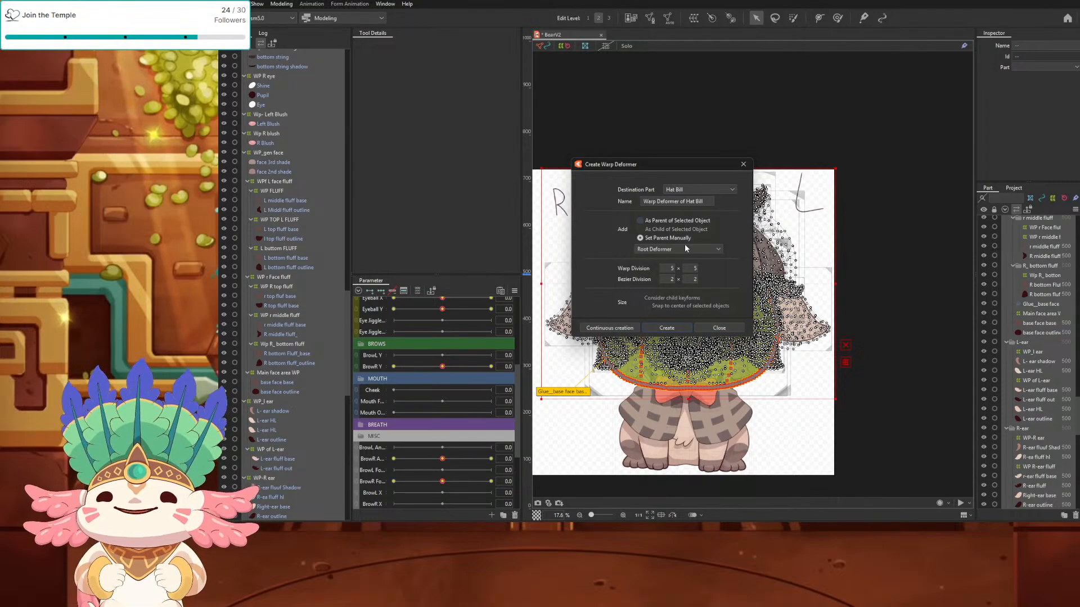
left_click(640, 220)
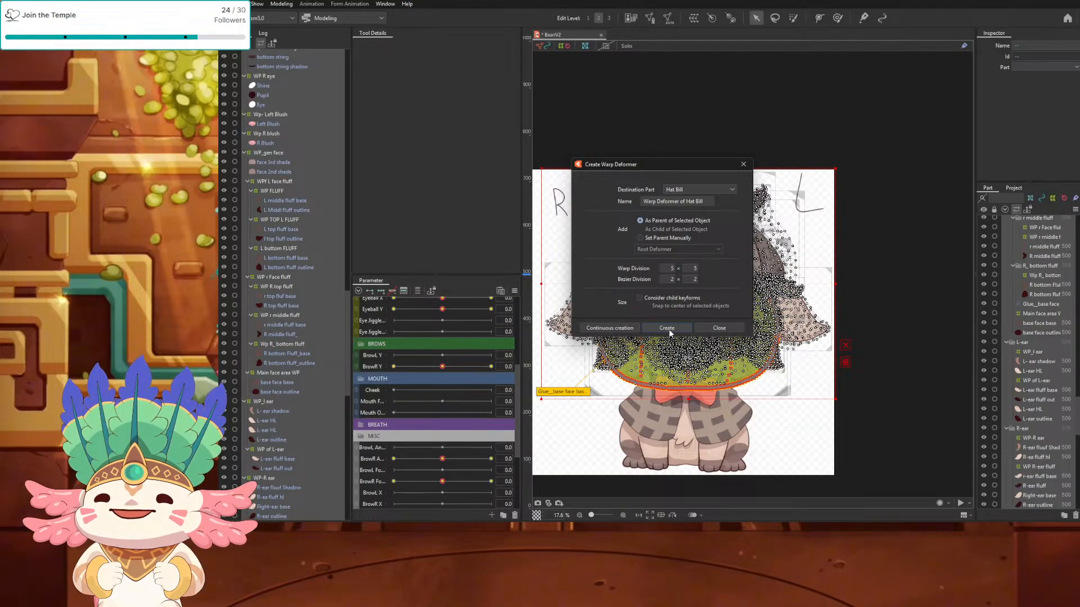
left_click(725, 191)
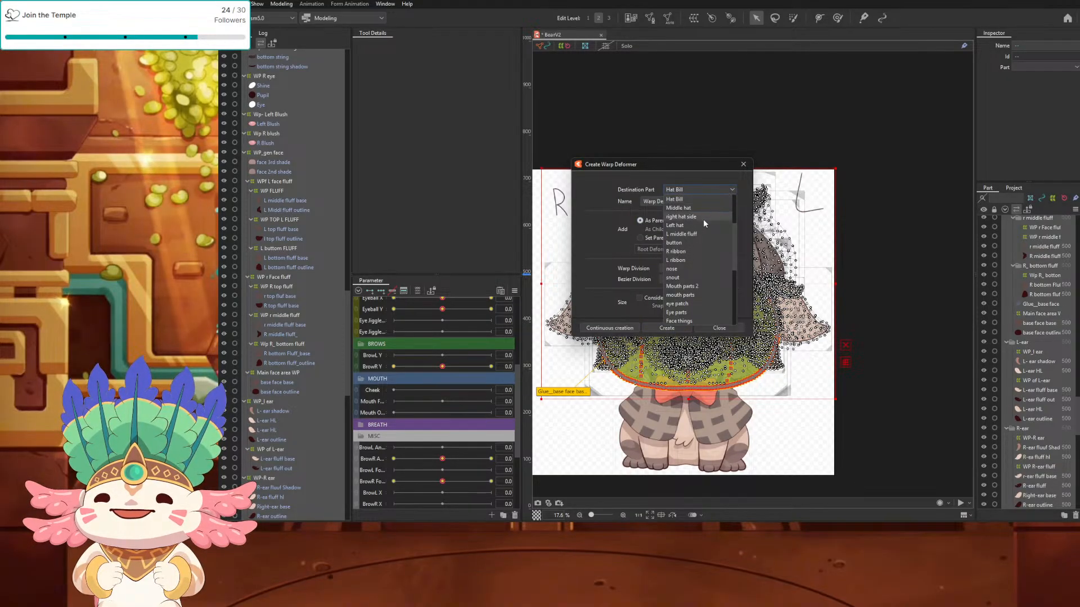
scroll(682, 282, "down", 1)
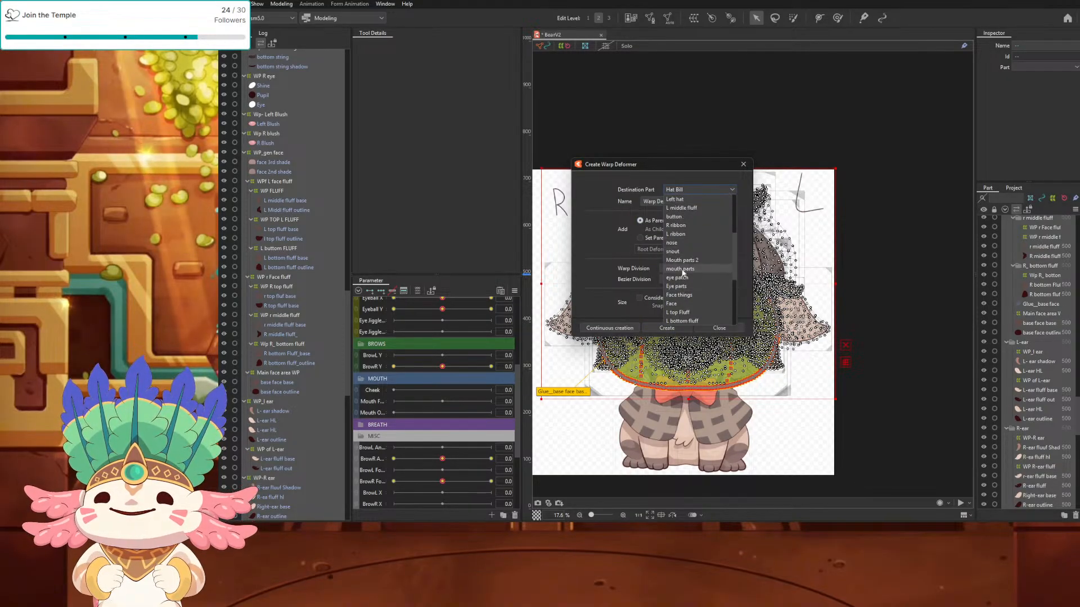
left_click(682, 304)
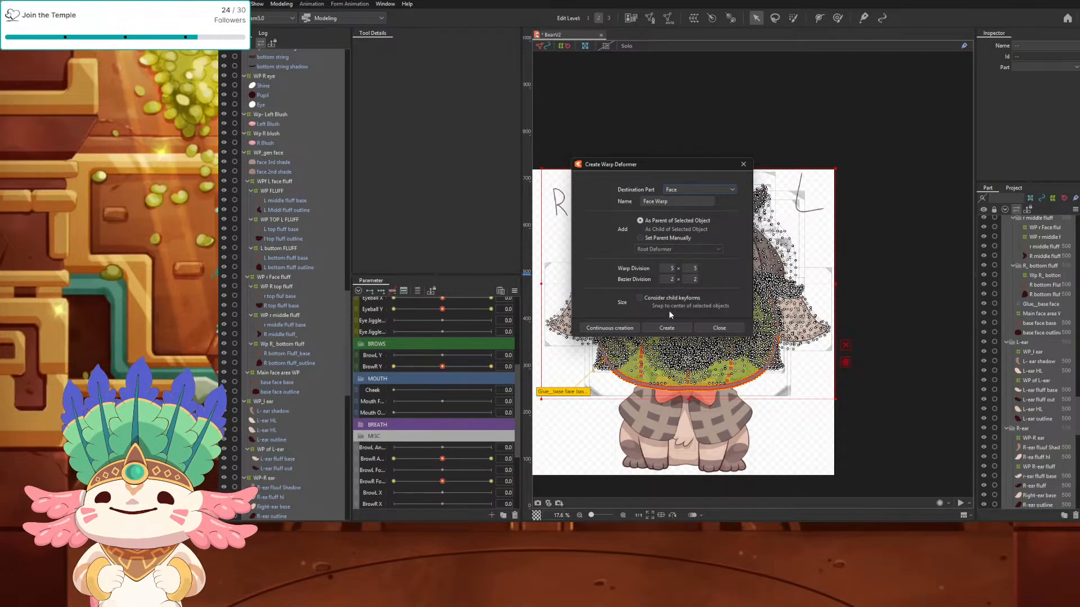
left_click(675, 329)
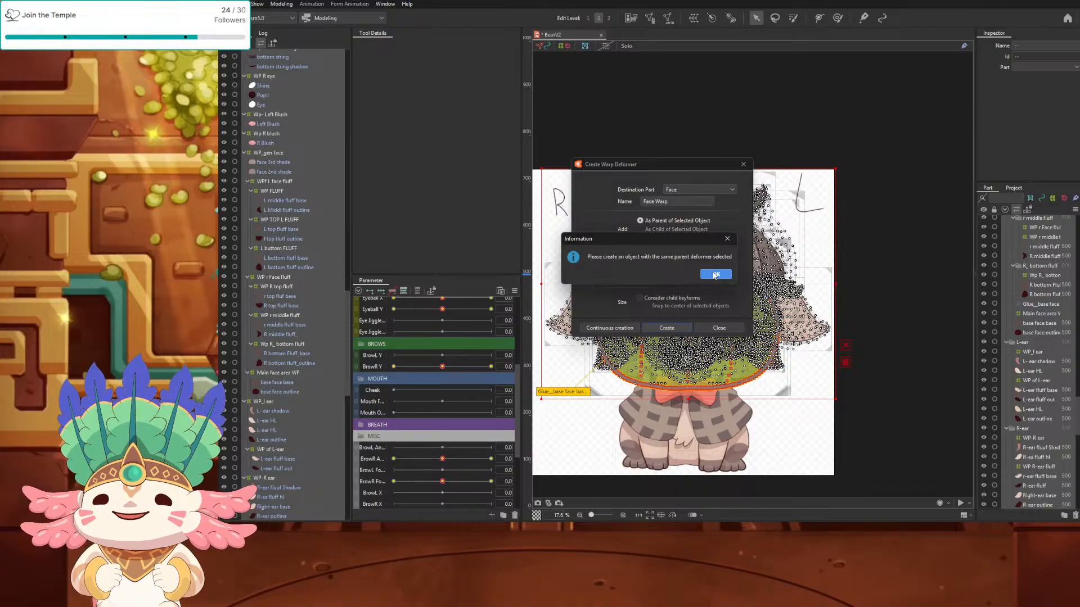
left_click(715, 274)
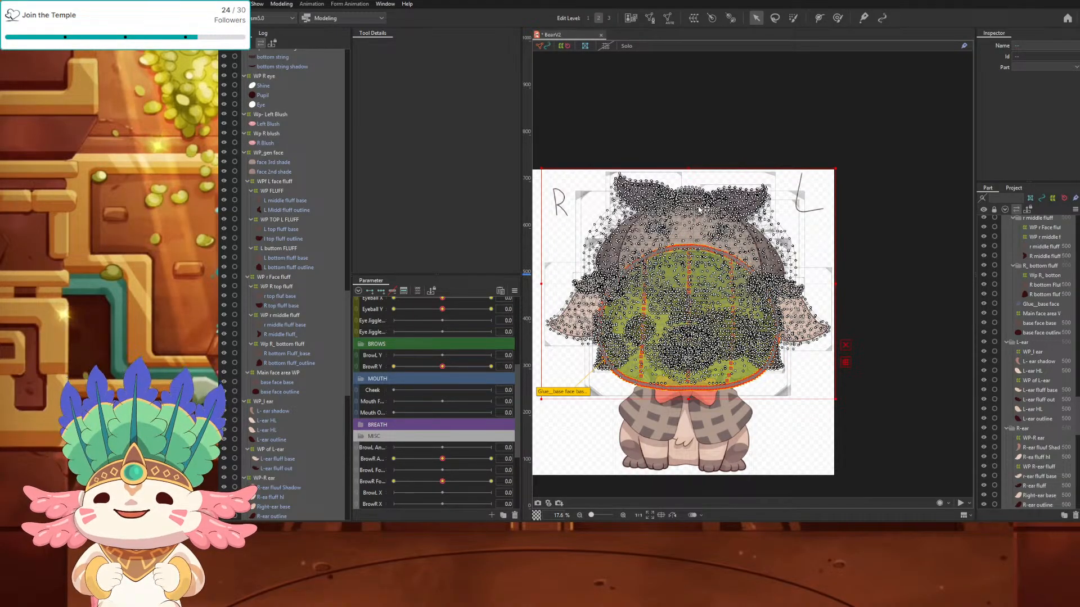
Step: Create a warp deformer named Face things Warp in the Face things part, with the Root Deformer as manually set parent
left_click(696, 15)
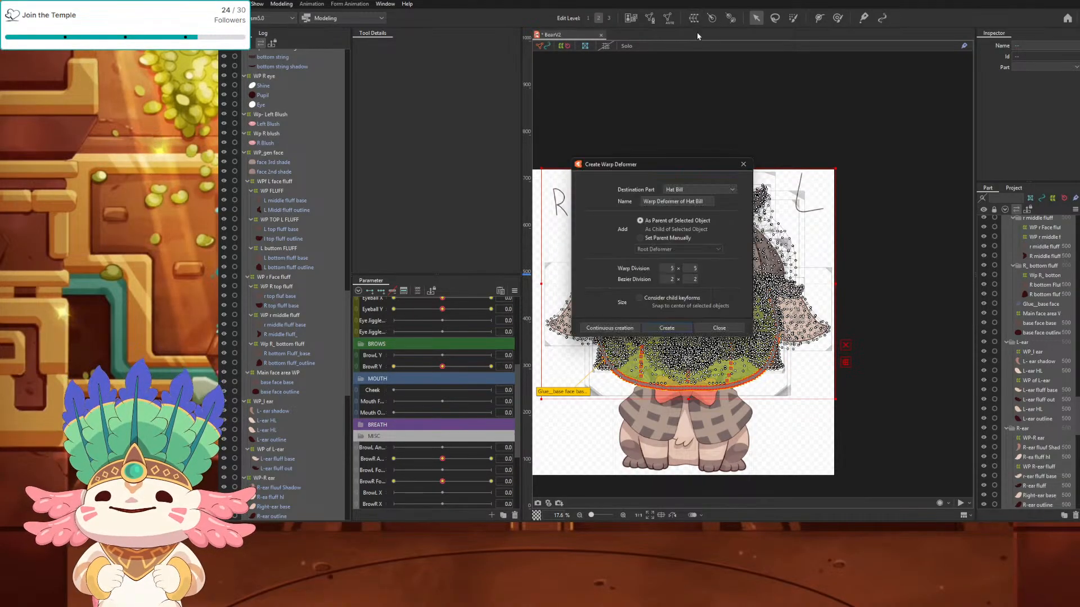
left_click(641, 238)
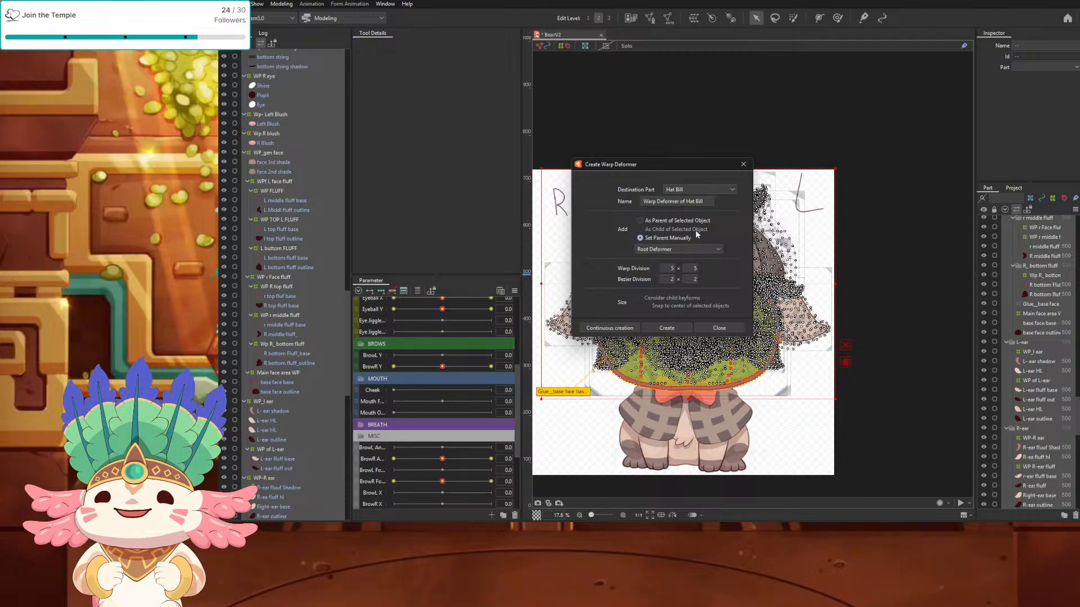
left_click(709, 190)
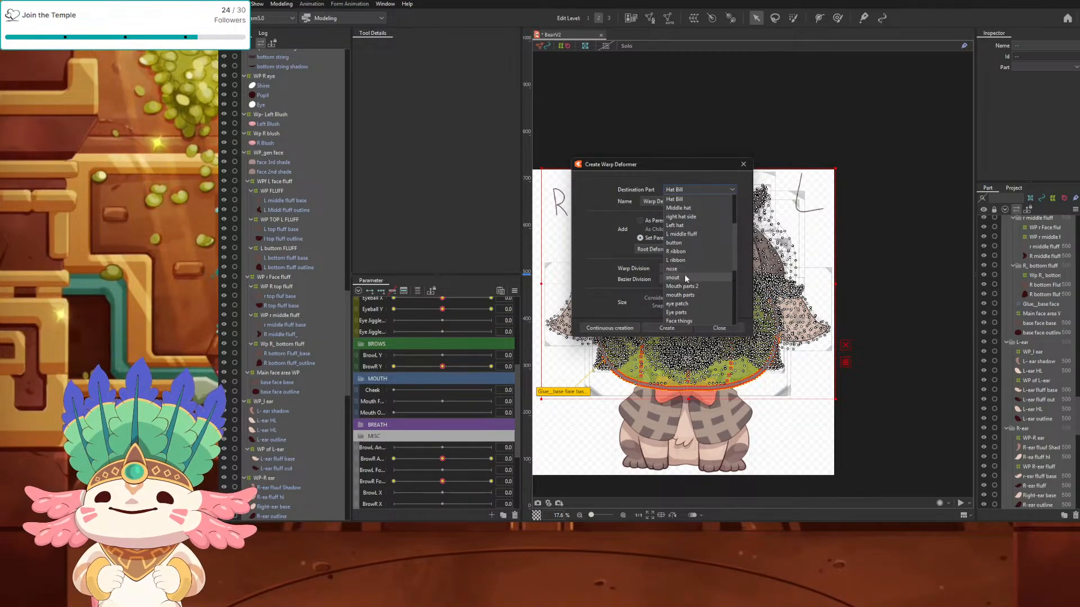
left_click(680, 321)
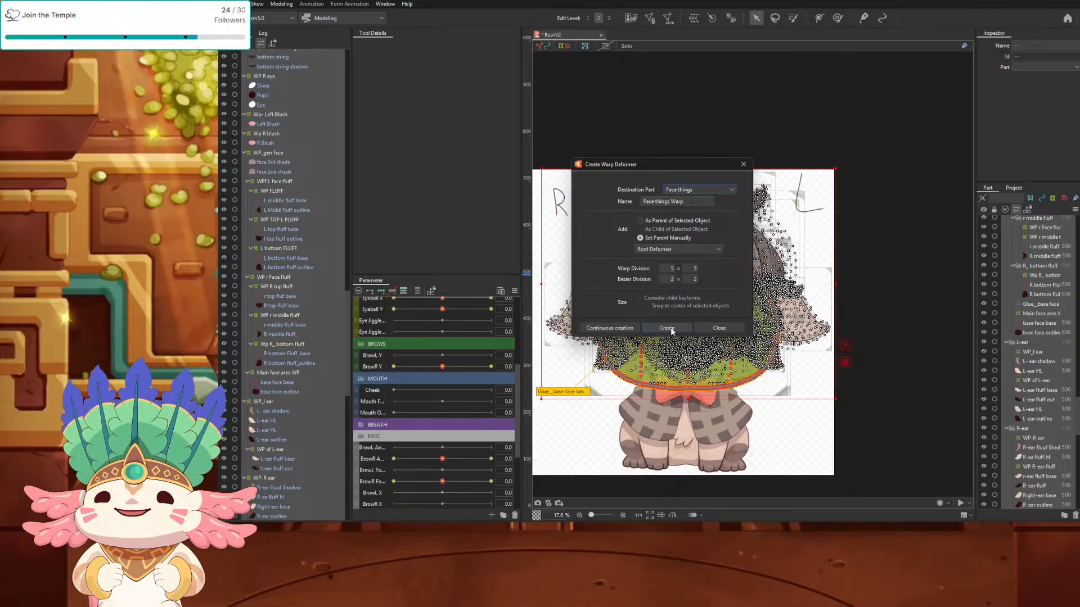
left_click(668, 328)
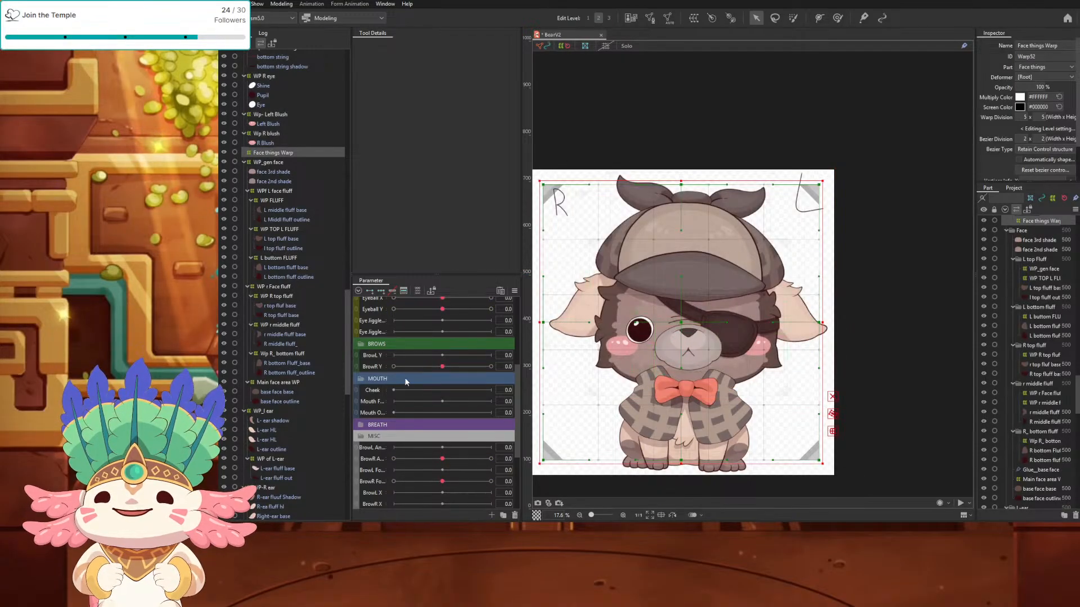
Step: Collapse the Wp R blush, Wp- Left Blush, WP_gen face, WP_l ear and WP-R ear groups in the deformer hierarchy
left_click_drag(268, 157, 256, 190)
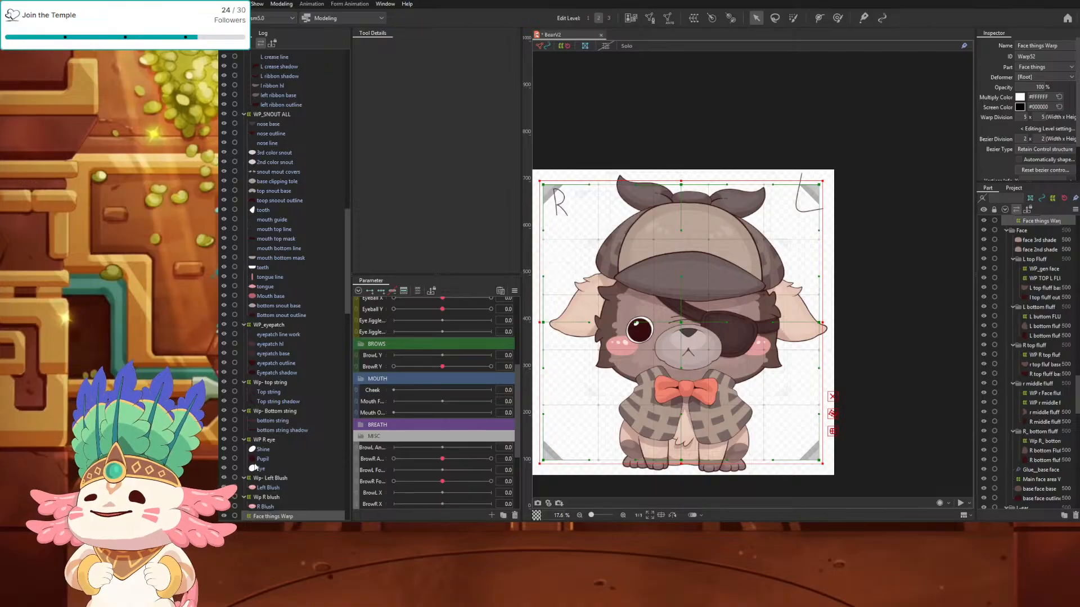
left_click(244, 497)
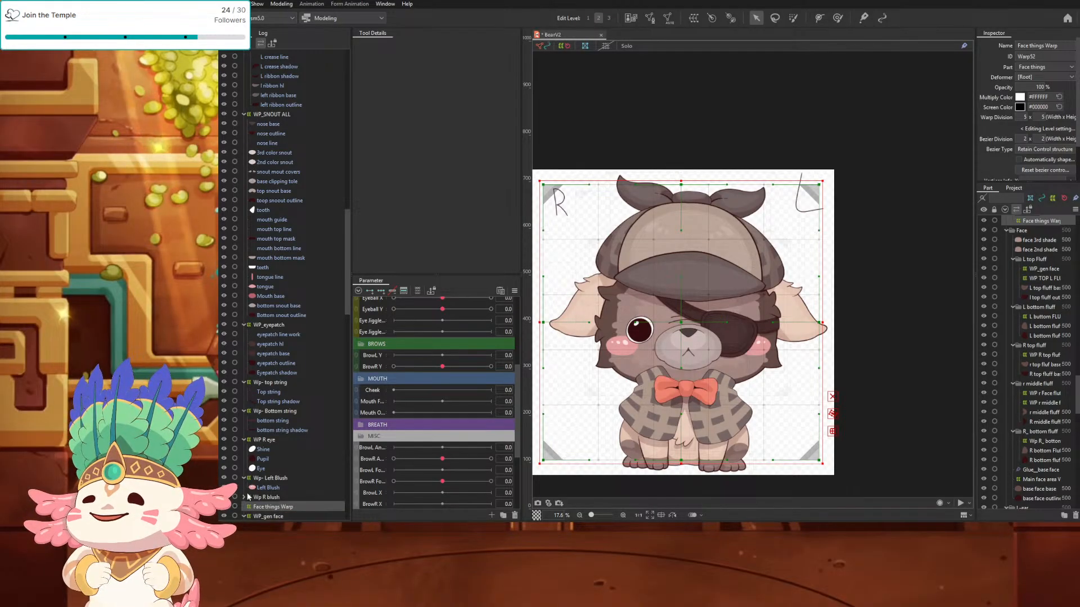
left_click(244, 478)
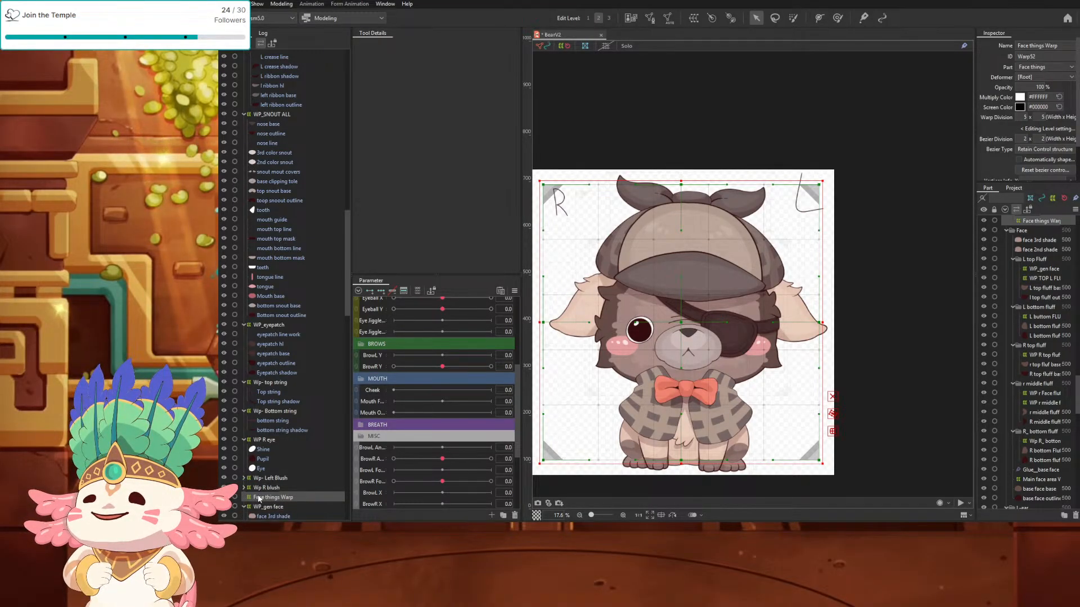
left_click(245, 507)
scroll(251, 506, "down", 2)
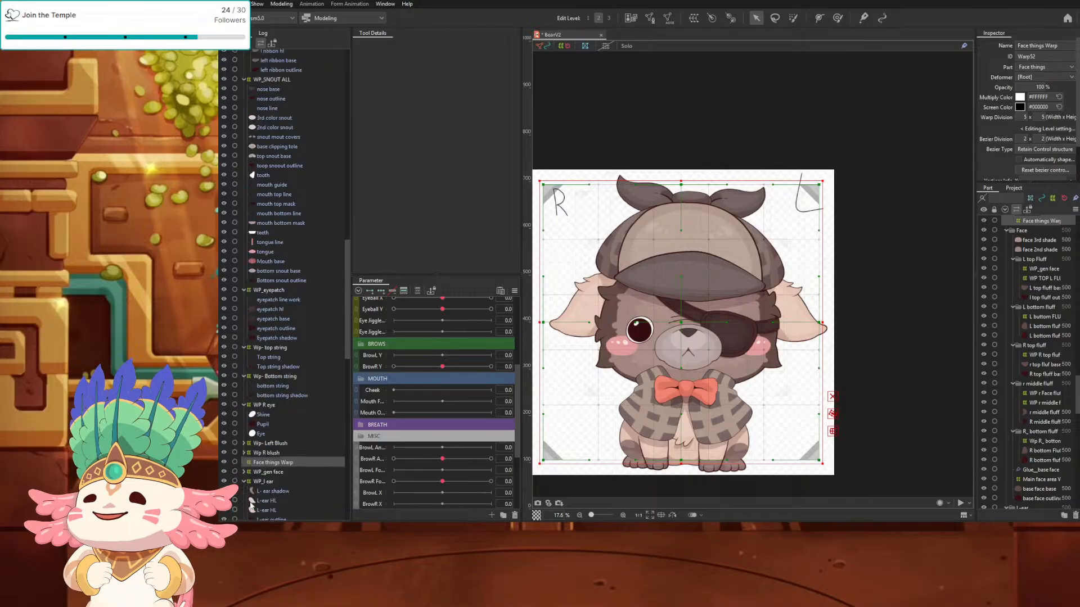
left_click(242, 482)
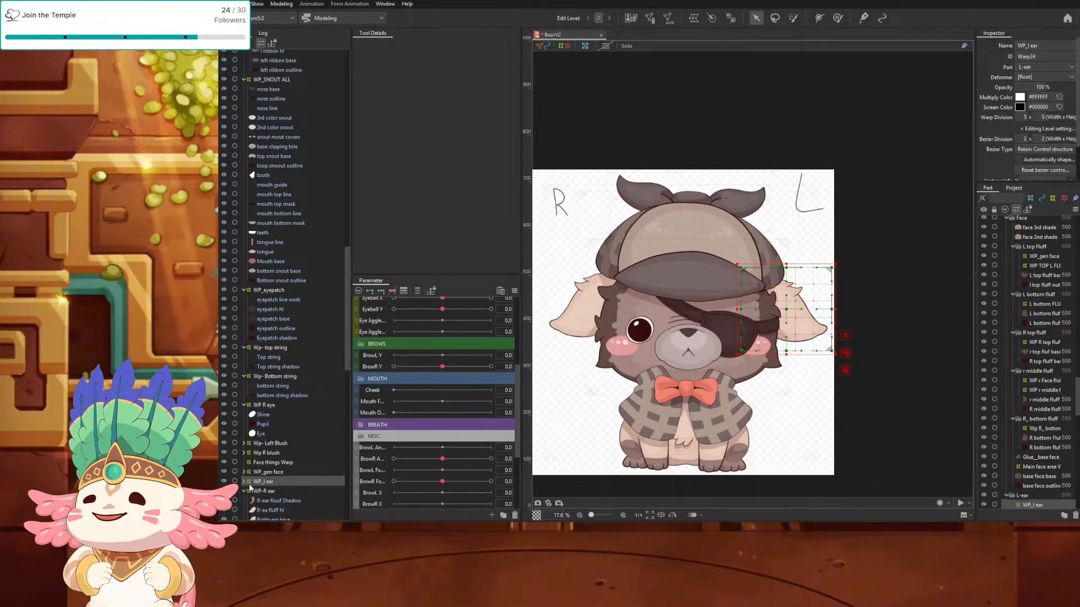
left_click(244, 491)
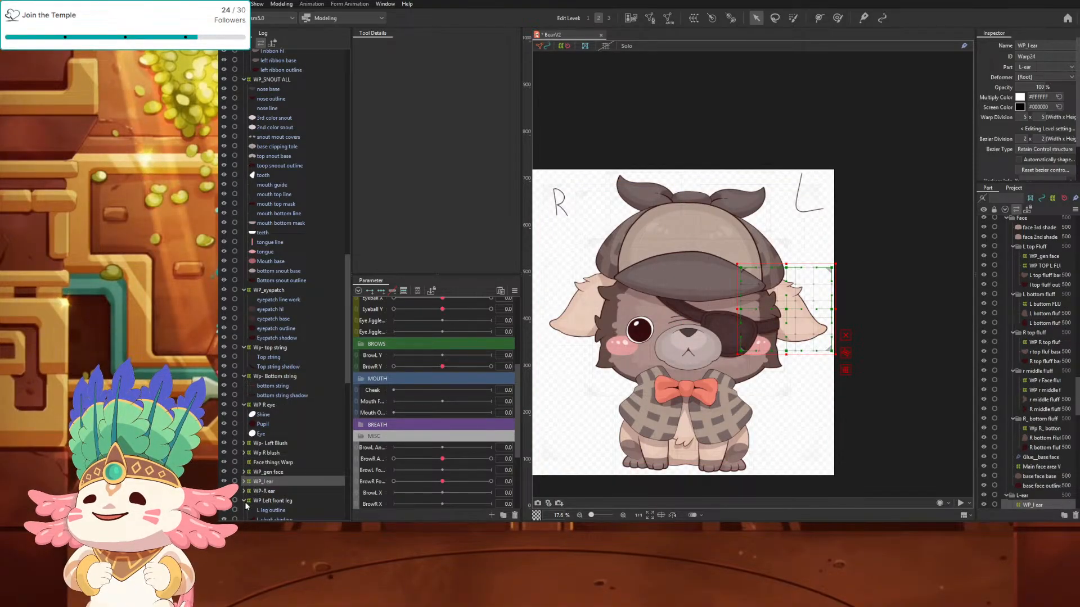
Step: Move the WP_gen face, WP_l ear and WP-R ear deformers under Face things Warp
left_click(264, 491)
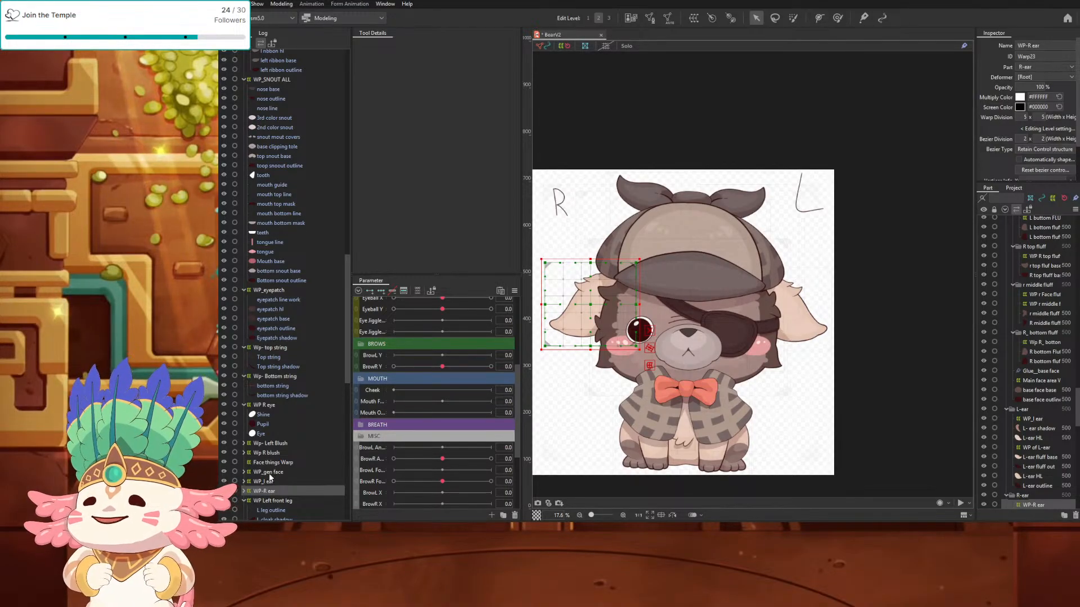
left_click(270, 473, "shift")
left_click_drag(271, 474, 267, 466)
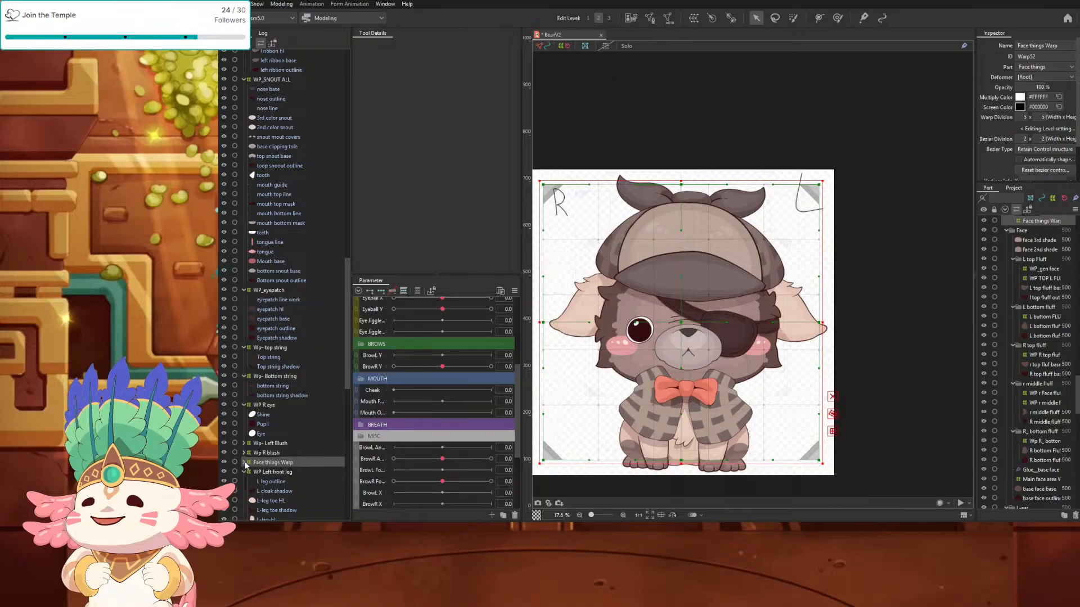
left_click(244, 462)
left_click(244, 463)
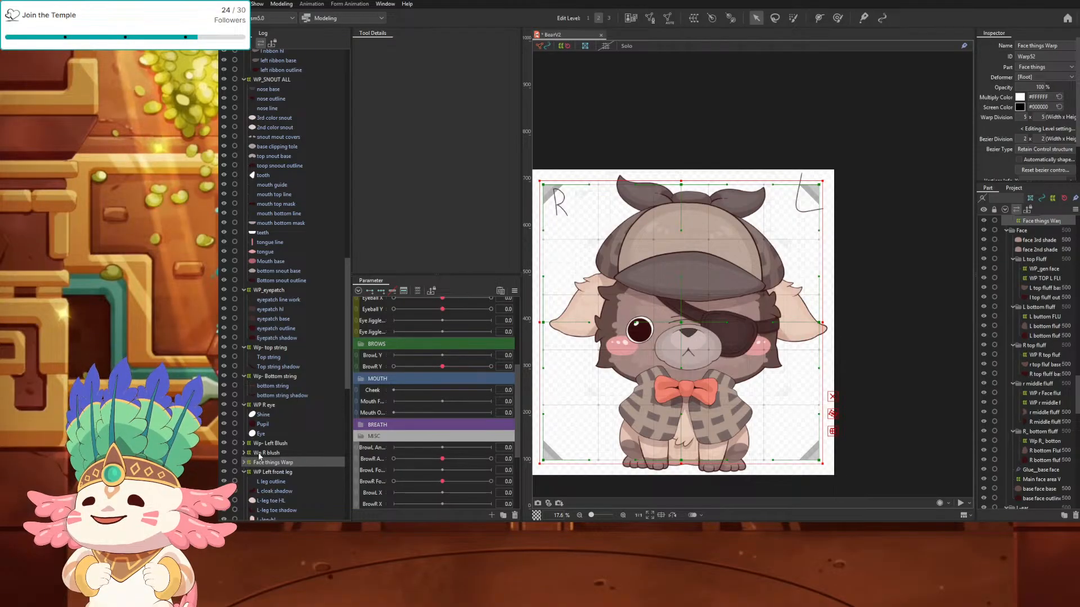
Step: Expand Face things Warp in the deformer hierarchy and move the Wp R blush deformer under it
left_click(245, 453)
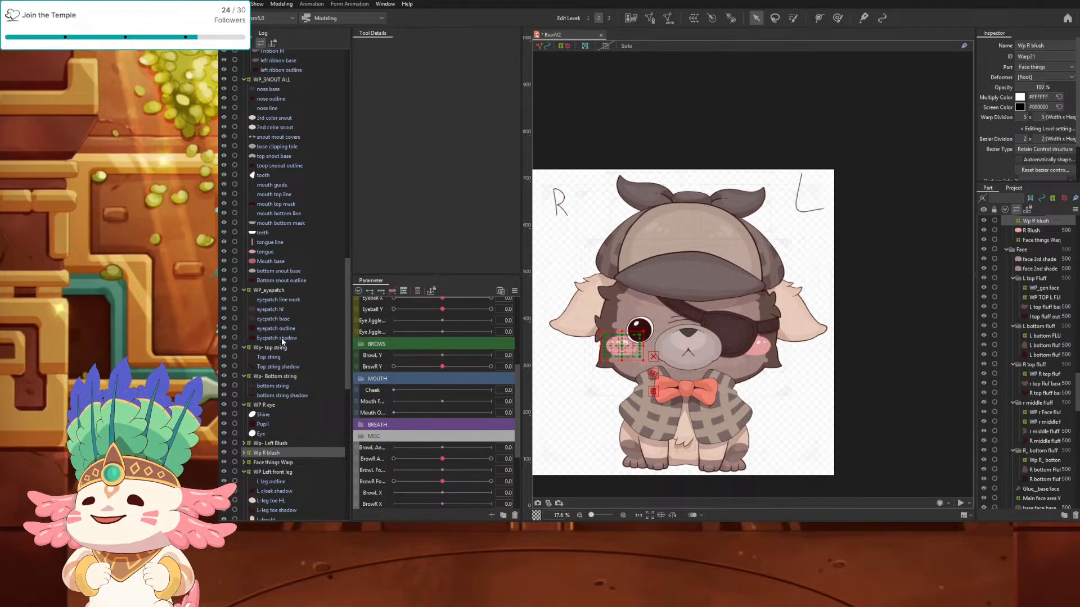
scroll(282, 345, "down", 1)
left_click_drag(347, 280, 342, 146)
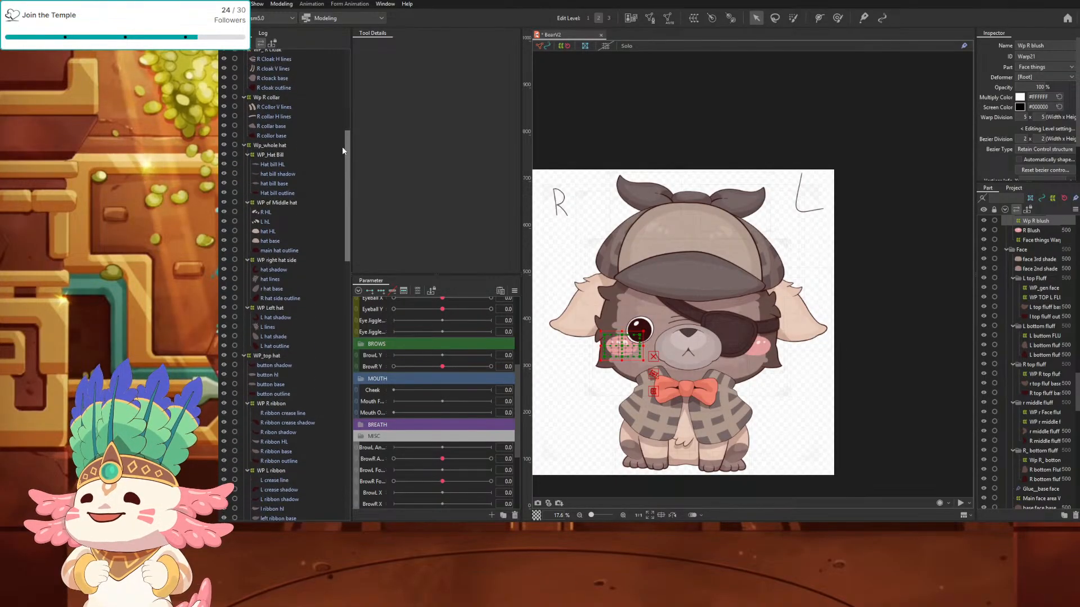
left_click(271, 146)
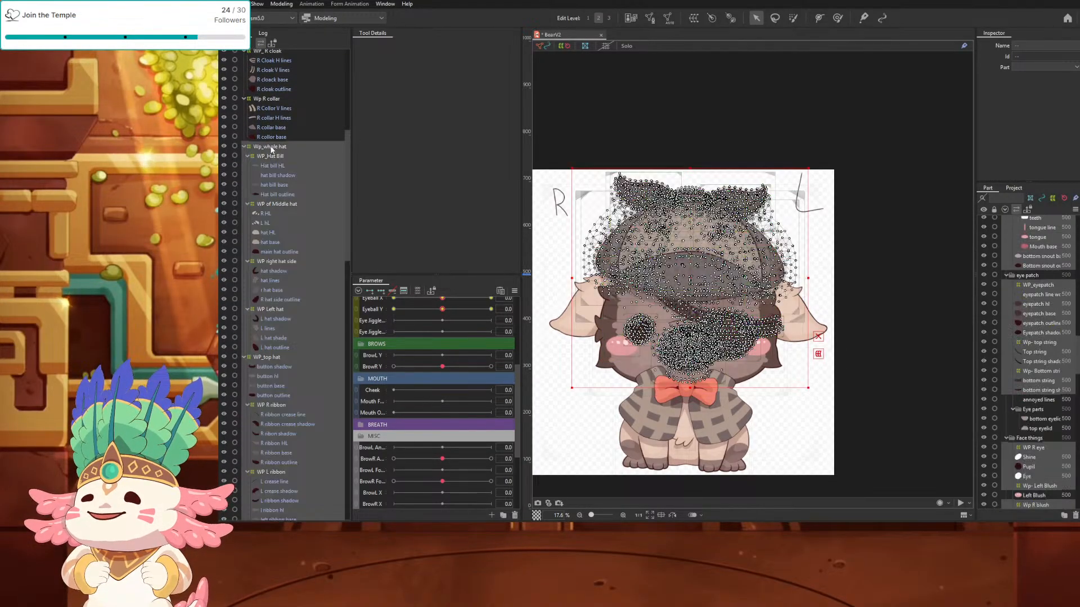
scroll(272, 338, "down", 10)
scroll(271, 412, "down", 8)
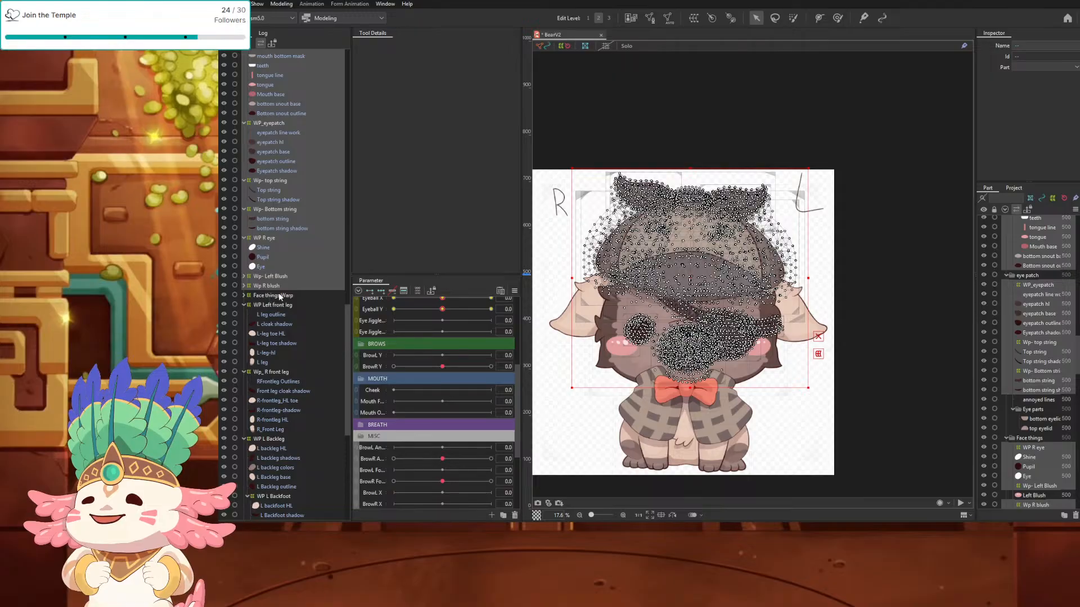
left_click(244, 296)
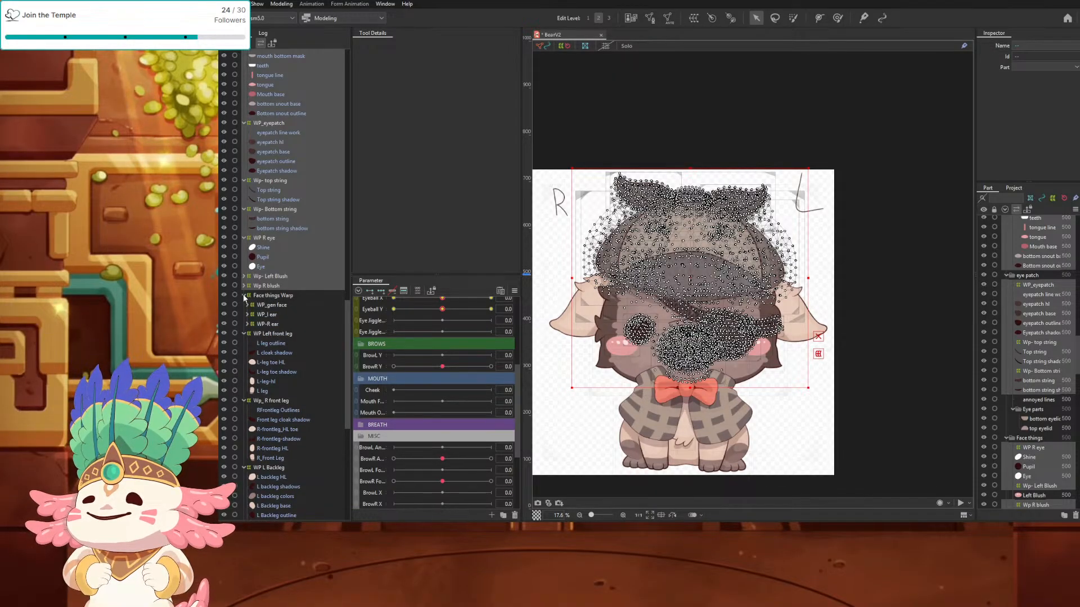
left_click_drag(261, 287, 260, 296)
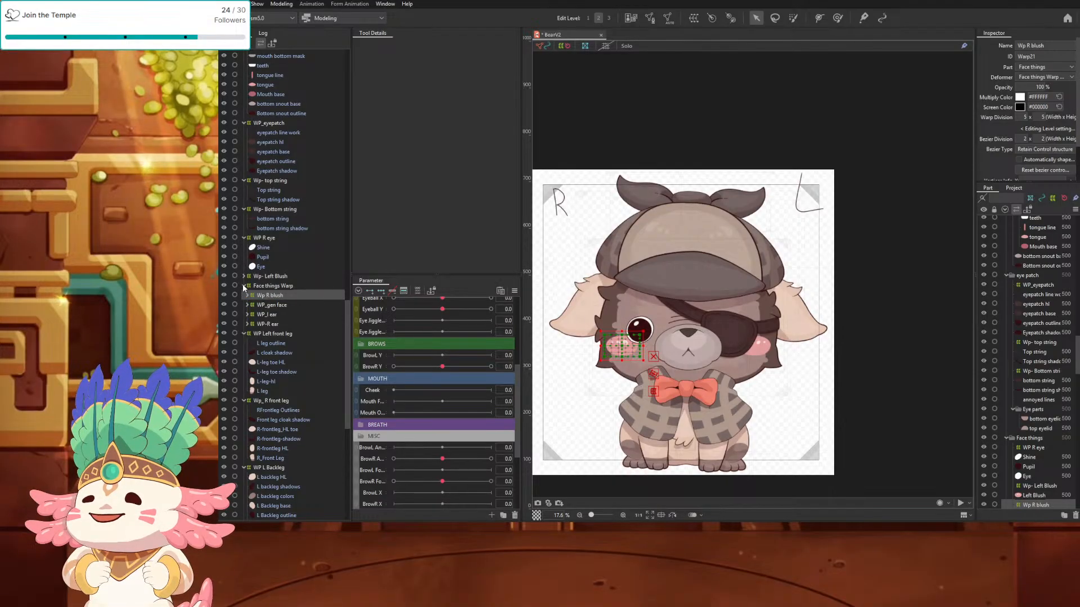
Step: Move all deformers from Wp_whole hat through Wp- Left Blush, including snout, eyepatch, strings and right eye, under Face things Warp
left_click(268, 277)
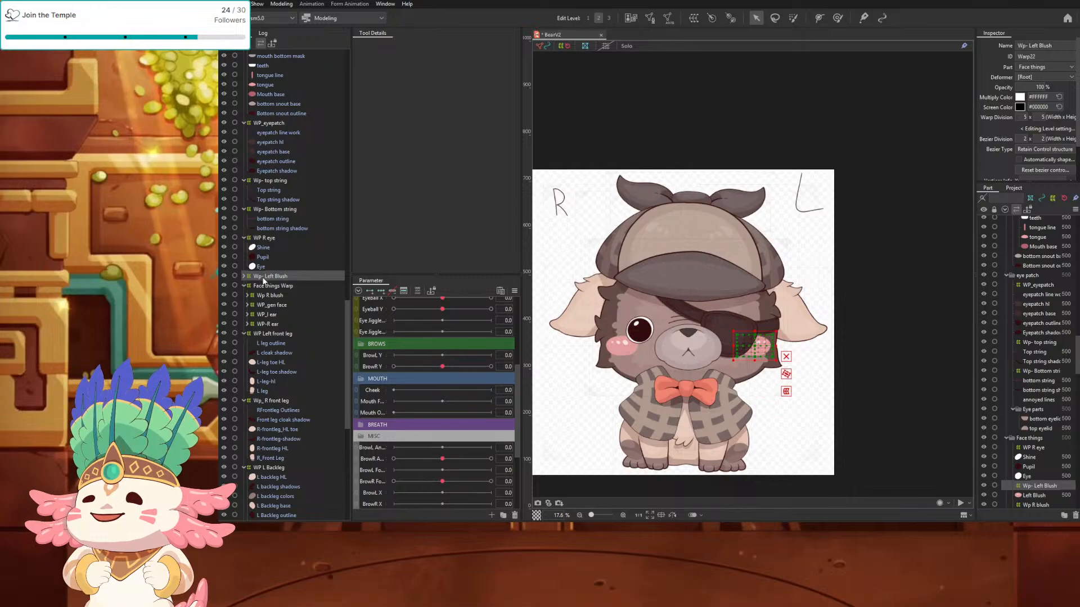
scroll(283, 224, "up", 5)
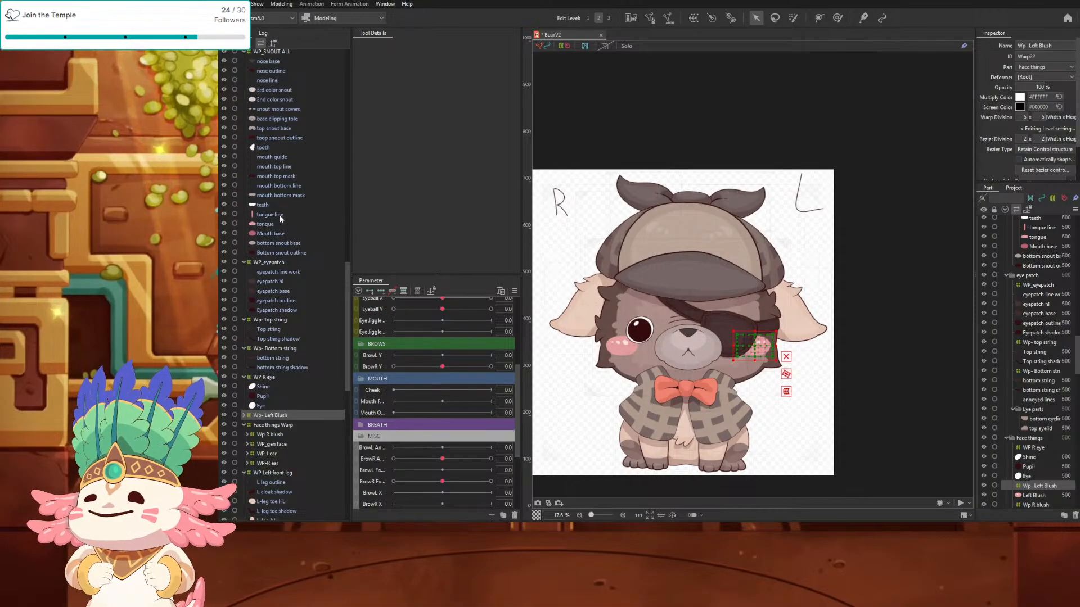
scroll(280, 218, "down", 15)
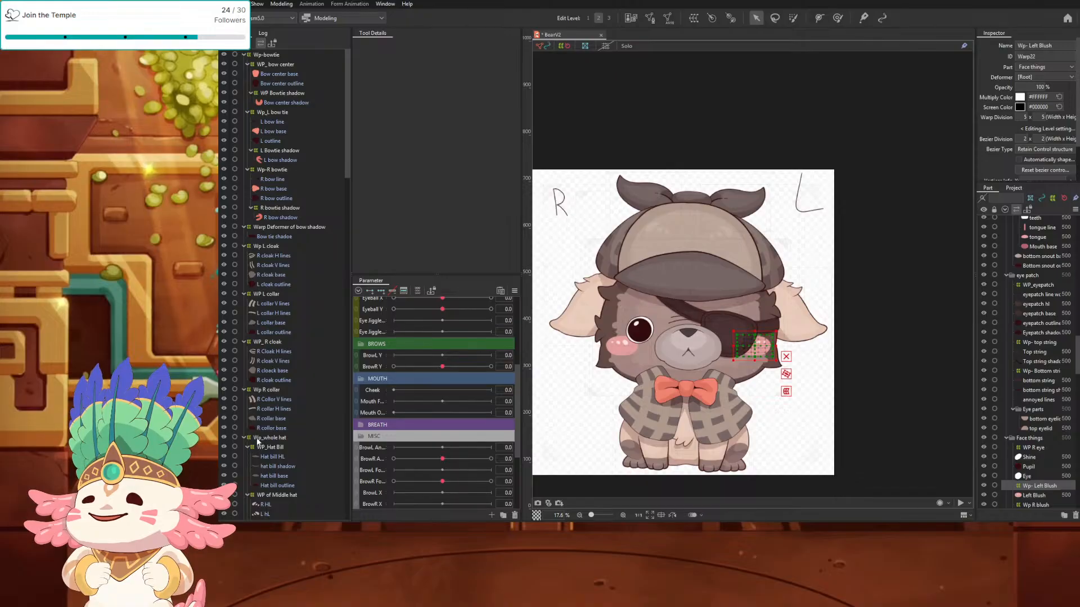
left_click(258, 447)
scroll(261, 444, "down", 10)
scroll(260, 444, "down", 12)
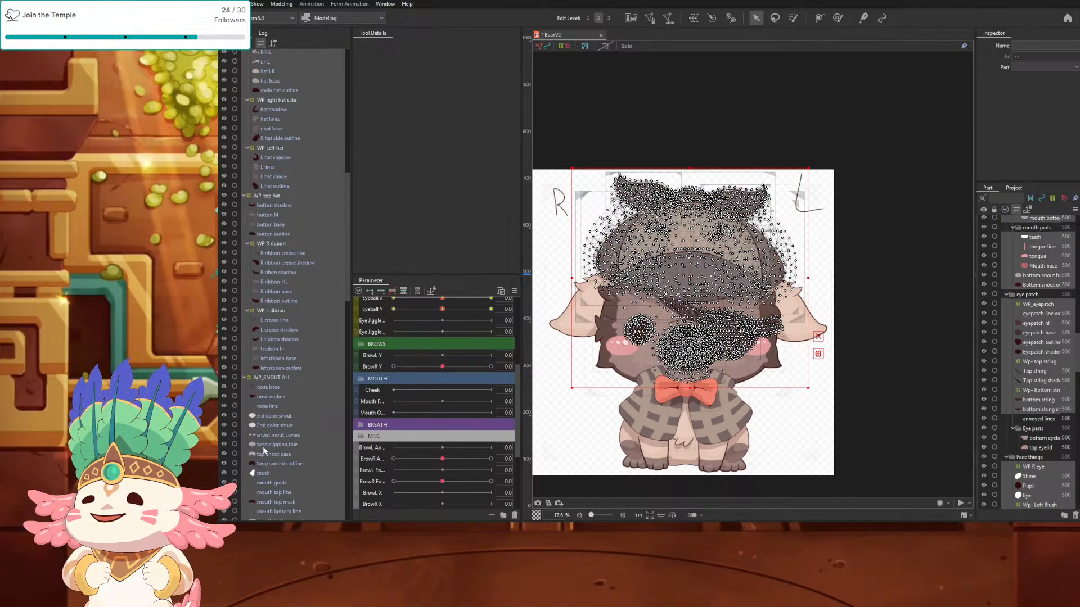
left_click_drag(305, 411, 270, 443)
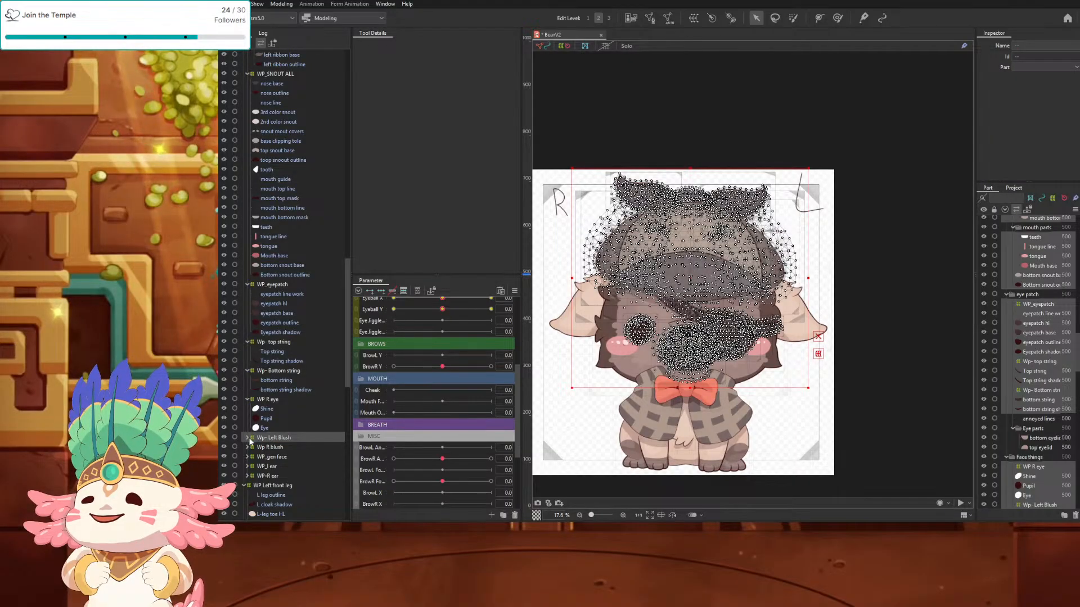
Step: Collapse Wp- Left Blush and the Face things Warp group in the deformer hierarchy
left_click(248, 438)
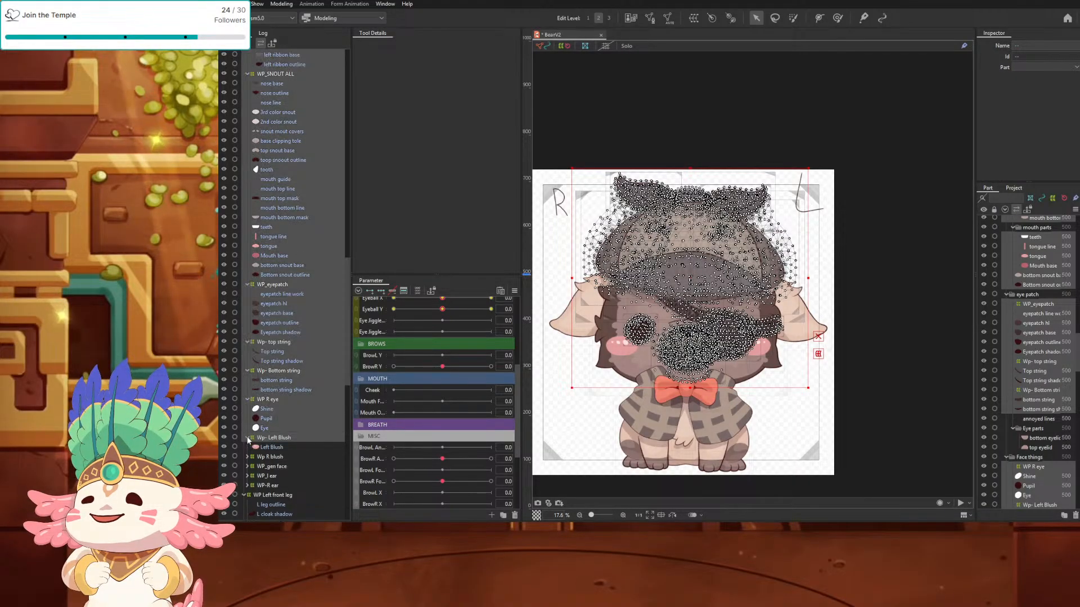
left_click(247, 438)
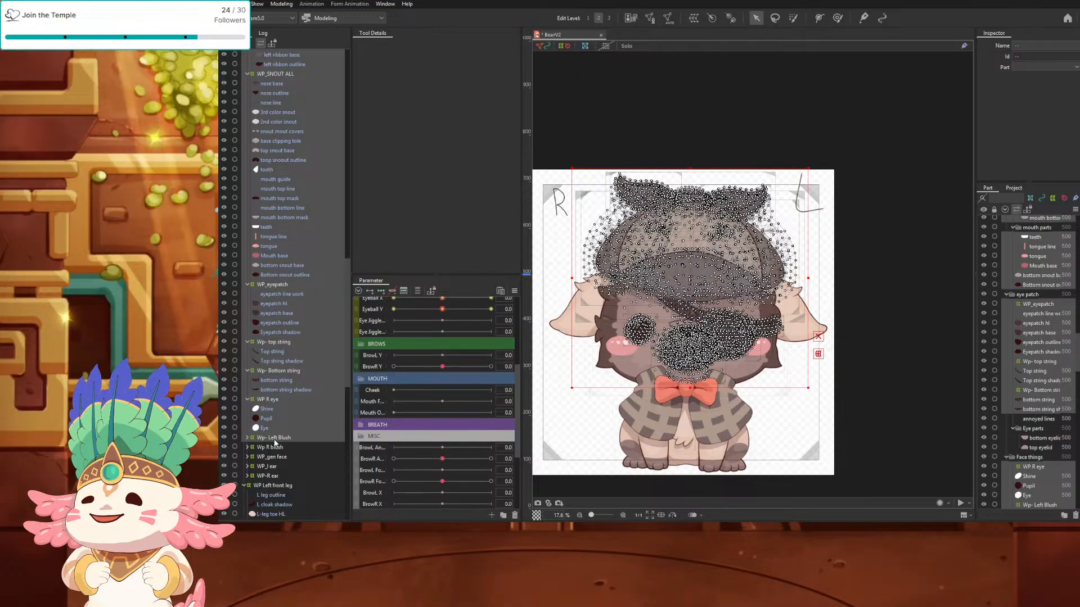
scroll(274, 445, "up", 10)
left_click_drag(346, 211, 348, 110)
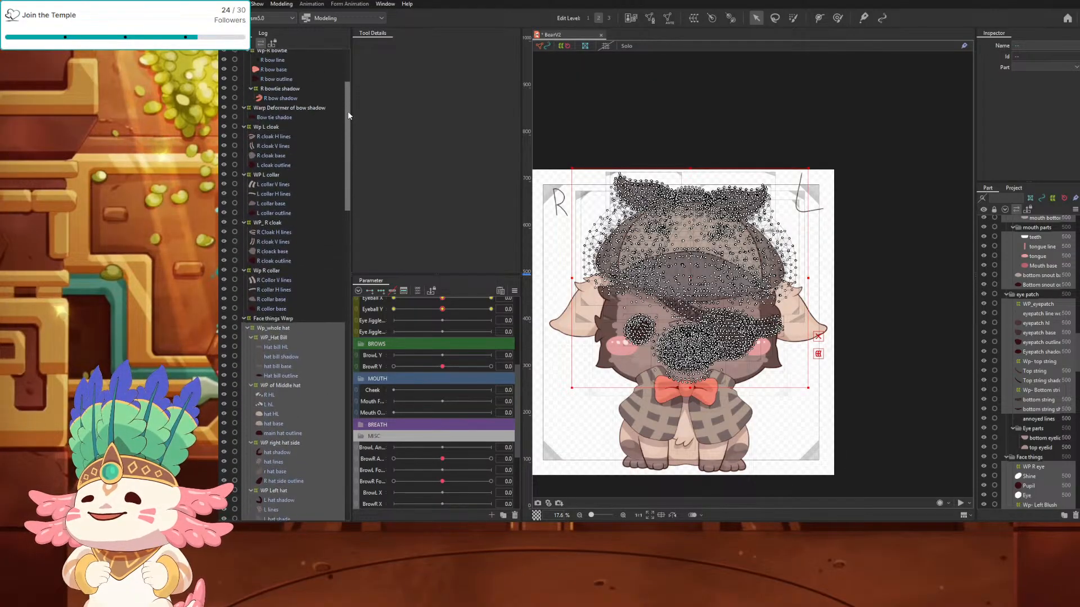
left_click(243, 318)
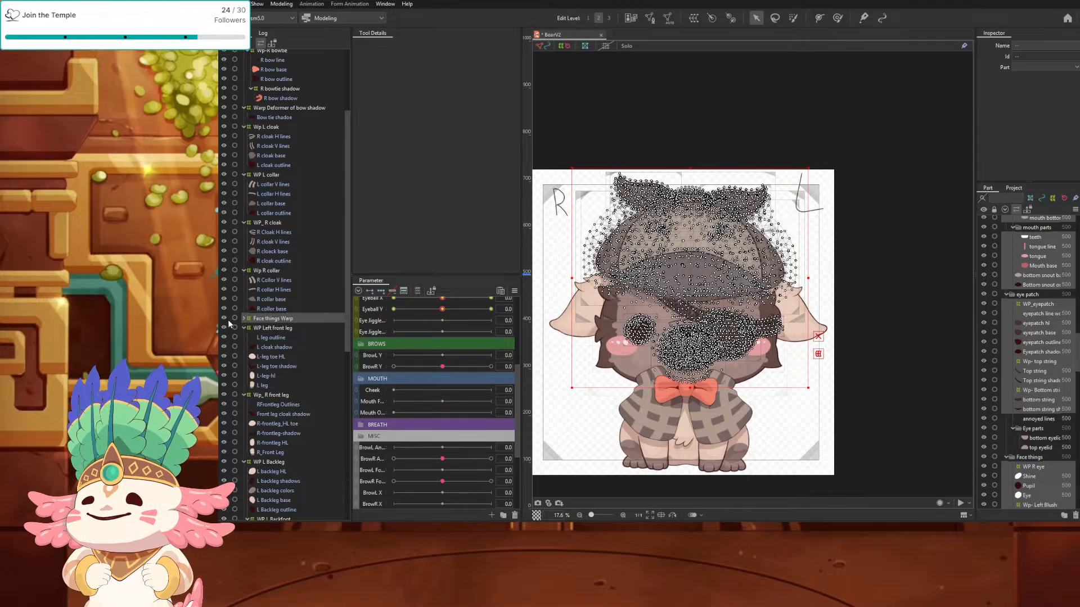
Step: Resize the Face things Warp deformer around the head, raising its lower edge to the bow tie and adjusting both side edges around the ears
left_click(261, 320)
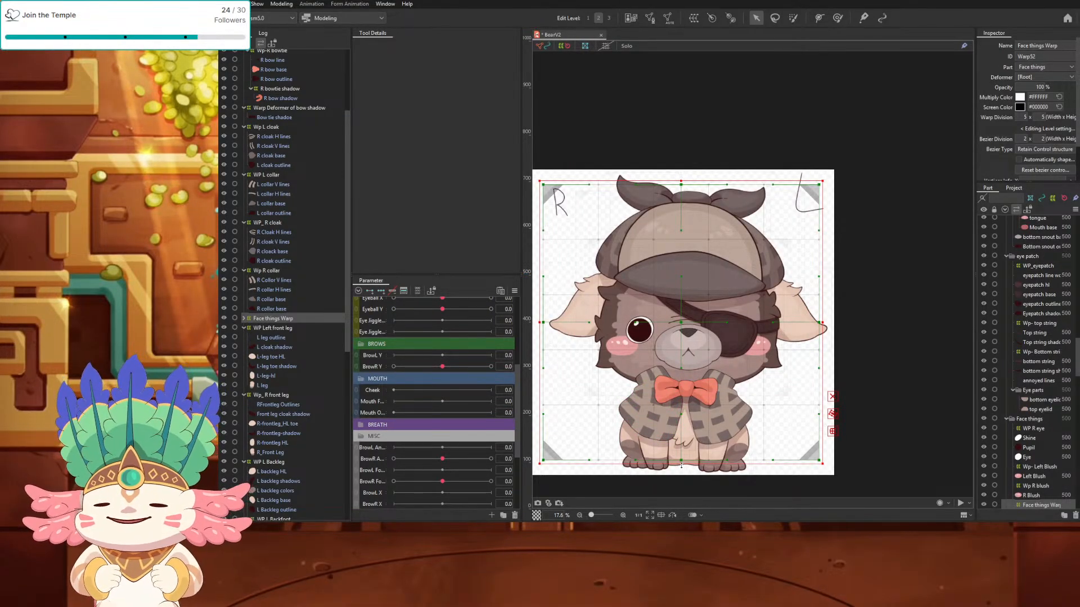
left_click_drag(681, 465, 688, 394)
key("ctrl+z")
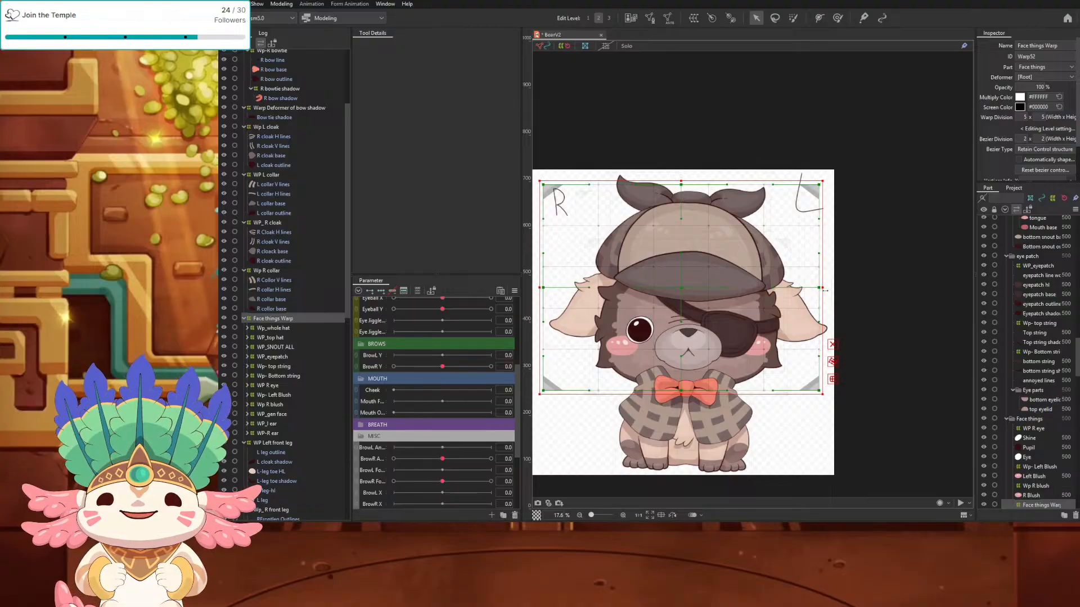
left_click_drag(822, 288, 833, 288)
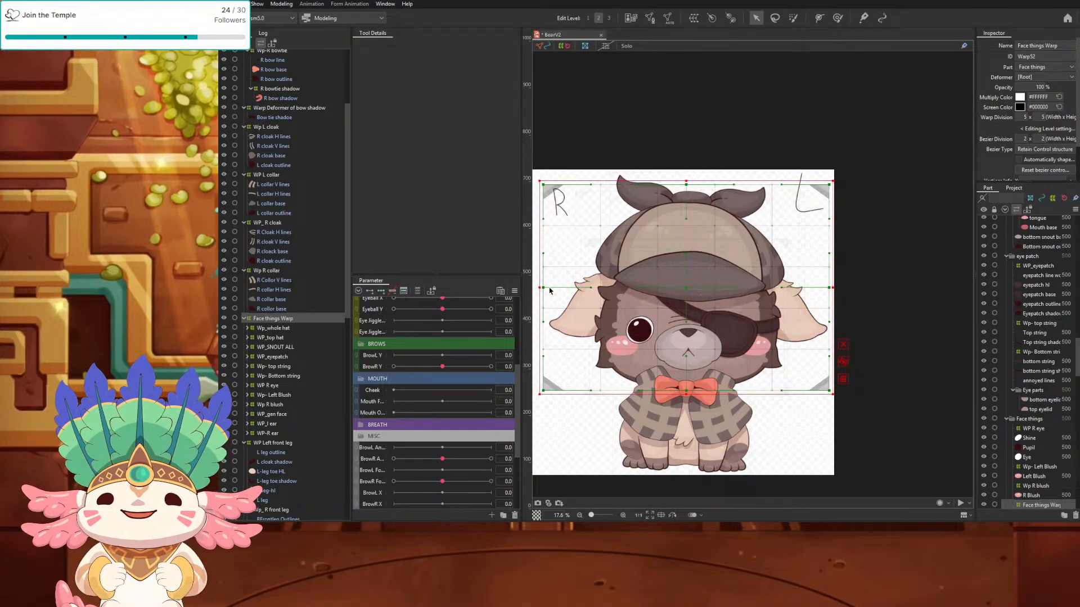
left_click_drag(540, 288, 542, 287)
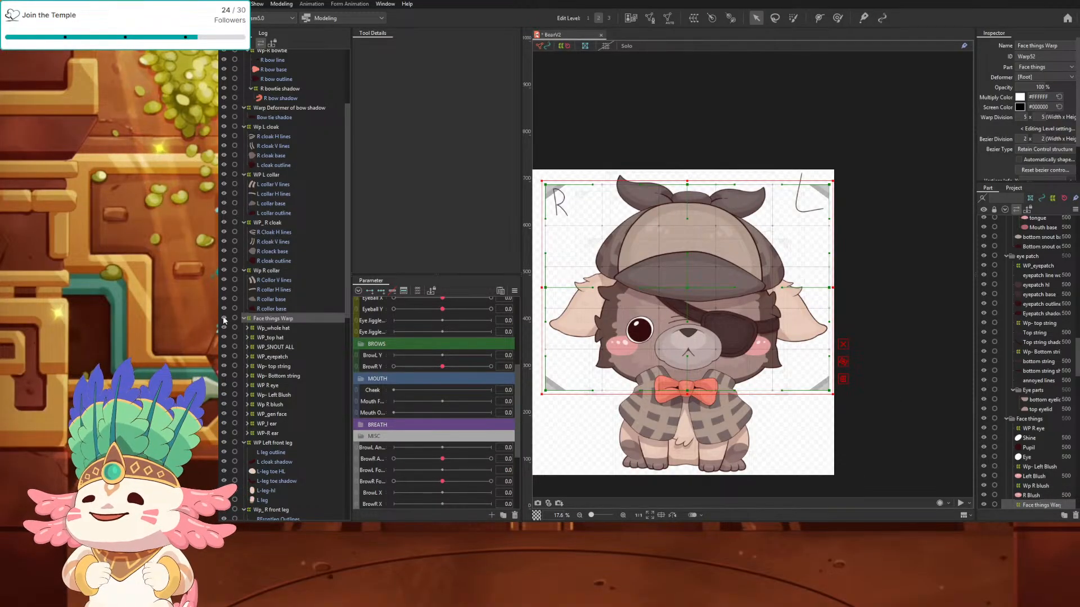
Step: Inspect the WP R eye and WP-R ear deformers inside Face things Warp, and collapse the group
left_click(274, 385)
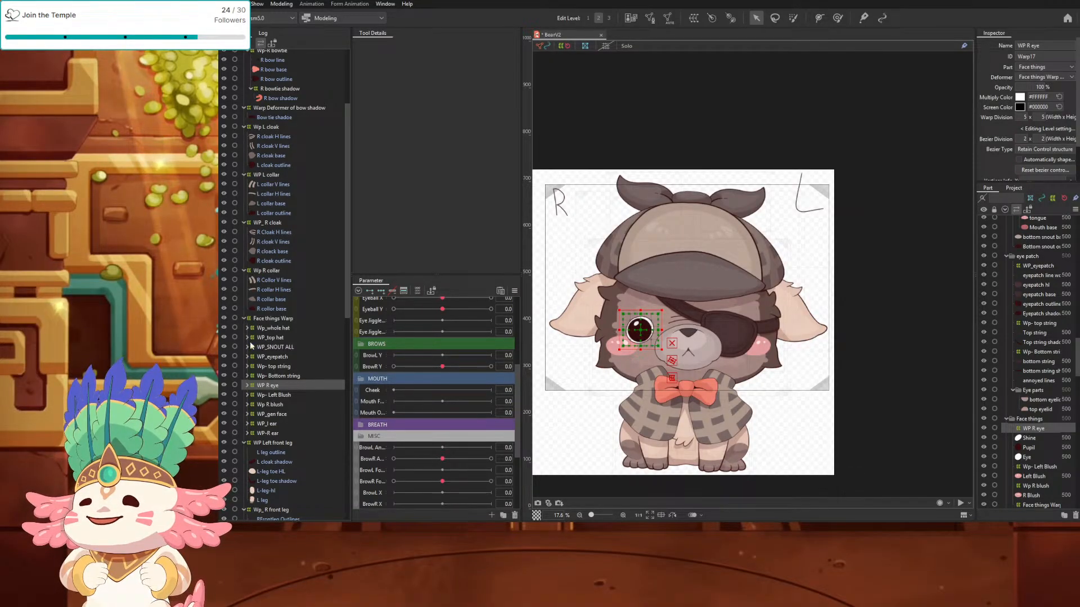
left_click(275, 433)
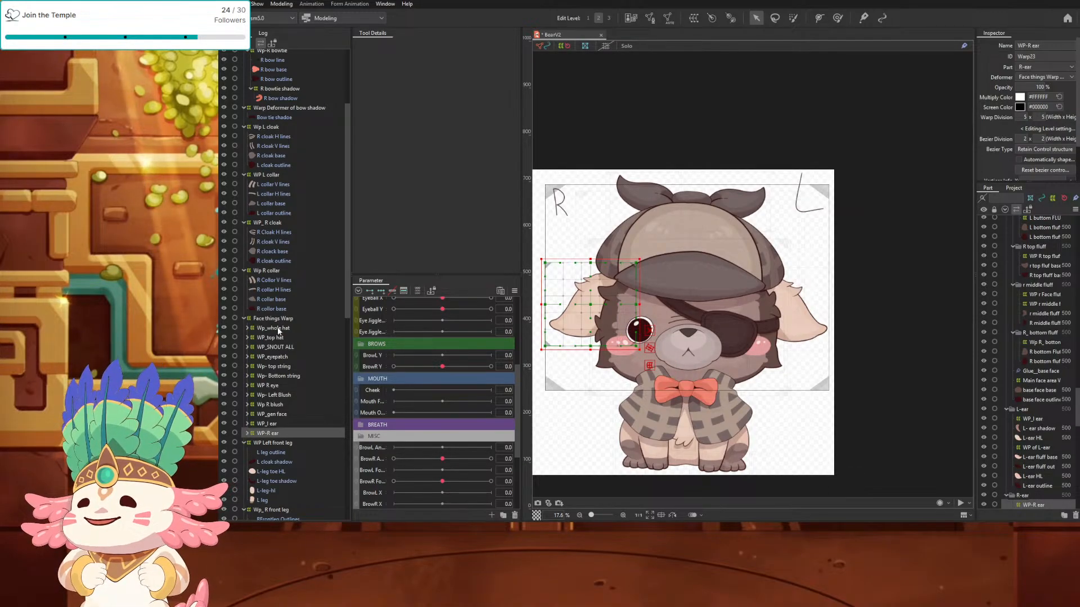
left_click(244, 320)
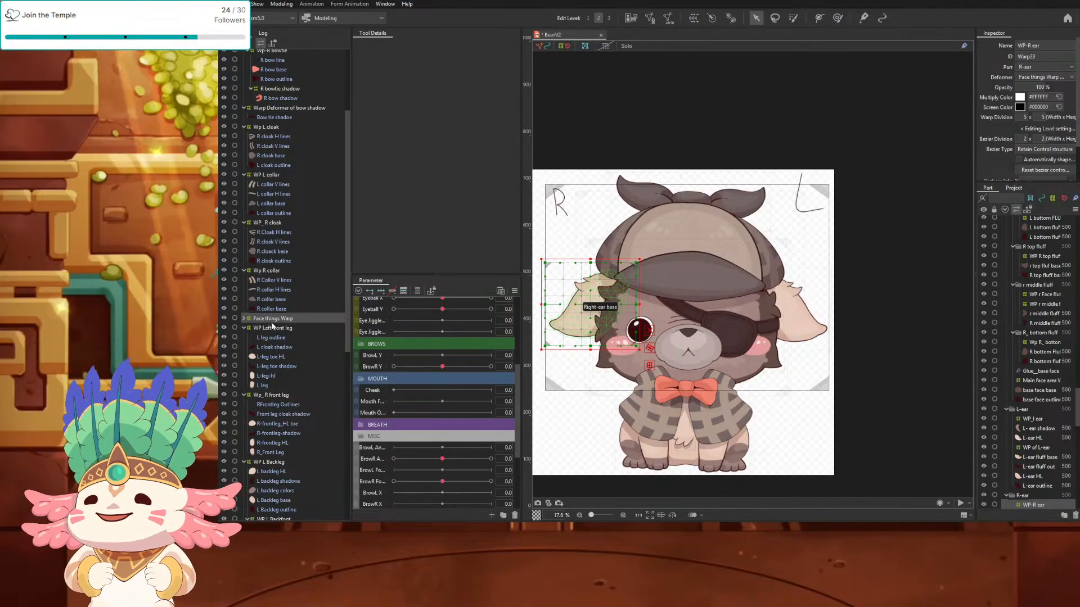
Step: Create a rotation deformer named Face things Rotation in the Face things part, as parent of Face things Warp
left_click(271, 321)
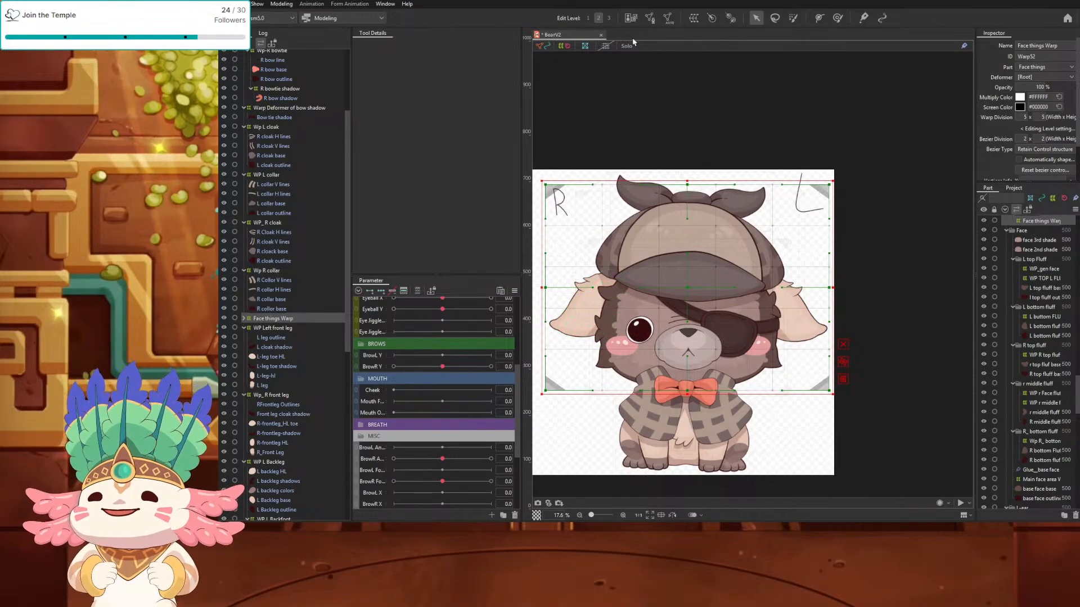
left_click(711, 18)
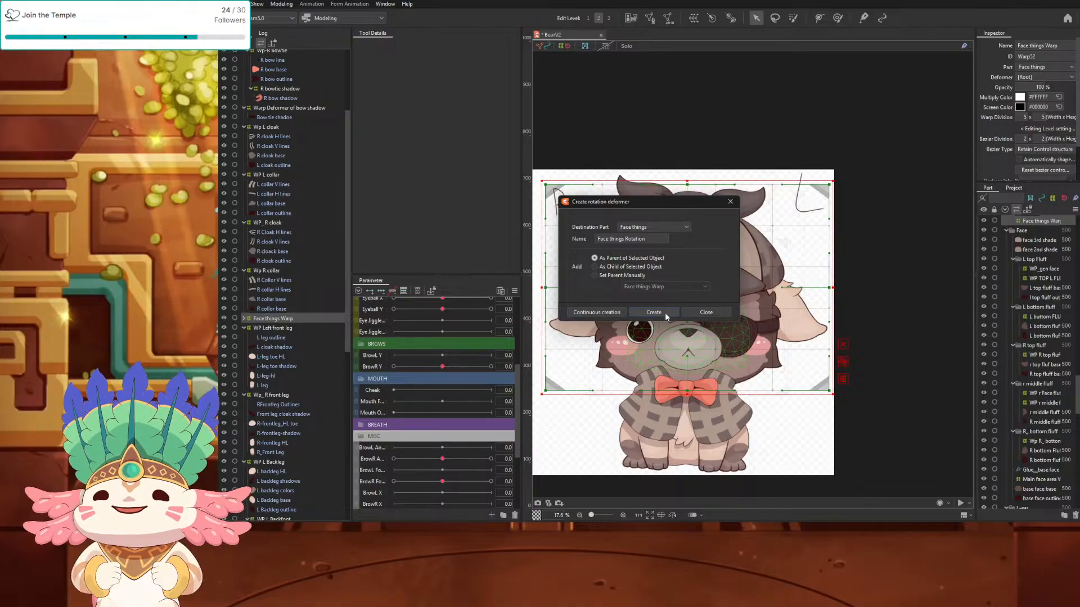
left_click(731, 203)
left_click(712, 17)
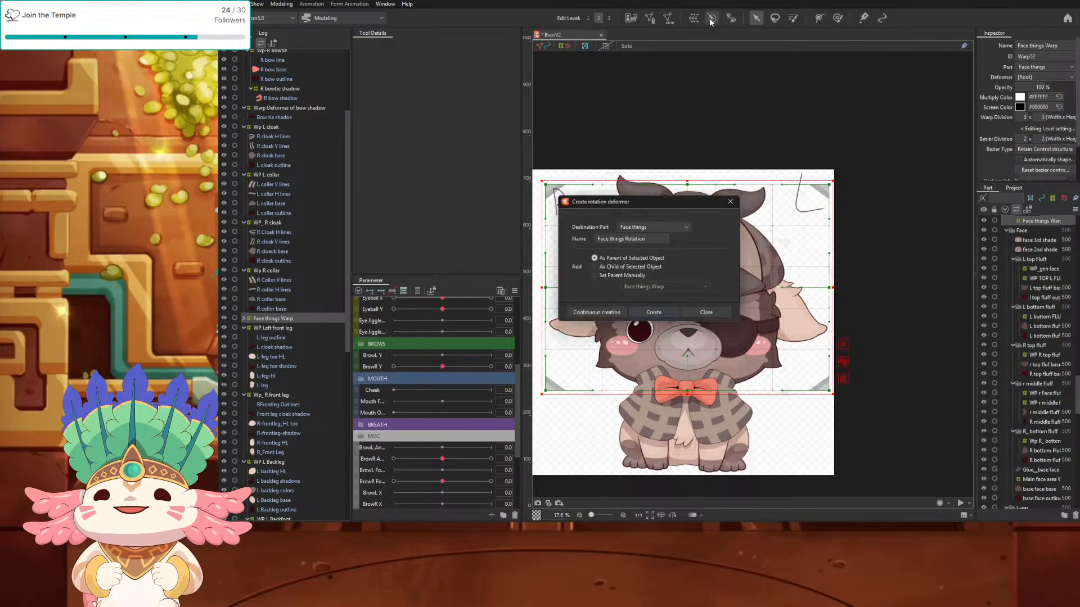
left_click(650, 311)
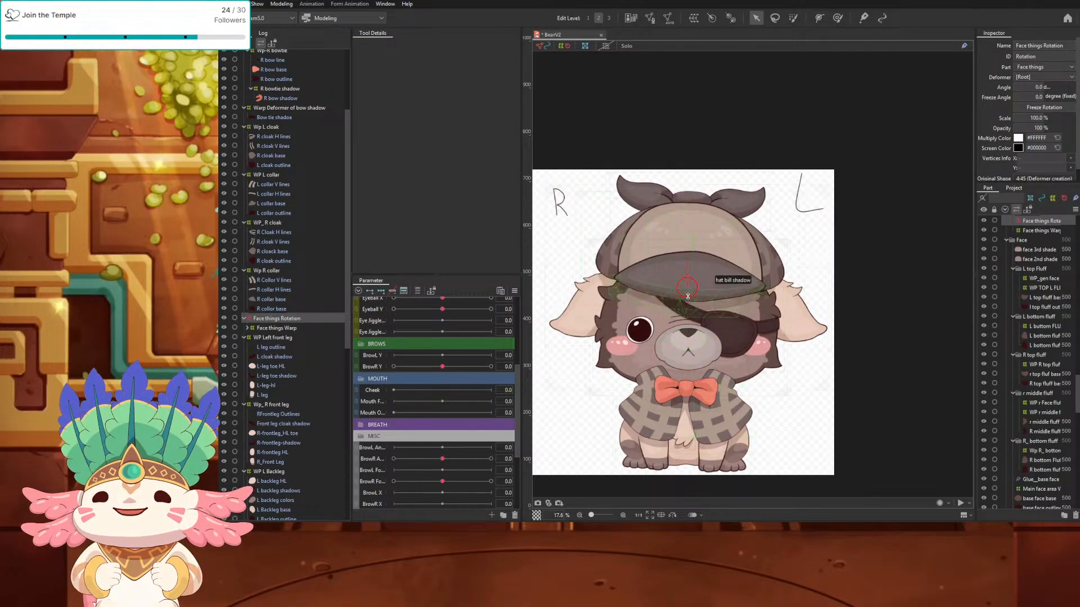
Step: Try to move and scale the Face things Rotation deformer from its position on the hat bill
mouse_move(687, 288)
left_mouse_down()
mouse_move(691, 301)
mouse_move(687, 293)
left_mouse_up()
key("ctrl+z")
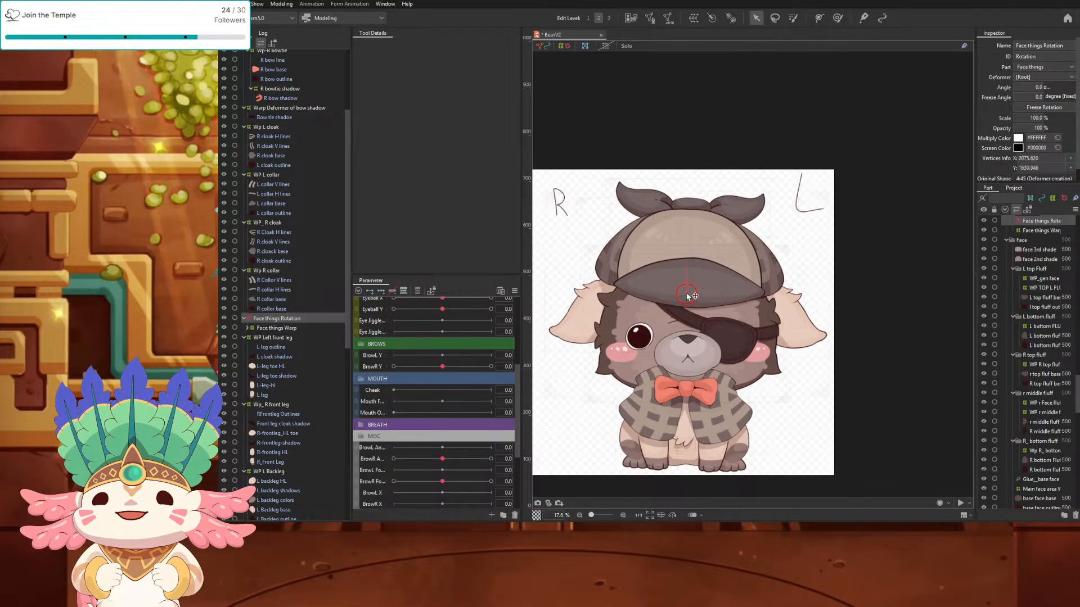
scroll(688, 296, "up", 4)
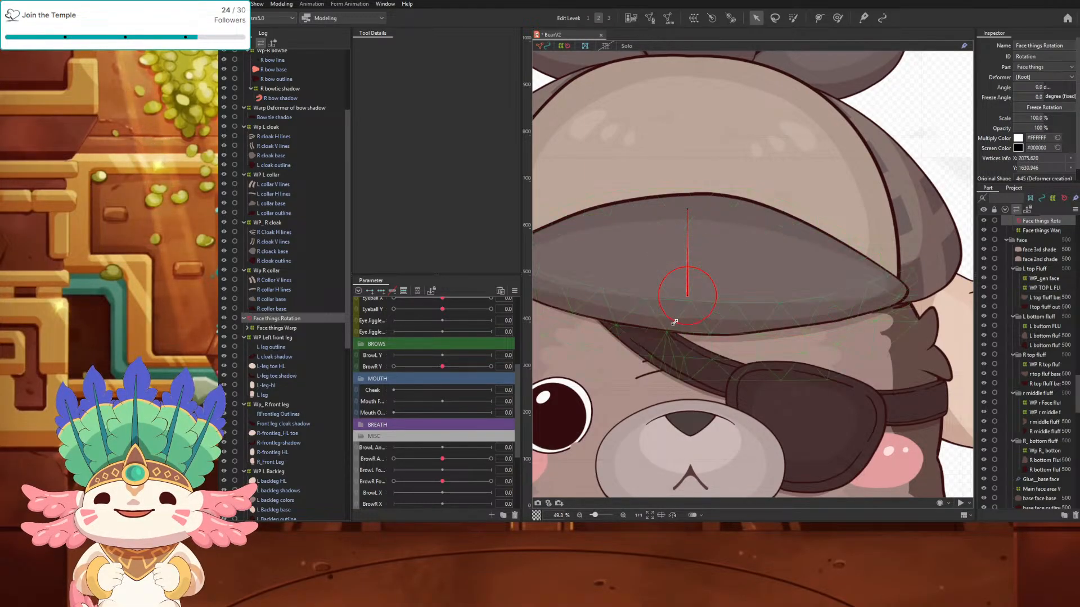
left_click_drag(679, 324, 680, 342)
key("ctrl+z")
scroll(692, 337, "down", 8)
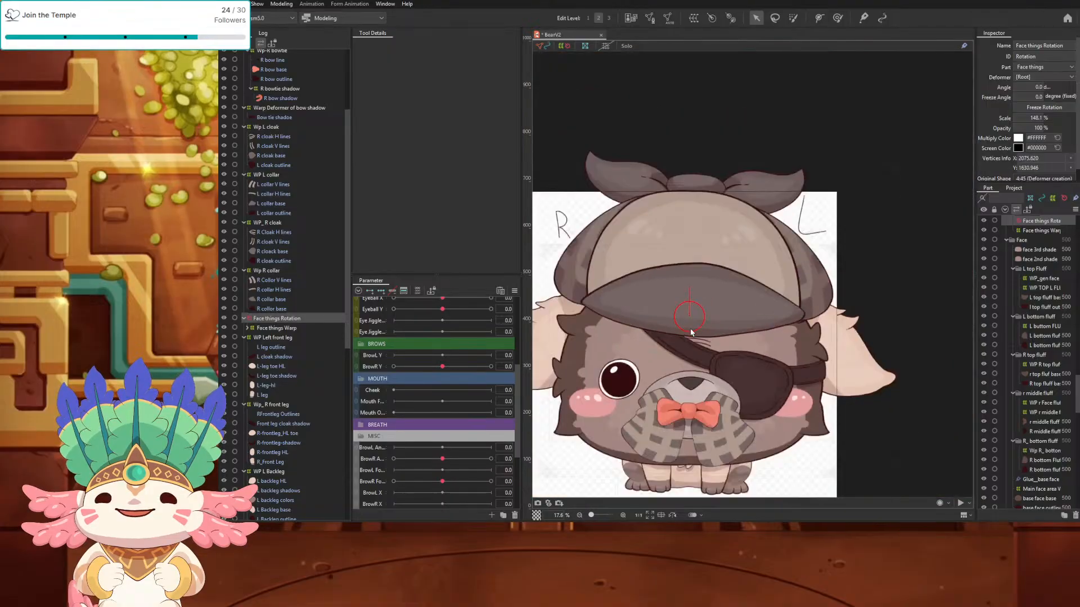
scroll(691, 375, "up", 2)
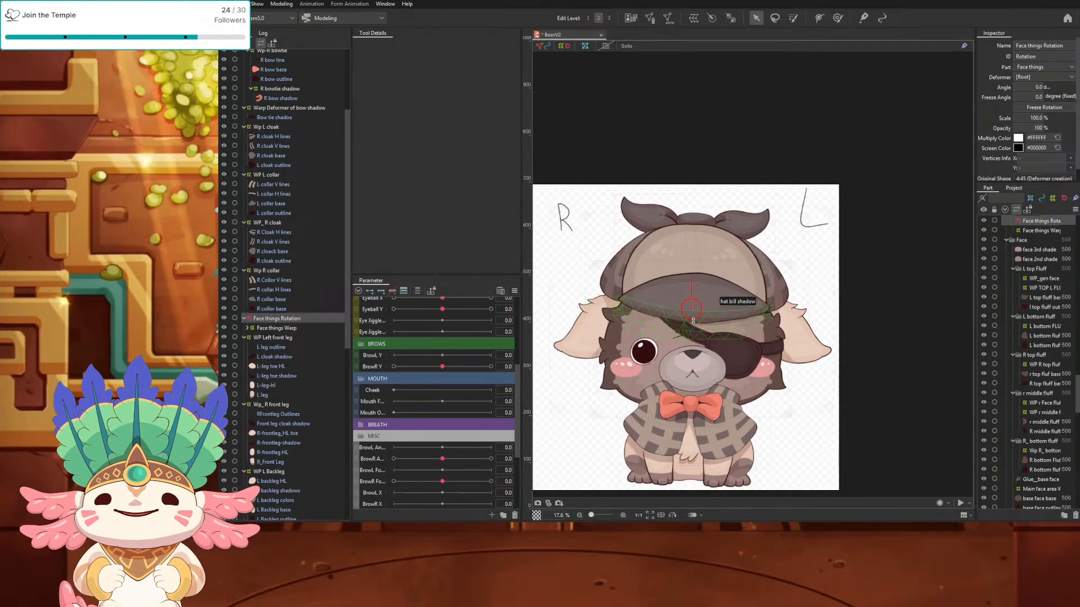
key("super")
key("super")
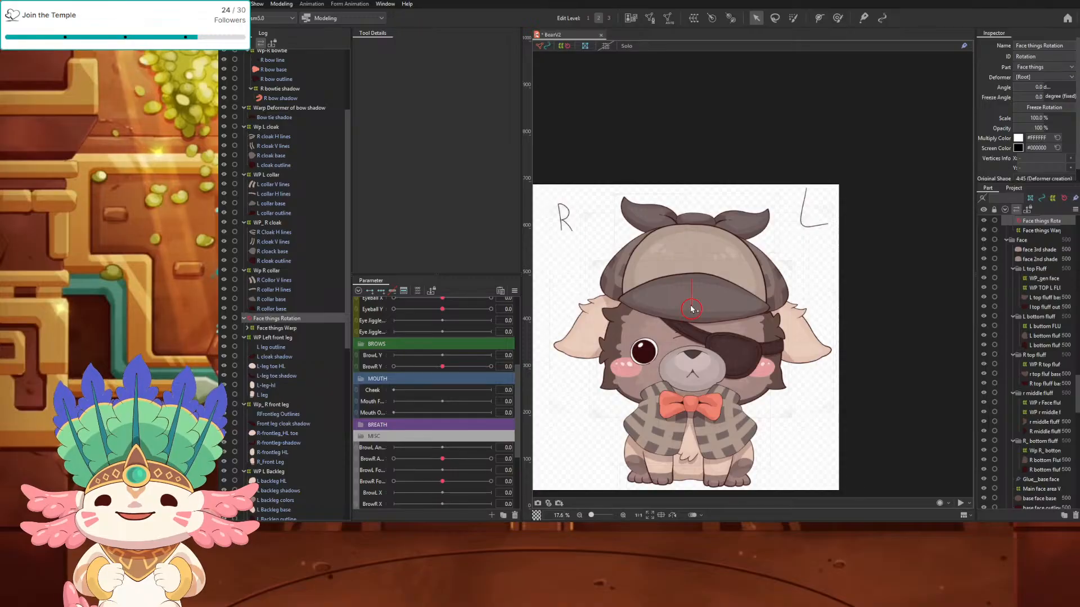
scroll(691, 309, "up", 3)
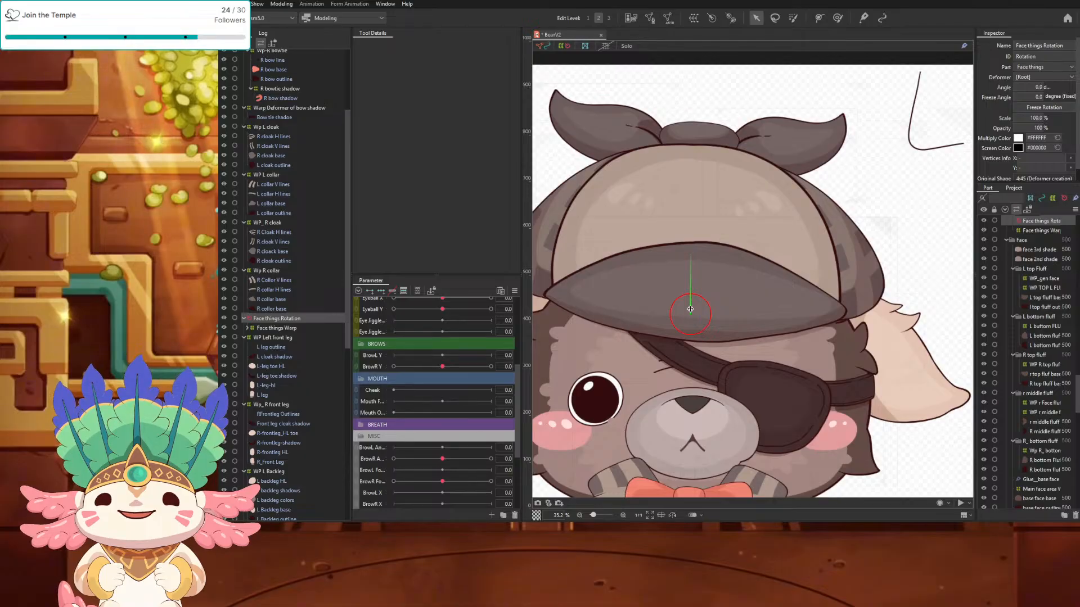
key("super")
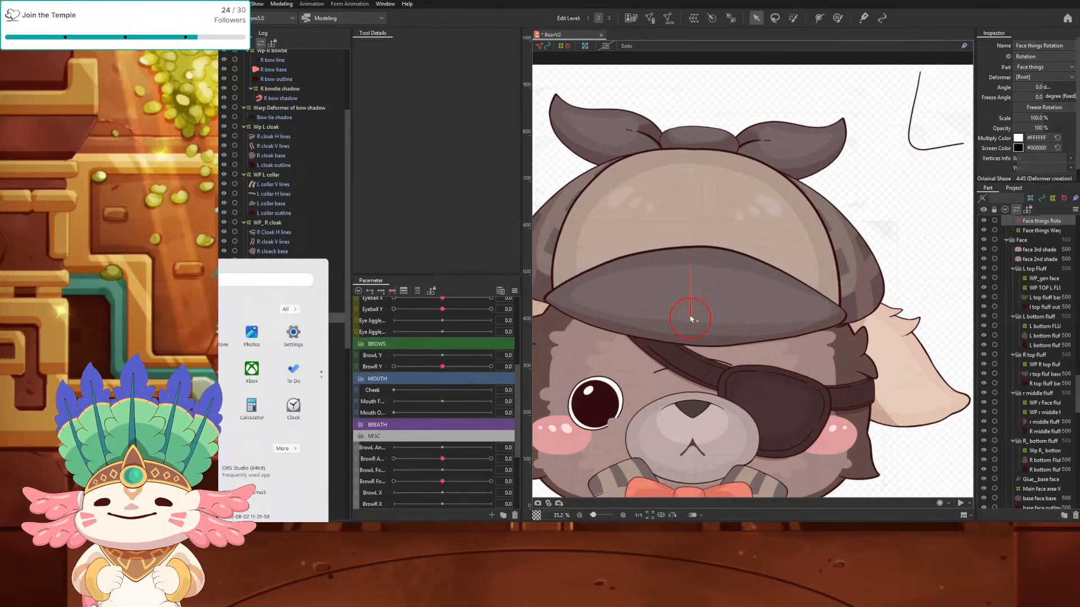
key("super")
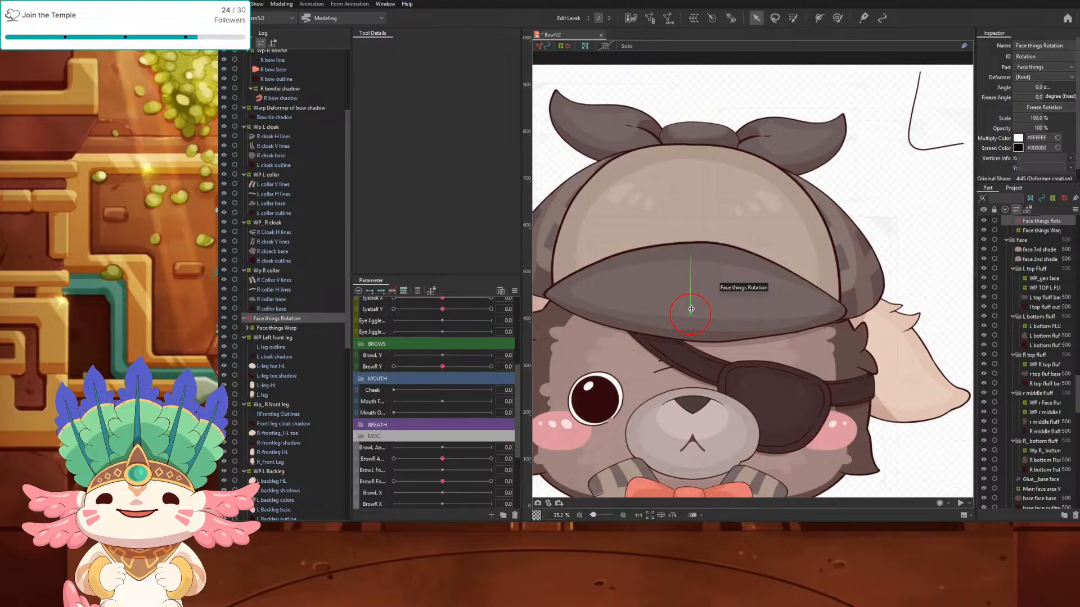
left_click_drag(691, 309, 693, 303)
key("super")
key("super")
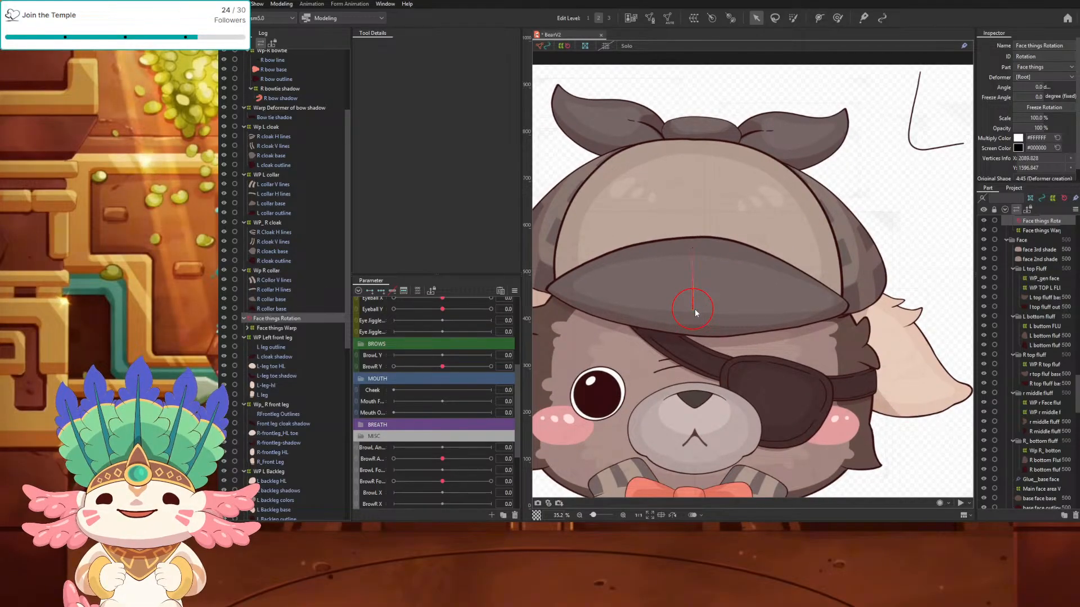
key("ctrl+z")
key("super")
key("super")
left_click(691, 311)
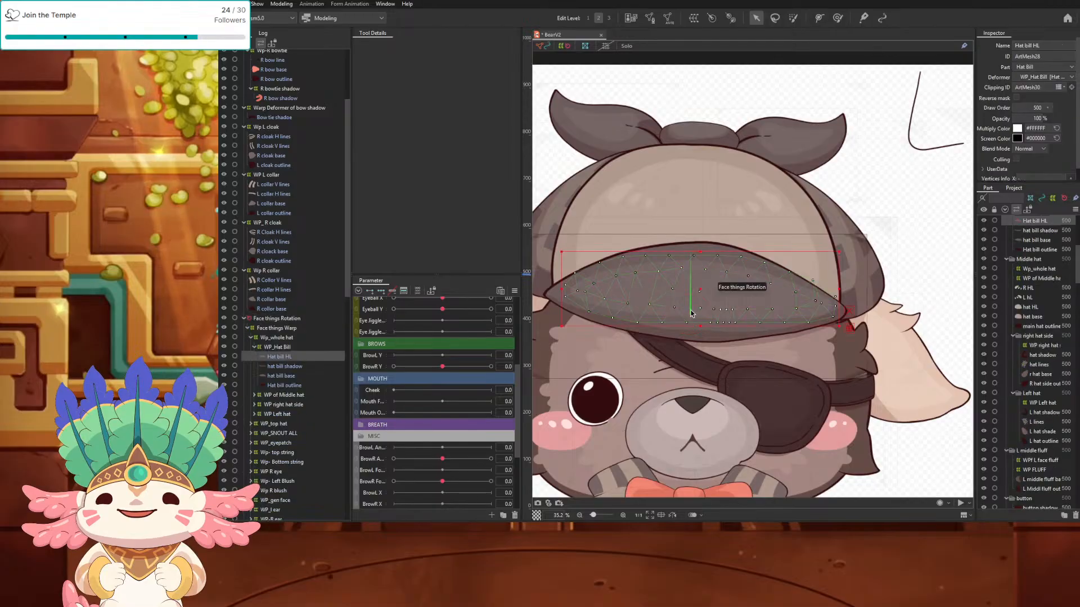
left_click(690, 318)
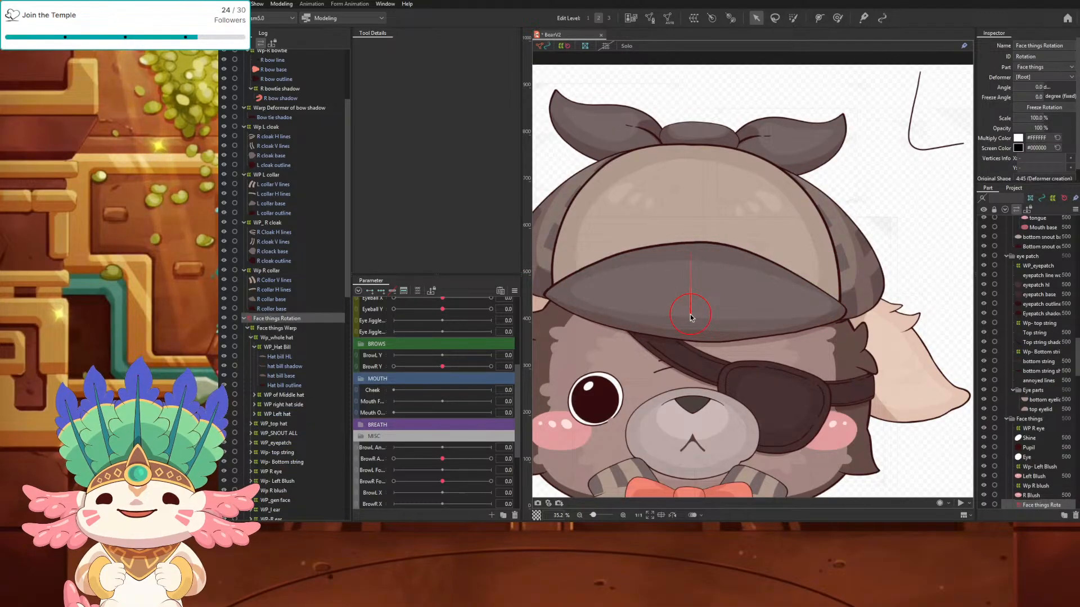
left_click(692, 318)
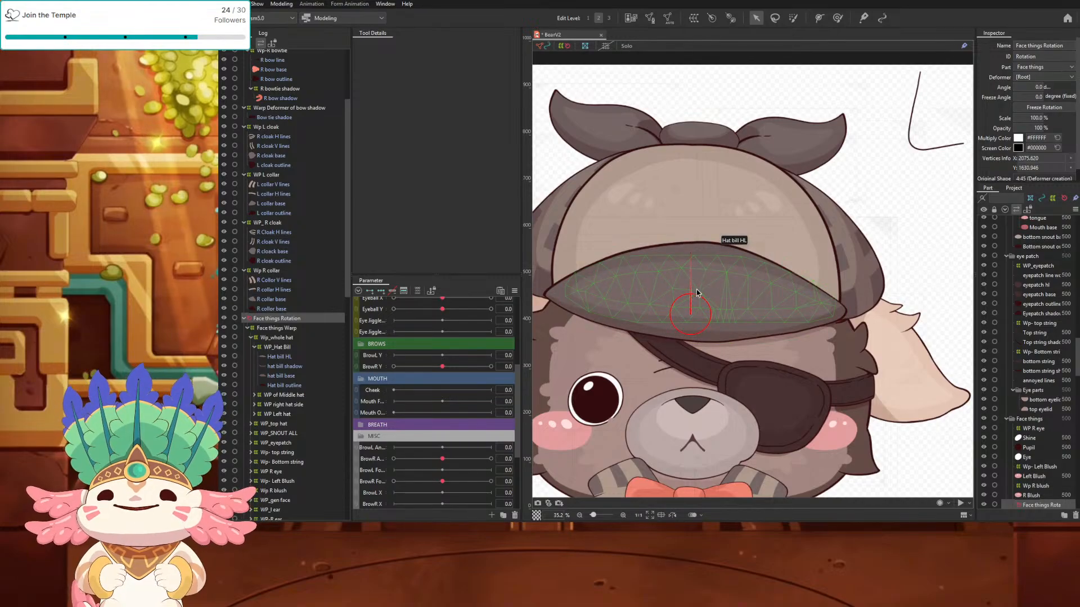
mouse_move(692, 256)
left_mouse_down()
mouse_move(675, 258)
mouse_move(713, 258)
mouse_move(684, 260)
left_mouse_up()
key("ctrl+z")
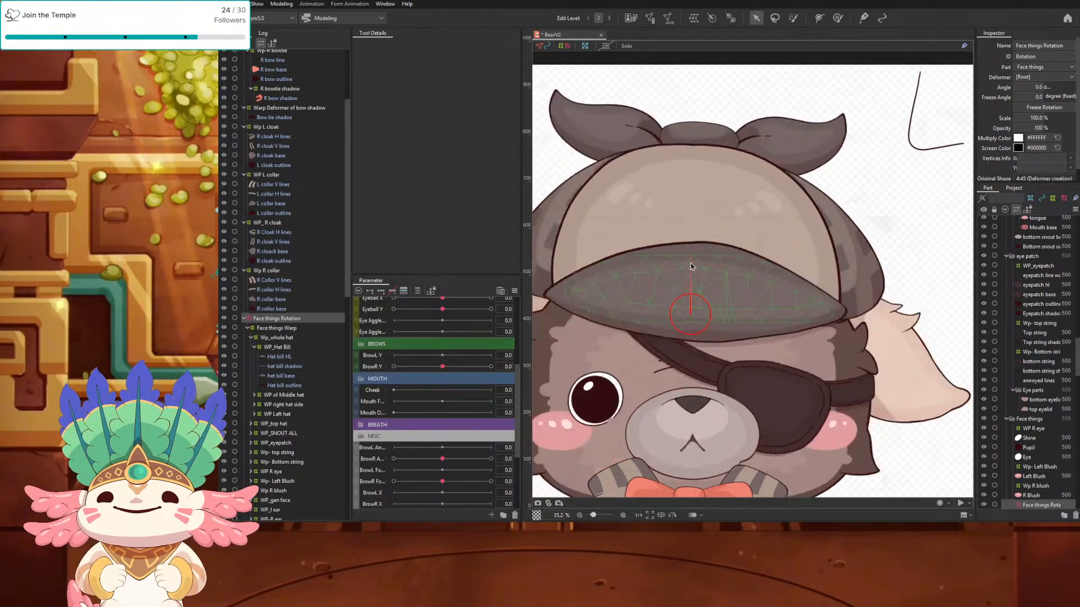
scroll(691, 264, "down", 3)
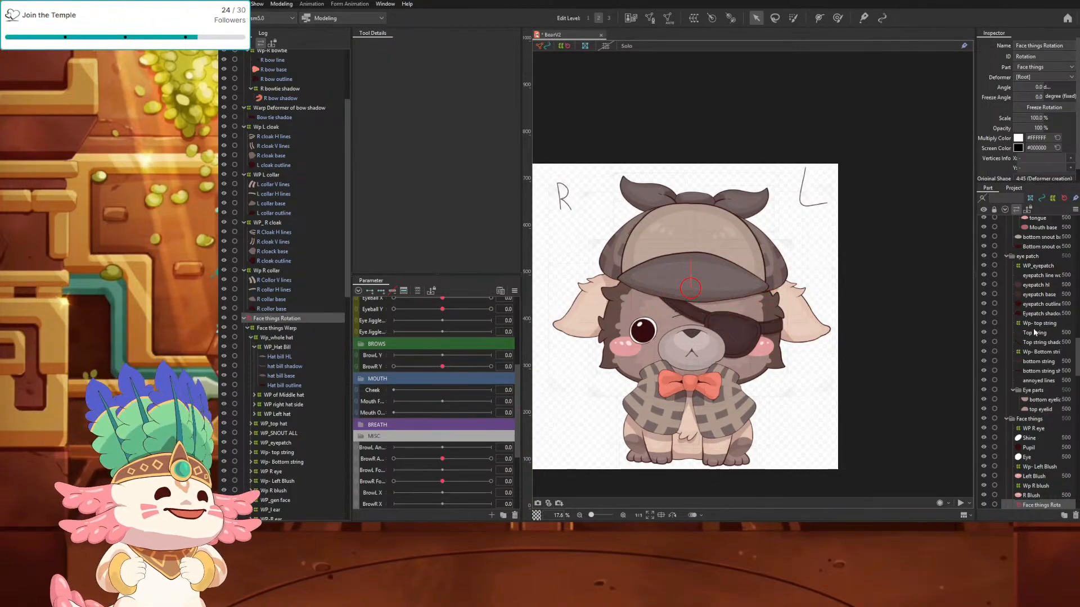
Step: Move only the Face things Rotation pivot from the hat bill down to the bow tie's knot, leaving the head artwork in place
scroll(703, 335, "up", 2)
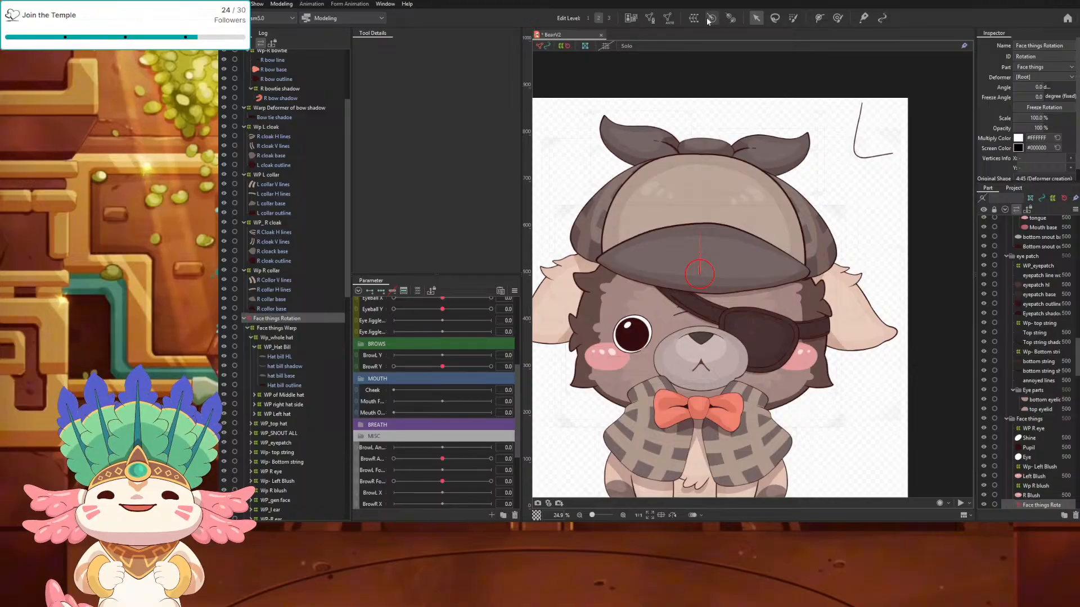
left_click(700, 274)
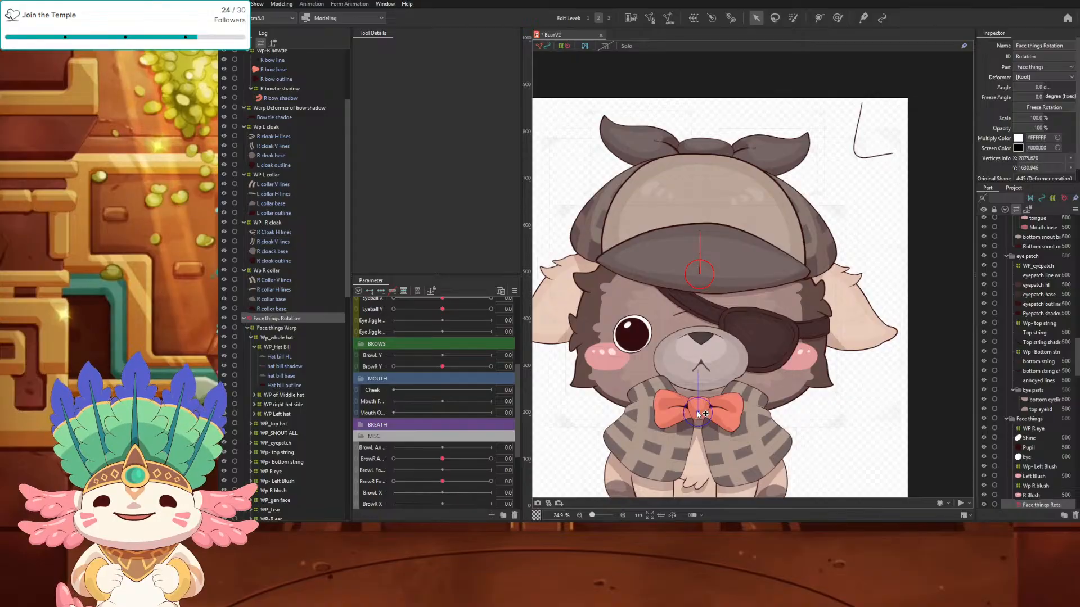
left_click_drag(698, 415, 698, 413)
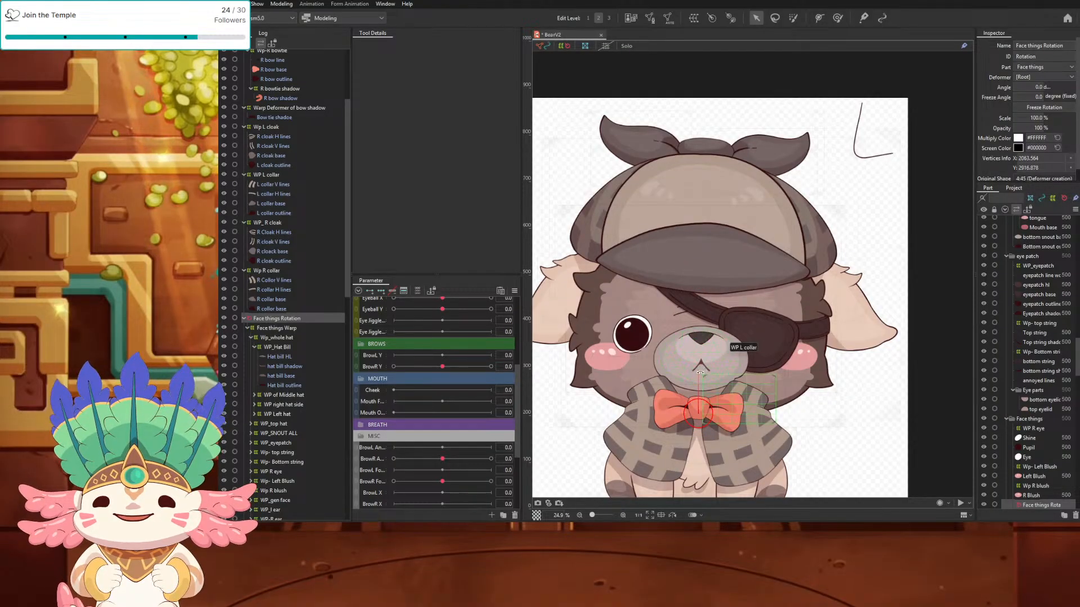
Step: Lengthen the Face things Rotation deformer's vertical handle from the bow tie up to the eye patch's top string
left_click_drag(698, 368, 701, 355)
key("ctrl+z")
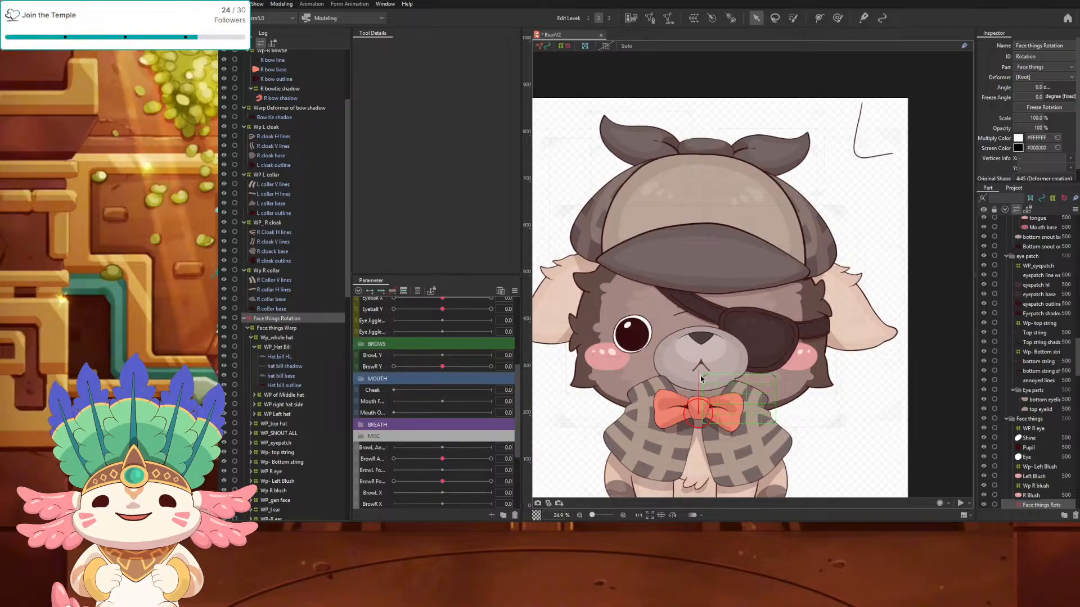
scroll(699, 375, "up", 3)
scroll(696, 368, "up", 3)
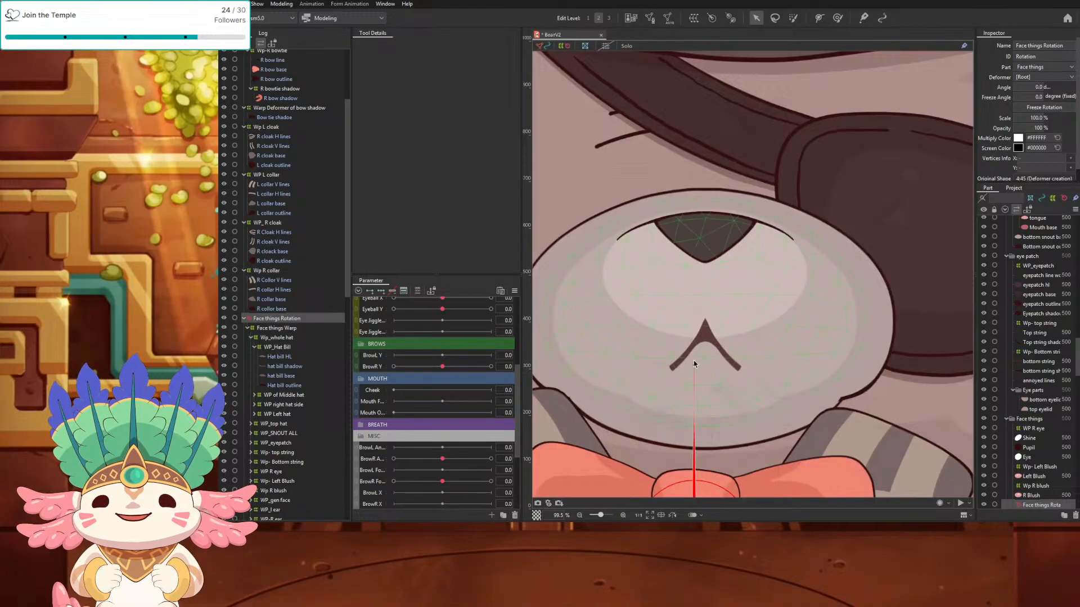
left_click_drag(694, 368, 728, 86)
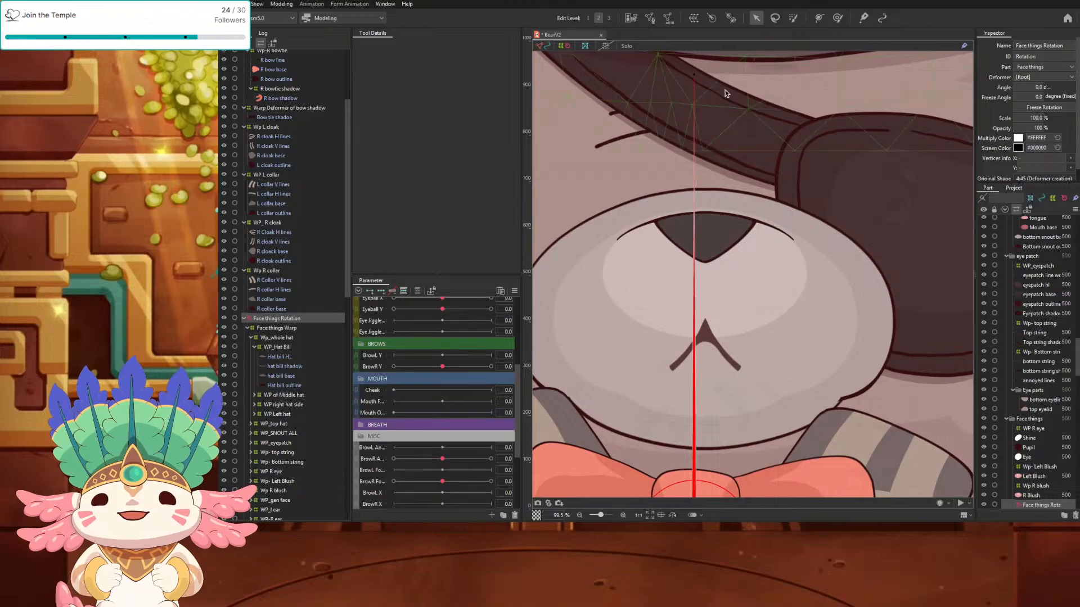
Step: Check the handle's alignment and shift only the Face things Rotation pivot to about X 2089, Y 2811, in line with the mouth's centre
scroll(697, 148, "down", 3)
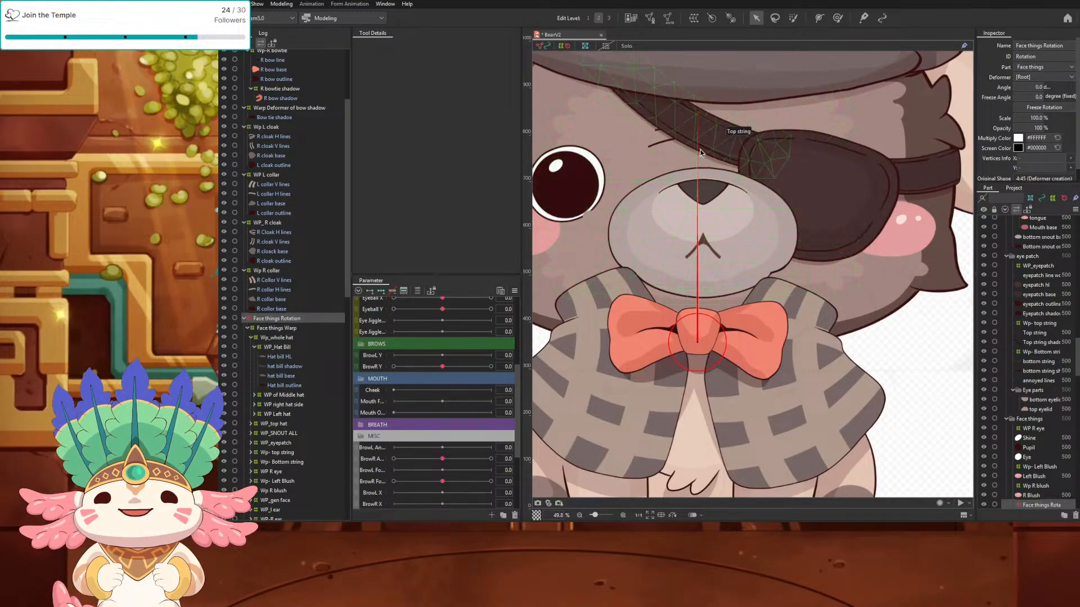
scroll(703, 156, "down", 2)
scroll(708, 152, "down", 1)
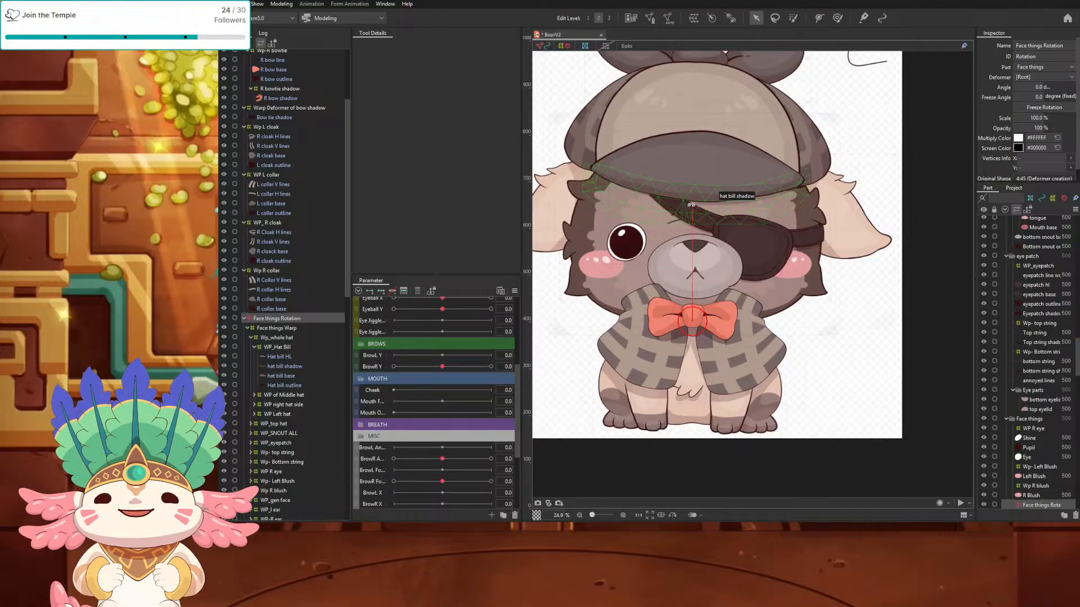
scroll(693, 207, "up", 2)
scroll(688, 208, "up", 2)
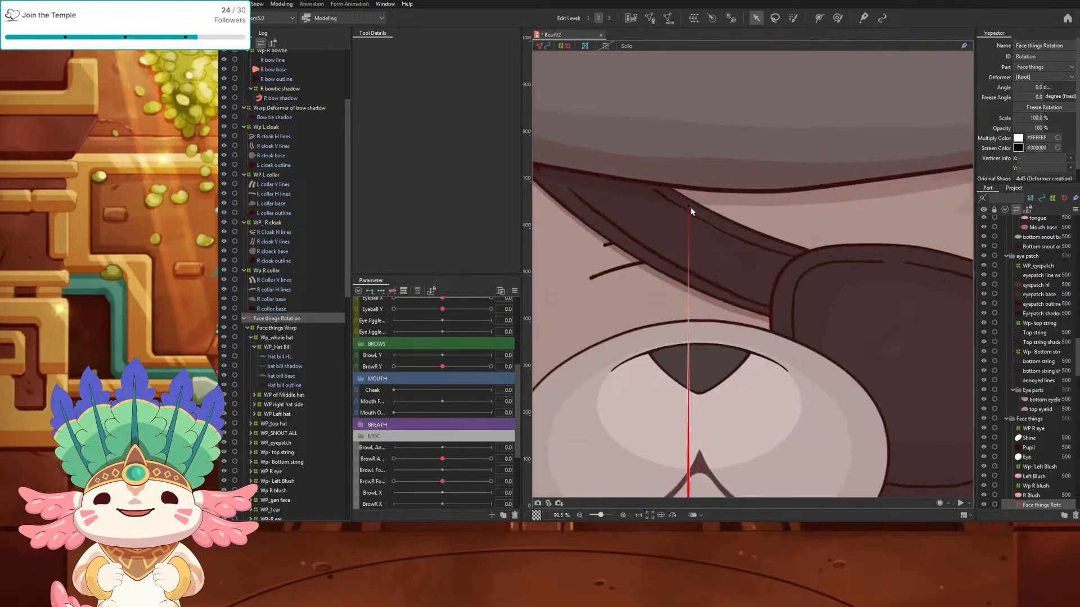
scroll(687, 207, "up", 2)
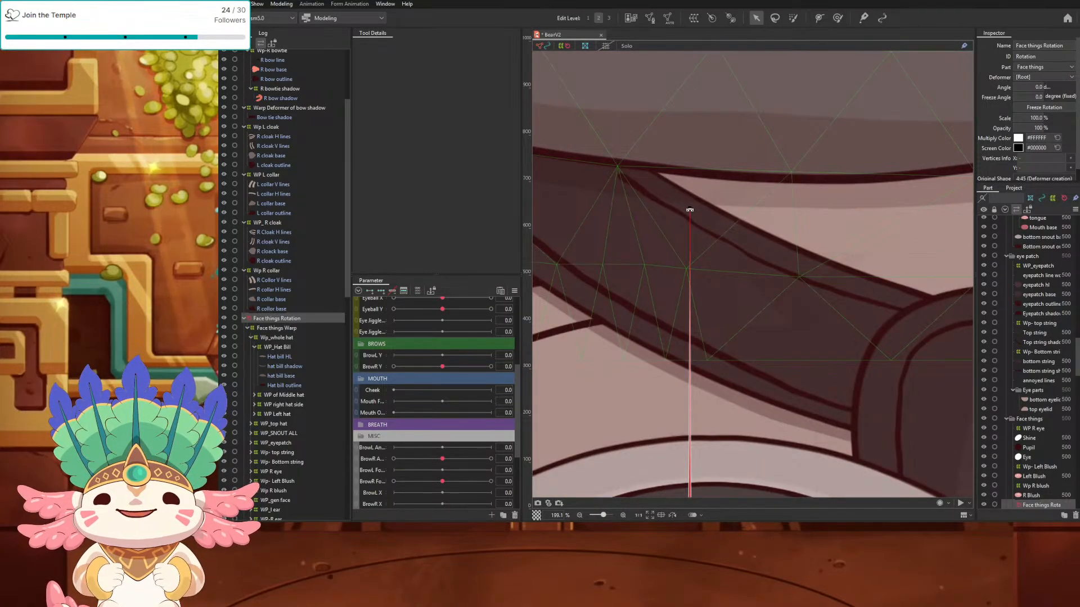
scroll(687, 210, "up", 2)
scroll(689, 213, "down", 4)
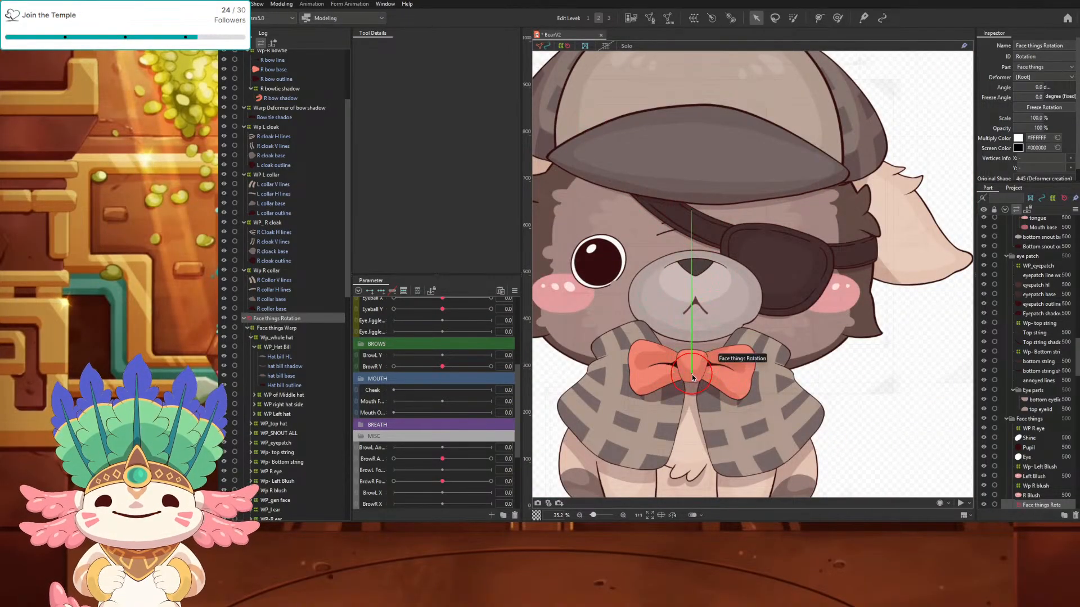
left_click_drag(691, 376, 696, 374)
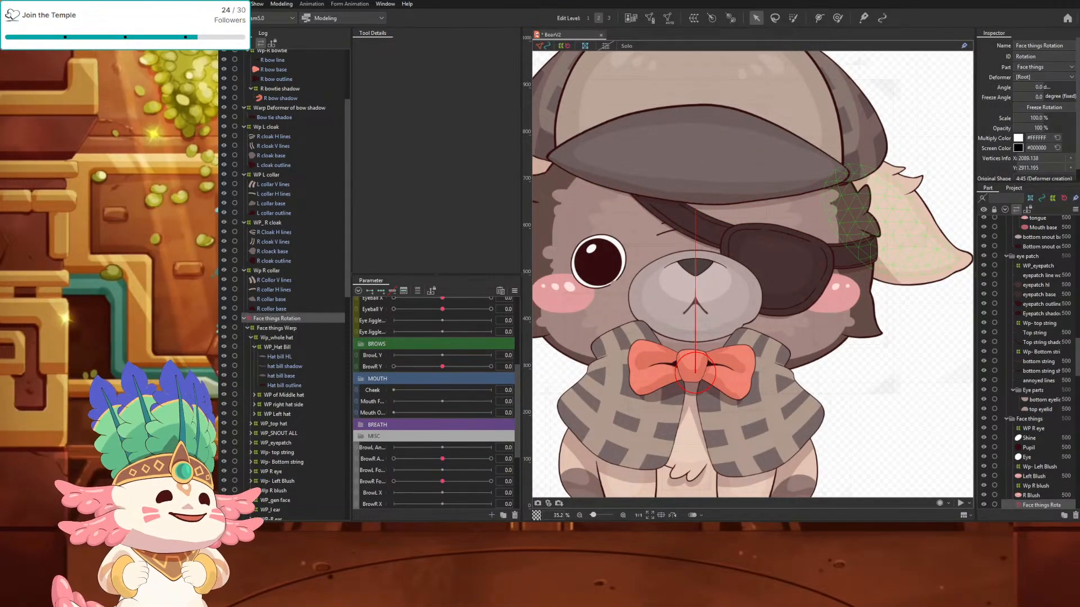
Step: Add three keys on Angle Z for the Face things Rotation deformer and set Angle Z to 30
scroll(787, 281, "down", 2)
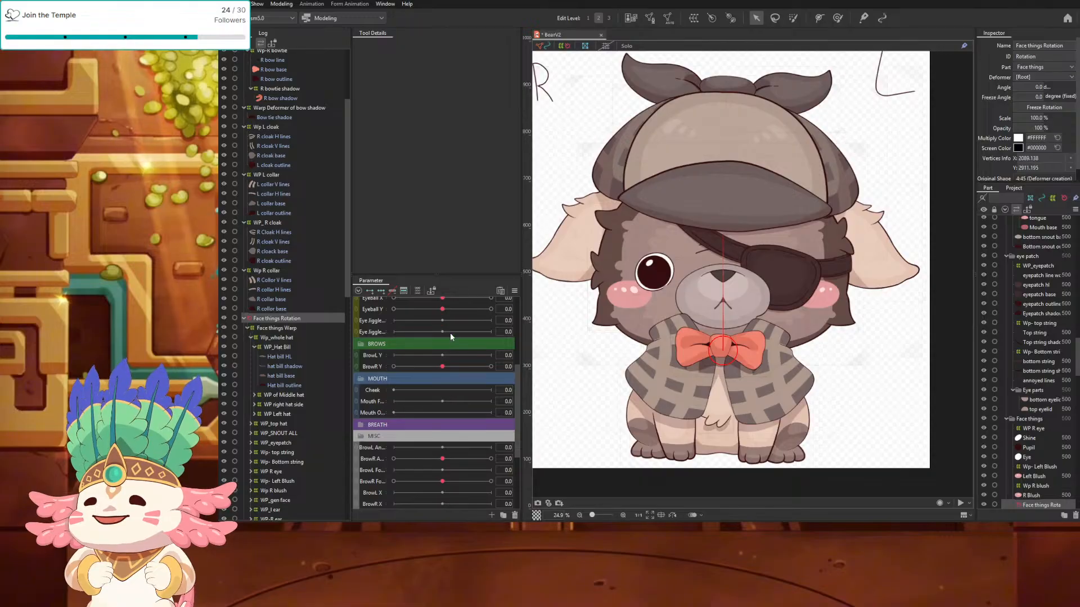
scroll(444, 334, "up", 5)
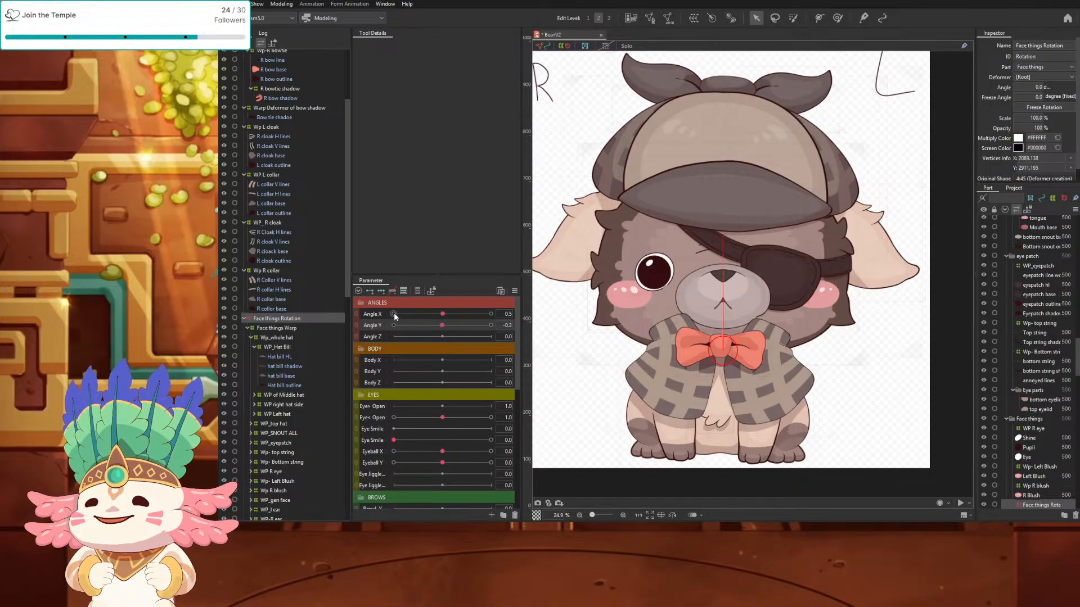
left_click(443, 336)
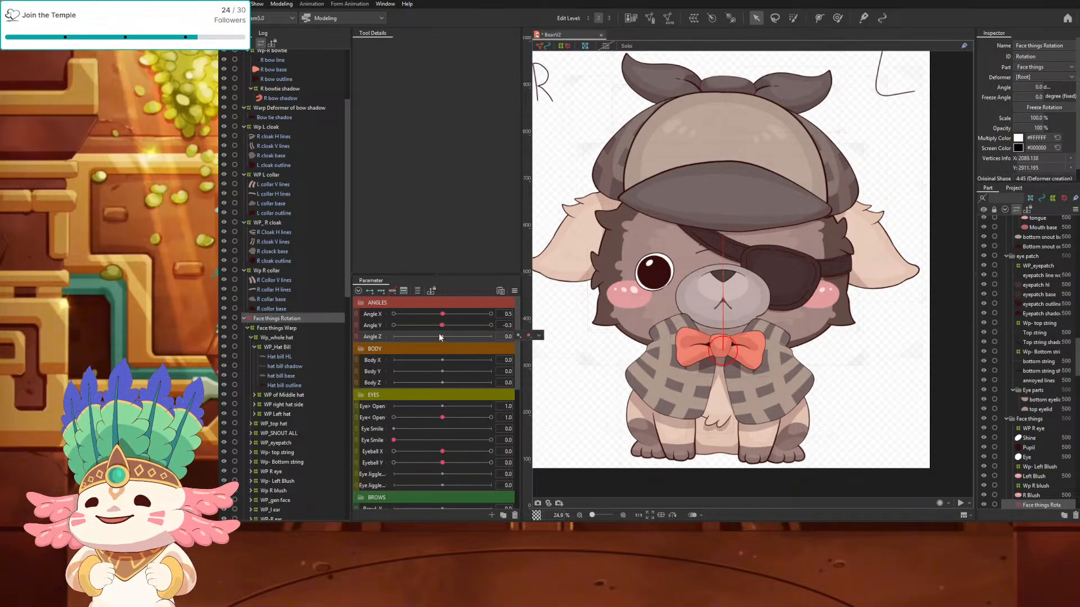
left_click(380, 291)
left_click_drag(441, 336, 498, 338)
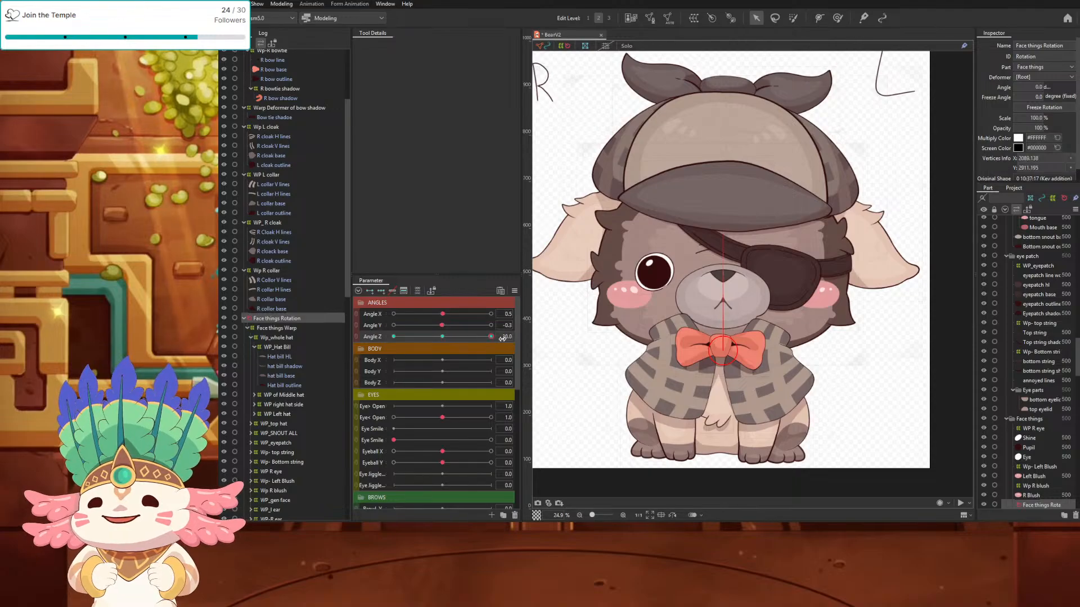
Step: Rotate Face things Rotation to about 13.4 degrees at Angle Z 30 and mirror that motion with a horizontal flip
left_click_drag(723, 233, 753, 231)
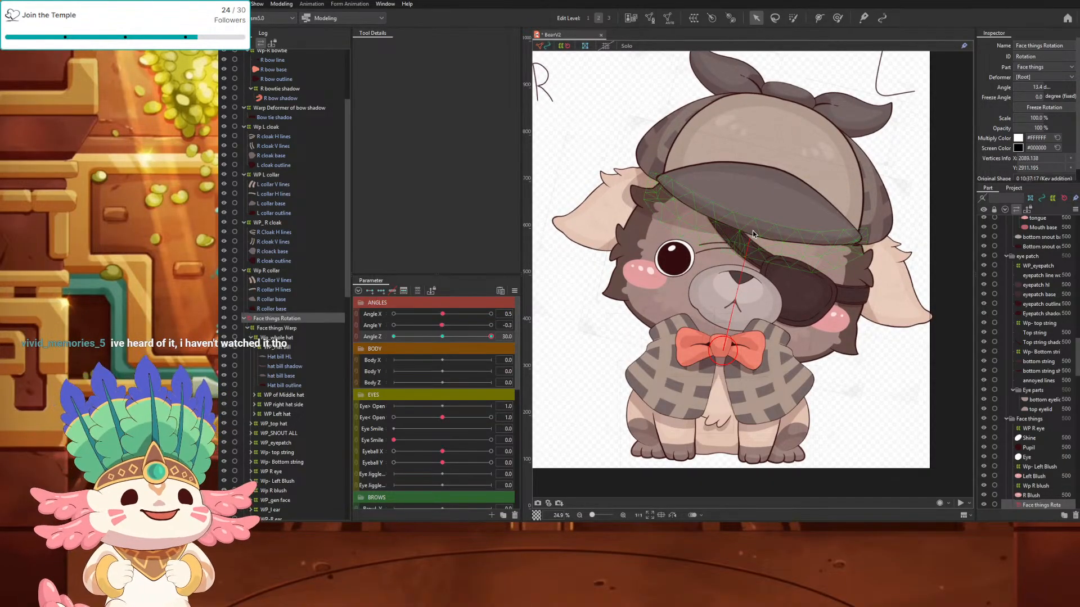
mouse_move(487, 338)
left_mouse_down()
mouse_move(443, 338)
mouse_move(491, 336)
left_mouse_up()
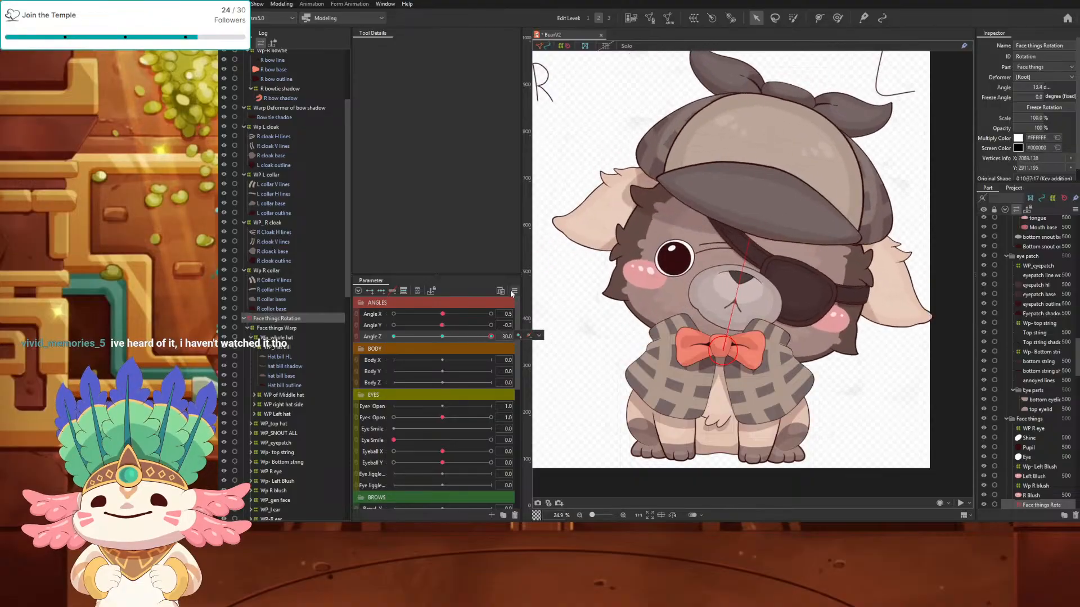
left_click(515, 291)
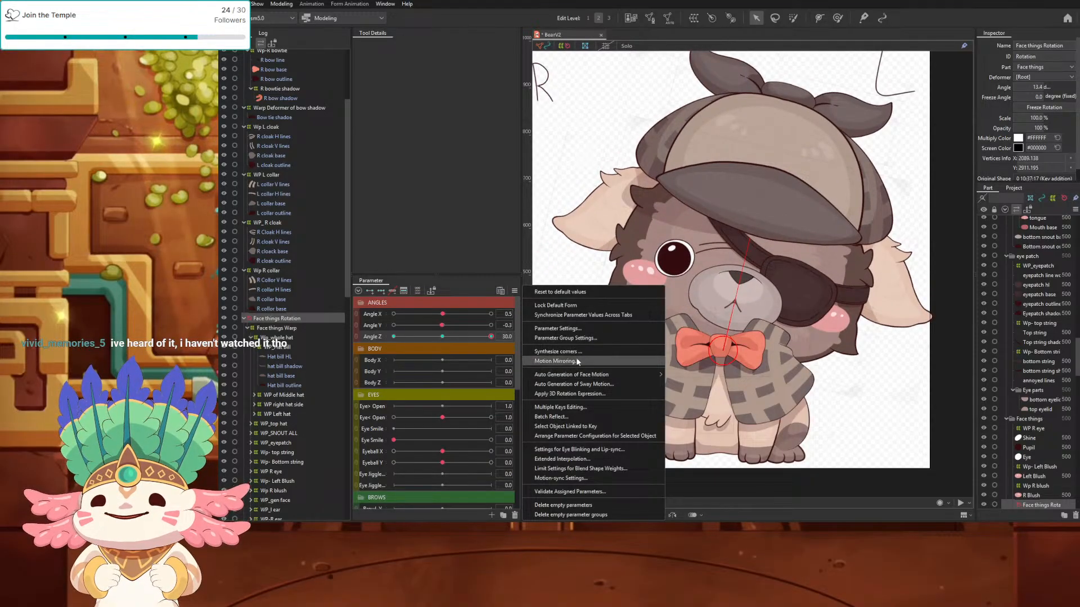
left_click(555, 361)
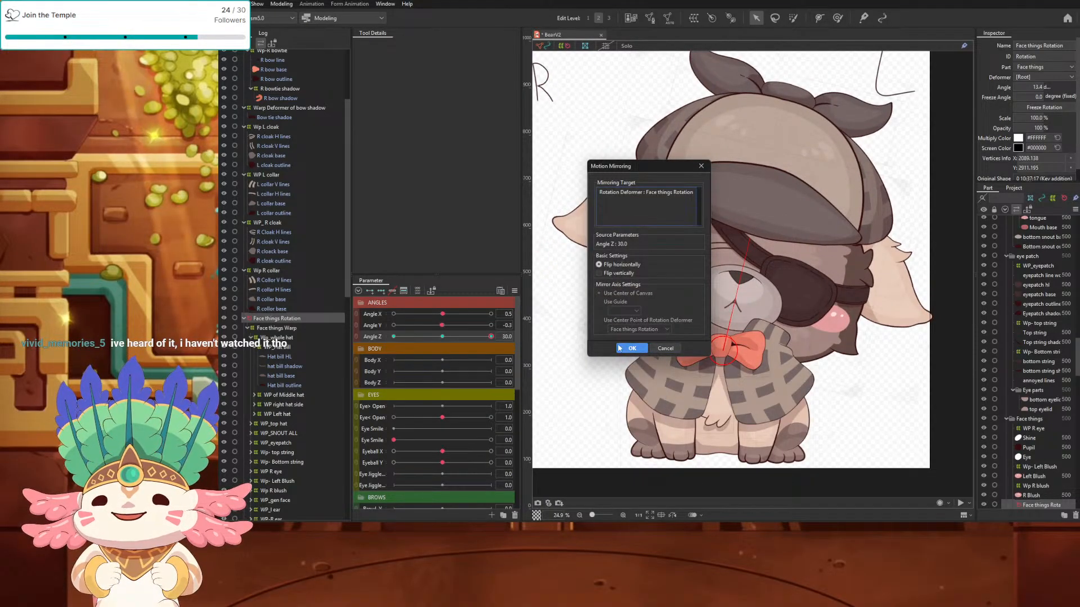
left_click(632, 348)
Step: Deselect the deformer and preview the head tilt by sweeping Angle Z between its extremes and back near zero
left_click_drag(466, 337, 444, 337)
scroll(643, 325, "down", 2)
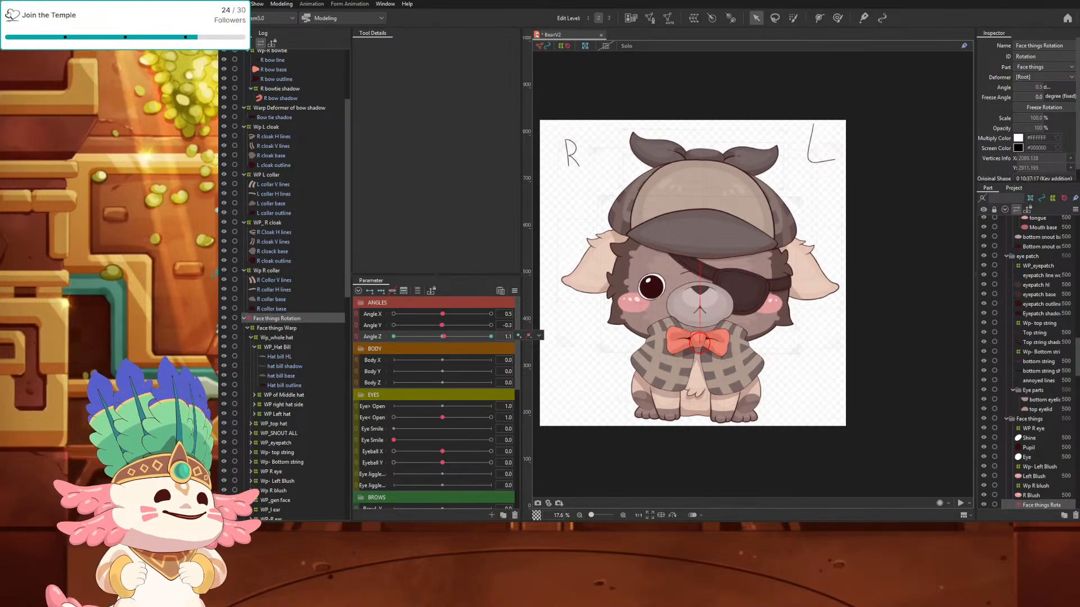
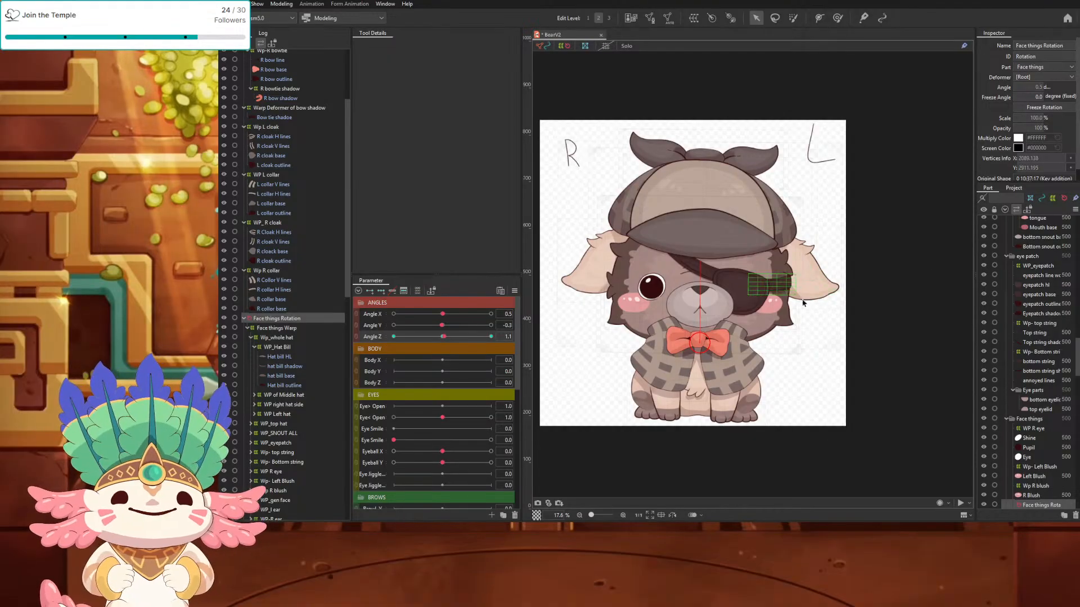
left_click(814, 349)
left_click_drag(829, 357, 866, 366)
left_click_drag(443, 336, 354, 336)
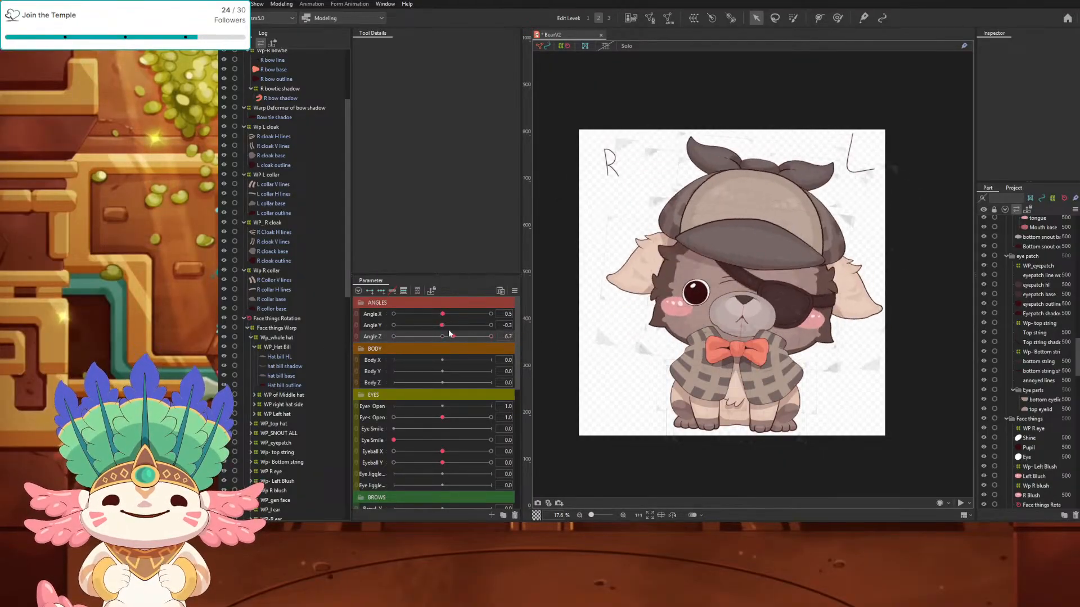
left_click_drag(380, 332, 442, 332)
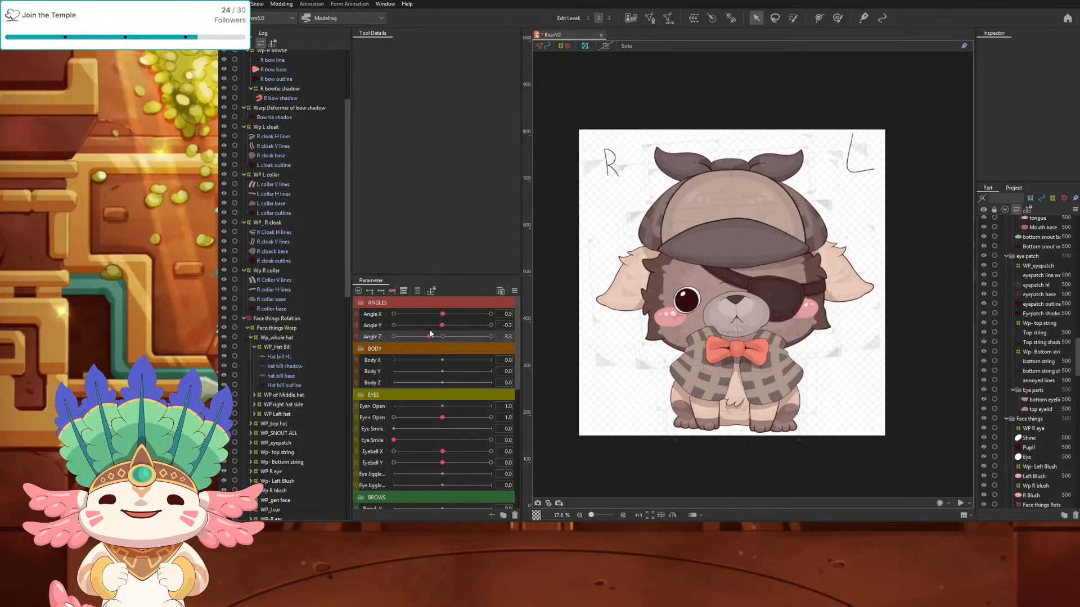
Step: Open the physics settings, preview the head tilt by sweeping Angle Z between its extremes, and close the settings
left_click(275, 6)
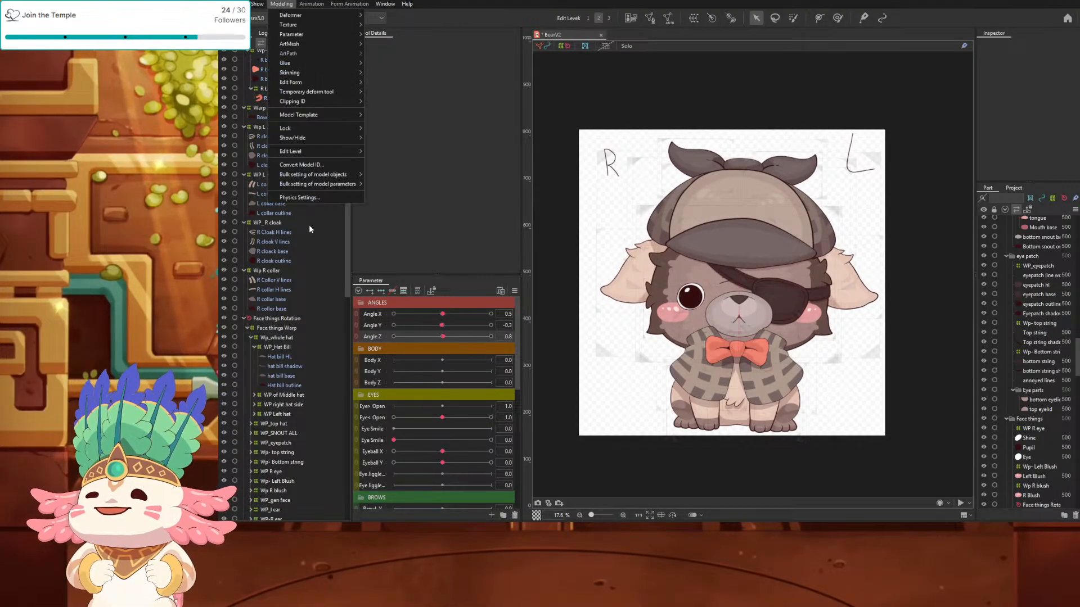
left_click(302, 200)
mouse_move(721, 151)
left_mouse_down()
mouse_move(748, 158)
mouse_move(634, 165)
mouse_move(747, 166)
mouse_move(703, 169)
mouse_move(720, 168)
left_mouse_up()
left_click_drag(721, 144, 742, 166)
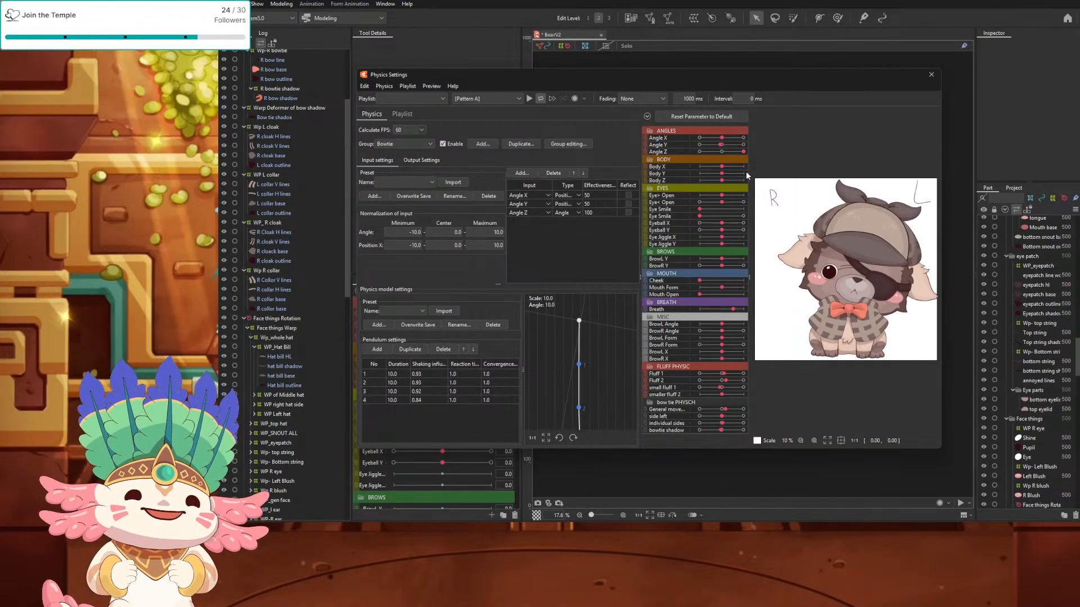
left_click_drag(746, 171, 708, 186)
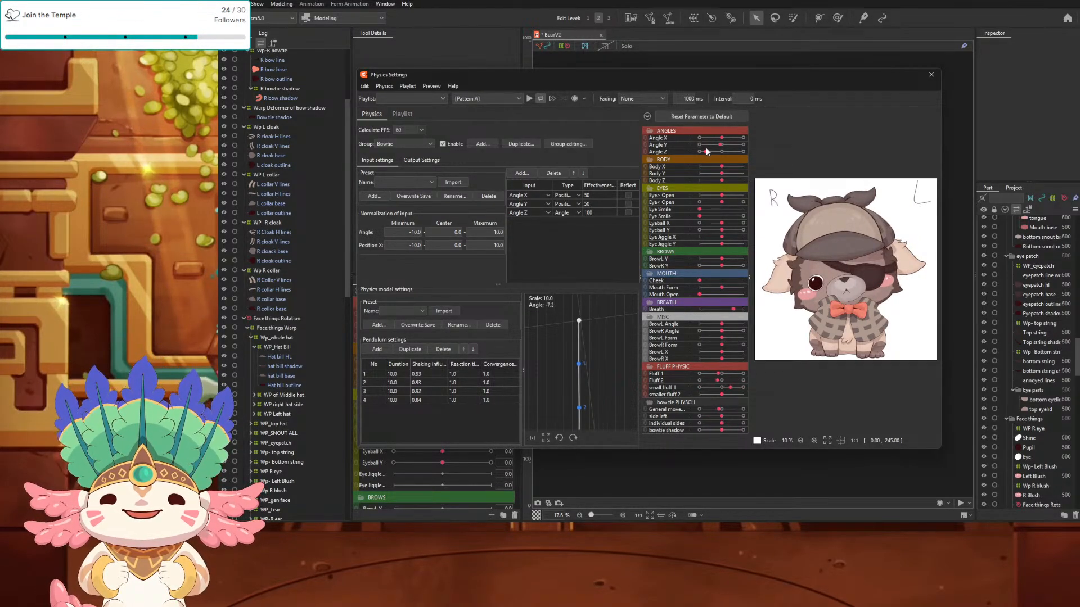
left_click_drag(716, 153, 723, 153)
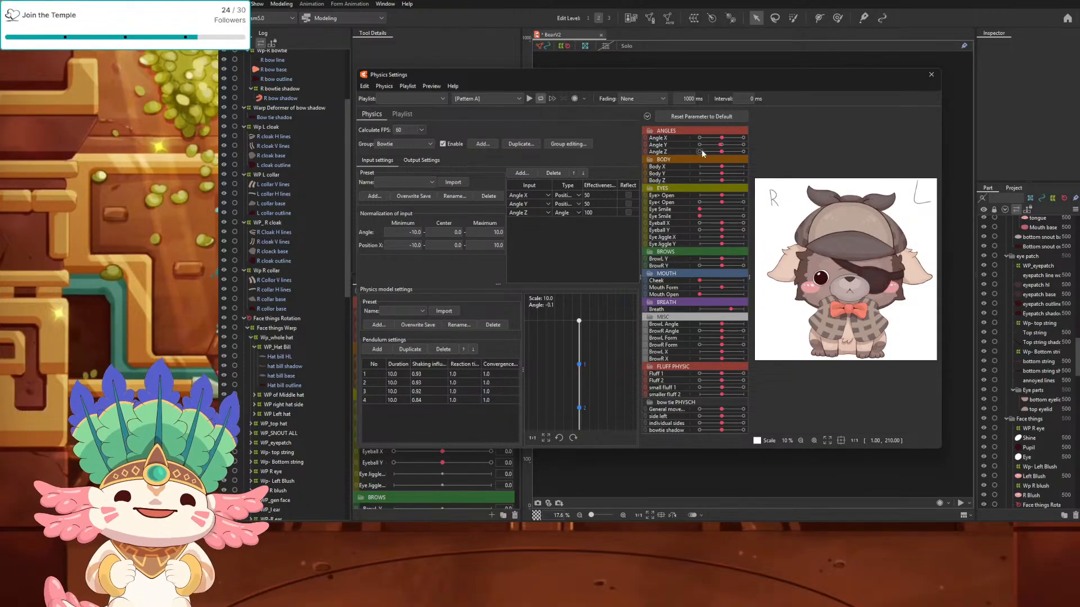
left_click_drag(701, 151, 746, 163)
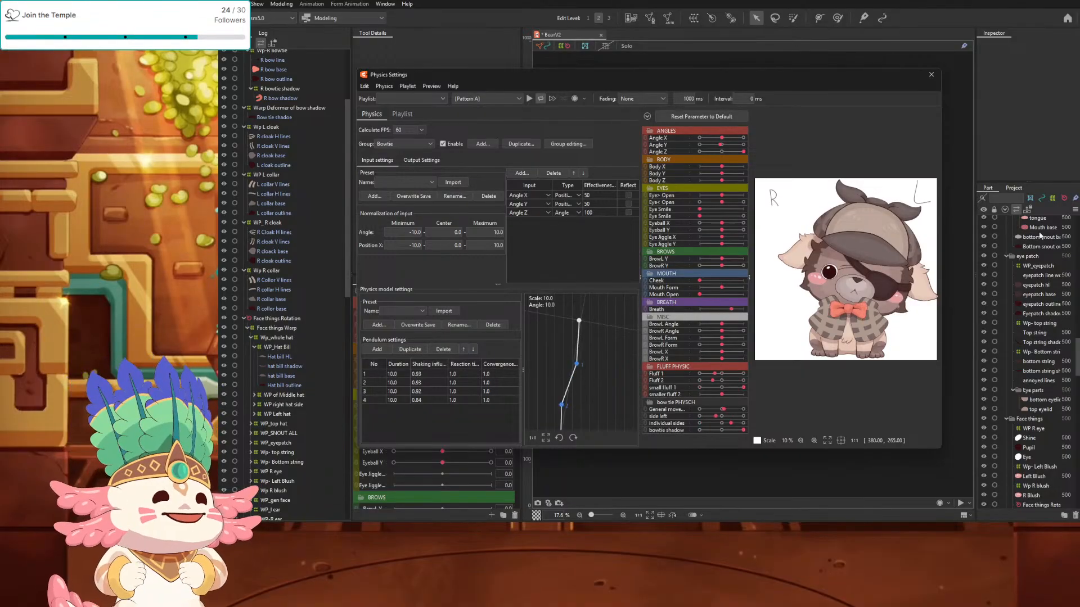
left_click(931, 75)
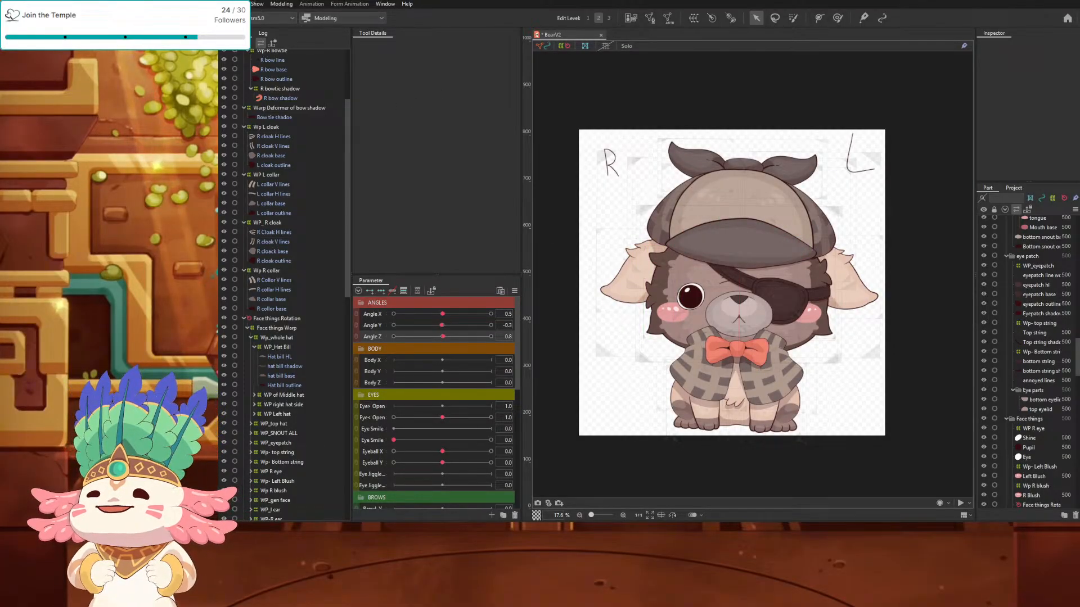
Step: Widen the model canvas to 4500 pixels, keeping the artwork placed at the centre
left_click(279, 5)
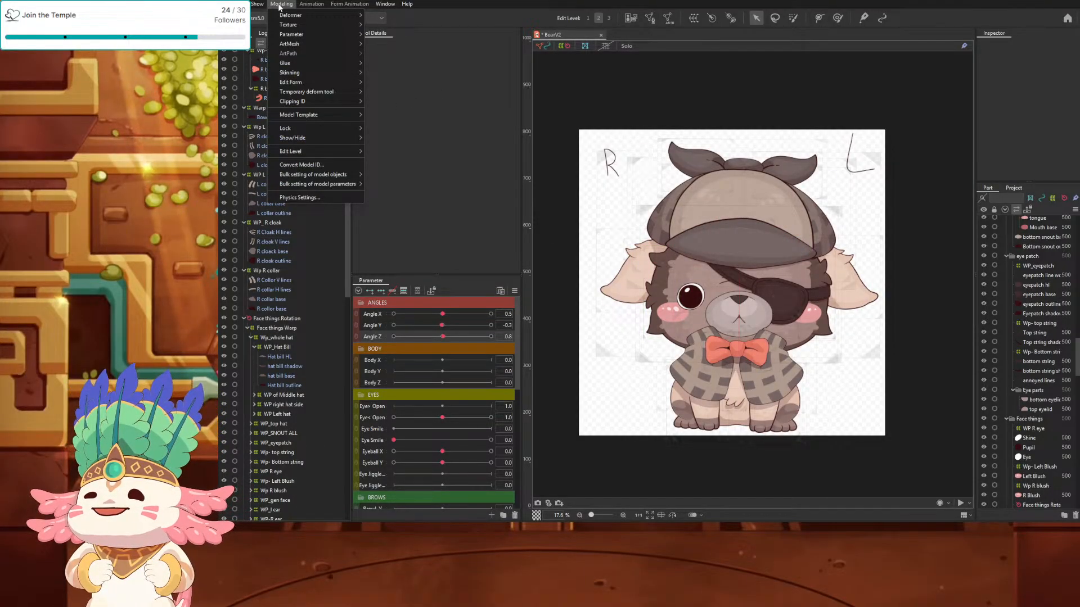
mouse_move(226, 4)
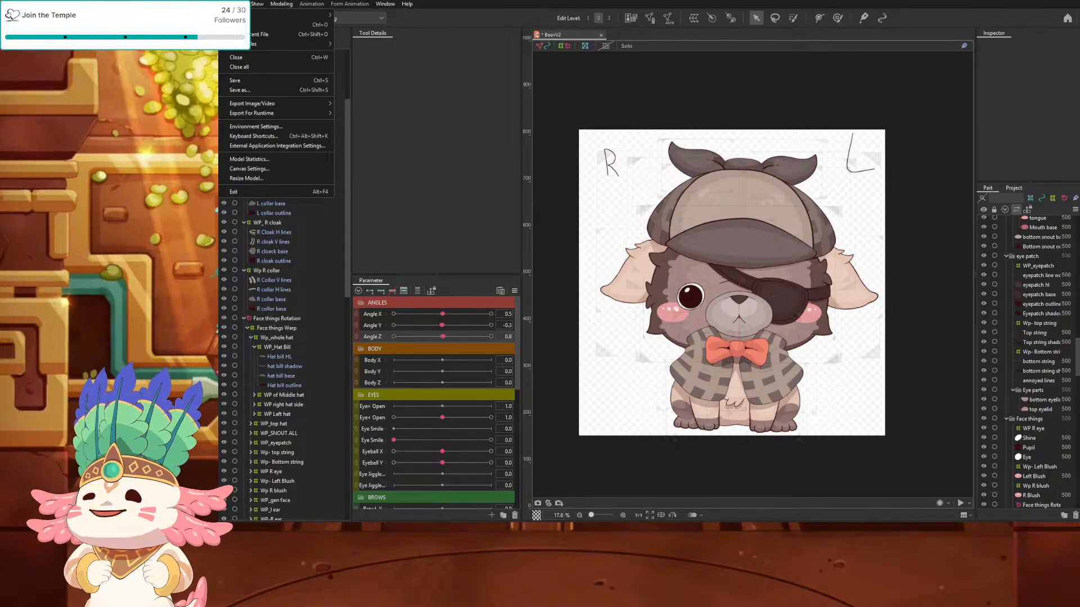
left_click(275, 168)
left_click(648, 242)
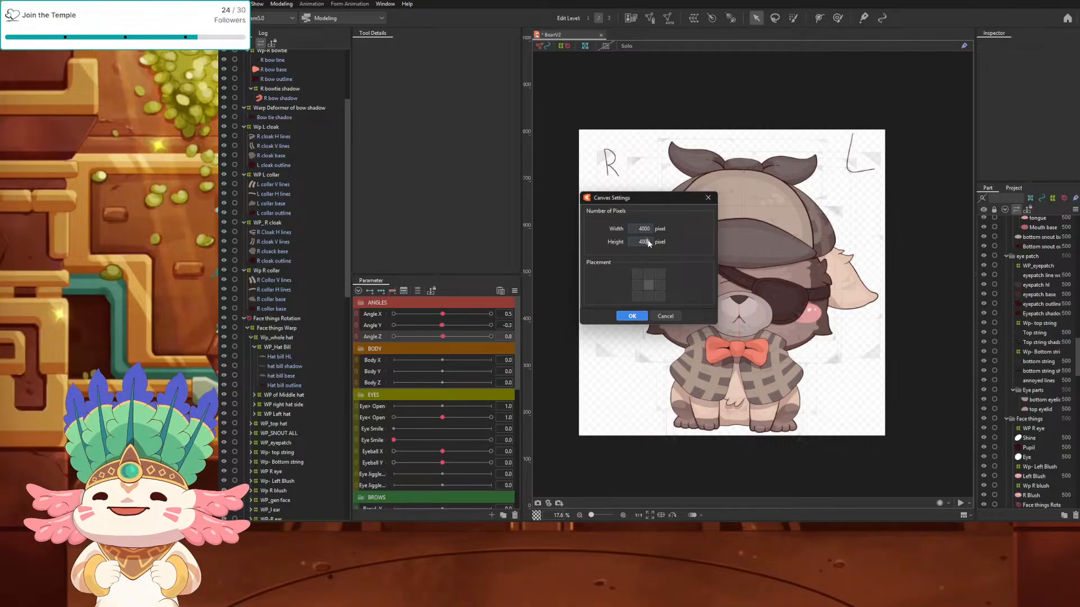
double_click(644, 229)
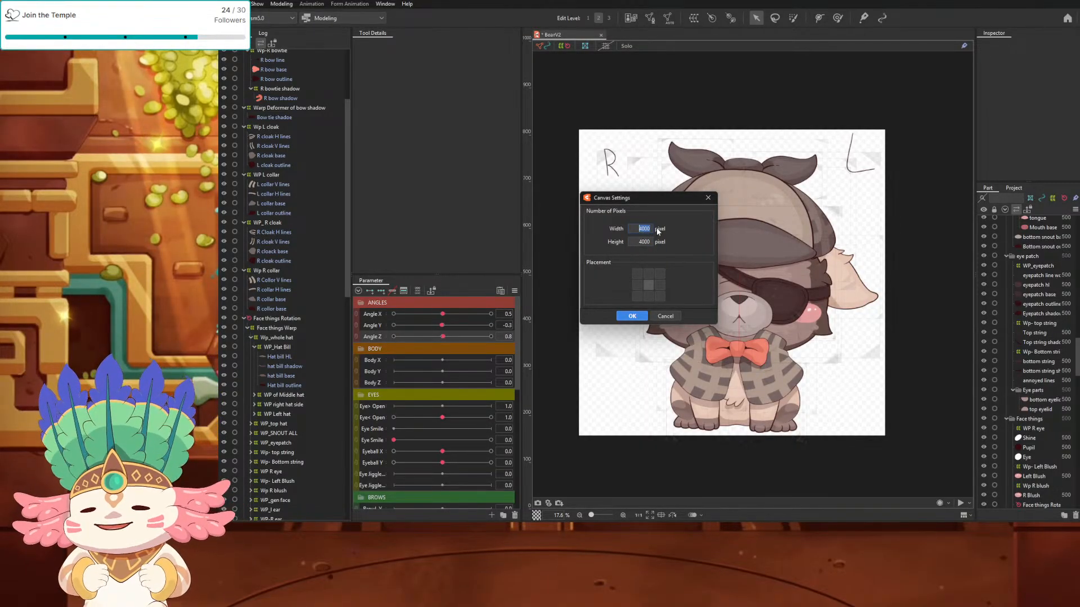
type("4")
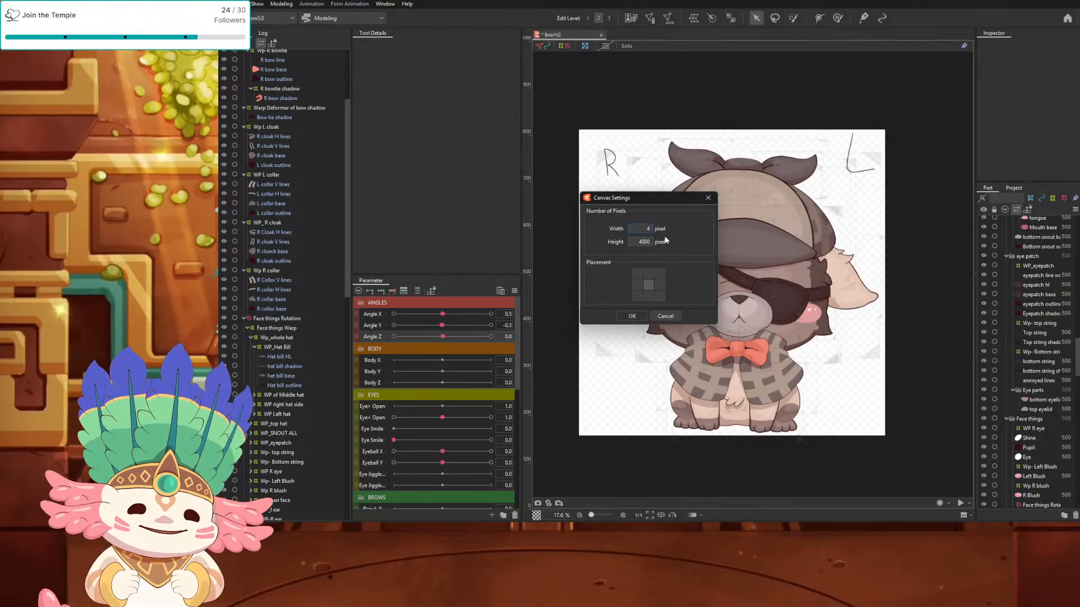
type("500")
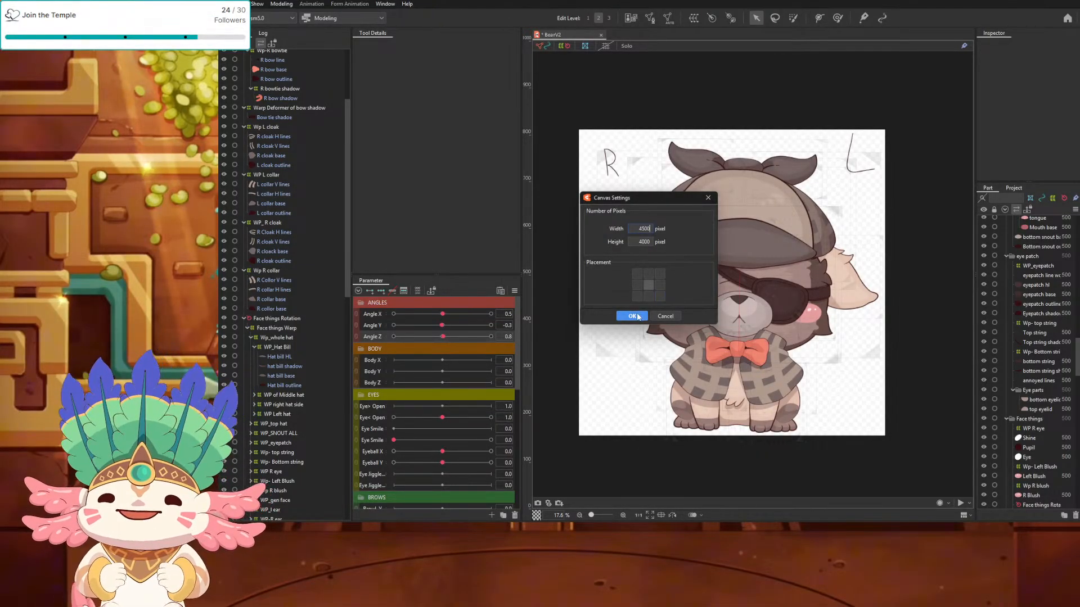
left_click(637, 316)
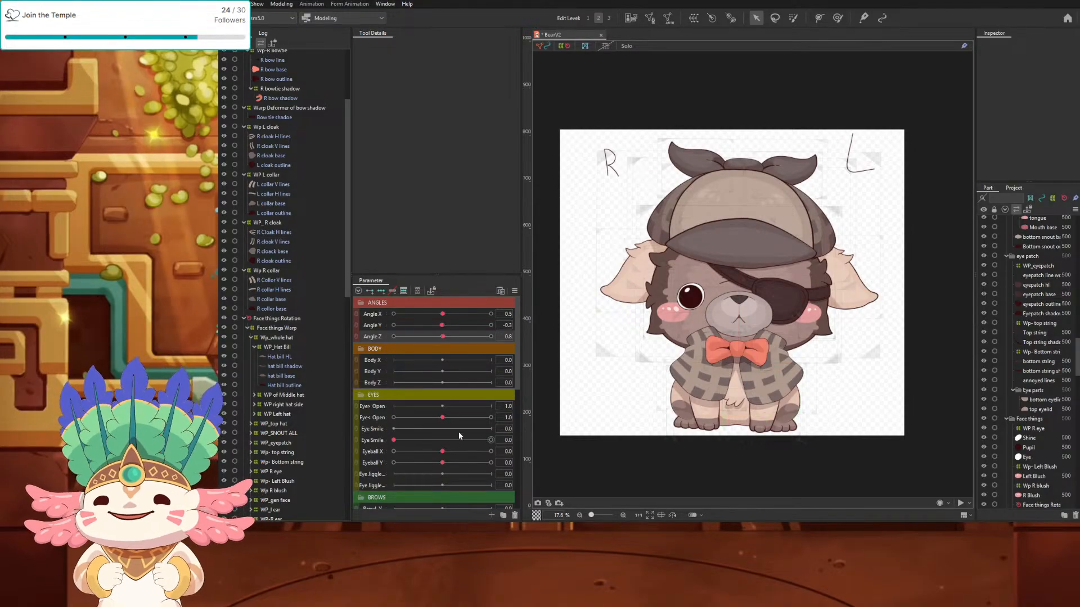
Step: Move the annoyed lines mesh directly under the Face things Warp deformer and test it by sweeping Angle Z back near zero
mouse_move(442, 337)
left_mouse_down()
mouse_move(415, 340)
mouse_move(506, 334)
mouse_move(458, 334)
left_mouse_up()
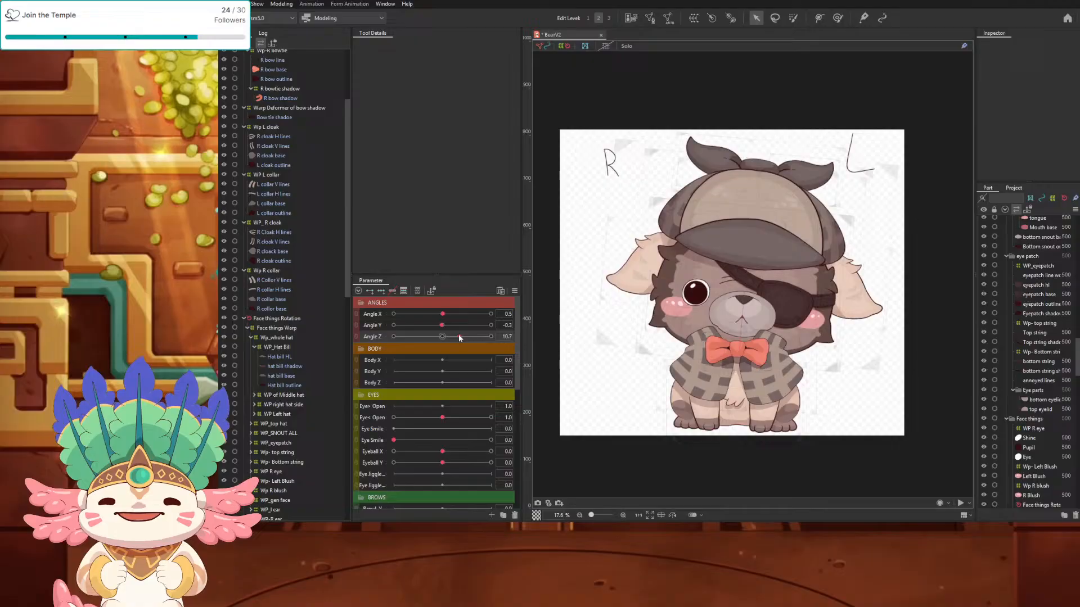
left_click(727, 282)
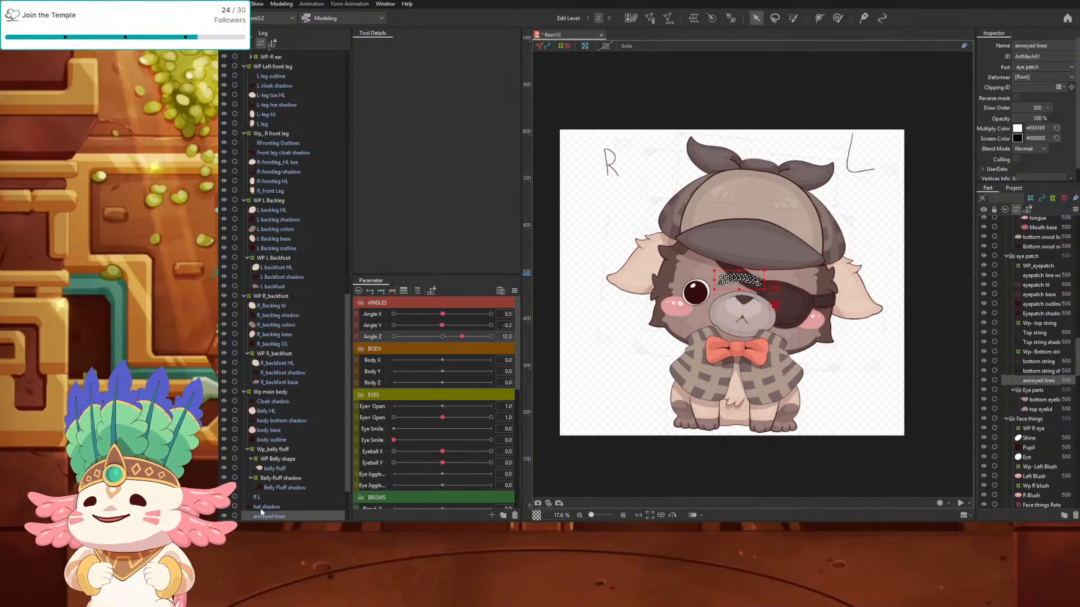
left_click_drag(269, 516, 283, 78)
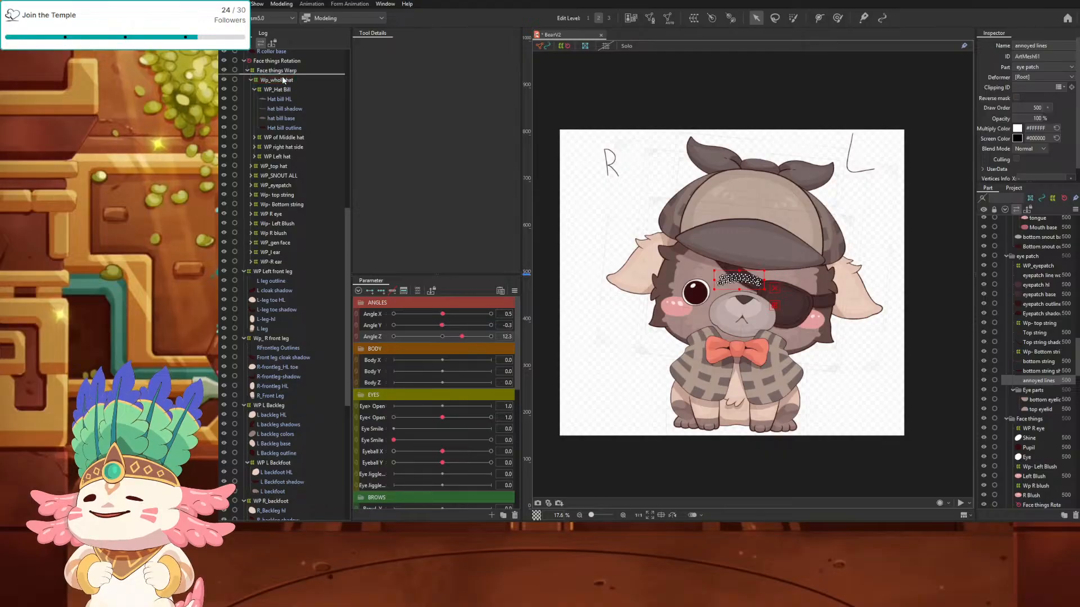
mouse_move(462, 337)
left_mouse_down()
mouse_move(495, 338)
mouse_move(478, 336)
mouse_move(468, 354)
mouse_move(377, 358)
mouse_move(463, 356)
left_mouse_up()
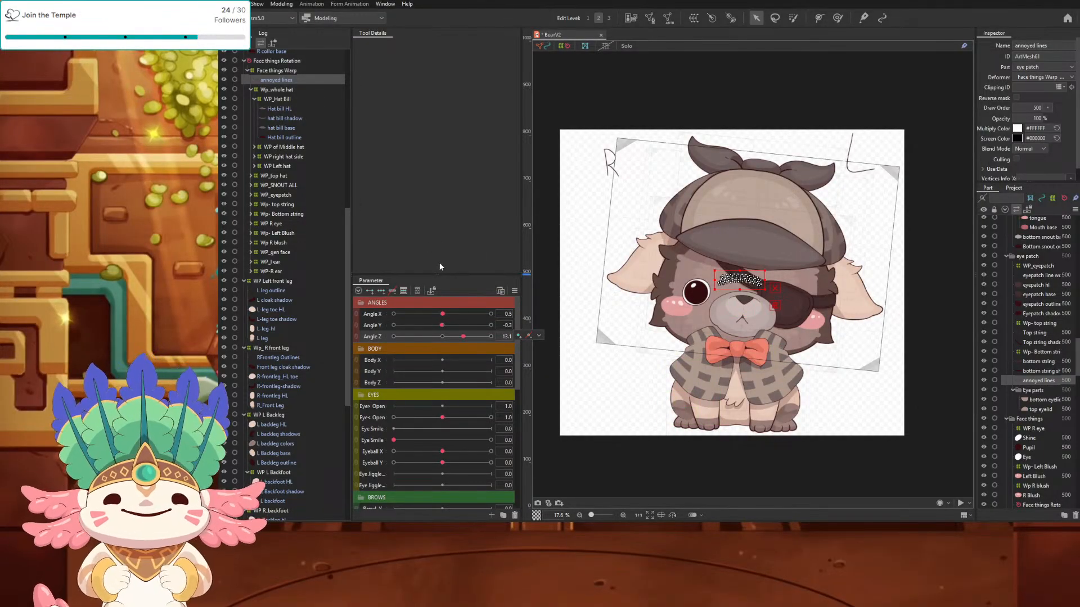
left_click_drag(463, 336, 553, 339)
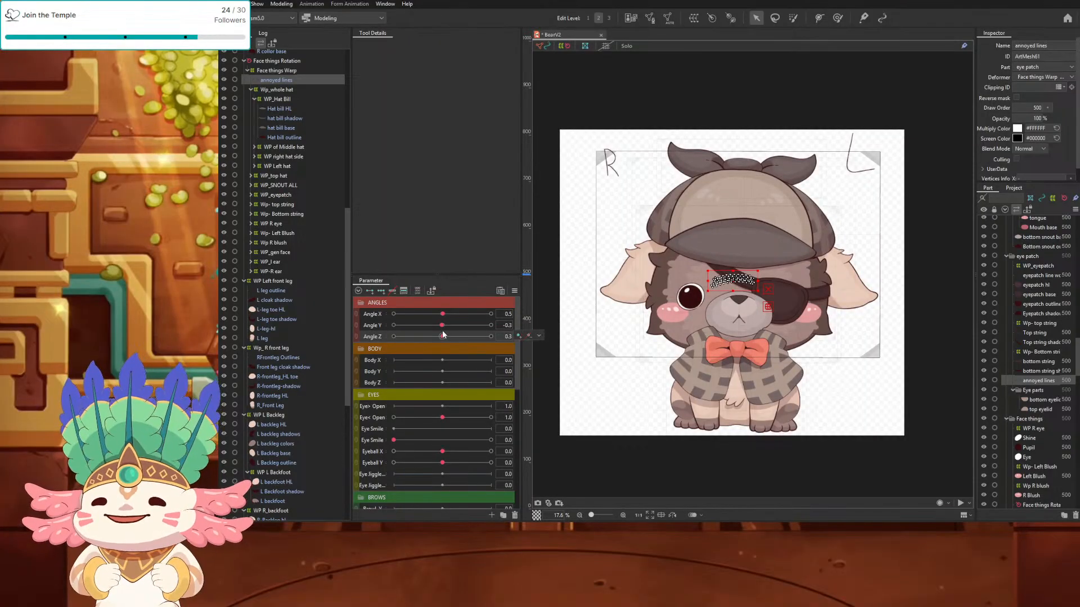
Step: Preview Angle Y on the head and examine how the face 3rd shade and face 2nd shade meshes sit on the face
left_click_drag(442, 325, 486, 329)
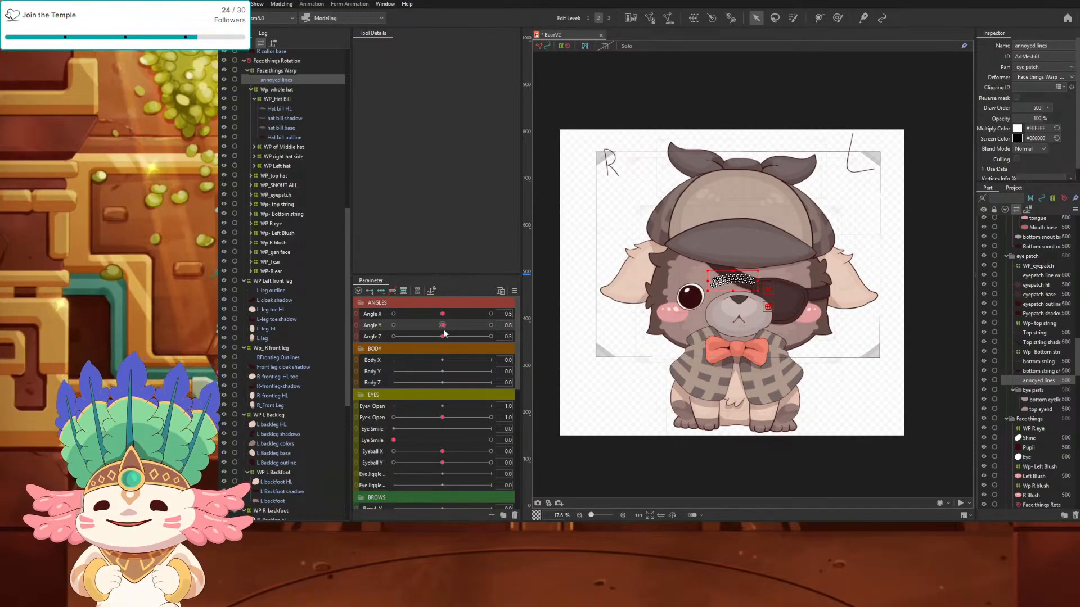
mouse_move(443, 331)
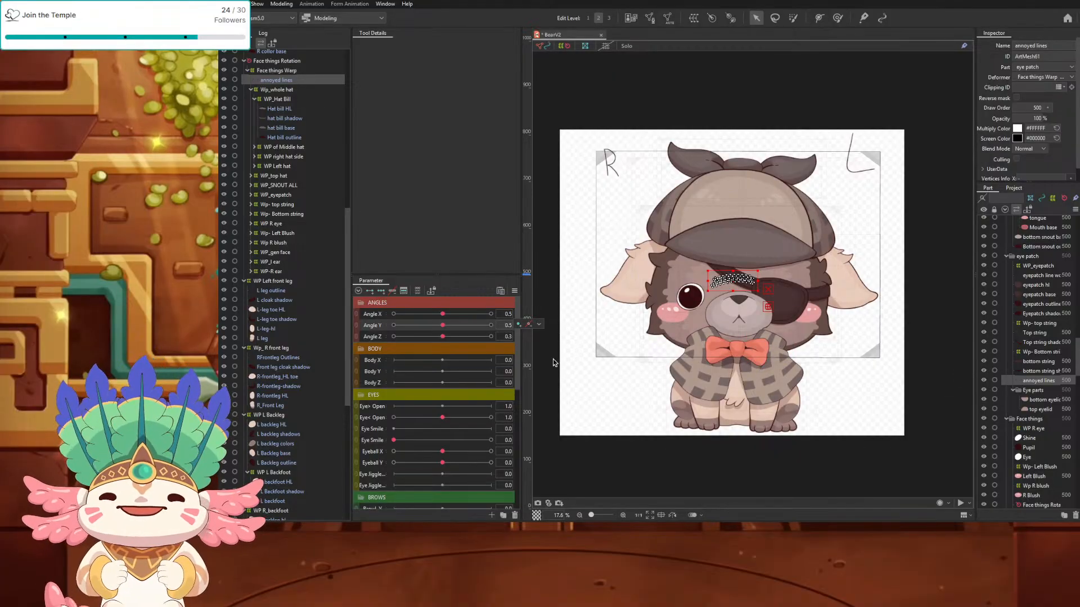
mouse_move(443, 325)
left_mouse_down()
mouse_move(434, 331)
mouse_move(443, 337)
left_mouse_up()
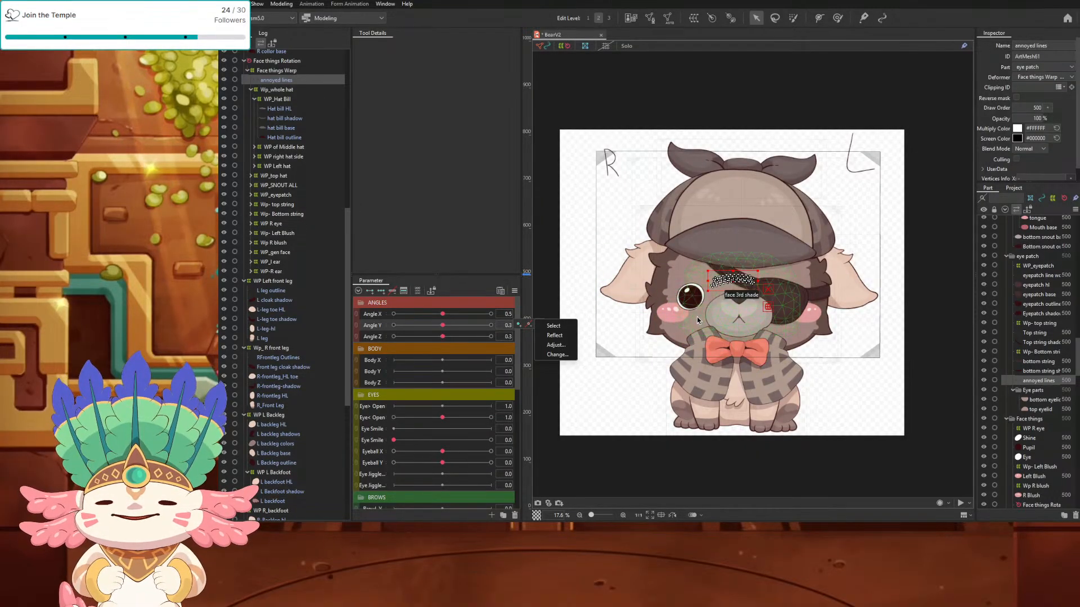
left_click(696, 325)
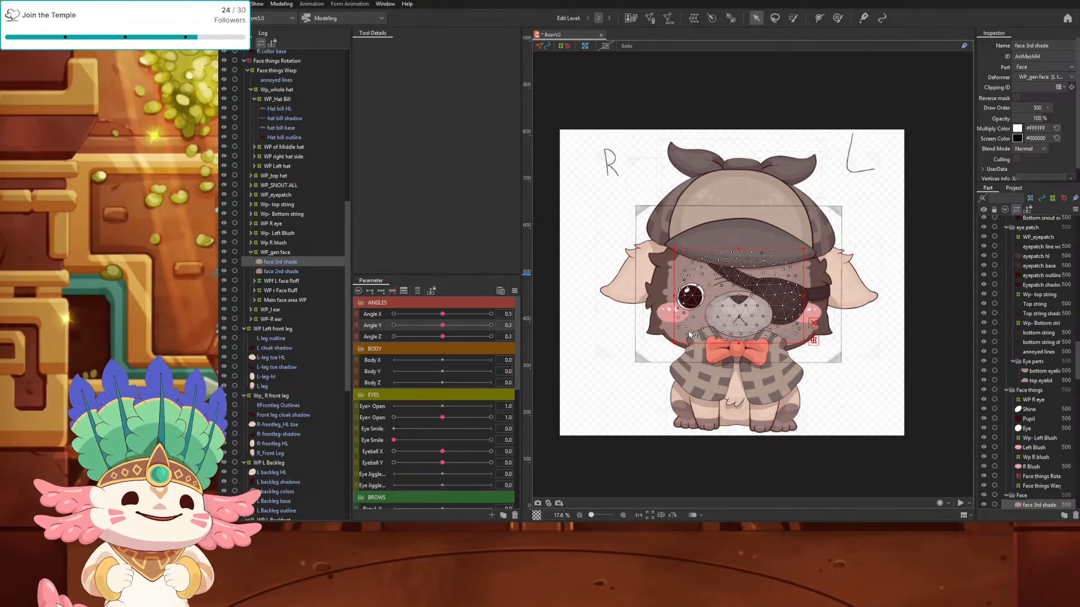
scroll(701, 309, "up", 3)
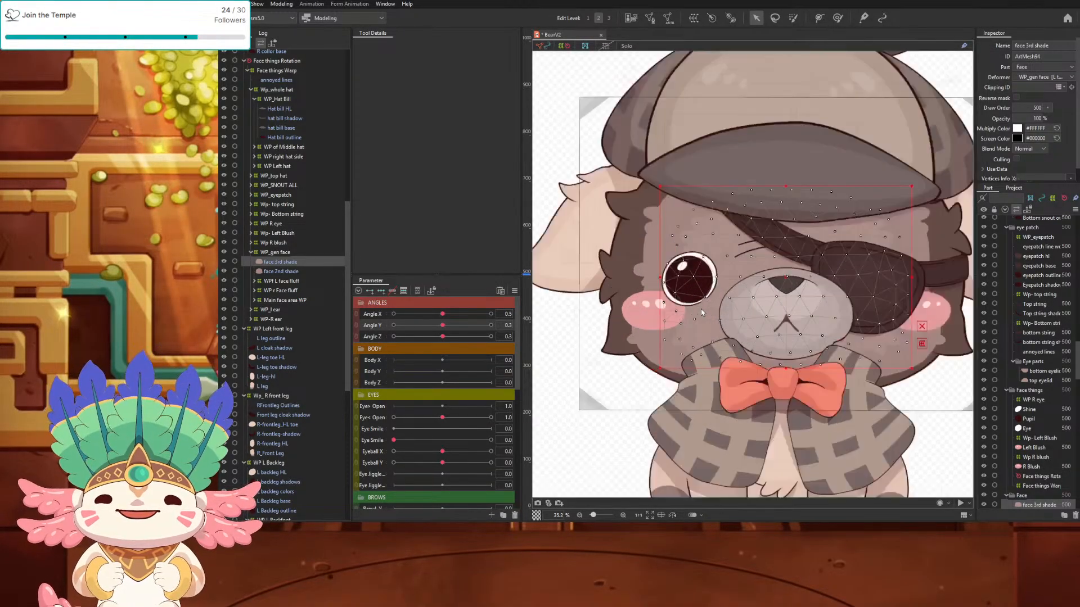
scroll(701, 309, "up", 1)
scroll(700, 309, "down", 2)
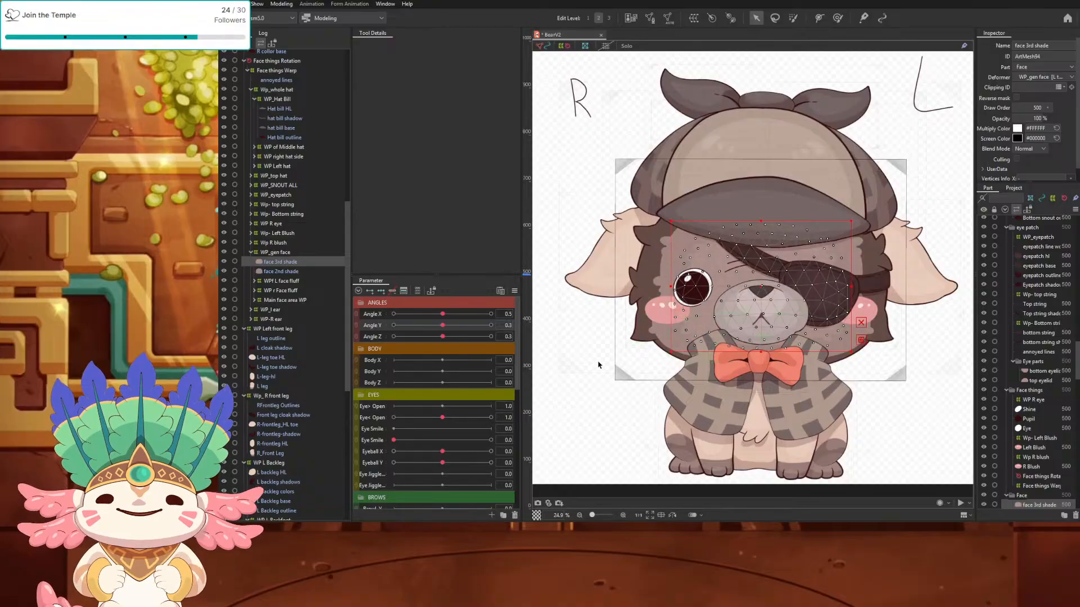
left_click(283, 271)
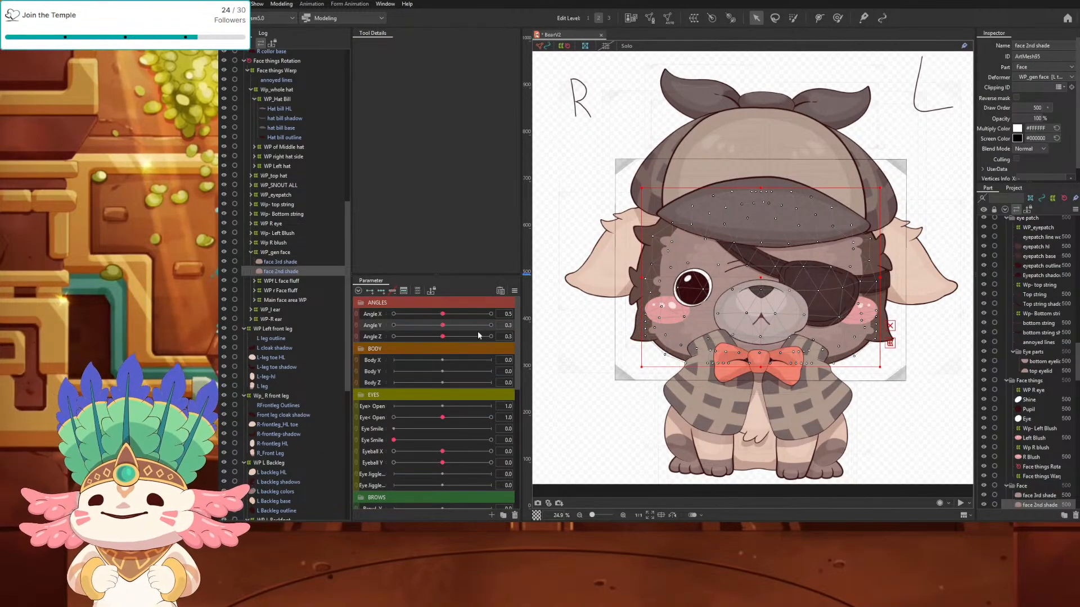
mouse_move(442, 325)
left_mouse_down()
mouse_move(496, 332)
mouse_move(444, 326)
left_mouse_up()
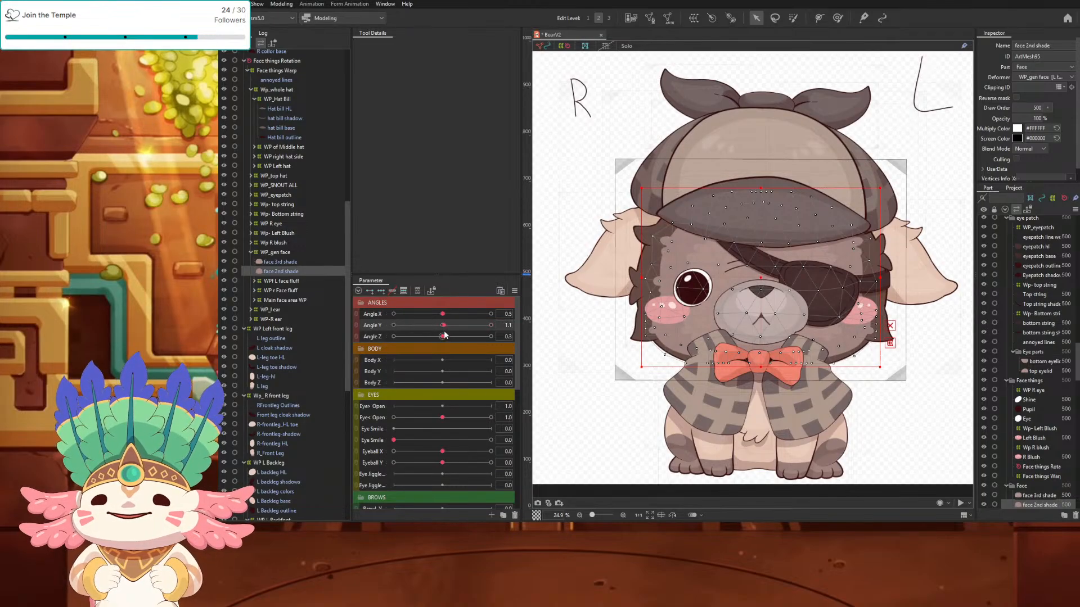
Step: Set Angle Y to 0, add three keys on Angle X for the WP_gen face warp, and set Angle X to 30
left_click(293, 252)
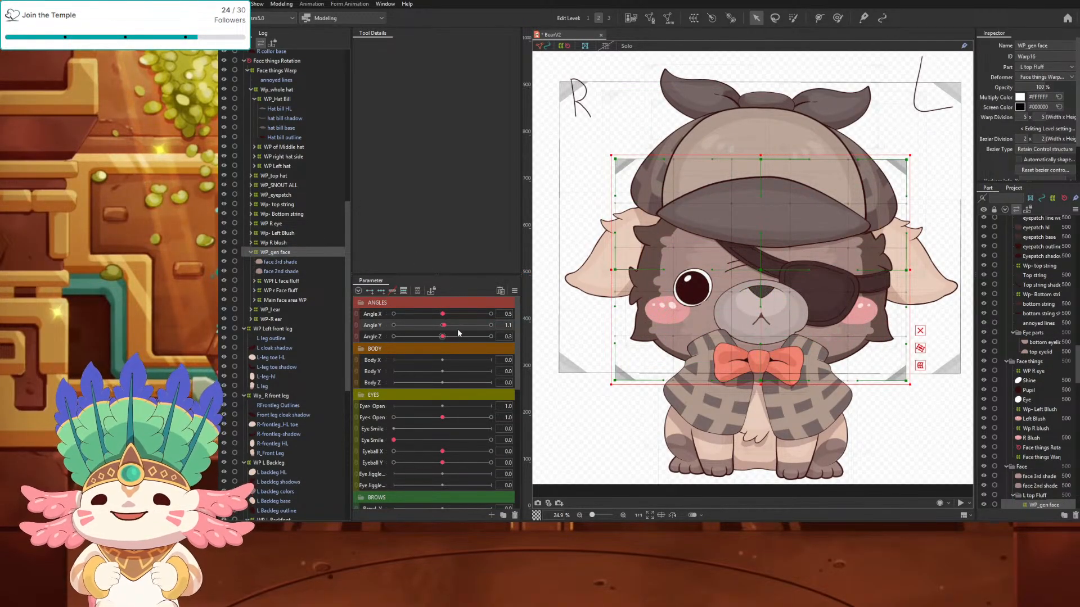
left_click(442, 314)
left_click(442, 325)
left_click(442, 314)
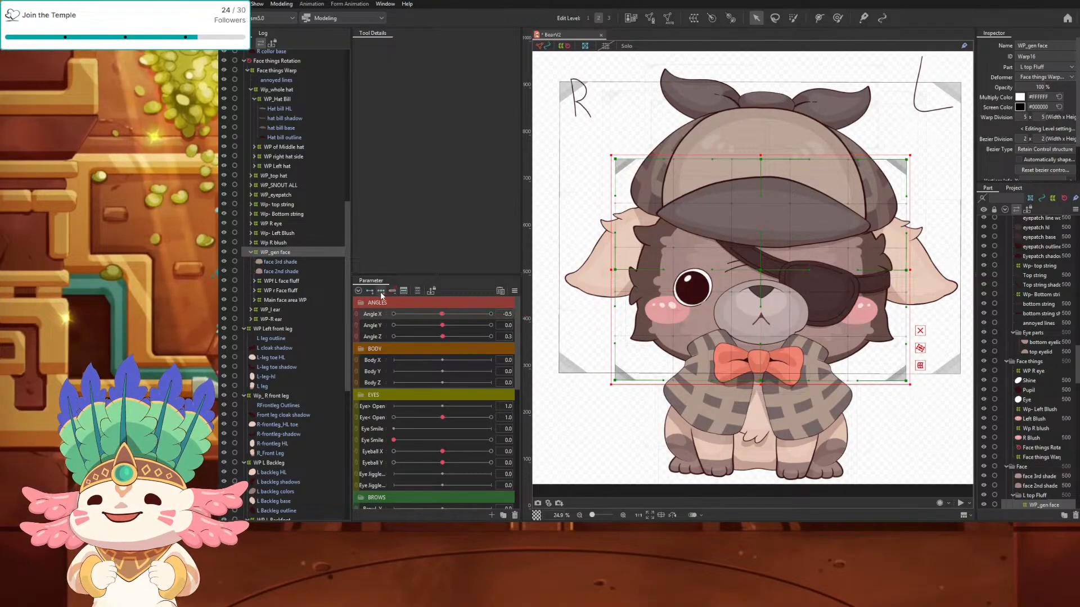
left_click(491, 313)
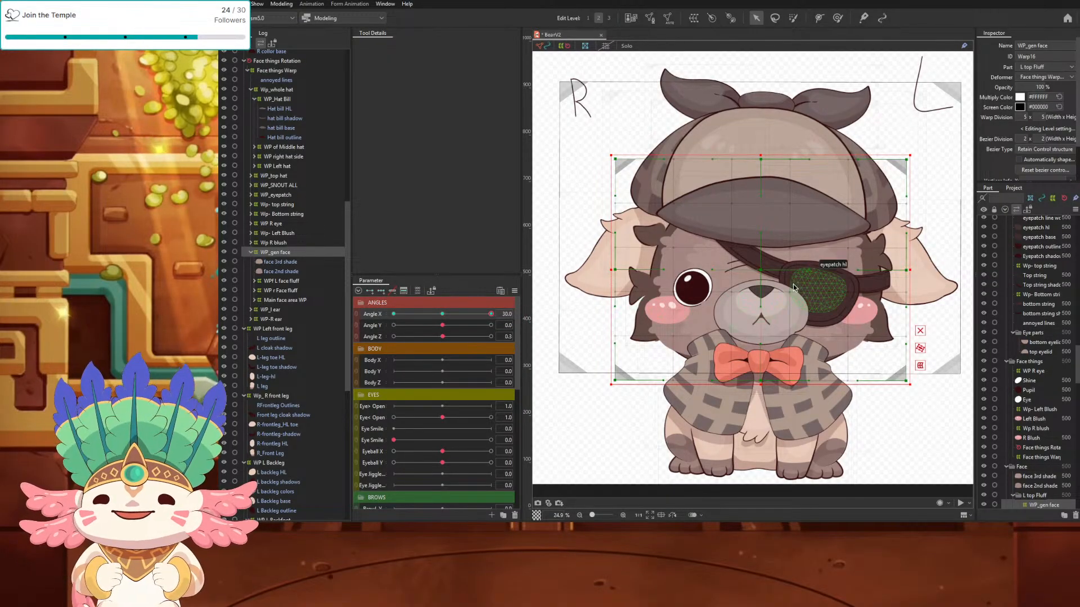
mouse_move(769, 274)
left_mouse_down()
mouse_move(780, 274)
mouse_move(760, 272)
left_mouse_up()
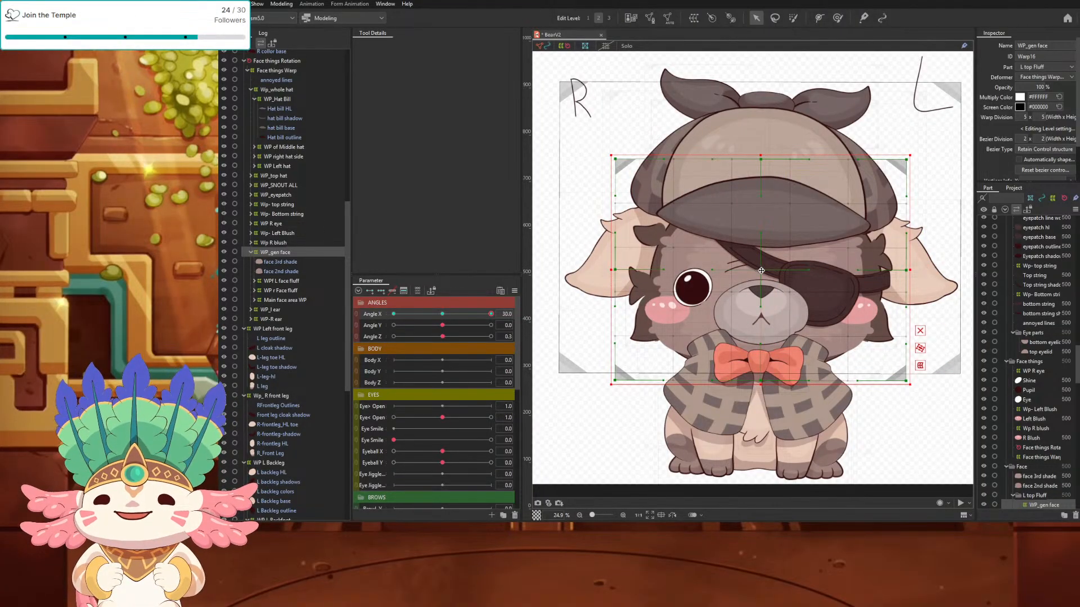
Step: Create a warp deformer named "WP Face details" for face 3rd shade and face 2nd shade, with WP_gen face as its parent
left_click(284, 262)
left_click(295, 272, "shift")
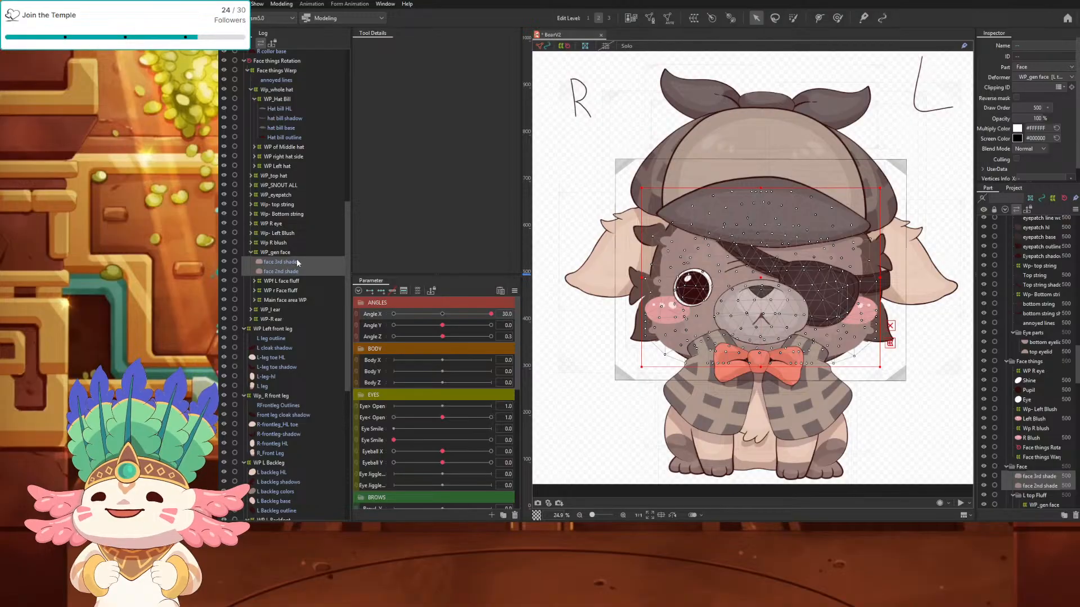
left_click(693, 17)
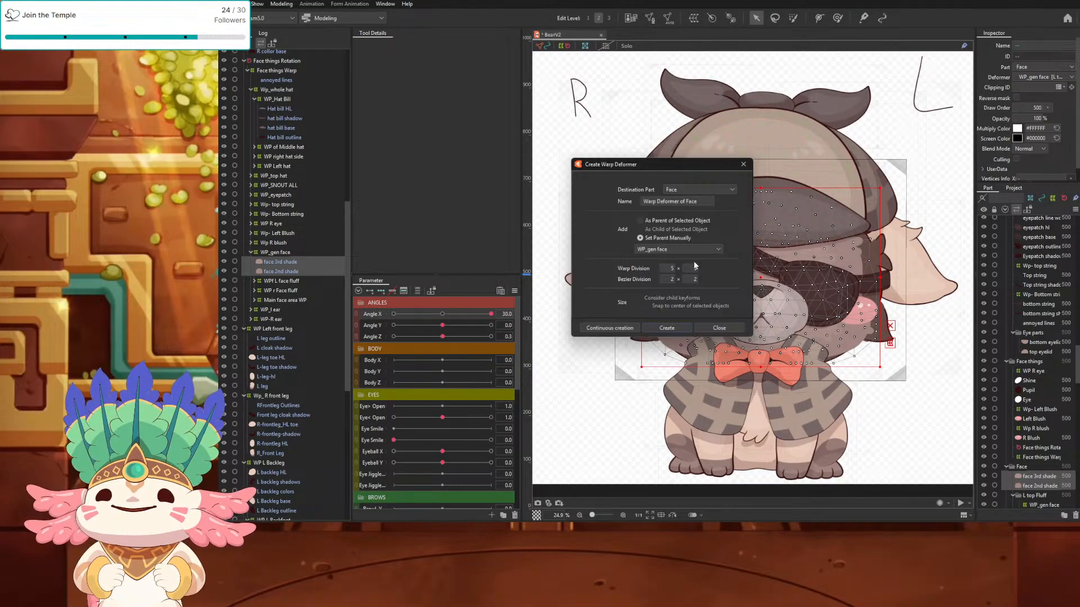
left_click_drag(699, 201, 634, 205)
type("F")
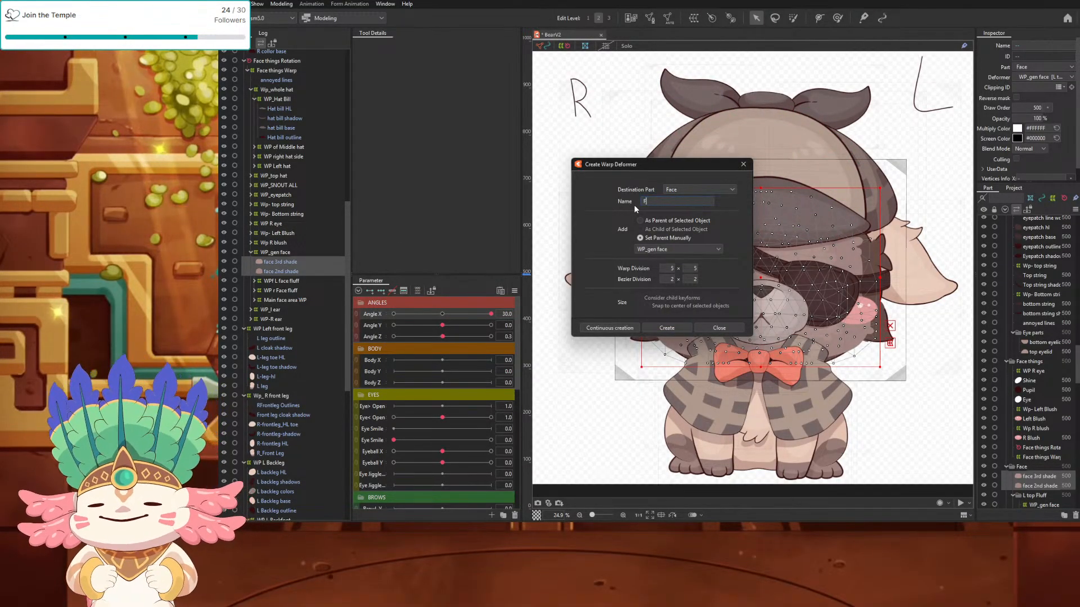
type("P Face")
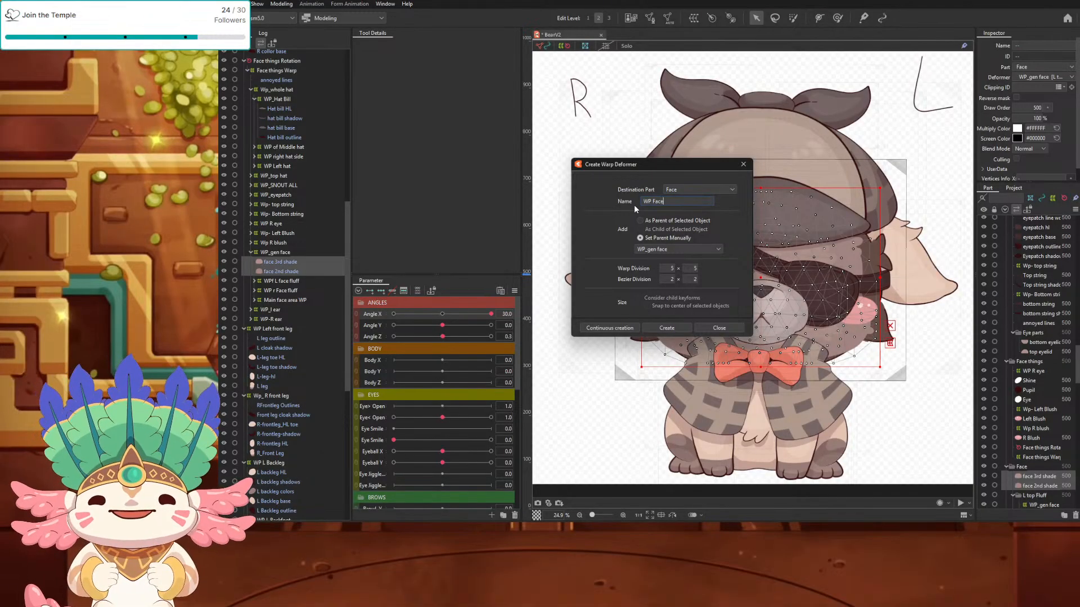
type(" details")
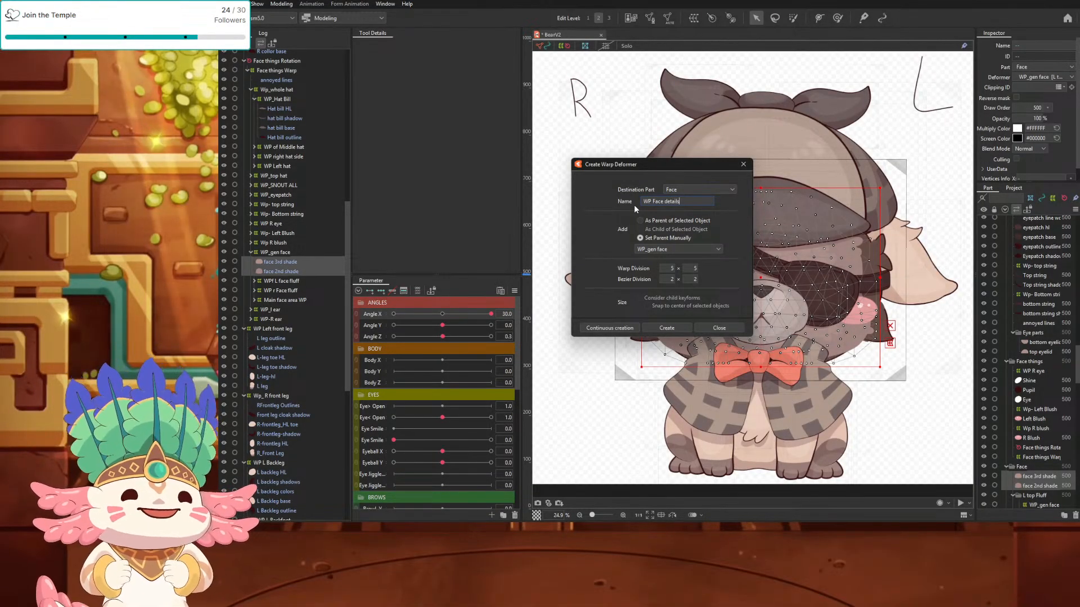
left_click(682, 331)
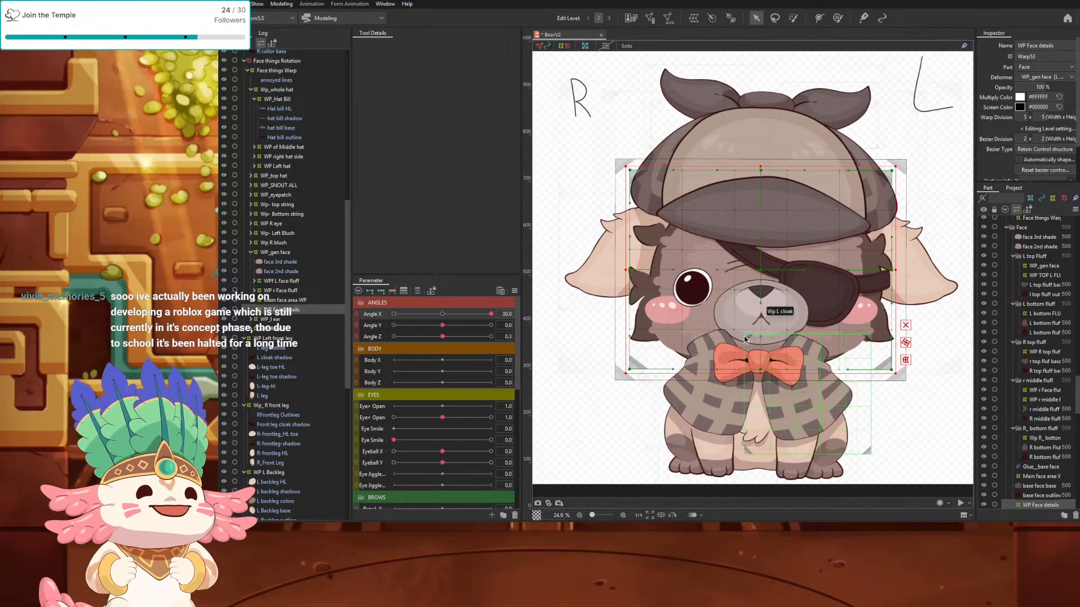
Step: Try shifting the WP Face details warp sideways at Angle X 30, undo the shift, and return Angle X to its centre key
left_click_drag(759, 271, 779, 271)
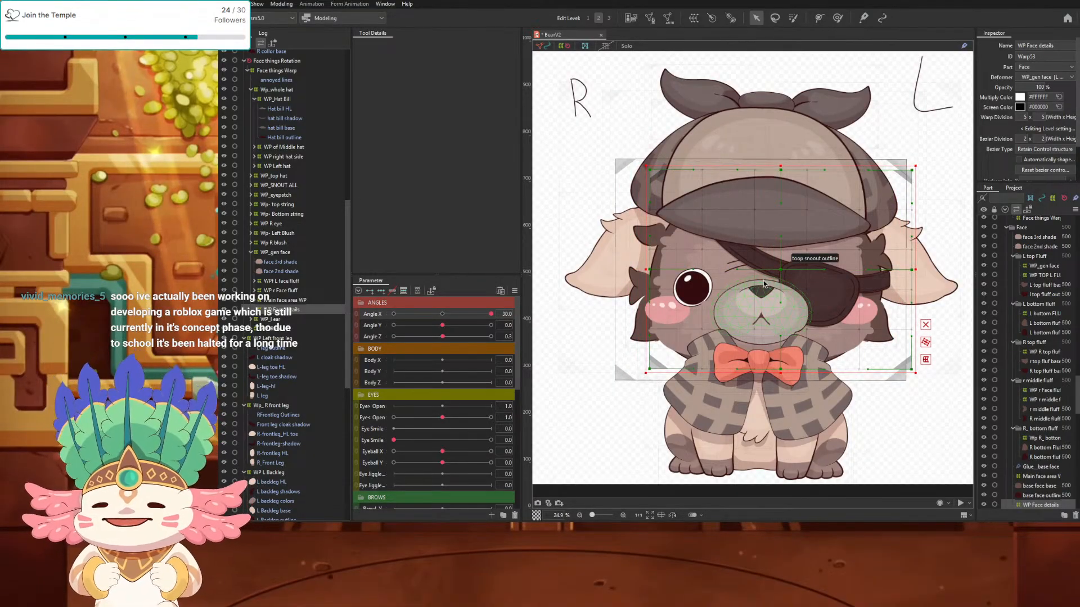
key("ctrl+z")
left_click(443, 315)
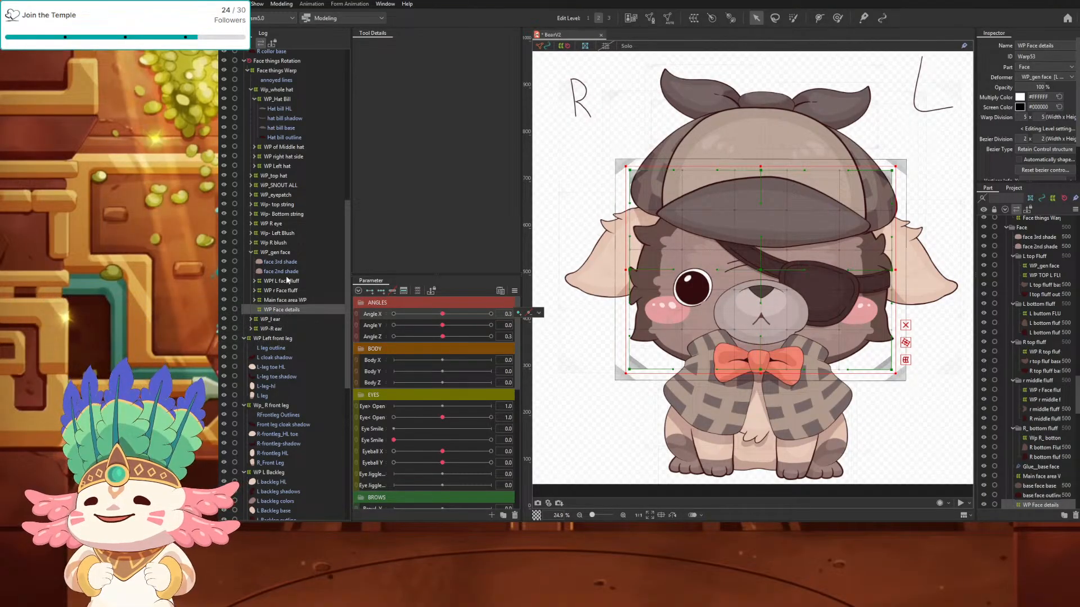
Step: Move the face 3rd shade and face 2nd shade meshes under the WP Face details warp deformer
left_click(282, 262)
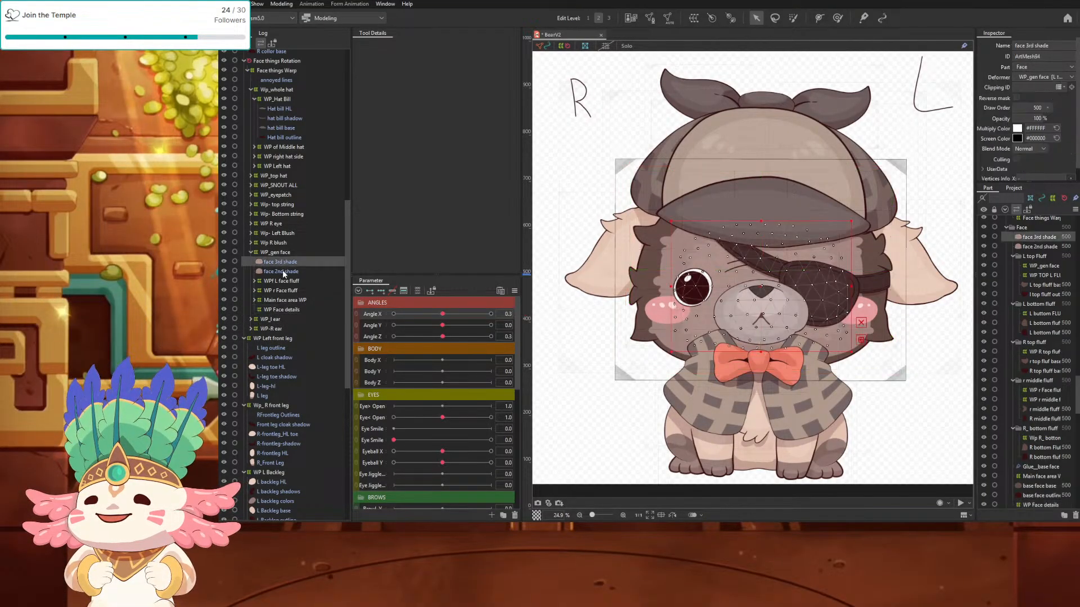
left_click(282, 271, "shift")
left_click_drag(284, 274, 281, 309)
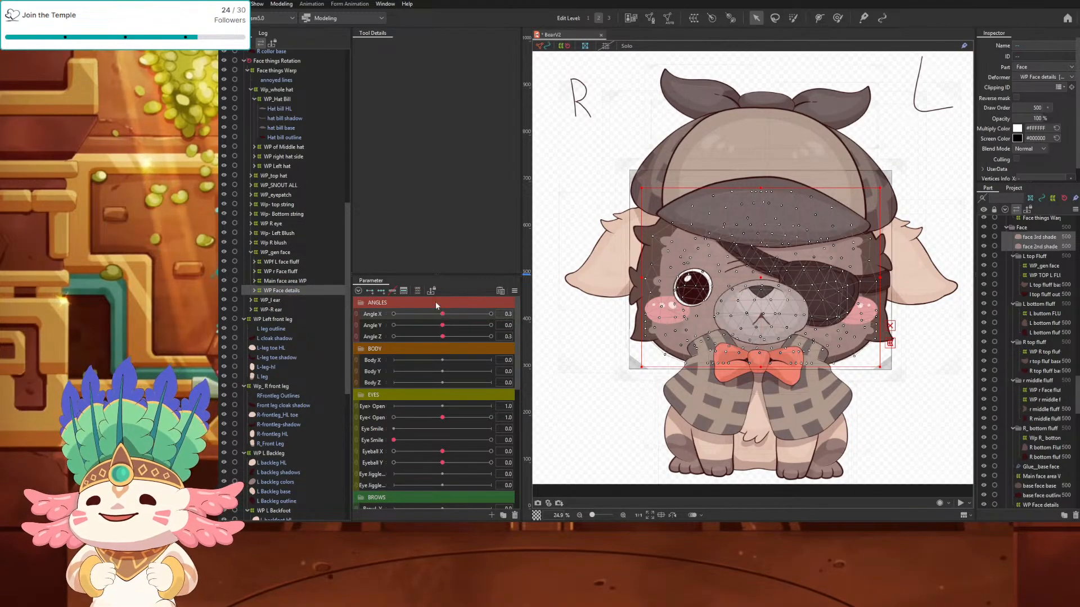
left_click(381, 291)
left_click(491, 314)
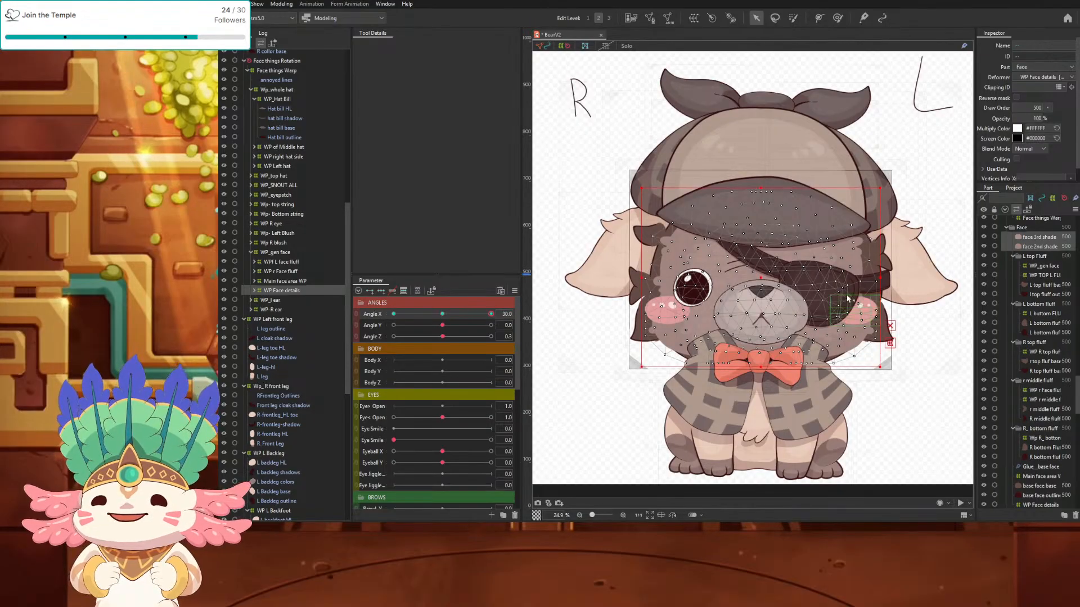
left_click(255, 291)
left_click(274, 291)
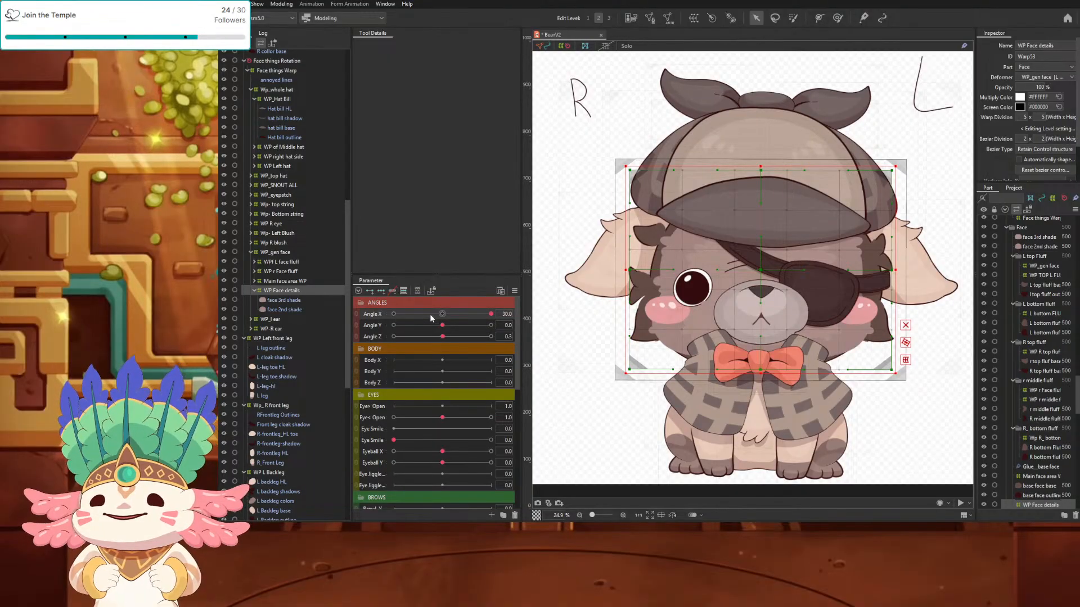
key("ctrl+z")
key("ctrl+z")
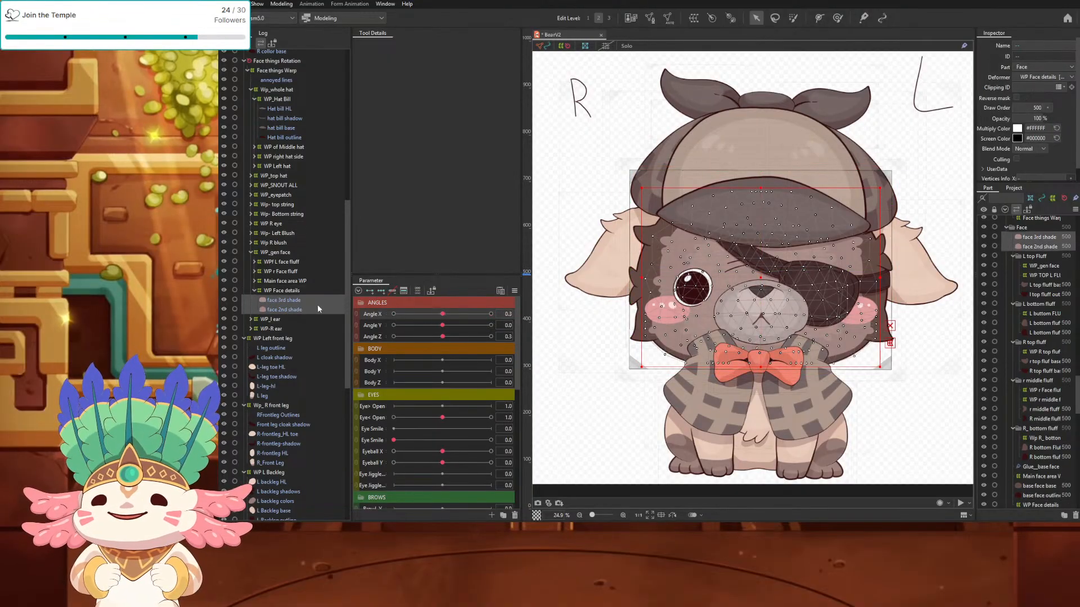
Step: Add three keys on Angle X for the WP Face details warp, set Angle X to 30, and try shifting the warp toward the L side
left_click(290, 290)
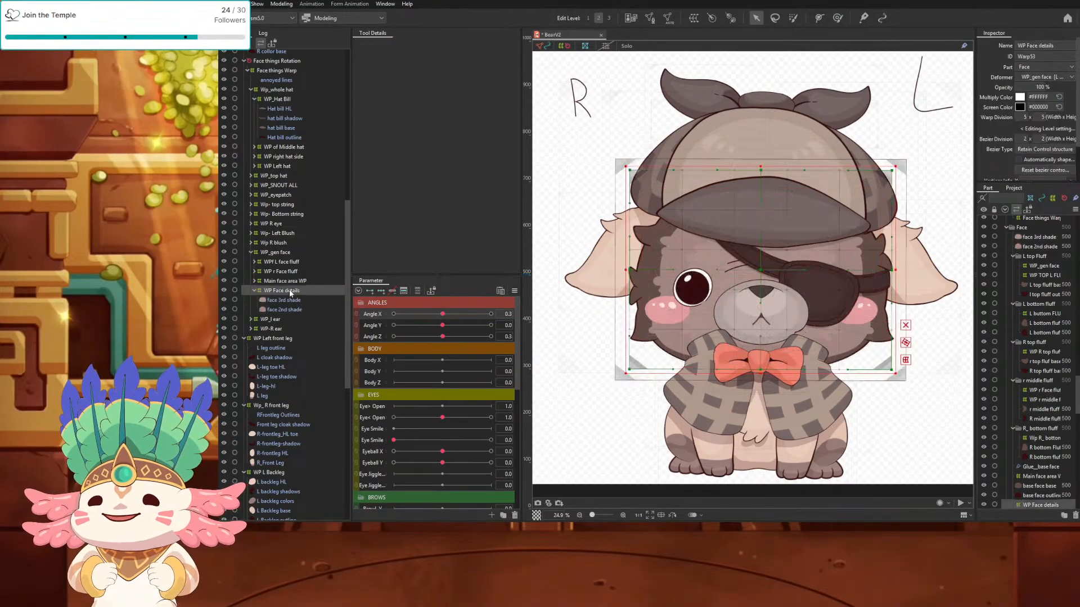
left_click(389, 292)
left_click_drag(443, 315, 491, 314)
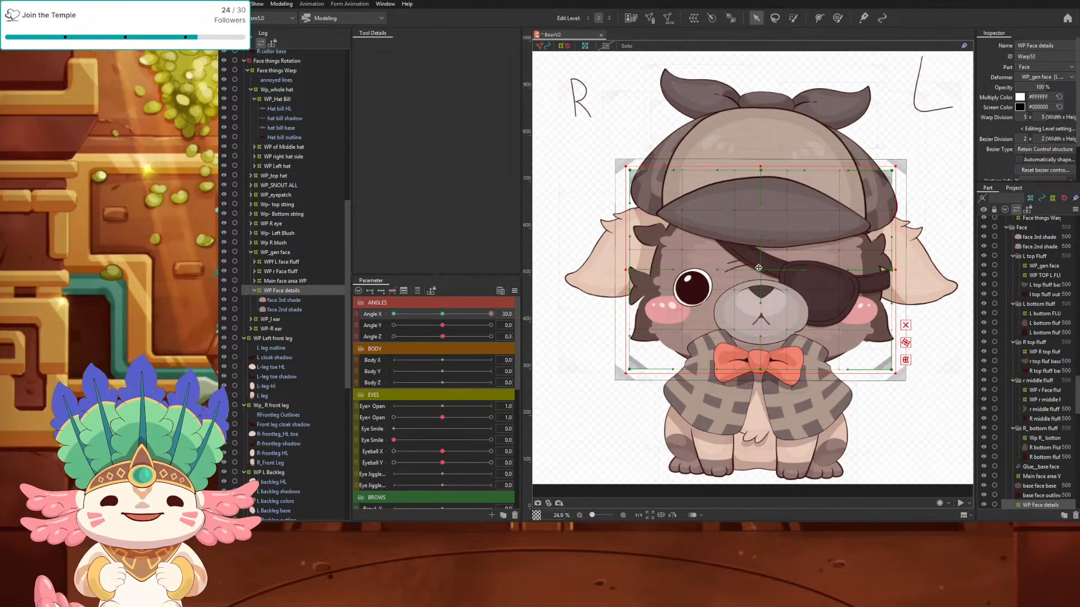
left_click_drag(759, 268, 778, 268)
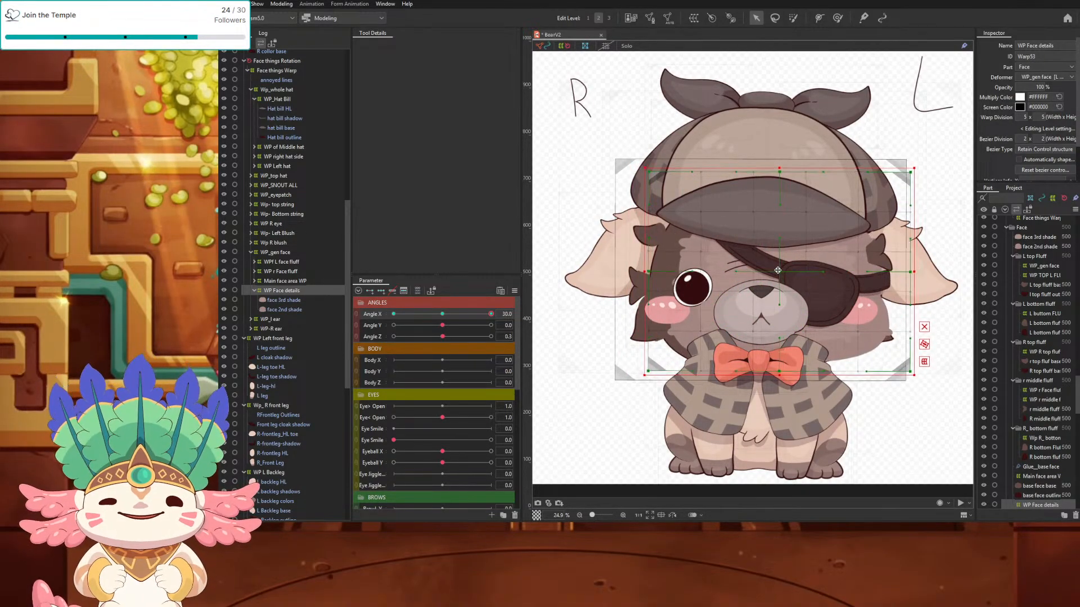
key("ctrl+z")
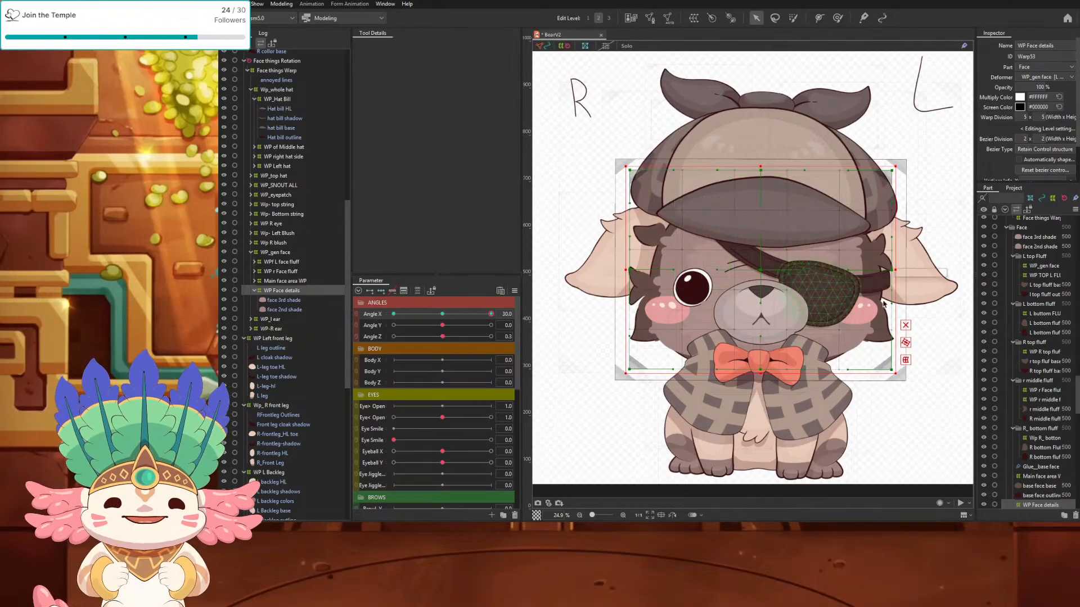
Step: Try to set the face 3rd shade mesh's Clipping ID from the base face base mesh's ID
left_click(1040, 487)
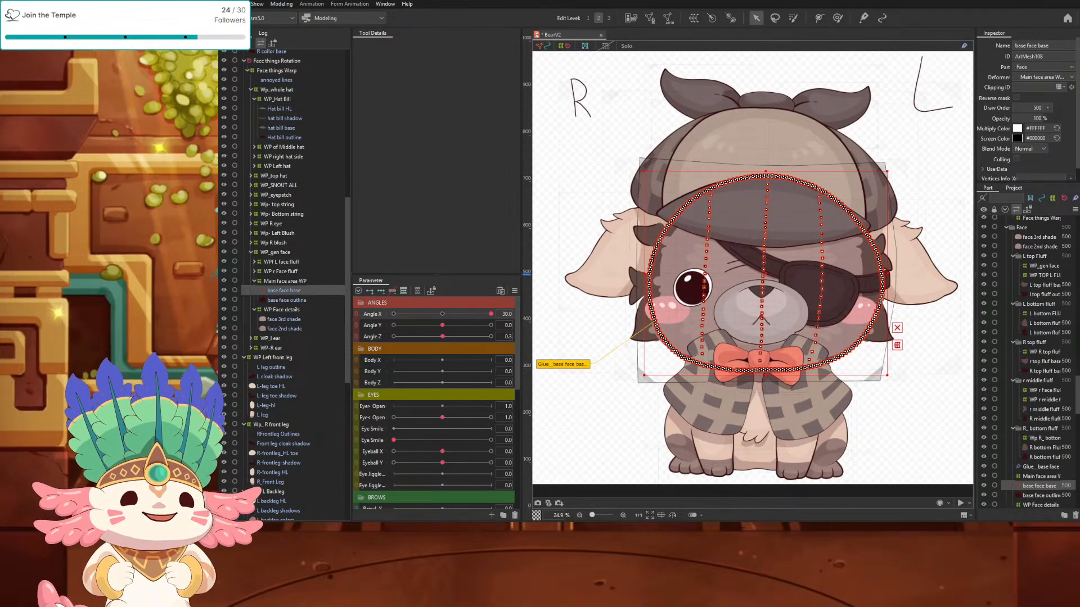
double_click(1035, 56)
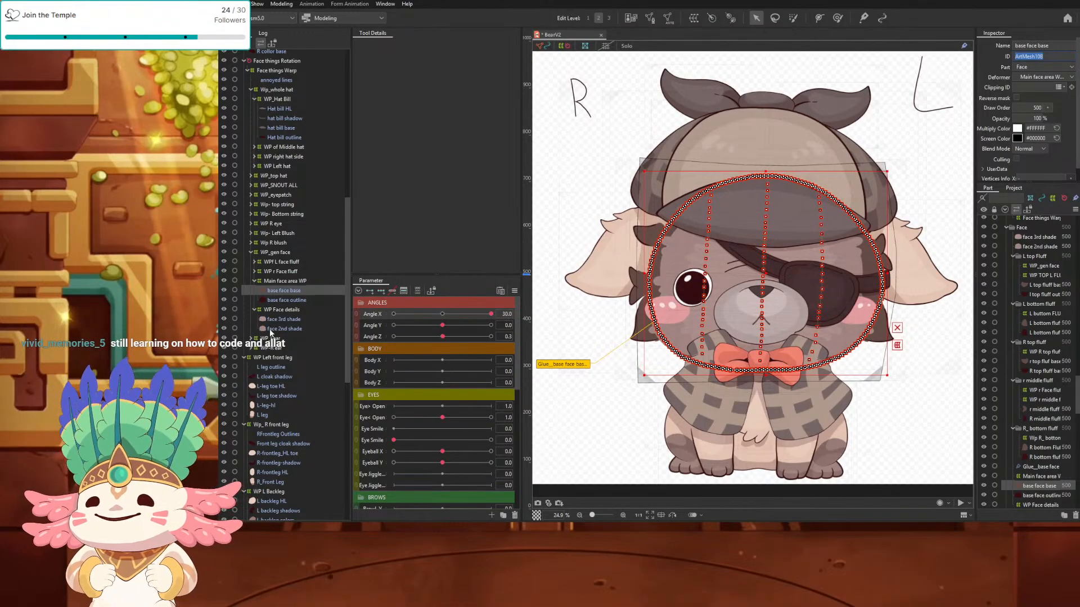
left_click(309, 319)
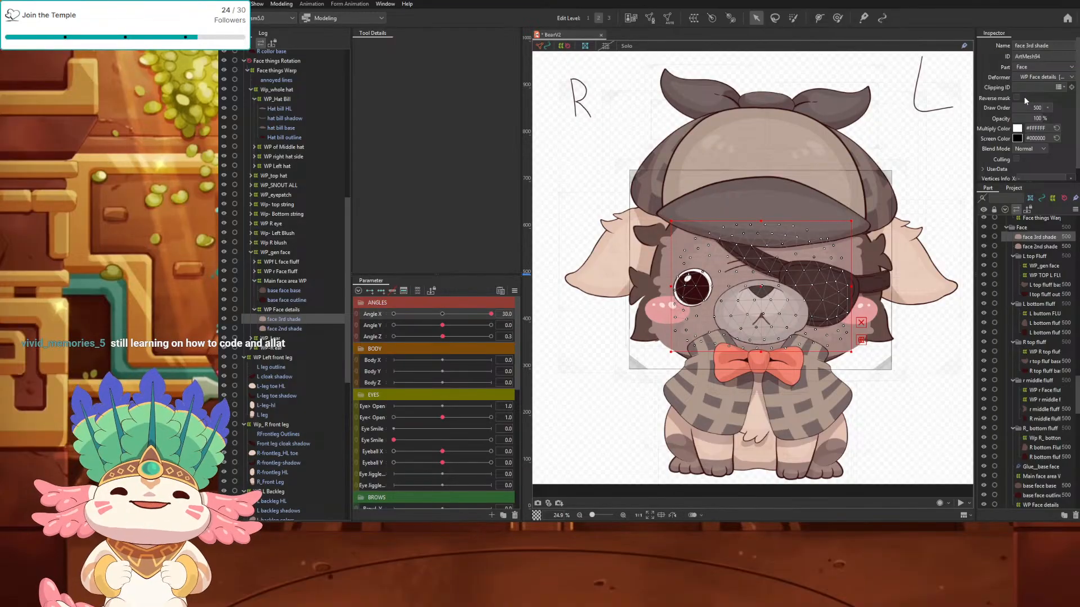
left_click(1032, 87)
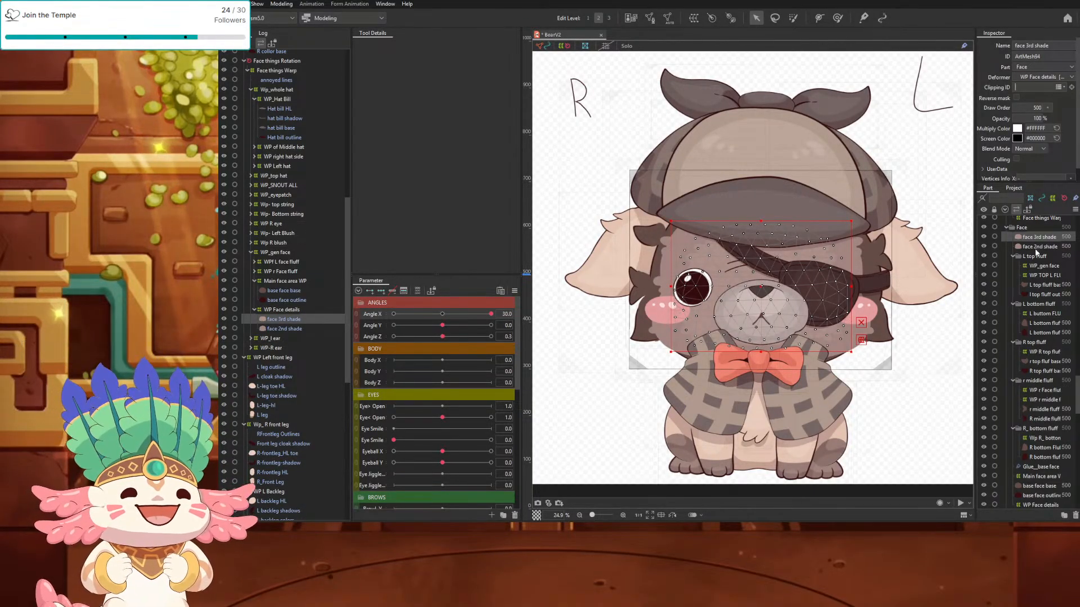
scroll(1040, 291, "up", 3)
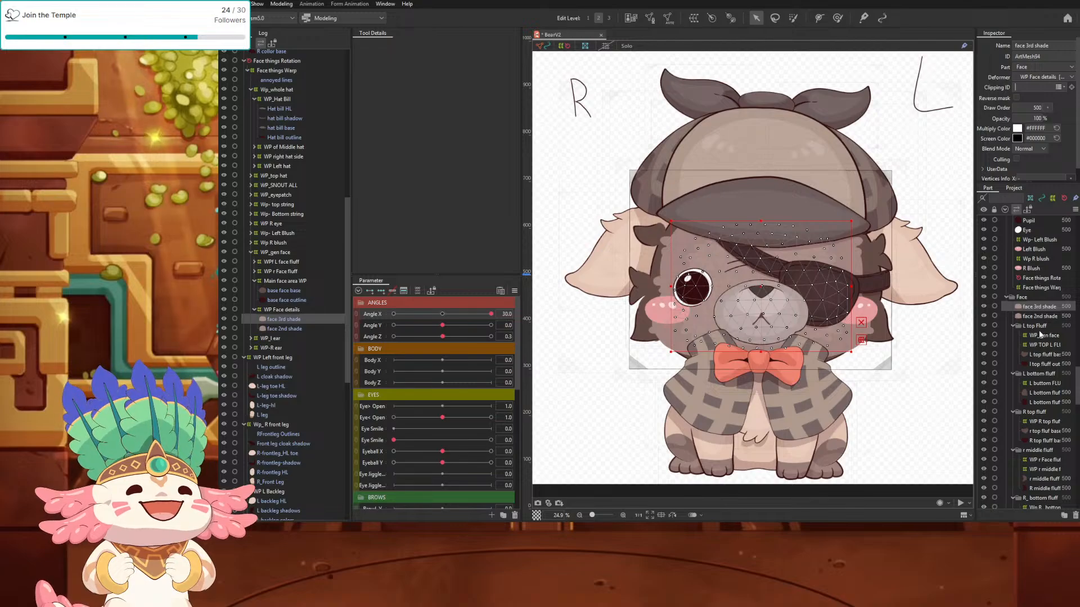
scroll(1019, 303, "up", 3)
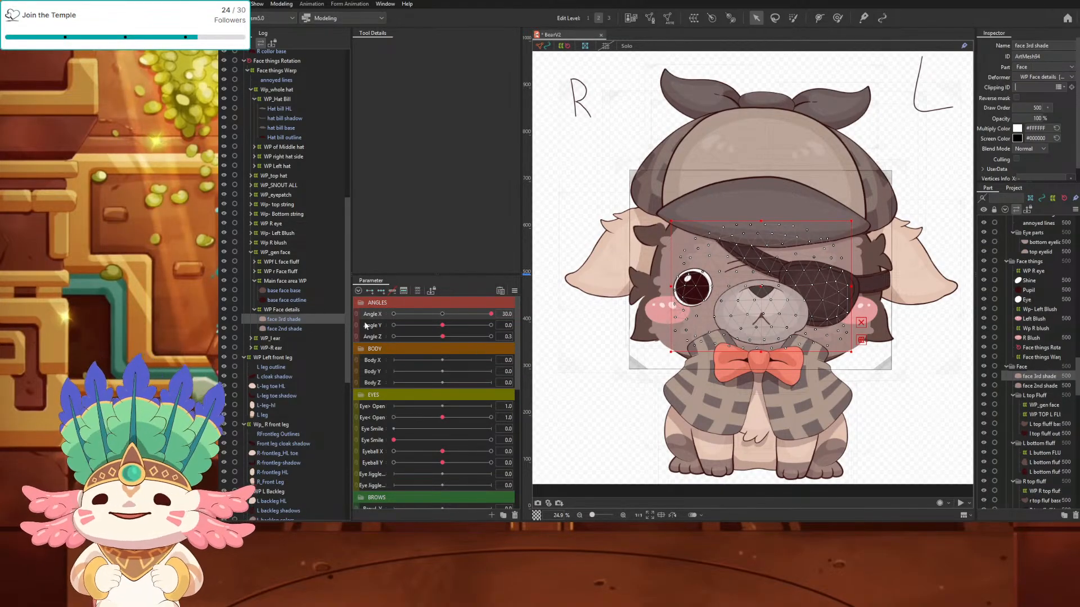
Step: Clip face 3rd shade and face 2nd shade to the base face base mesh using Clipping ID ArtMesh108
left_click(284, 291)
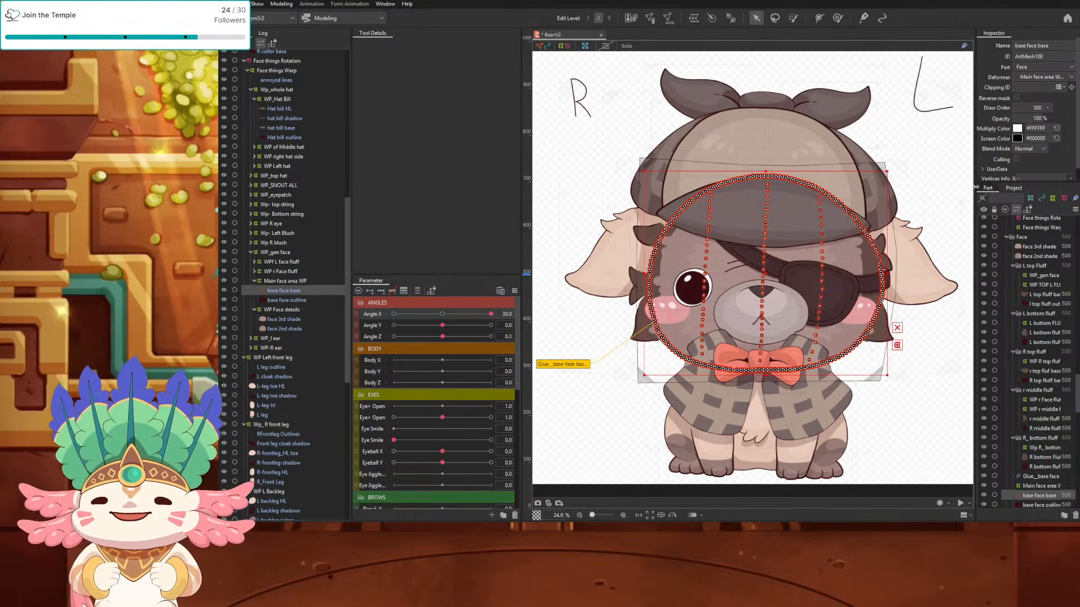
double_click(1044, 57)
key("ctrl+c")
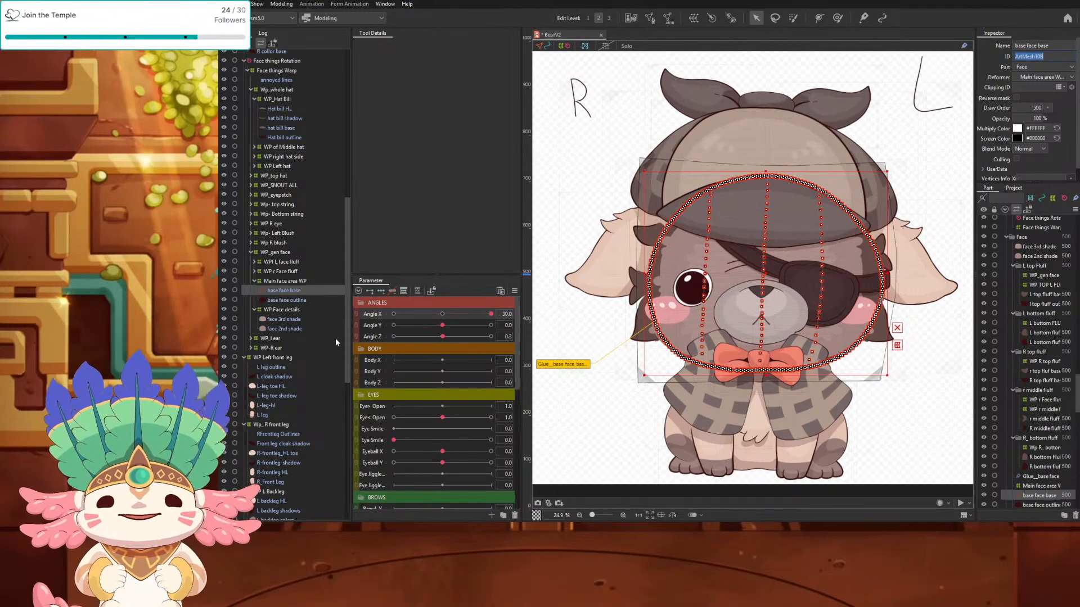
left_click(290, 322)
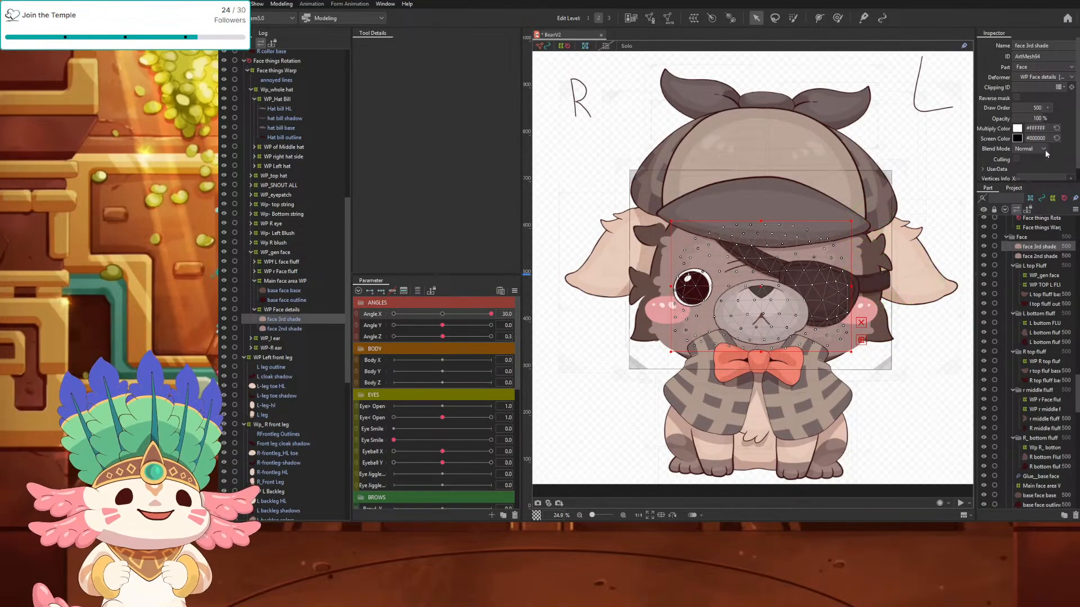
key("ctrl+v")
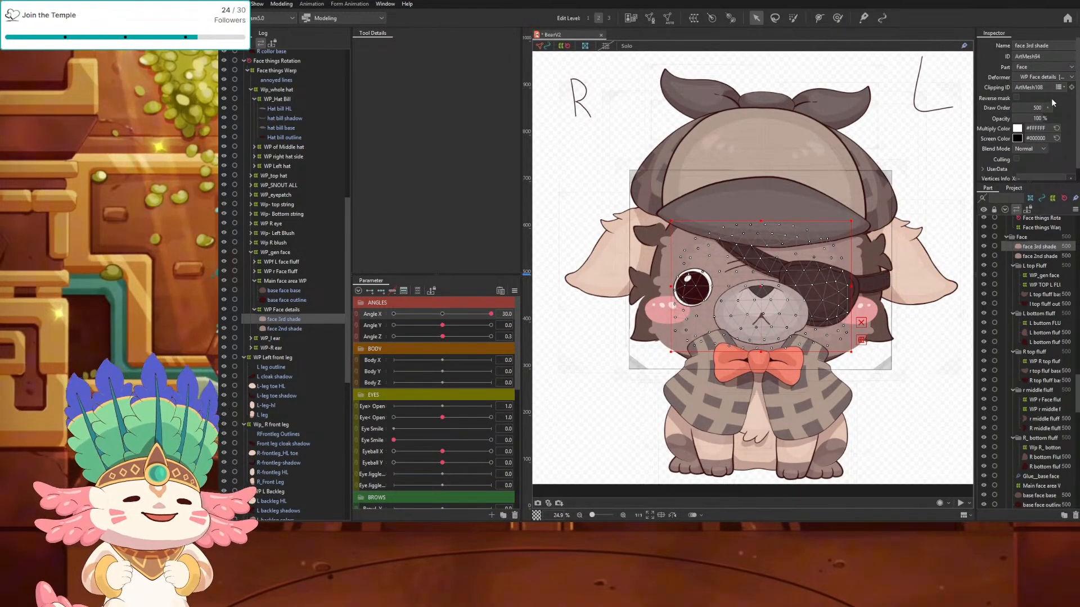
left_click(1036, 258)
key("ctrl+v")
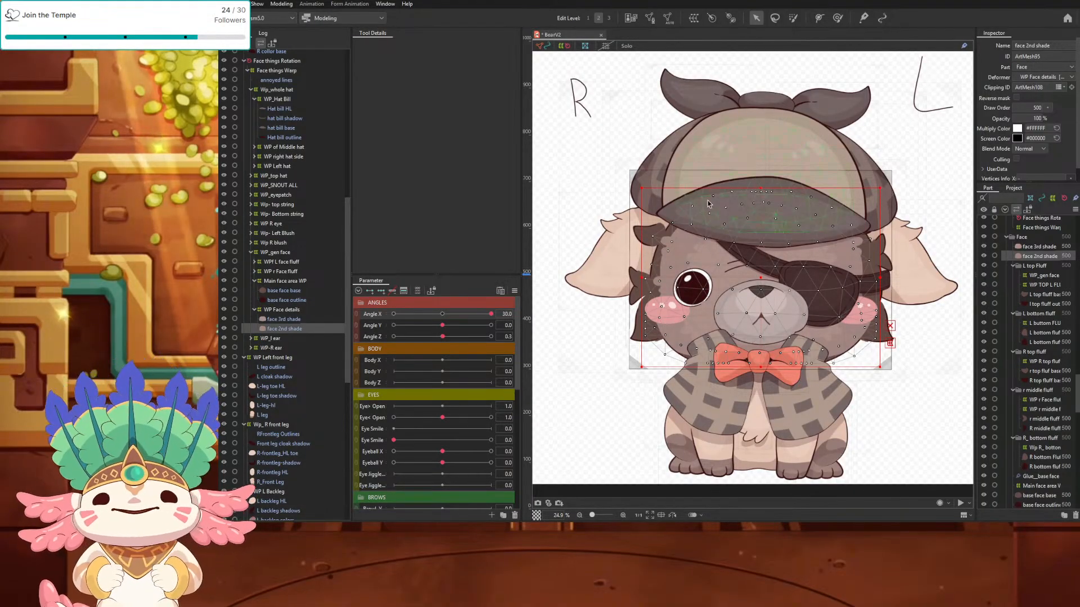
Step: Shift the WP Face details warp toward the L side at Angle X 30, and preview the shading by sweeping Angle X
left_click(281, 310)
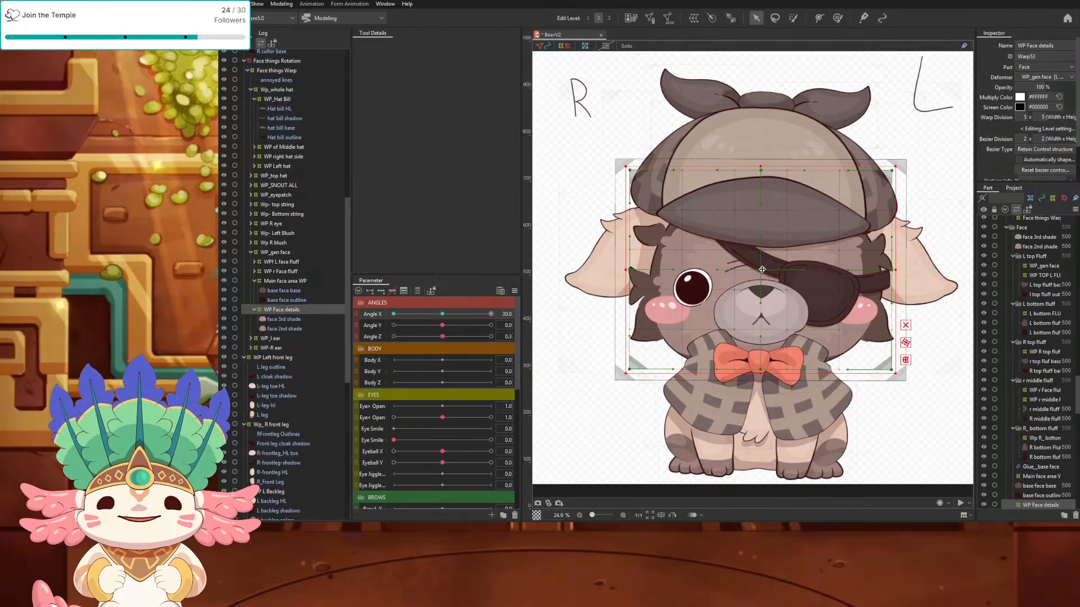
left_click_drag(760, 274, 790, 276)
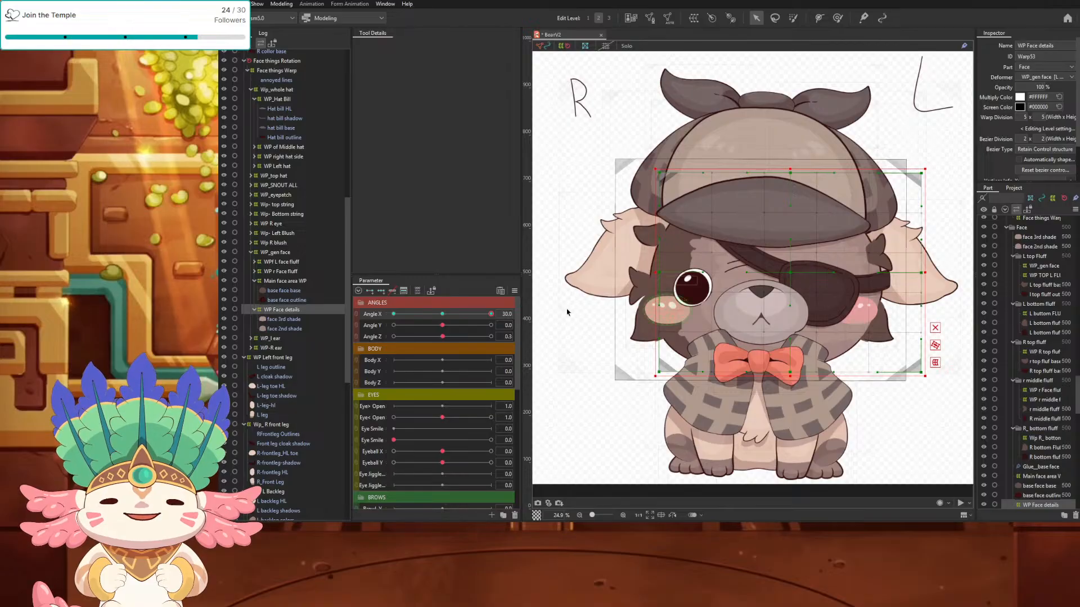
left_click_drag(486, 314, 547, 321)
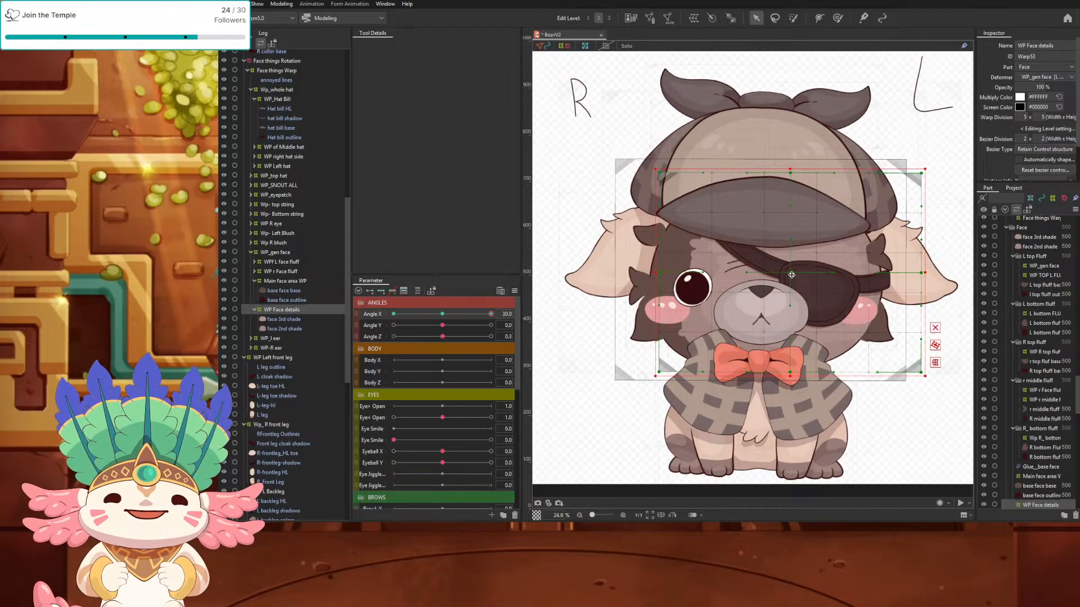
mouse_move(791, 275)
left_mouse_down()
mouse_move(811, 274)
mouse_move(793, 273)
left_mouse_up()
left_click_drag(799, 271, 788, 272)
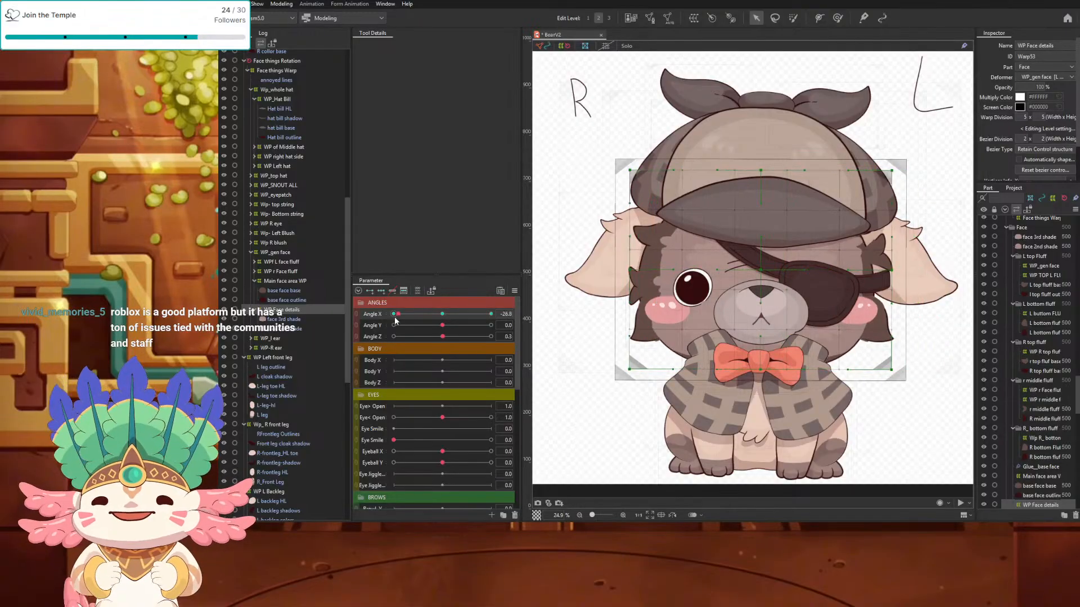
left_click_drag(490, 314, 526, 324)
Step: Undo the warp shift, the clipping, the Angle X keys and the move of both face shade meshes under WP Face details
key("ctrl+z")
key("ctrl+z")
key("ctrl+z")
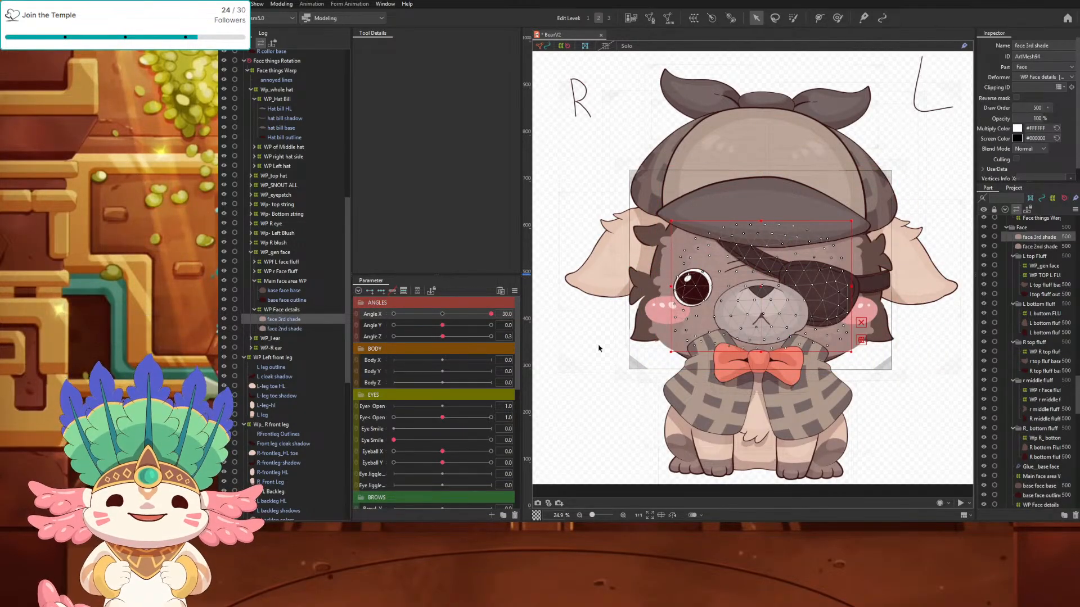
left_click(624, 348)
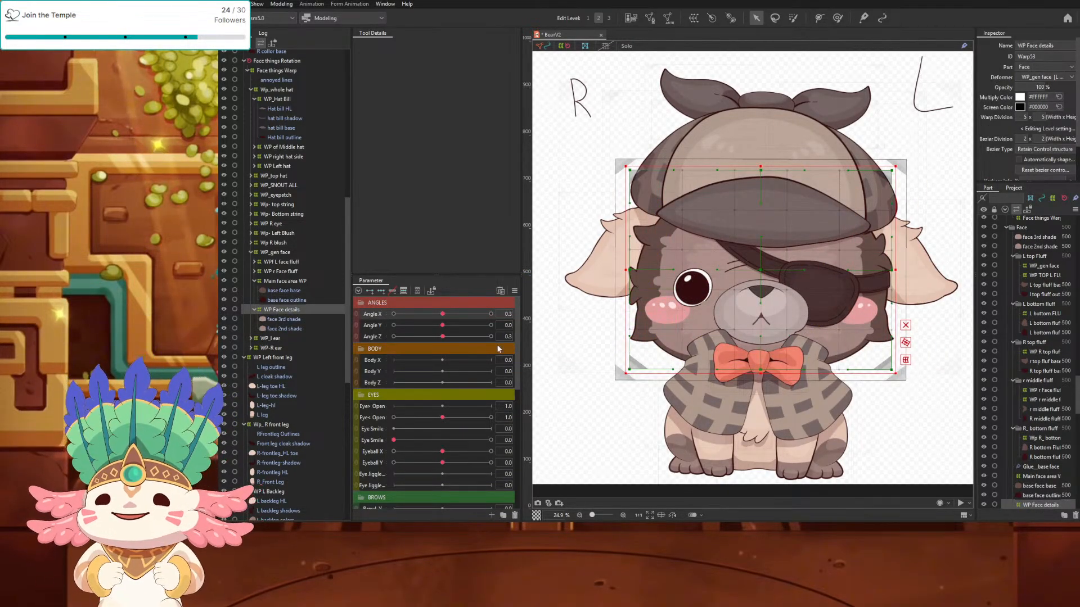
key("ctrl+z")
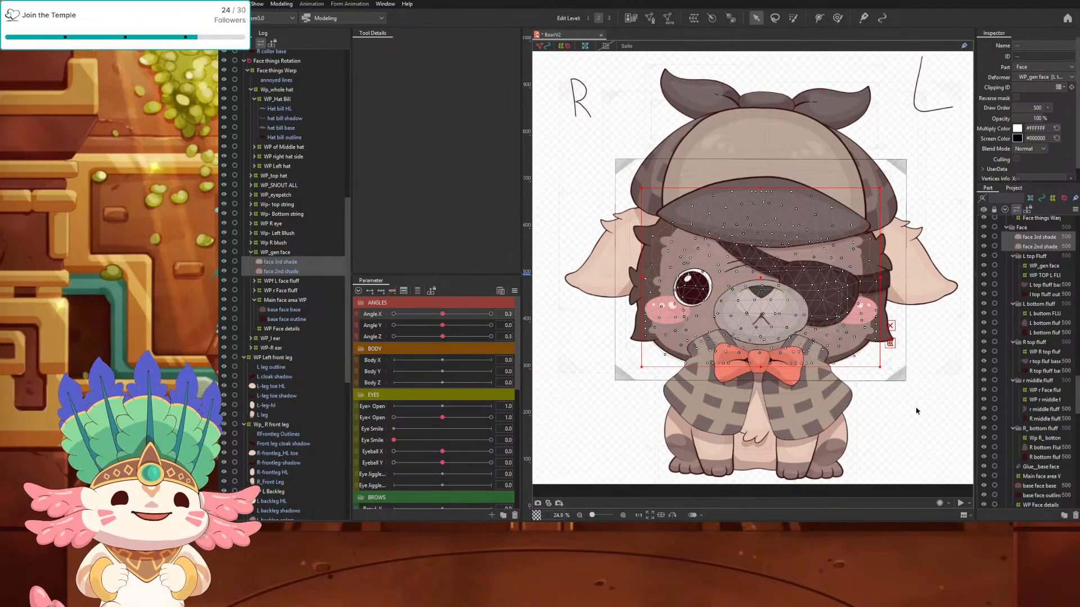
Step: Hide the nose, snout and eye patch parts so the face shading is uncovered
left_click(760, 315)
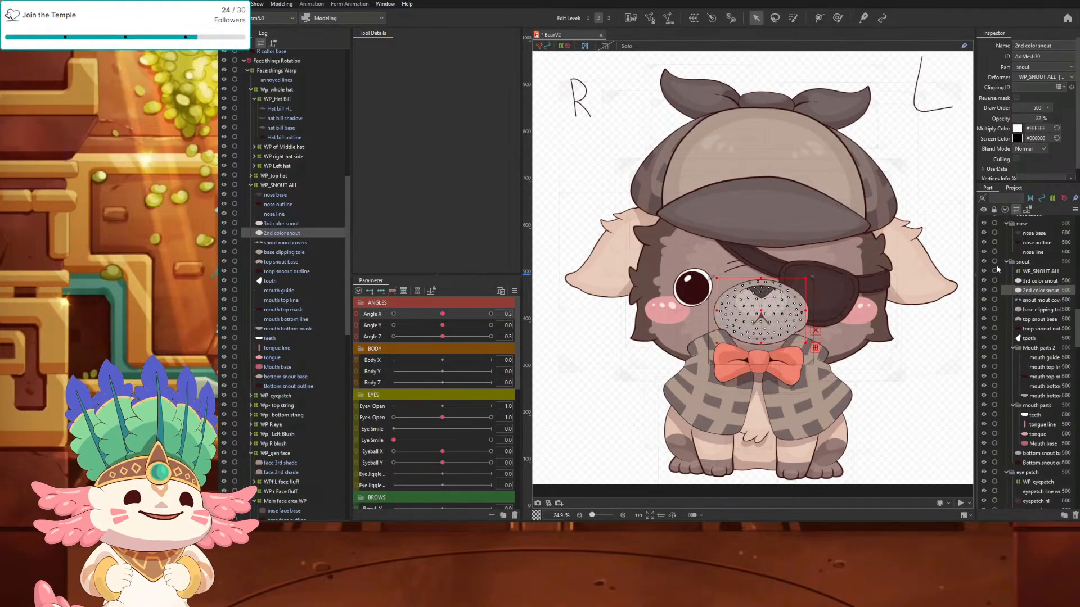
left_click(1007, 262)
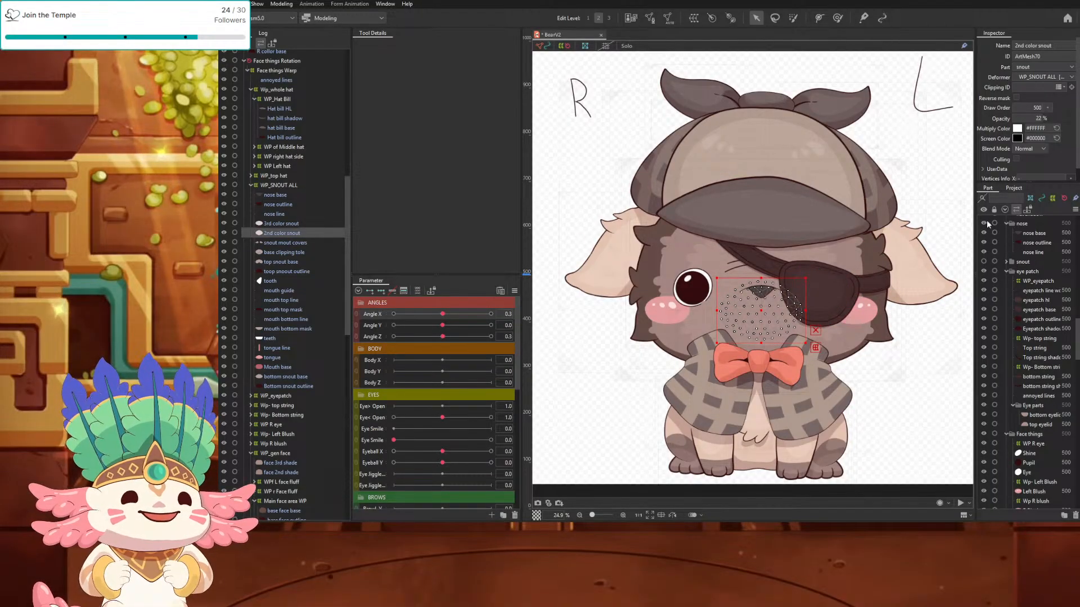
left_click(842, 286)
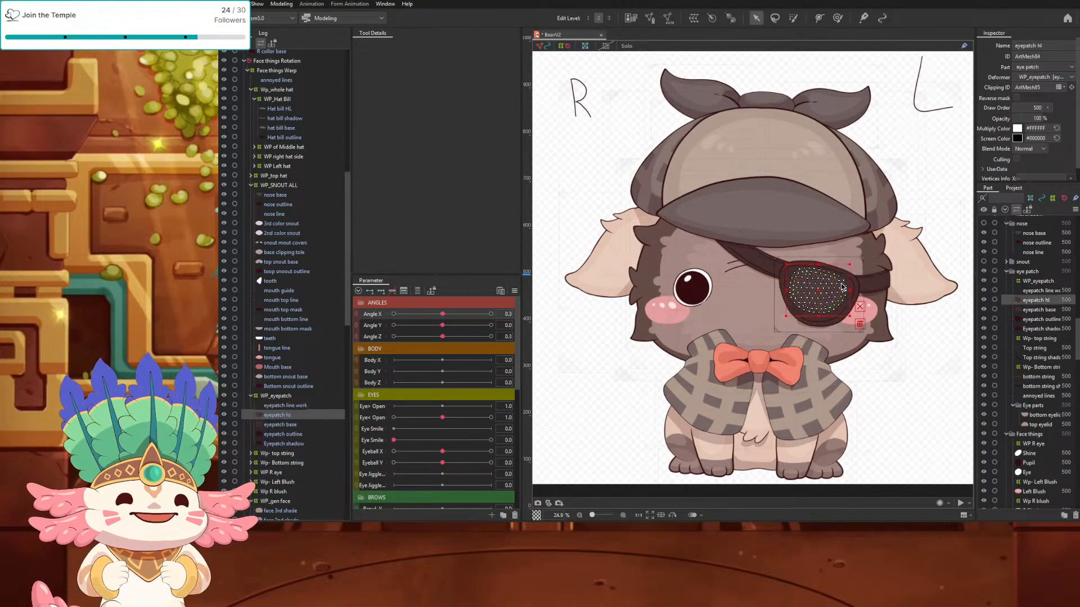
left_click(983, 271)
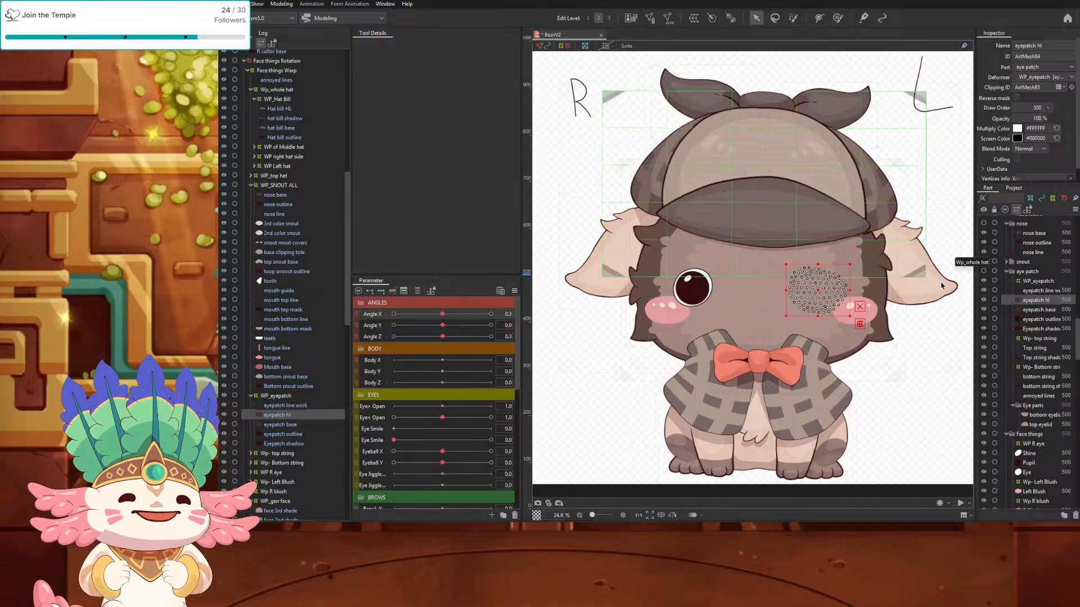
Step: Collapse the Clothes, Hat Bill and Middle hat parts, and hide Hat Bill and Middle hat
scroll(1017, 282, "up", 5)
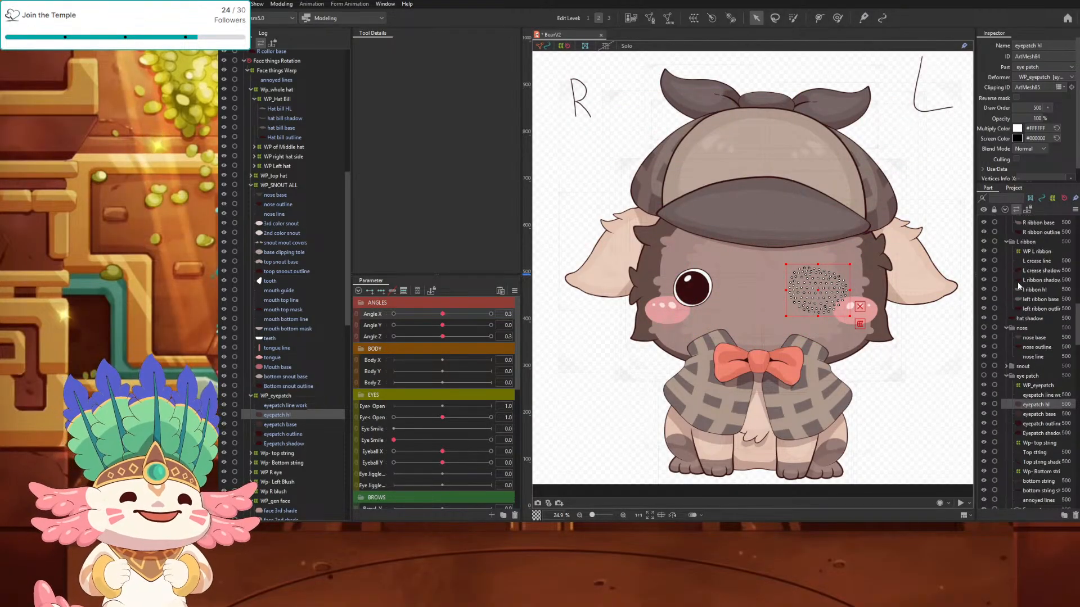
scroll(1018, 285, "up", 6)
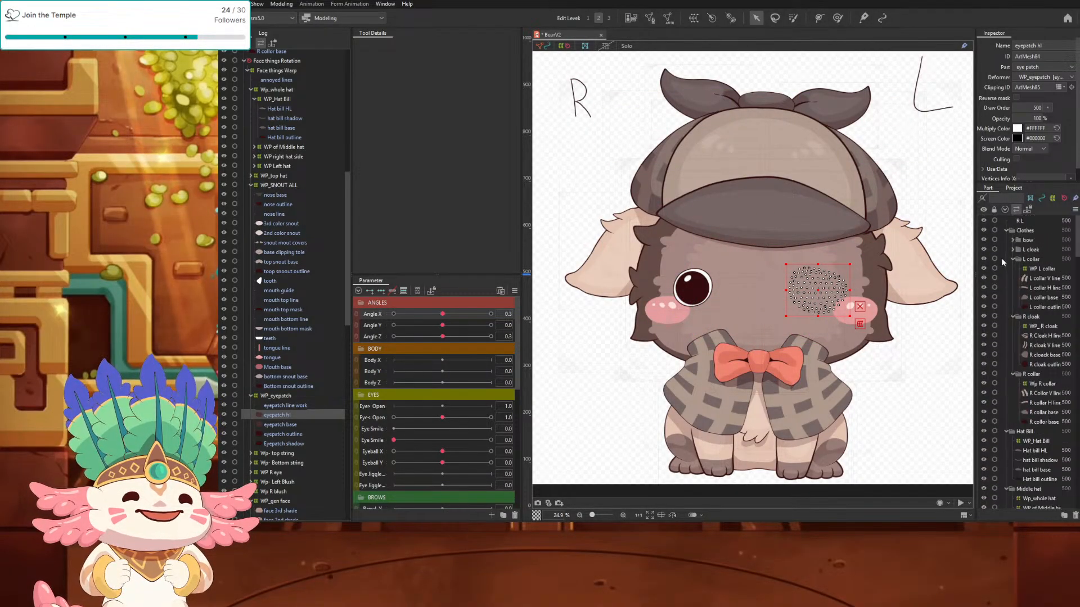
left_click(1006, 231)
left_click(1006, 240)
left_click(1006, 249)
left_click(983, 250)
left_click(982, 241)
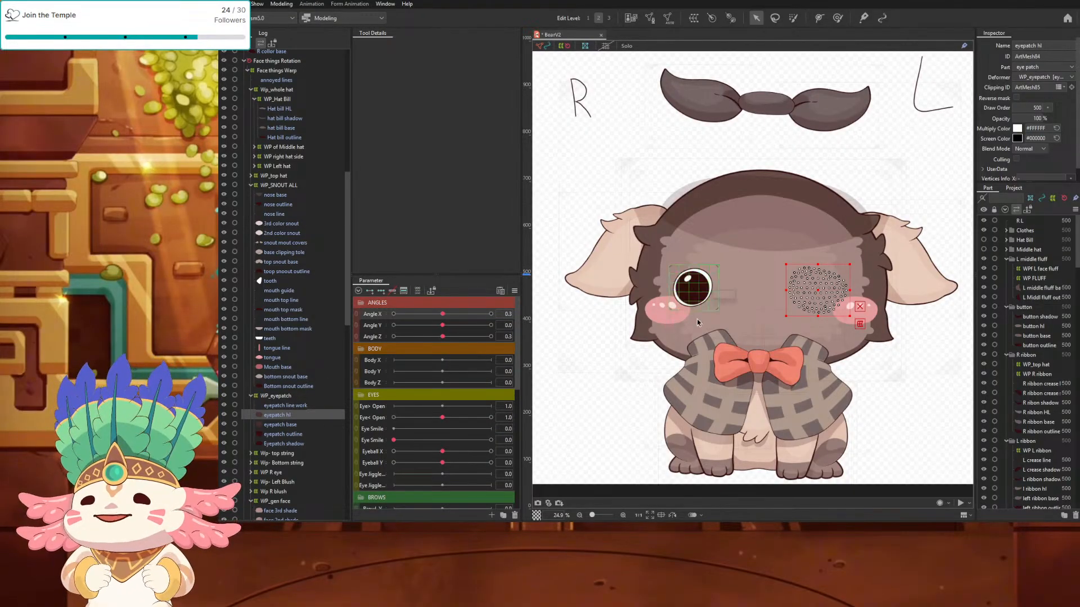
Step: Try to create a warp deformer named WP-first shade for the face 2nd shade mesh with WP_gen face as its manual parent, and undo it
left_click(850, 344)
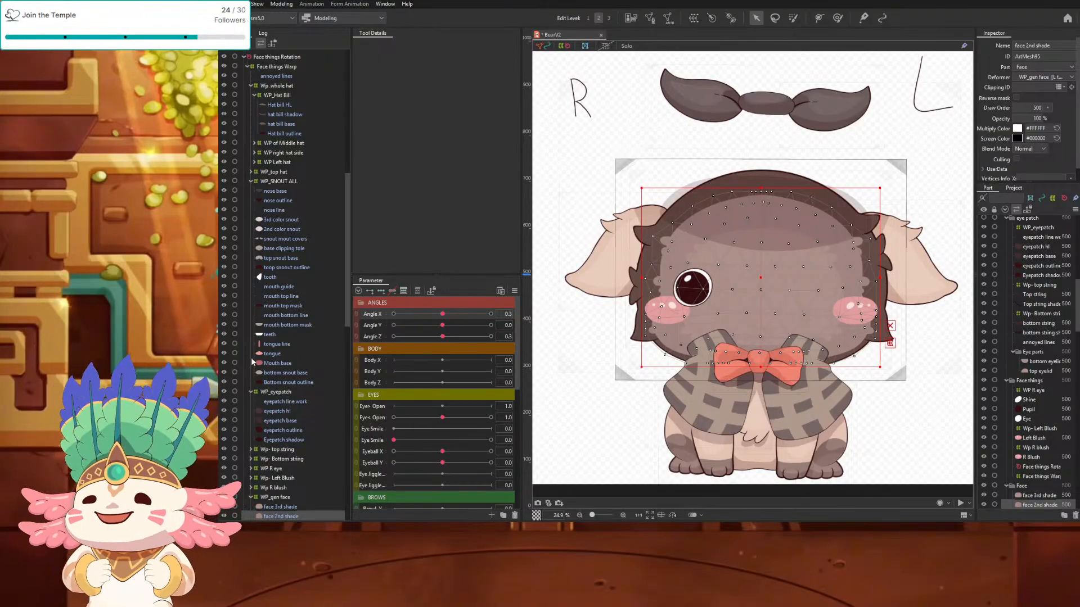
scroll(274, 487, "down", 2)
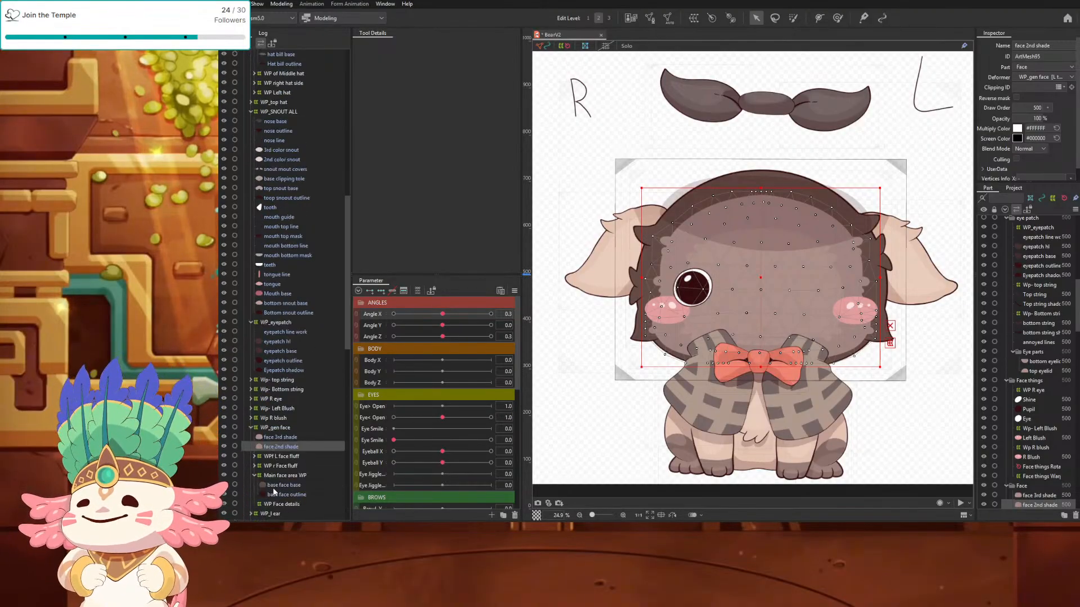
left_click(692, 20)
left_click(692, 194)
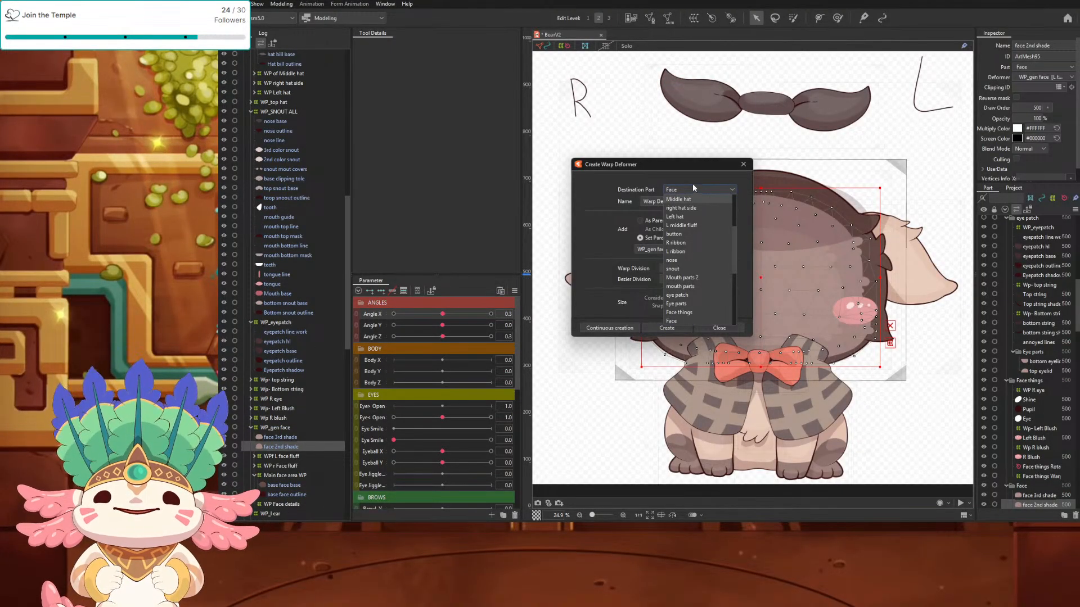
left_click(692, 186)
key("Tab")
type("F")
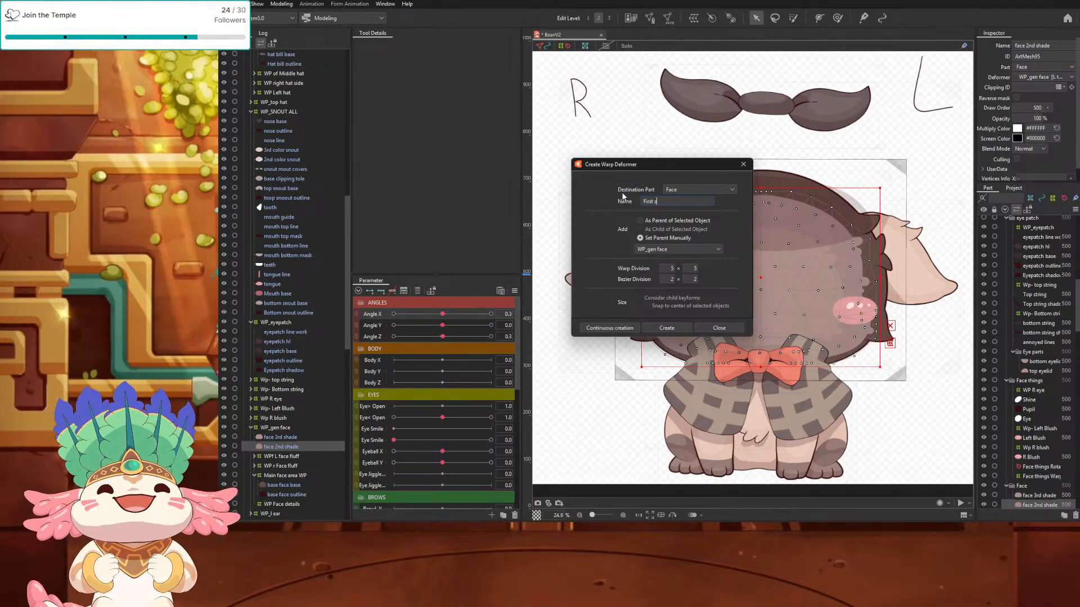
type("irs")
key("BackSpace")
key("BackSpace")
key("BackSpace")
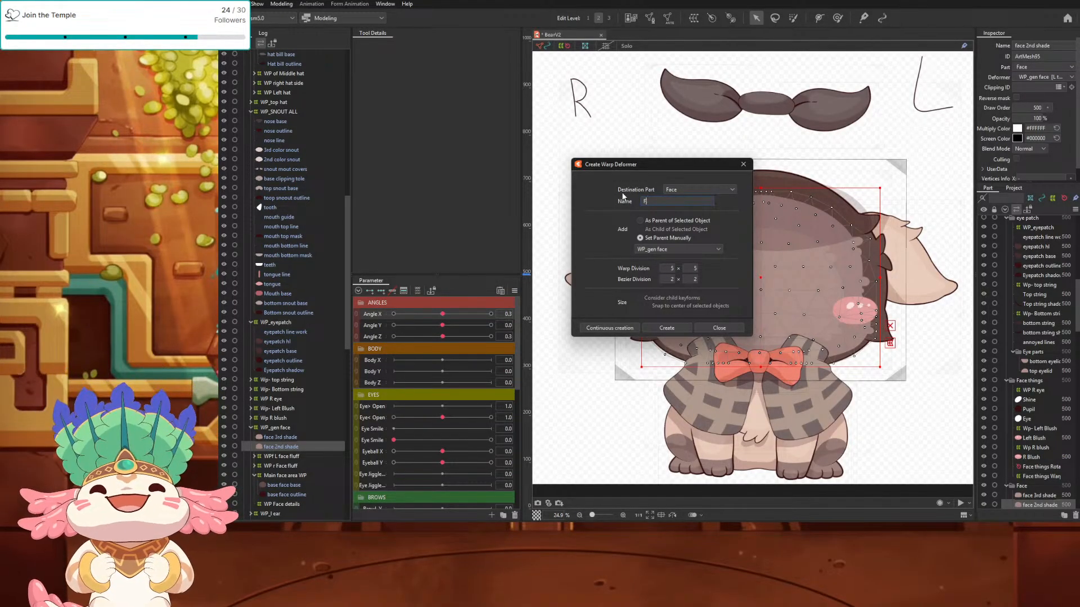
type("W")
key("BackSpace")
key("BackSpace")
type("WP")
key("BackSpace")
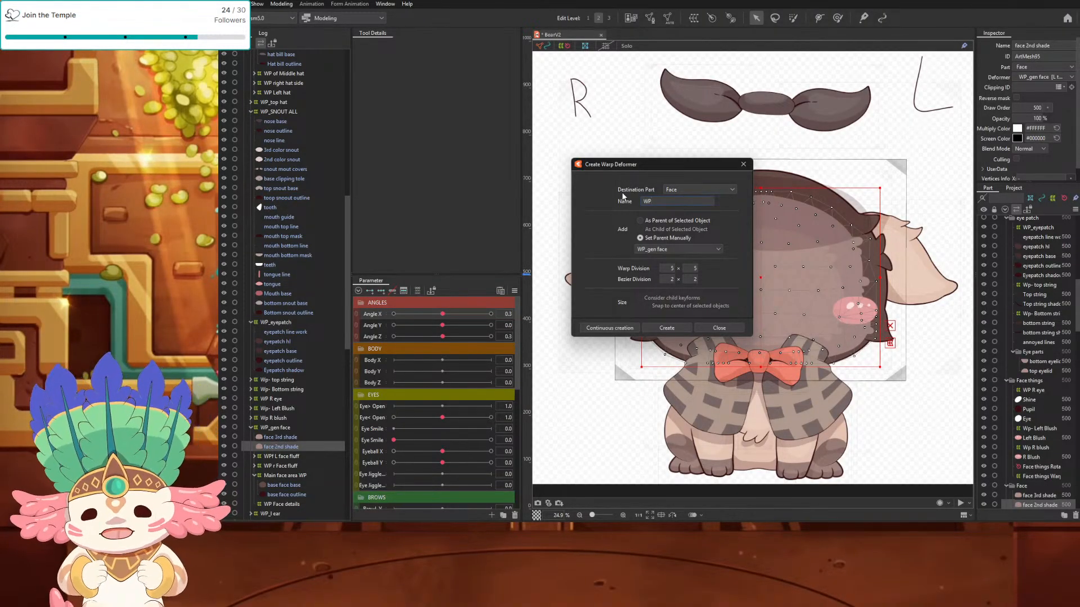
type("-")
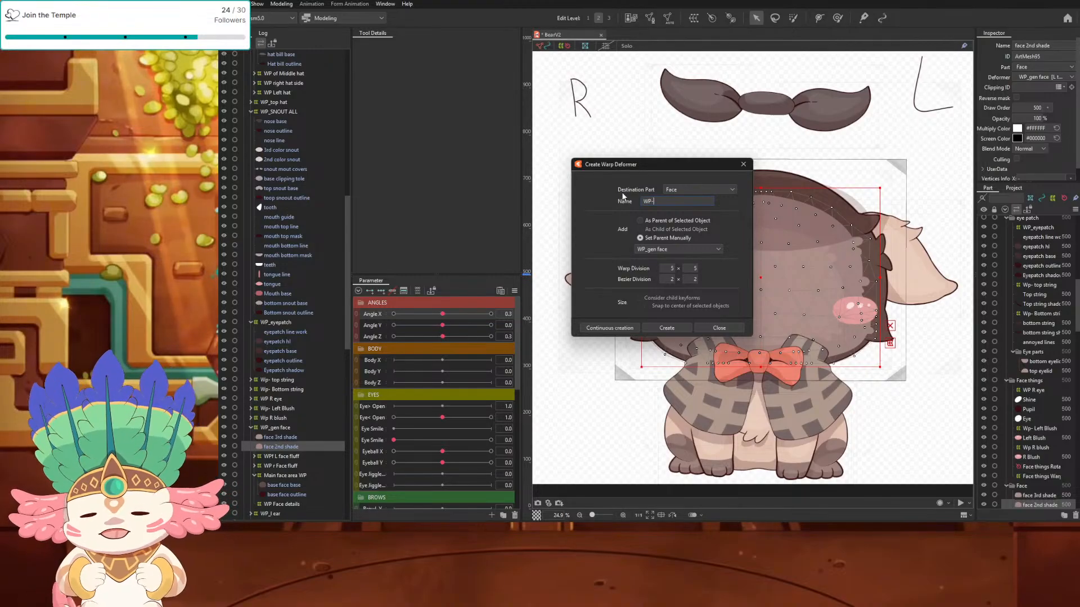
type("first shade")
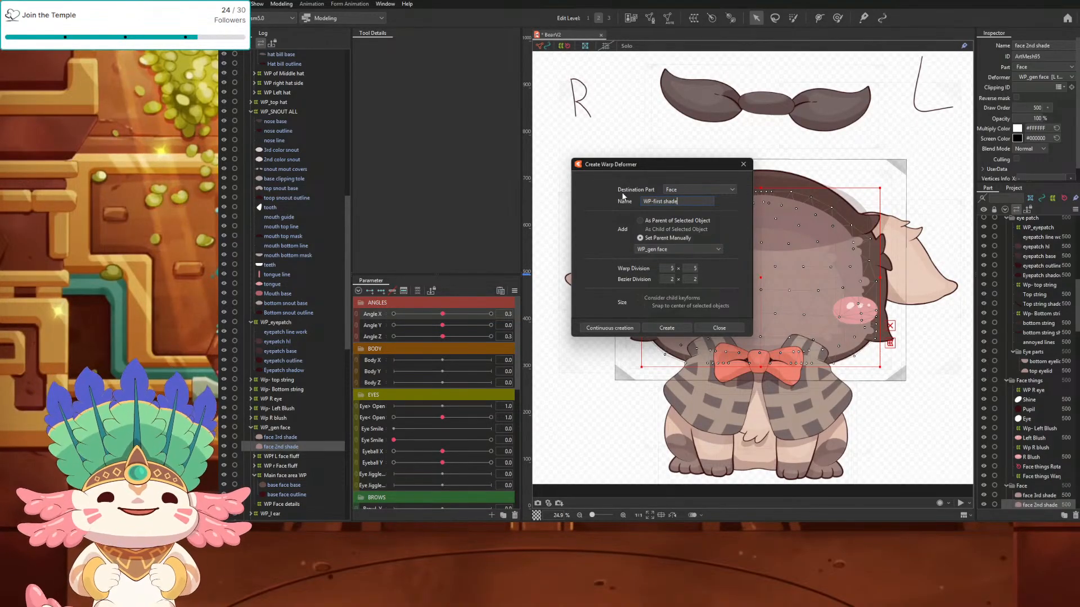
left_click(672, 329)
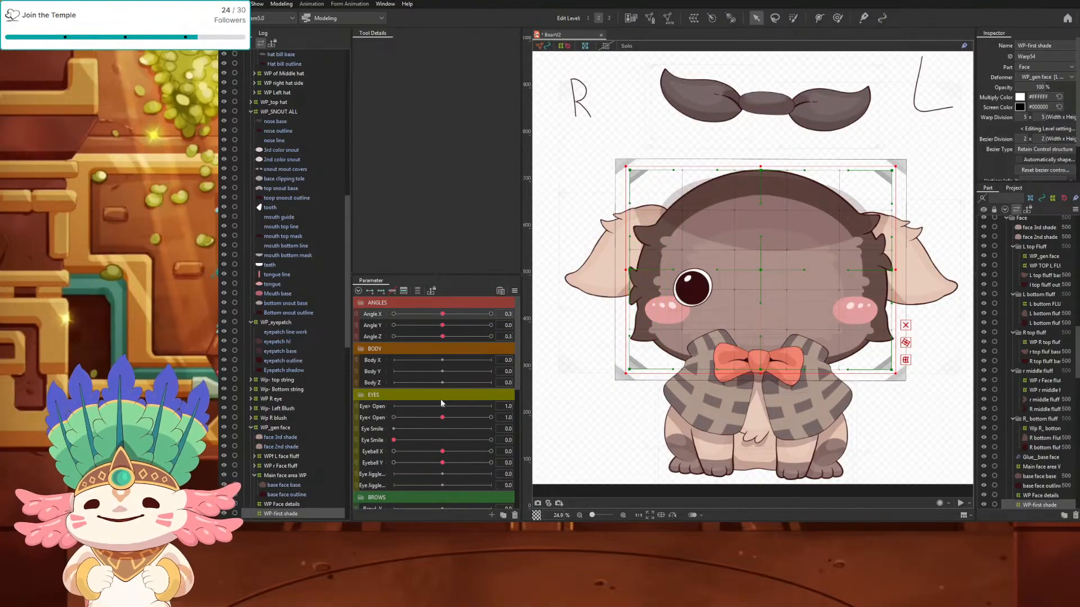
scroll(302, 489, "down", 2)
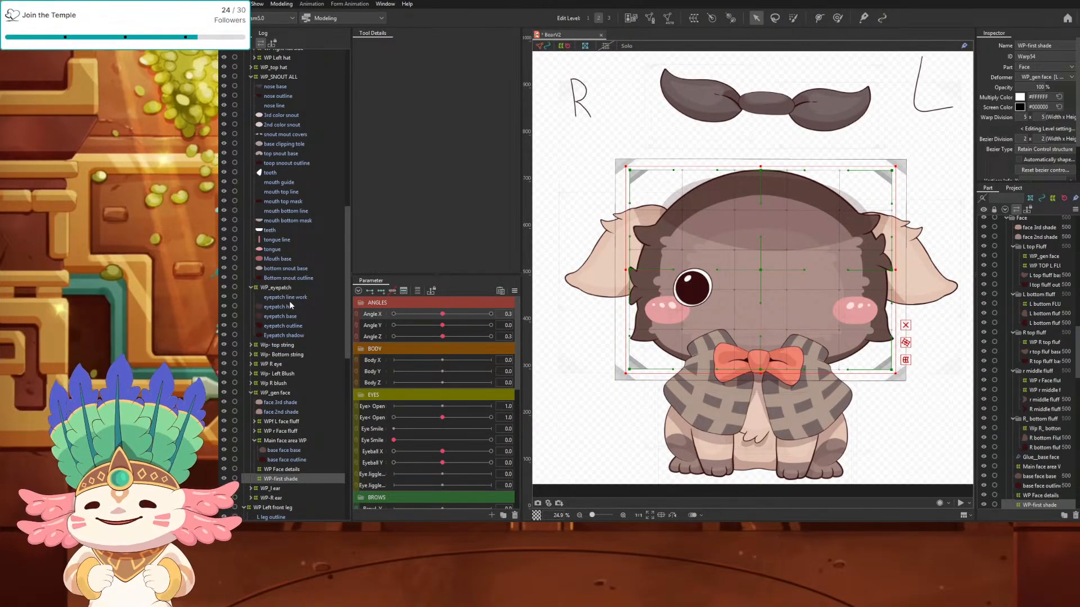
key("ctrl+z")
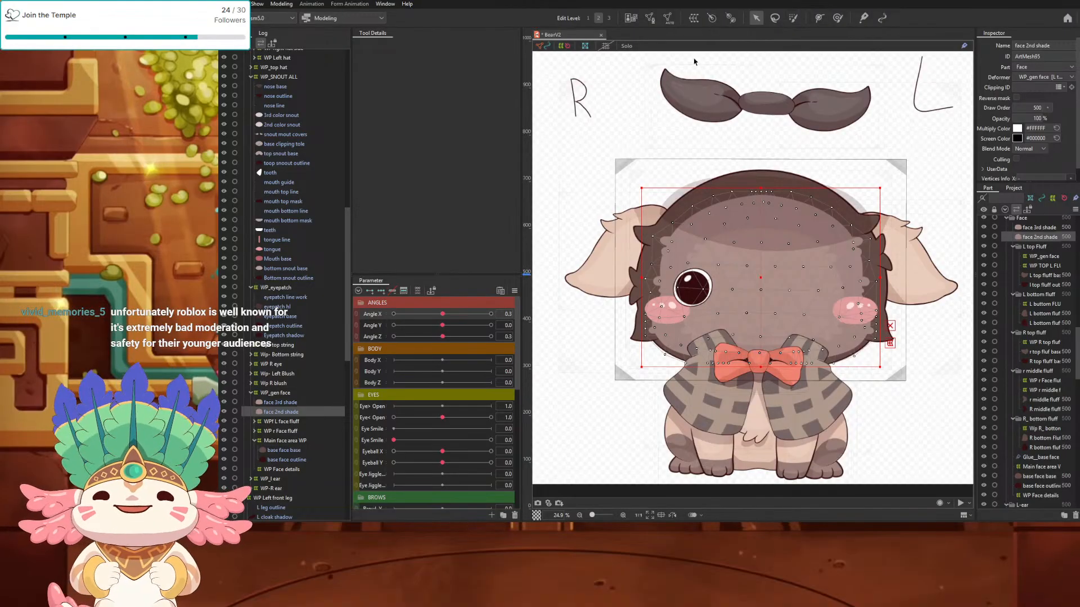
Step: Create a warp deformer named Wp-1st shade as the parent of the face 2nd shade mesh
left_click(693, 19)
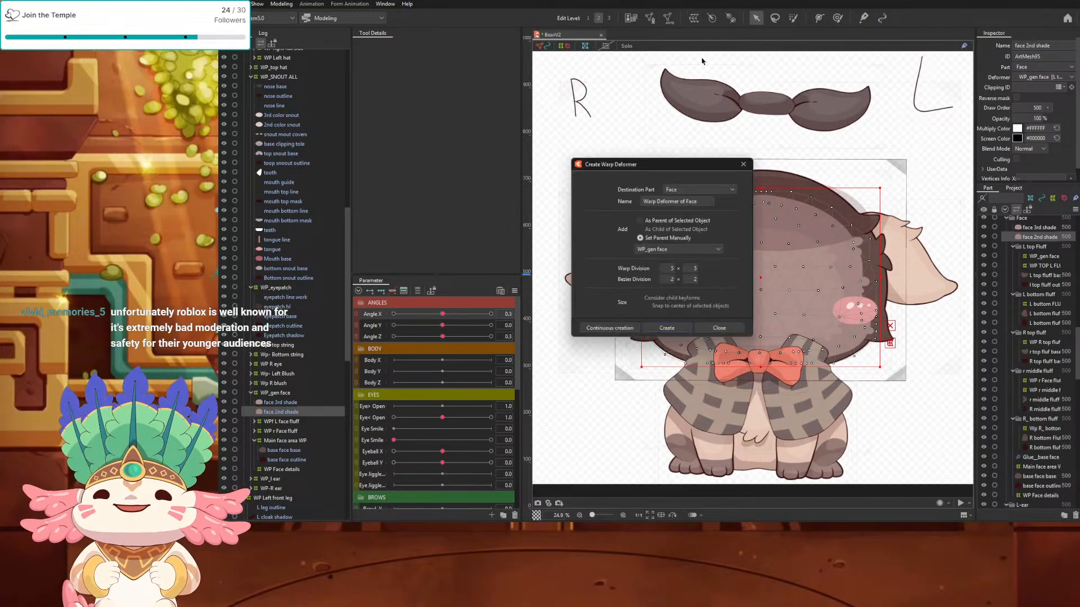
left_click(640, 221)
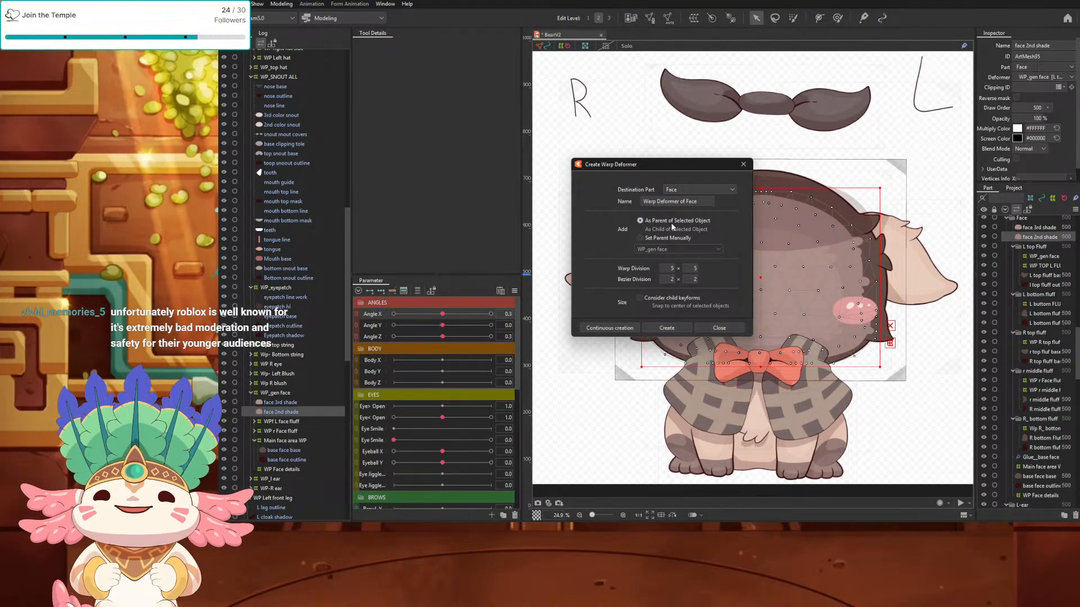
left_click_drag(699, 201, 628, 197)
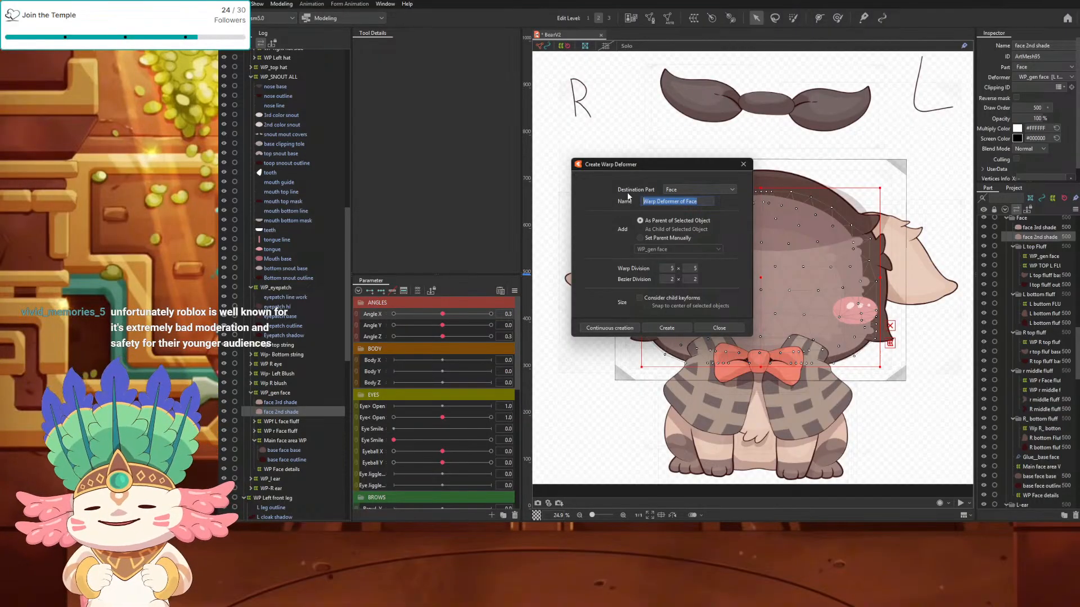
type("Wp-")
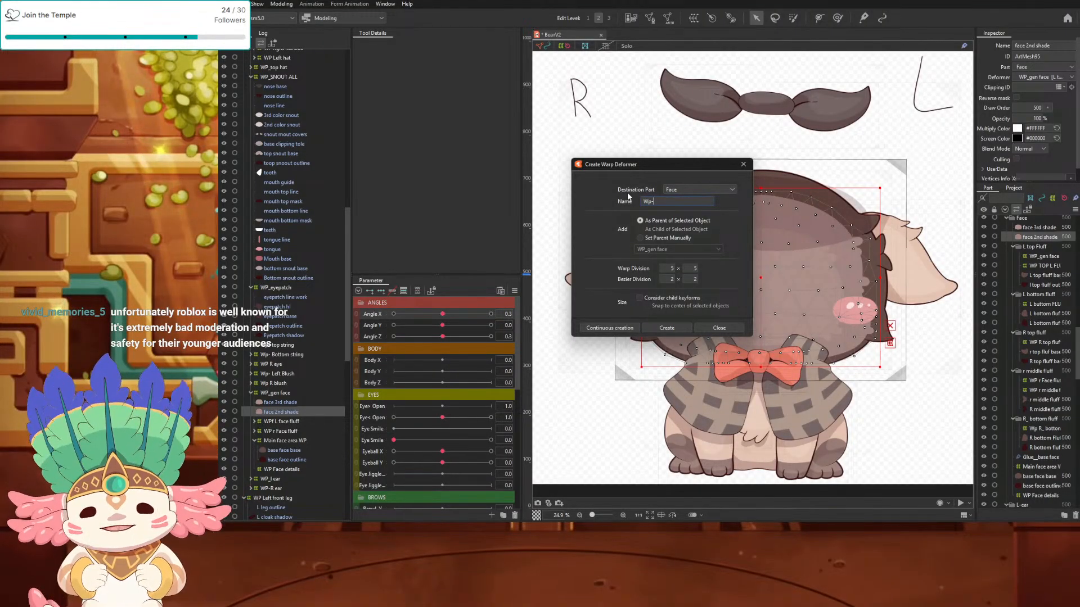
type("1st fahs")
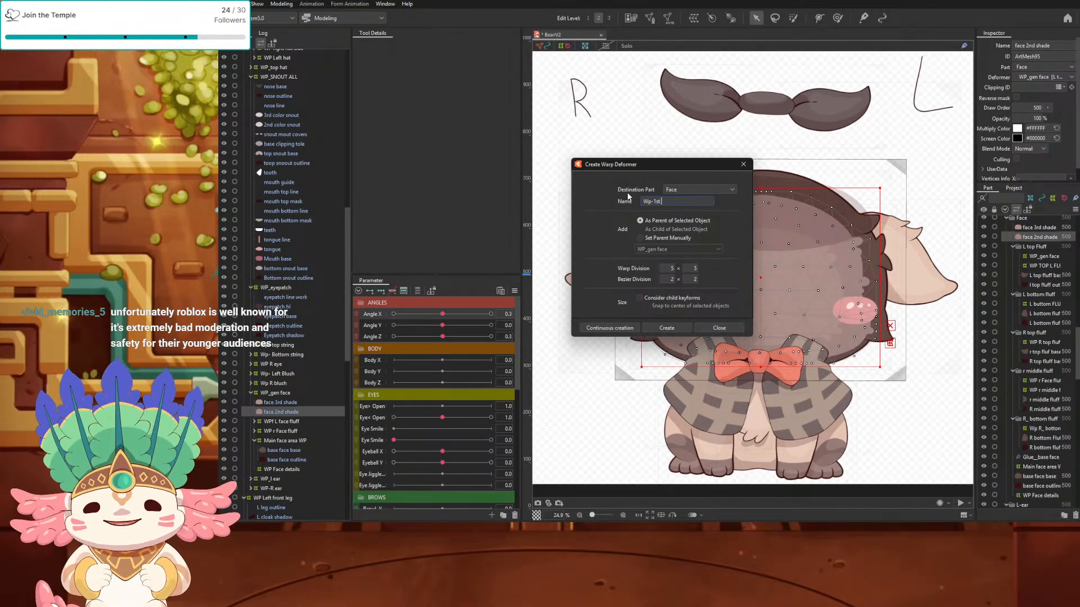
key("BackSpace")
key("BackSpace")
type("shade")
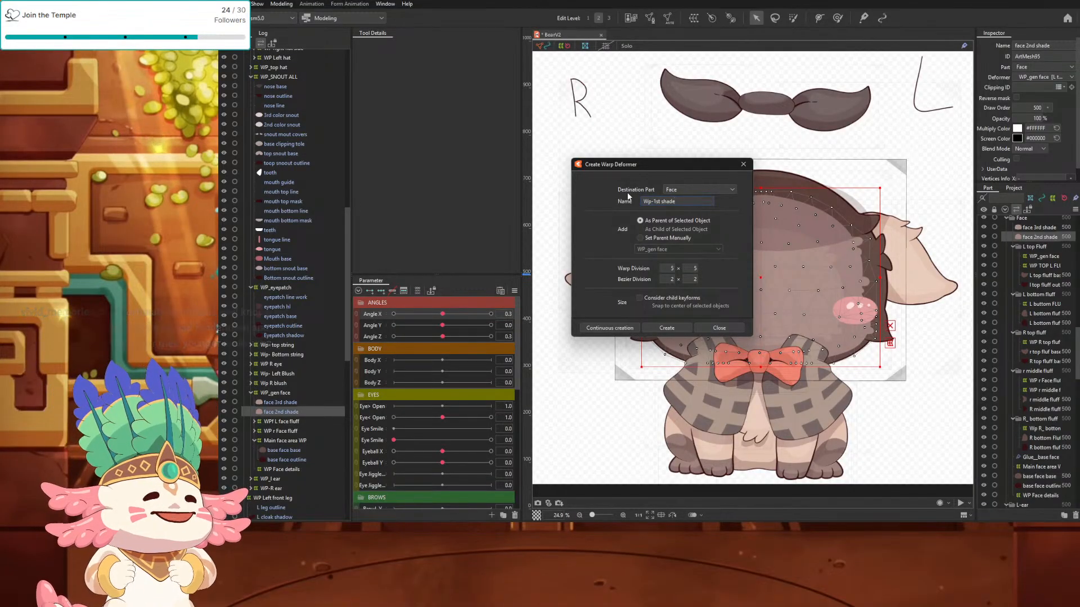
left_click(658, 330)
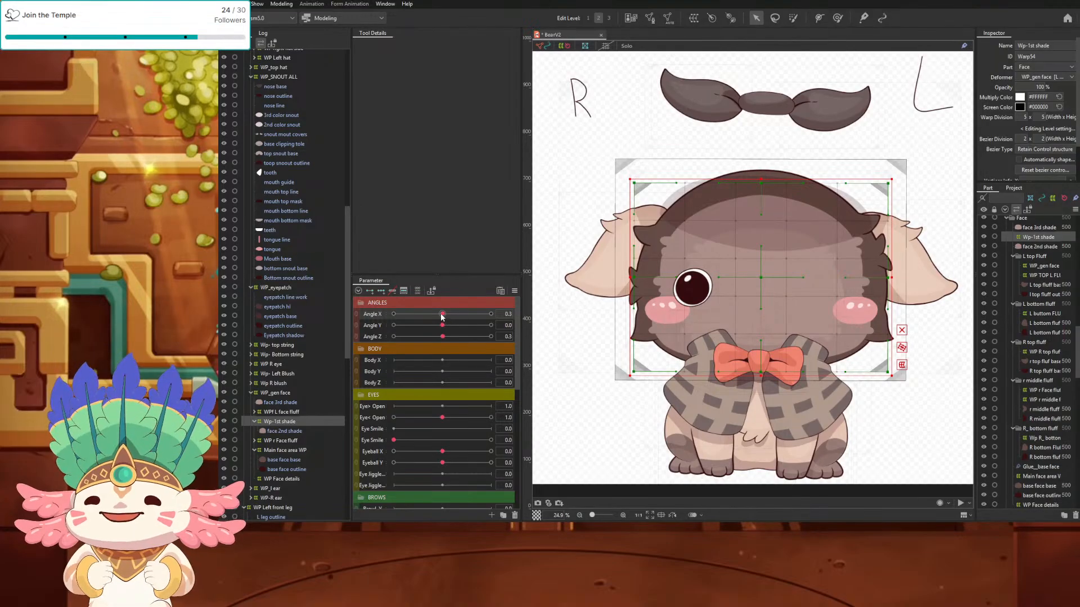
Step: Add three Angle X keys to the Wp-1st shade warp and try shifting it toward the L side at Angle X 30
left_click(381, 289)
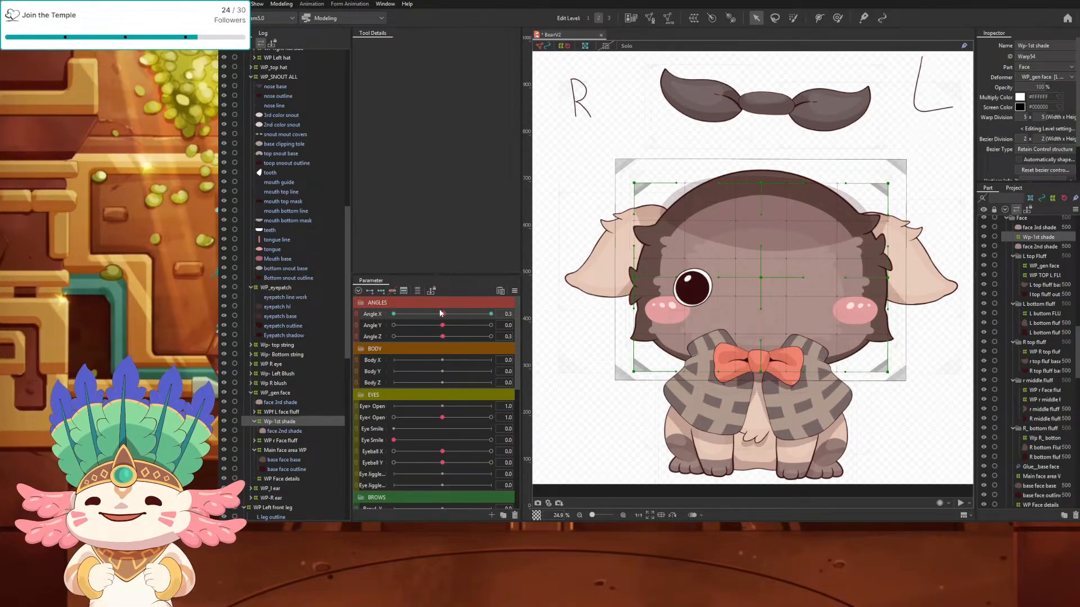
left_click(491, 314)
left_click_drag(762, 279, 778, 273)
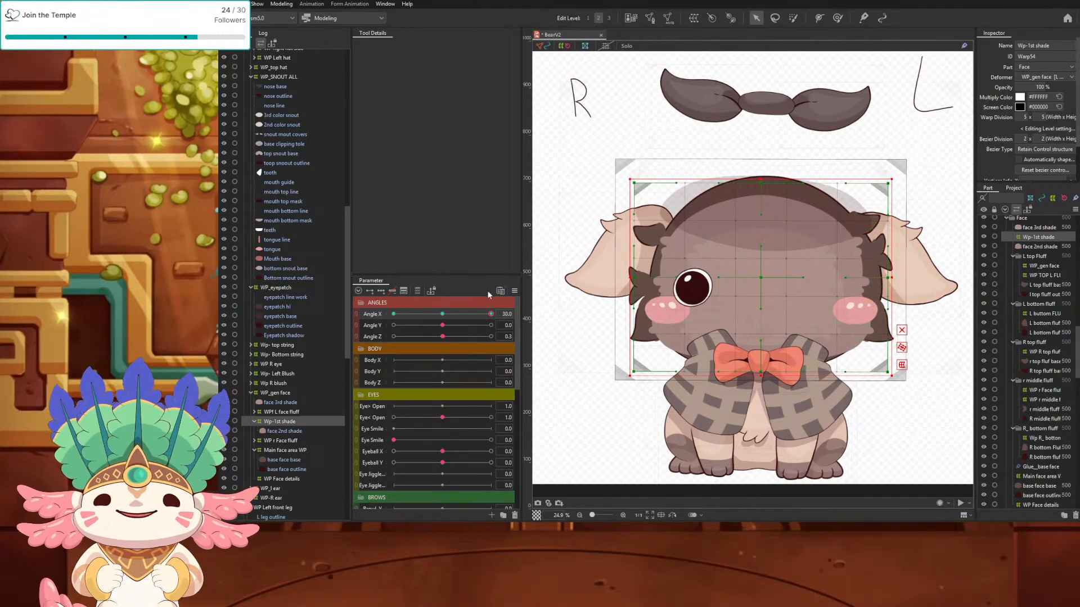
left_click(441, 314)
left_click_drag(442, 315, 439, 315)
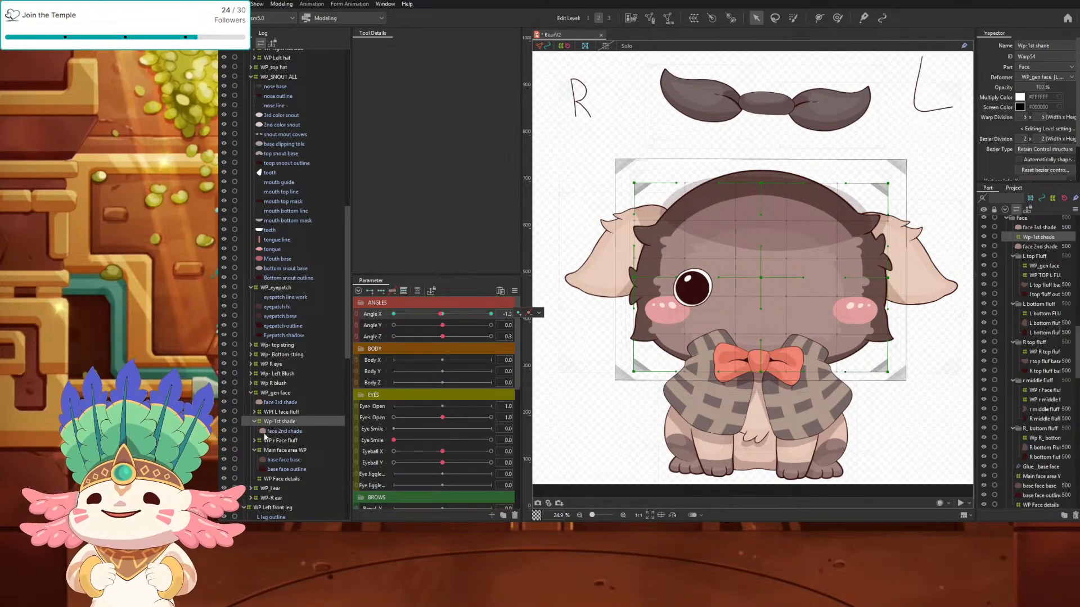
Step: Clip the face 2nd shade mesh to the base face base mesh using Clipping ID ArtMesh108
left_click(265, 431)
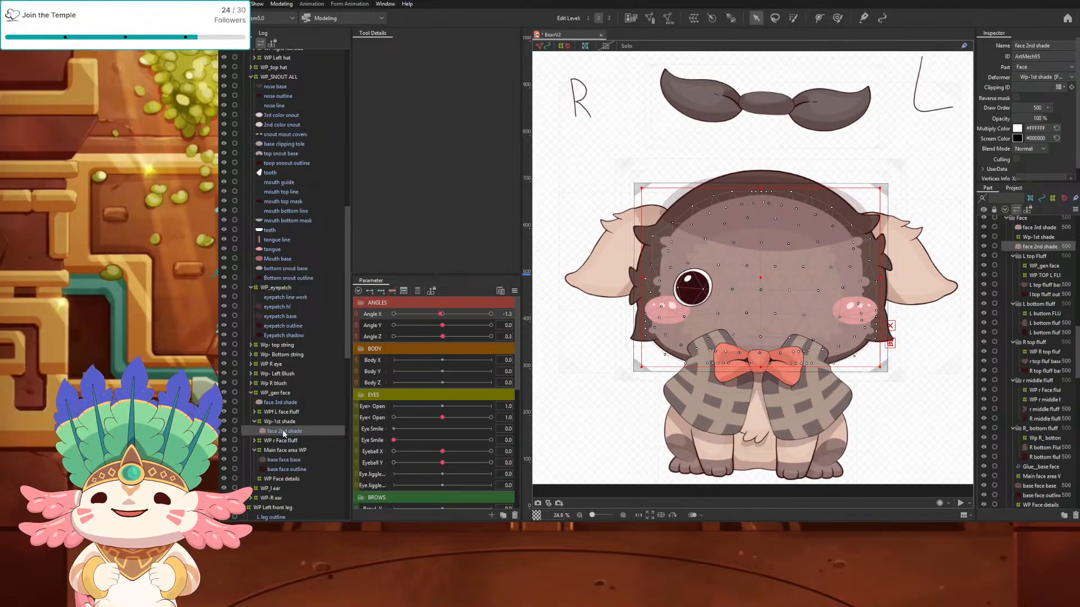
scroll(1021, 281, "up", 3)
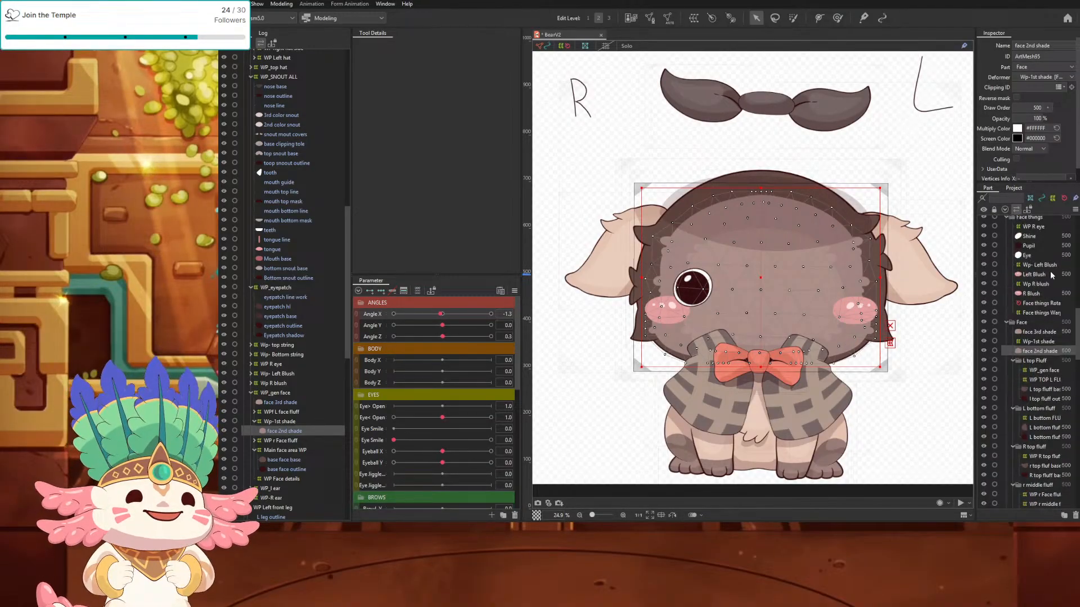
type("ArtMesh108")
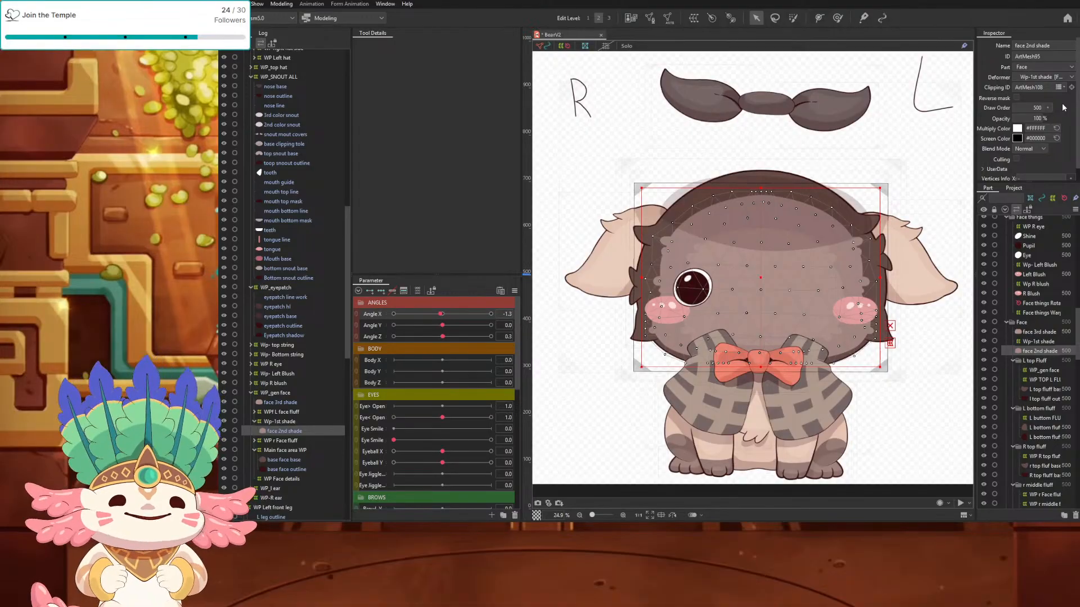
Step: Shift the Wp-1st shade warp toward the L side at Angle X 30 and offset its top and lower R corners to suggest head rotation
left_click(279, 420)
left_click_drag(441, 317, 491, 314)
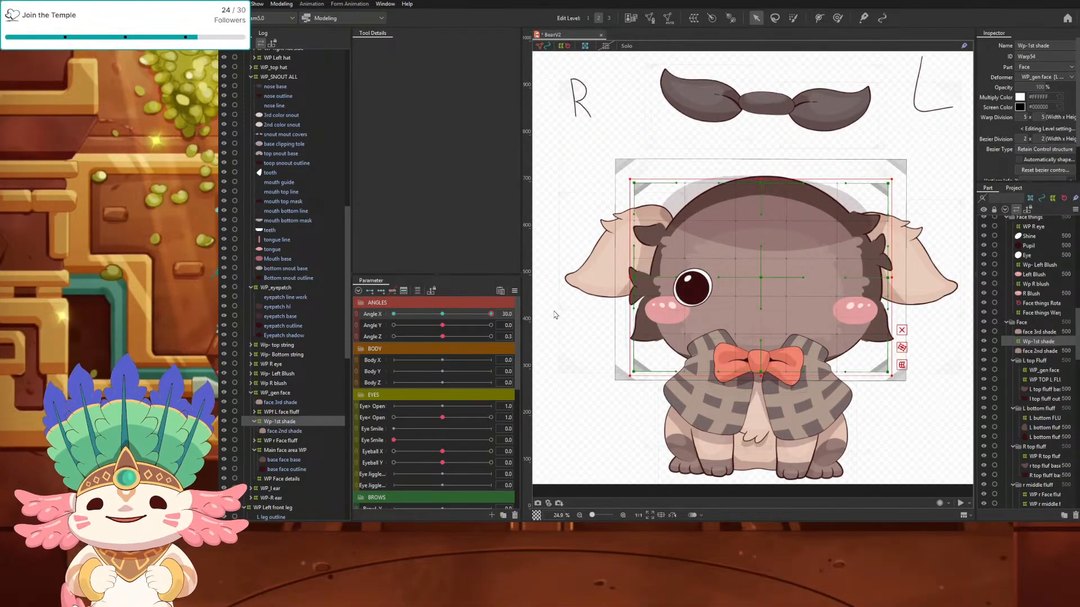
left_click_drag(762, 275, 790, 273)
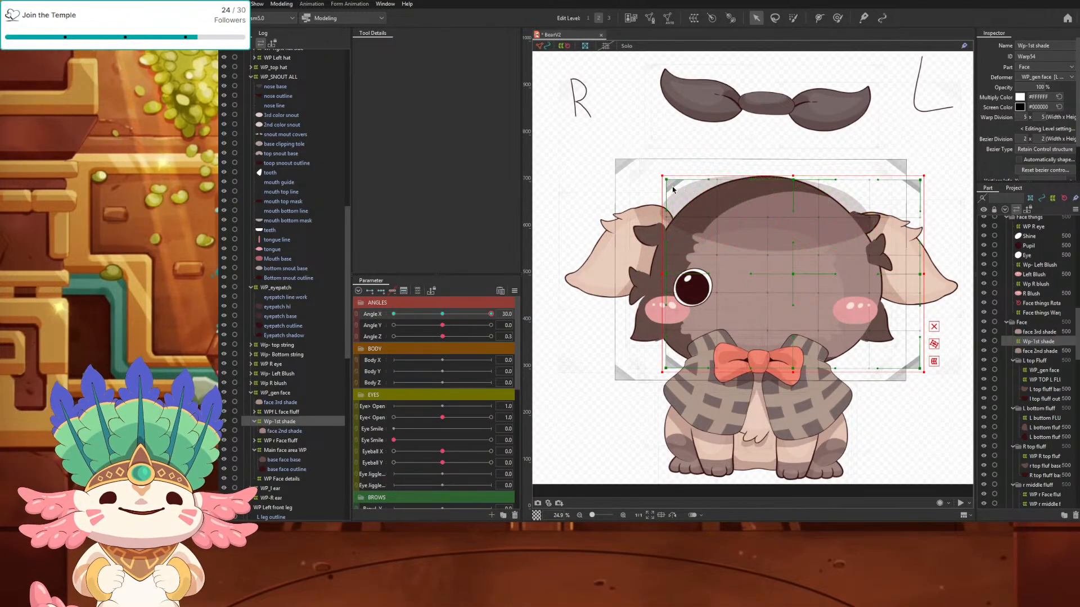
left_click_drag(667, 181, 654, 174)
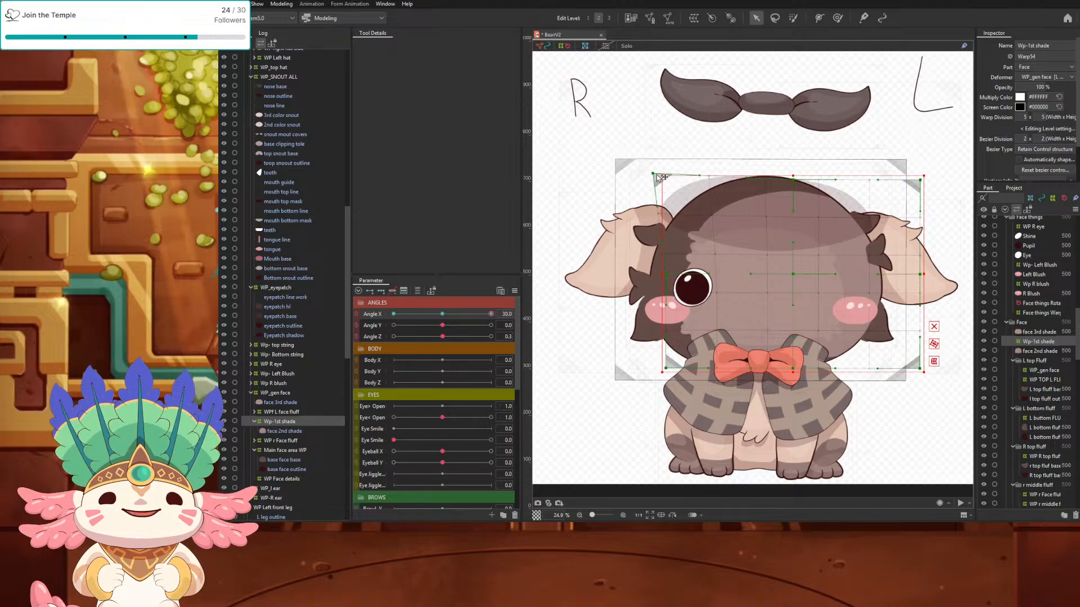
left_click_drag(922, 179, 922, 200)
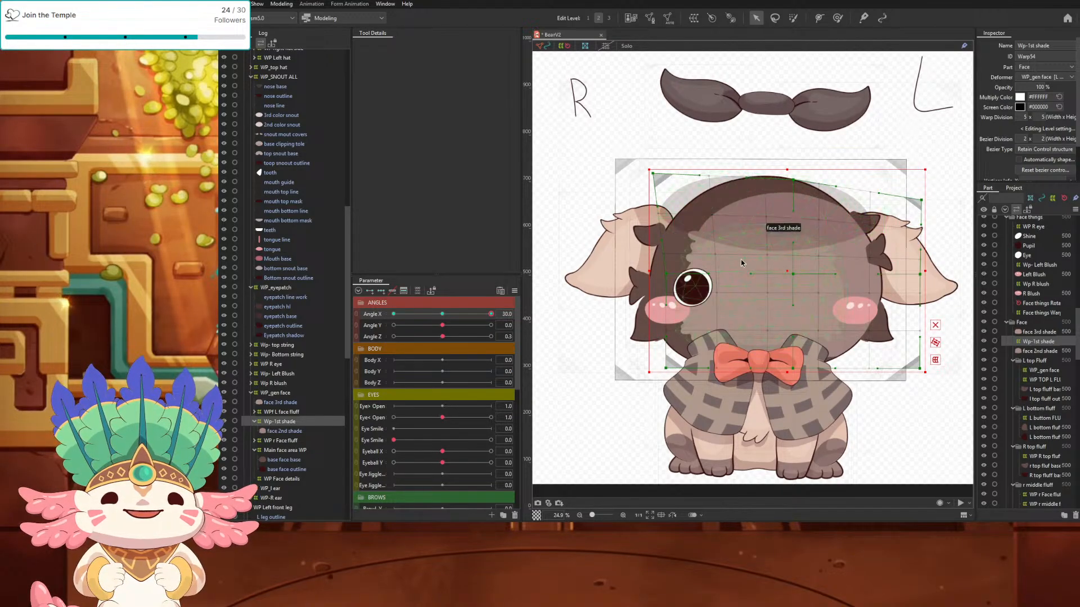
left_click_drag(666, 371, 674, 368)
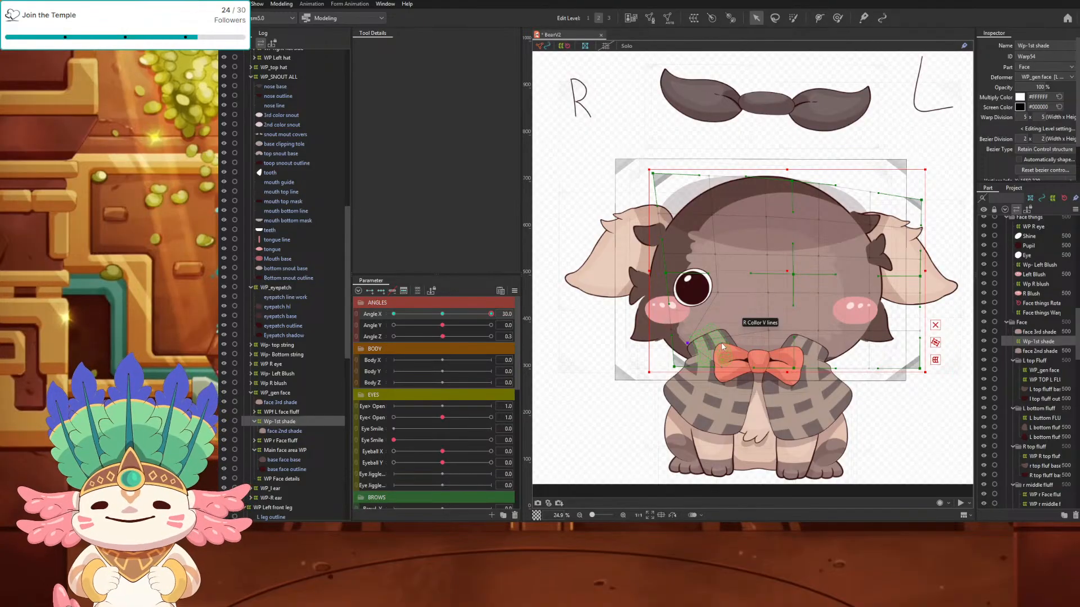
Step: Hide the face 3rd shade mesh and reselect the Wp-1st shade warp for editing
left_click(807, 315)
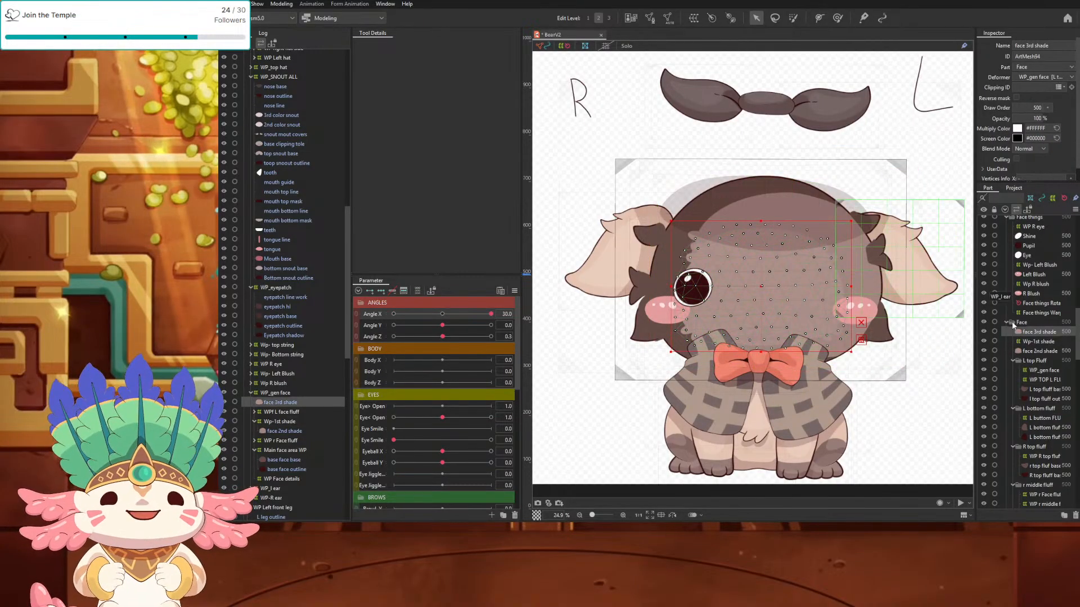
left_click(983, 333)
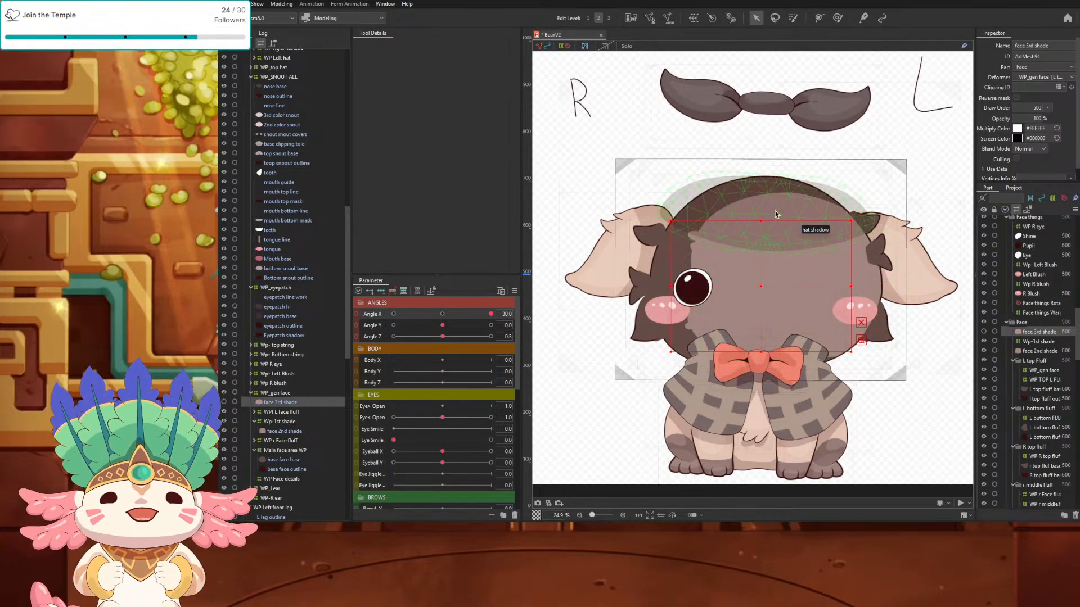
left_click(305, 391)
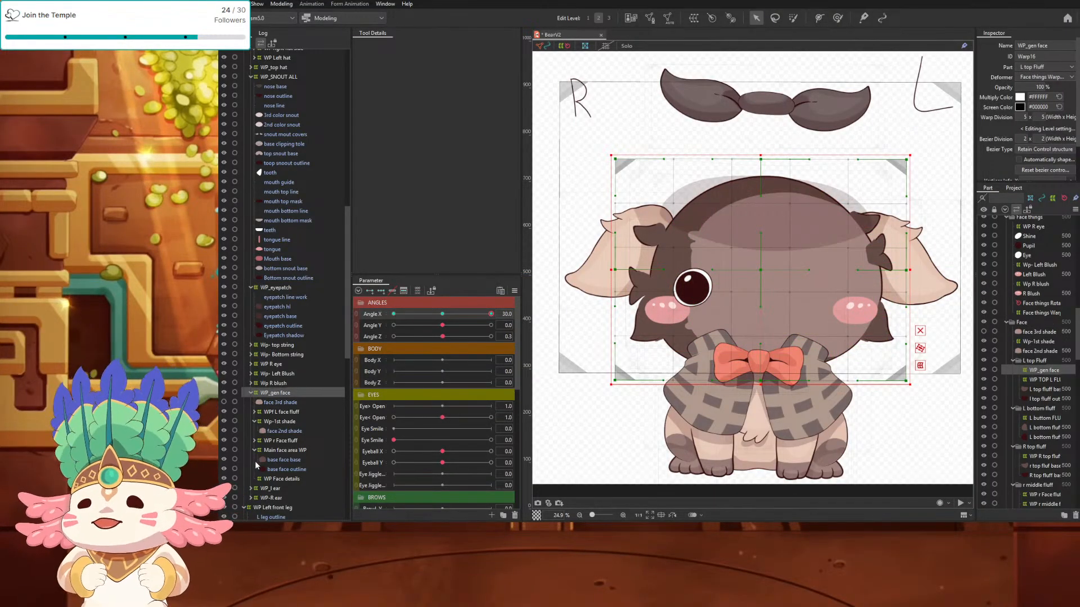
left_click(276, 423)
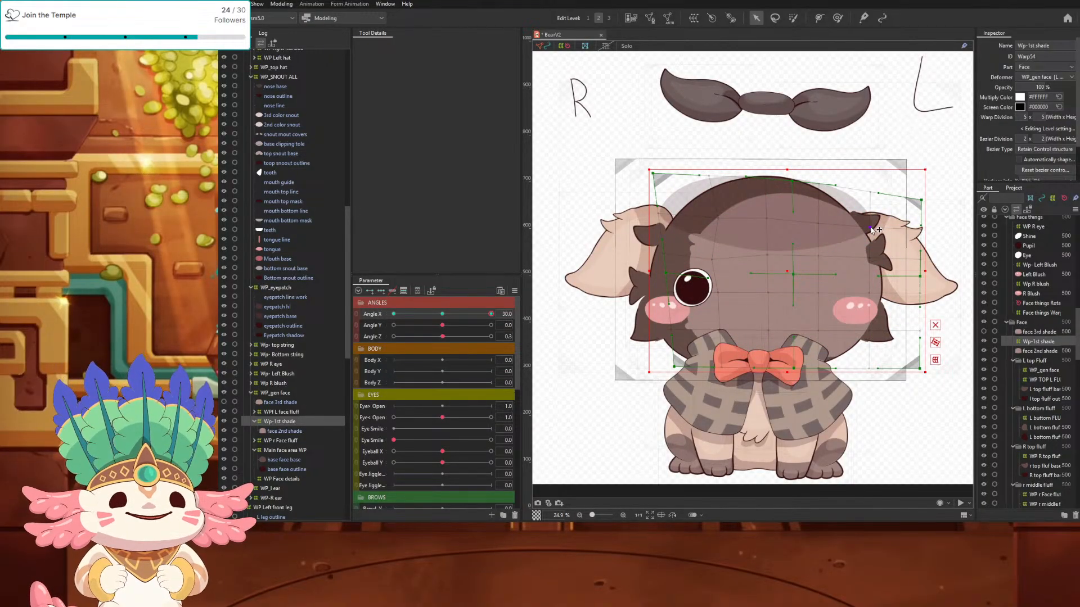
Step: At Angle X 30, move the Wp-1st shade warp's lower R corner and inner R-side points toward the face centre
scroll(720, 192, "up", 5)
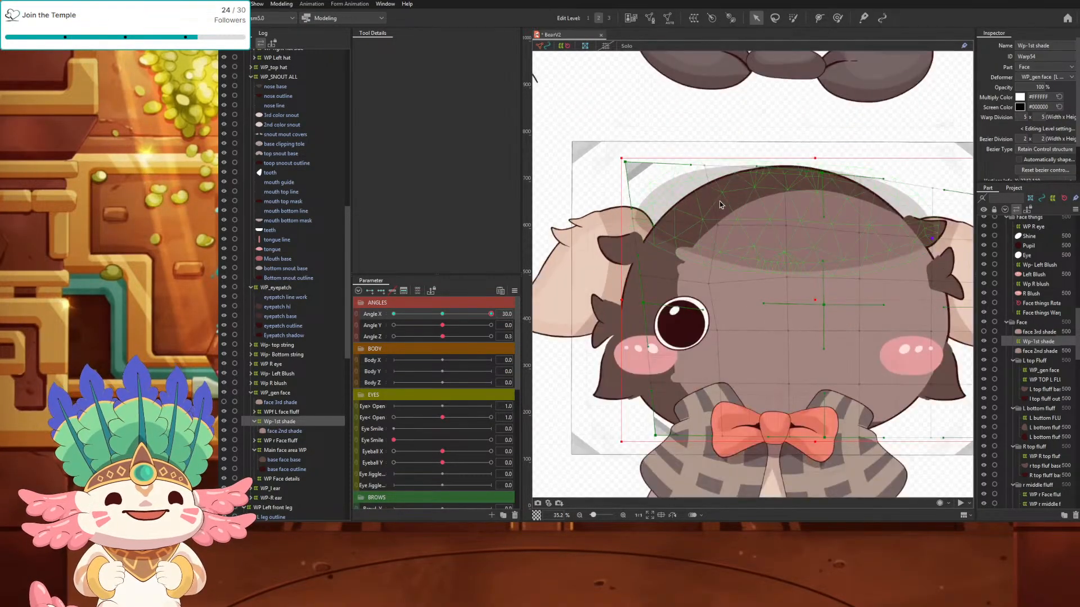
left_click_drag(704, 159, 815, 176)
scroll(816, 178, "down", 2)
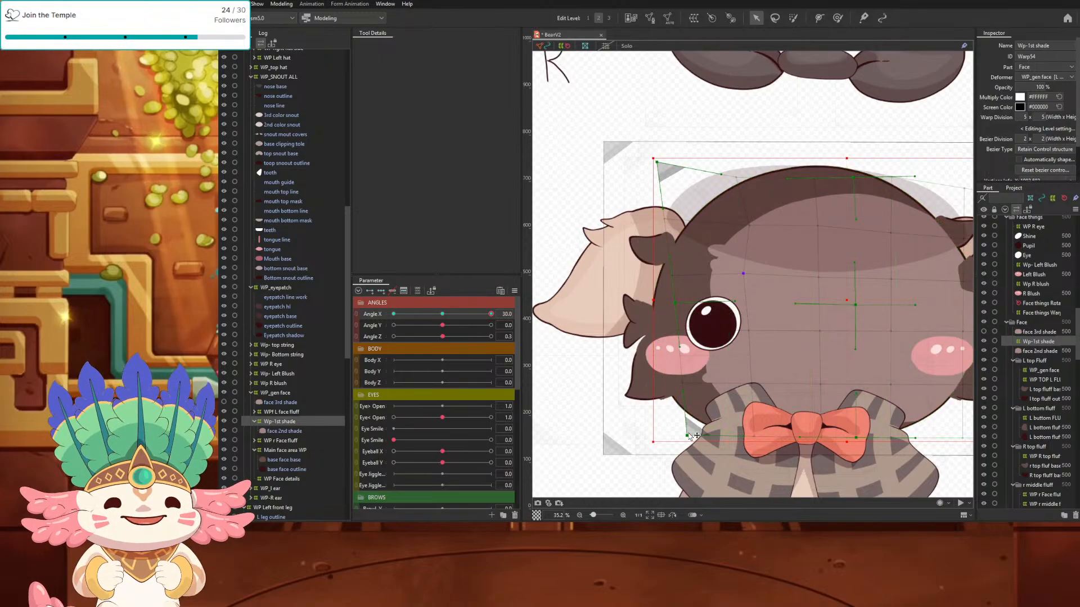
left_click_drag(687, 436, 700, 437)
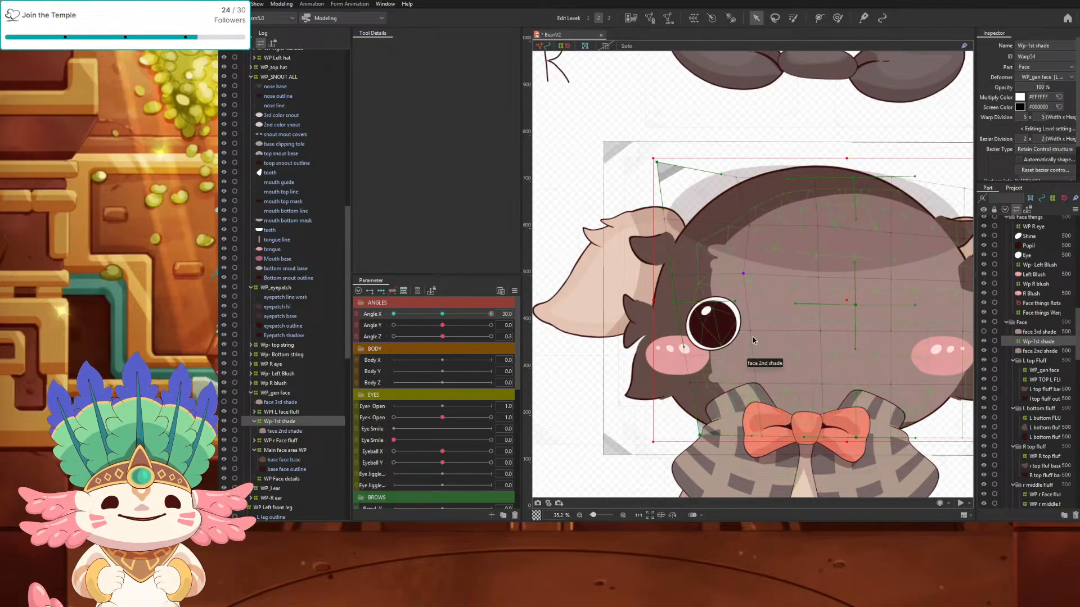
left_click_drag(753, 330, 760, 327)
left_click_drag(746, 277, 757, 275)
left_click_drag(753, 227, 757, 227)
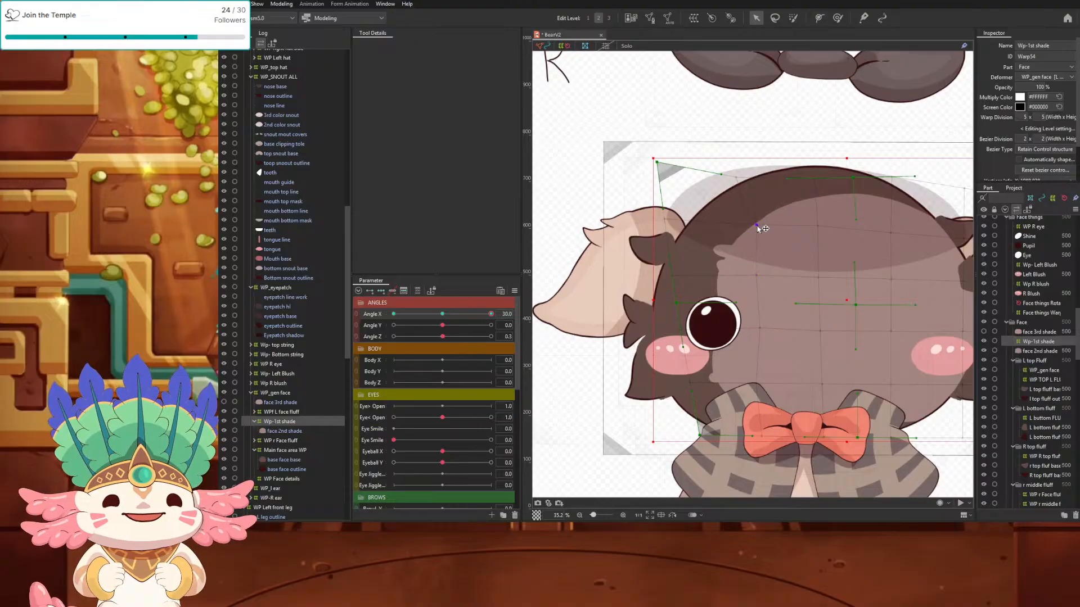
Step: Pull the Wp-1st shade warp's top R corner inward and fine-tune its top-centre and inner cheek points at Angle X 30
left_click_drag(665, 165, 687, 167)
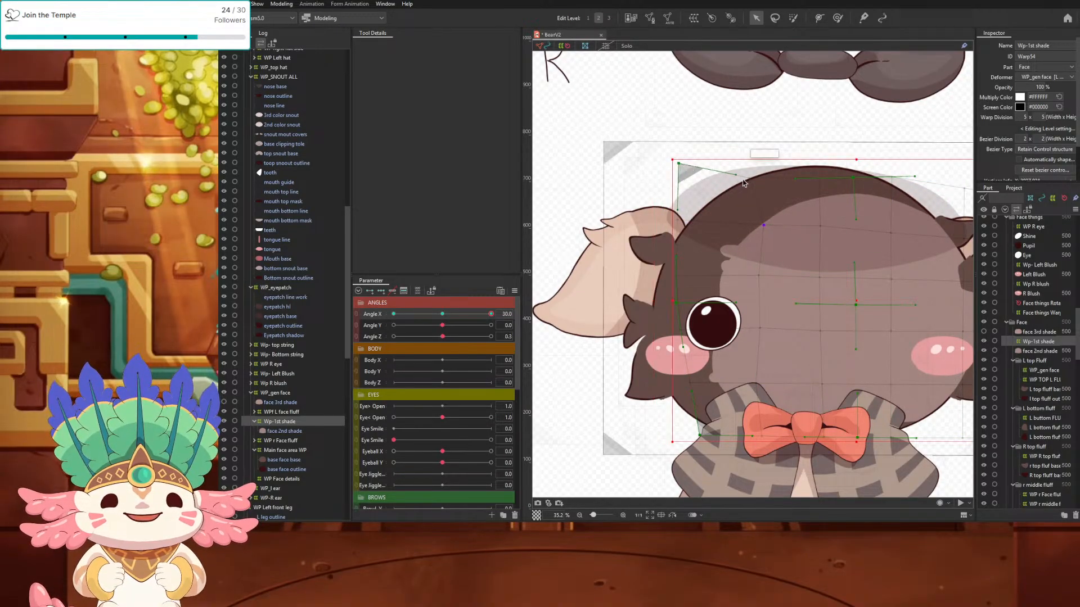
left_click_drag(852, 180, 853, 184)
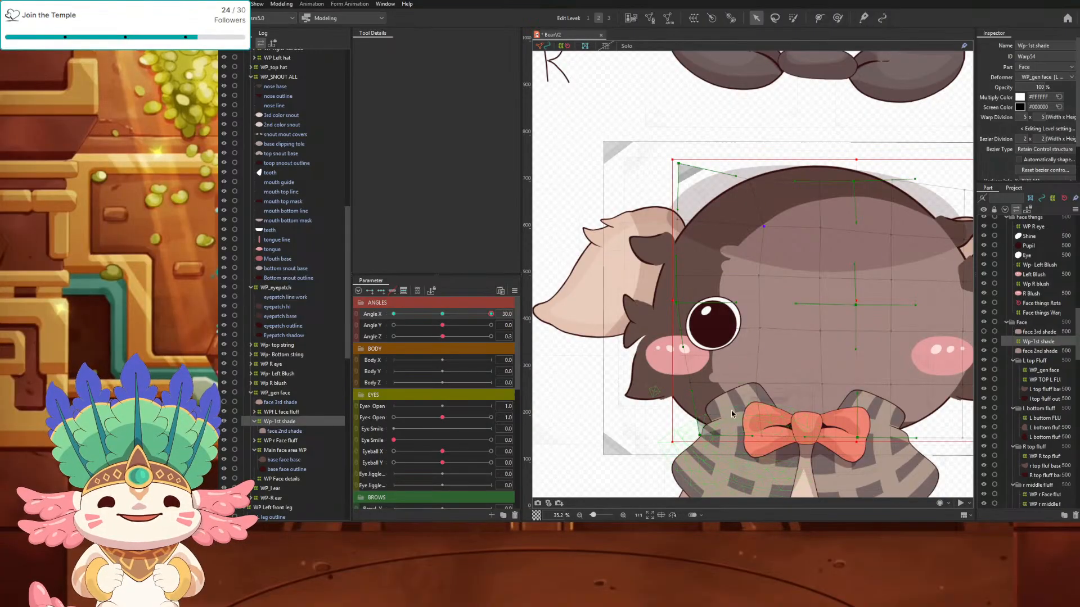
left_click_drag(757, 387, 751, 385)
mouse_move(759, 329)
left_mouse_down()
mouse_move(746, 323)
mouse_move(756, 330)
left_mouse_up()
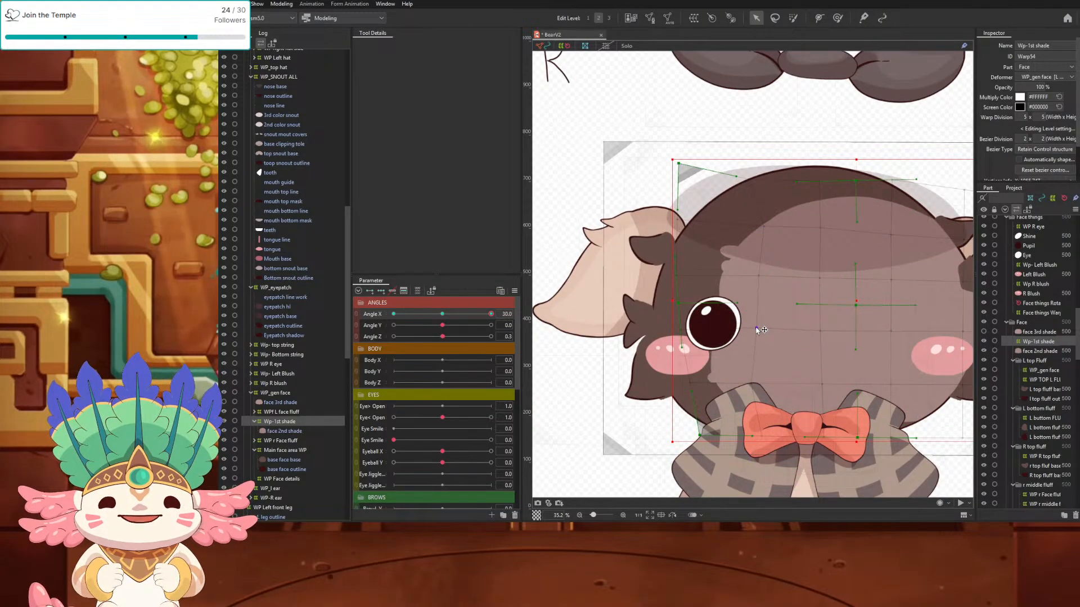
Step: Adjust the inner R forehead point of the Wp-1st shade warp and extend its bottom L corner downward at Angle X 30
scroll(761, 330, "down", 2)
mouse_move(491, 313)
left_mouse_down()
mouse_move(434, 322)
mouse_move(504, 325)
left_mouse_up()
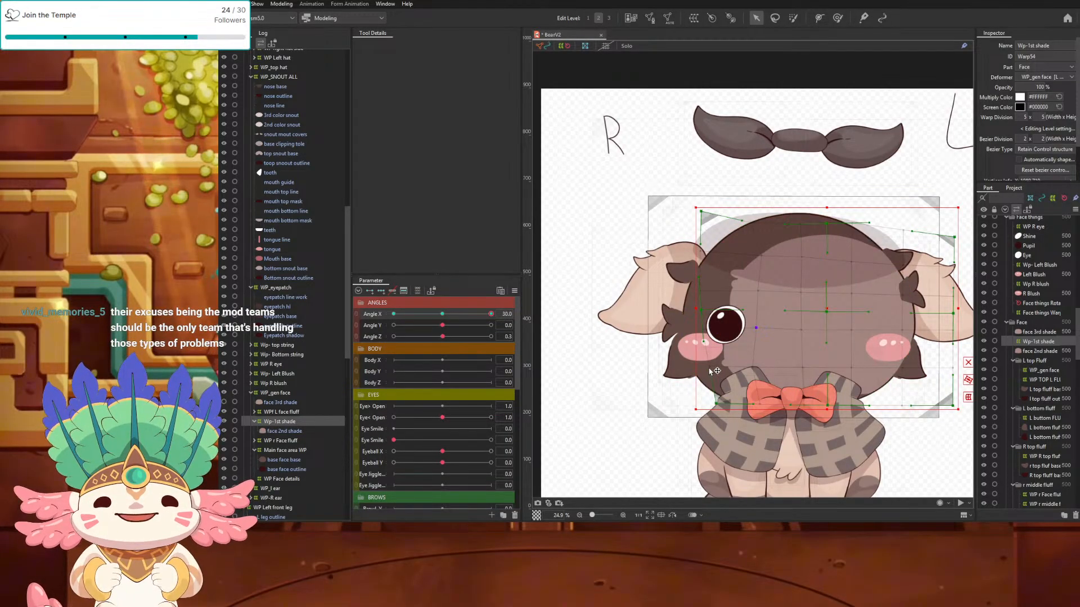
left_click(761, 330)
left_click_drag(759, 291, 764, 256)
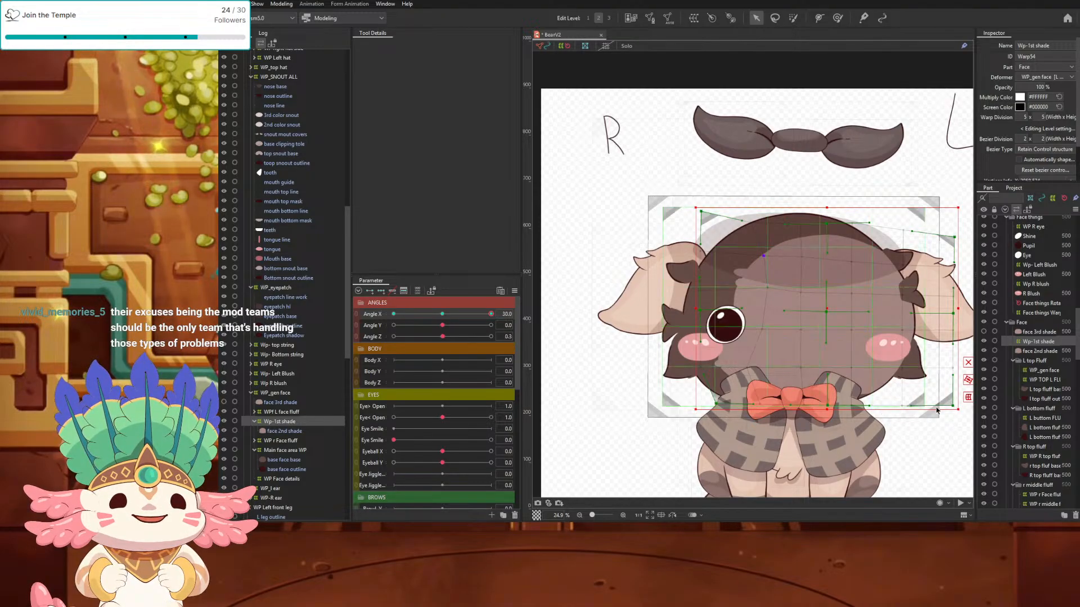
left_click_drag(952, 405, 941, 422)
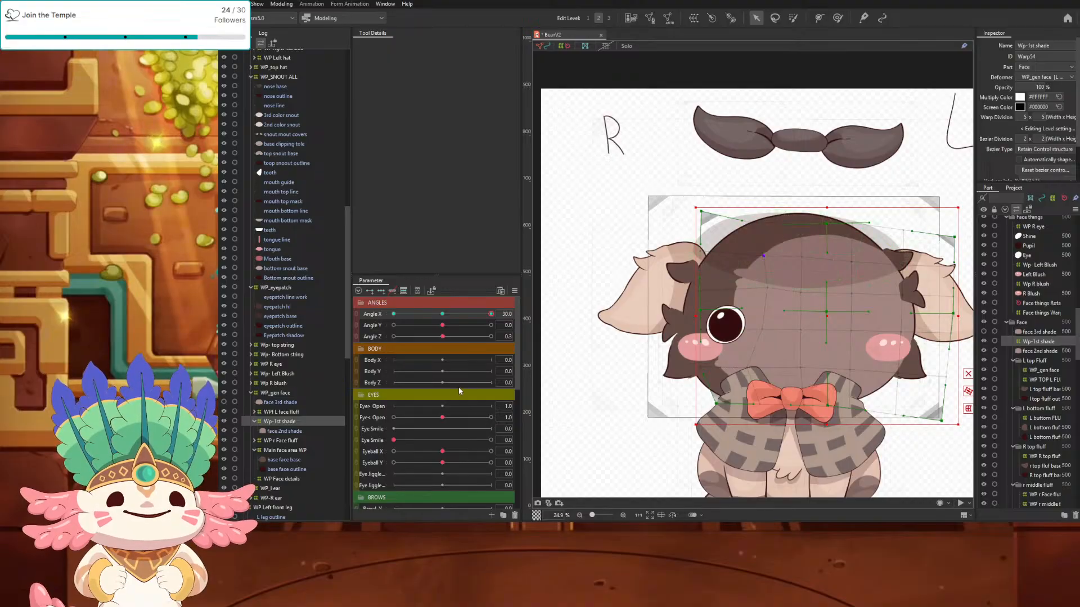
left_click(513, 291)
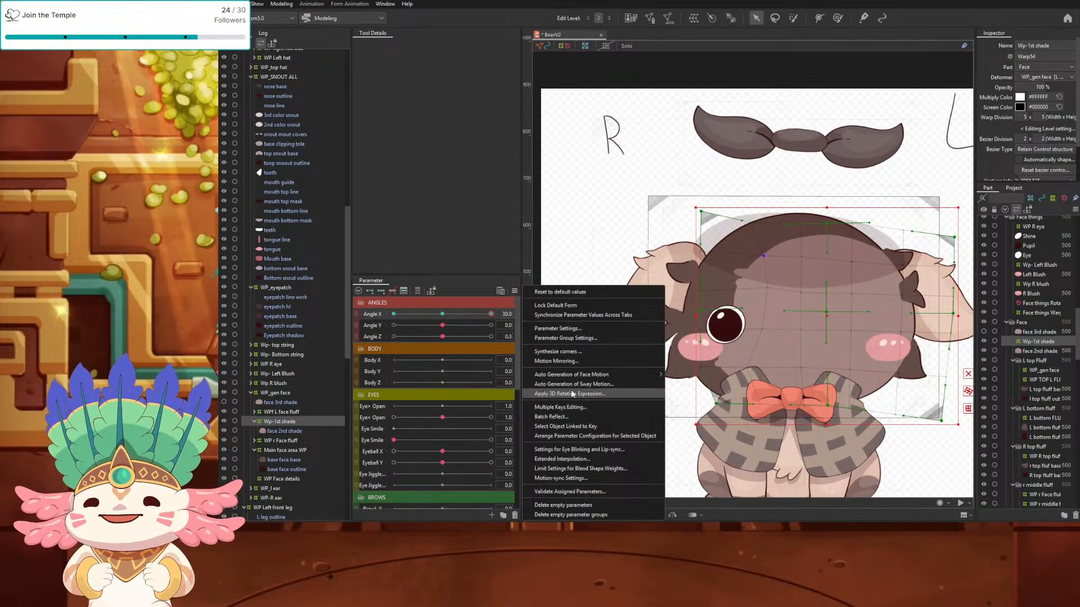
left_click(570, 360)
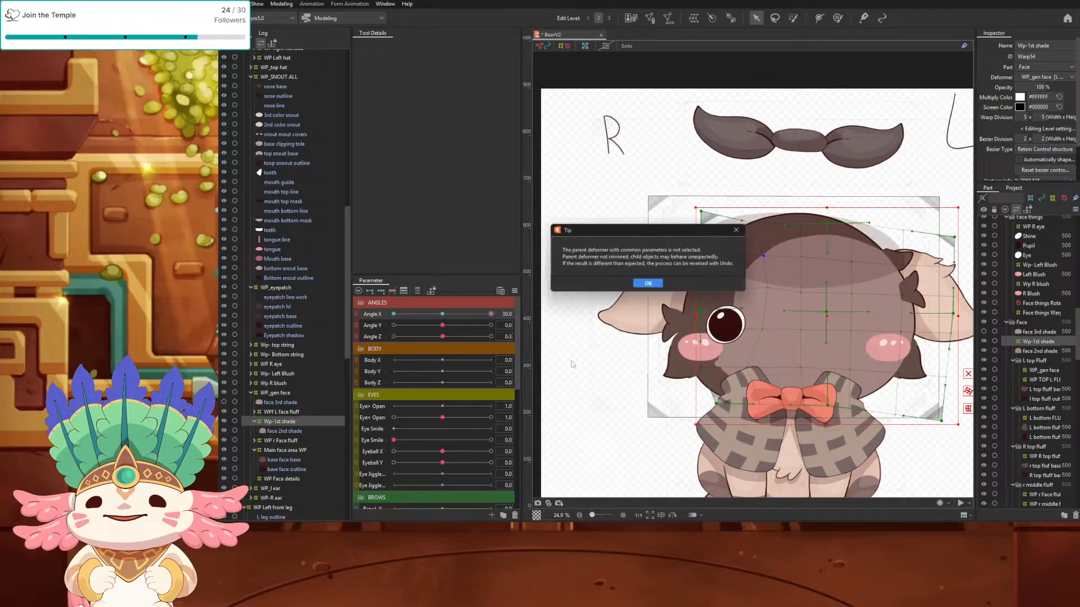
left_click(648, 285)
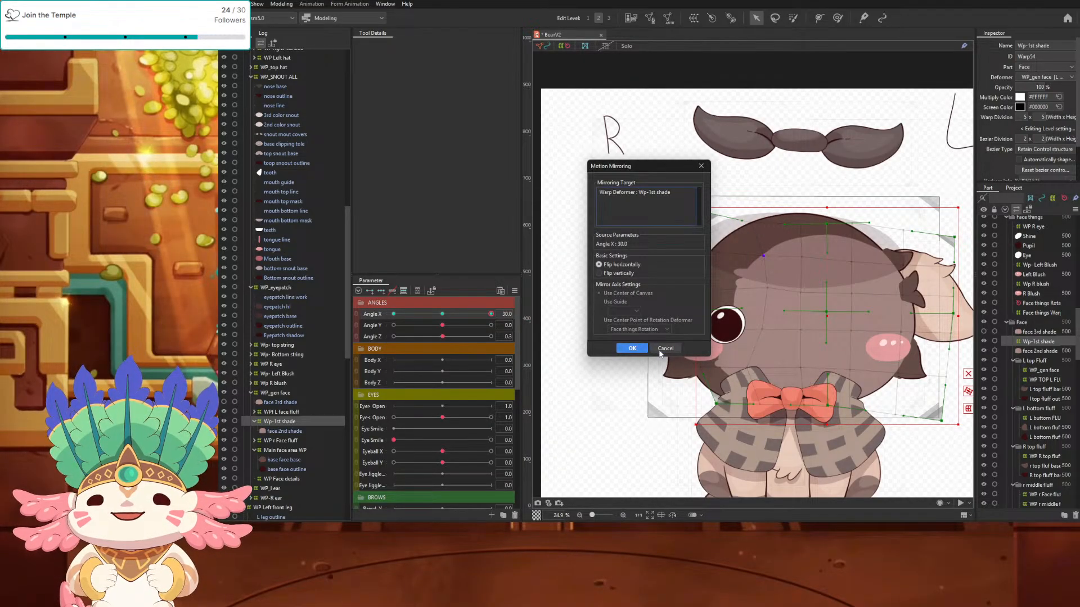
left_click(664, 349)
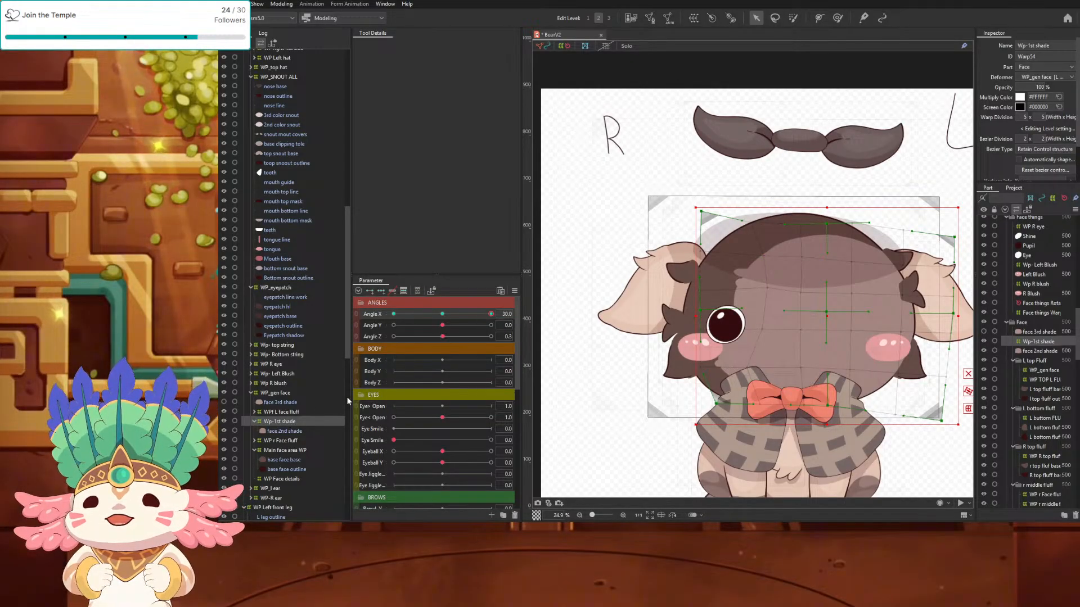
Step: Mirror the Wp-1st shade warp's Angle X 30 form horizontally with Motion Mirroring and check the result at Angle X -30
left_click(514, 291)
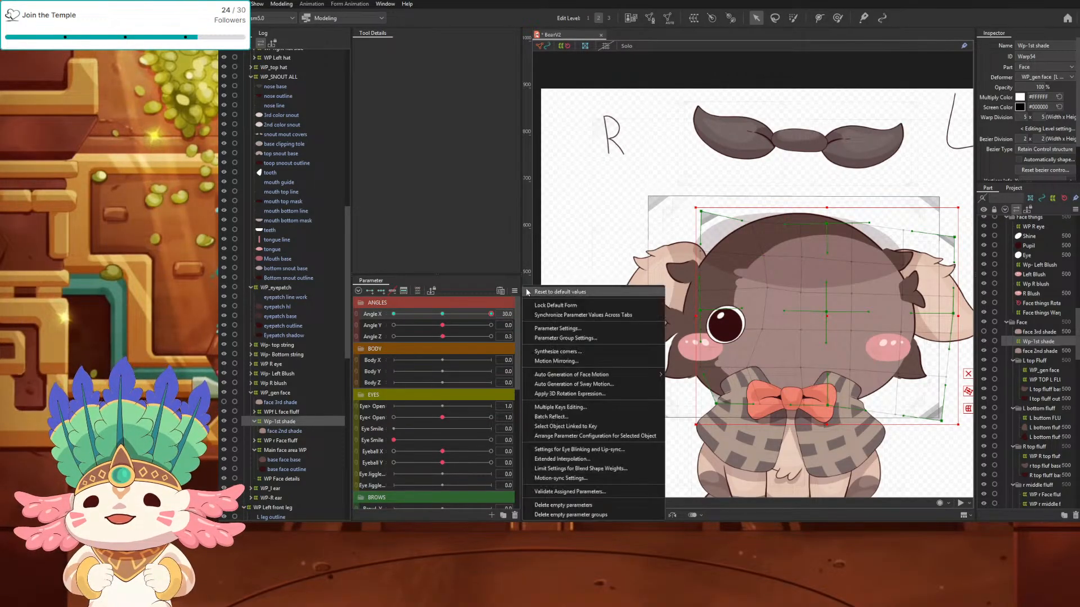
left_click(568, 361)
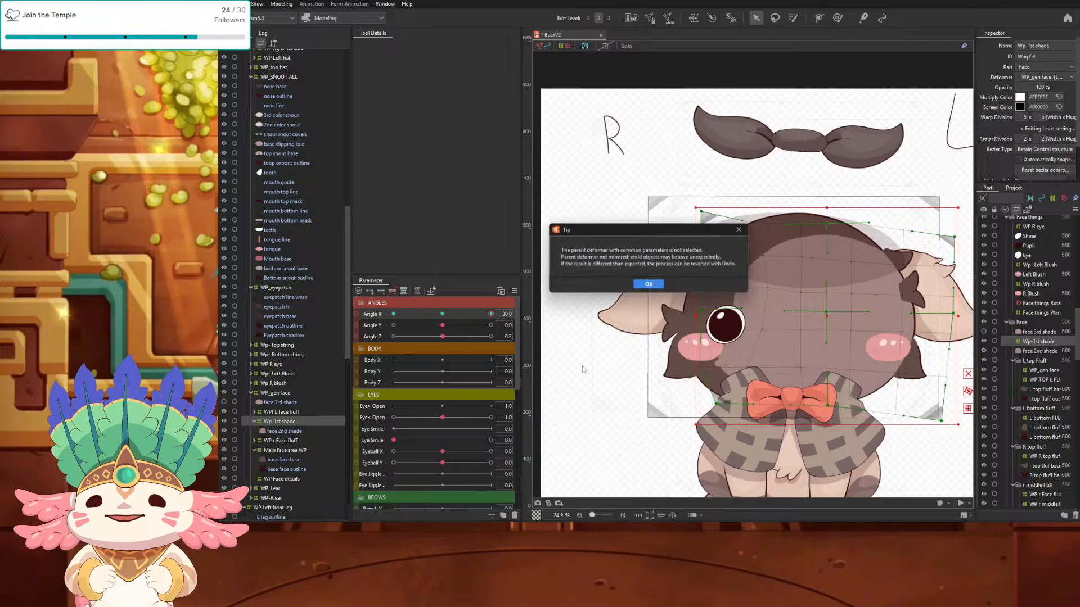
left_click(649, 284)
left_click(632, 346)
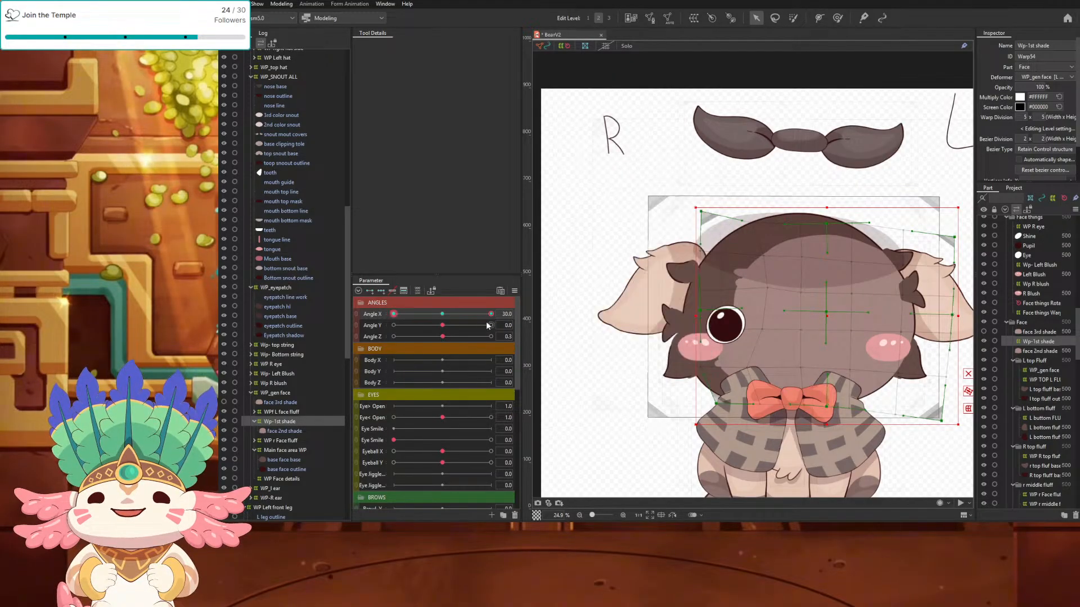
left_click_drag(488, 313, 361, 315)
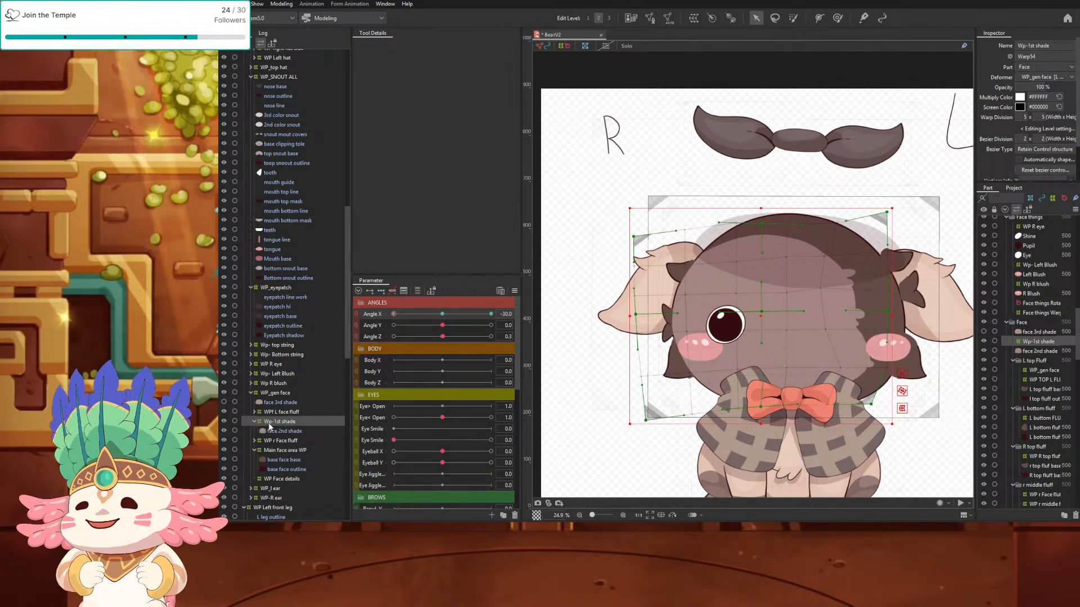
left_click(255, 421)
left_click(254, 421)
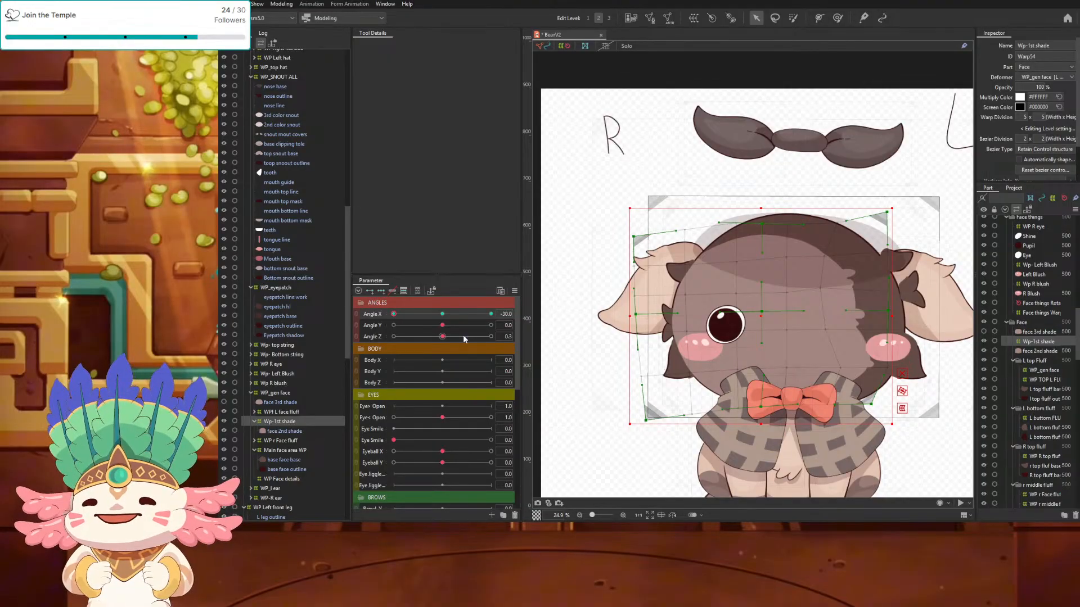
Step: Raise the Wp-1st shade warp's top R corner at Angle X -30 and its top L corner at Angle X 30
left_click_drag(401, 316, 338, 327)
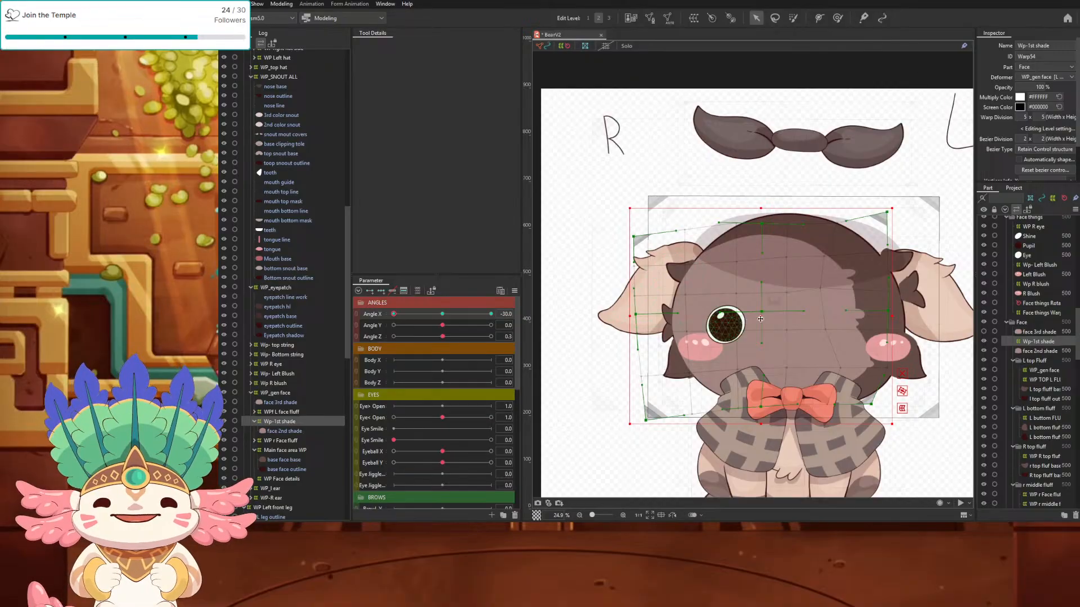
left_click_drag(635, 236, 640, 206)
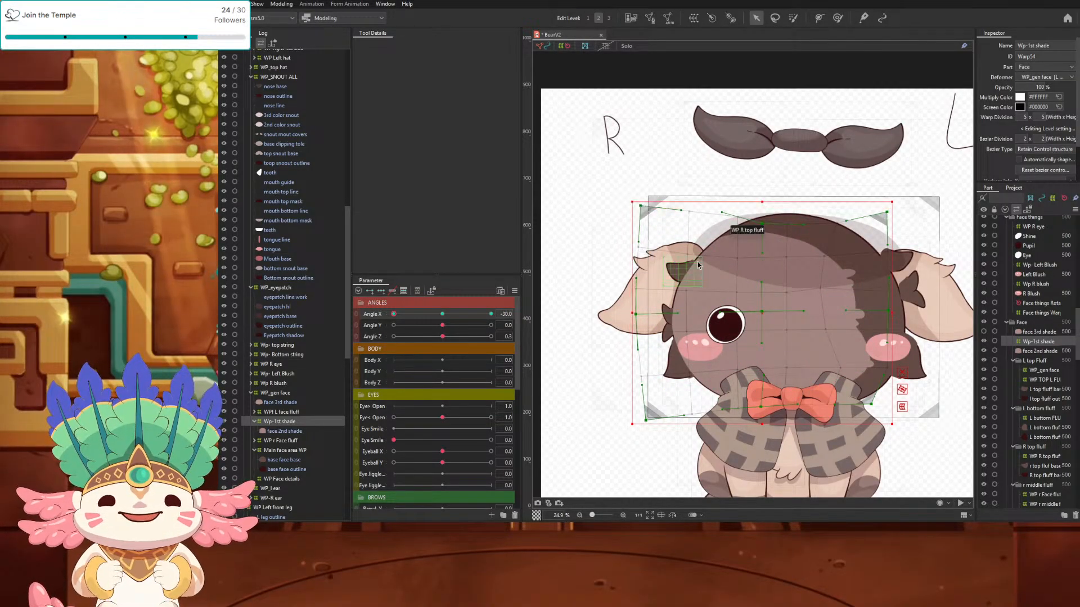
left_click_drag(409, 313, 503, 312)
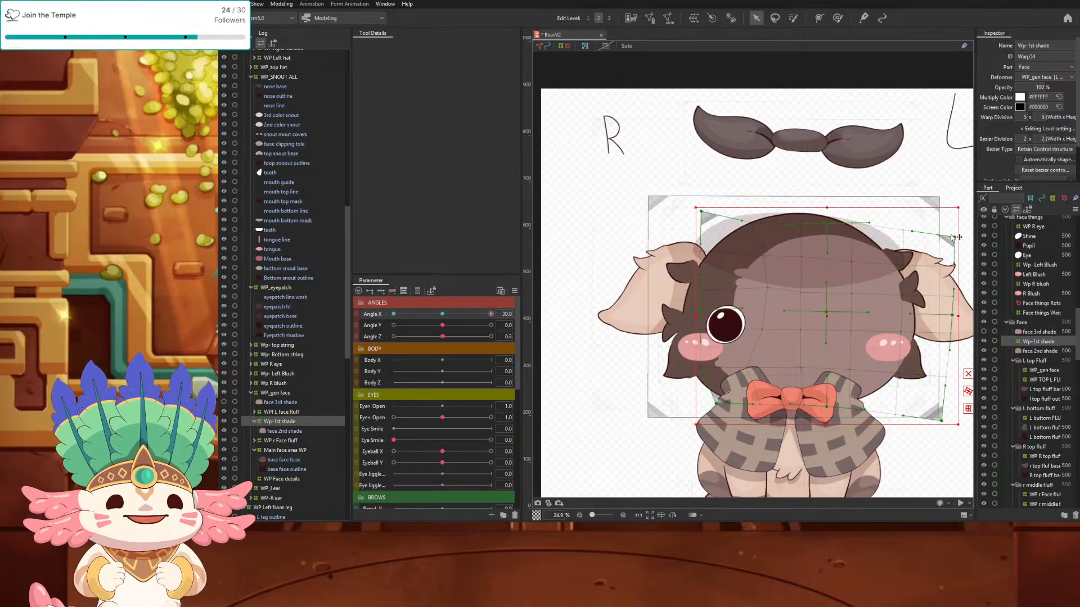
left_click_drag(954, 239, 950, 210)
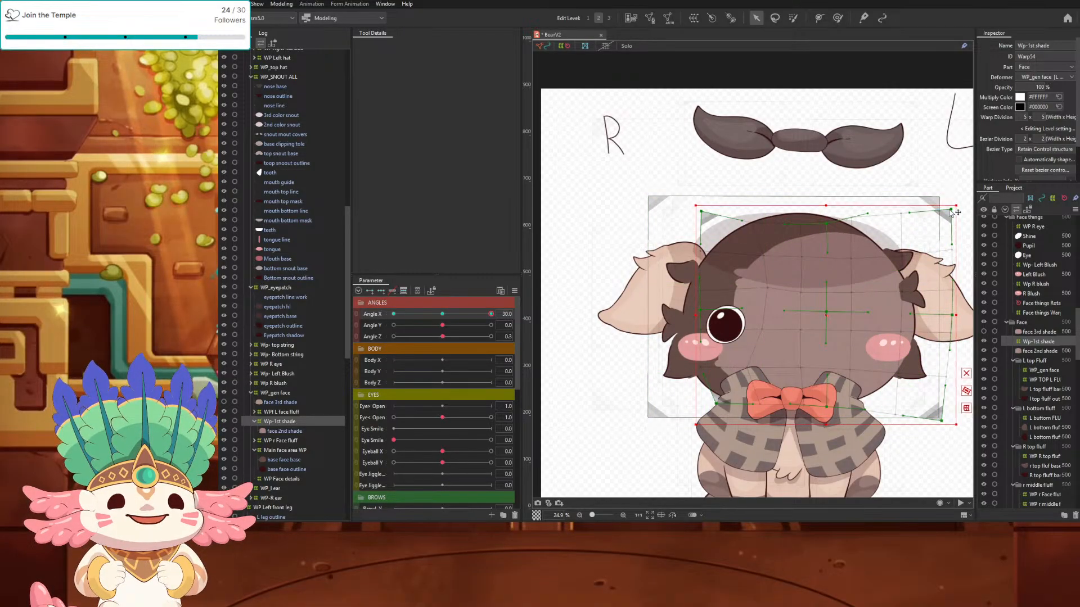
Step: Narrow the Wp-1st shade warp from its L edge at Angle X -30 and mirror the form horizontally with Motion Mirroring
left_click_drag(458, 315, 349, 334)
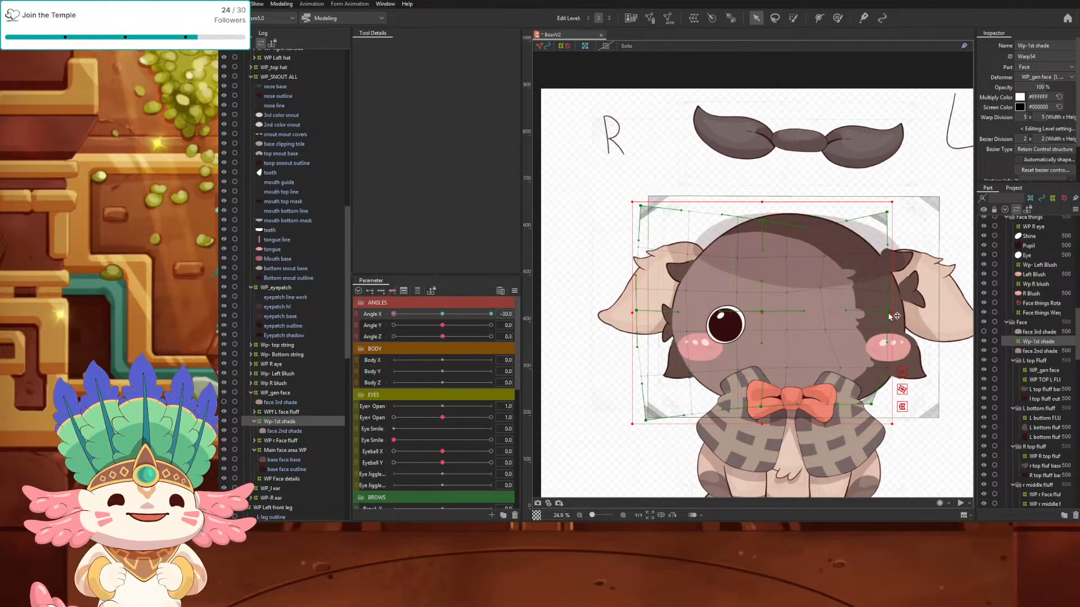
left_click_drag(890, 313, 878, 312)
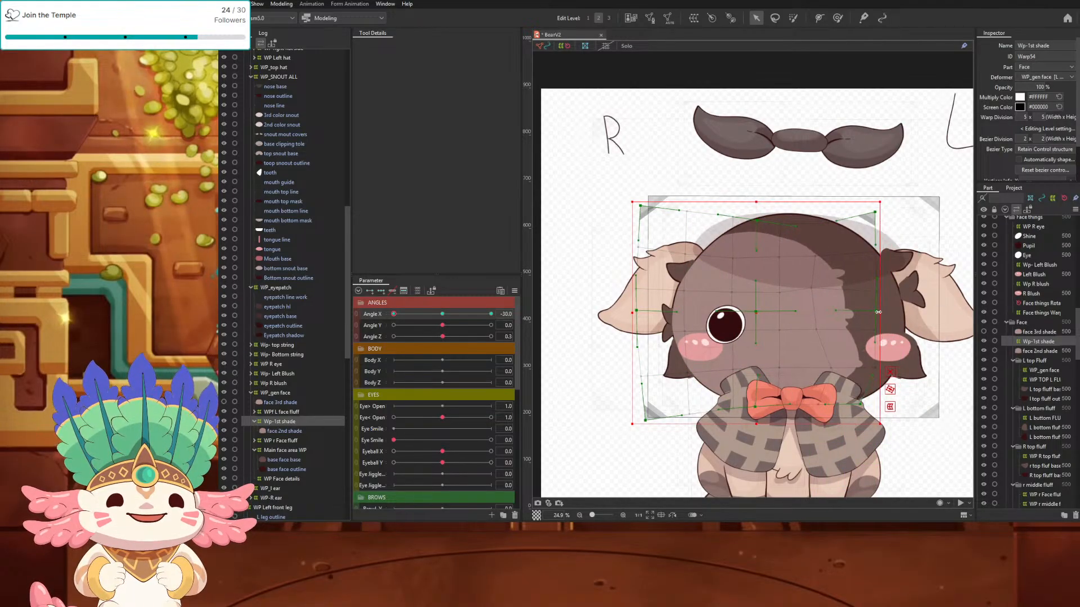
left_click(514, 291)
left_click(565, 365)
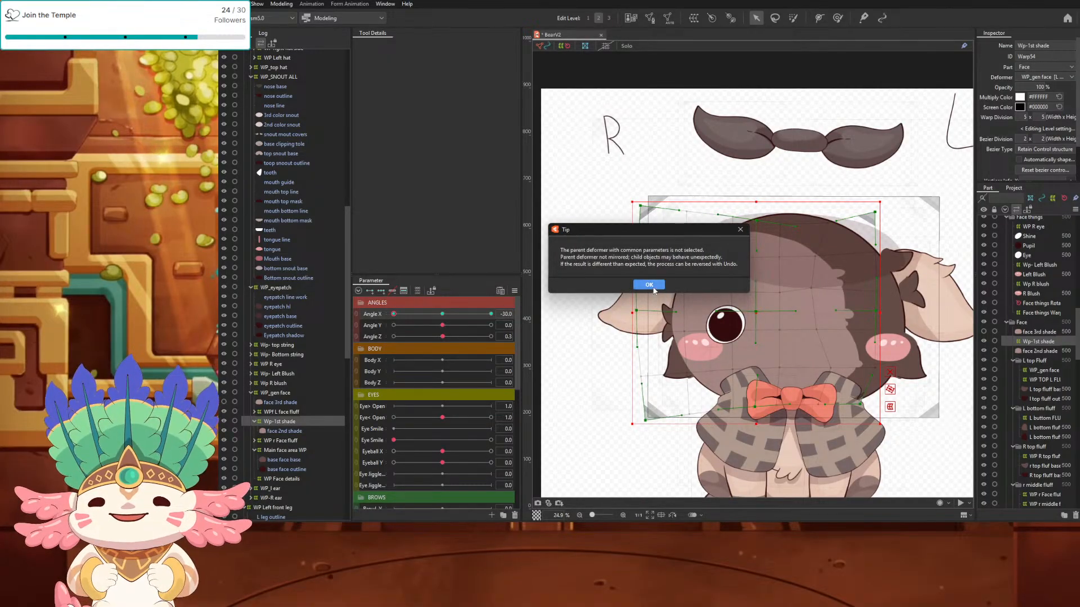
left_click(649, 285)
left_click(631, 349)
left_click_drag(414, 313, 444, 345)
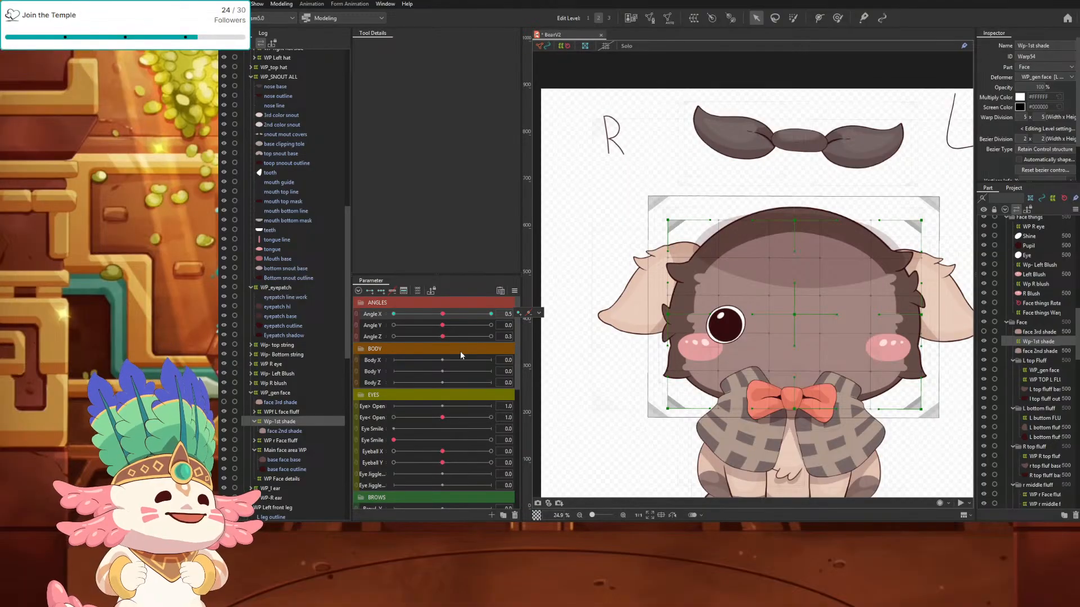
Step: Add Angle Y keys to the Wp-1st shade warp, then lower its top corners and top-centre point at Angle Y 30
mouse_move(442, 314)
left_mouse_down()
mouse_move(461, 315)
mouse_move(365, 315)
mouse_move(573, 315)
mouse_move(368, 321)
mouse_move(554, 318)
mouse_move(377, 319)
mouse_move(459, 317)
mouse_move(443, 317)
left_mouse_up()
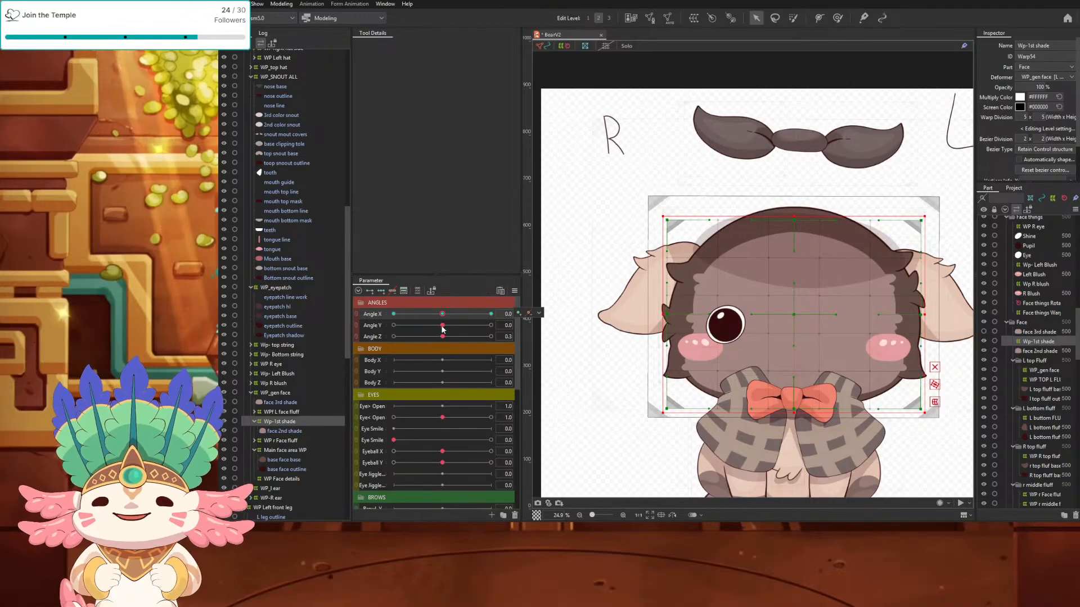
left_click(443, 326)
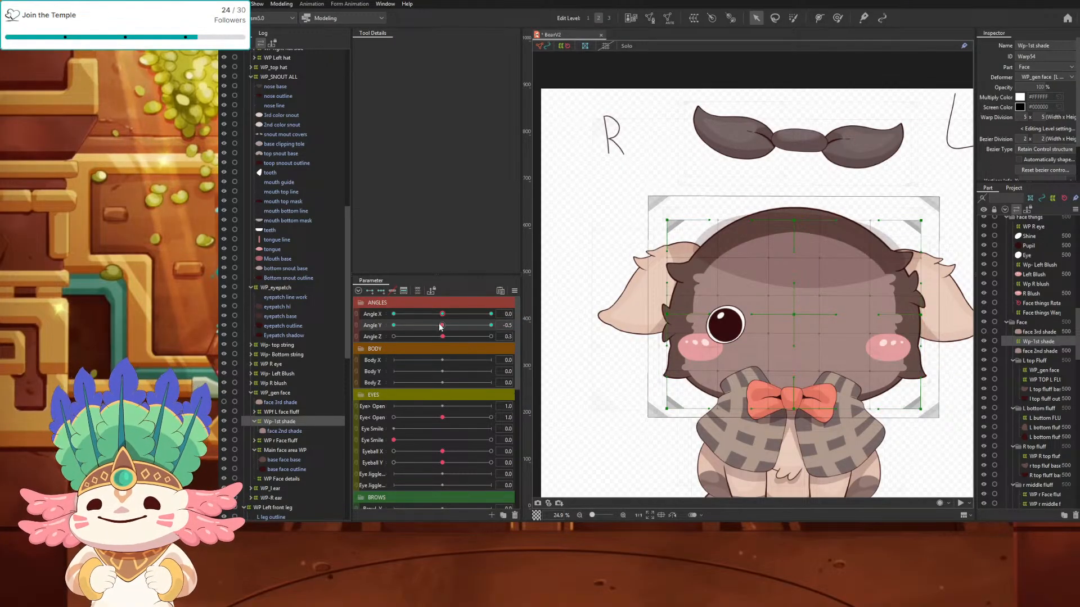
left_click_drag(440, 327, 543, 335)
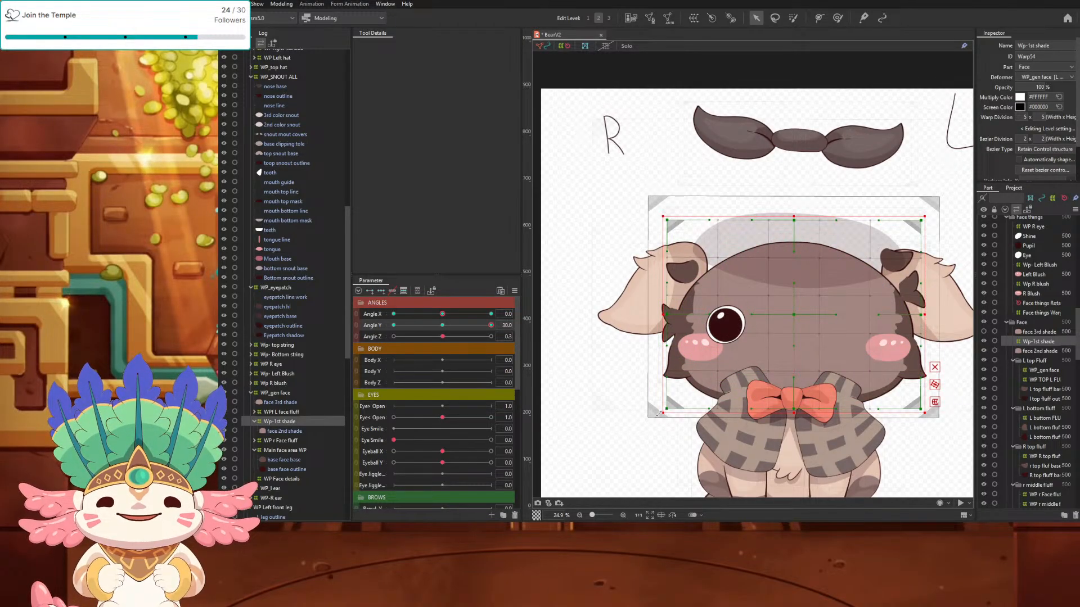
left_click_drag(667, 221, 701, 230)
left_click_drag(922, 223, 914, 237)
left_click_drag(795, 222, 790, 245)
left_click_drag(702, 230, 699, 243)
left_click_drag(912, 239, 910, 271)
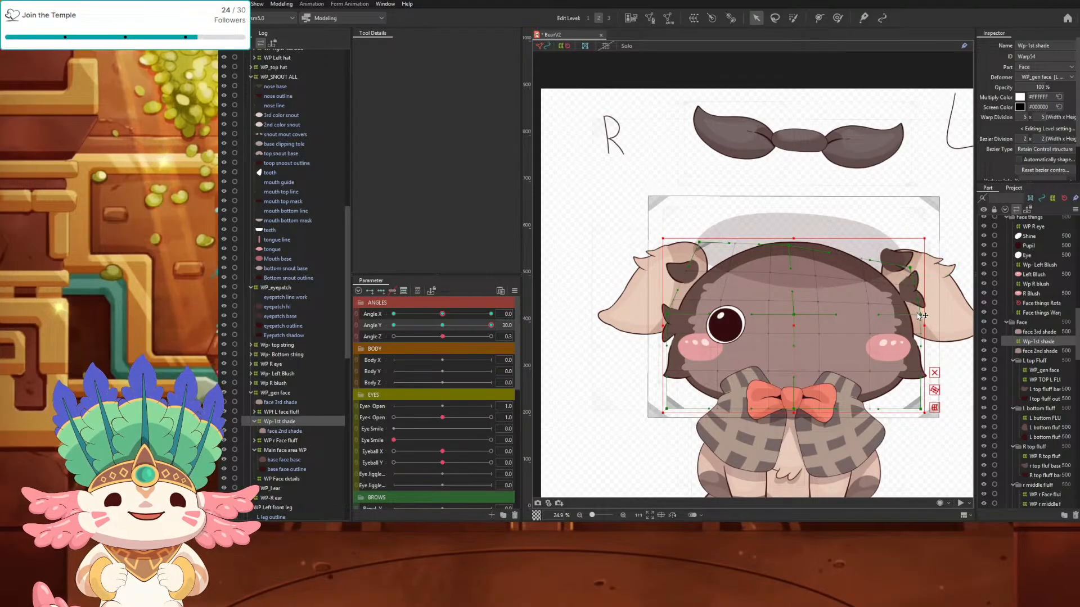
Step: Pull the Wp-1st shade warp's side points and bottom corners inward and lower its top edge further at Angle Y 30
left_click_drag(920, 317, 904, 317)
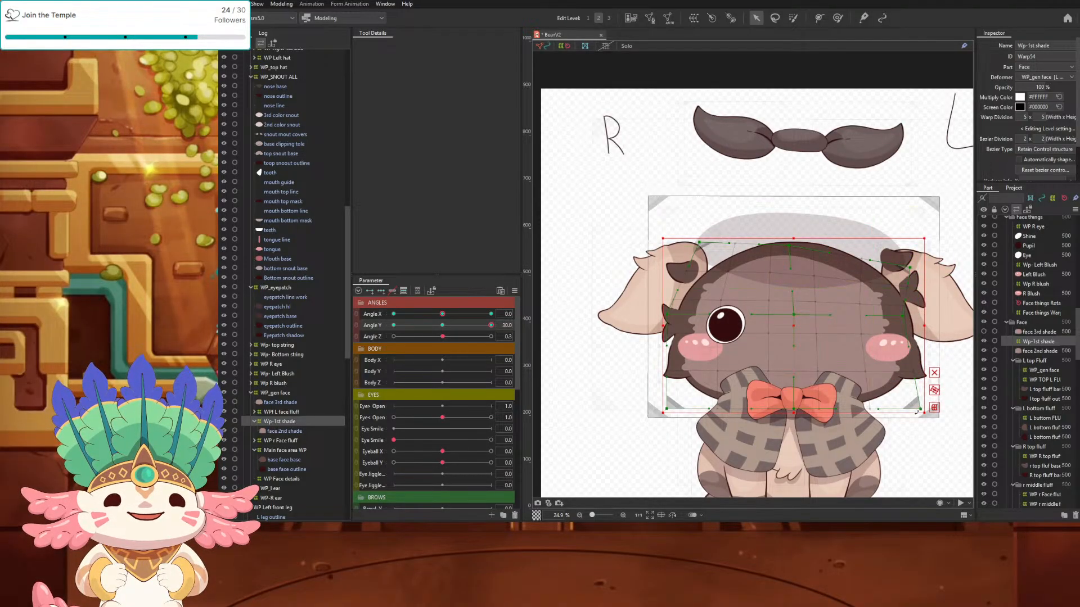
left_click_drag(922, 414, 913, 412)
left_click_drag(668, 413, 676, 407)
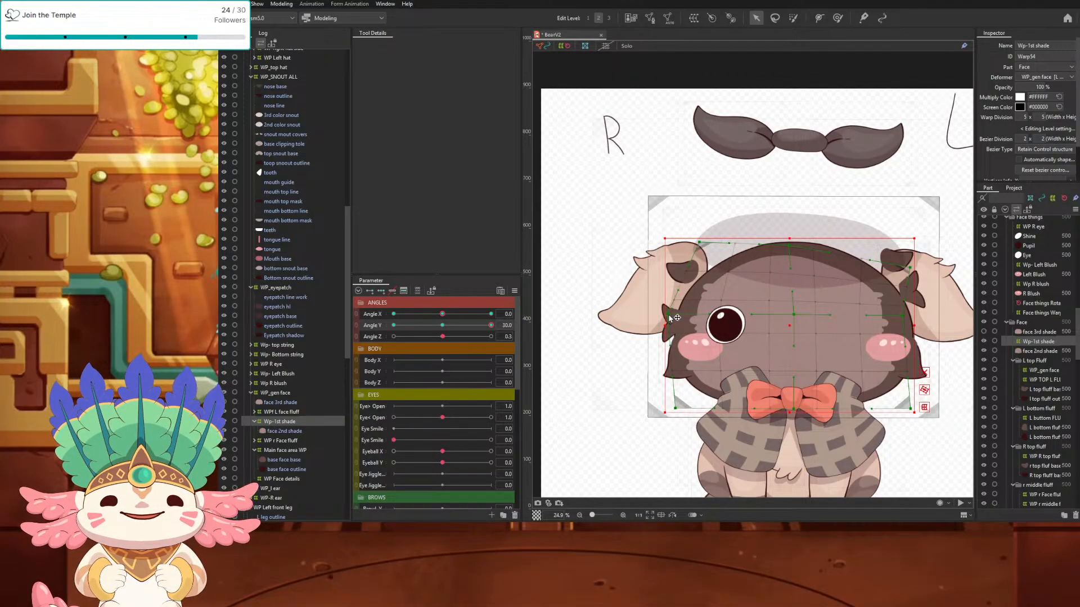
left_click_drag(675, 318, 687, 320)
left_click_drag(699, 242, 696, 253)
left_click_drag(796, 243, 796, 254)
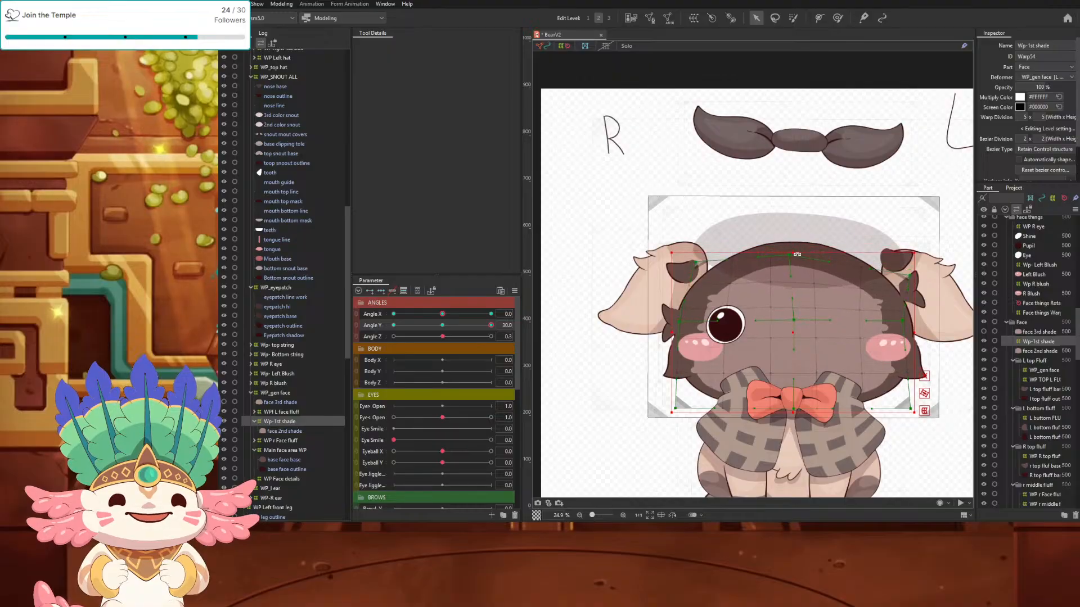
Step: Move the whole Wp-1st shade warp up at Angle Y 30 and fit its top corners and top-centre point to the head
left_click_drag(793, 339, 793, 308)
left_click_drag(913, 247, 880, 248)
left_click_drag(788, 228, 790, 236)
left_click_drag(699, 235, 716, 245)
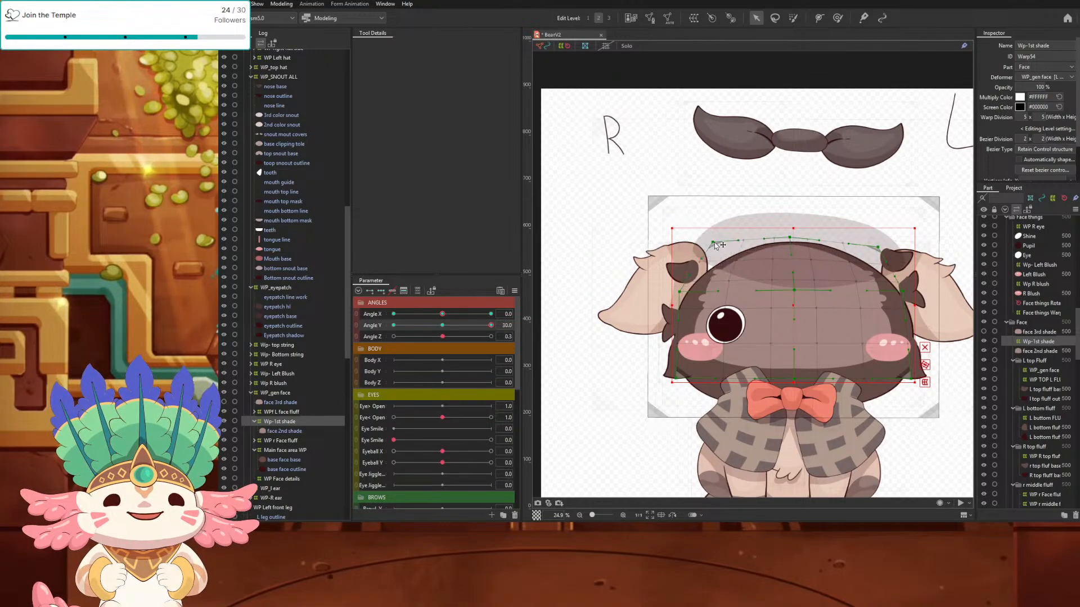
left_click_drag(790, 238, 790, 245)
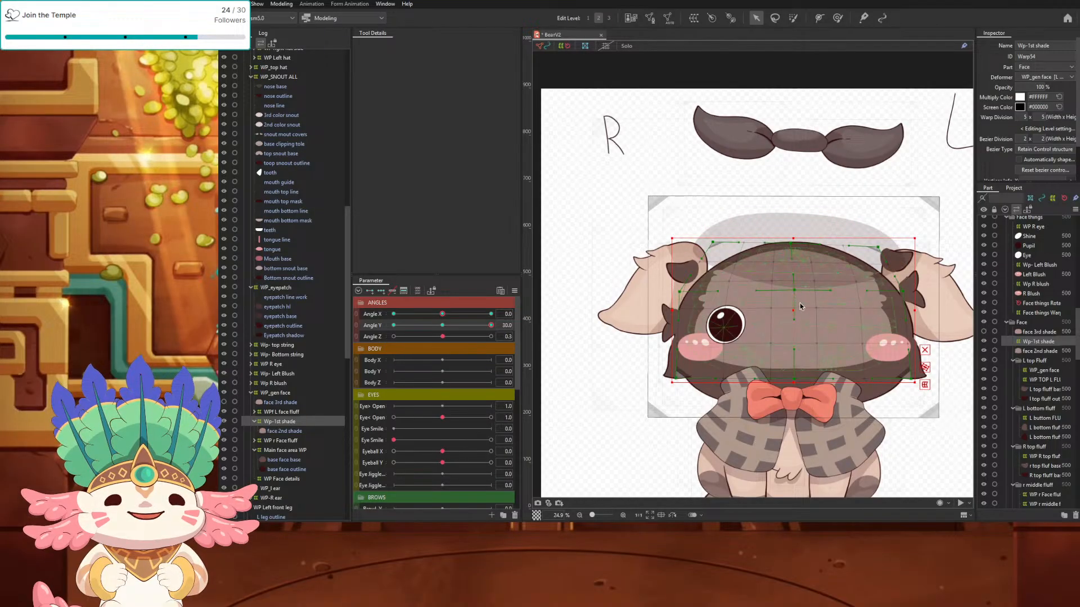
Step: Raise the Wp-1st shade warp's bottom-centre and centre points at Angle Y 30 and adjust its bottom R corner and lower edge
left_click_drag(799, 382, 794, 353)
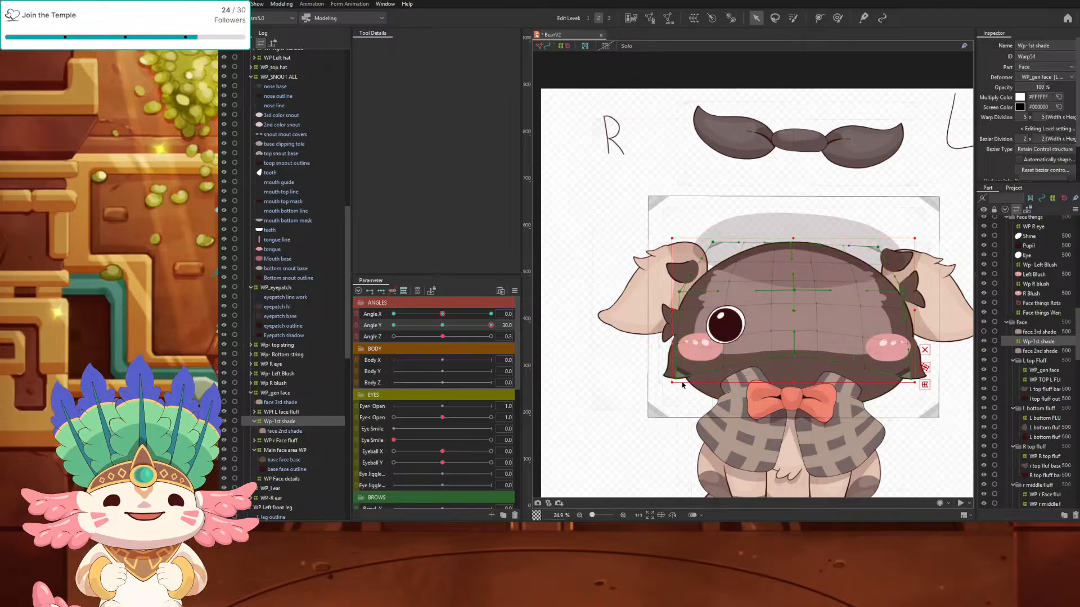
left_click_drag(676, 378, 683, 381)
left_click_drag(794, 354, 796, 335)
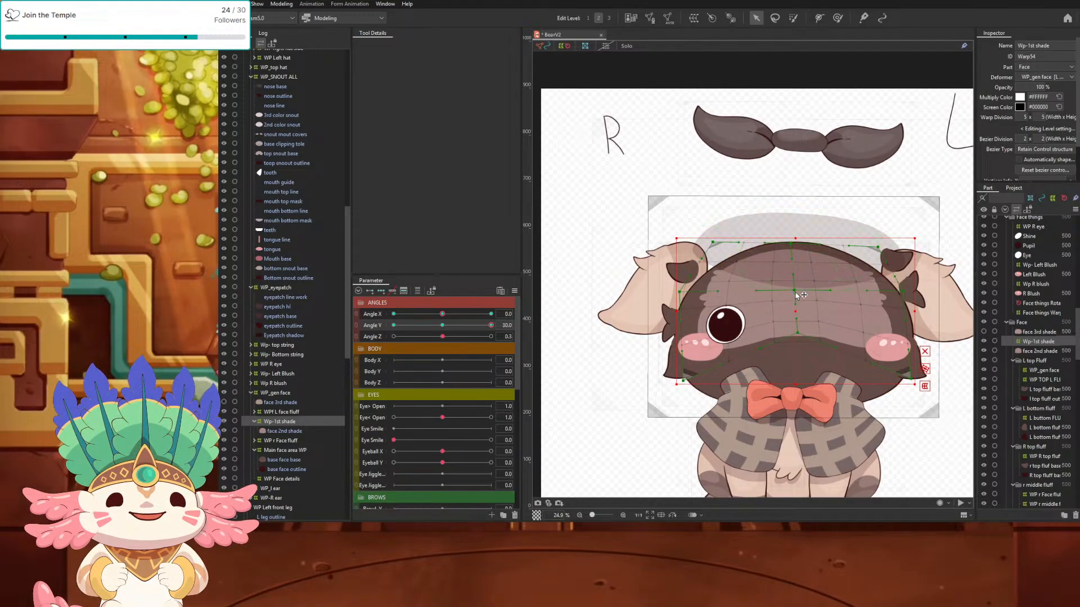
left_click_drag(795, 290, 796, 269)
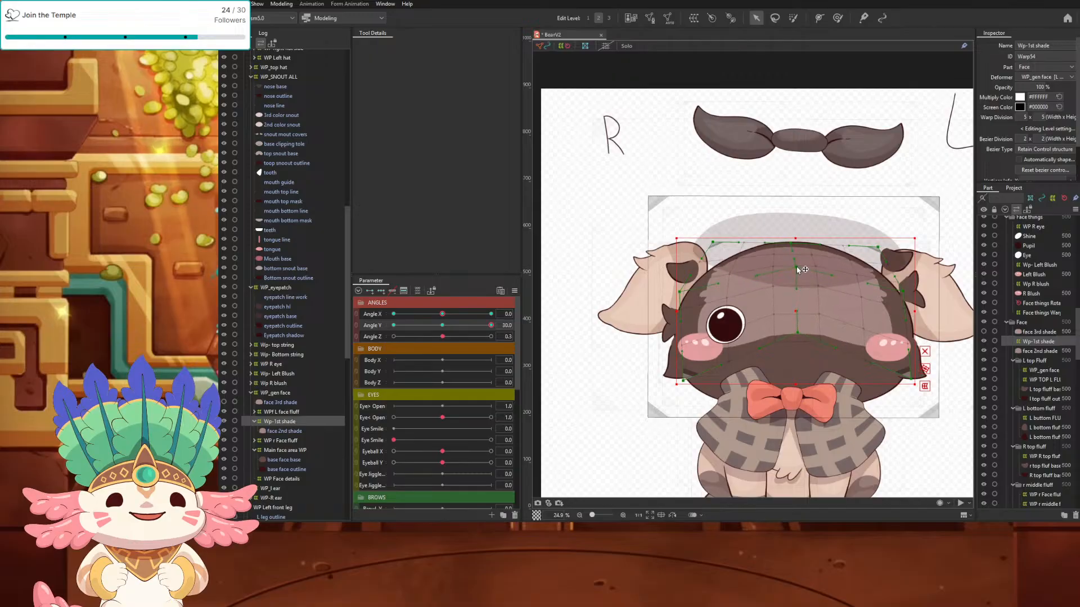
left_click_drag(795, 312, 794, 308)
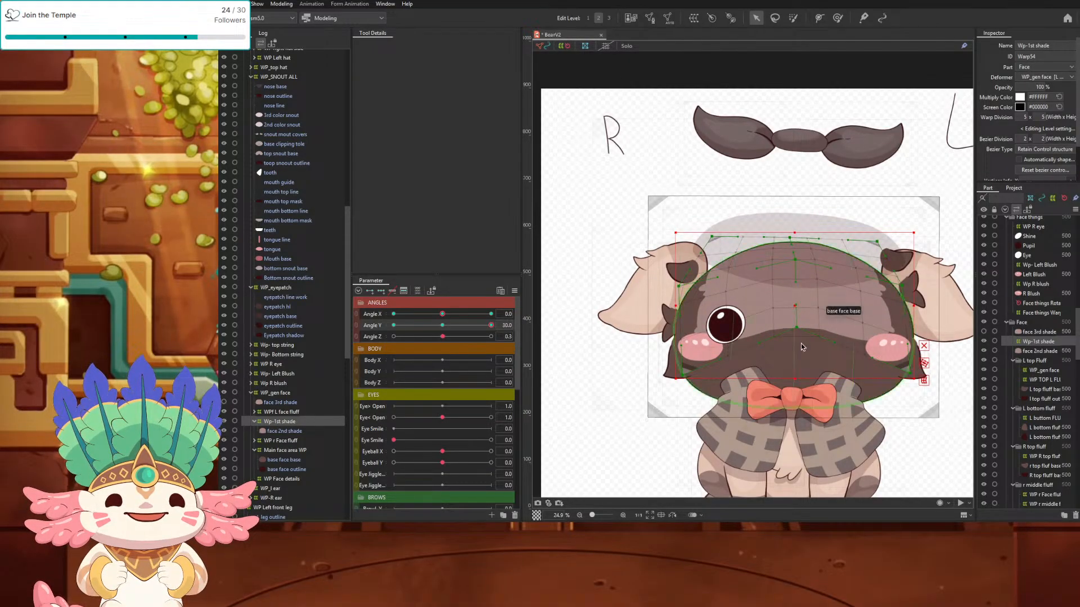
left_click_drag(794, 379, 793, 386)
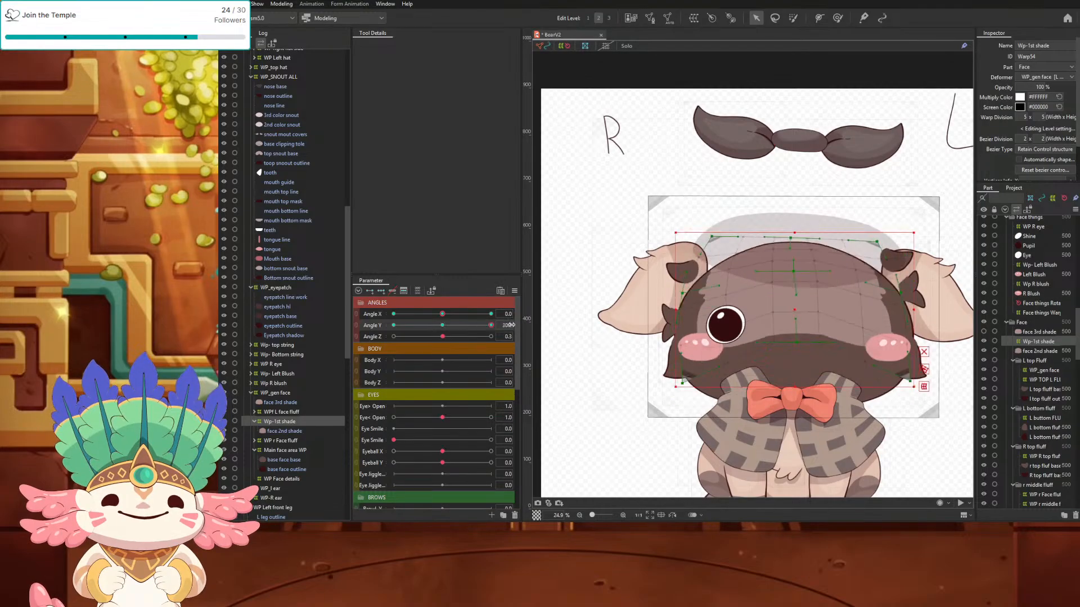
Step: At Angle Y -30, pull the Wp-1st shade warp's bottom corners, L side point and top L corner inward
left_click_drag(540, 325, 369, 337)
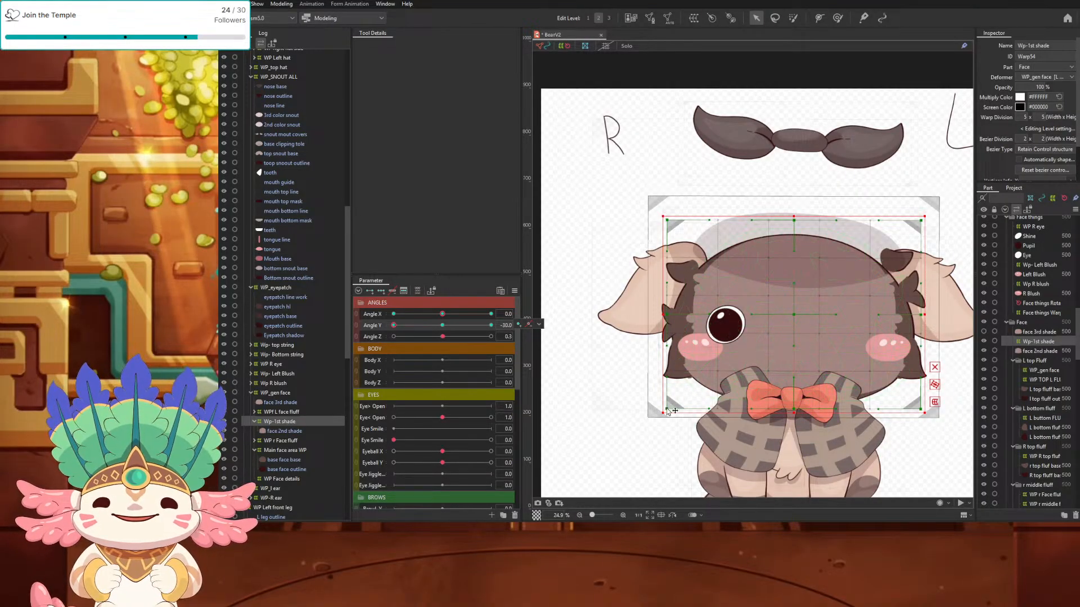
left_click_drag(666, 412, 676, 412)
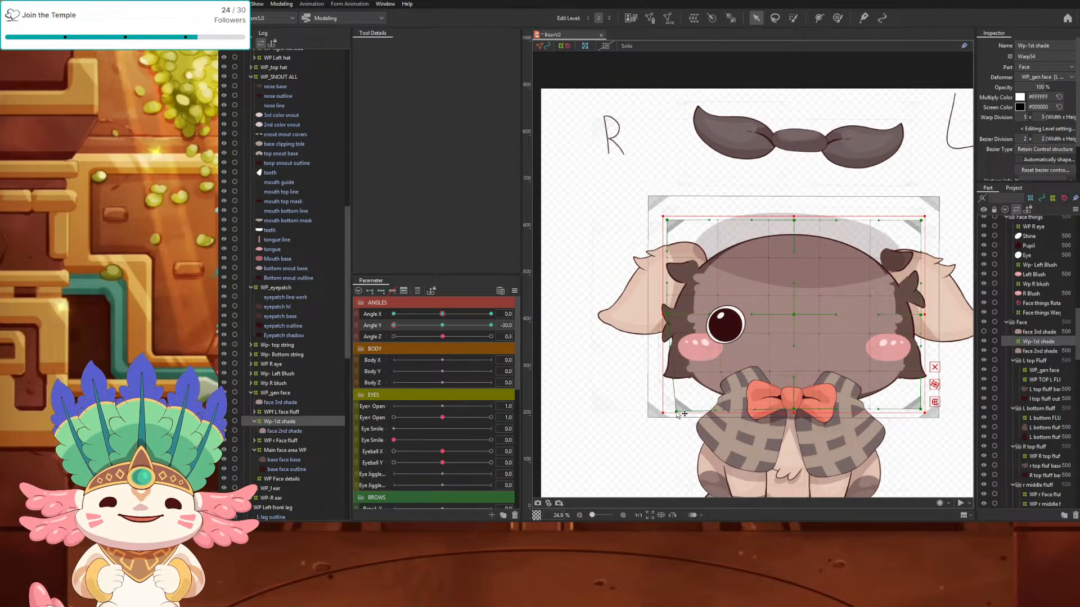
left_click_drag(921, 410, 908, 411)
left_click_drag(921, 316, 907, 319)
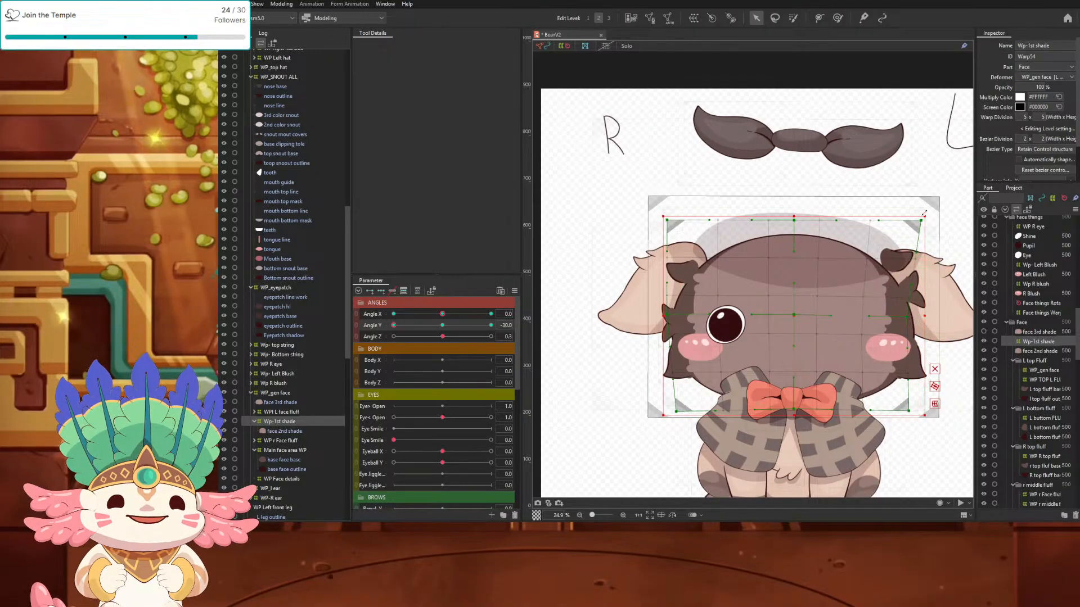
left_click_drag(922, 224, 901, 231)
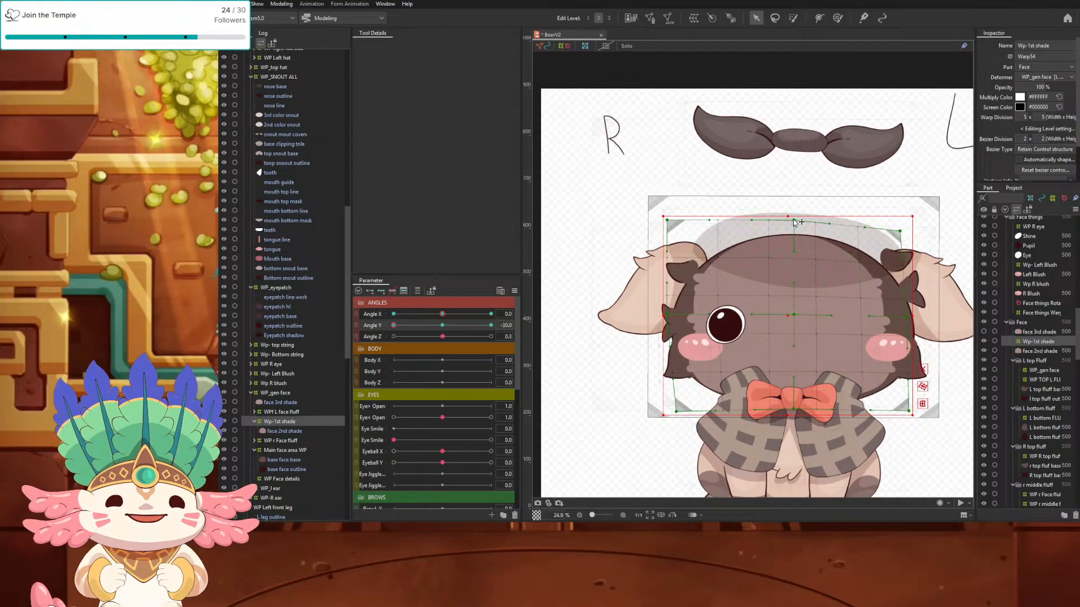
Step: Lower the Wp-1st shade warp's top-centre point and both top corners toward the hairline at Angle Y -30
left_click_drag(794, 221, 797, 245)
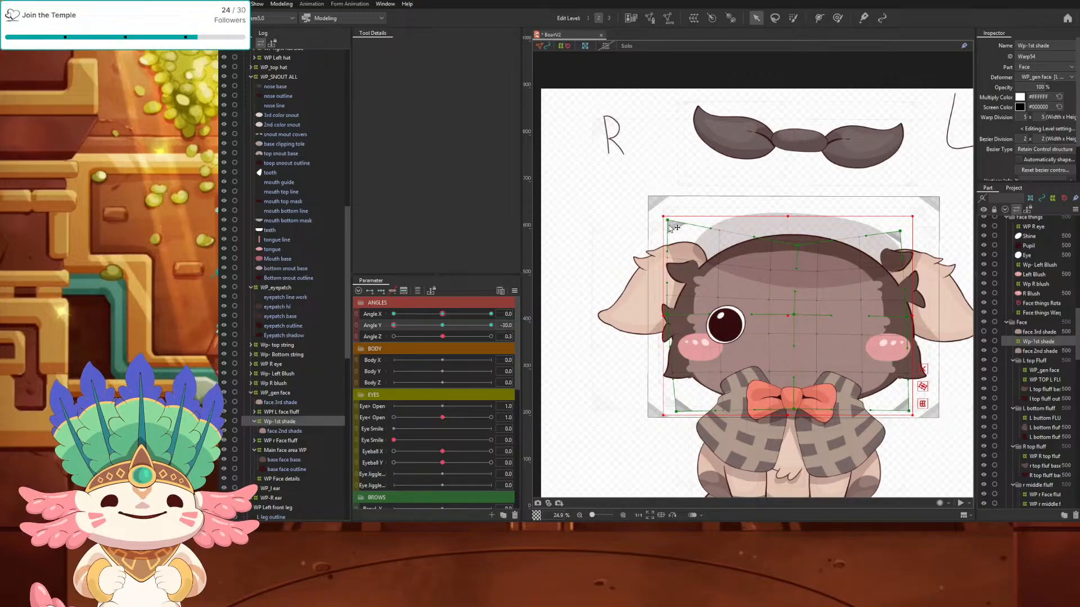
left_click_drag(668, 222, 681, 251)
left_click_drag(900, 232, 882, 251)
left_click_drag(802, 249, 800, 279)
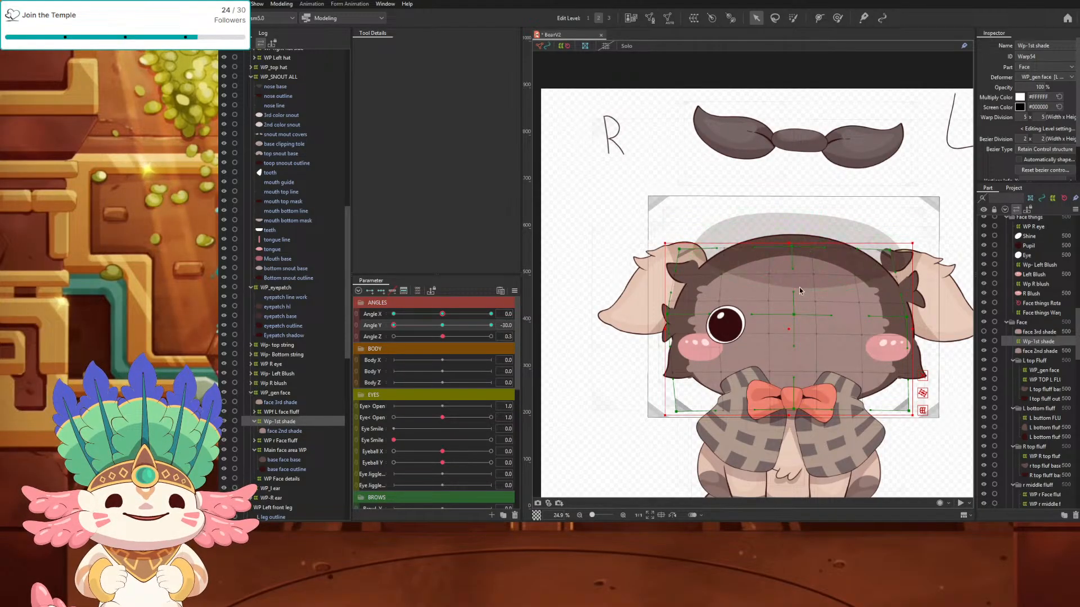
Step: Push the Wp-1st shade warp's centre, bottom-centre and bottom R corner points downward at Angle Y -30
left_click_drag(793, 320, 797, 370)
left_click_drag(675, 410, 675, 417)
left_click_drag(792, 410, 791, 437)
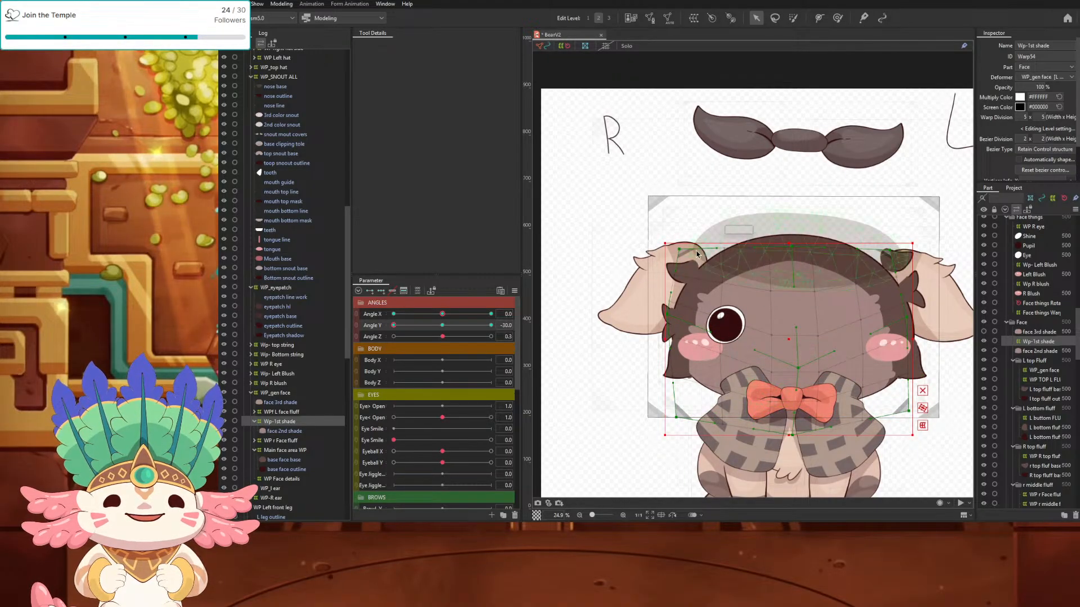
Step: Refine the Wp-1st shade warp's R side points at Angle Y -30 and raise its centre point and bottom edge slightly
left_click_drag(680, 249, 686, 246)
left_click_drag(668, 315, 682, 299)
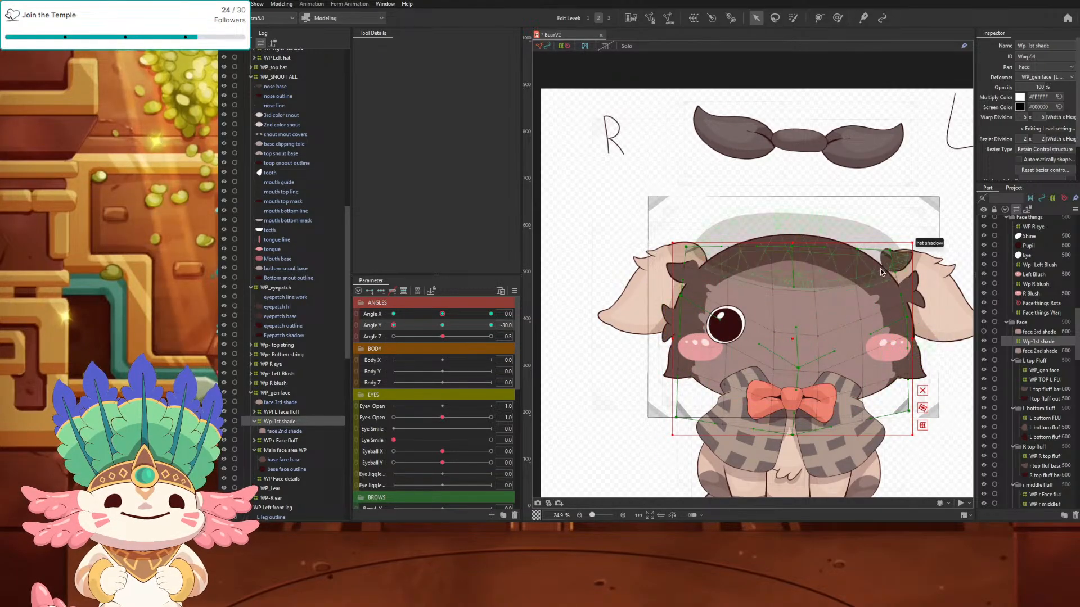
left_click_drag(680, 412, 676, 415)
left_click_drag(680, 296, 683, 313)
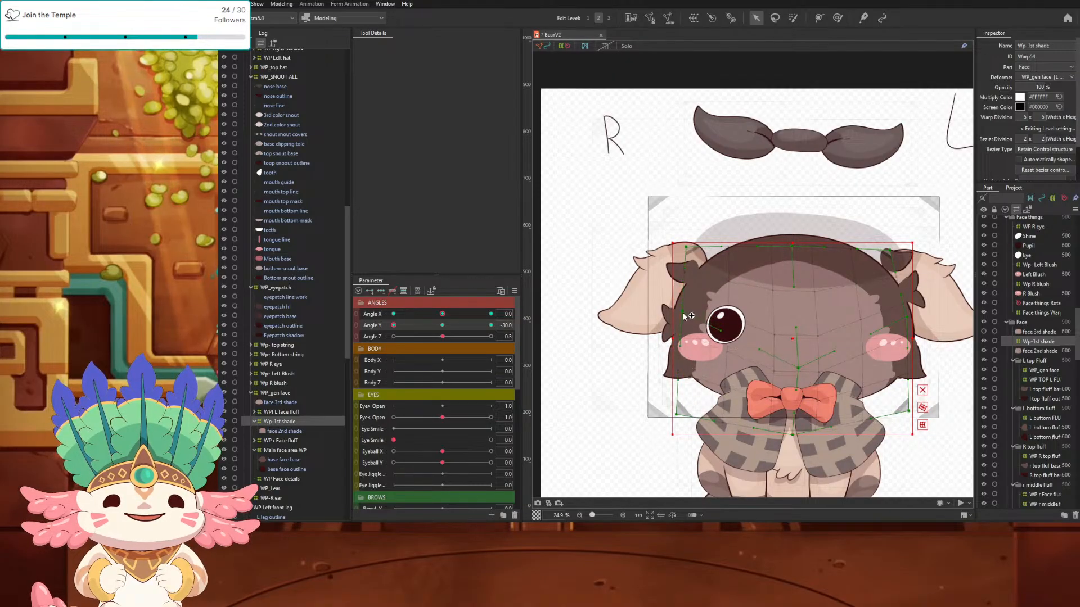
left_click_drag(797, 367, 790, 365)
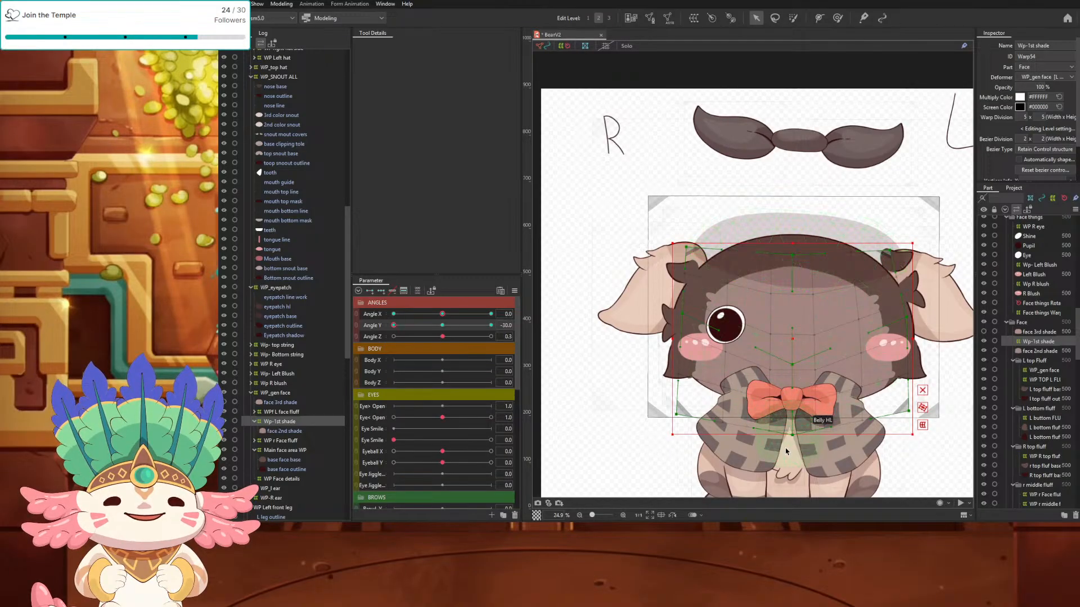
left_click_drag(790, 435, 791, 428)
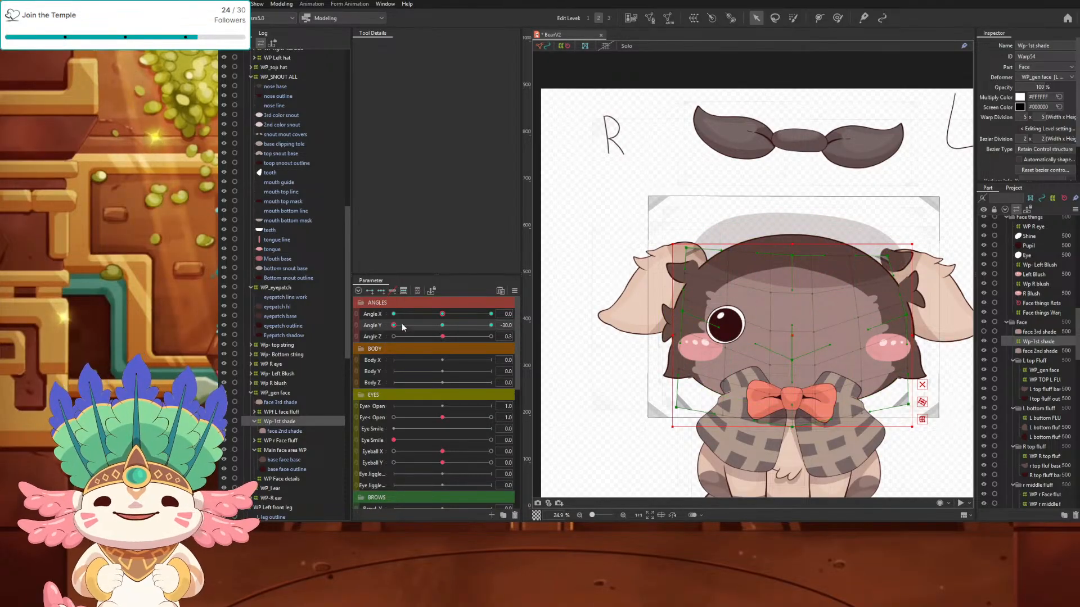
left_click_drag(401, 325, 343, 349)
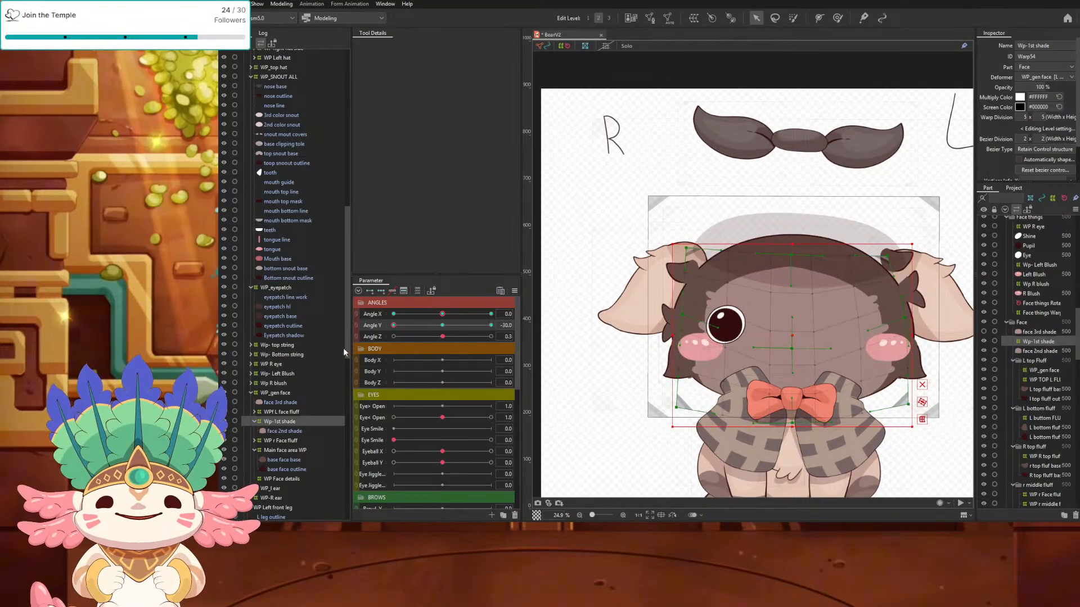
Step: Spread the Wp-1st shade warp's bottom corners outward and lower its centre and top-centre points at Angle Y -30
mouse_move(676, 407)
left_mouse_down()
mouse_move(658, 404)
mouse_move(666, 397)
left_mouse_up()
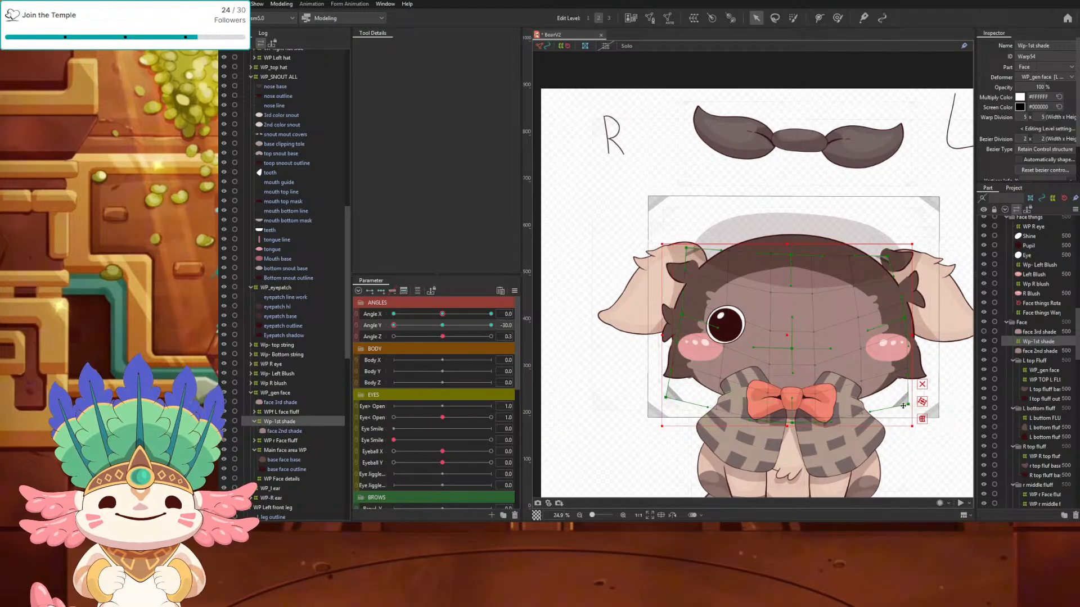
left_click_drag(908, 405, 921, 402)
left_click_drag(792, 350, 794, 367)
left_click_drag(791, 257, 791, 304)
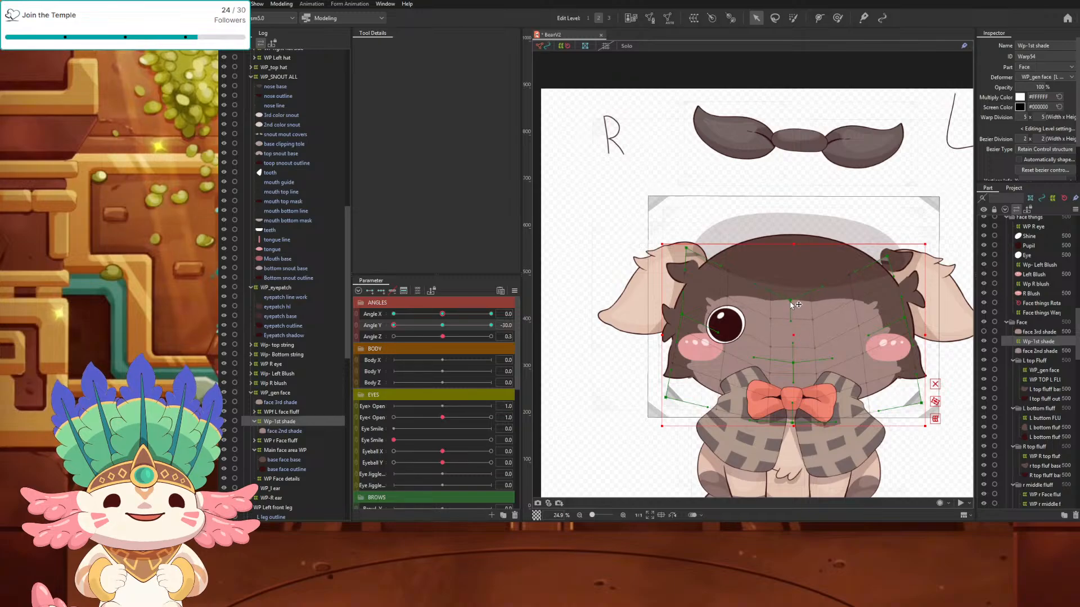
Step: Move the Wp-1st shade warp's R and L side points outward and slightly up at Angle Y -30
left_click_drag(394, 325, 343, 368)
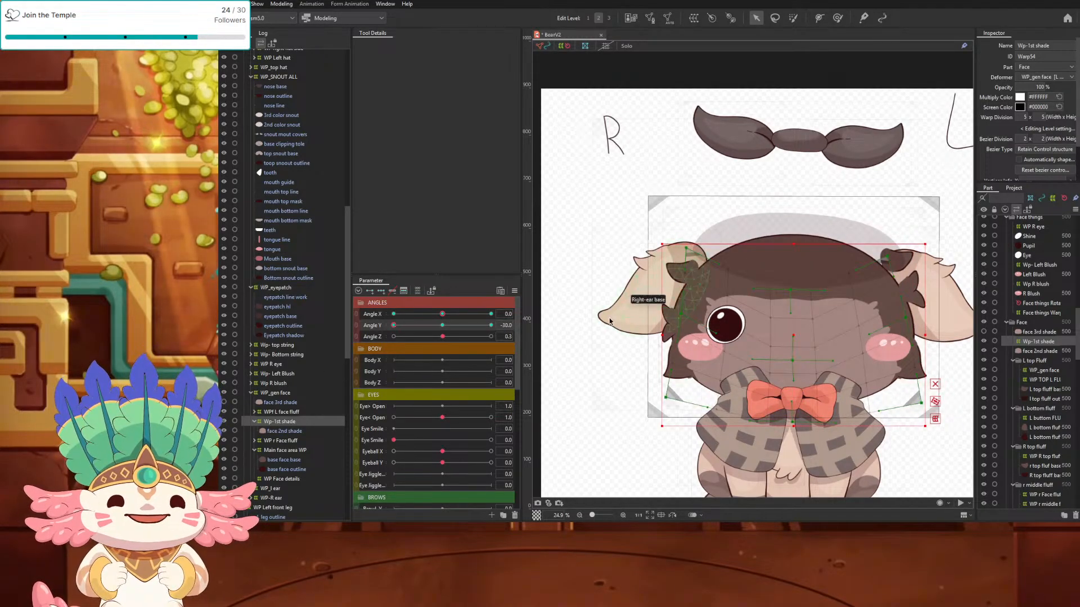
left_click_drag(684, 315, 670, 309)
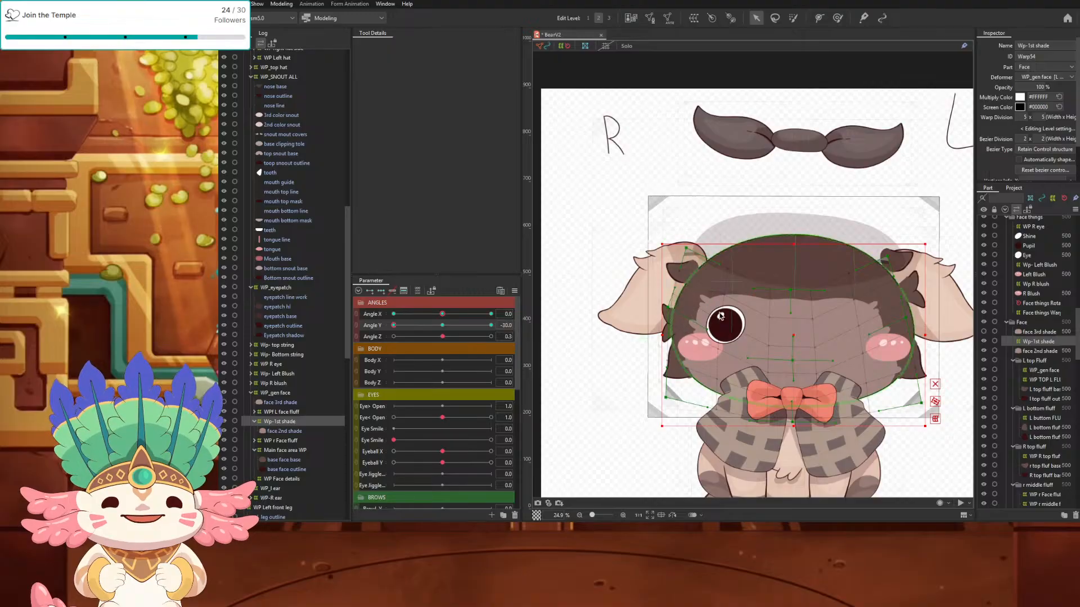
left_click_drag(905, 318, 914, 312)
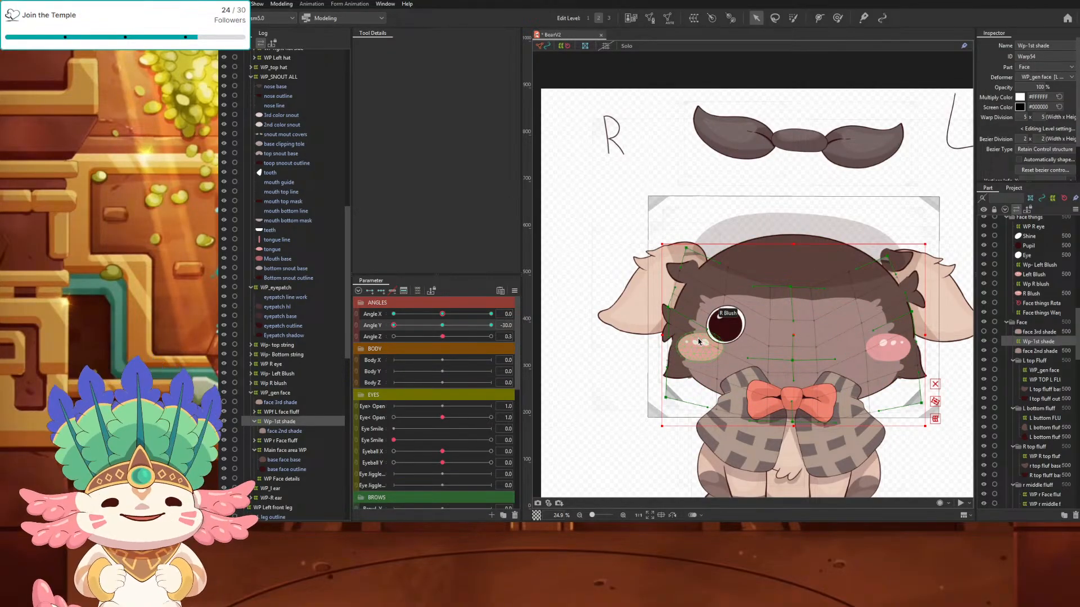
Step: Link Angle X with Angle Y, and lower the Wp-1st shade warp's top L corner and top-centre points at X 30, Y -30
left_click_drag(429, 335, 548, 376)
left_click(357, 316)
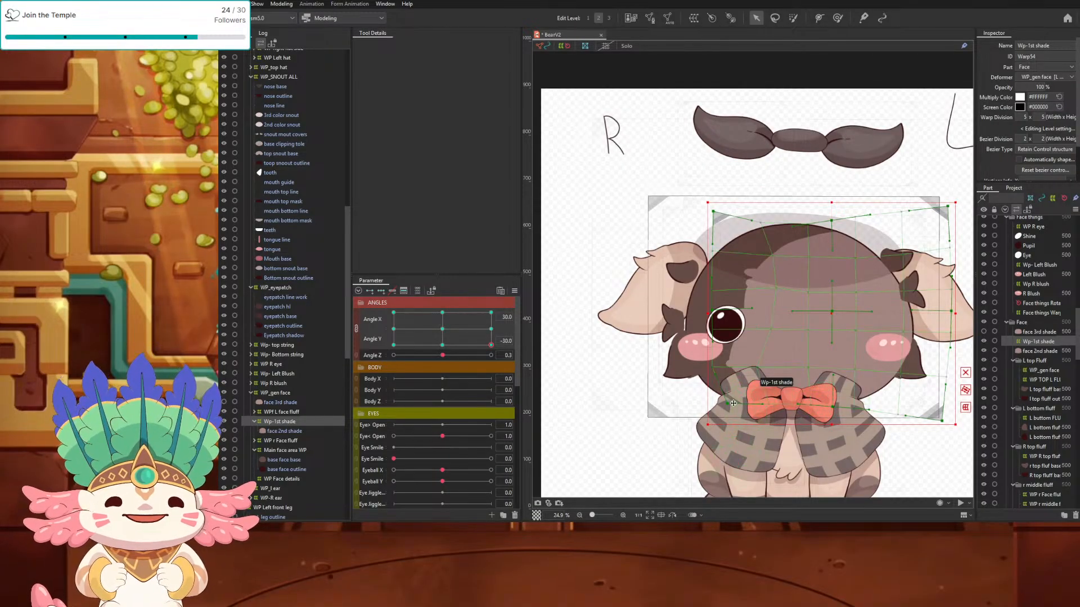
left_click_drag(954, 312, 952, 315)
left_click_drag(949, 209, 950, 265)
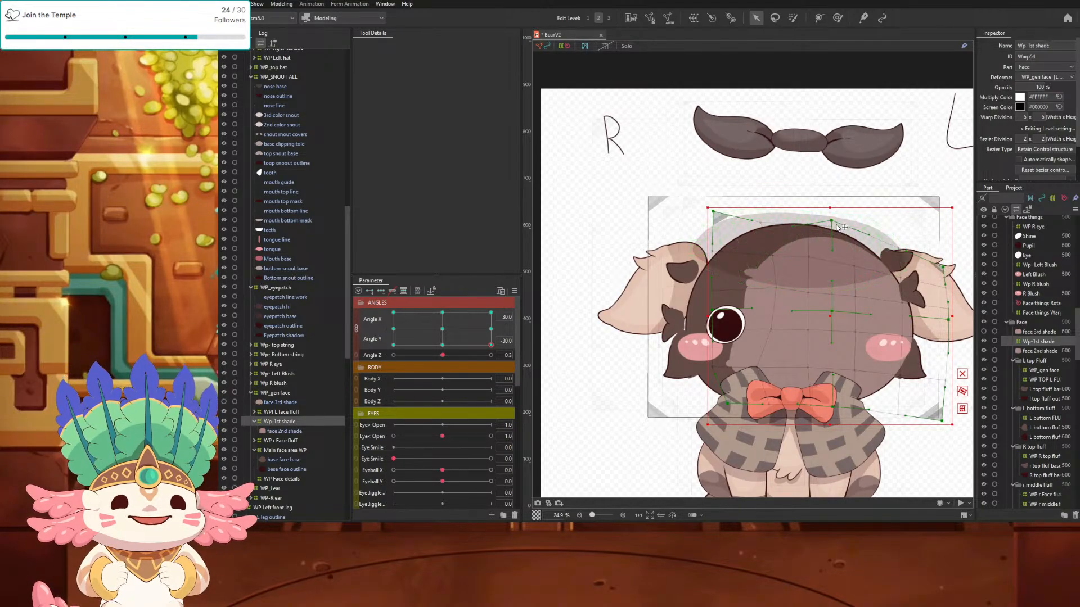
left_click_drag(842, 227, 841, 247)
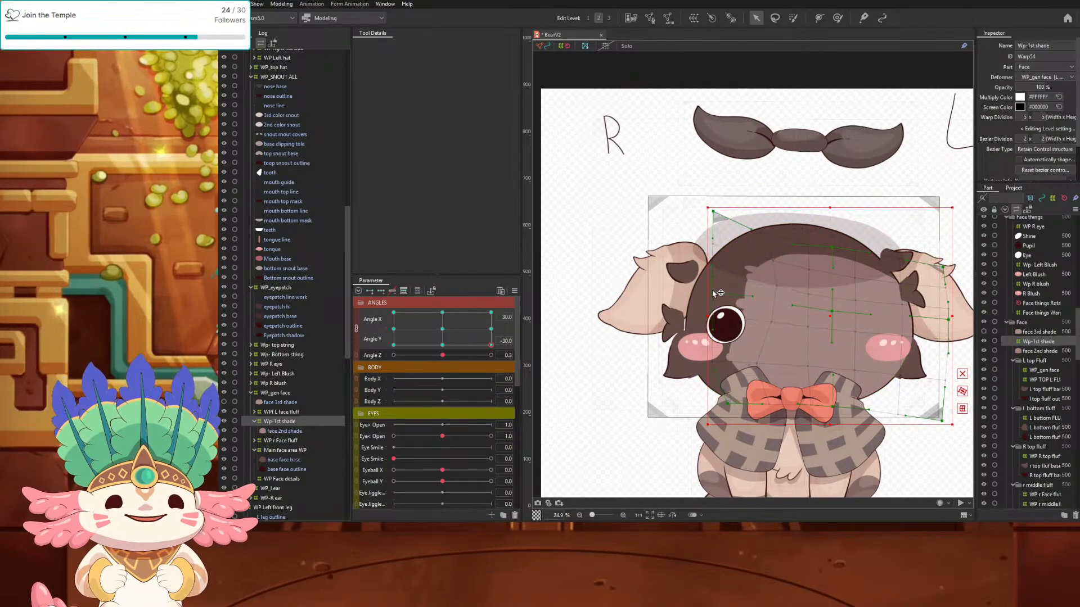
Step: Move the Wp-1st shade warp's bottom R corner outward and lower its bottom-centre and top L corner points at X 30, Y -30
left_click_drag(726, 407, 712, 400)
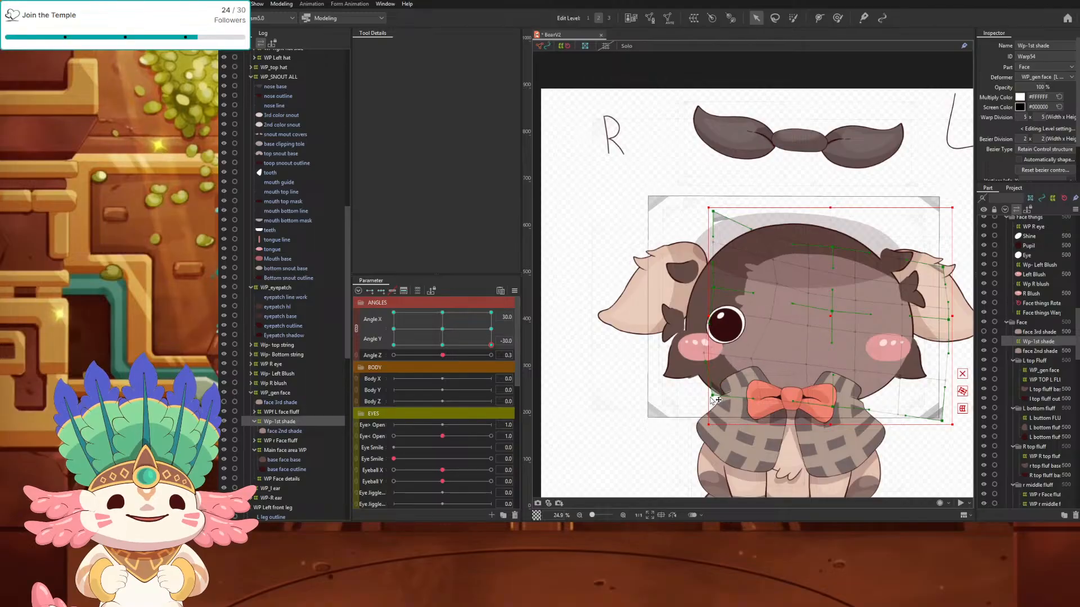
left_click_drag(833, 406, 831, 420)
left_click_drag(947, 271, 947, 283)
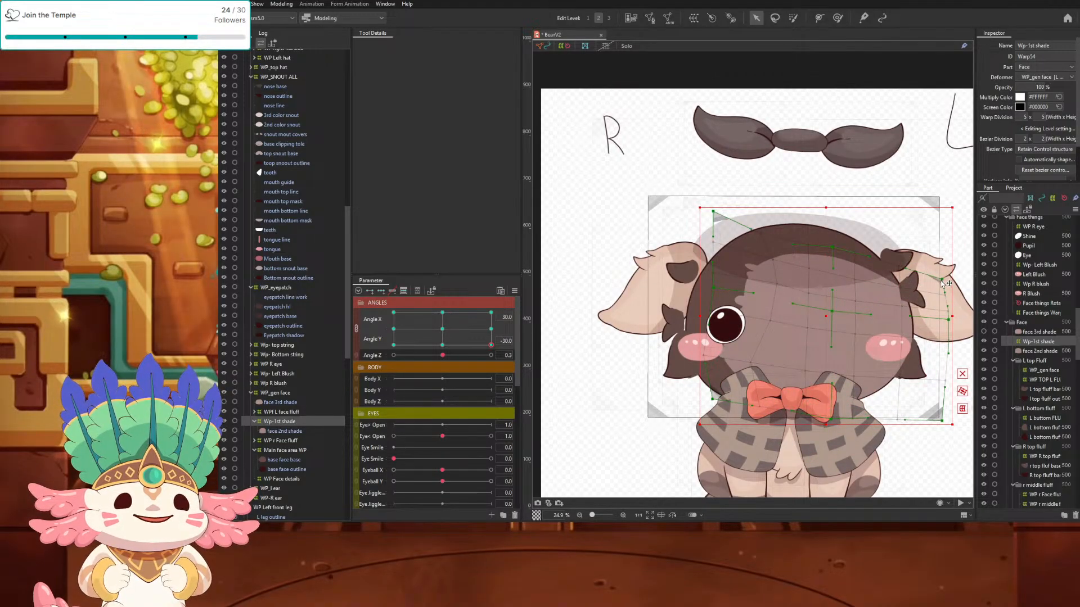
left_click_drag(837, 254, 846, 248)
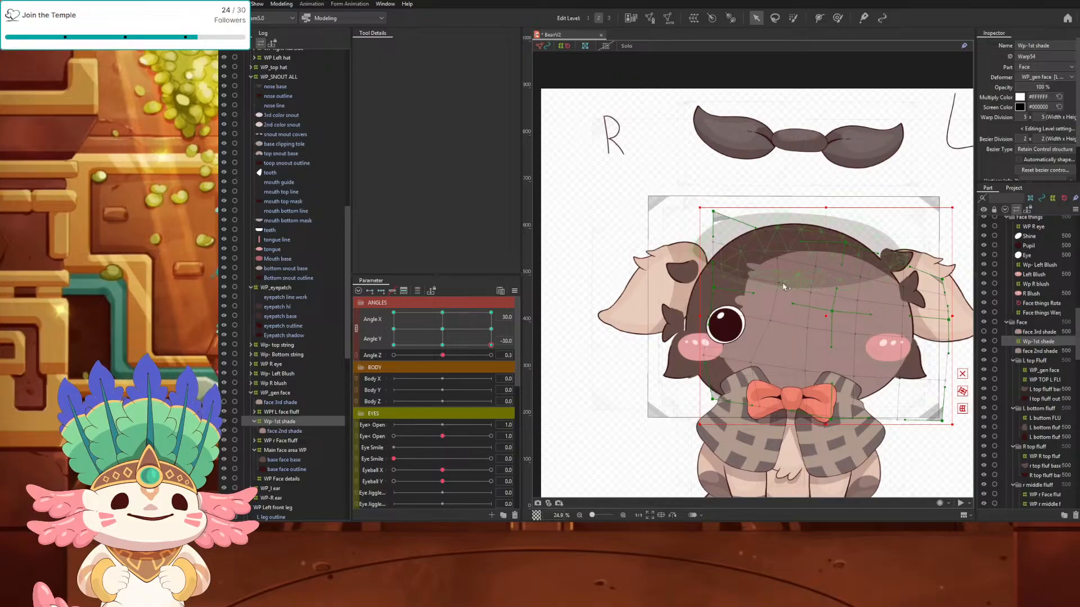
left_click_drag(491, 345, 498, 367)
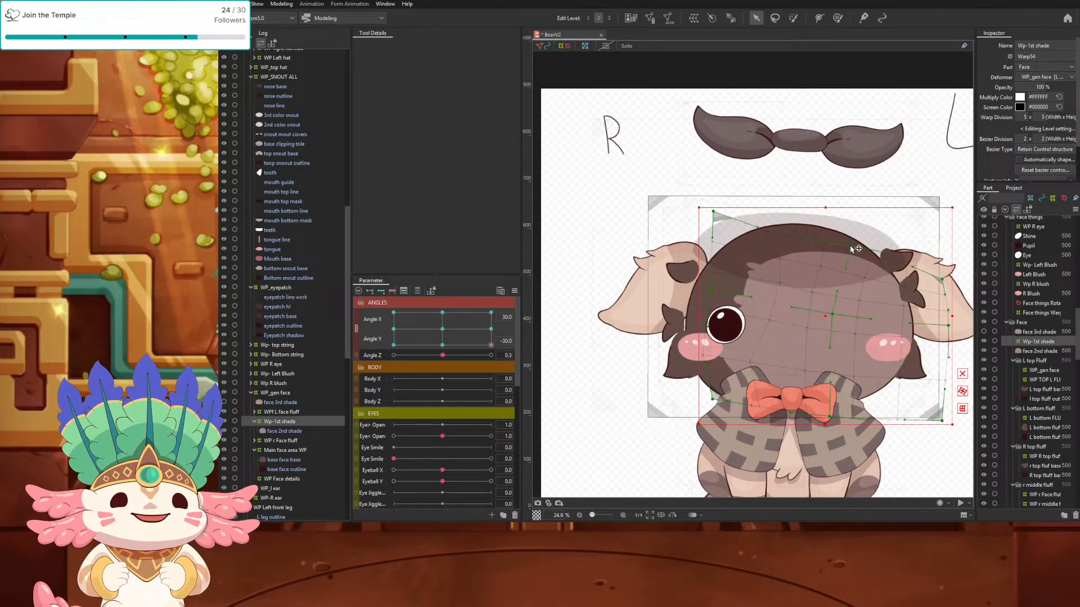
Step: Refine the Wp-1st shade warp's L edge points and bottom R corner, and shift its centre down toward L at X 30, Y -30
left_click_drag(943, 277, 942, 291)
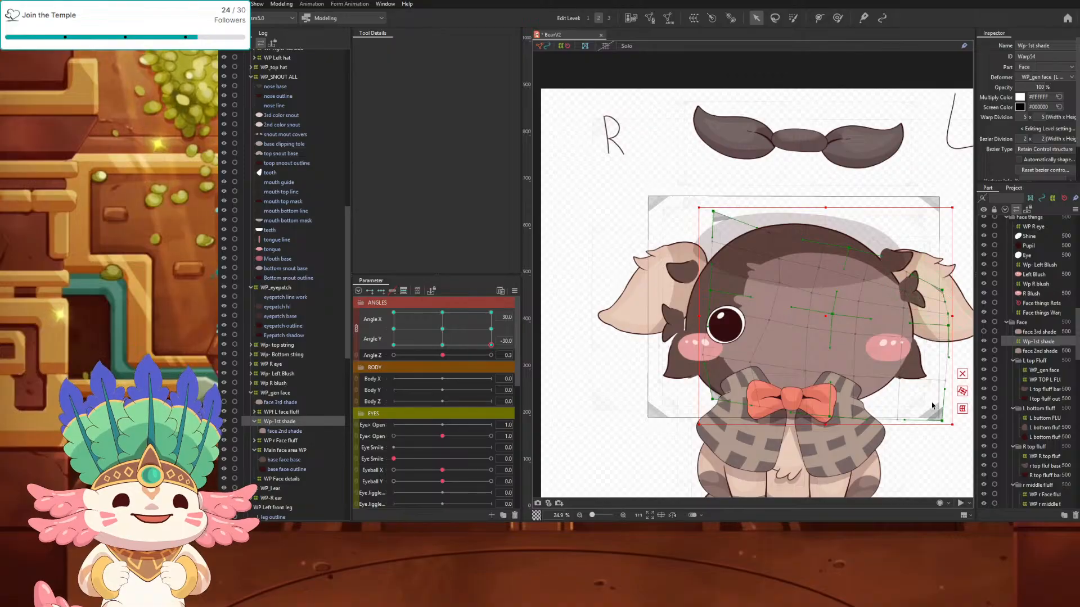
left_click_drag(942, 421, 939, 426)
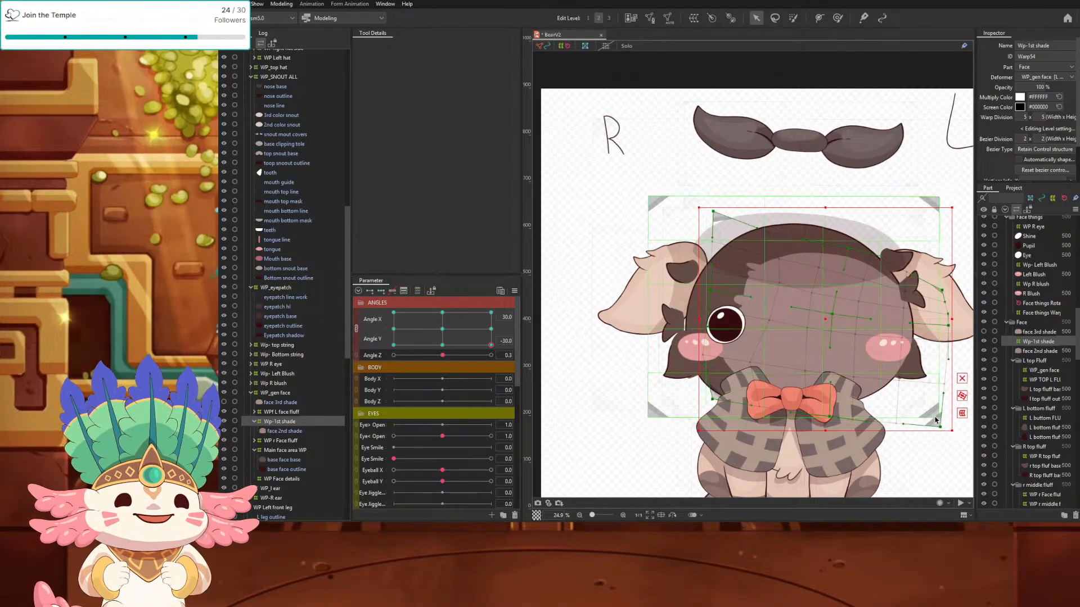
left_click_drag(950, 330, 946, 336)
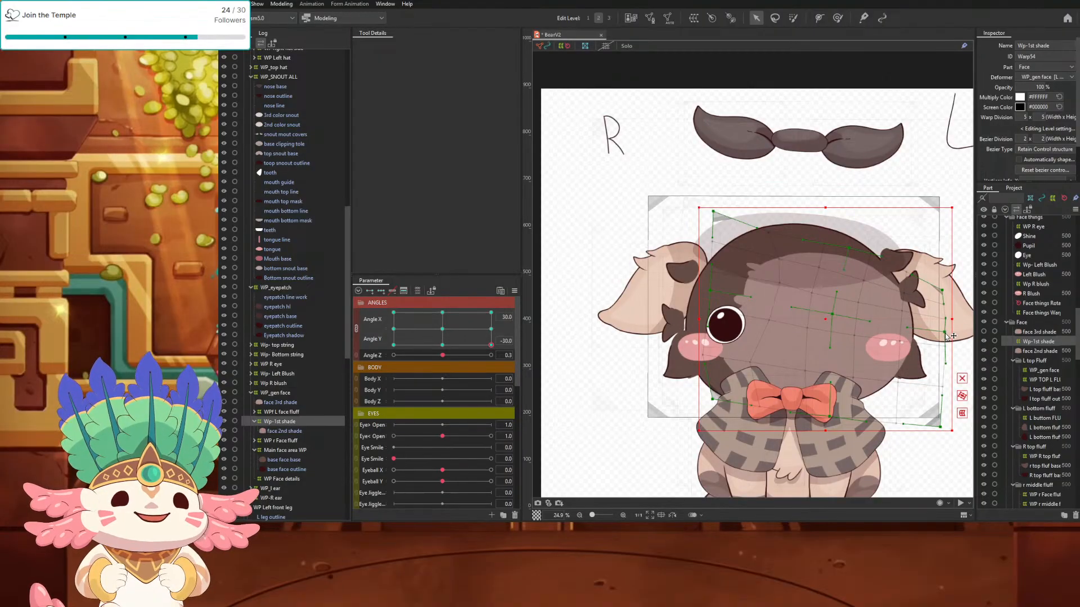
left_click_drag(943, 291, 943, 285)
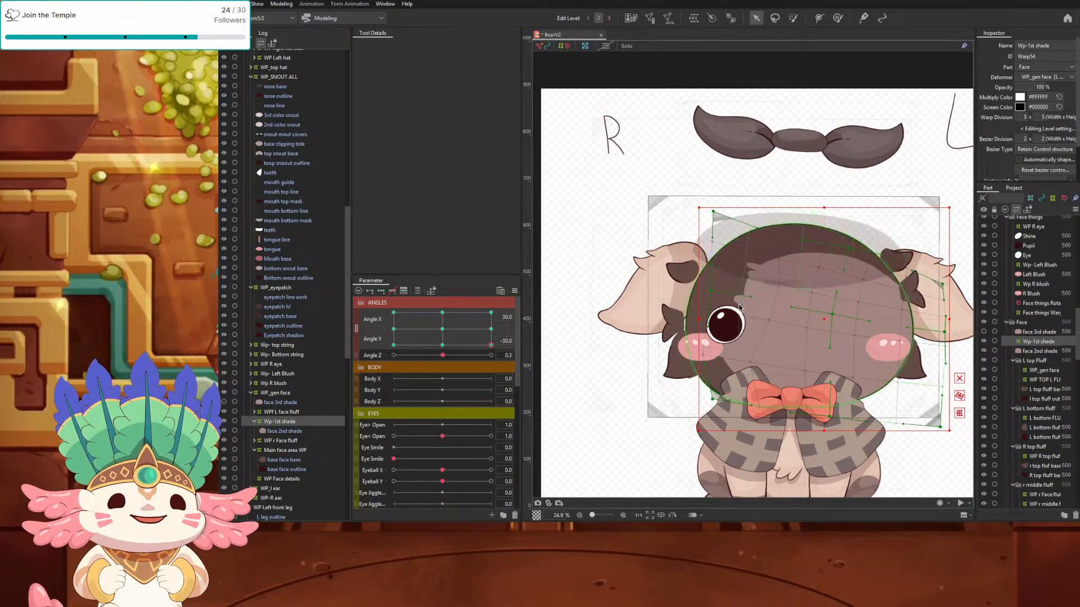
left_click_drag(713, 399, 719, 401)
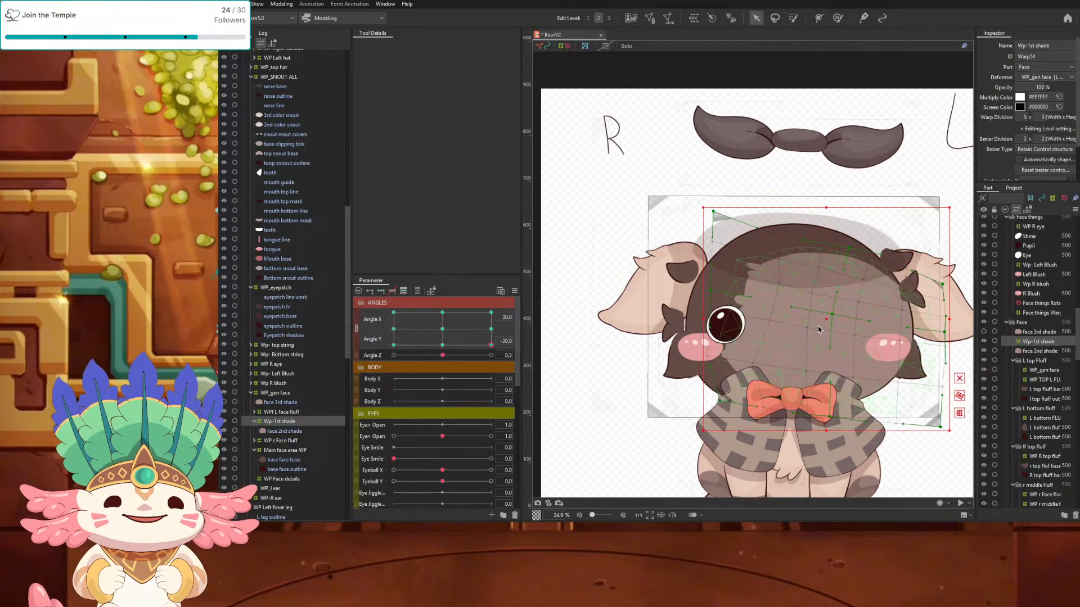
left_click_drag(835, 315, 854, 336)
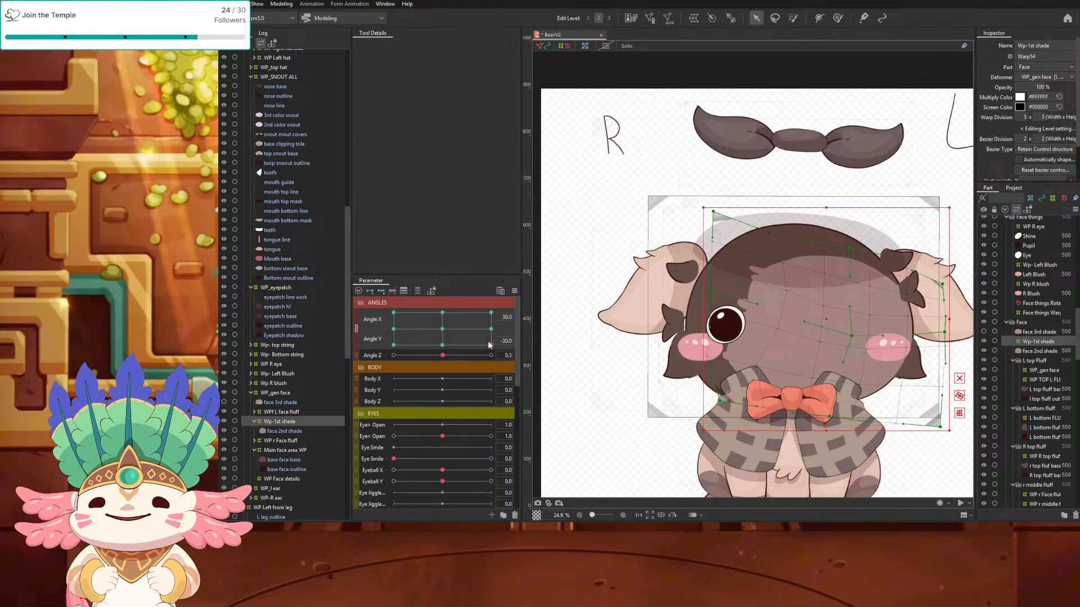
Step: At Angle X 30, Angle Y 30, push the Wp-1st shade warp's R side, top R corner and top-centre points toward R and raise its centre slightly
left_click_drag(488, 345, 491, 312)
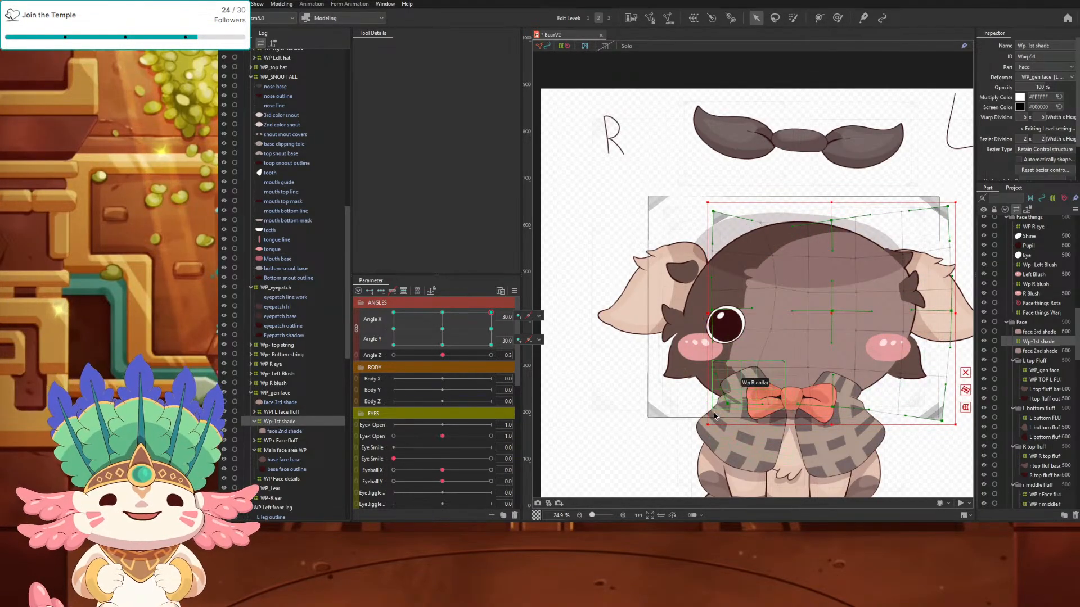
left_click_drag(712, 309, 707, 318)
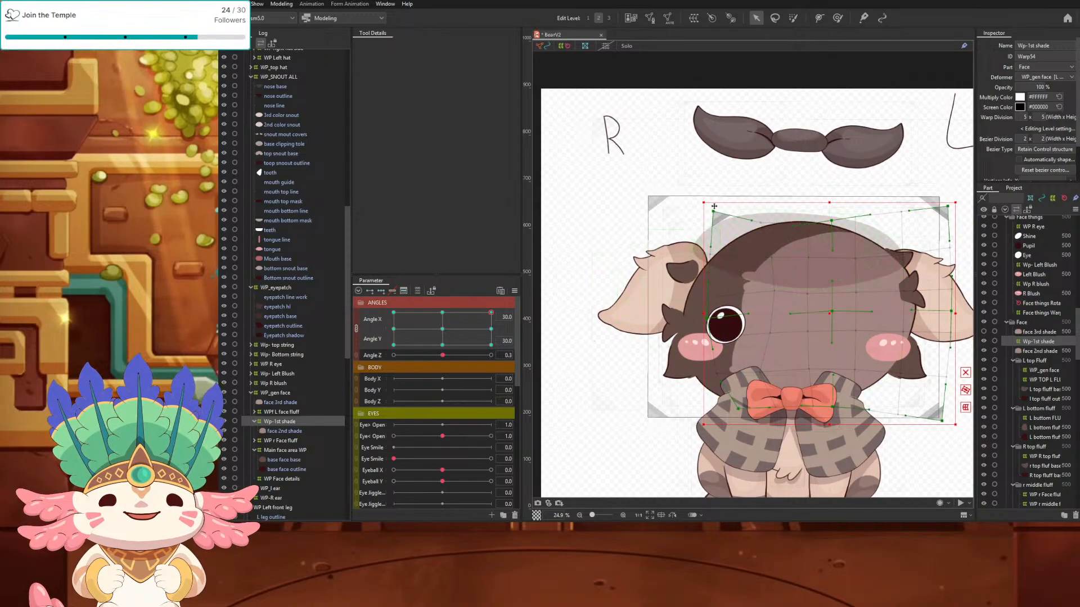
left_click_drag(714, 210, 690, 219)
left_click_drag(827, 222, 803, 223)
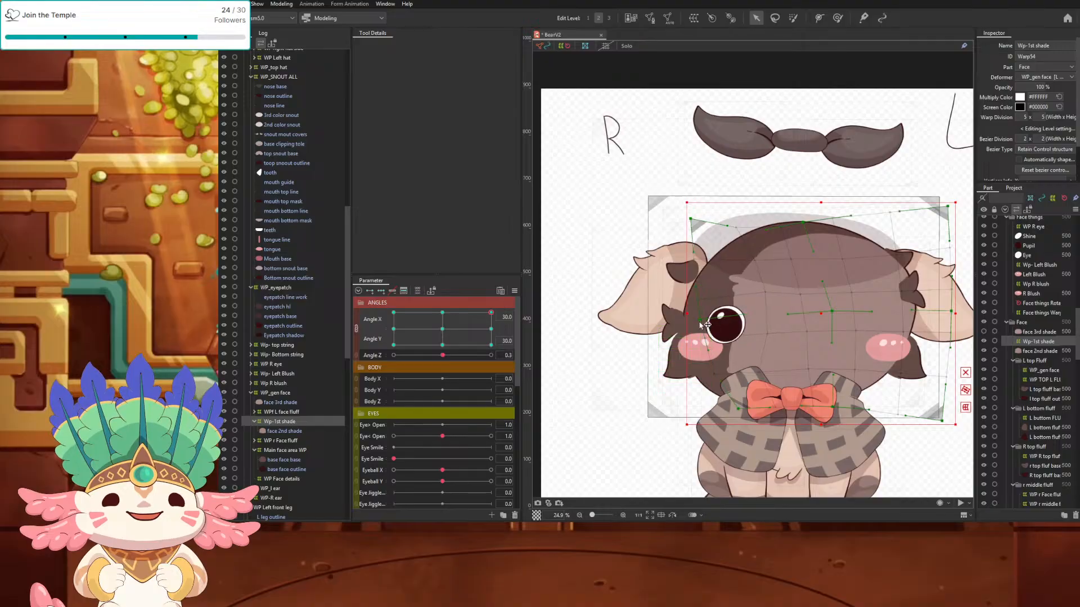
left_click_drag(836, 316, 841, 310)
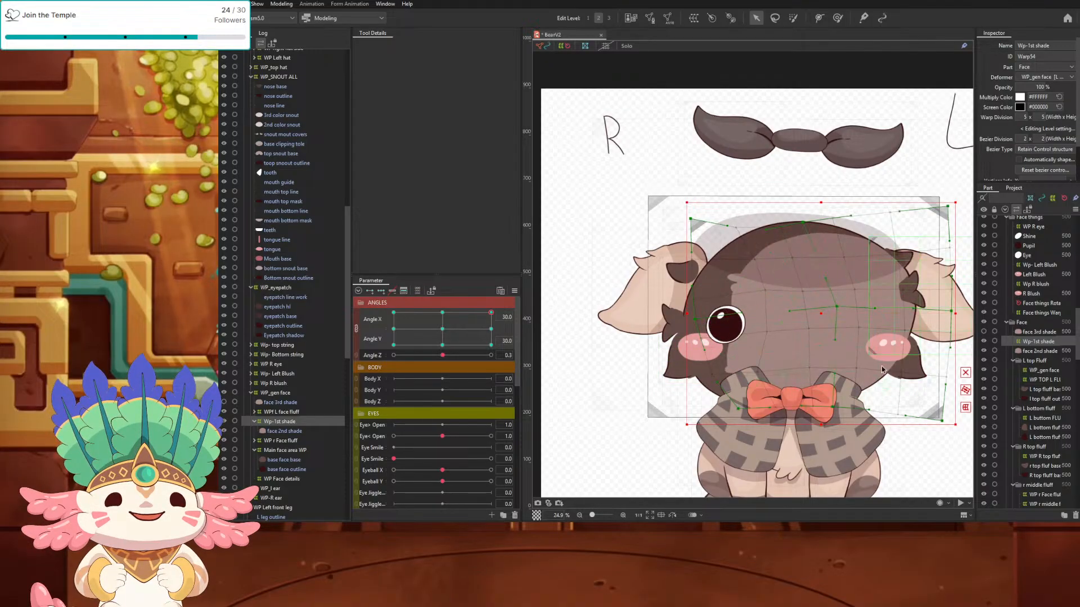
Step: Raise the Wp-1st shade warp's bottom L corner and bottom-centre points and pull its top L corner up and inward at X 30, Y 30
left_click_drag(942, 419, 938, 389)
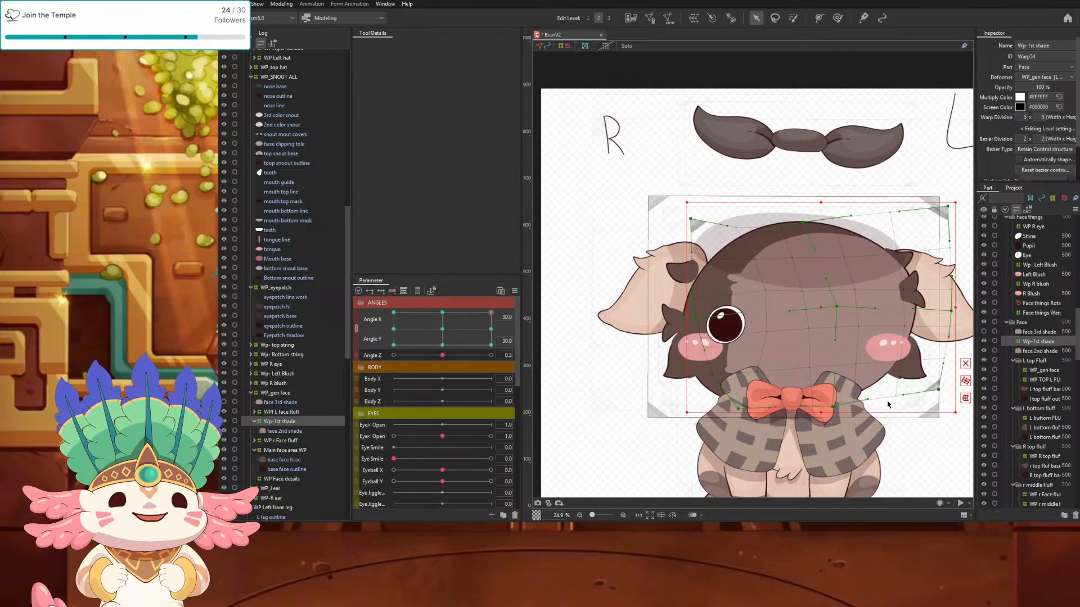
left_click_drag(833, 407, 840, 371)
left_click_drag(949, 209, 910, 189)
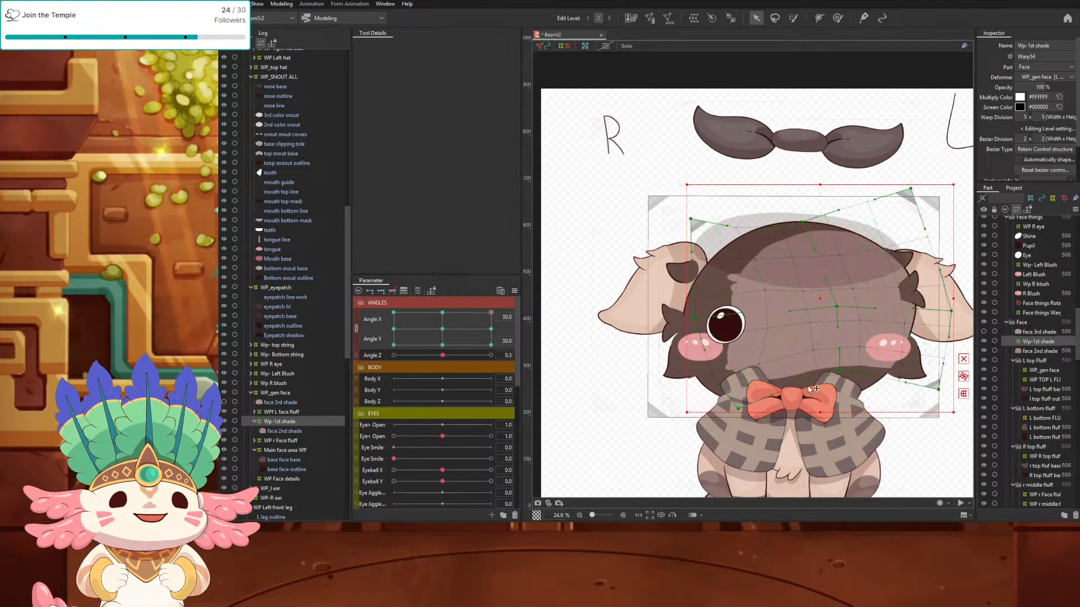
left_click_drag(839, 370, 851, 360)
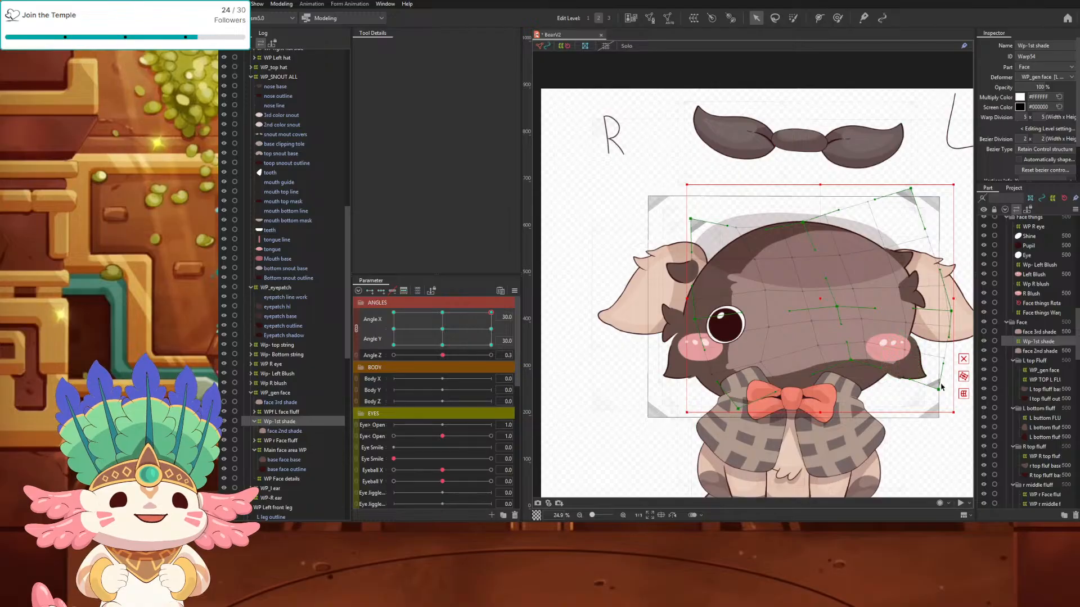
left_click_drag(939, 389, 929, 397)
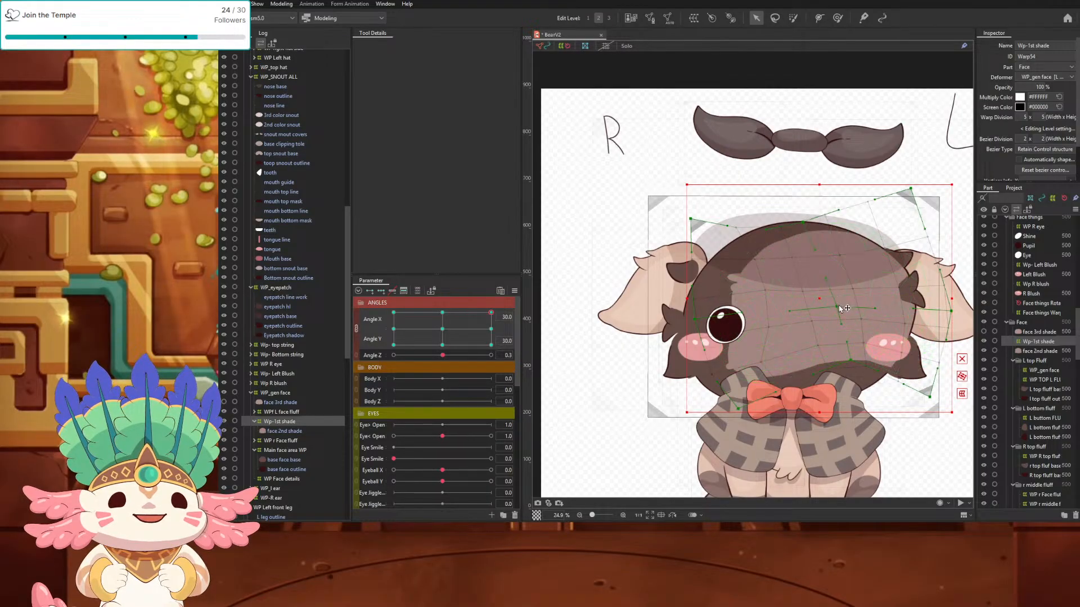
Step: Raise the Wp-1st shade warp's centre, top-centre, R side and bottom R corner points at X 30, Y 30
left_click_drag(844, 304, 853, 297)
left_click_drag(801, 226, 800, 212)
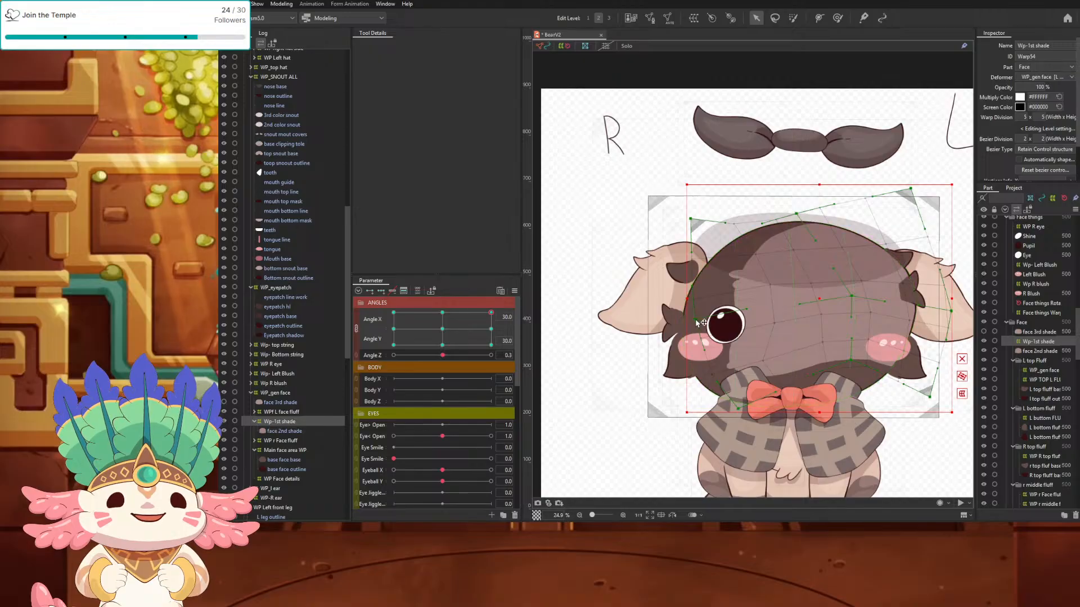
left_click_drag(693, 320, 696, 308)
mouse_move(738, 409)
left_mouse_down()
mouse_move(760, 404)
mouse_move(747, 394)
left_mouse_up()
left_click_drag(698, 310, 707, 309)
Step: Even out the Wp-1st shade warp's top edge at X 30, Y 30 by lowering its top L corner and adjusting its top-centre and top R points
left_click_drag(911, 189, 922, 212)
left_click_drag(797, 214, 806, 210)
left_click_drag(690, 218, 693, 215)
left_click_drag(771, 223, 749, 224)
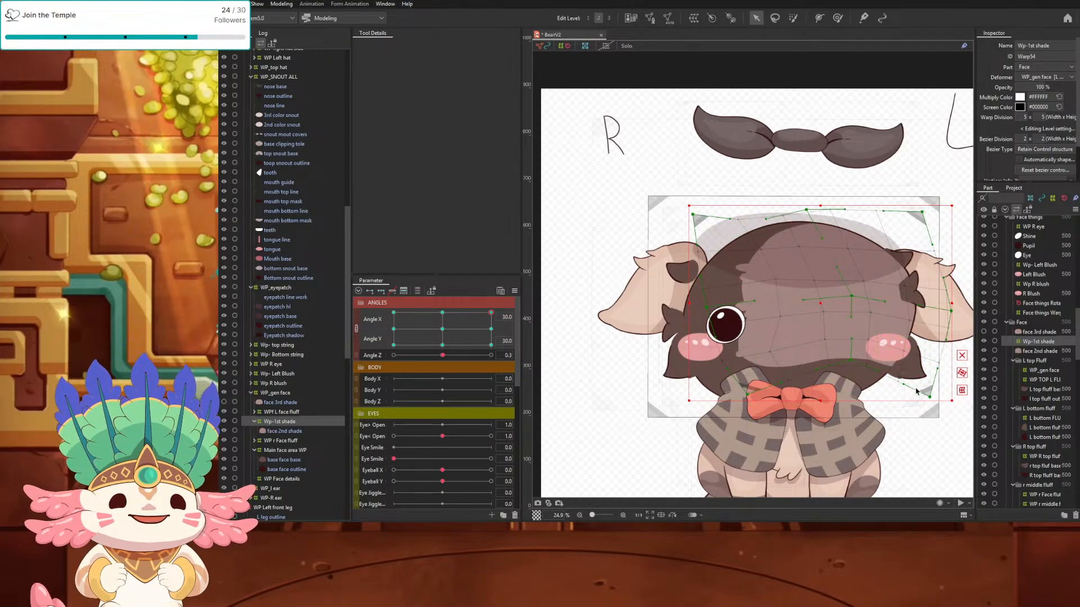
Step: Return to Angle X 30, Angle Y -30 and lower the Wp-1st shade warp's top edge points slightly further
left_click_drag(491, 313, 491, 345)
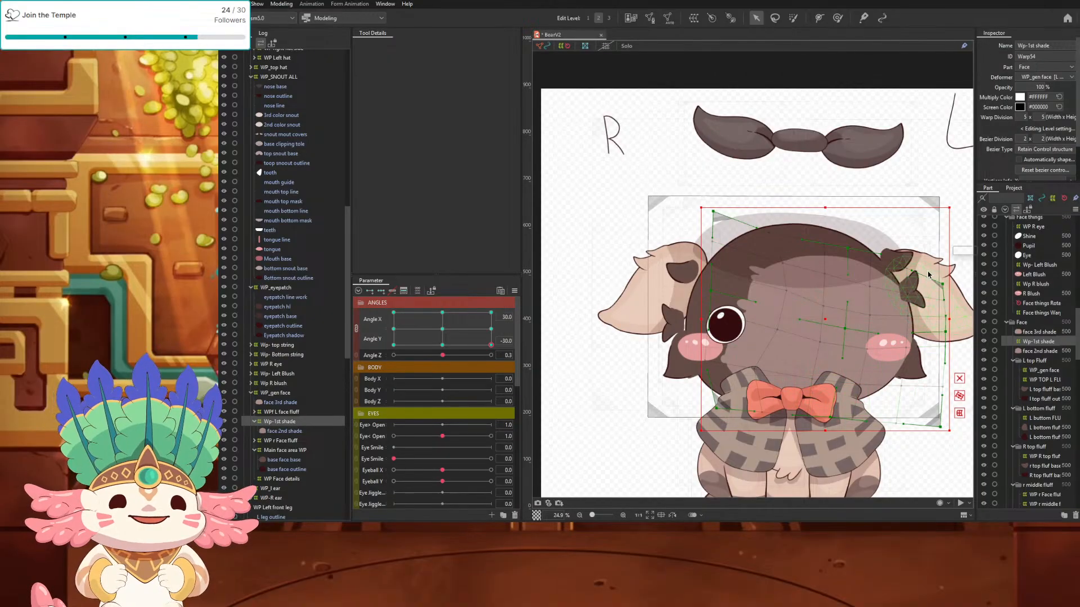
left_click_drag(941, 285, 942, 293)
left_click_drag(847, 248, 848, 261)
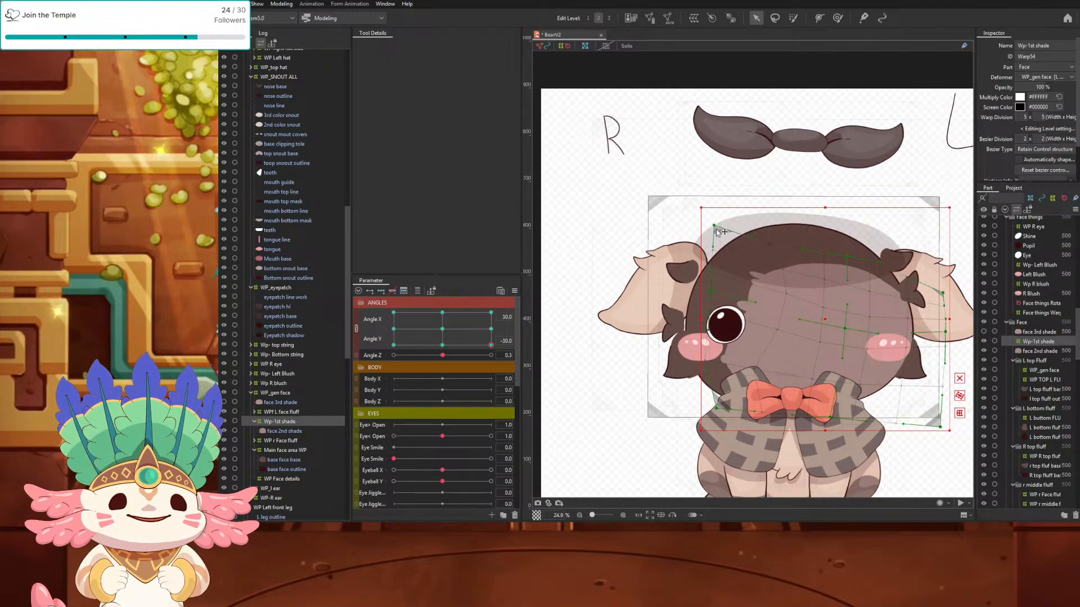
Step: At Angle X -30, Angle Y -30, lower the Wp-1st shade warp's bottom R corner, R side and top R corner points
left_click_drag(490, 345, 393, 345)
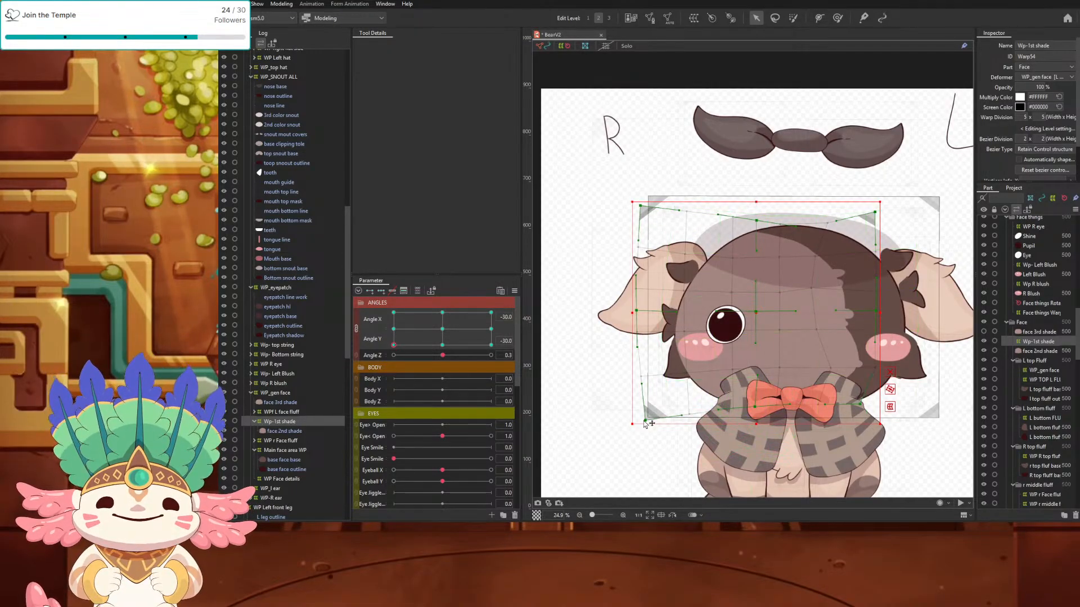
left_click_drag(645, 422, 648, 430)
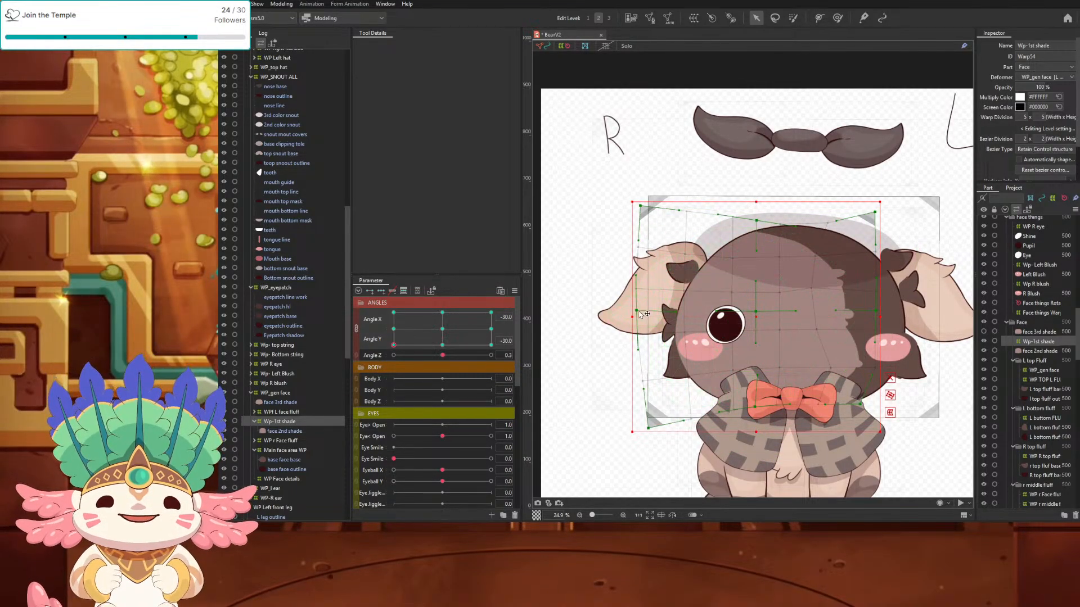
left_click_drag(644, 332, 645, 332)
left_click_drag(645, 208, 651, 244)
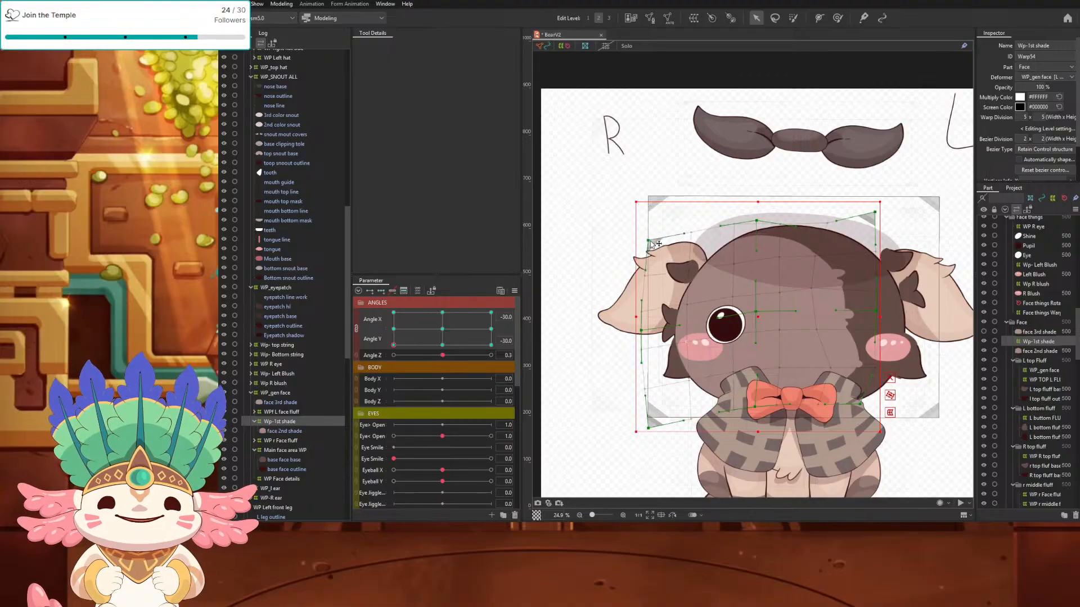
Step: Lower the Wp-1st shade warp's top-centre, bottom-centre and top R corner points and raise its L side point at X -30, Y -30
left_click_drag(759, 223, 754, 246)
left_click_drag(755, 408, 767, 418)
left_click_drag(876, 316, 883, 292)
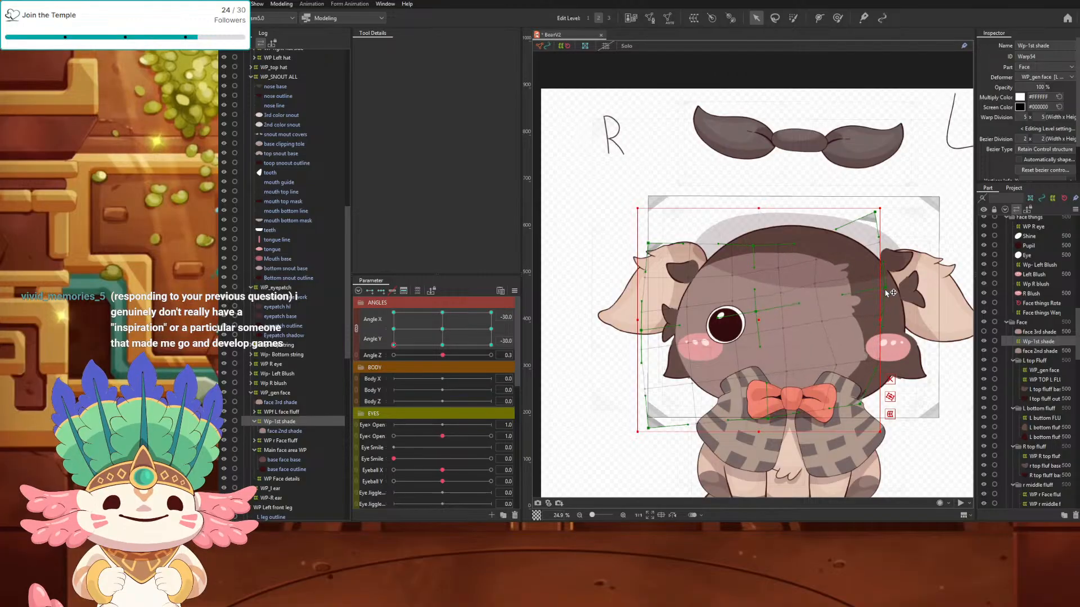
left_click_drag(648, 243, 650, 264)
left_click_drag(755, 246, 754, 243)
left_click_drag(885, 288, 884, 299)
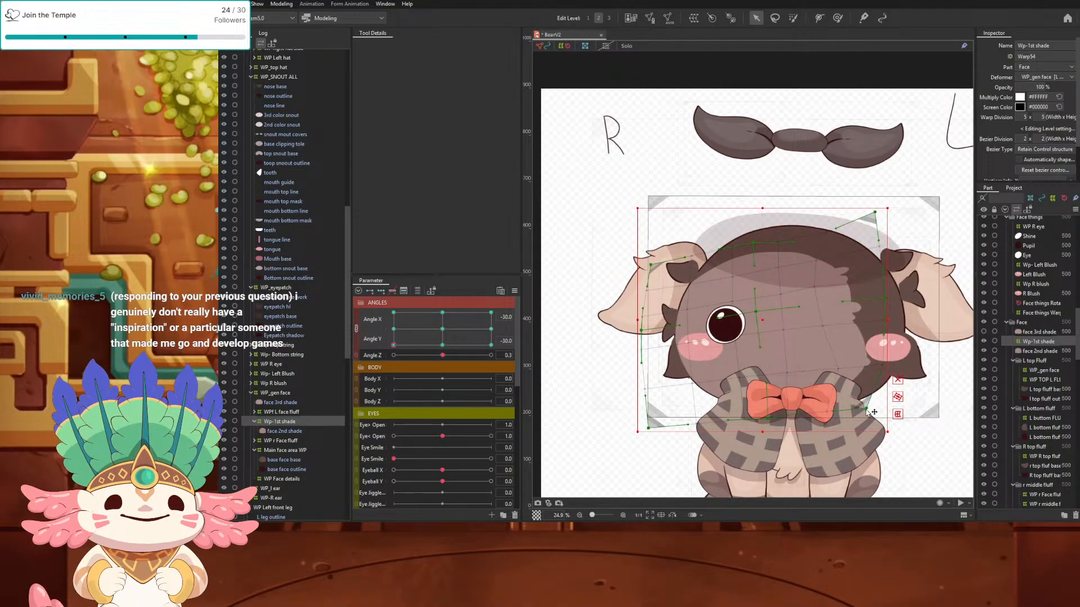
Step: Raise the Wp-1st shade warp's top L corner and top-centre points slightly and lower its bottom L corner at X -30, Y -30
left_click_drag(875, 212, 871, 208)
left_click_drag(753, 243, 747, 231)
left_click_drag(396, 339, 375, 367)
left_click_drag(867, 408, 868, 414)
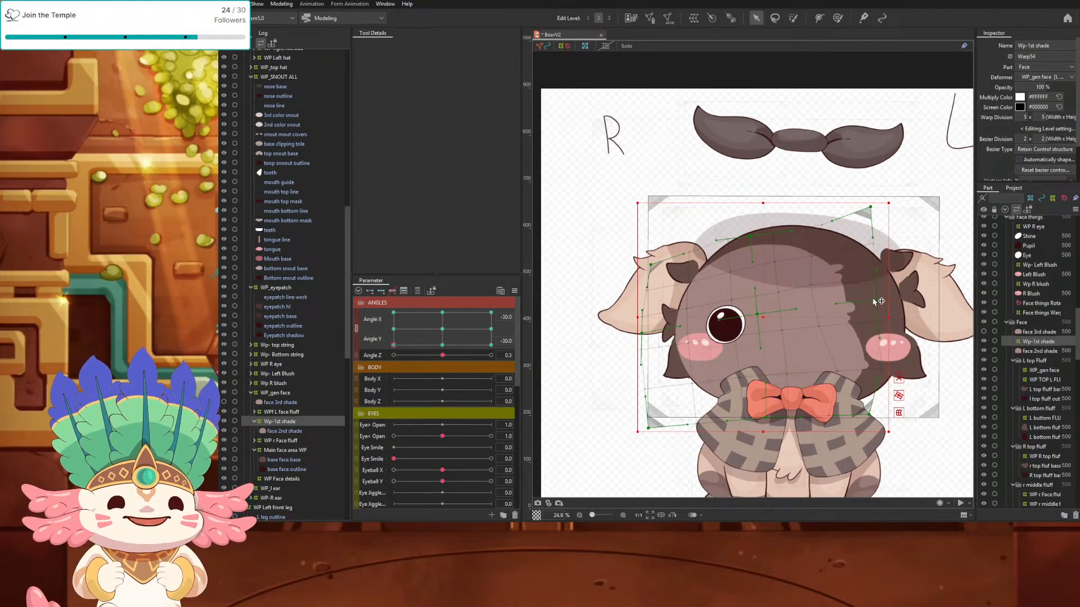
Step: Pull the Wp-1st shade warp's top-centre and top L corner points down at X -30, Y -30
mouse_move(396, 344)
left_mouse_down()
mouse_move(549, 349)
mouse_move(316, 373)
left_mouse_up()
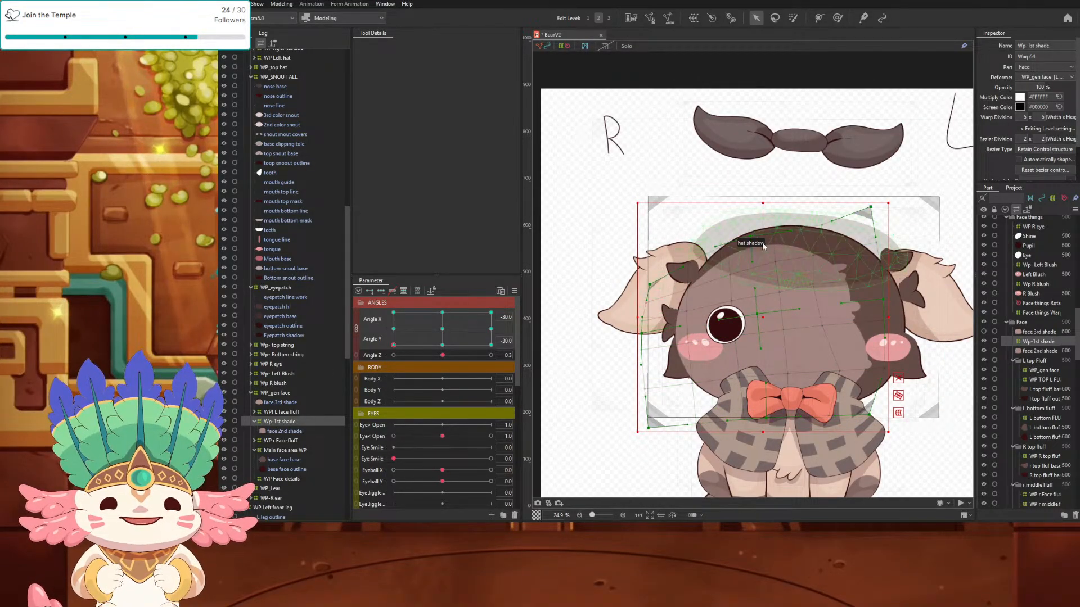
left_click_drag(754, 235, 759, 252)
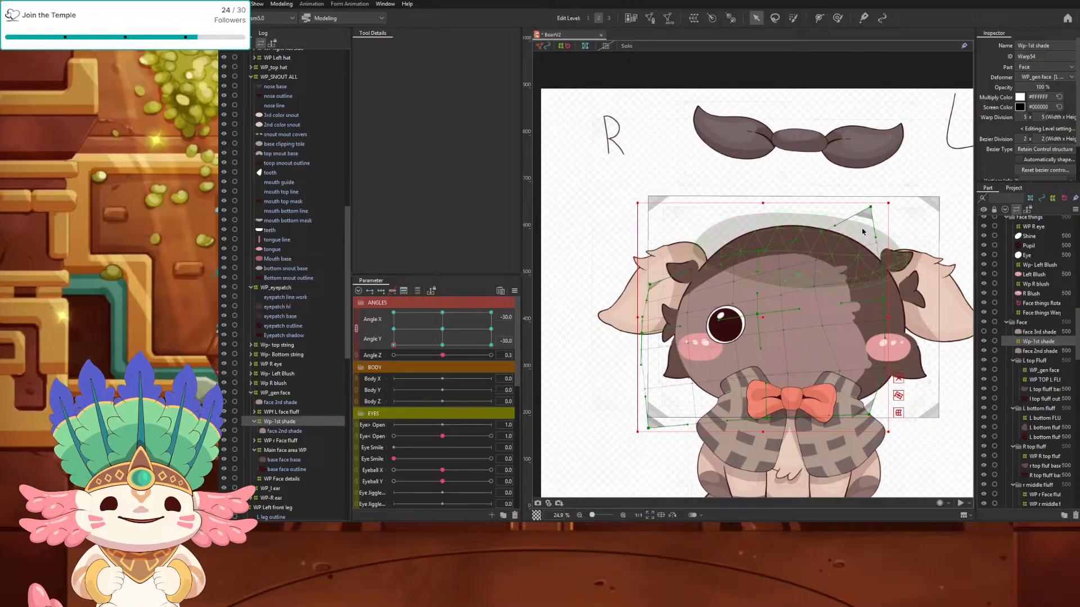
left_click_drag(873, 211, 875, 230)
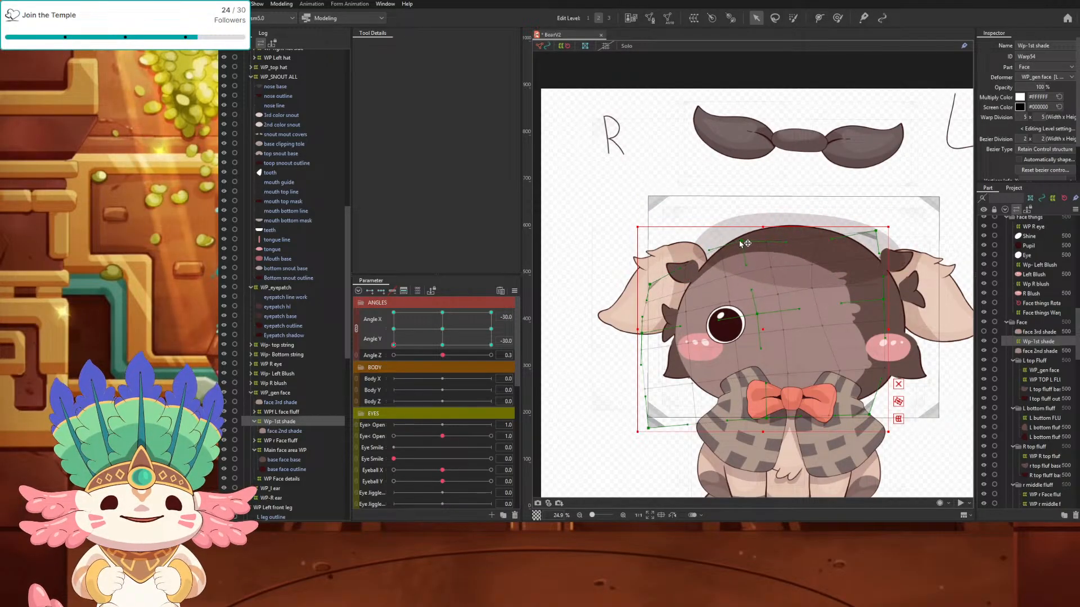
Step: At Angle X -30, Angle Y 30, raise the Wp-1st shade warp's bottom R corner, bottom-centre and top-centre points
mouse_move(394, 345)
left_mouse_down()
mouse_move(525, 352)
mouse_move(554, 328)
mouse_move(411, 356)
mouse_move(377, 269)
mouse_move(393, 298)
left_mouse_up()
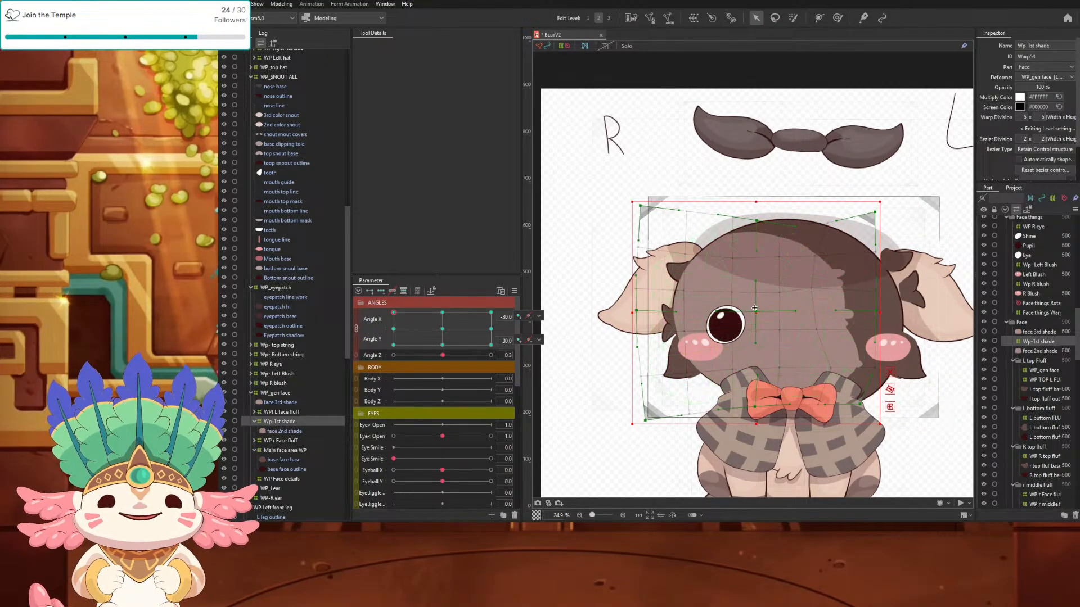
left_click_drag(645, 424, 647, 408)
left_click_drag(755, 368, 759, 366)
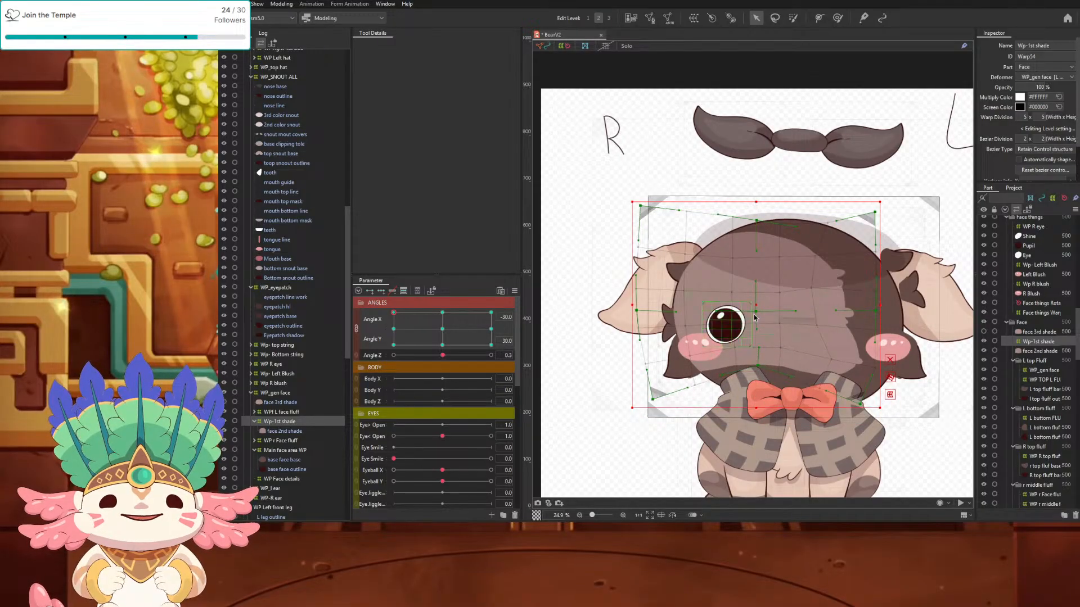
left_click_drag(756, 222, 763, 208)
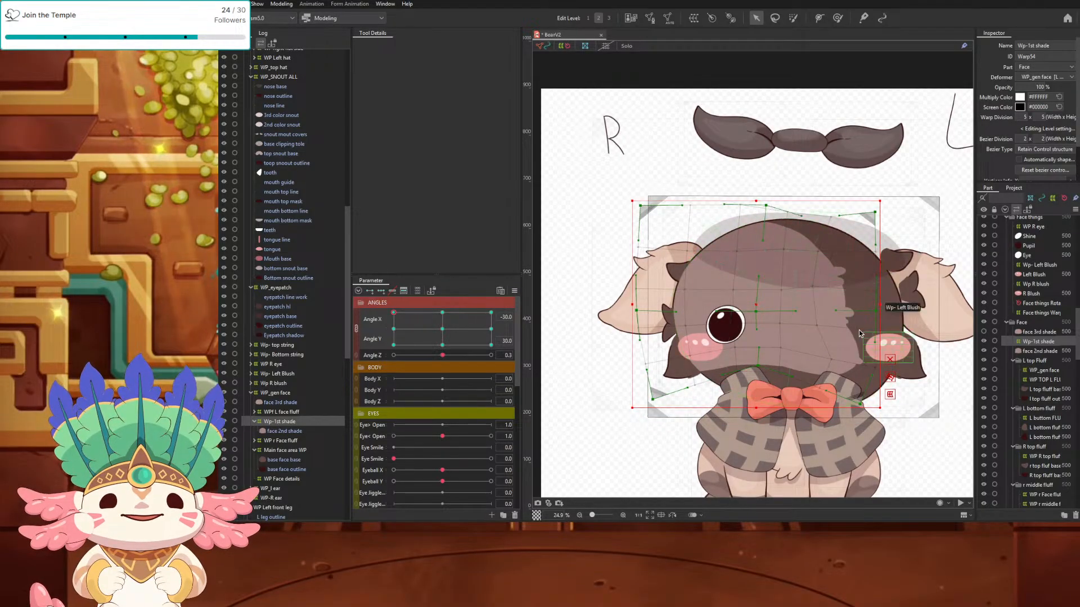
Step: Move the Wp-1st shade warp's top L corner outward, nudge its L side point and raise the curve between top-centre and top L corner
left_click_drag(876, 311, 878, 309)
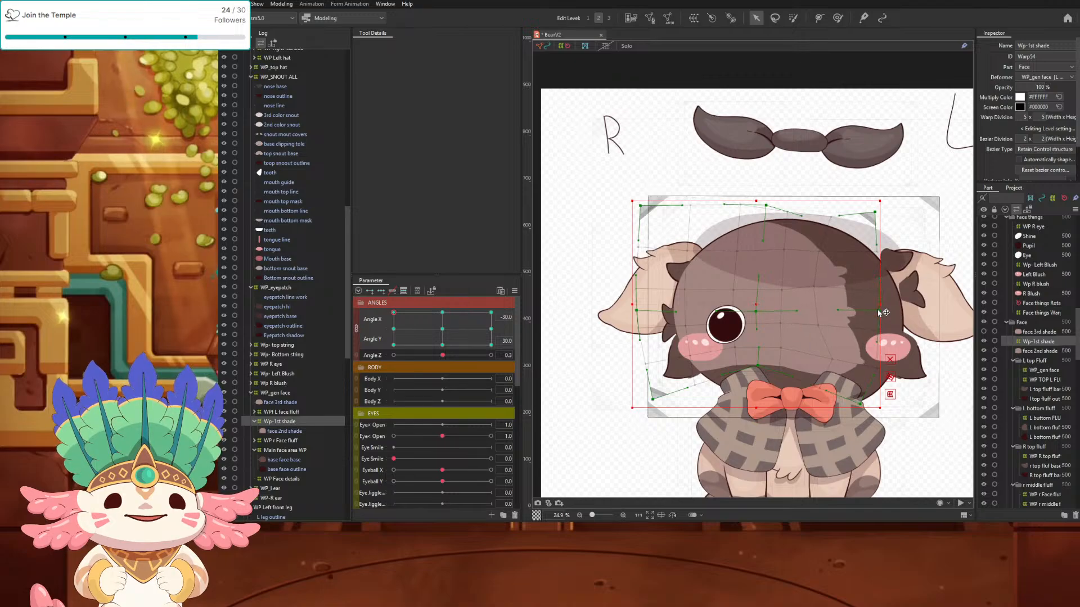
left_click_drag(876, 214, 889, 219)
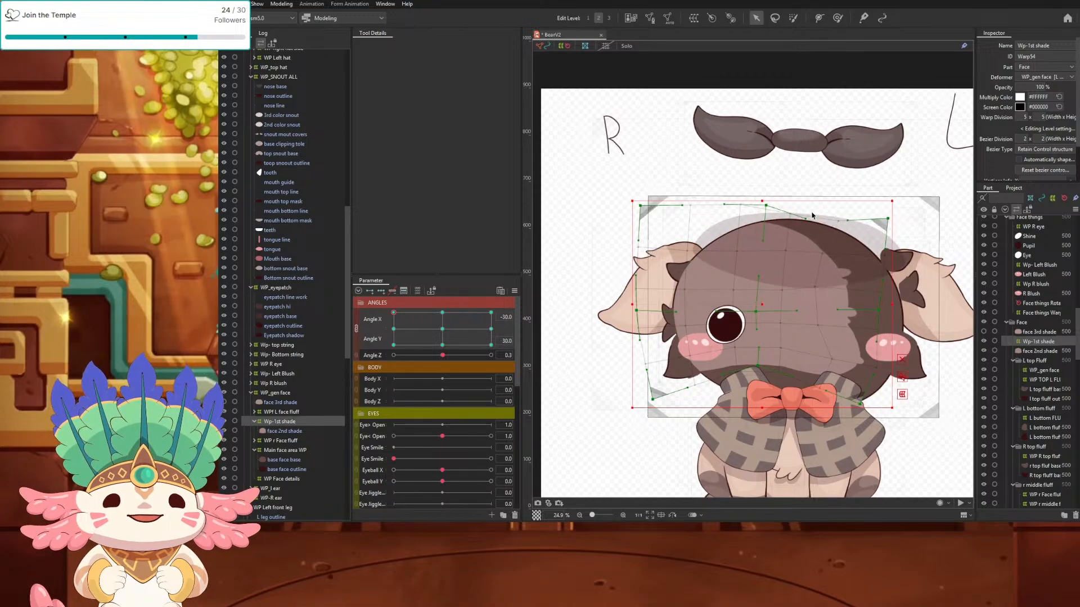
left_click_drag(806, 220, 815, 200)
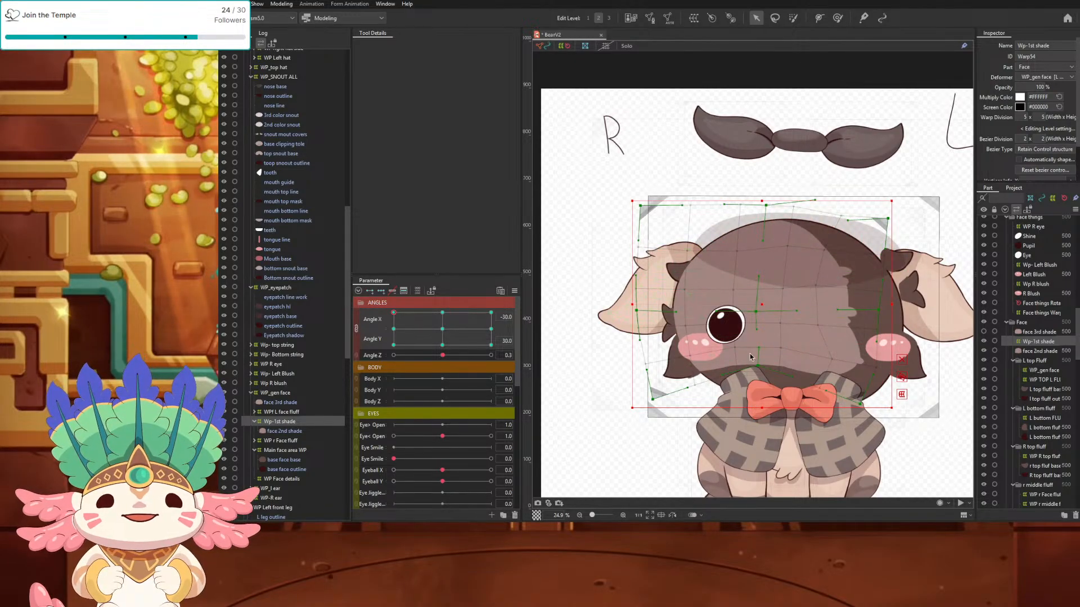
Step: Compare with the Angle X 30, Angle Y 30 pose and shift the Wp-1st shade warp's bottom-centre and bottom L corner points toward R at X -30, Y 30
mouse_move(394, 313)
left_mouse_down()
mouse_move(589, 318)
mouse_move(592, 289)
left_mouse_up()
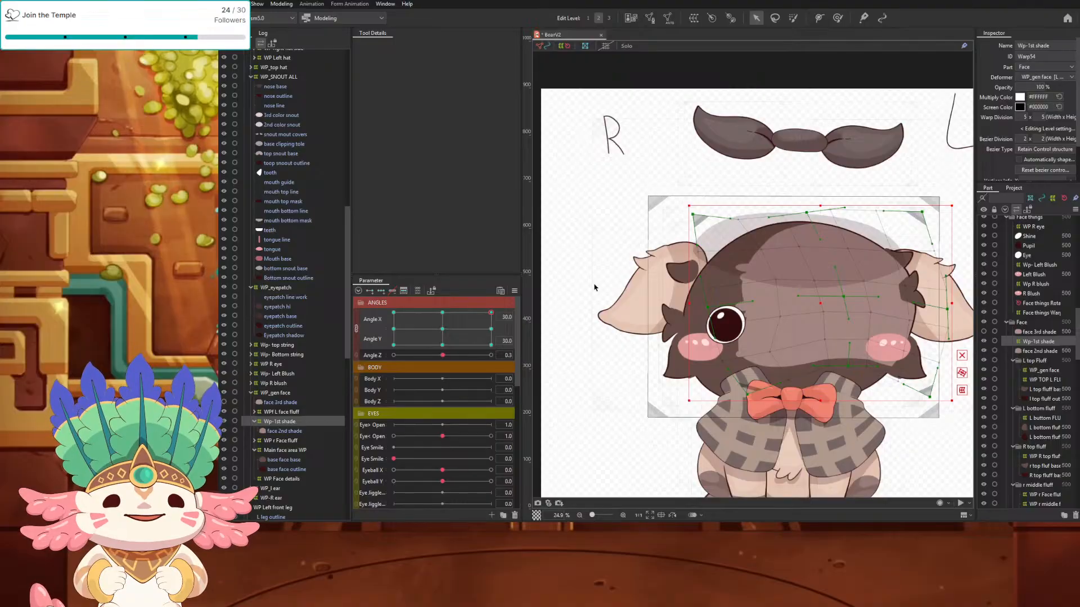
left_click_drag(482, 312, 372, 291)
left_click_drag(757, 376, 747, 363)
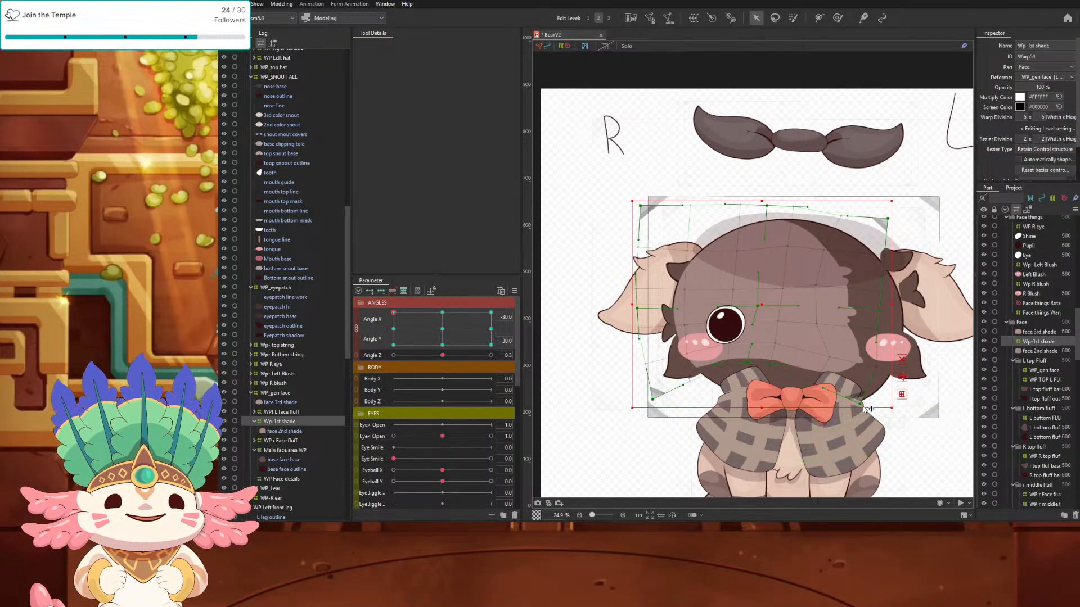
left_click_drag(862, 406, 843, 402)
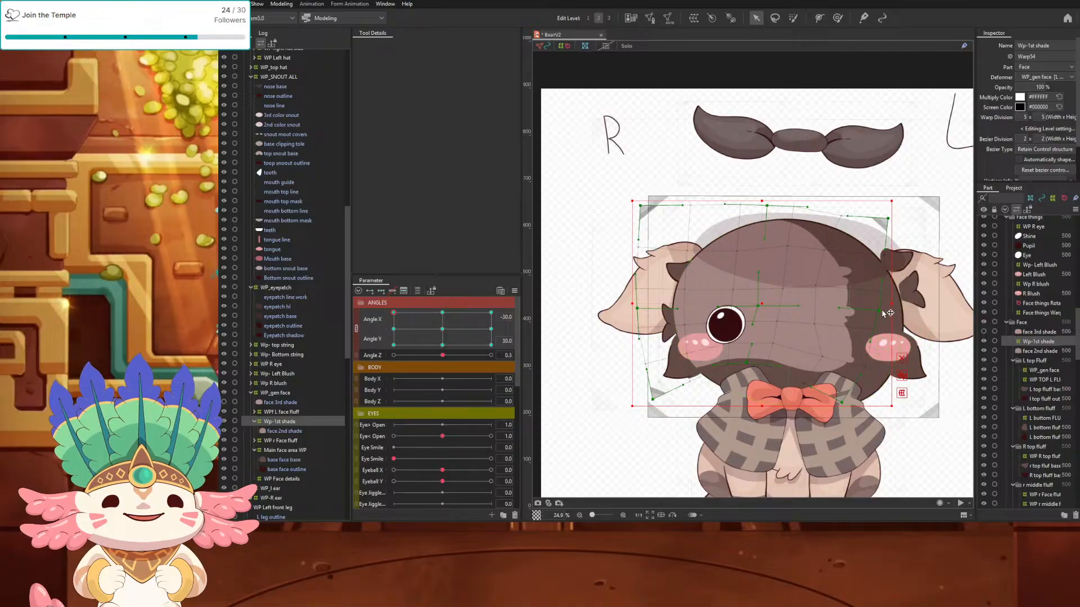
Step: Pull the Wp-1st shade warp's top L and bottom R corners inward, nudge its L side outward and lower its top-centre point at X -30, Y 30
left_click_drag(888, 219, 880, 217)
left_click_drag(652, 399, 667, 397)
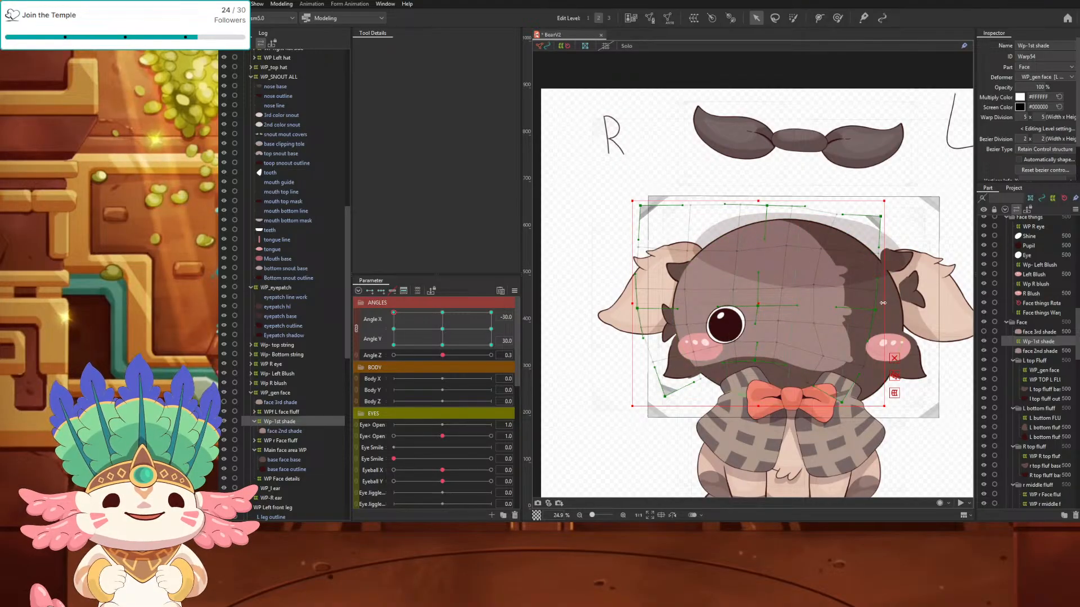
left_click_drag(883, 303, 888, 302)
left_click_drag(768, 208, 765, 215)
Step: Preview the Wp-1st shade warp at Angle X 30, Angle Y -30
left_click_drag(401, 312, 503, 349)
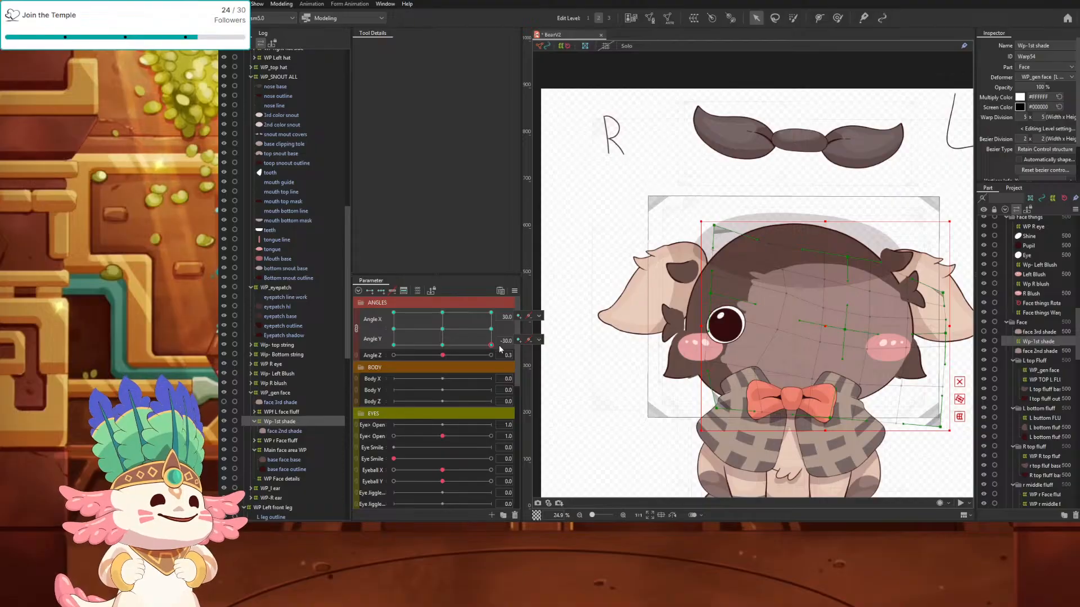
left_click(538, 340)
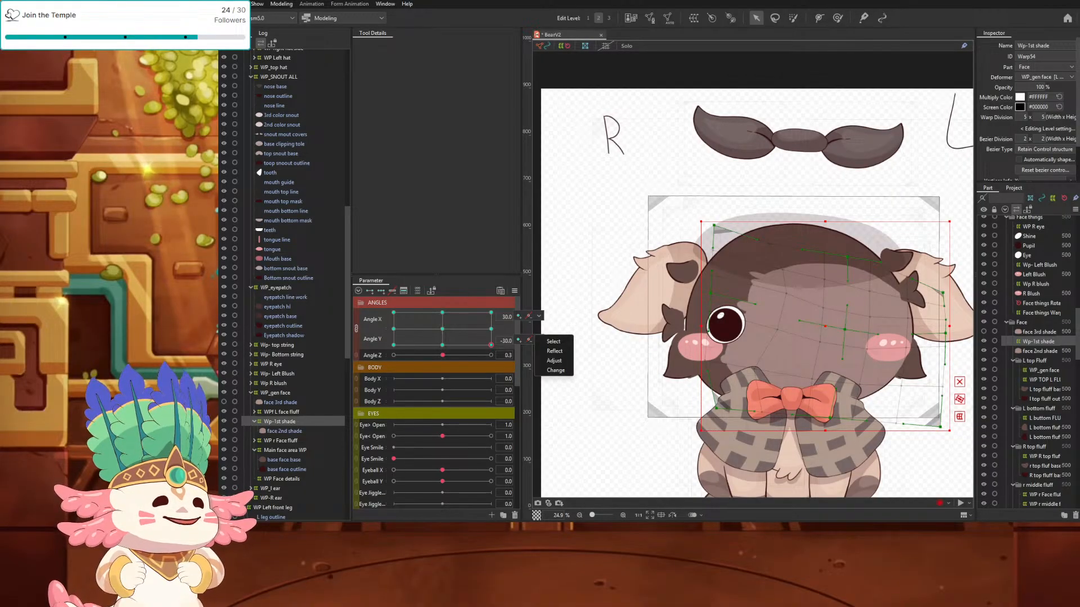
key("Escape")
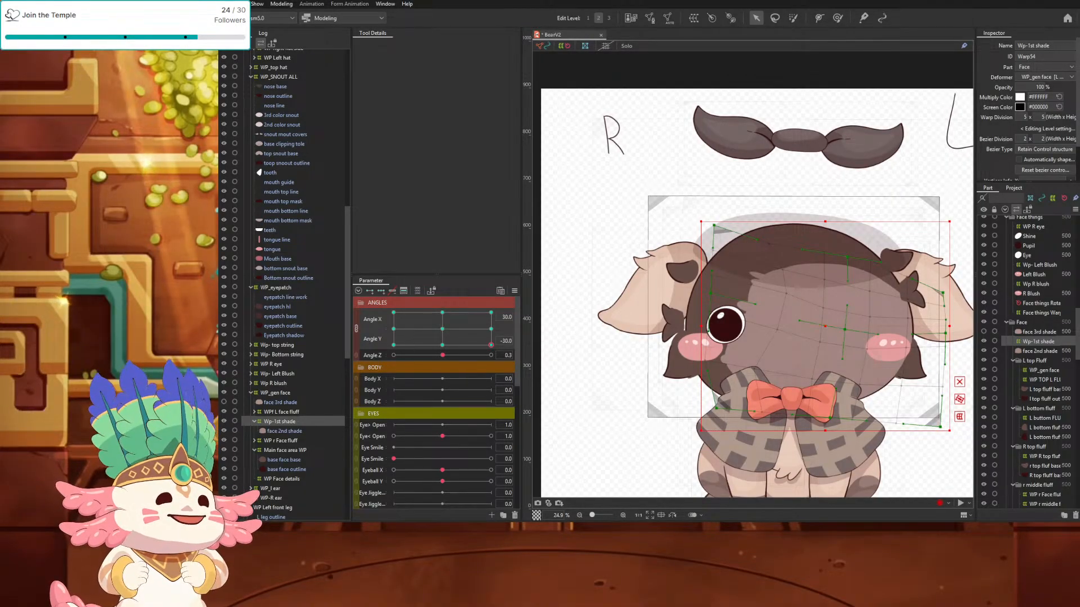